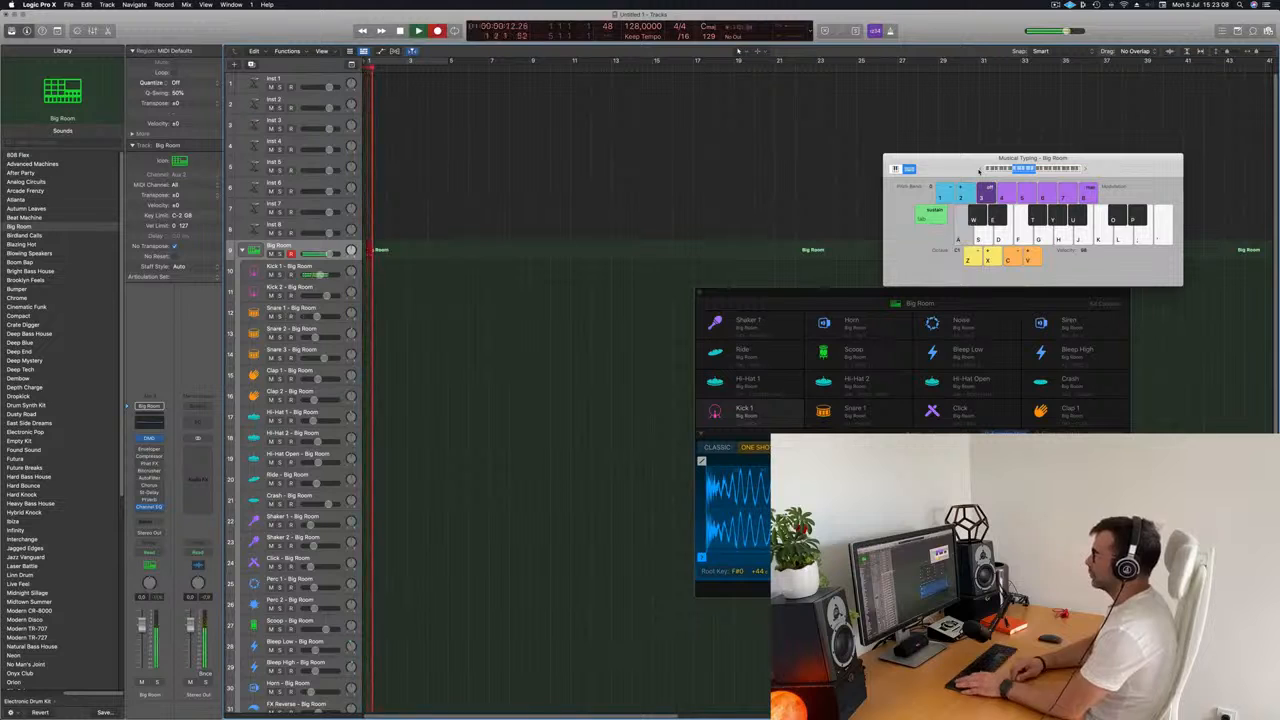
Stop the recording, open the recorded kick region in the Piano Roll, and align its kick notes to the beats.
{"action": "key", "text": "space"}
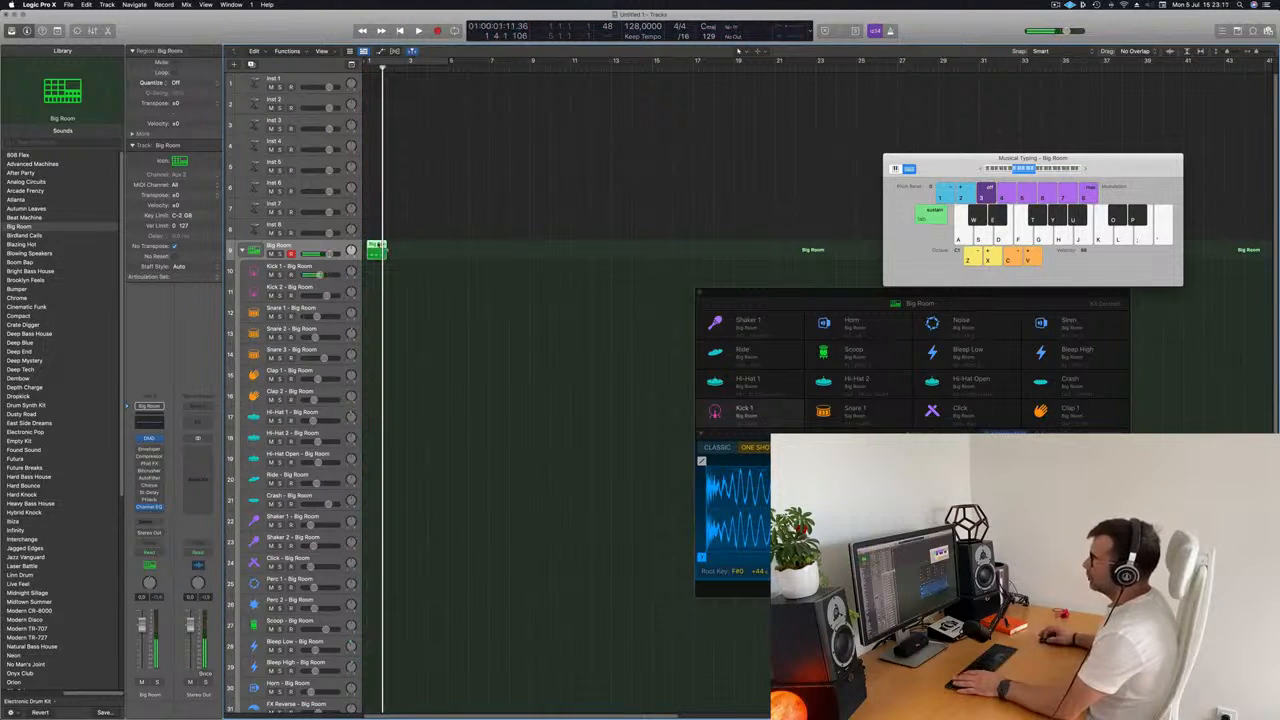
{"action": "double_click", "coordinate": [378, 245]}
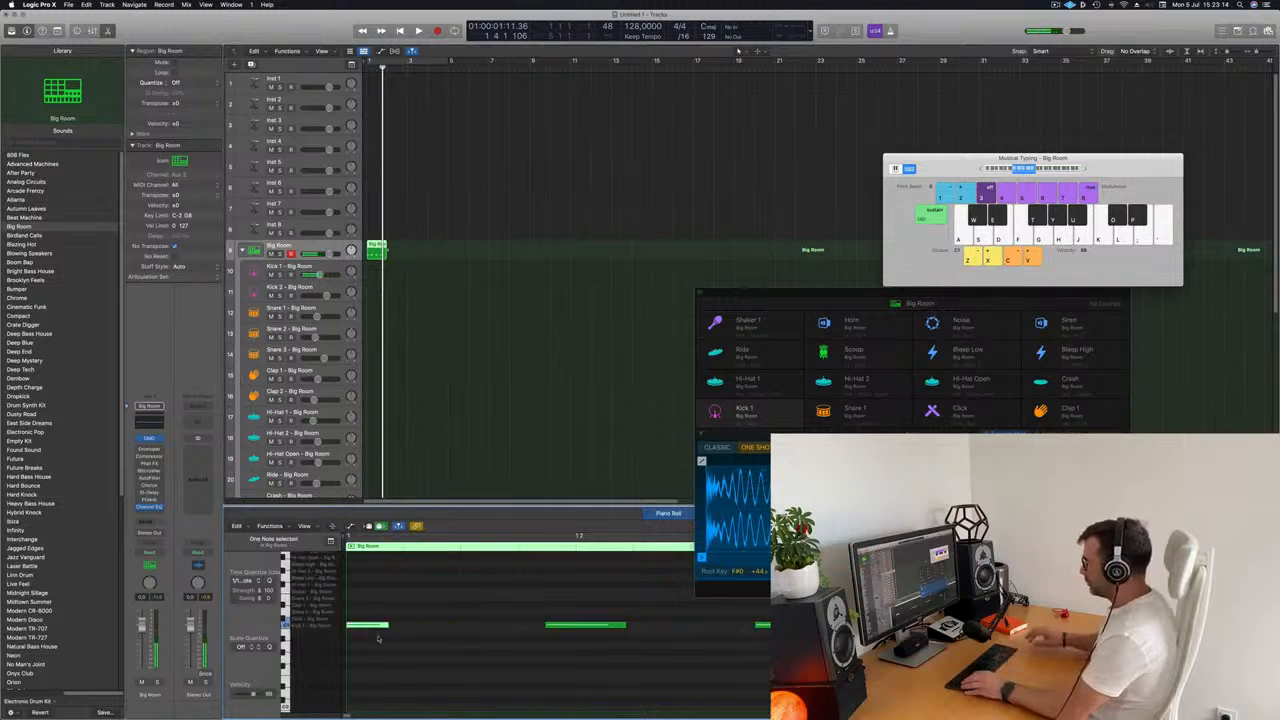
{"action": "scroll", "coordinate": [439, 647], "scroll_direction": "up", "scroll_amount": 1}
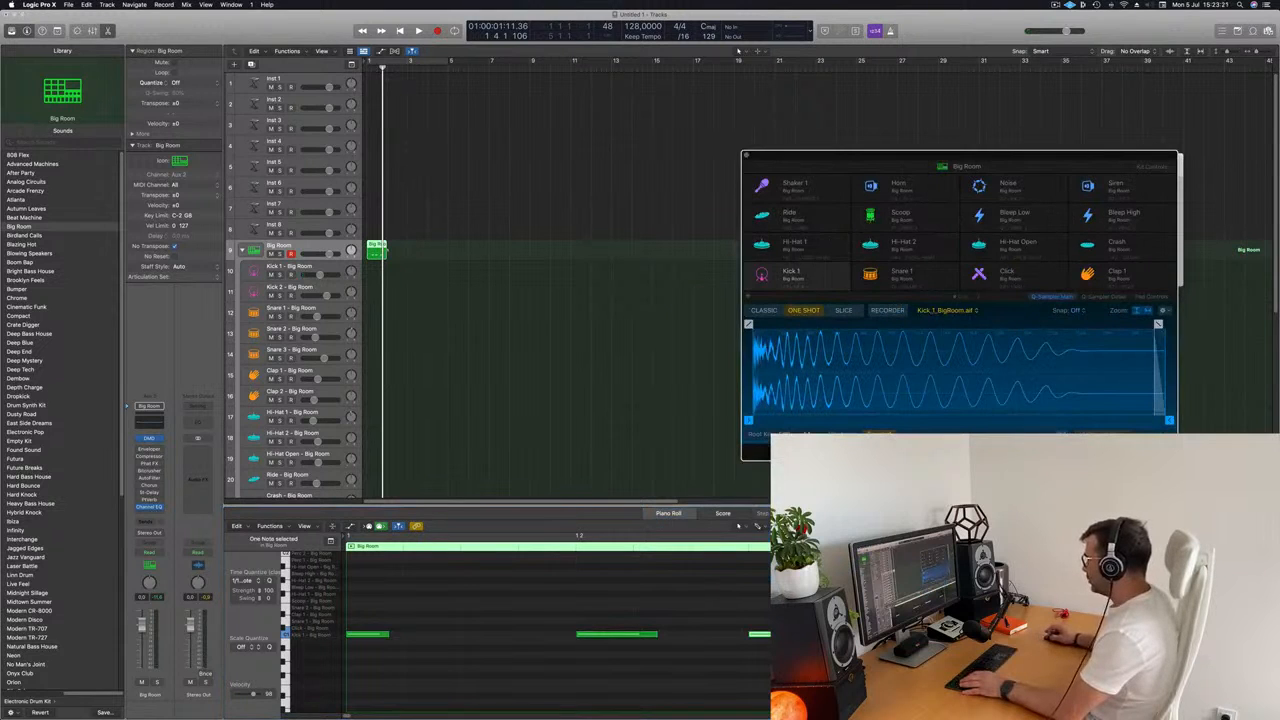
{"action": "left_click_drag", "start_coordinate": [785, 634], "coordinate": [832, 634]}
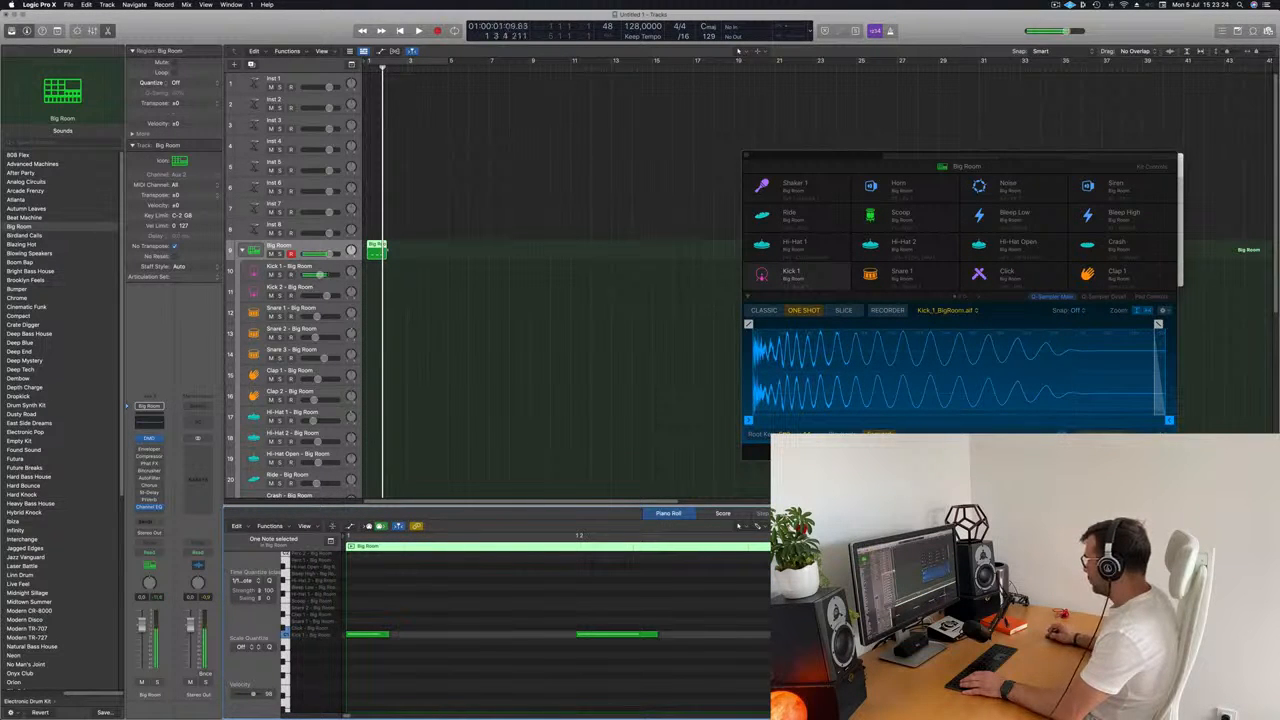
Repeat the one-bar kick region three times on the Big Room track to fill four bars.
{"action": "left_click", "coordinate": [522, 284]}
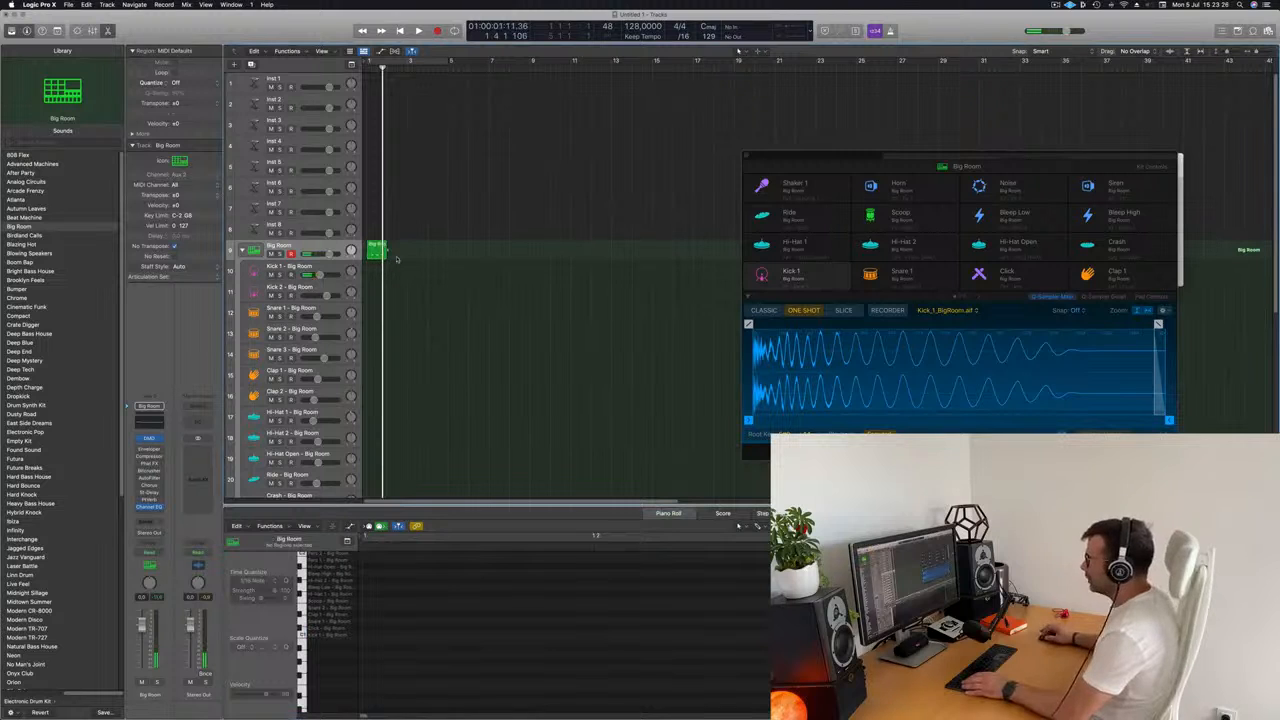
{"action": "left_click", "coordinate": [384, 254]}
{"action": "key", "text": "super+r"}
{"action": "key", "text": "super+r"}
{"action": "key", "text": "super+r"}
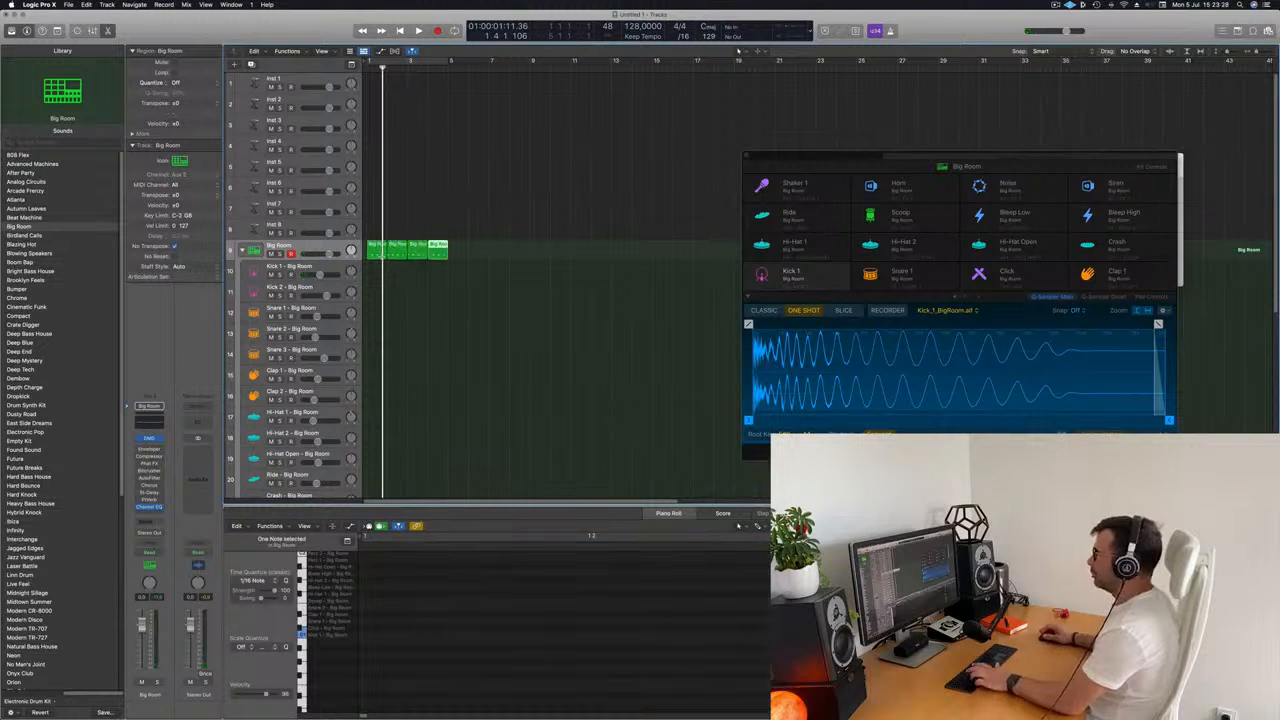
Turn on cycling over the first four bars and play back the kick pattern.
{"action": "left_click", "coordinate": [428, 62]}
{"action": "key", "text": "space"}
{"action": "left_click", "coordinate": [583, 281]}
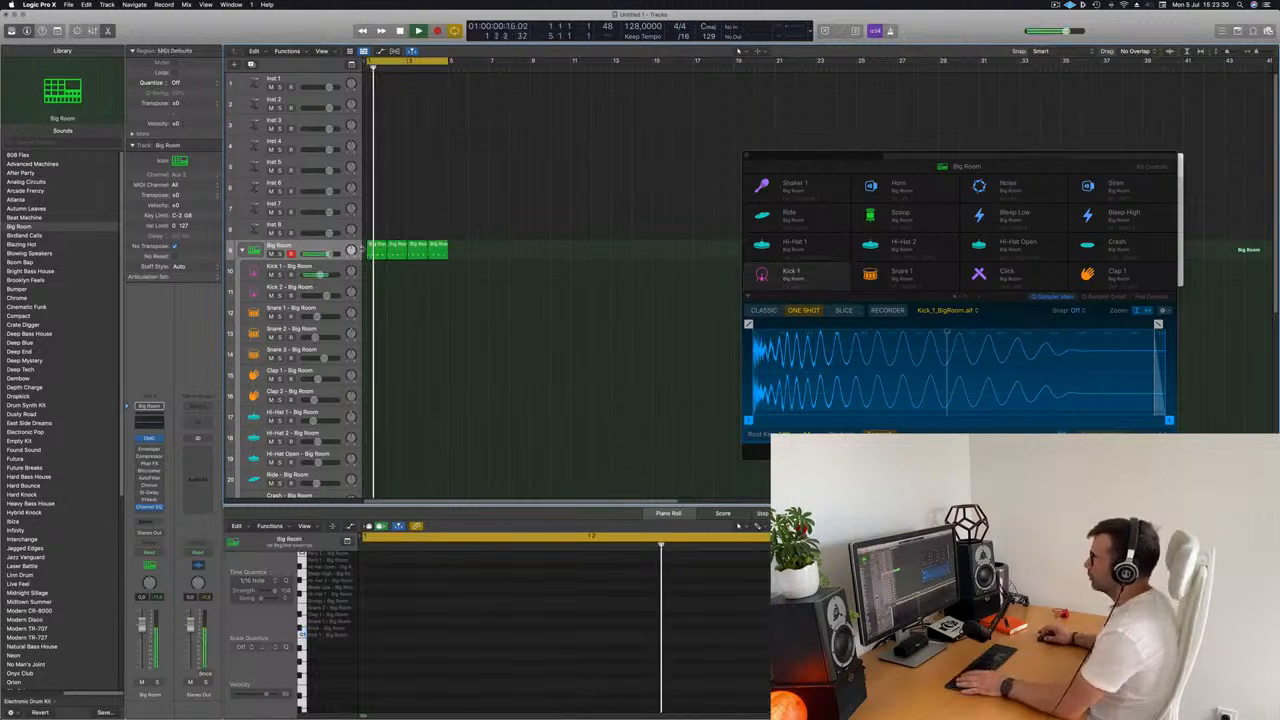
{"action": "key", "text": "space"}
Move all four kick regions from the main Big Room track down to the Kick 1 track.
{"action": "key", "text": "super+a"}
{"action": "mouse_move", "coordinate": [380, 245]}
{"action": "left_mouse_down"}
{"action": "mouse_move", "coordinate": [383, 290]}
{"action": "mouse_move", "coordinate": [383, 270]}
{"action": "left_mouse_up"}
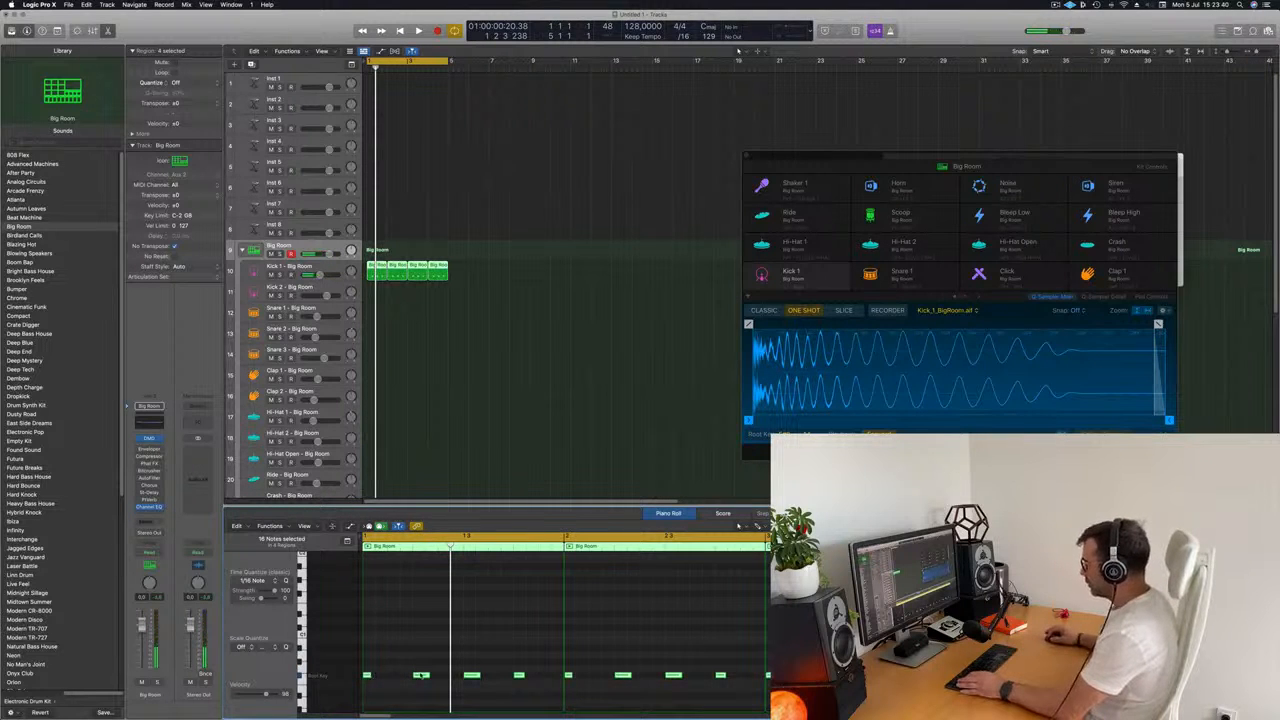
{"action": "left_click", "coordinate": [483, 277]}
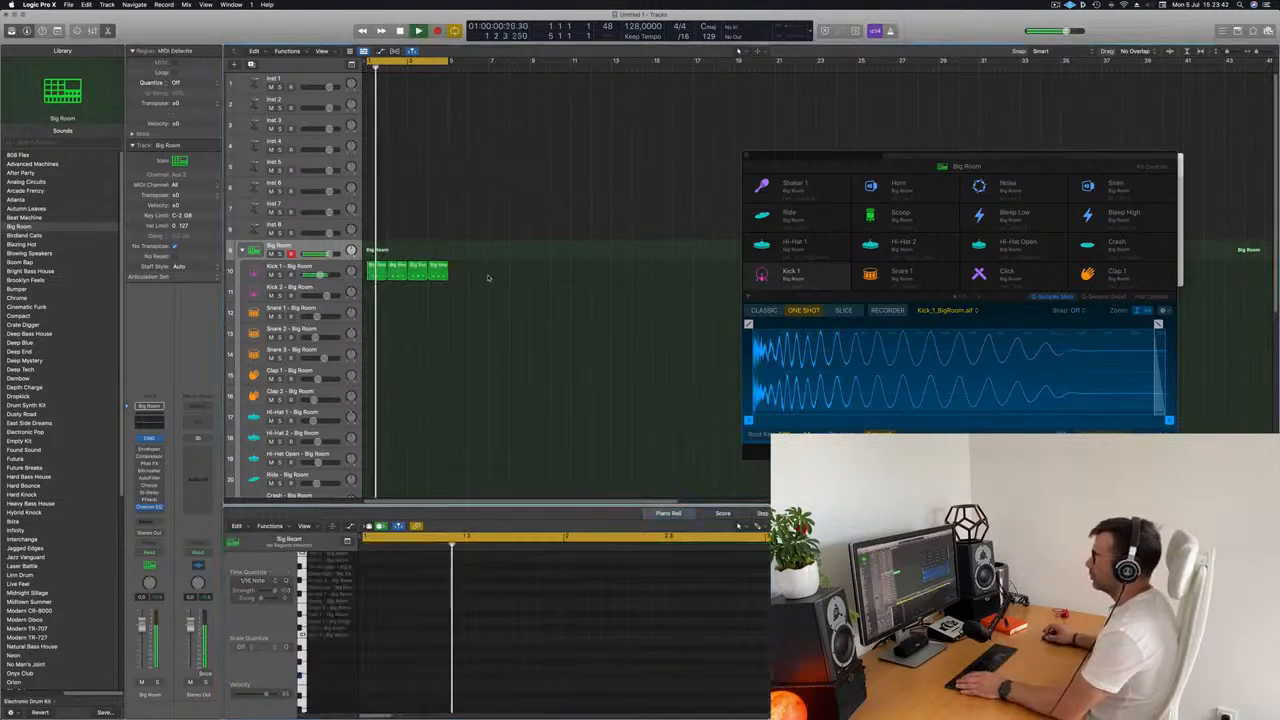
Copy the first kick region to the Hi-Hat 1 track and shift its four notes to the off-beats.
{"action": "left_click", "coordinate": [378, 272]}
{"action": "left_click_drag", "start_coordinate": [378, 272], "coordinate": [377, 417]}
{"action": "scroll", "coordinate": [521, 697], "scroll_direction": "down", "scroll_amount": 5}
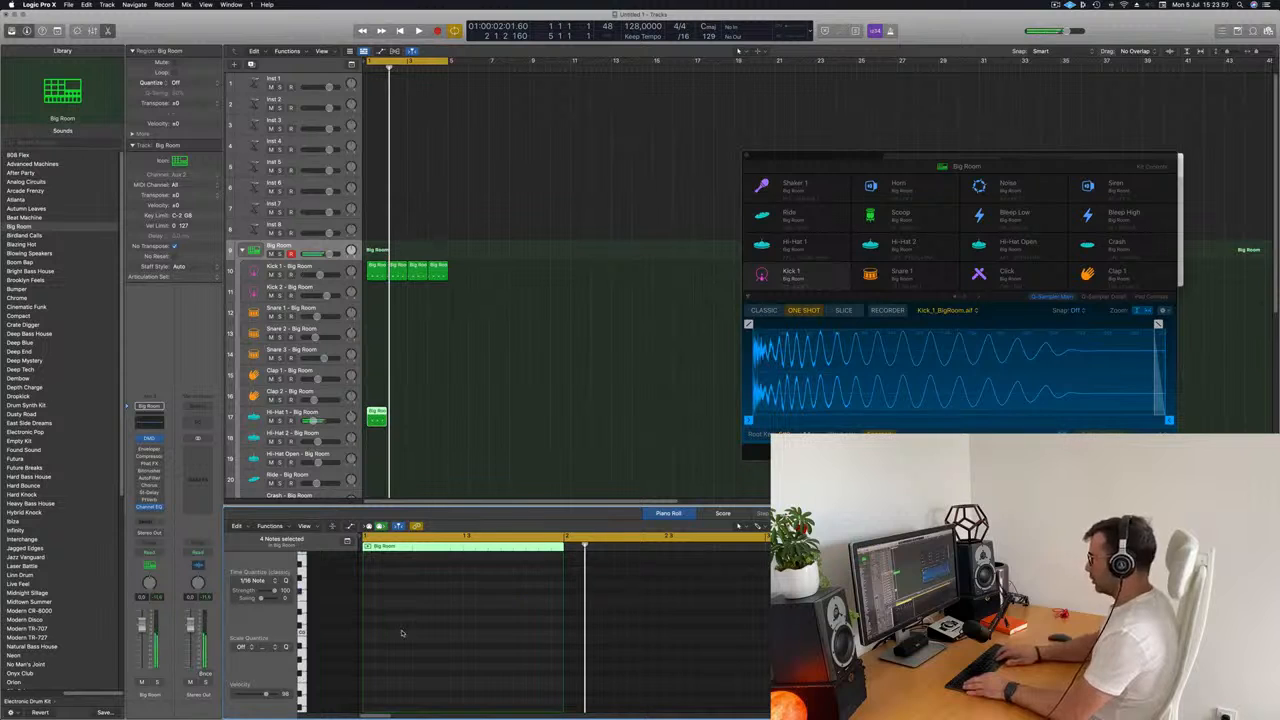
{"action": "scroll", "coordinate": [400, 634], "scroll_direction": "up", "scroll_amount": 6}
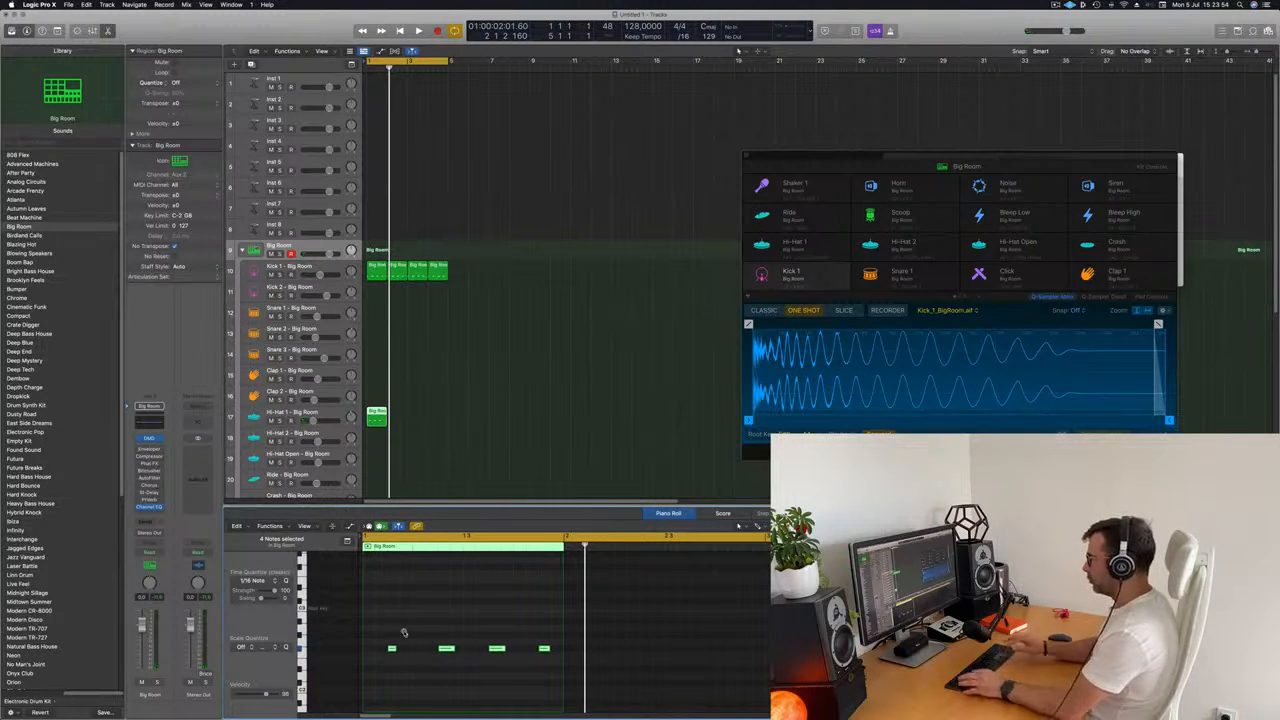
{"action": "key", "text": "space"}
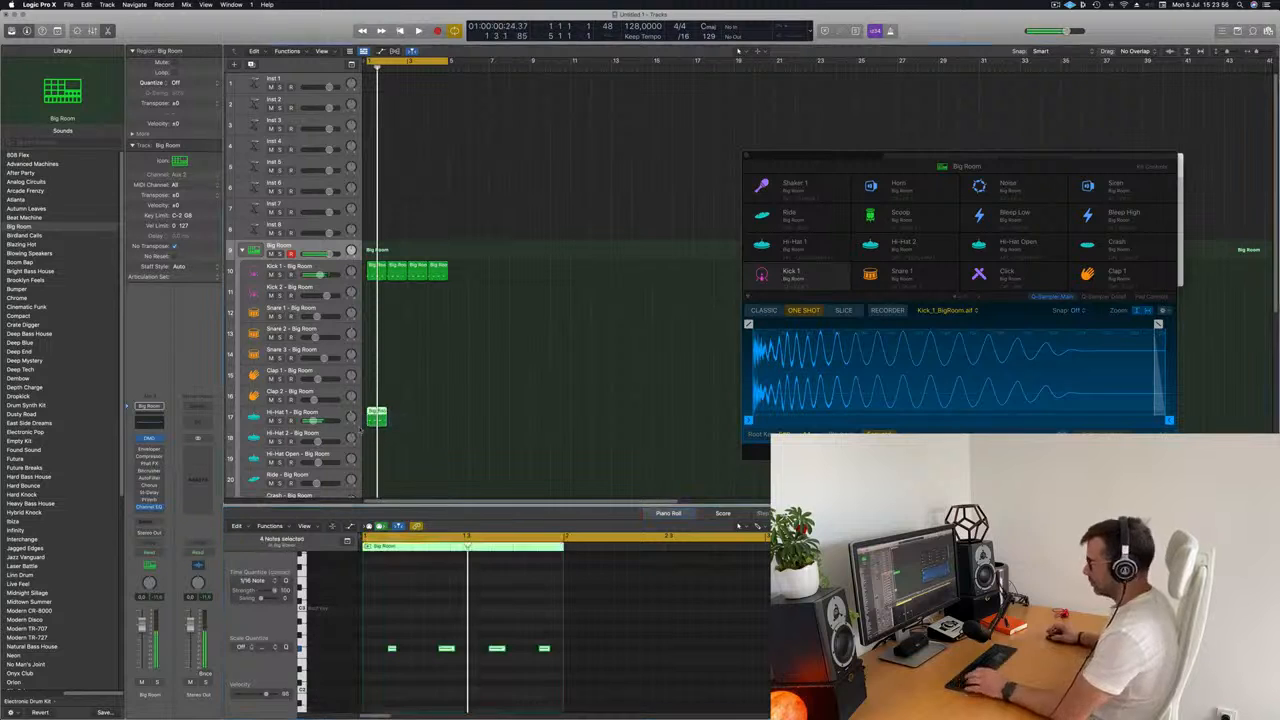
Repeat the hi-hat region to fill the four-bar loop and play it together with the kick.
{"action": "key", "text": "super+r"}
{"action": "key", "text": "super+r"}
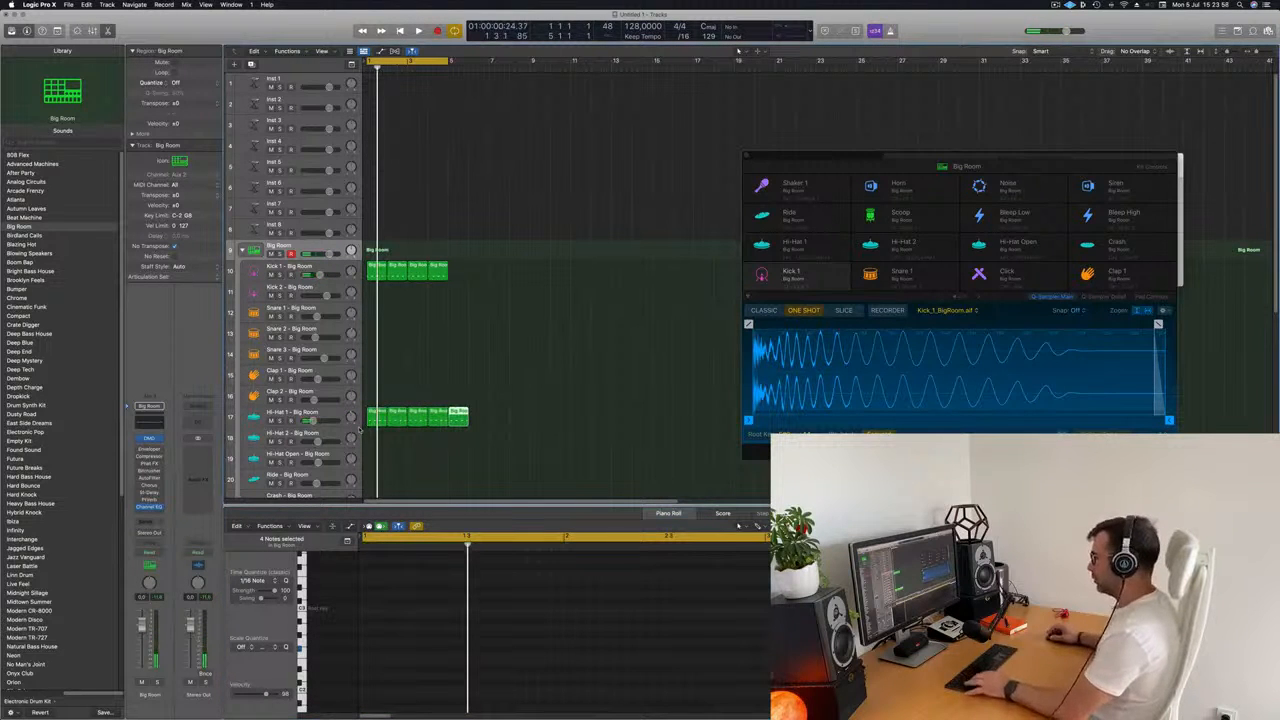
{"action": "left_click", "coordinate": [457, 389]}
{"action": "key", "text": "space"}
{"action": "scroll", "coordinate": [477, 380], "scroll_direction": "down", "scroll_amount": 3}
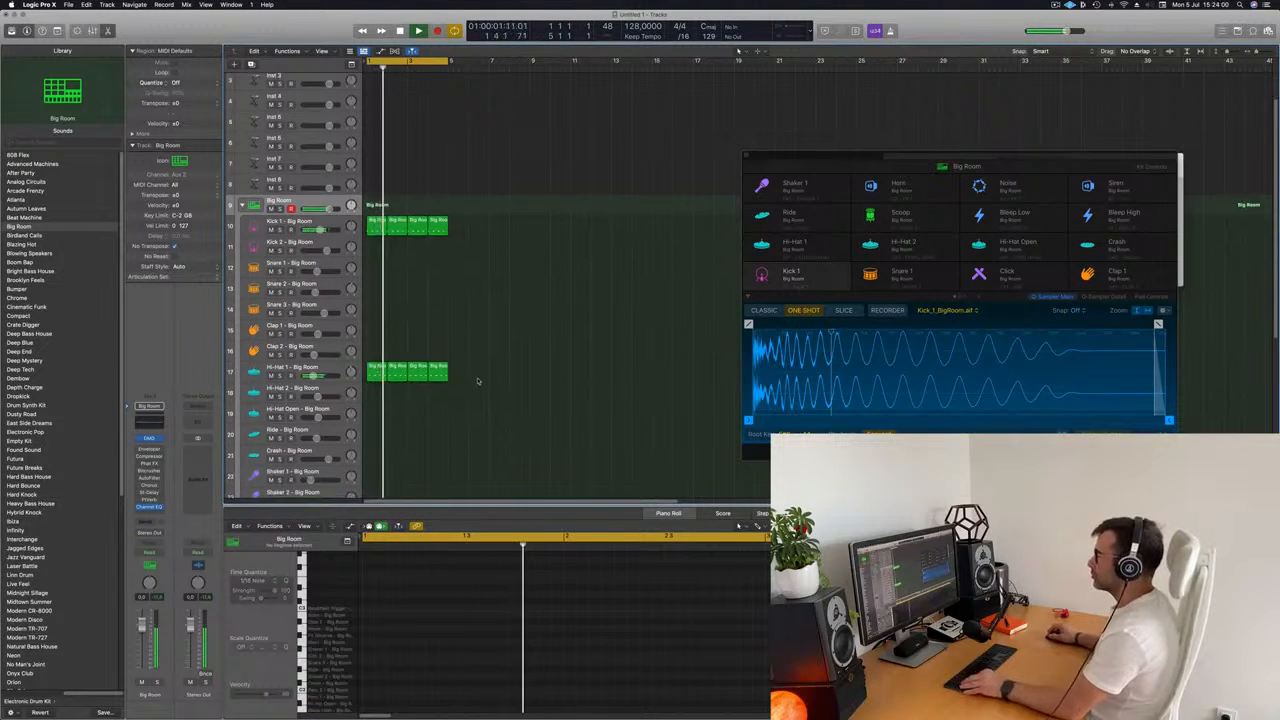
{"action": "scroll", "coordinate": [508, 360], "scroll_direction": "down", "scroll_amount": 2}
{"action": "scroll", "coordinate": [508, 360], "scroll_direction": "down", "scroll_amount": 3}
{"action": "key", "text": "space"}
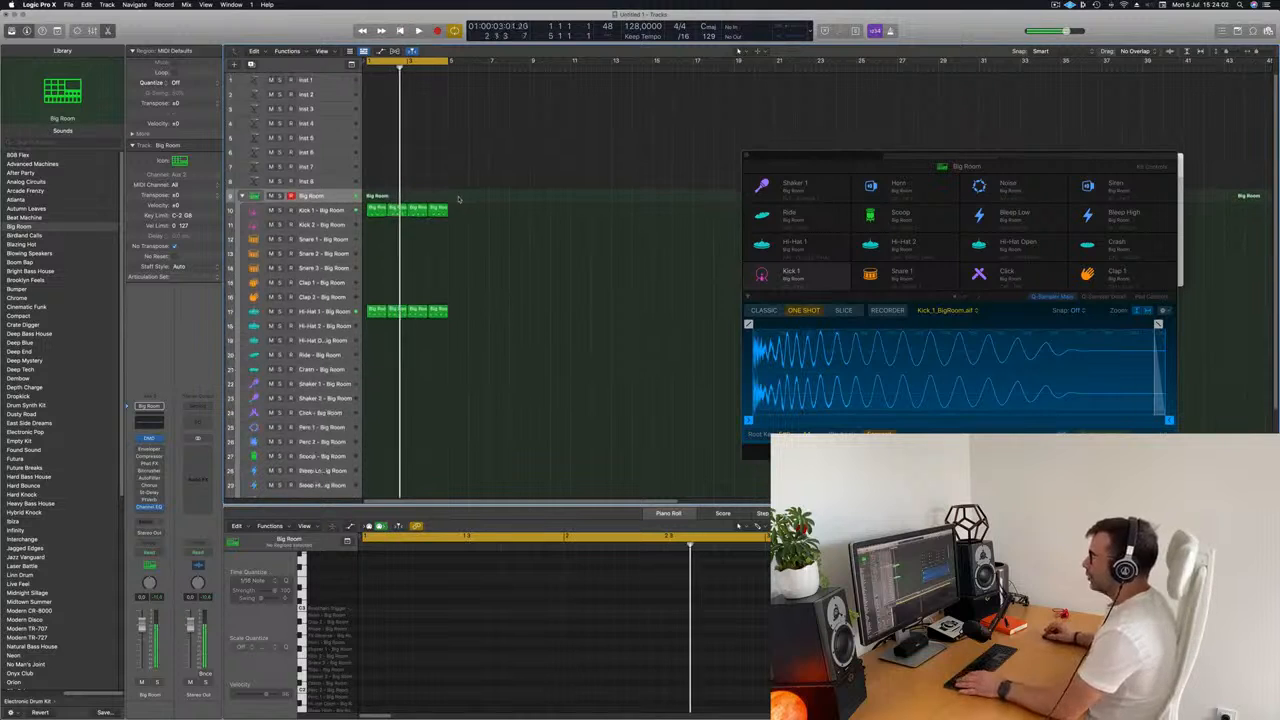
Copy the first hi-hat region onto the Snare 1 track and audition it in the loop.
{"action": "left_click", "coordinate": [375, 312]}
{"action": "left_click_drag", "start_coordinate": [375, 311], "coordinate": [376, 242]}
{"action": "left_click_drag", "start_coordinate": [382, 626], "coordinate": [573, 679]}
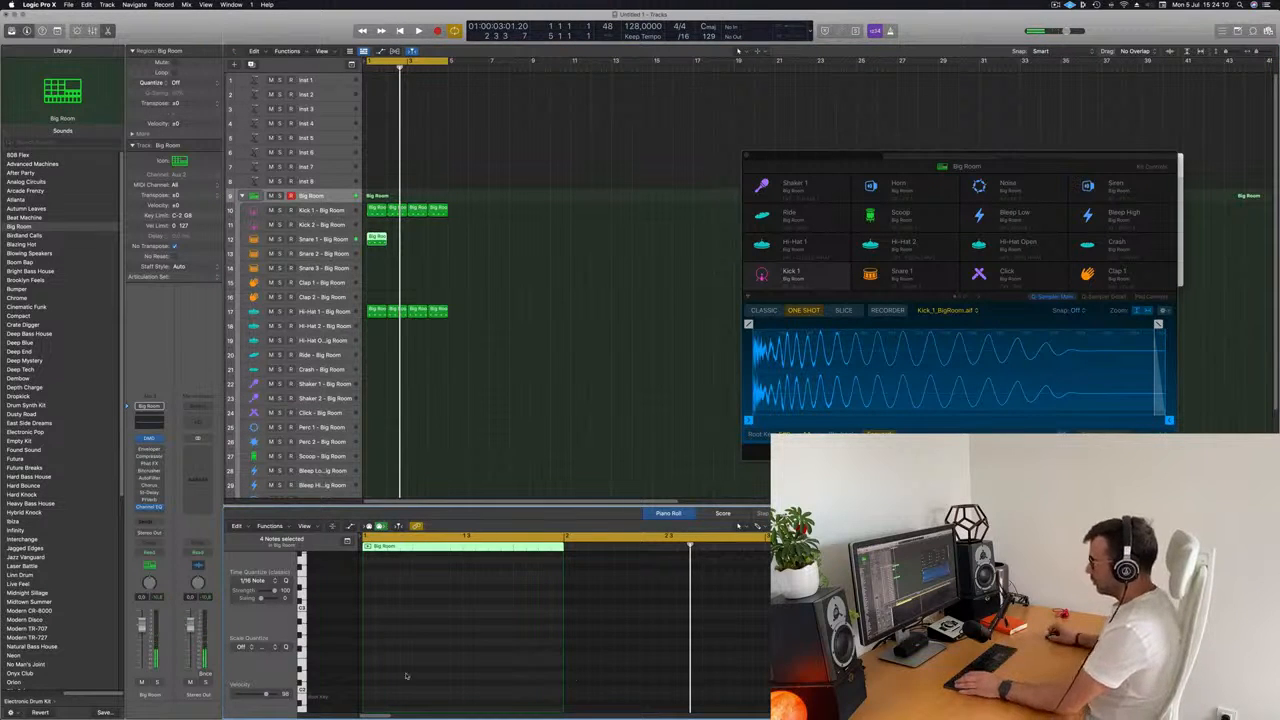
{"action": "scroll", "coordinate": [430, 650], "scroll_direction": "down", "scroll_amount": 5}
{"action": "key", "text": "space"}
{"action": "scroll", "coordinate": [408, 634], "scroll_direction": "up", "scroll_amount": 3}
{"action": "key", "text": "space"}
Rework the snare notes, moving the first one to beat 2, and repeat the region across the four-bar loop.
{"action": "left_click", "coordinate": [397, 624]}
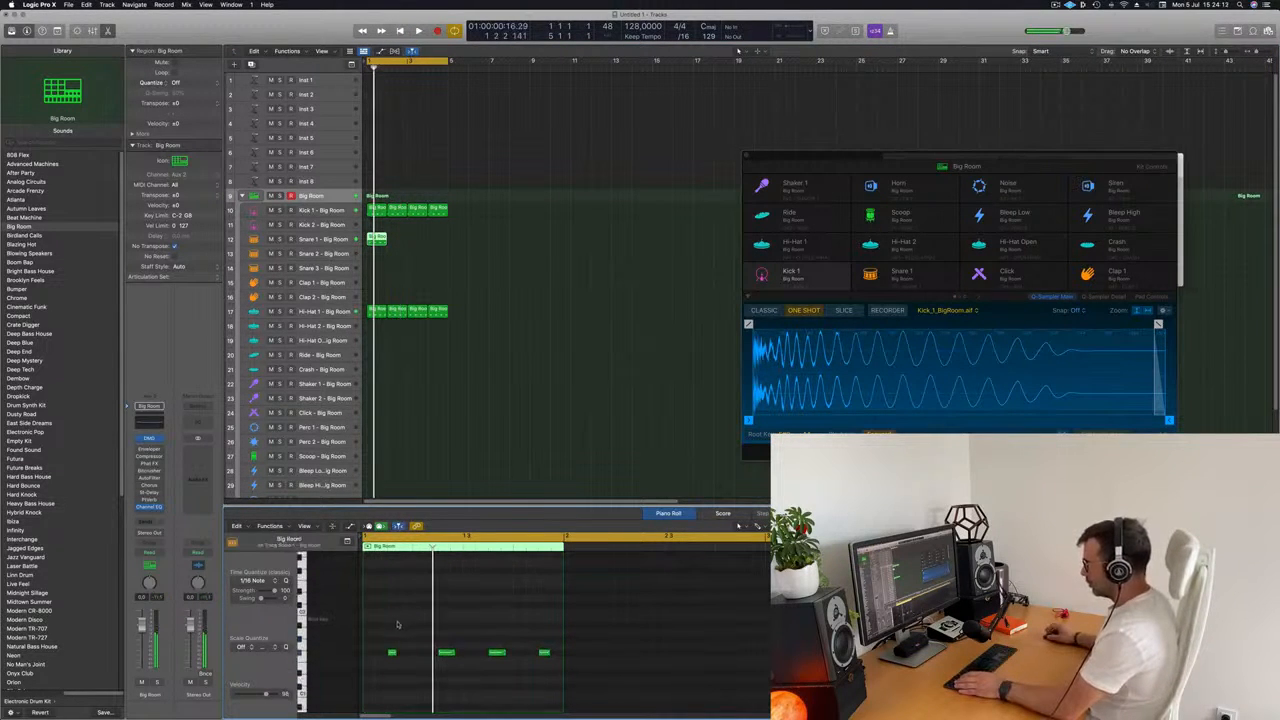
{"action": "key", "text": "space"}
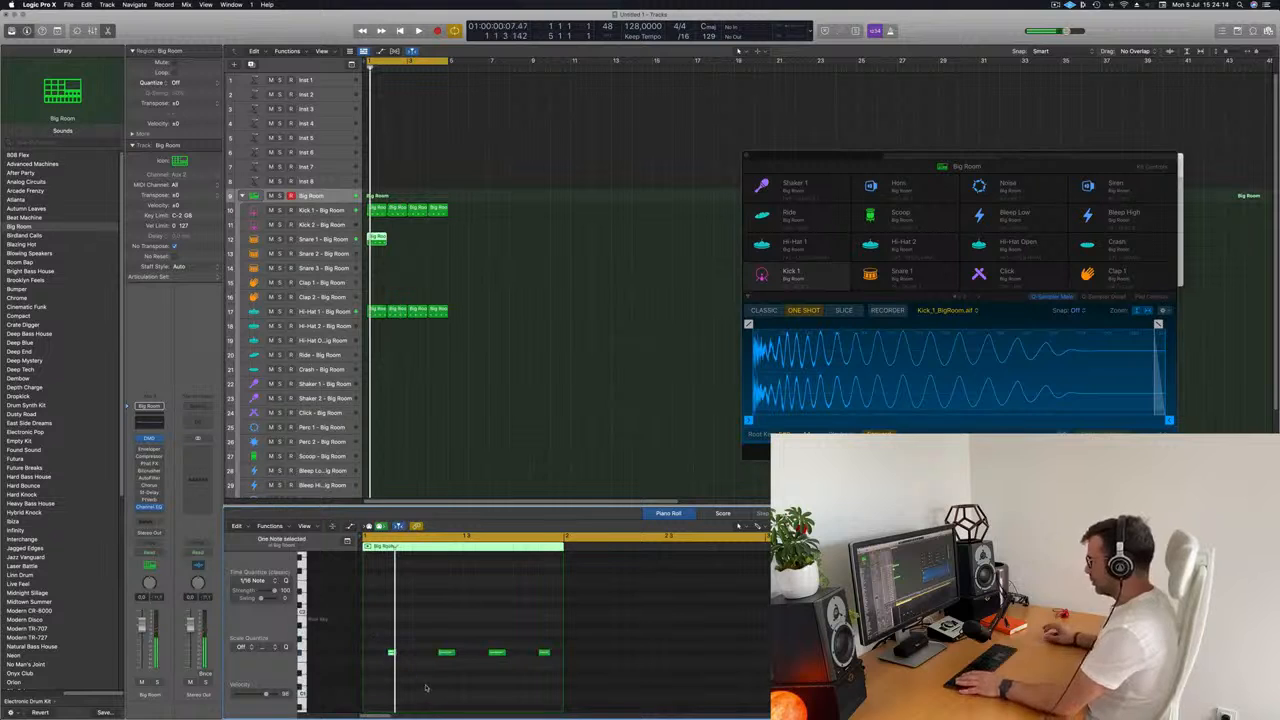
{"action": "key", "text": "alt+Right"}
{"action": "key", "text": "space"}
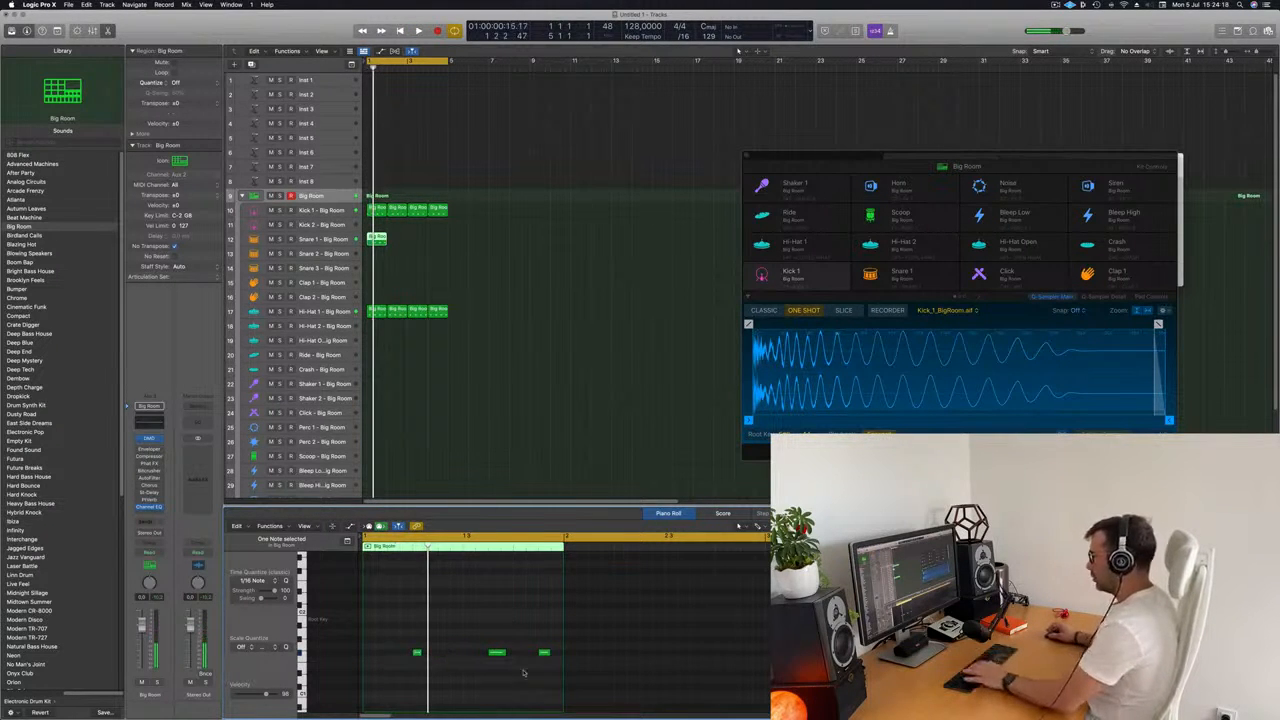
{"action": "left_click_drag", "start_coordinate": [485, 632], "coordinate": [608, 704]}
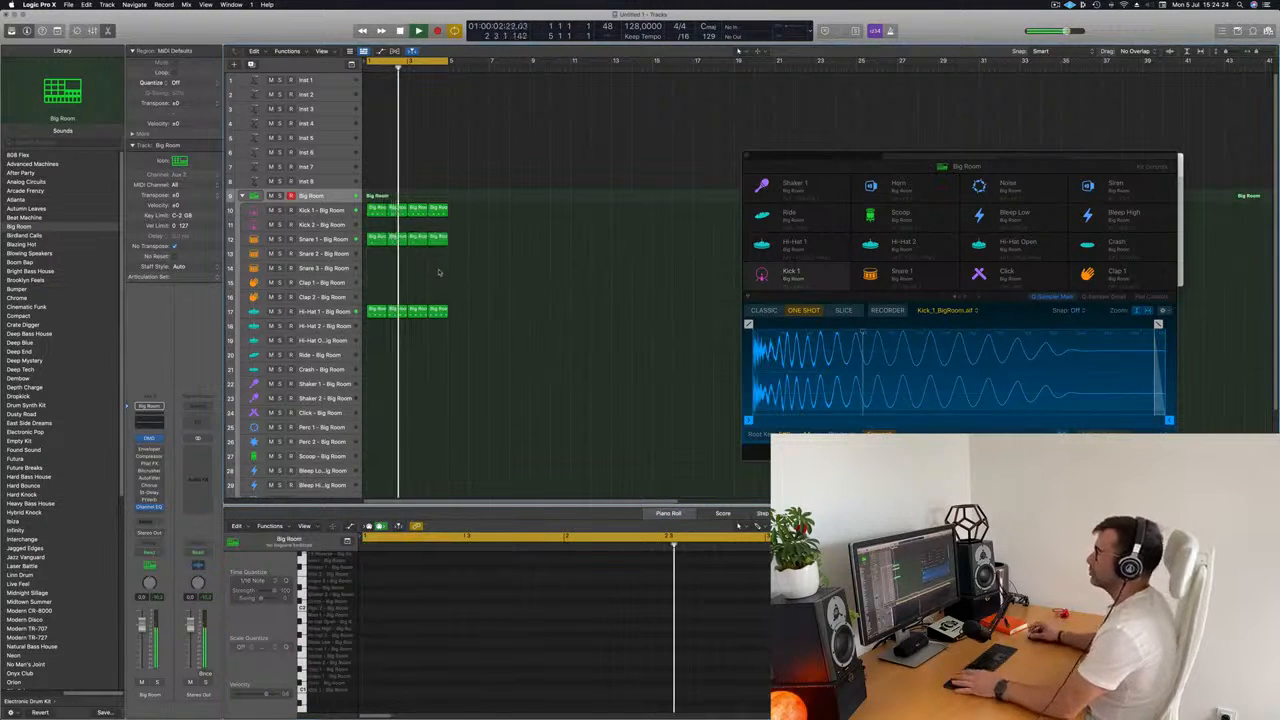
Copy the first kick region onto the Ride track and audition its four on-beat notes in the loop.
{"action": "scroll", "coordinate": [535, 325], "scroll_direction": "down", "scroll_amount": 1}
{"action": "scroll", "coordinate": [535, 325], "scroll_direction": "down", "scroll_amount": 2}
{"action": "key", "text": "super+Up"}
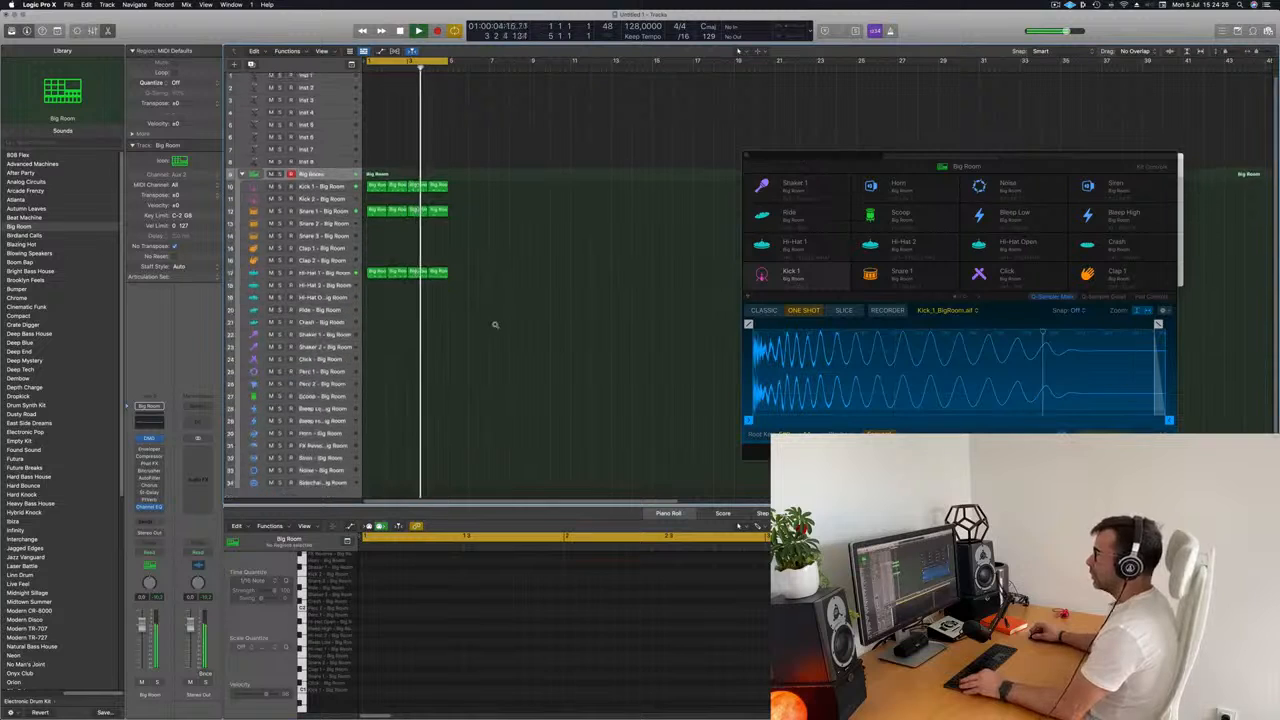
{"action": "left_click", "coordinate": [377, 268]}
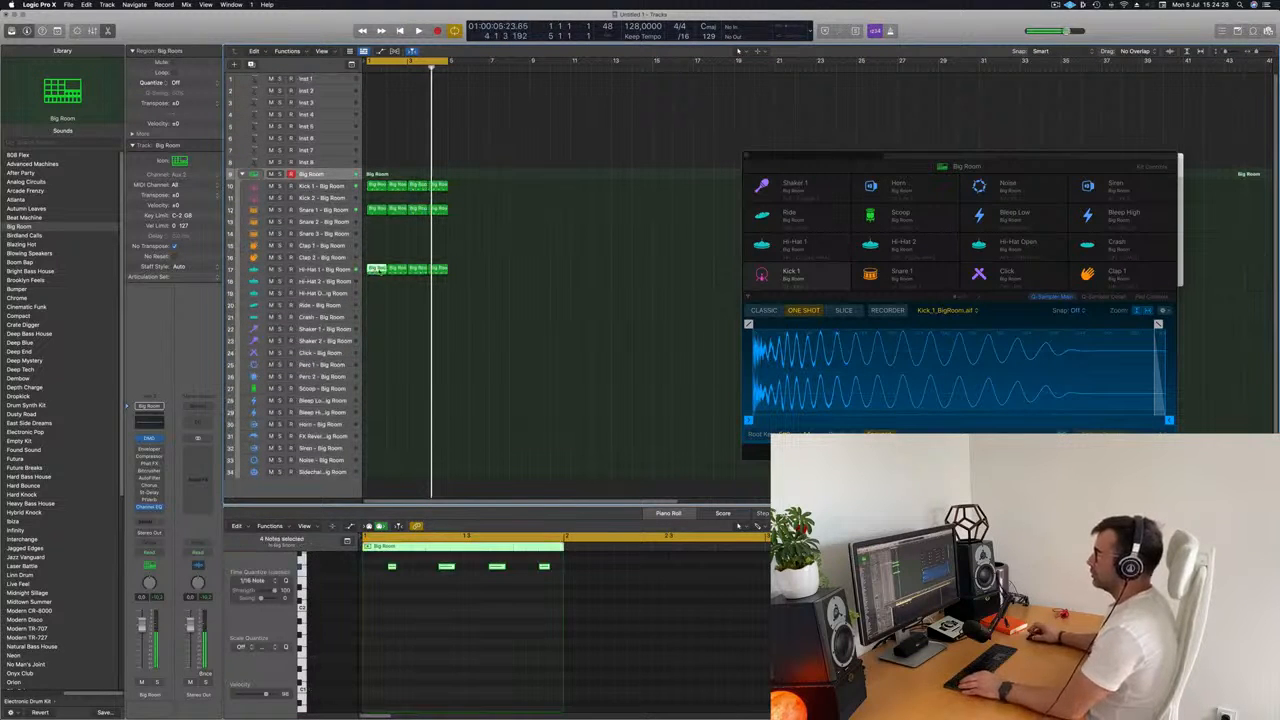
{"action": "left_click_drag", "start_coordinate": [373, 186], "coordinate": [376, 305]}
{"action": "key", "text": "space"}
{"action": "left_click_drag", "start_coordinate": [545, 615], "coordinate": [320, 630]}
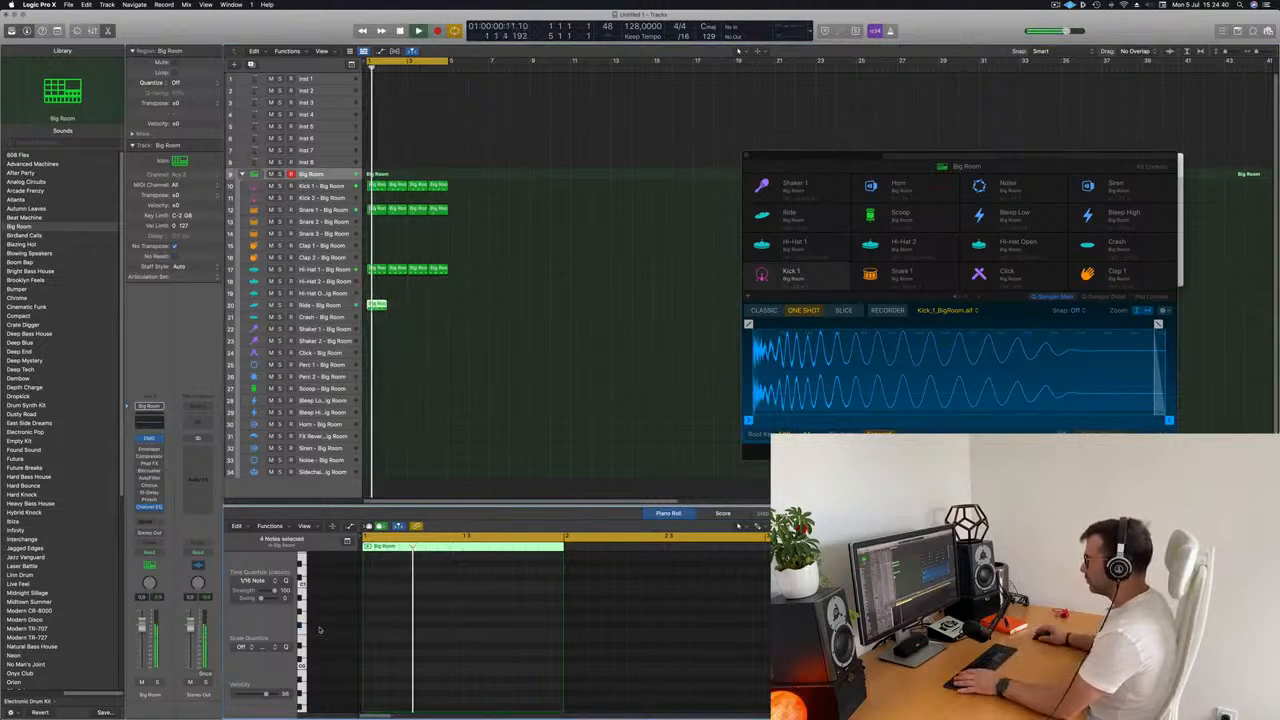
{"action": "scroll", "coordinate": [391, 645], "scroll_direction": "up", "scroll_amount": 6}
{"action": "scroll", "coordinate": [391, 645], "scroll_direction": "down", "scroll_amount": 3}
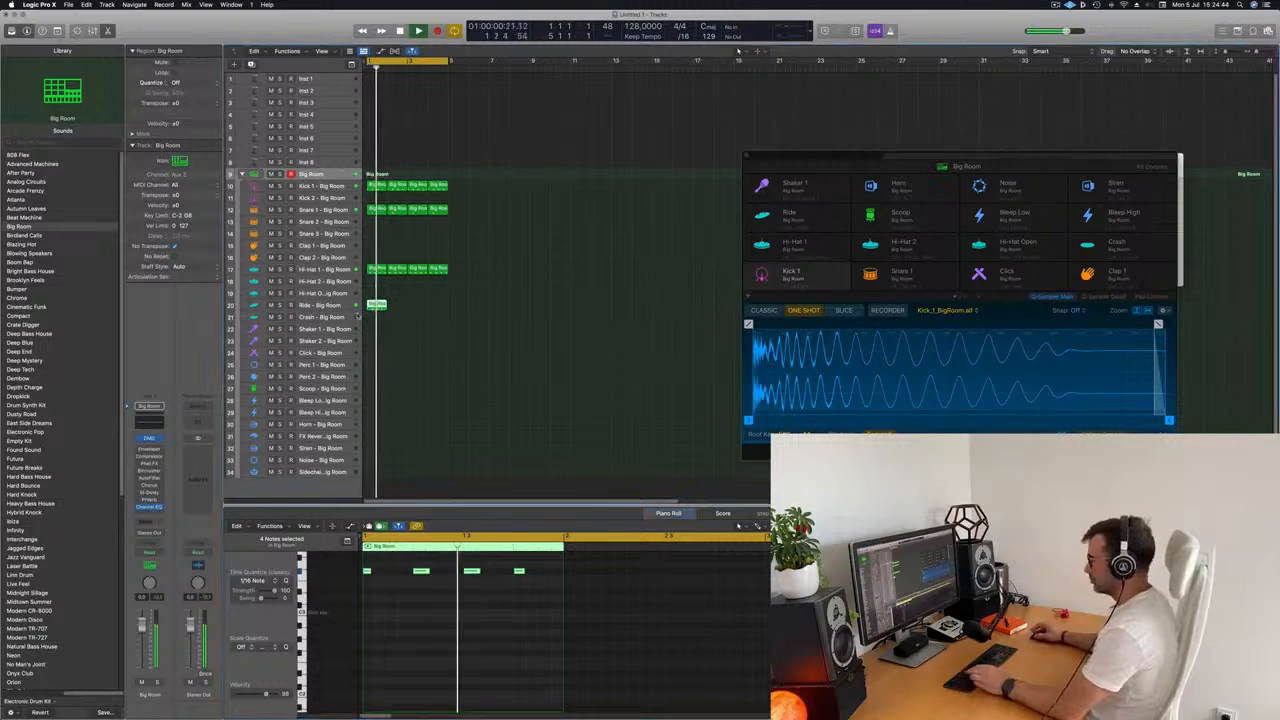
Repeat the ride region three times to fill the four-bar loop and select the Ride track.
{"action": "key", "text": "super+d"}
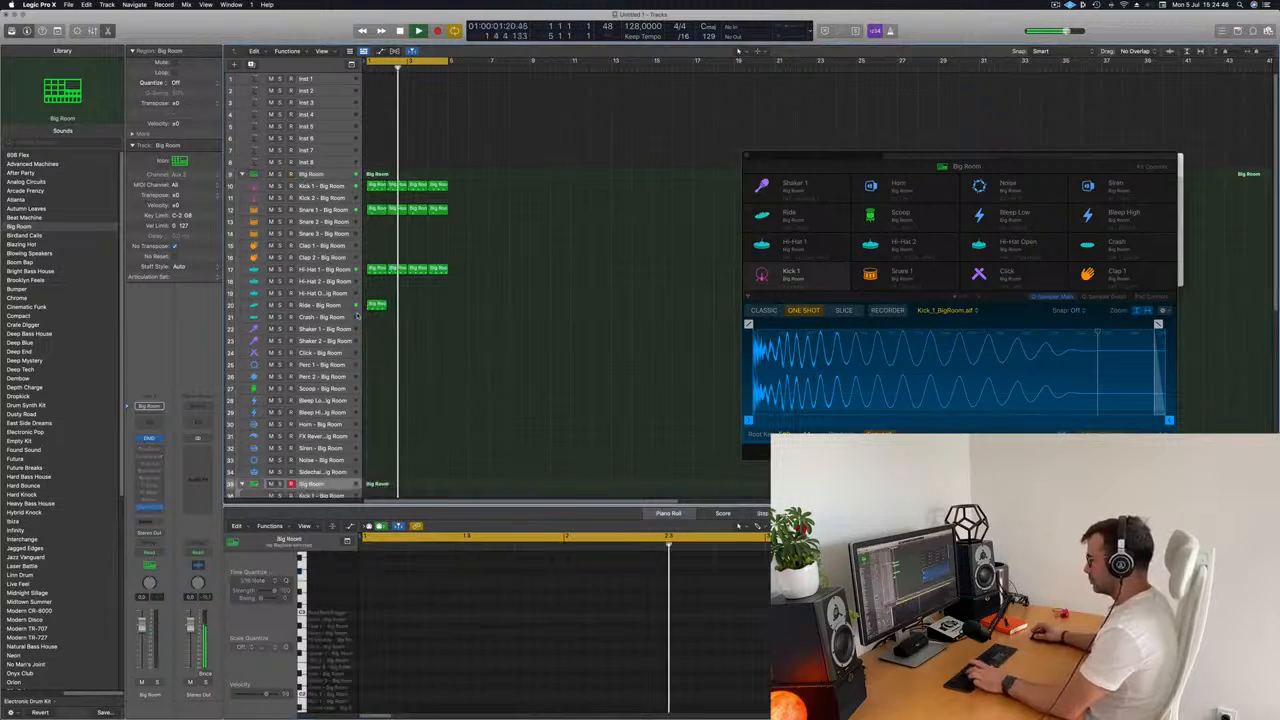
{"action": "left_click_drag", "start_coordinate": [424, 295], "coordinate": [363, 330]}
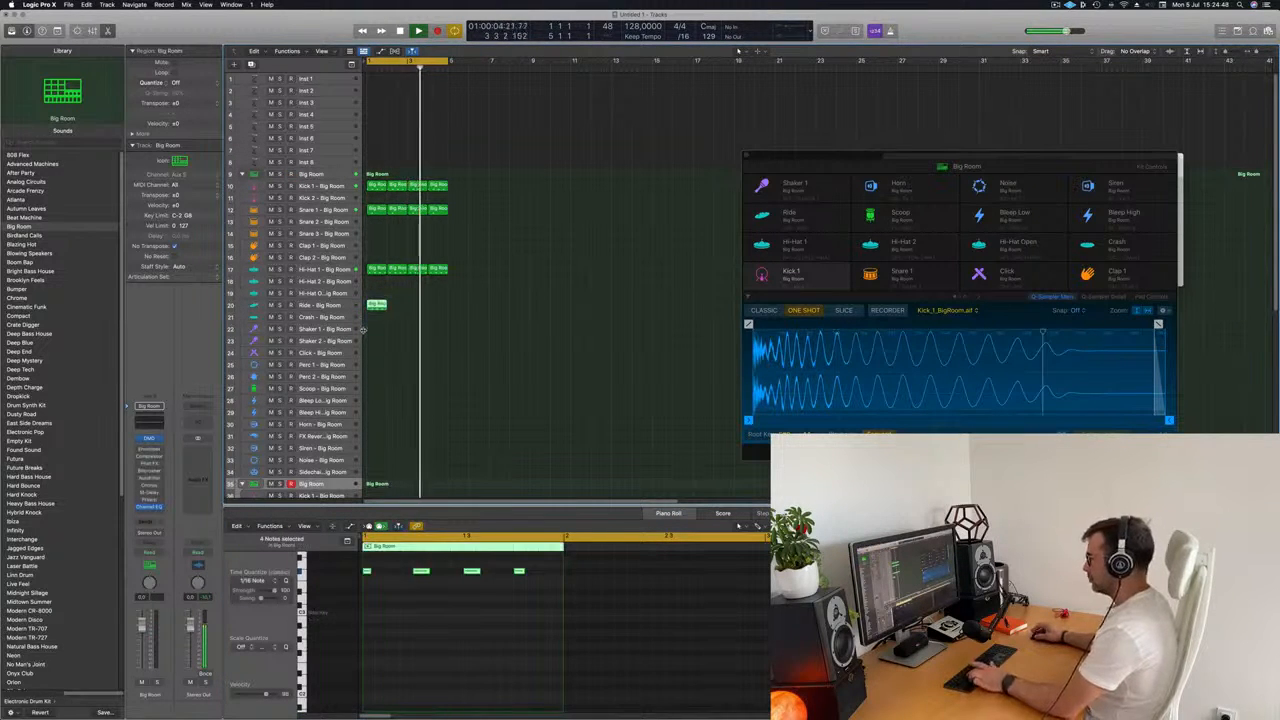
{"action": "key", "text": "super+r"}
{"action": "key", "text": "super+r"}
{"action": "key", "text": "super+r"}
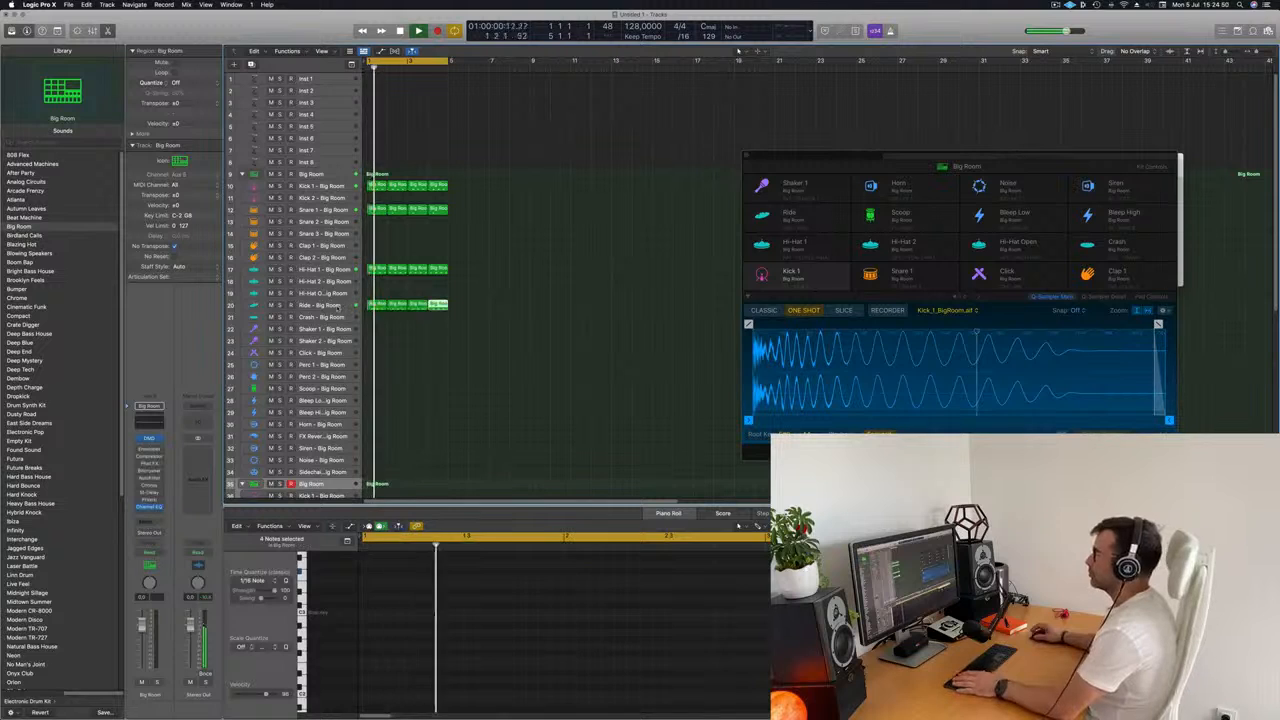
{"action": "left_click", "coordinate": [350, 306]}
{"action": "left_click", "coordinate": [434, 372]}
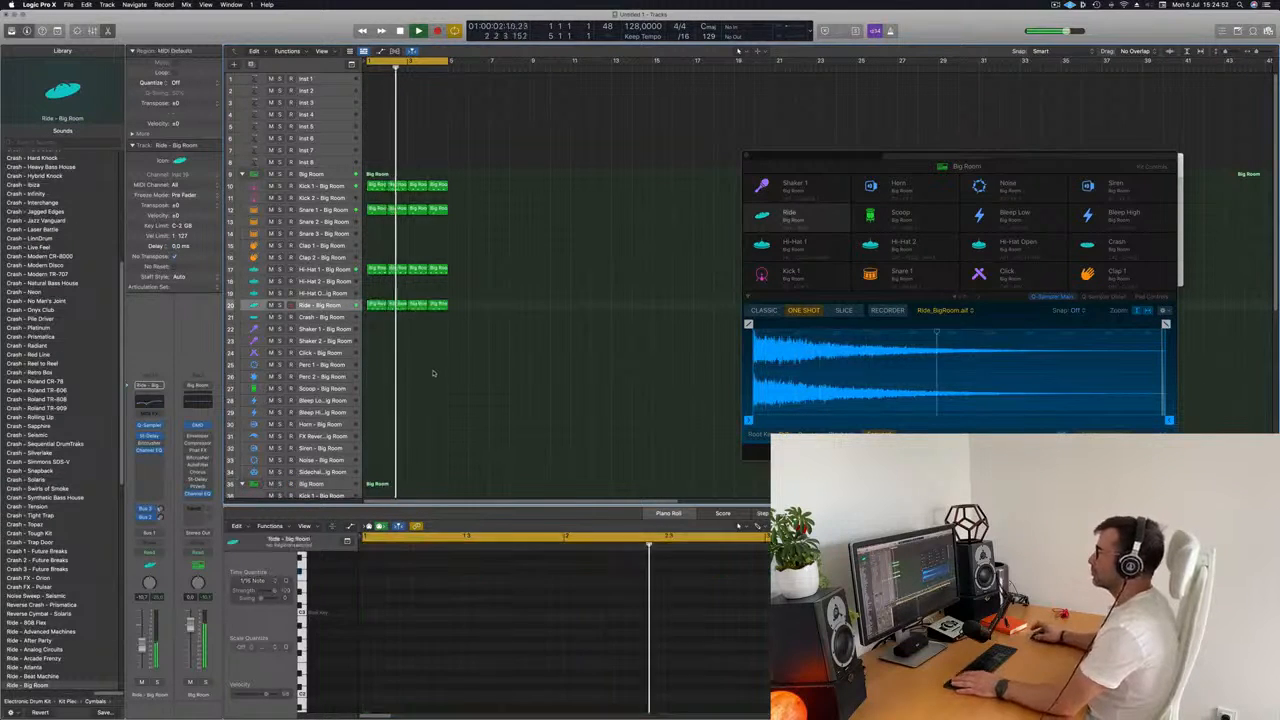
Copy the first ride region onto the Scoop track and delete its first three notes.
{"action": "scroll", "coordinate": [408, 362], "scroll_direction": "down", "scroll_amount": 2}
{"action": "scroll", "coordinate": [410, 358], "scroll_direction": "down", "scroll_amount": 2}
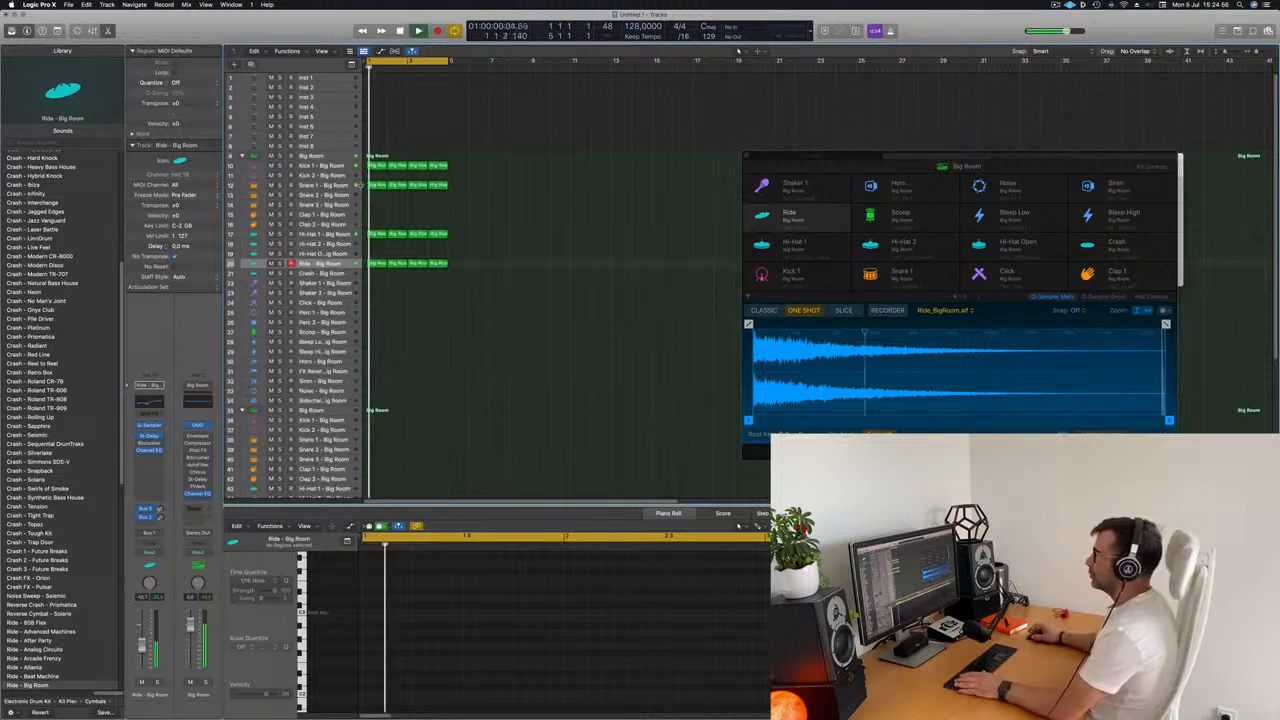
{"action": "left_click", "coordinate": [372, 263]}
{"action": "left_click_drag", "start_coordinate": [378, 263], "coordinate": [387, 341]}
{"action": "left_click_drag", "start_coordinate": [366, 563], "coordinate": [494, 635]}
{"action": "key", "text": "Delete"}
Move the remaining Scoop note to the last off-beat of the bar and play back the result.
{"action": "key", "text": "space"}
{"action": "left_click_drag", "start_coordinate": [496, 568], "coordinate": [590, 630]}
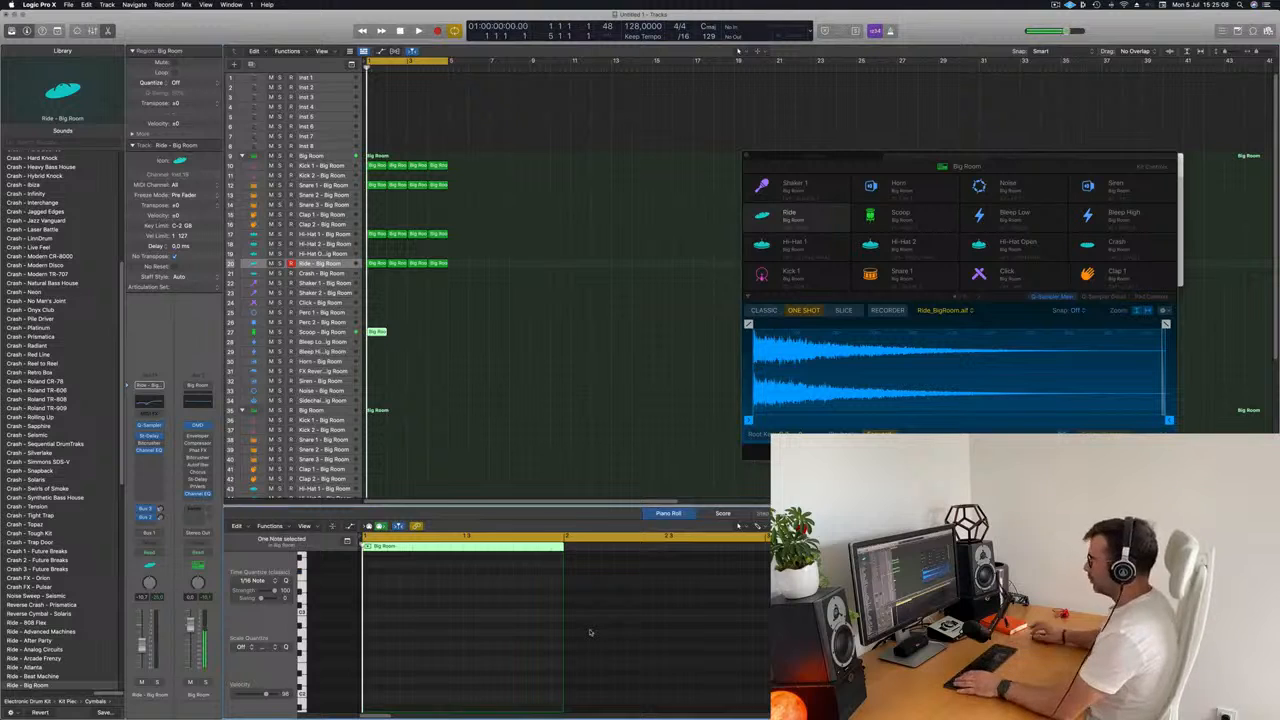
{"action": "scroll", "coordinate": [518, 645], "scroll_direction": "down", "scroll_amount": 1}
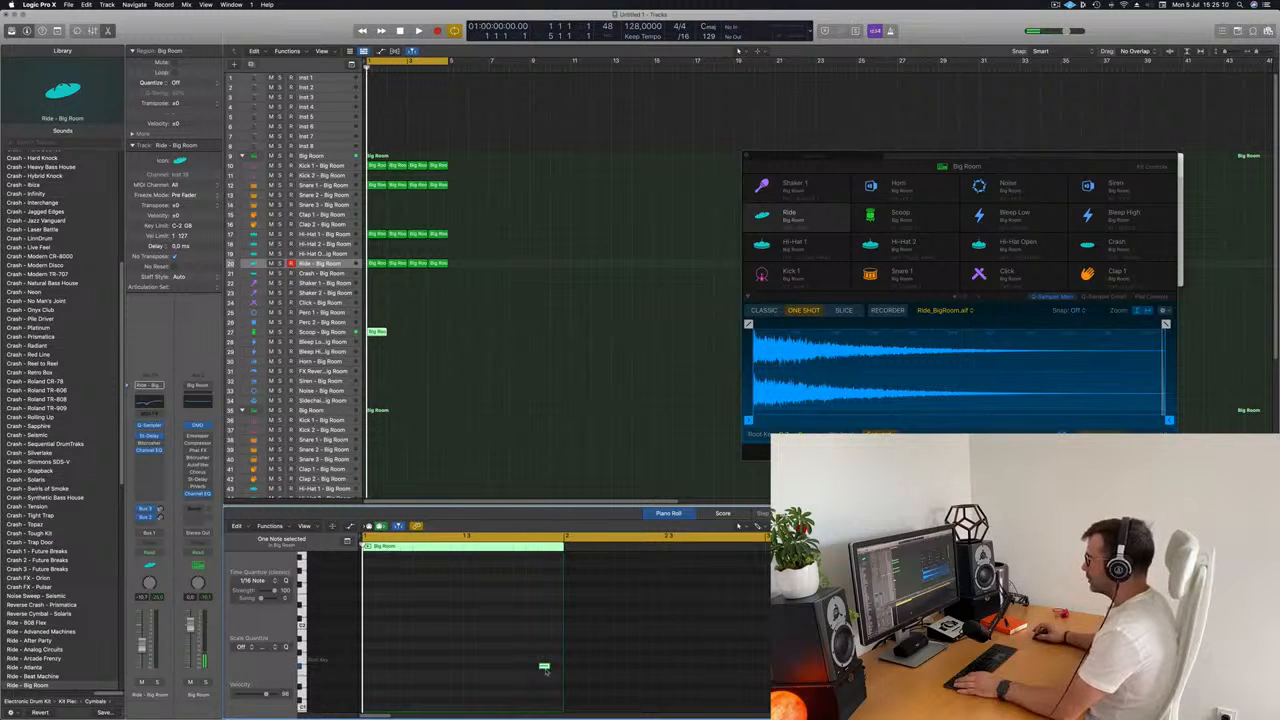
{"action": "key", "text": "space"}
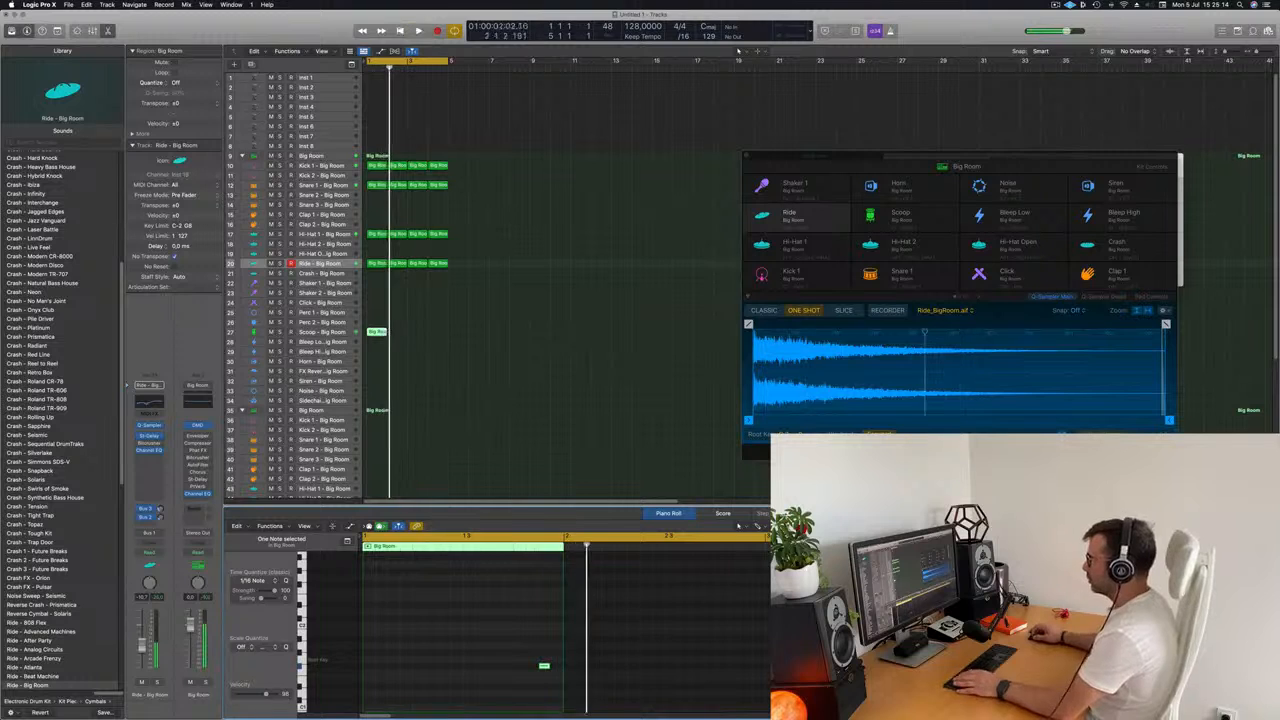
Repeat the Scoop region three times to fill the four-bar loop and select the Scoop track.
{"action": "key", "text": "super+r"}
{"action": "key", "text": "super+r"}
{"action": "key", "text": "super+r"}
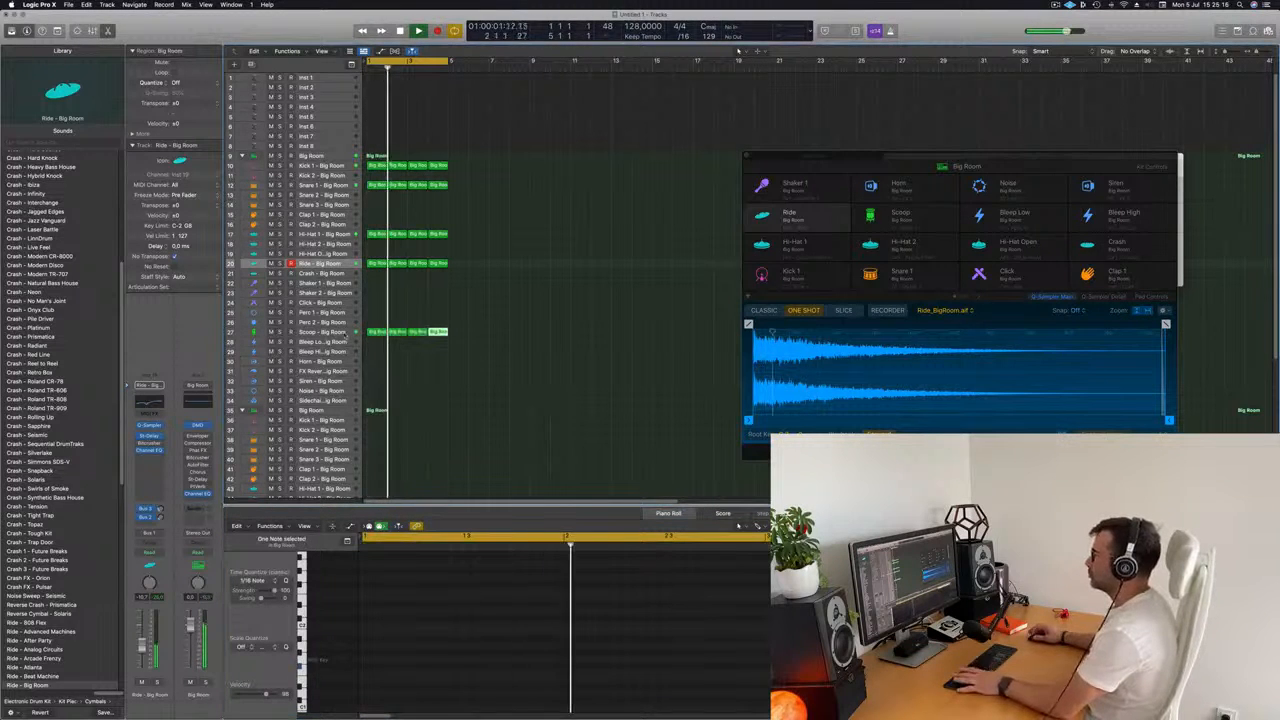
{"action": "left_click", "coordinate": [322, 332]}
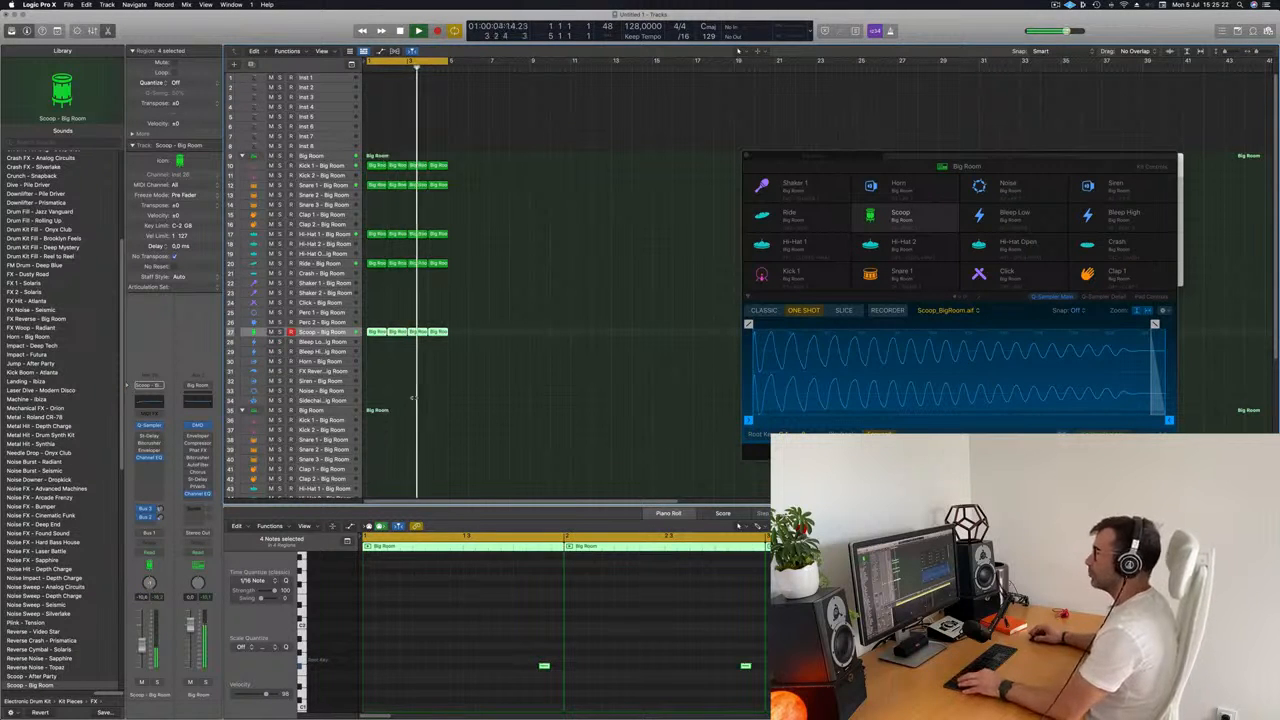
{"action": "scroll", "coordinate": [412, 399], "scroll_direction": "down", "scroll_amount": 1}
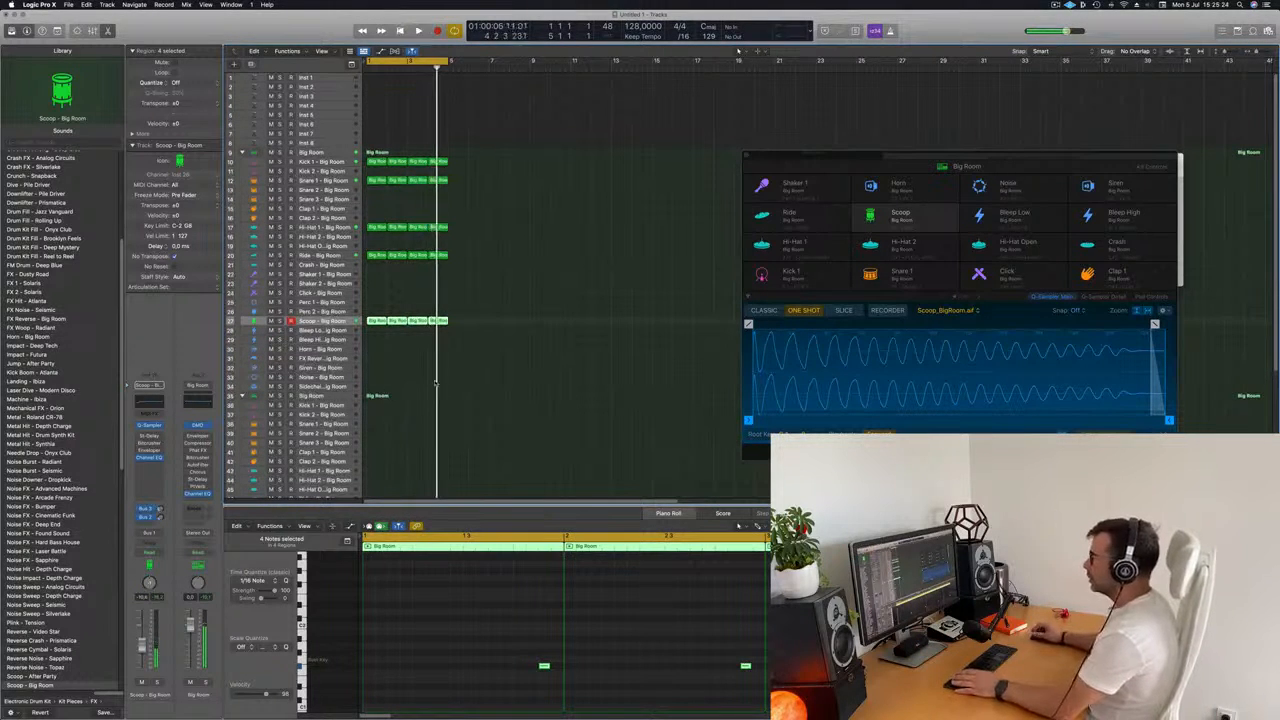
Load the Alchemy synthesizer as the instrument on the empty Inst 1 track.
{"action": "scroll", "coordinate": [415, 388], "scroll_direction": "up", "scroll_amount": 2}
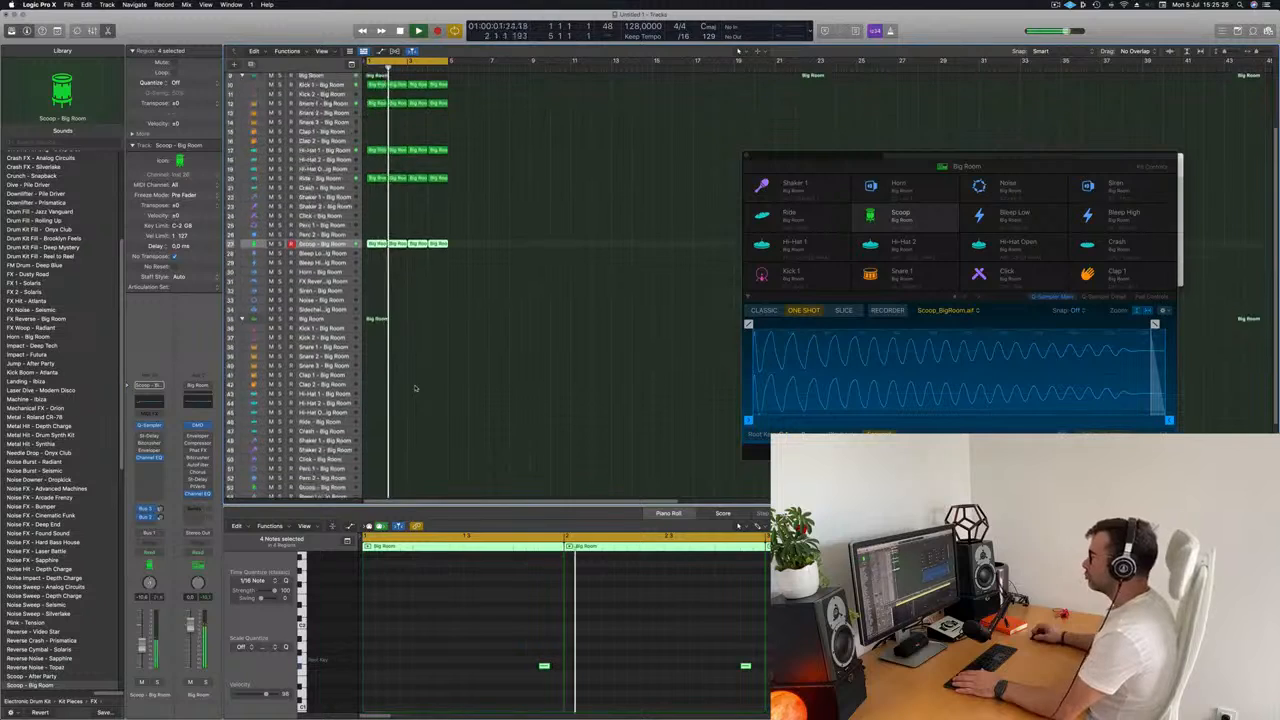
{"action": "scroll", "coordinate": [505, 174], "scroll_direction": "down", "scroll_amount": 1}
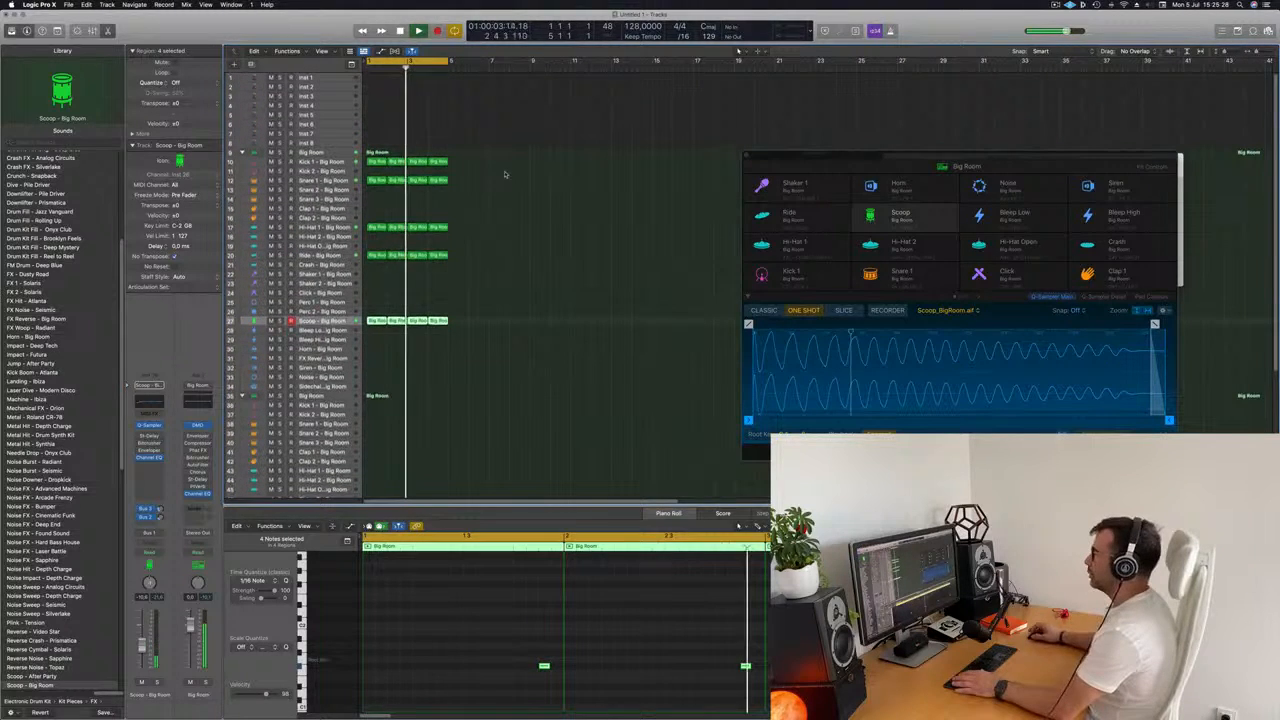
{"action": "left_click", "coordinate": [320, 78]}
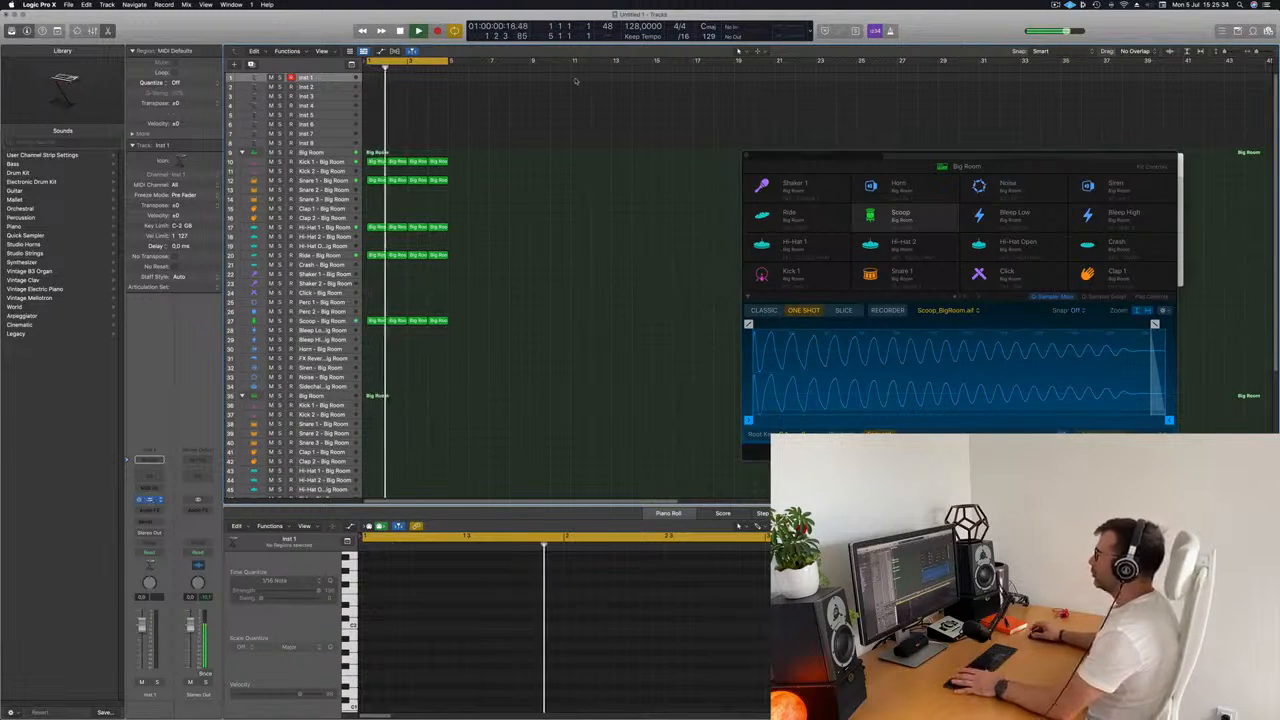
{"action": "left_click", "coordinate": [148, 499]}
{"action": "left_click_drag", "start_coordinate": [689, 132], "coordinate": [671, 135]}
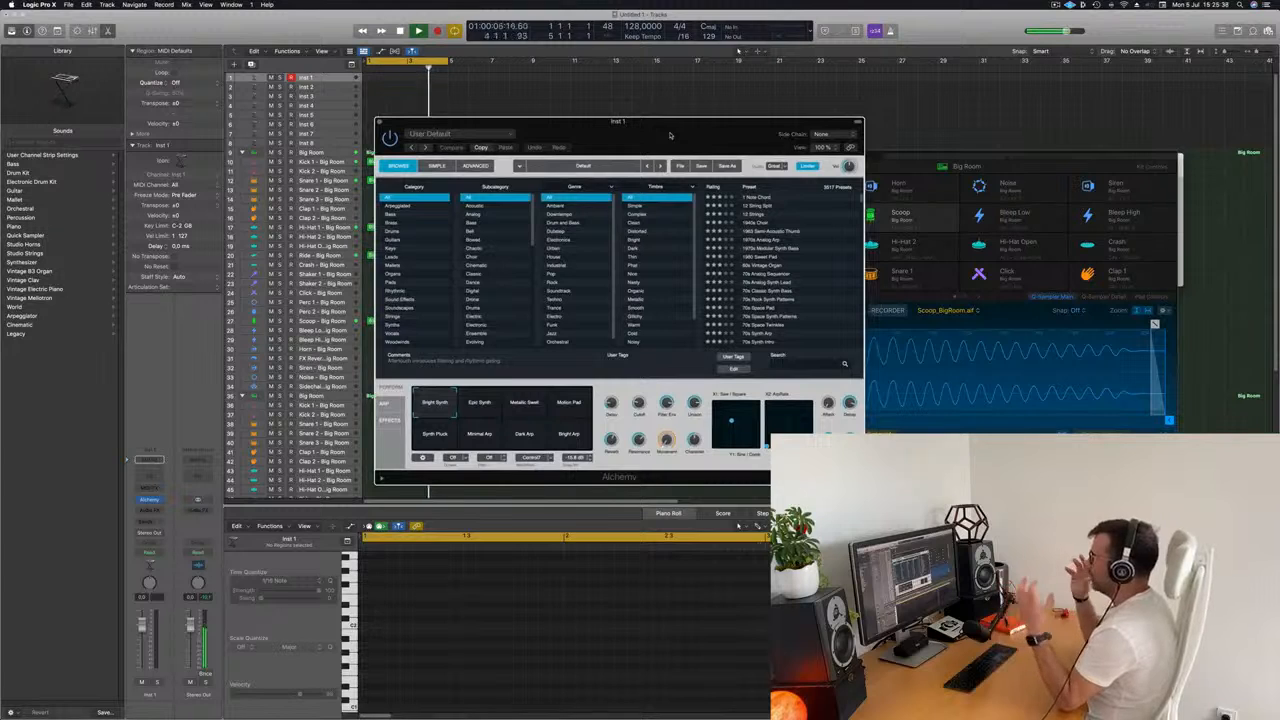
Search the Alchemy presets for "siren" and load the Club Siren preset.
{"action": "left_click", "coordinate": [784, 360]}
{"action": "type", "text": "si"}
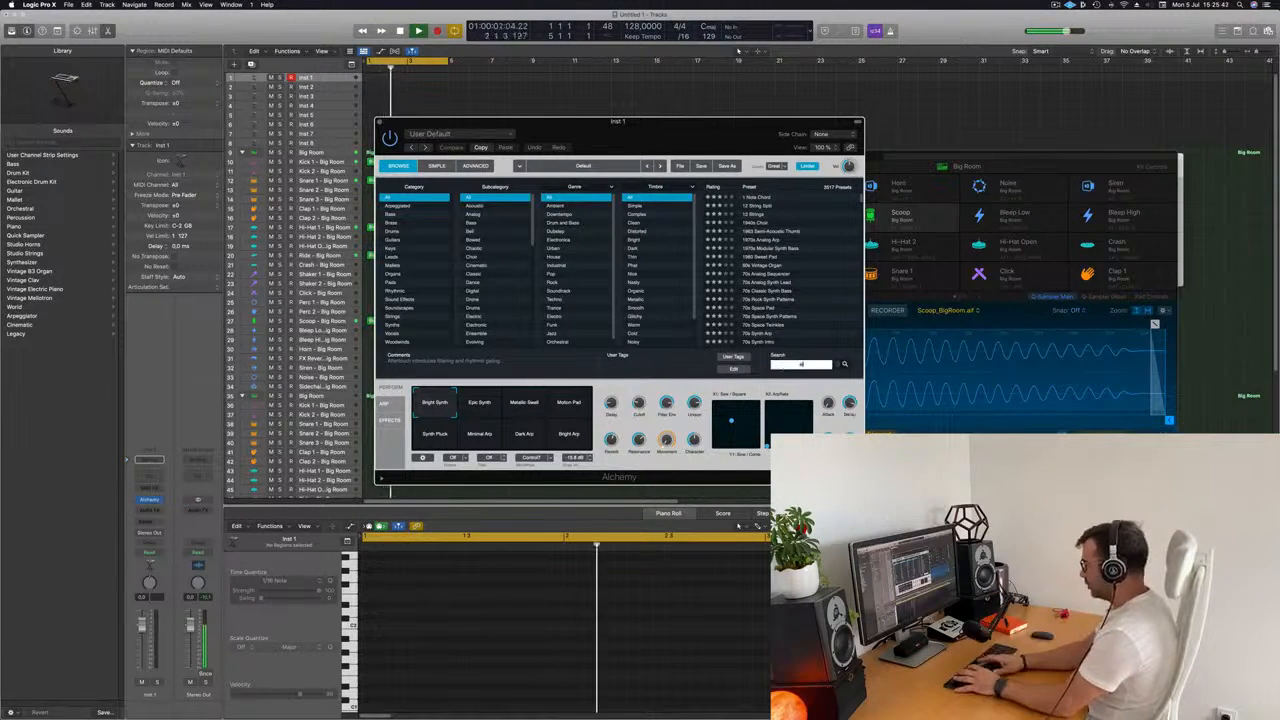
{"action": "type", "text": "ren"}
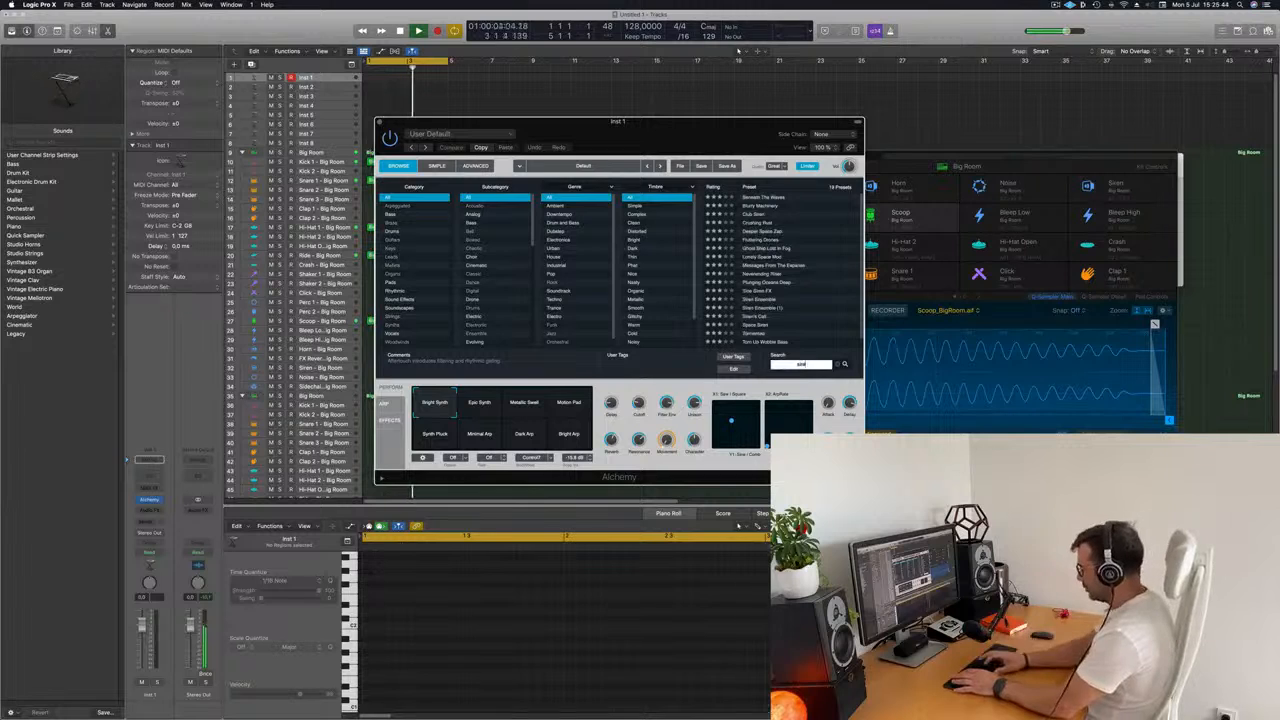
{"action": "left_click", "coordinate": [755, 216]}
{"action": "left_click_drag", "start_coordinate": [620, 121], "coordinate": [812, 137]}
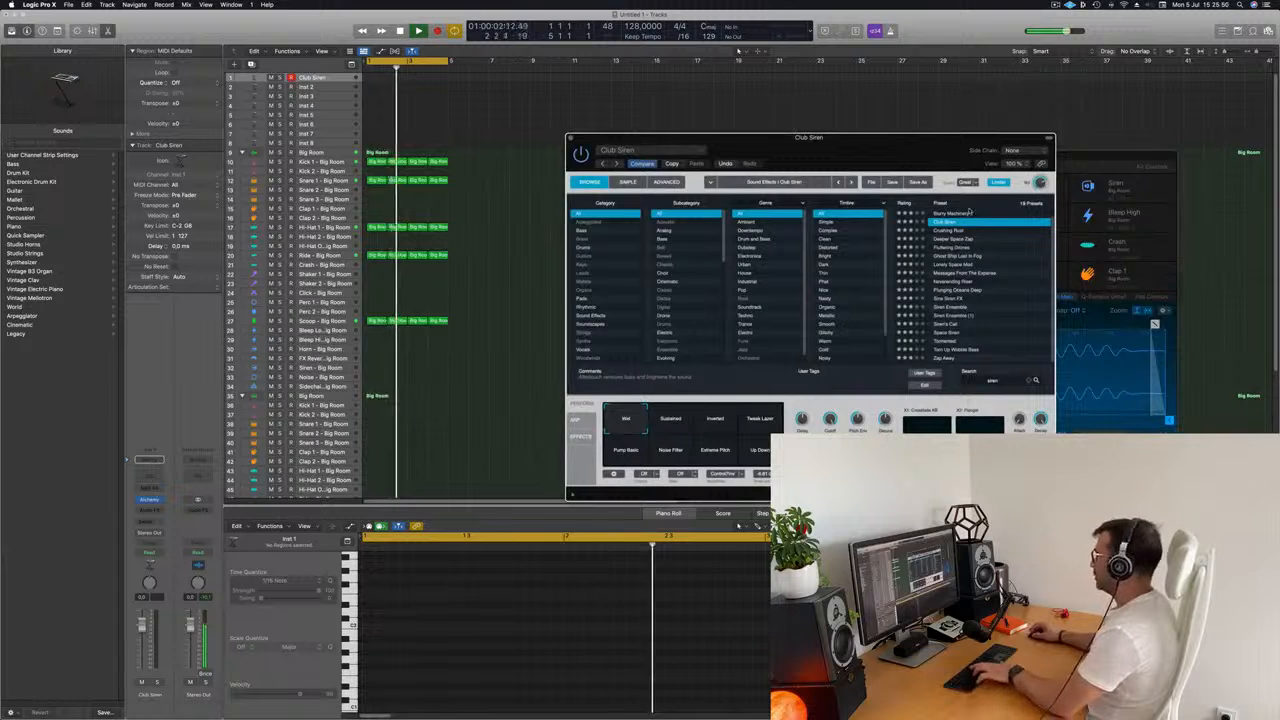
Open the Musical Typing keyboard, place it beside the tracks and audition the Club Siren sound over the beat.
{"action": "key", "text": "super+k"}
{"action": "left_click_drag", "start_coordinate": [1168, 160], "coordinate": [1125, 129]}
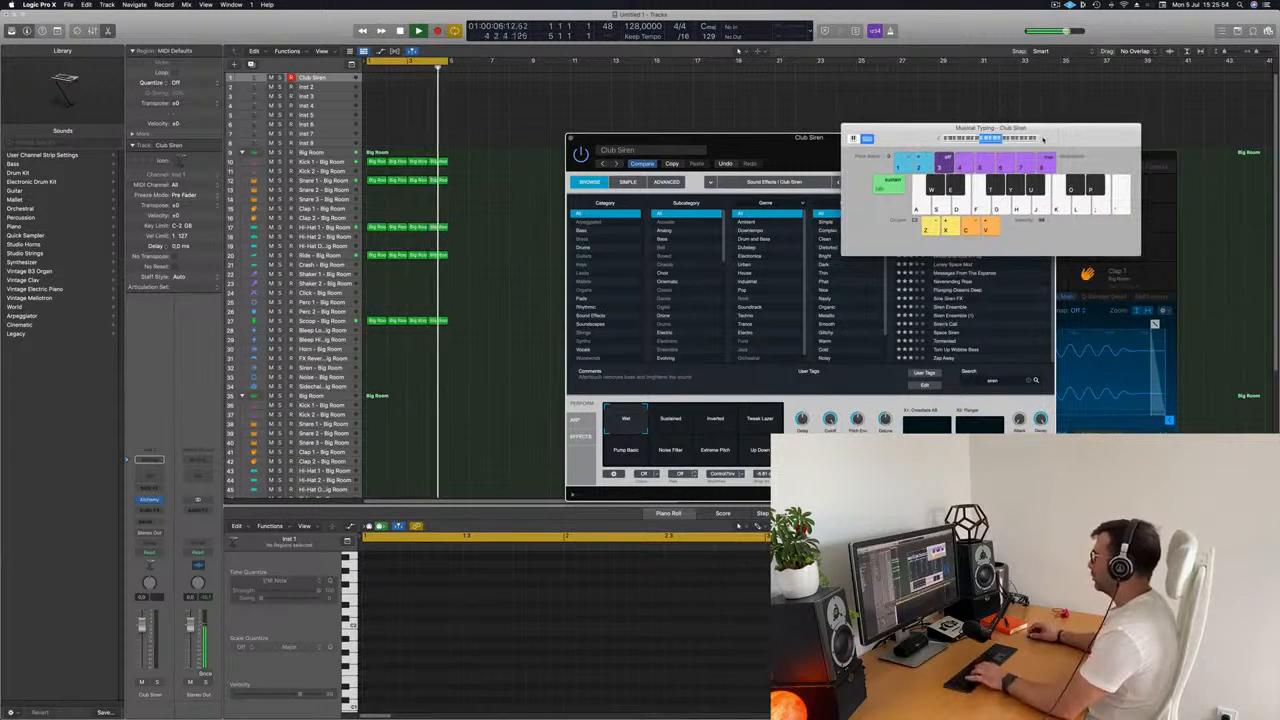
{"action": "left_click_drag", "start_coordinate": [1043, 140], "coordinate": [830, 128]}
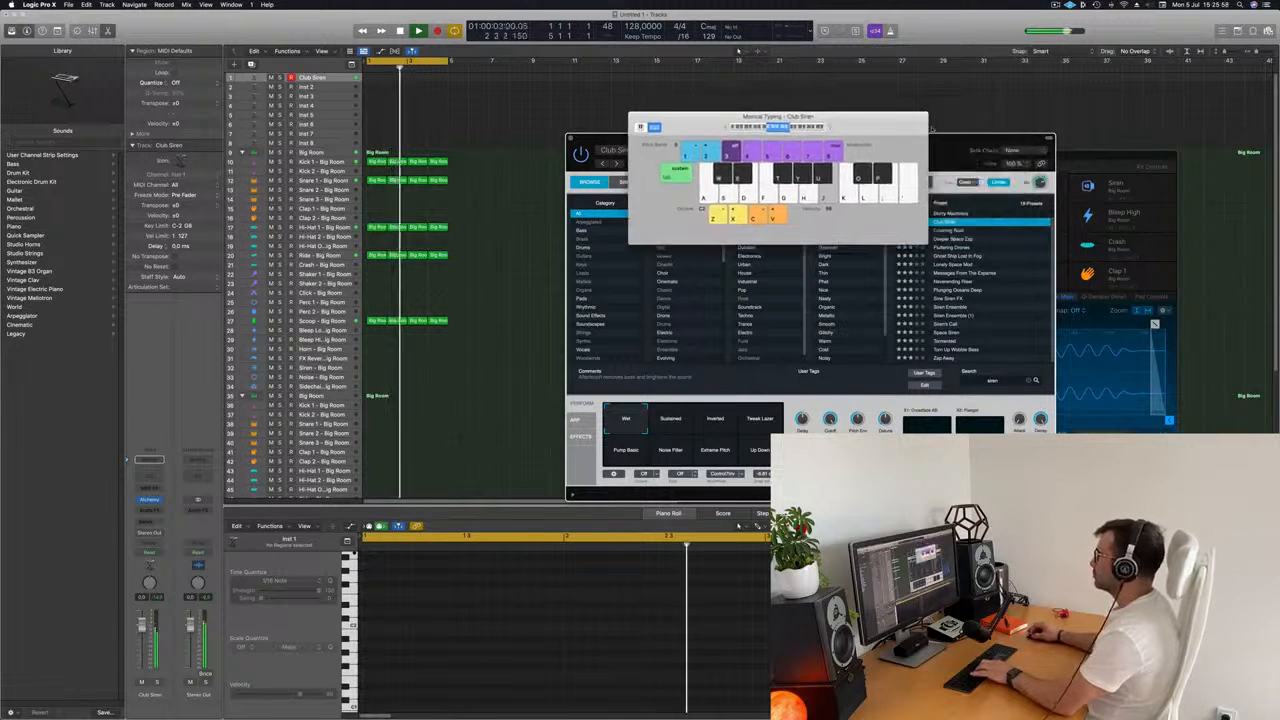
{"action": "left_click_drag", "start_coordinate": [929, 128], "coordinate": [828, 246]}
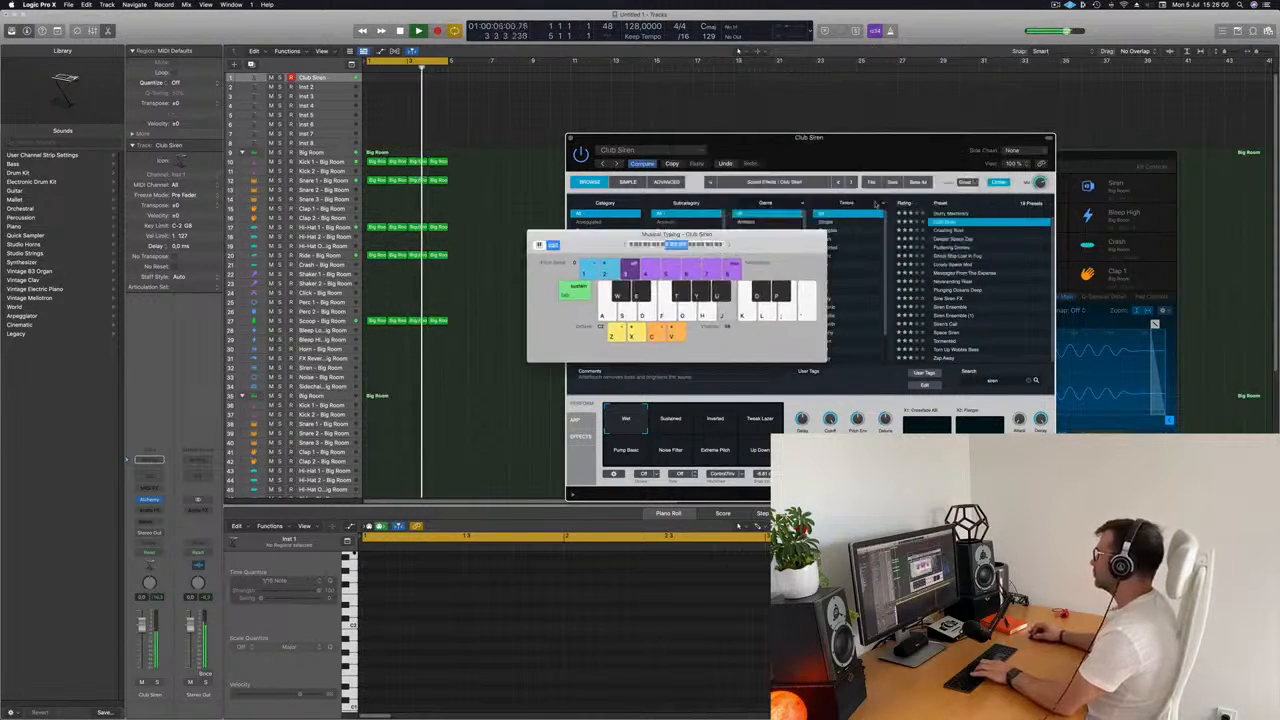
{"action": "left_click_drag", "start_coordinate": [728, 242], "coordinate": [791, 242]}
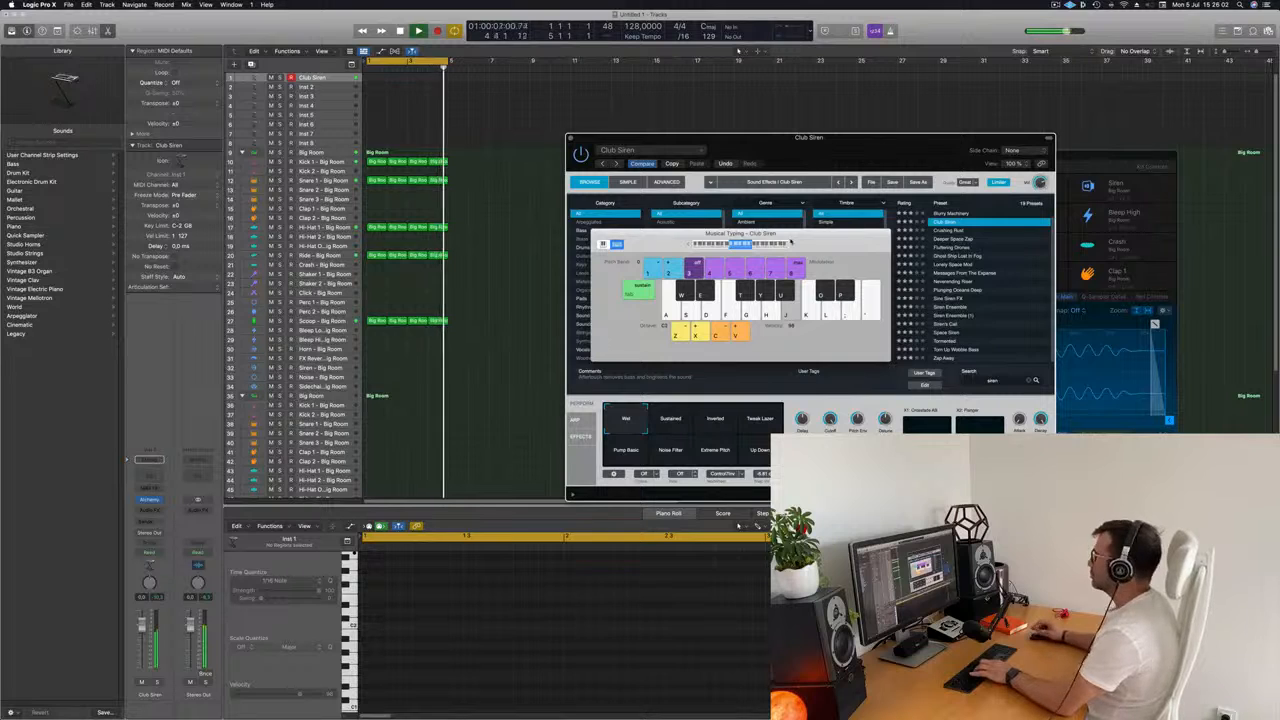
Select all drum regions and repeat them until they fill sixteen bars.
{"action": "left_click", "coordinate": [528, 107]}
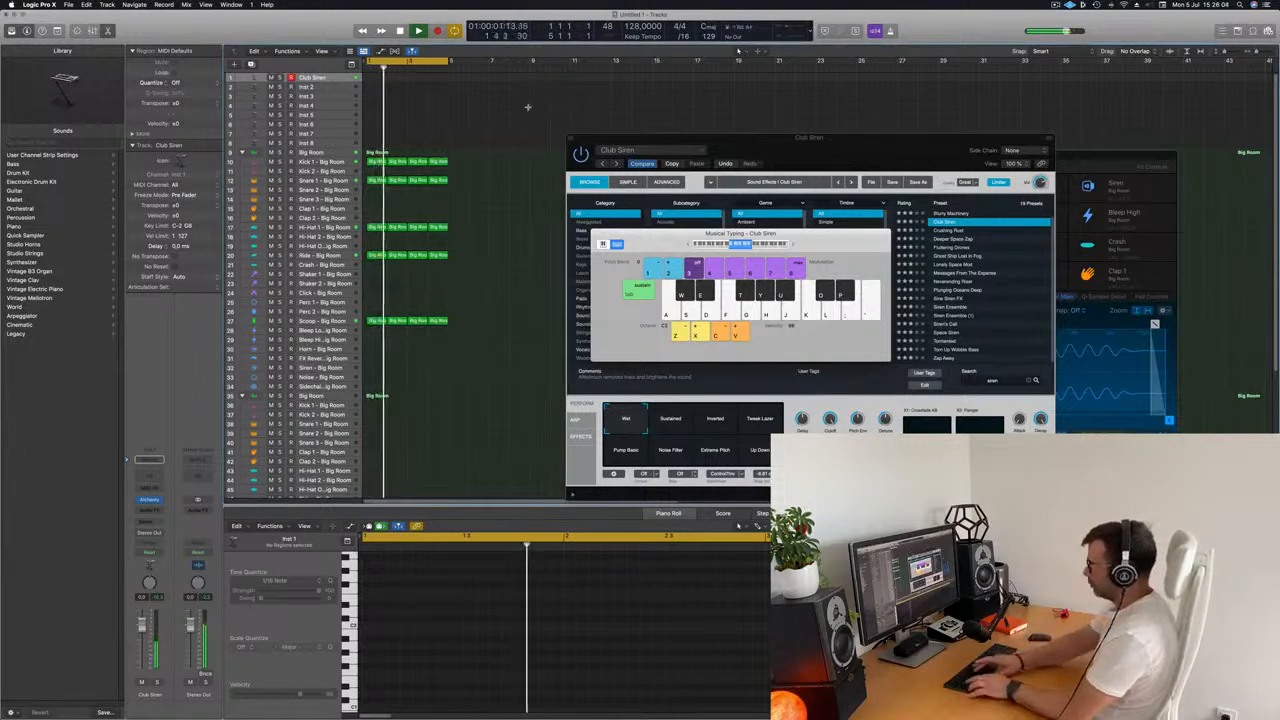
{"action": "key", "text": "super+z"}
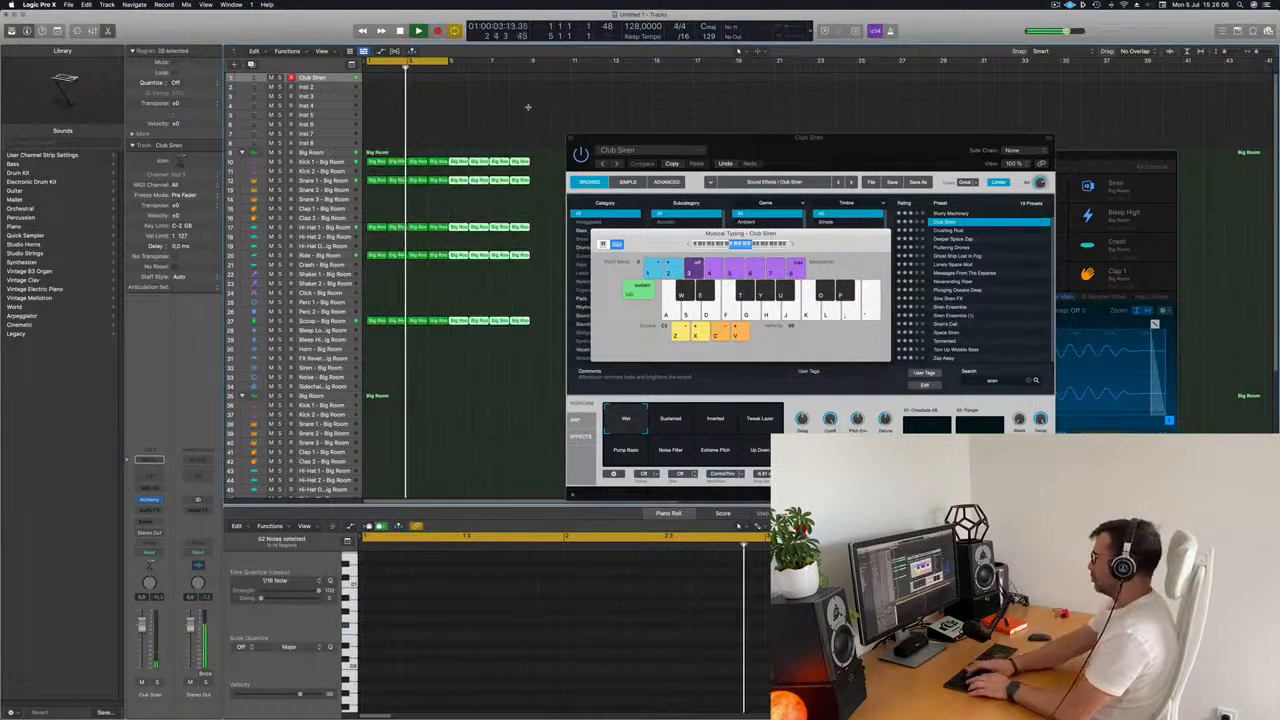
{"action": "key", "text": "super+z"}
Reposition the Alchemy and Musical Typing windows and play the siren sound against the drums.
{"action": "left_click_drag", "start_coordinate": [634, 137], "coordinate": [915, 167]}
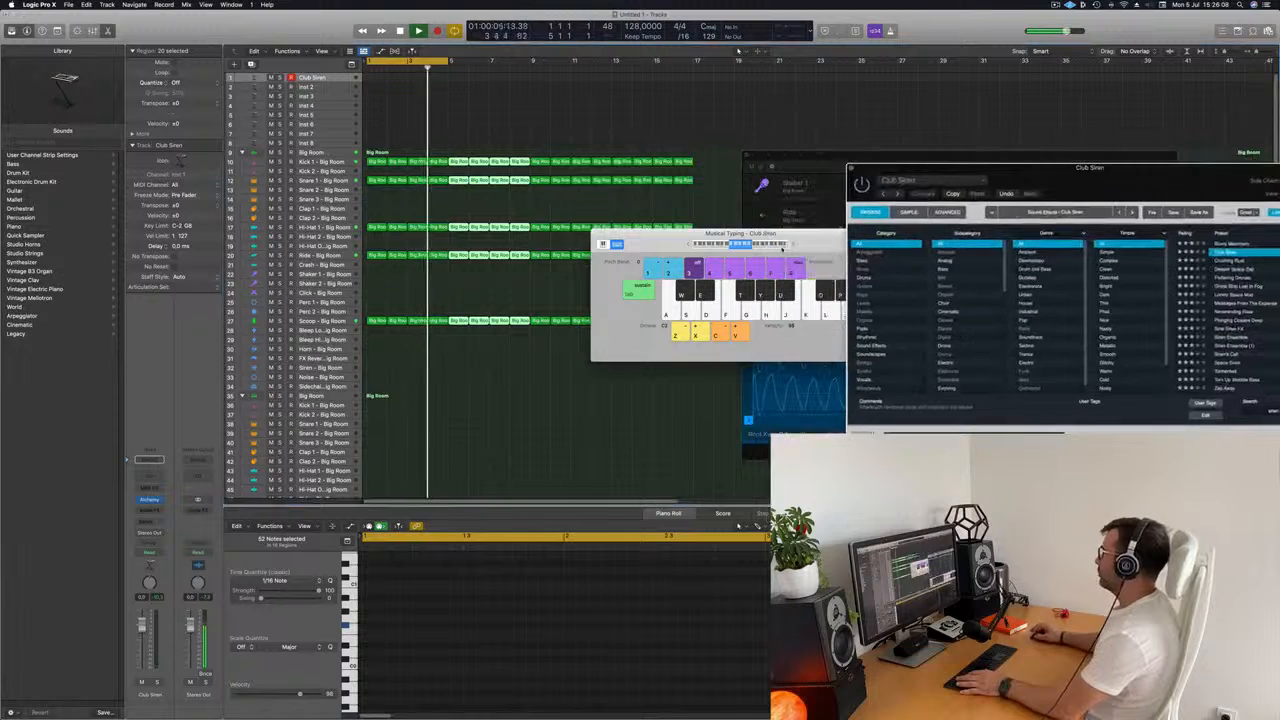
{"action": "left_click_drag", "start_coordinate": [809, 240], "coordinate": [581, 288]}
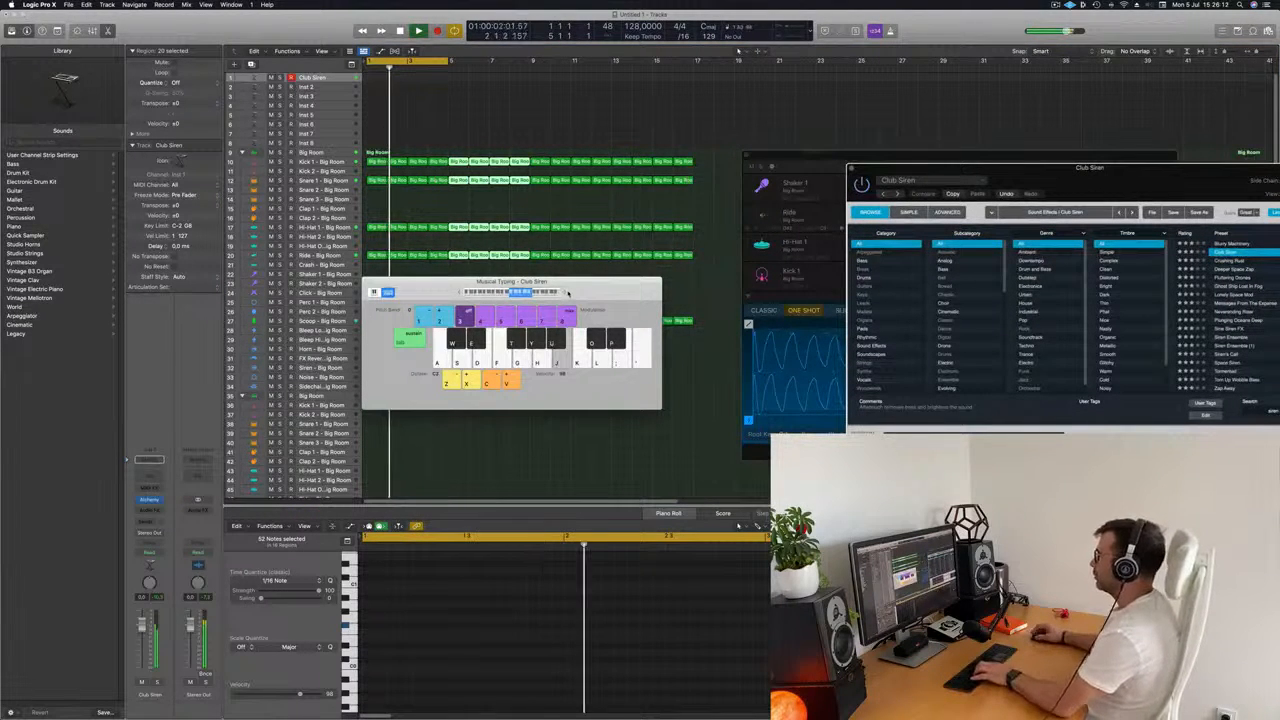
{"action": "left_click_drag", "start_coordinate": [623, 284], "coordinate": [636, 321]}
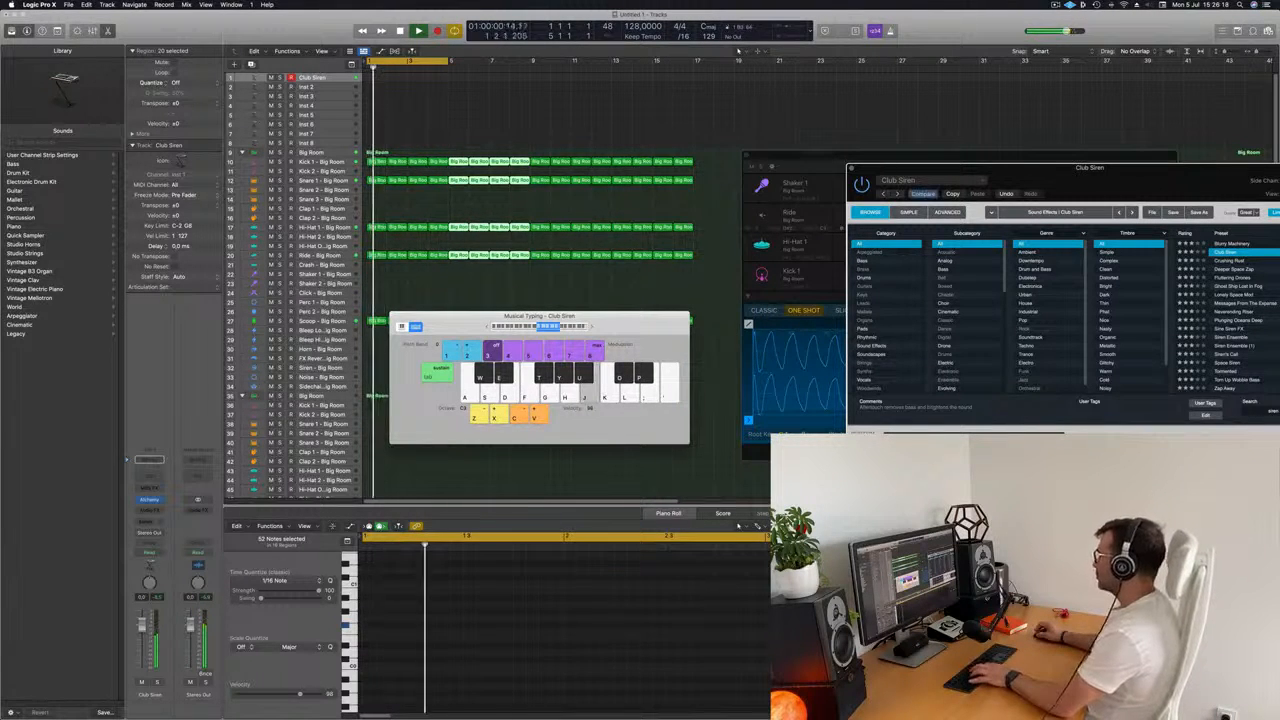
Audition Club Siren's performance snapshots, including Inverted, Pump Basic, Extreme Pitch and Up Down, and choose Sustained.
{"action": "left_click_drag", "start_coordinate": [1000, 168], "coordinate": [713, 161]}
{"action": "left_click", "coordinate": [714, 446]}
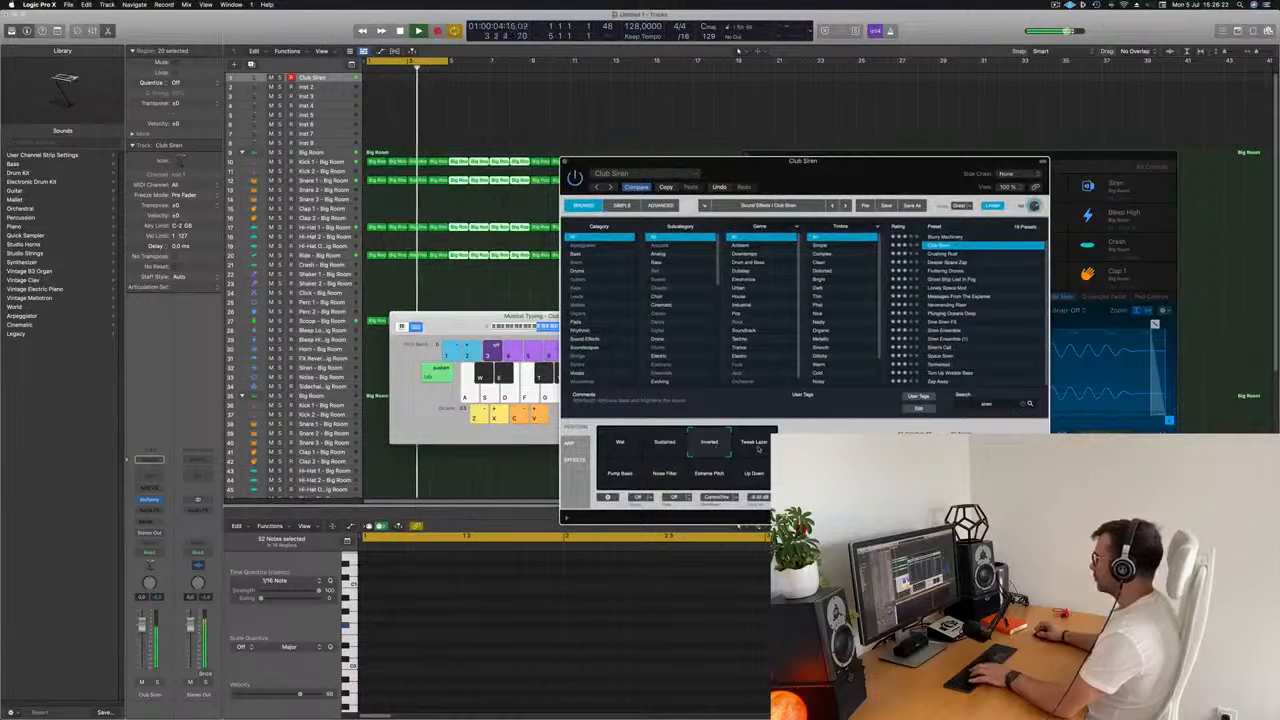
{"action": "left_click", "coordinate": [620, 477]}
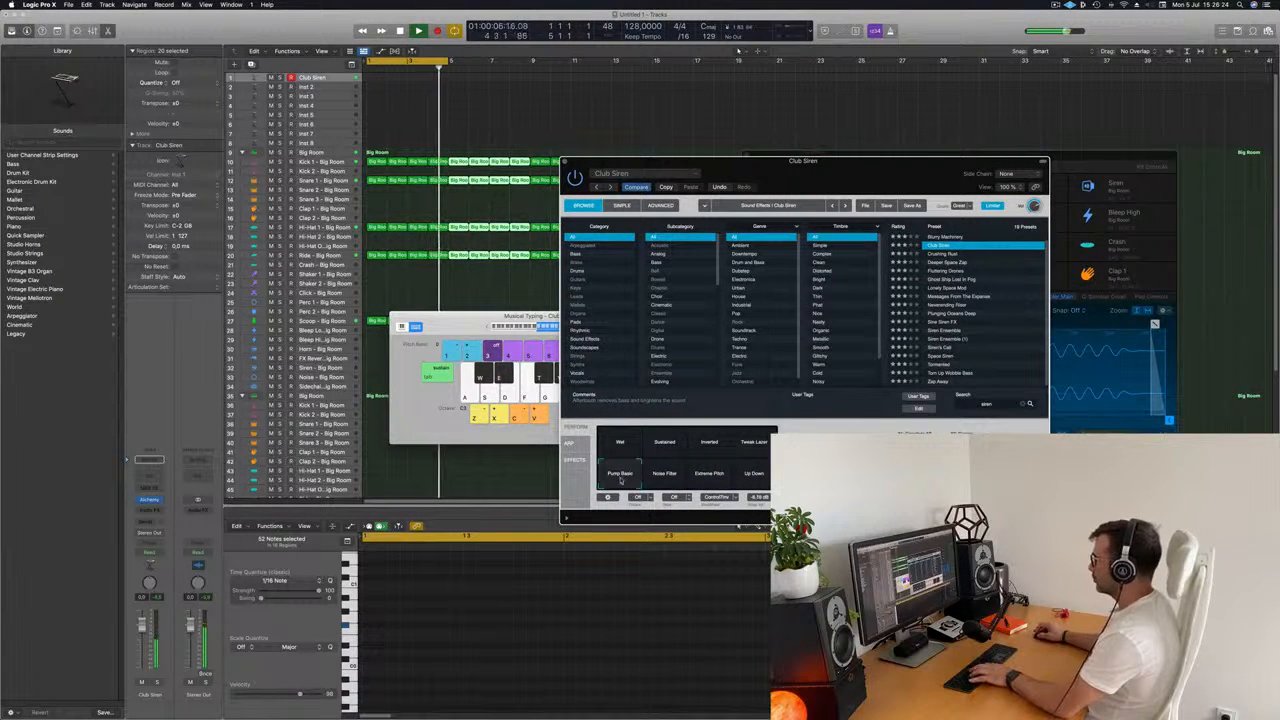
{"action": "left_click", "coordinate": [665, 475]}
{"action": "left_click", "coordinate": [709, 475]}
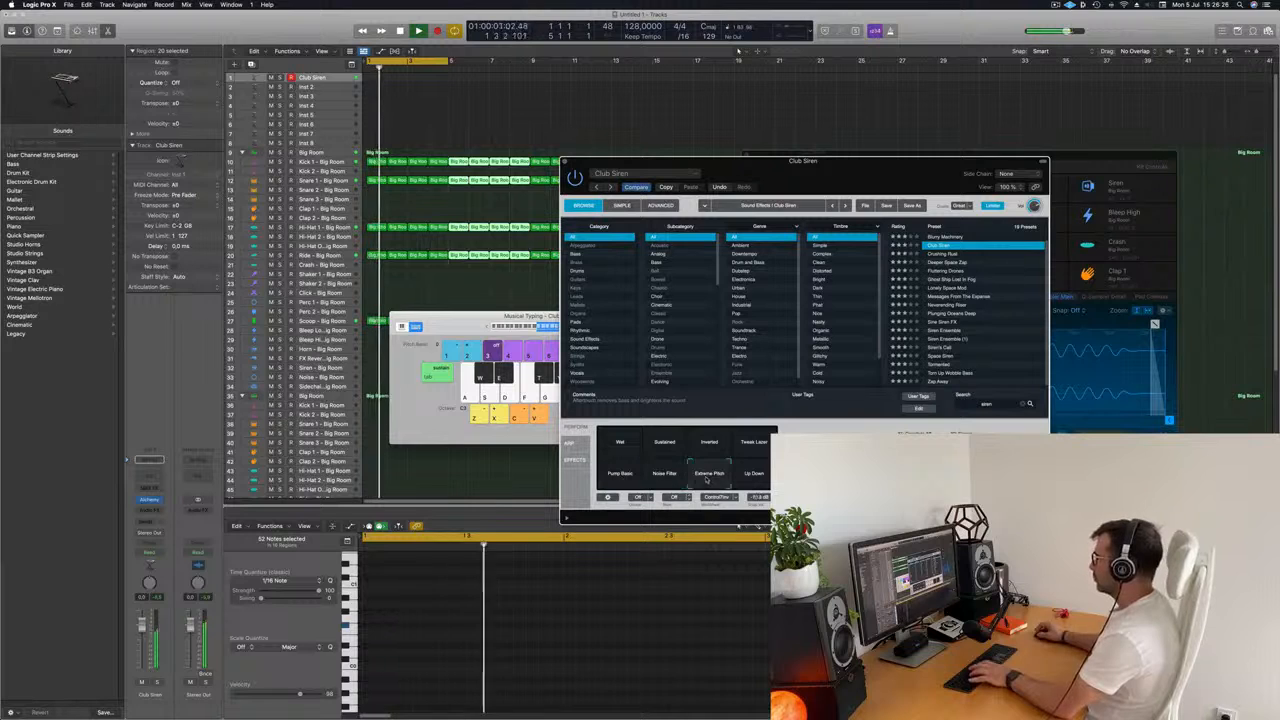
{"action": "left_click", "coordinate": [751, 478]}
{"action": "left_click_drag", "start_coordinate": [620, 442], "coordinate": [663, 443]}
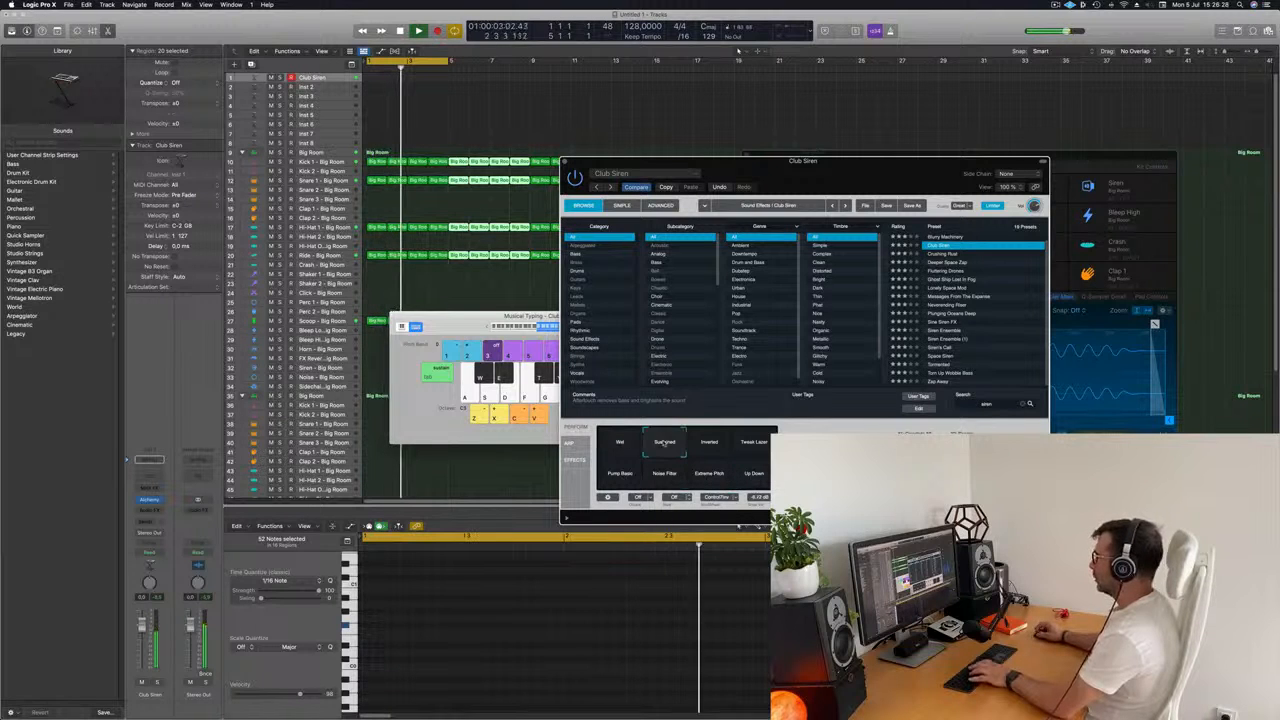
{"action": "left_click_drag", "start_coordinate": [829, 186], "coordinate": [966, 136]}
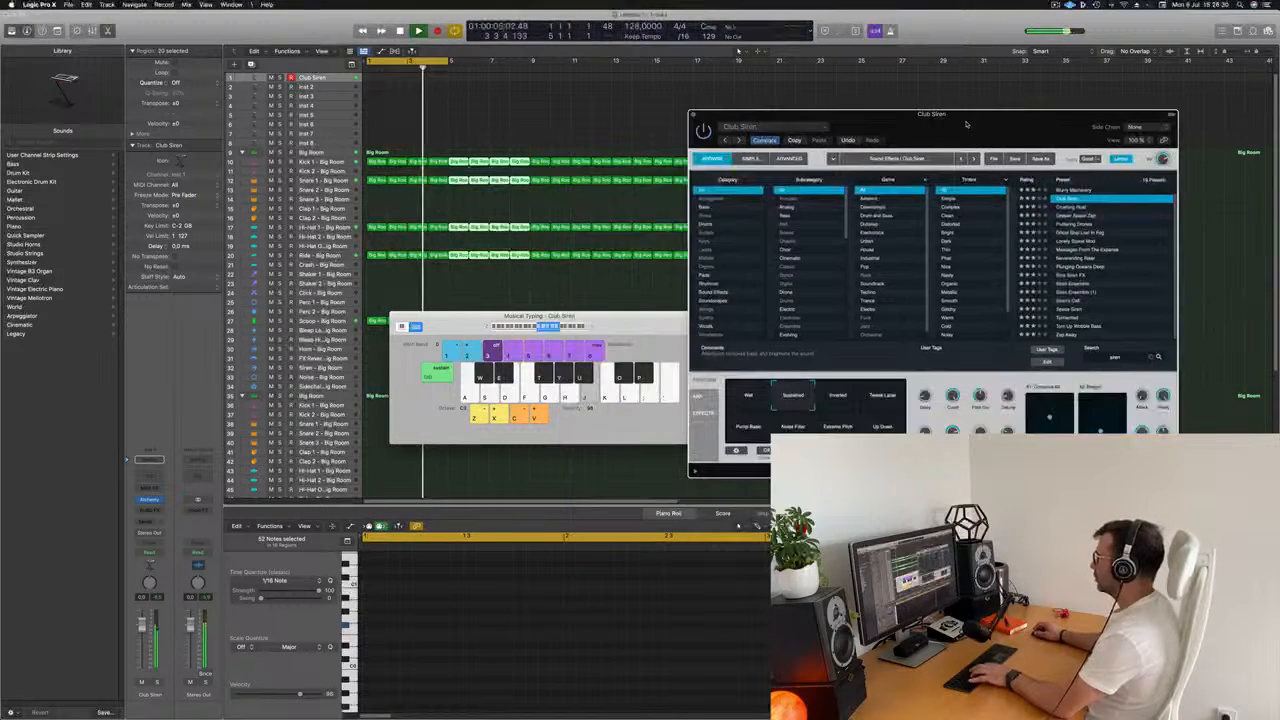
{"action": "left_click", "coordinate": [747, 395]}
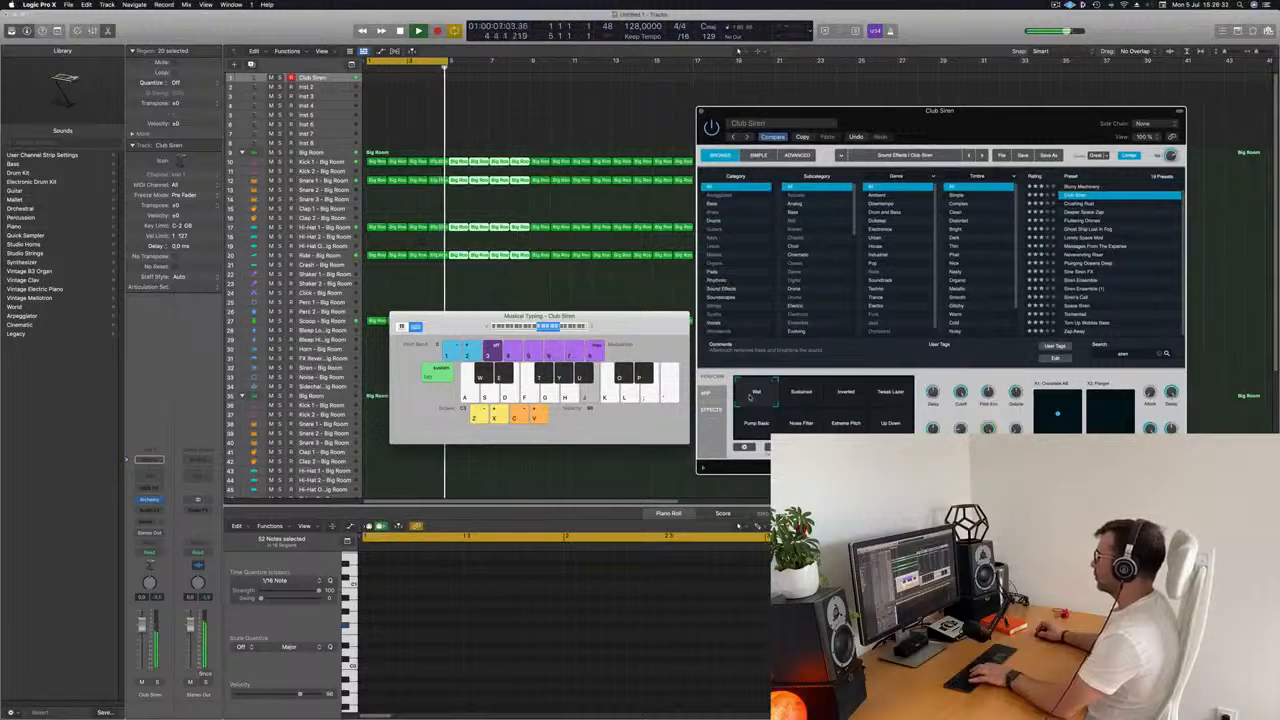
{"action": "left_click", "coordinate": [793, 398]}
Extend the cycle range to eight bars and select the Club Siren track.
{"action": "left_click_drag", "start_coordinate": [654, 315], "coordinate": [734, 292]}
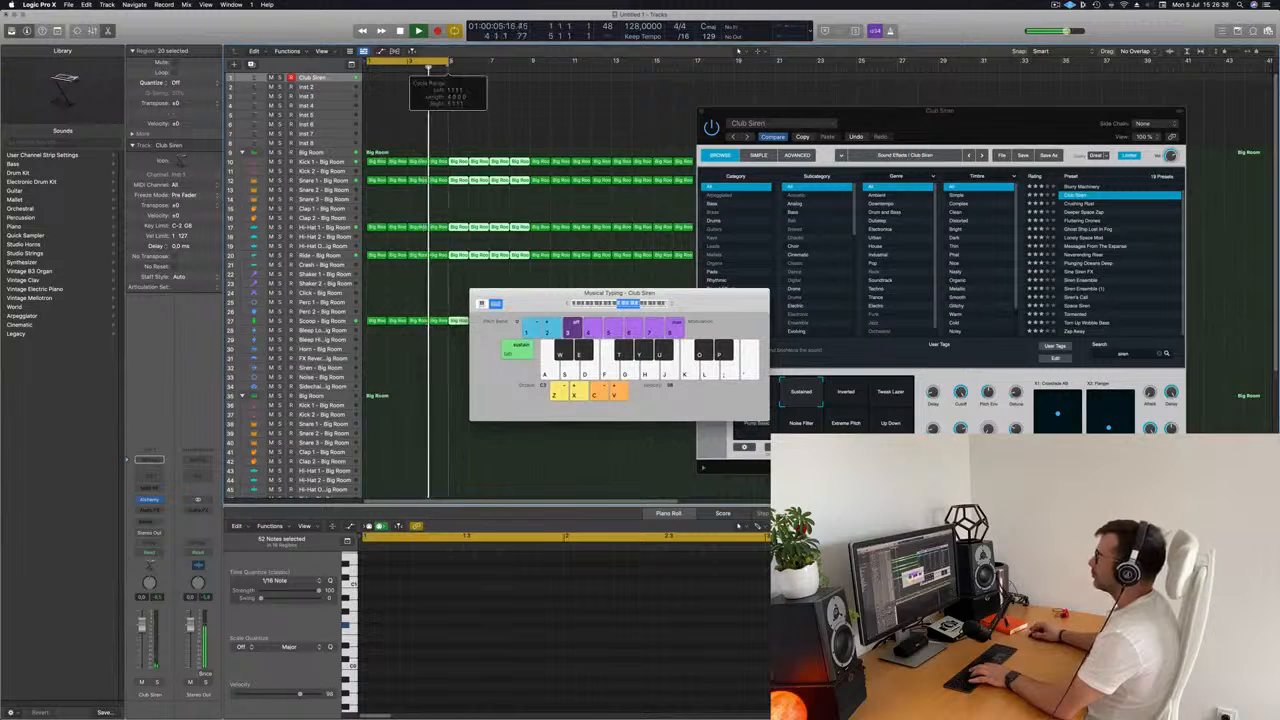
{"action": "left_click_drag", "start_coordinate": [448, 63], "coordinate": [531, 63]}
{"action": "left_click", "coordinate": [339, 79]}
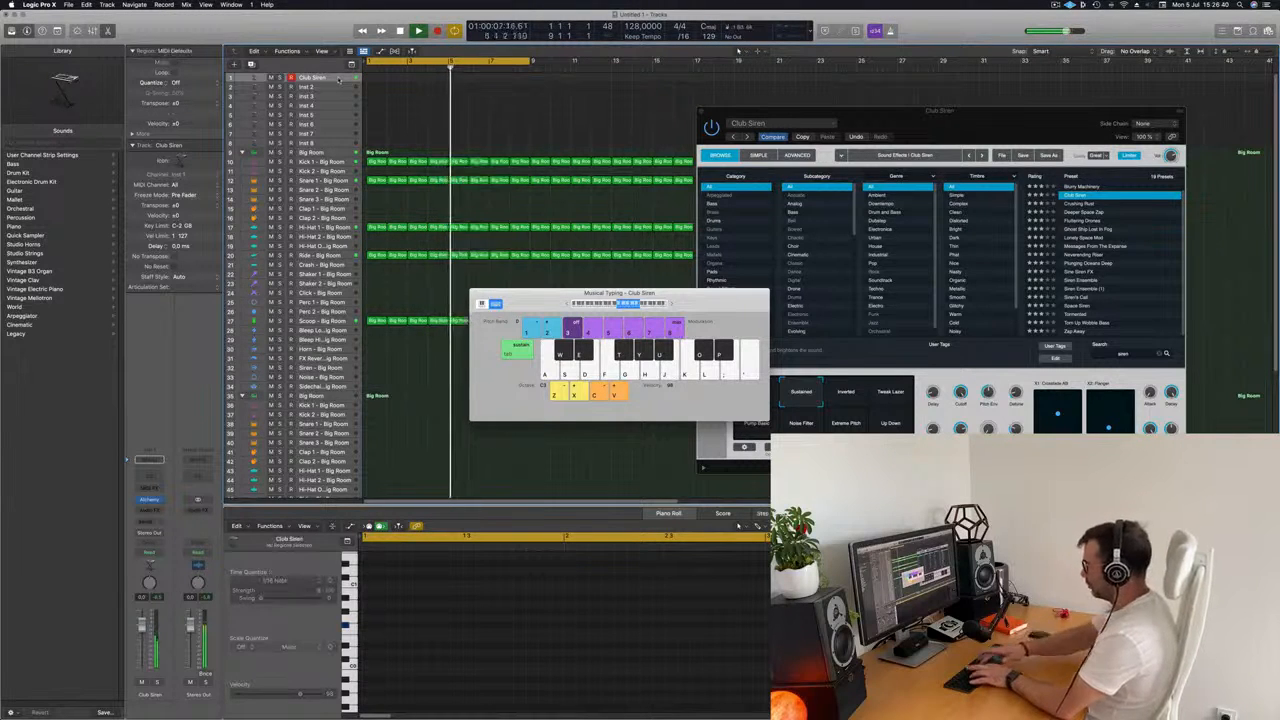
Record one held B note on the Club Siren track across the eight-bar cycle.
{"action": "key", "text": "t"}
{"action": "key", "text": "r"}
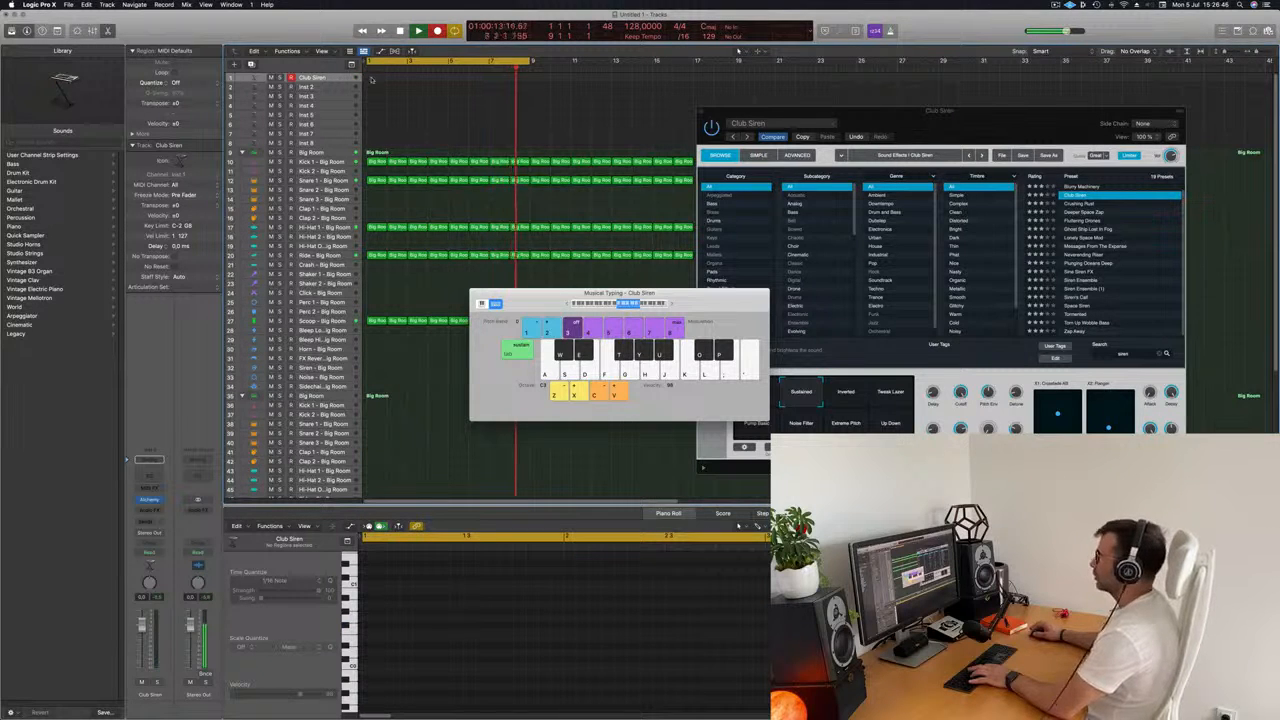
{"action": "key", "text": "j"}
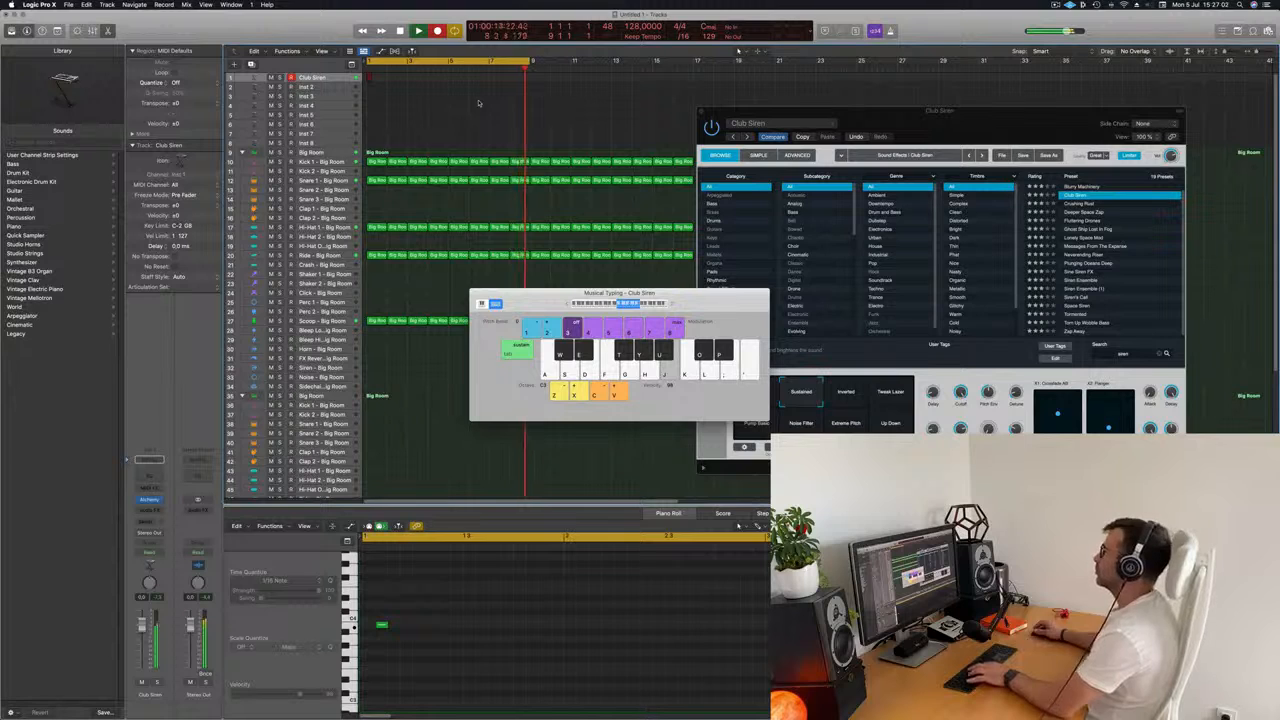
{"action": "key", "text": "space"}
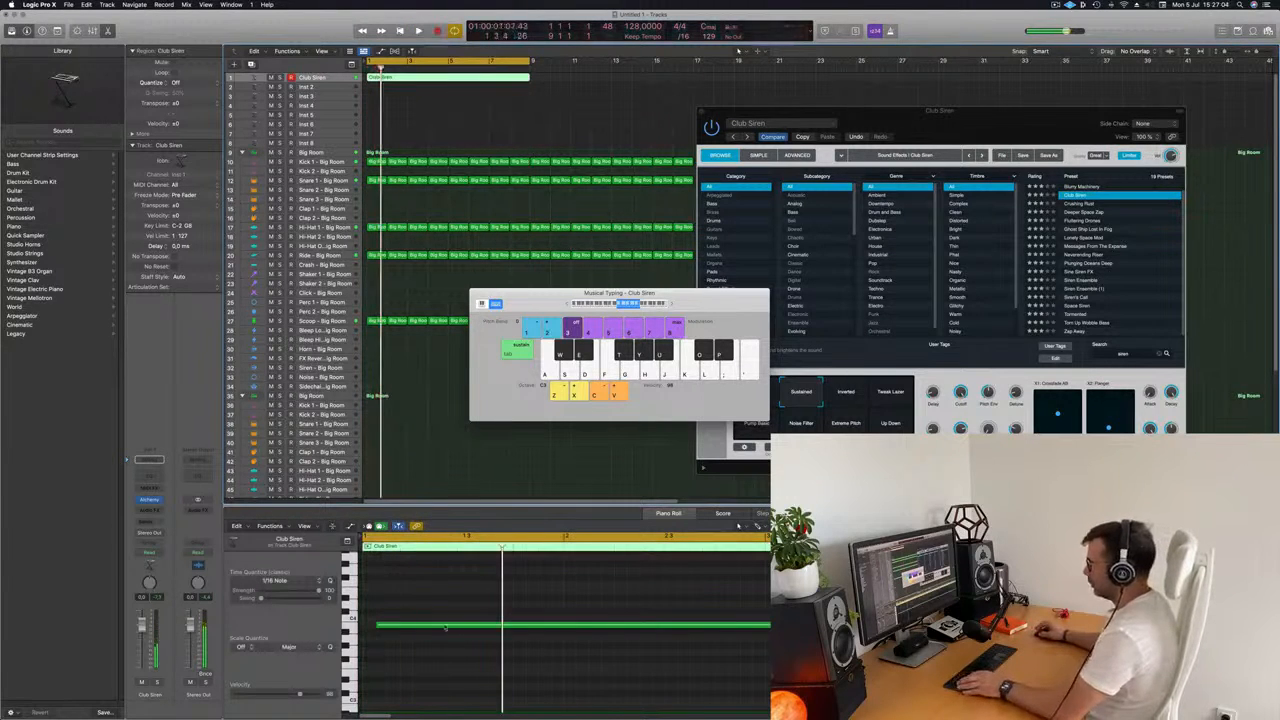
Move the recorded siren note to the region's start at a lower pitch, extend it to the region's end and play it back.
{"action": "left_click_drag", "start_coordinate": [451, 601], "coordinate": [372, 647]}
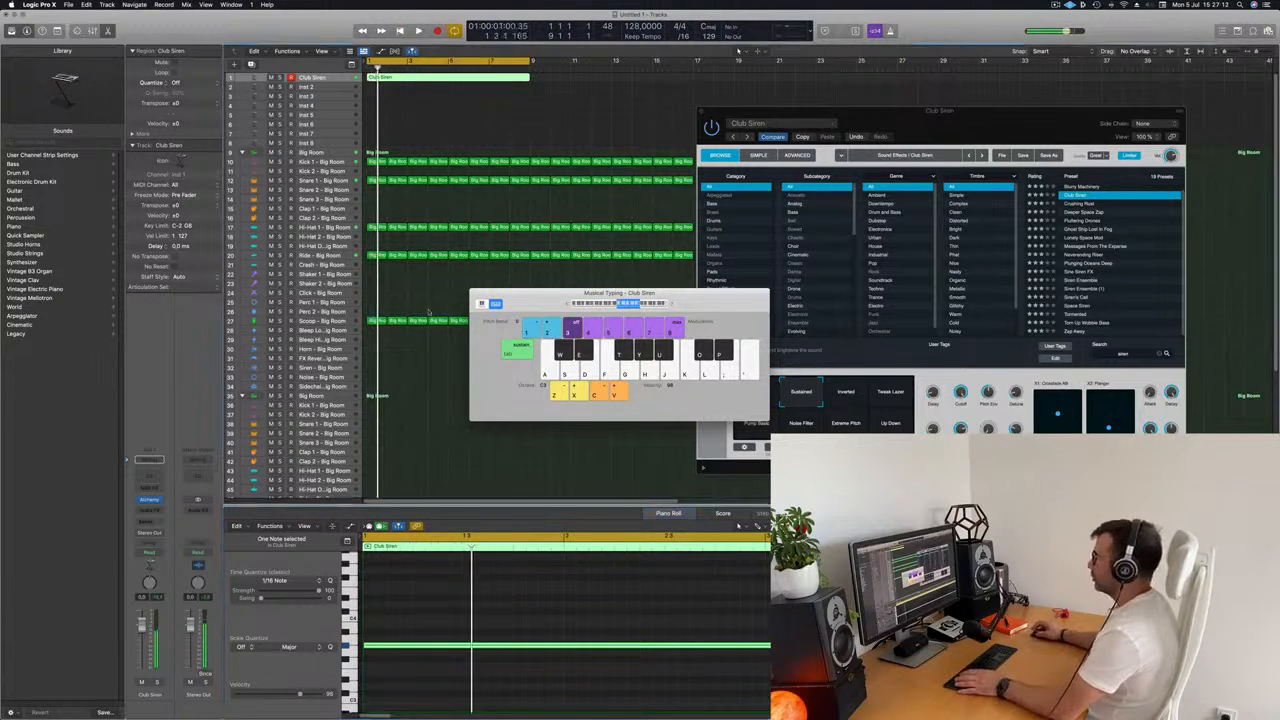
{"action": "scroll", "coordinate": [571, 653], "scroll_direction": "down", "scroll_amount": 3}
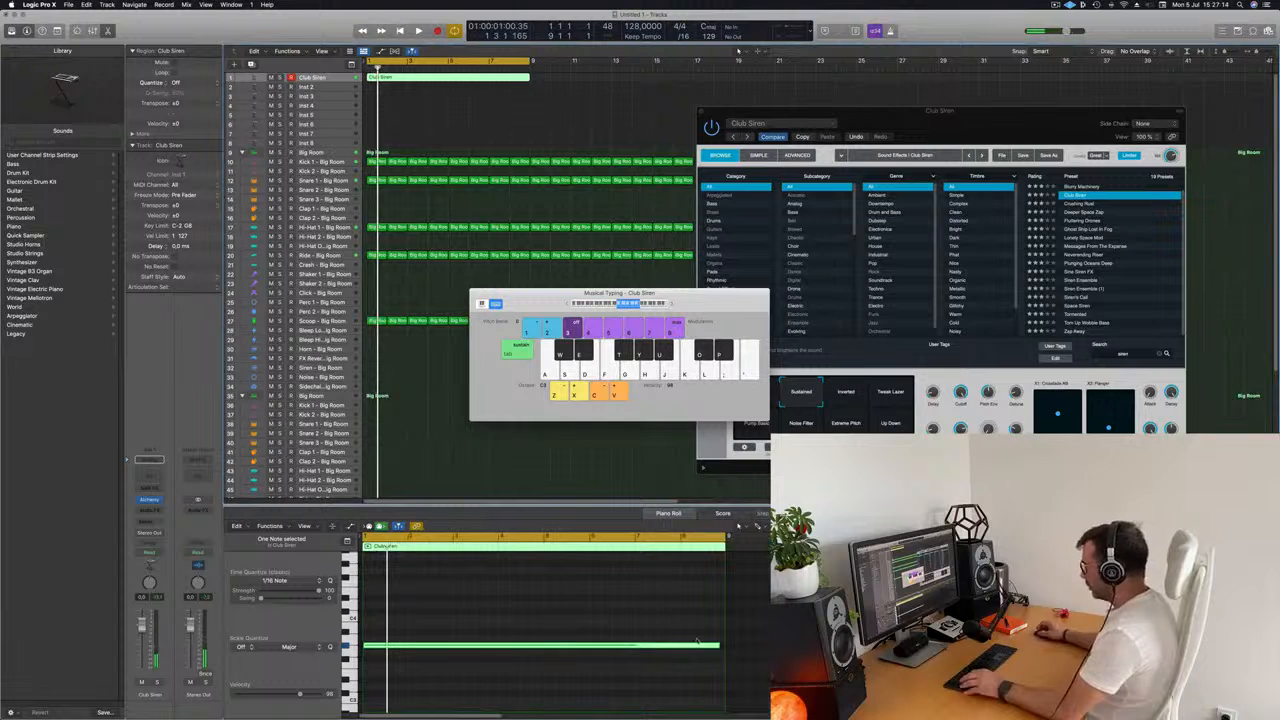
{"action": "left_click_drag", "start_coordinate": [716, 646], "coordinate": [715, 648]}
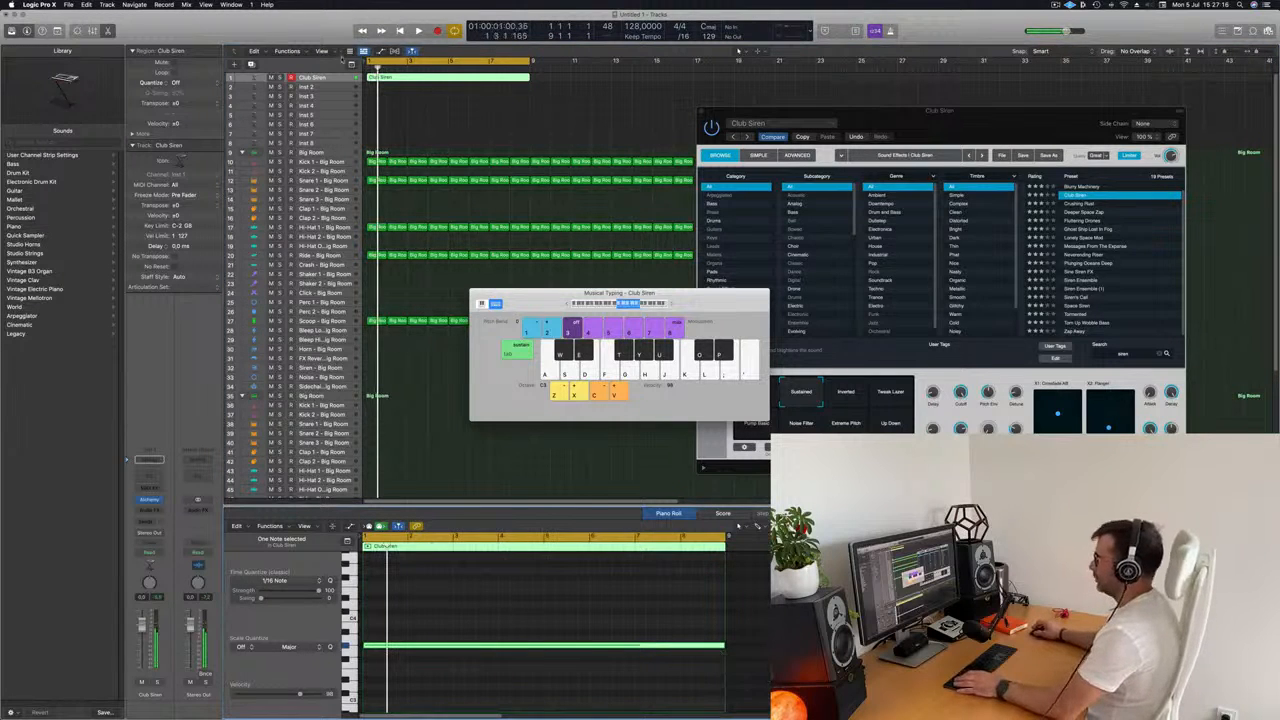
{"action": "key", "text": "space"}
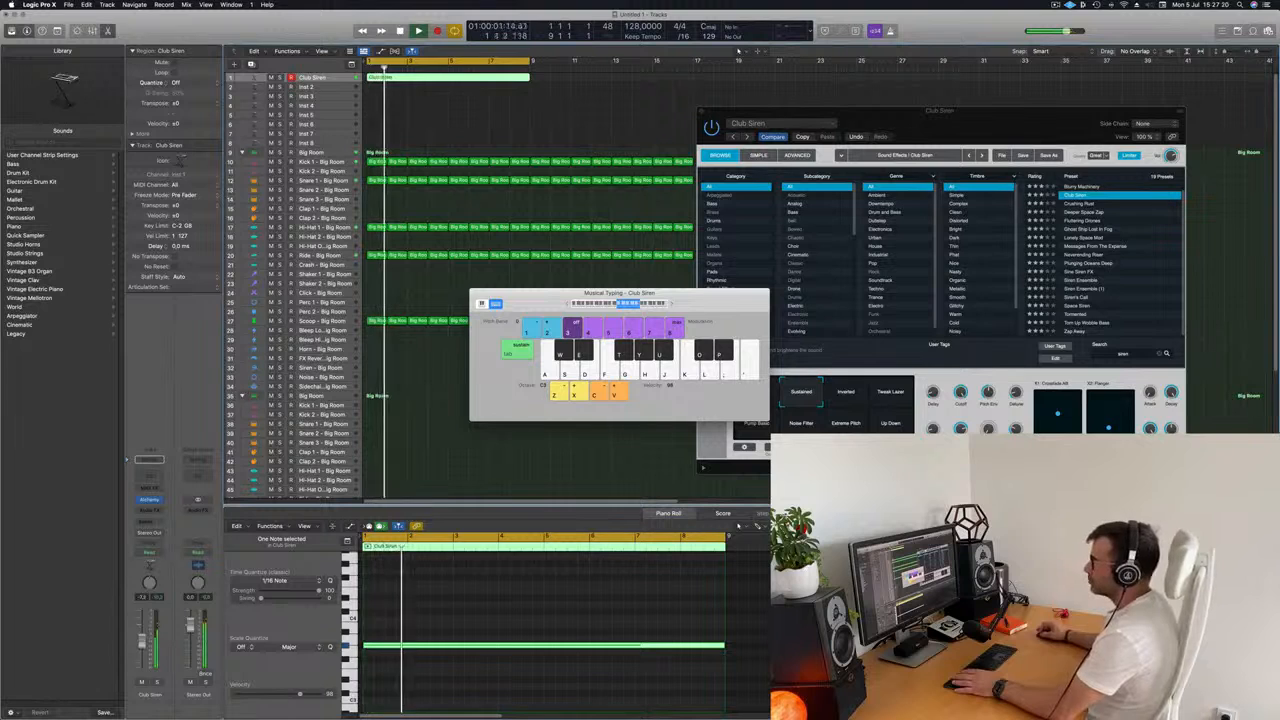
Insert a Compressor on the Club Siren channel and set its side chain to Kick 1 - Big Room (Inst 9).
{"action": "left_click", "coordinate": [150, 509]}
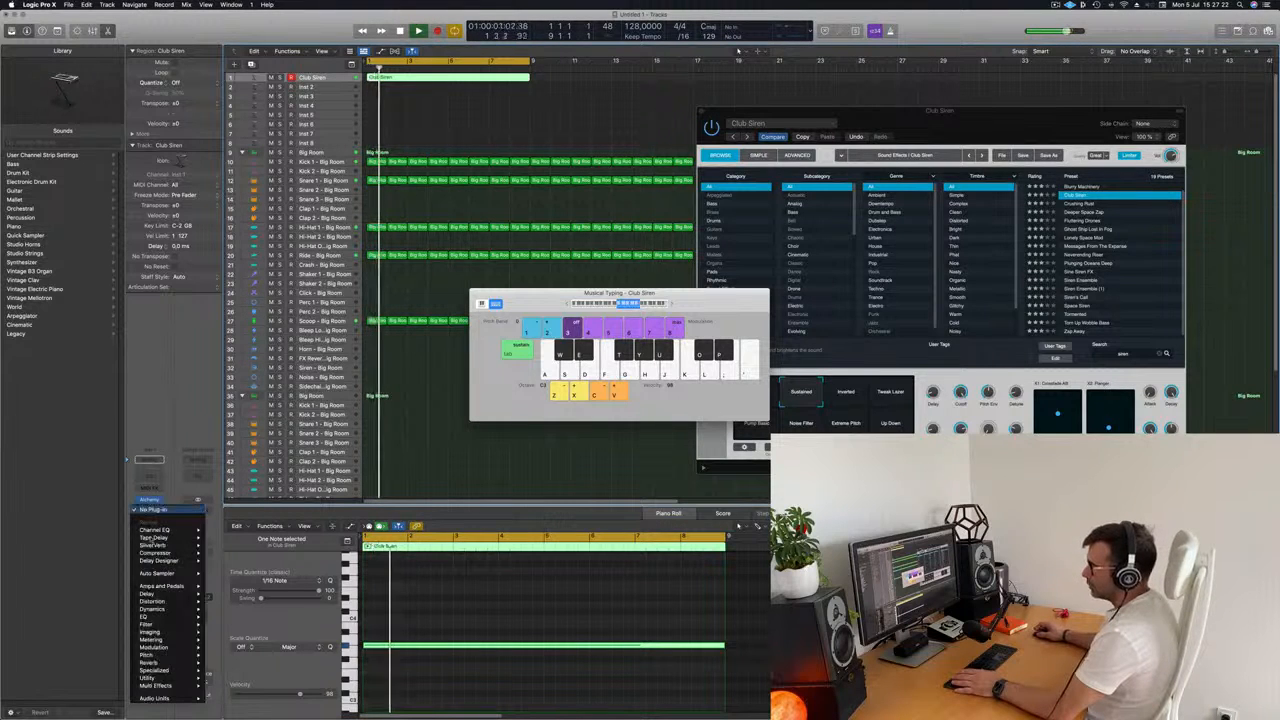
{"action": "left_click", "coordinate": [210, 553]}
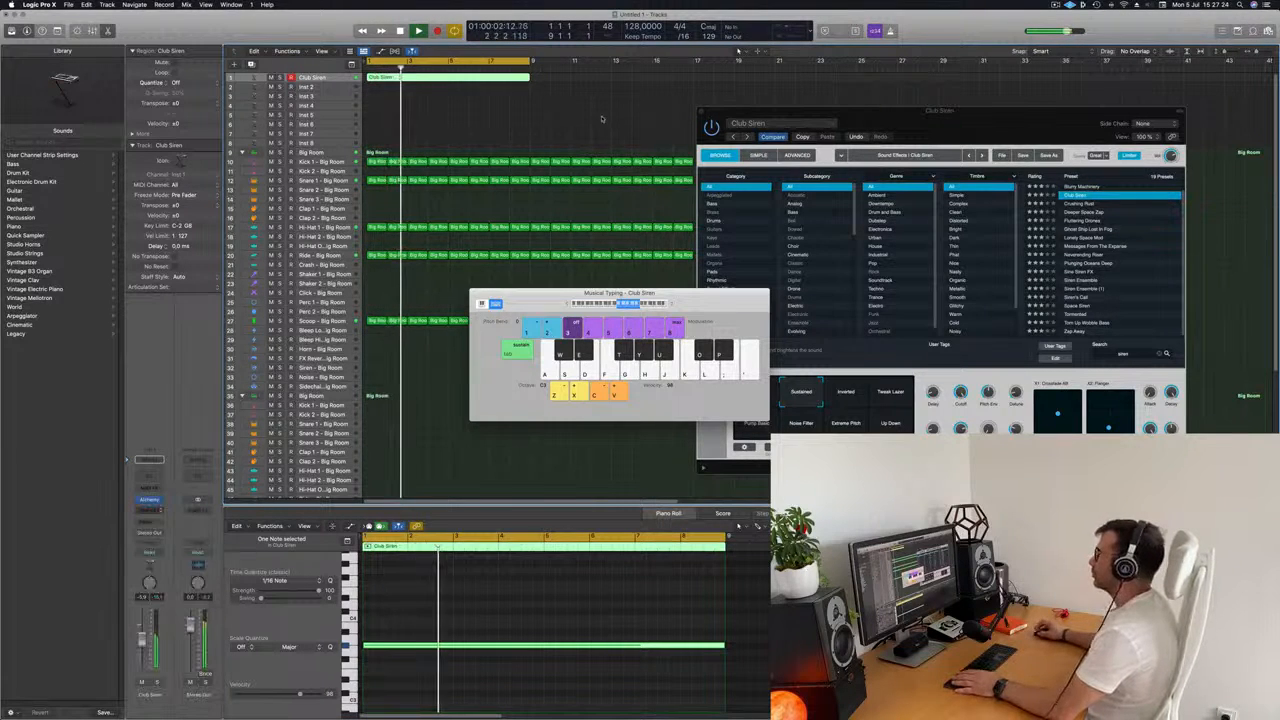
{"action": "left_click_drag", "start_coordinate": [575, 158], "coordinate": [661, 159]}
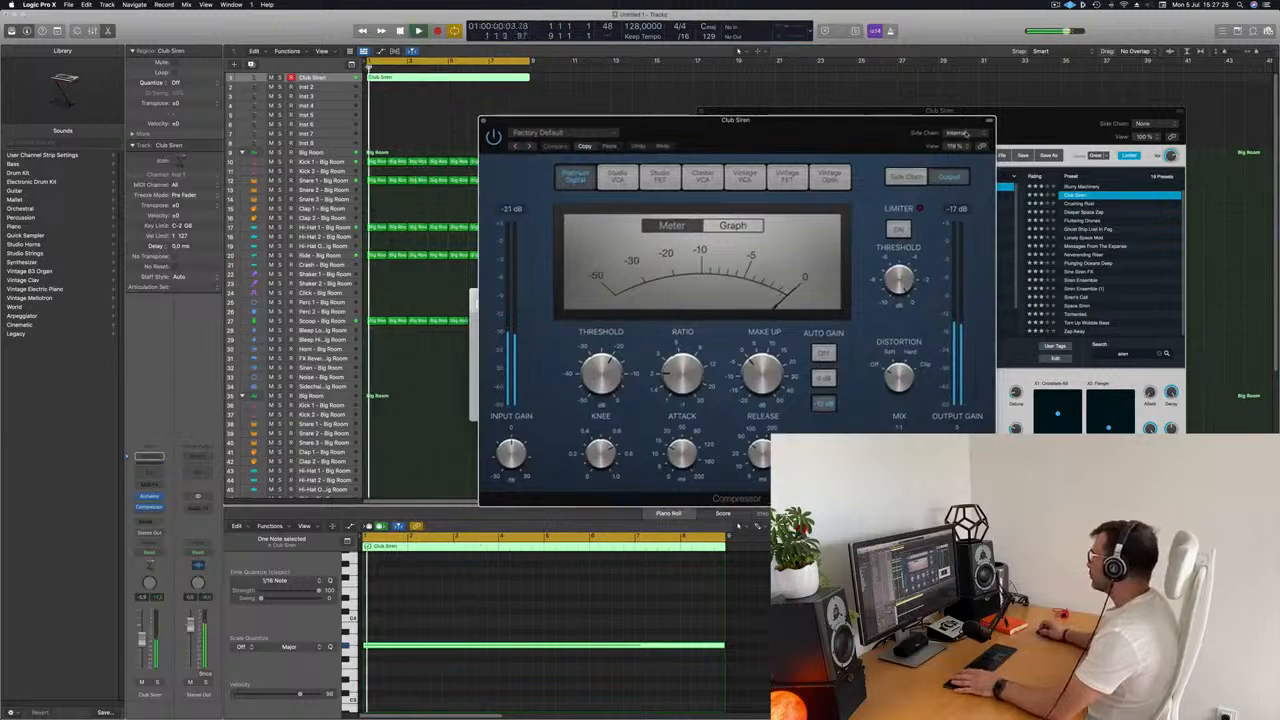
{"action": "left_click", "coordinate": [957, 132]}
{"action": "mouse_move", "coordinate": [953, 153]}
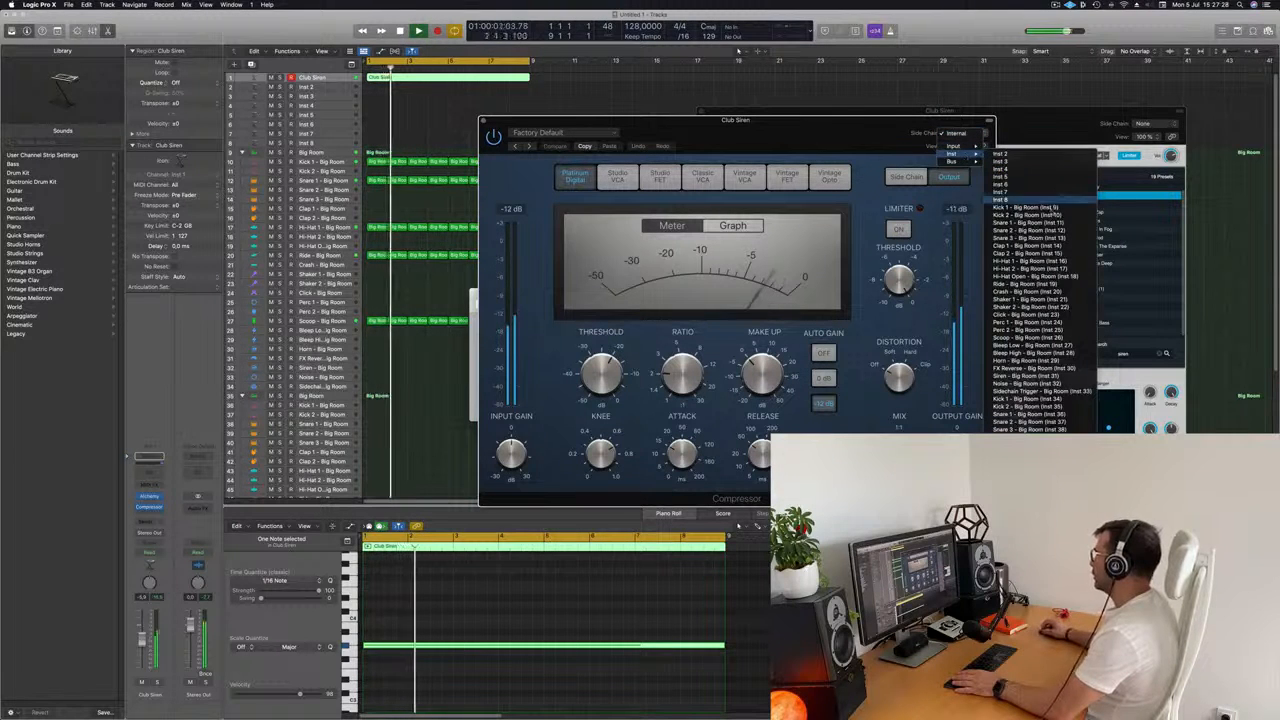
{"action": "left_click_drag", "start_coordinate": [865, 127], "coordinate": [964, 94]}
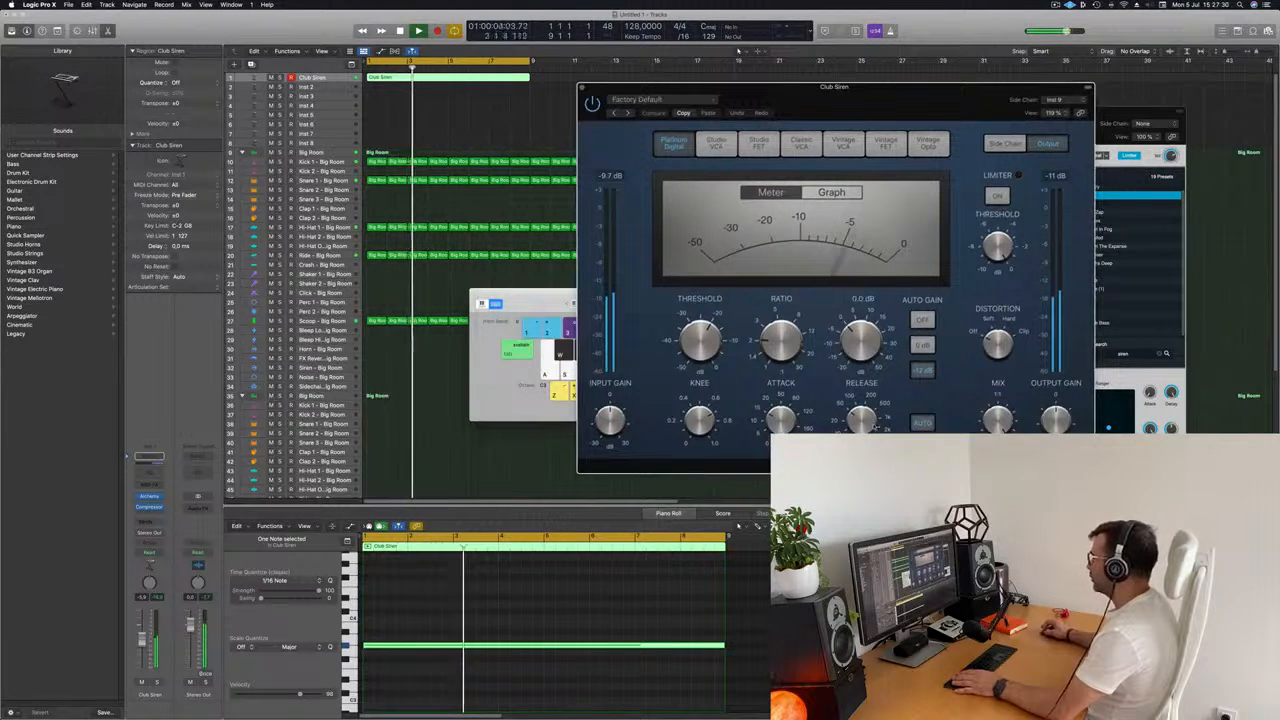
Set the compressor's threshold to -15 dB and raise its ratio during playback, then close the Compressor and Musical Typing windows.
{"action": "key", "text": "space"}
{"action": "key", "text": "space"}
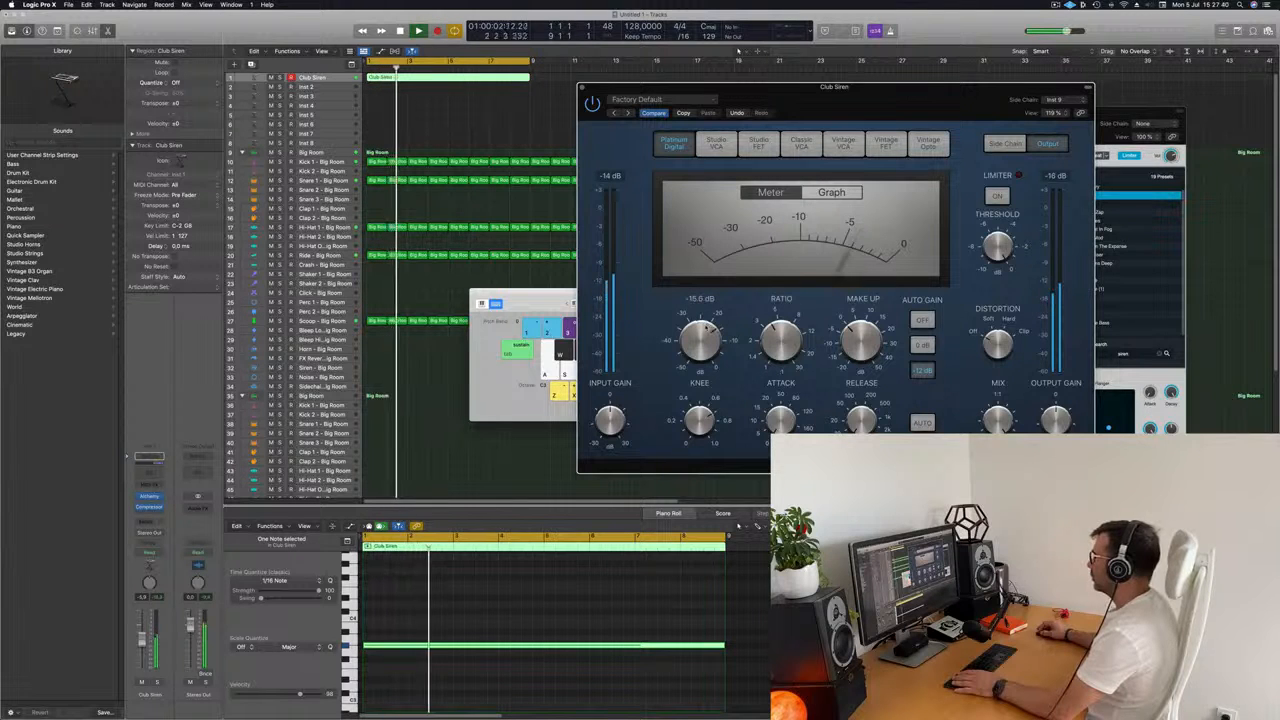
{"action": "left_click", "coordinate": [582, 87]}
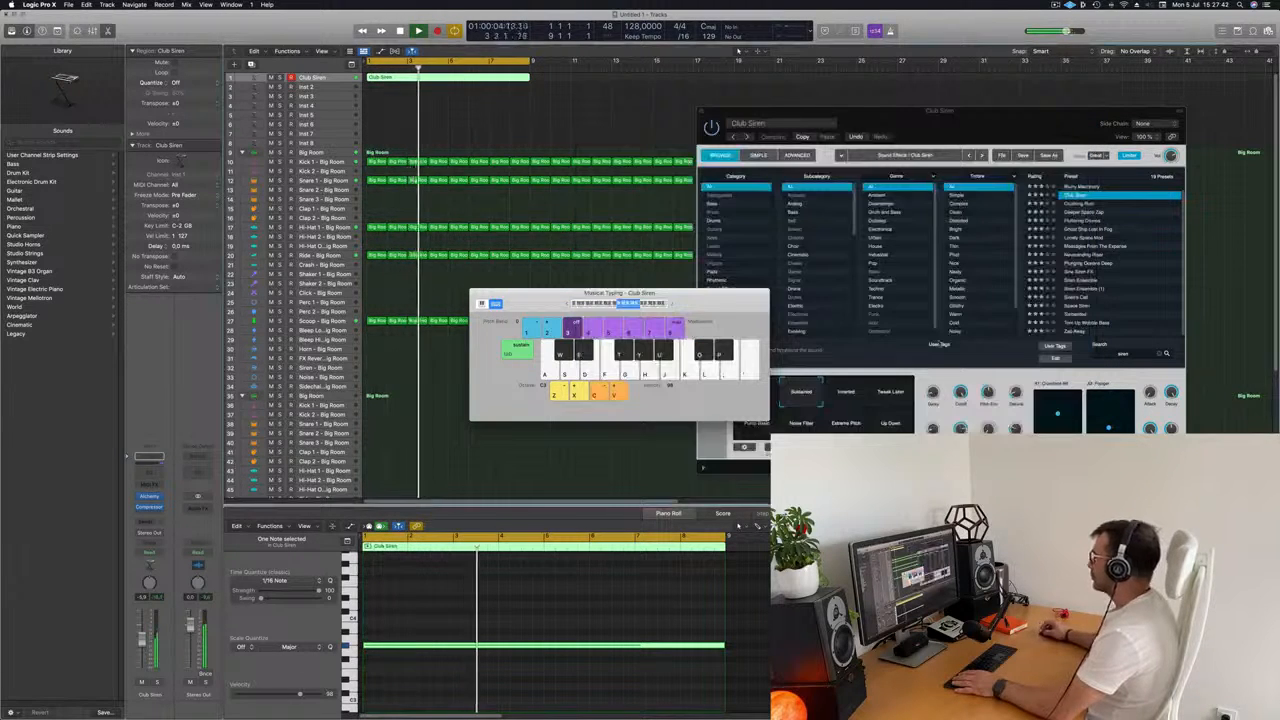
{"action": "left_click_drag", "start_coordinate": [478, 296], "coordinate": [569, 298]}
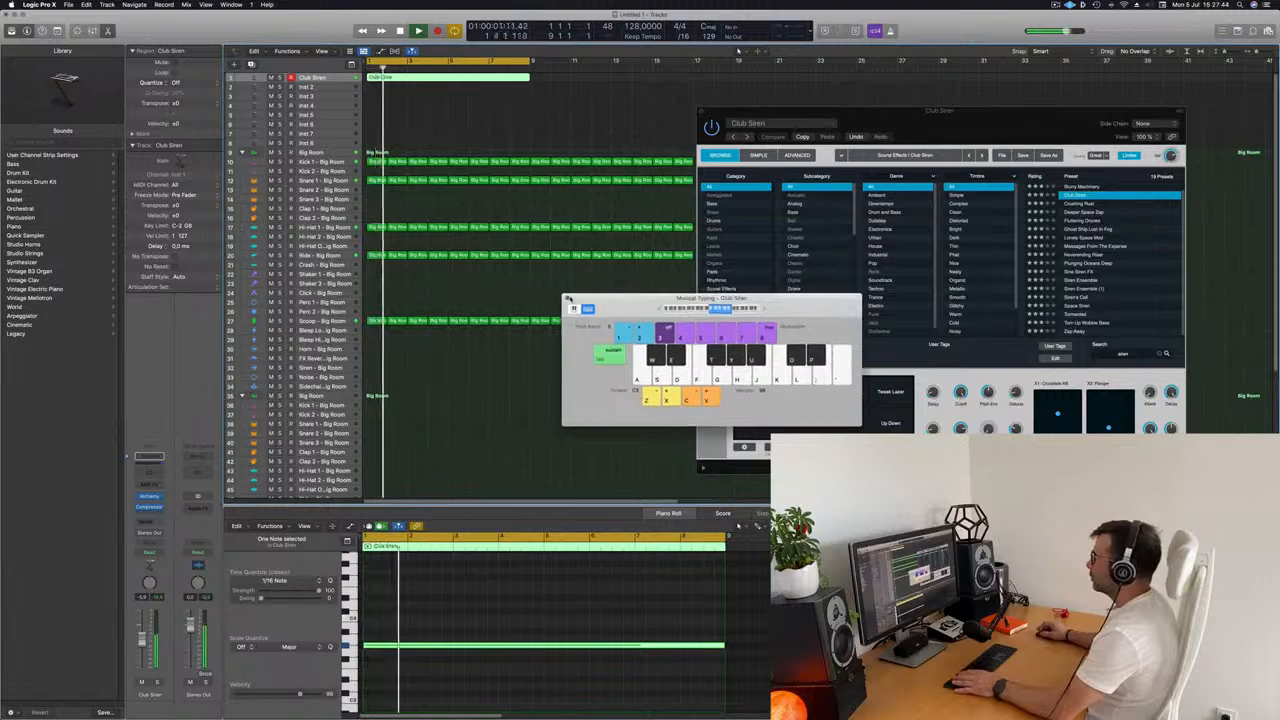
{"action": "left_click", "coordinate": [566, 298]}
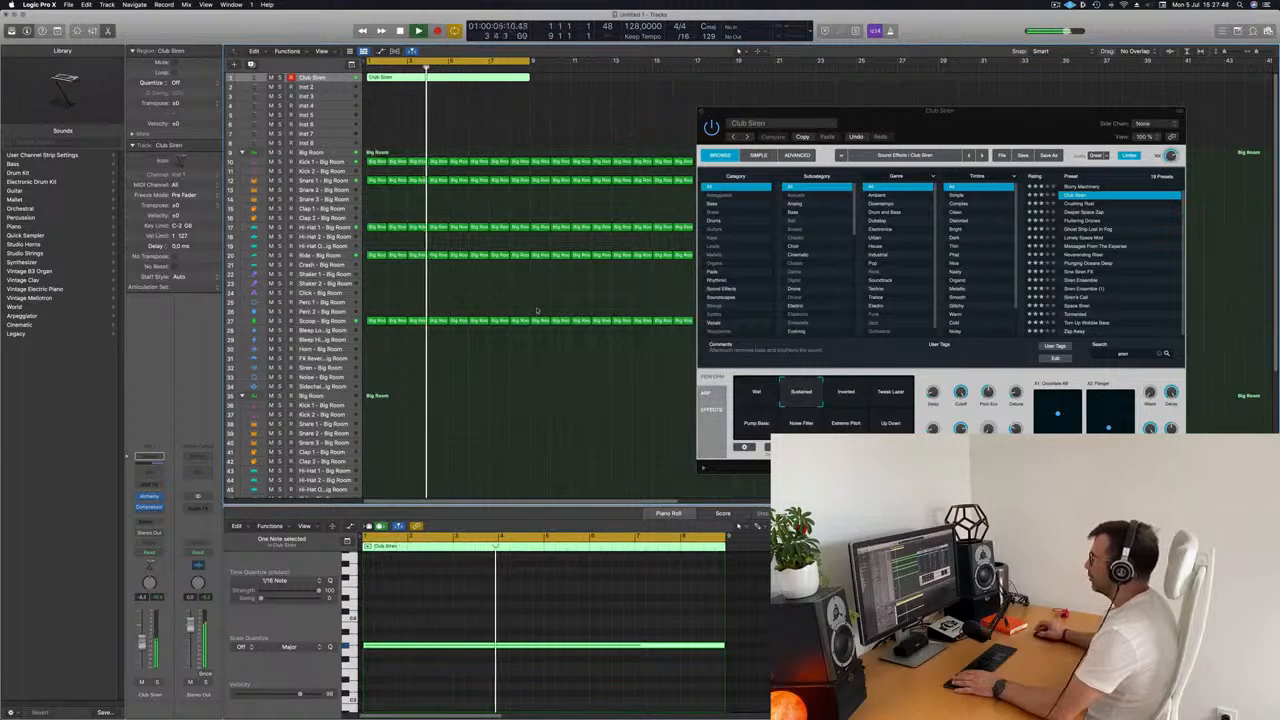
Move the Club Siren synth window aside and repeat the eight-bar Club Siren region once directly after the original.
{"action": "left_click_drag", "start_coordinate": [901, 112], "coordinate": [796, 303]}
{"action": "key", "text": "Return"}
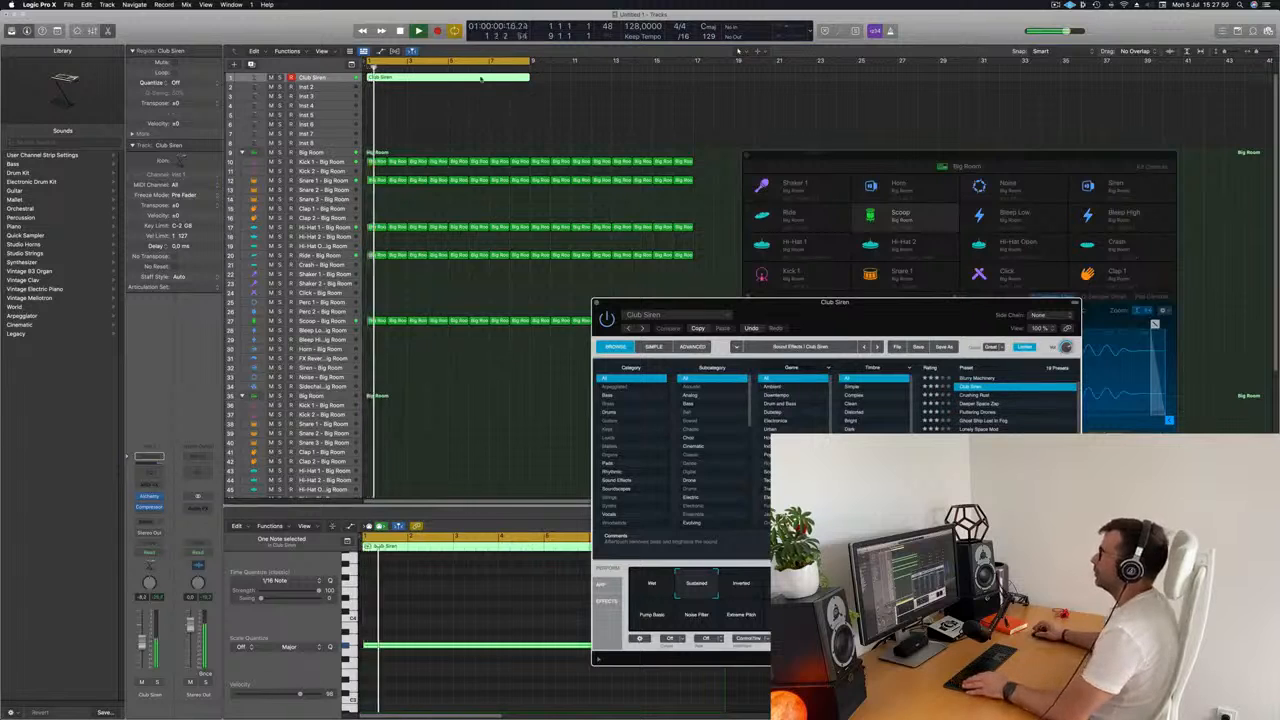
{"action": "key", "text": "super+r"}
{"action": "key", "text": "Return"}
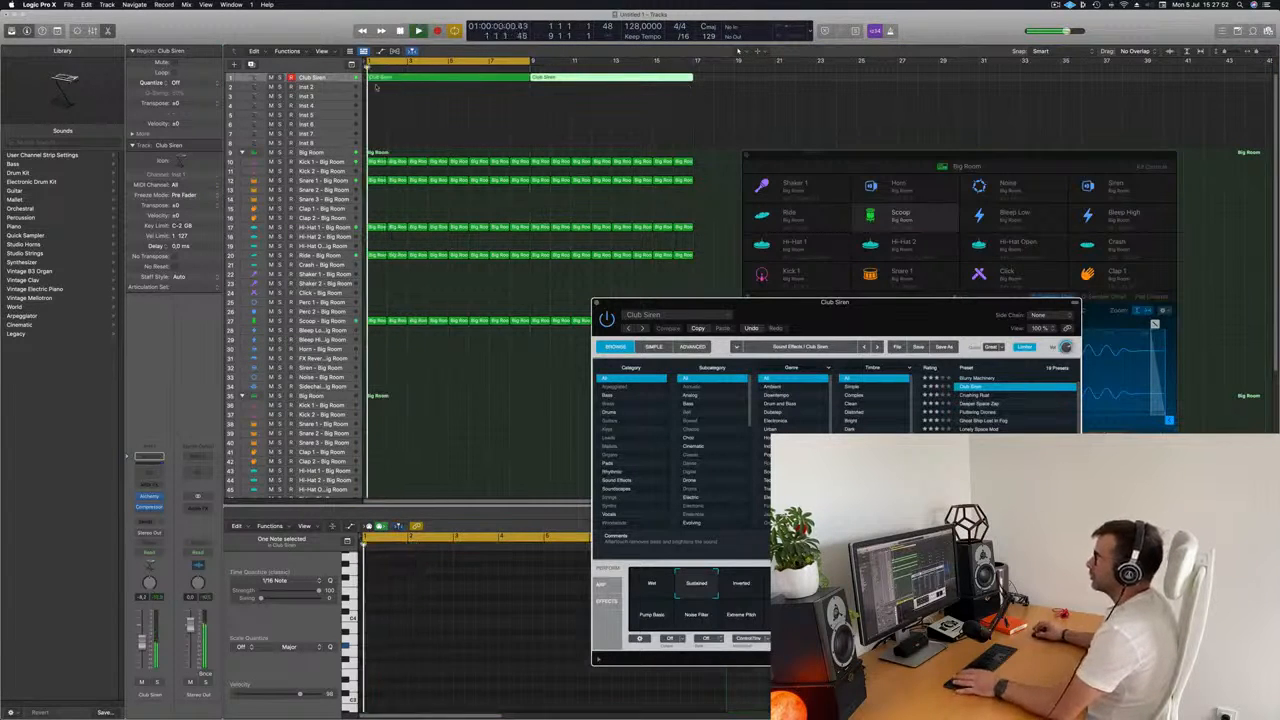
Select the empty Inst 2 track and open its Alchemy synth.
{"action": "left_click", "coordinate": [308, 87]}
{"action": "key", "text": "Return"}
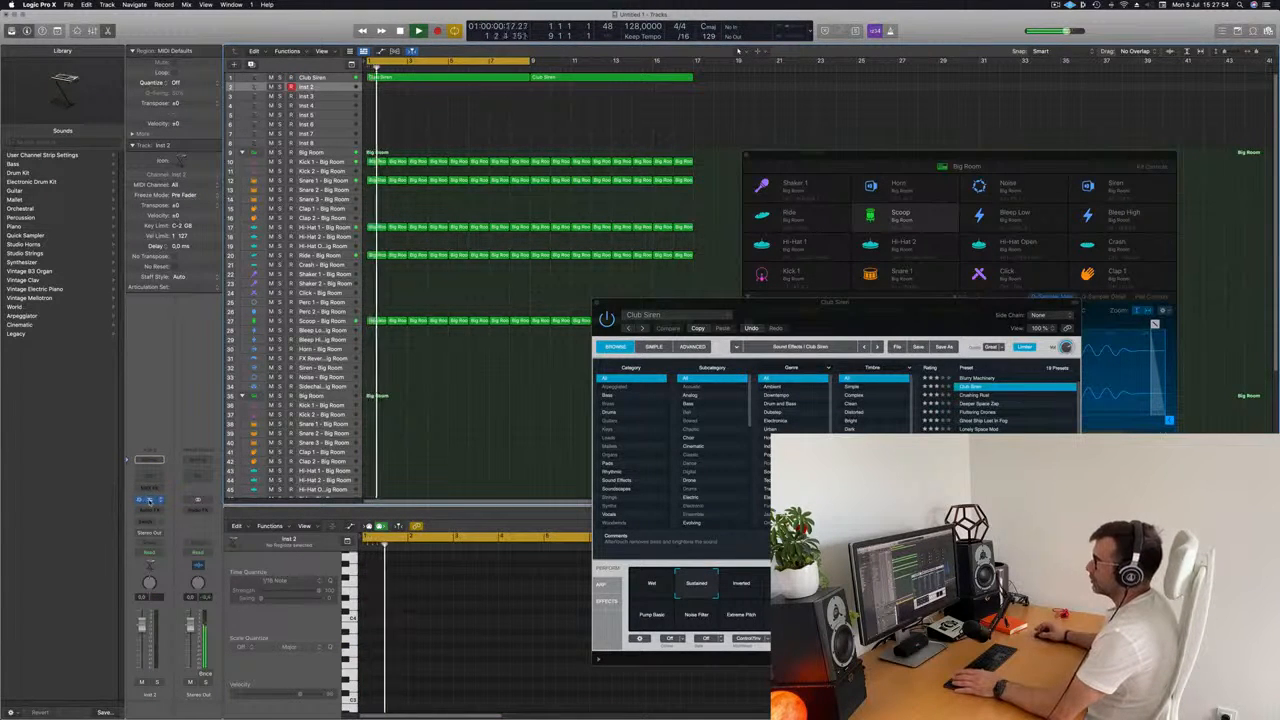
{"action": "left_click", "coordinate": [149, 499]}
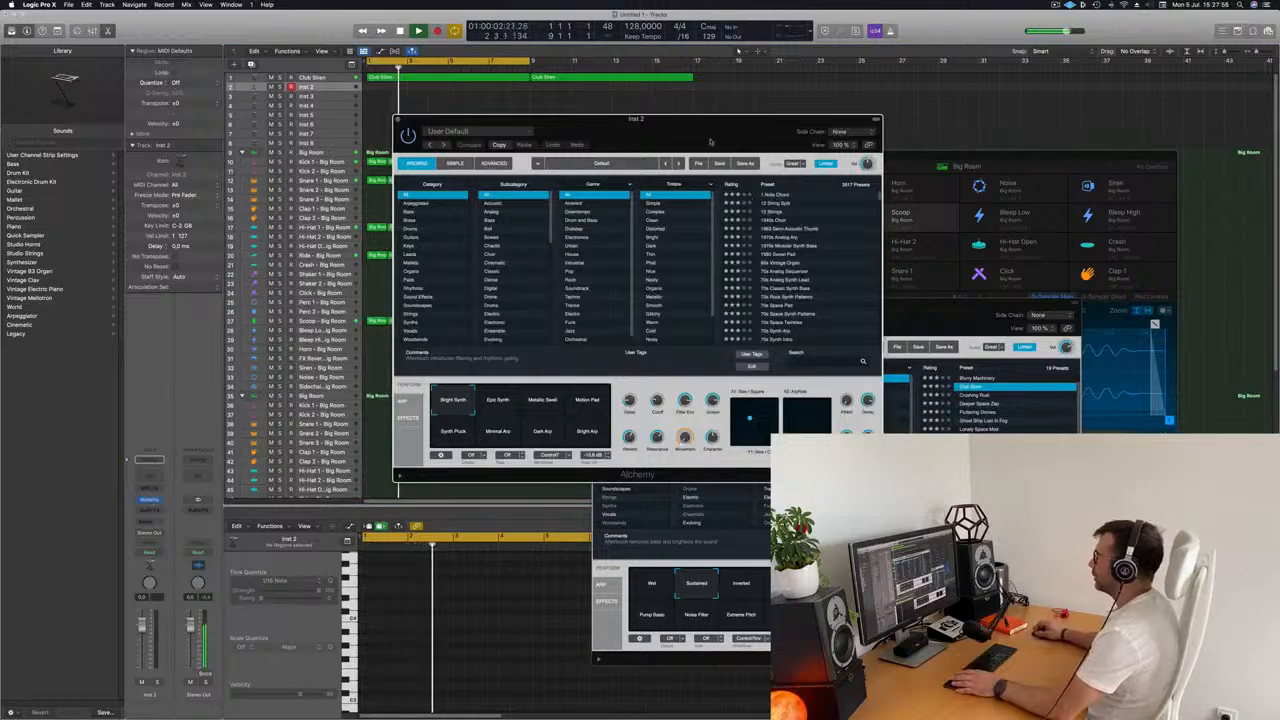
{"action": "left_click_drag", "start_coordinate": [767, 147], "coordinate": [829, 167]}
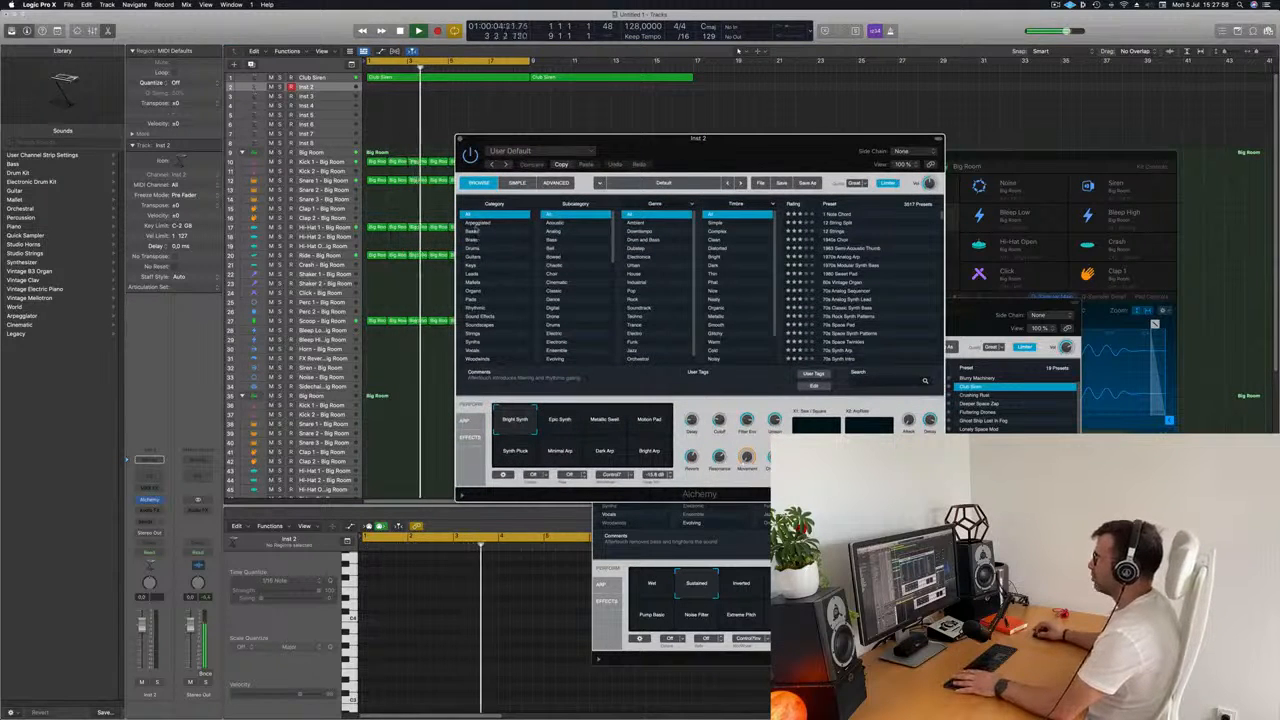
Filter the Alchemy presets to the Bass category and load Detuned Drones.
{"action": "left_click", "coordinate": [476, 222]}
{"action": "left_click", "coordinate": [471, 231]}
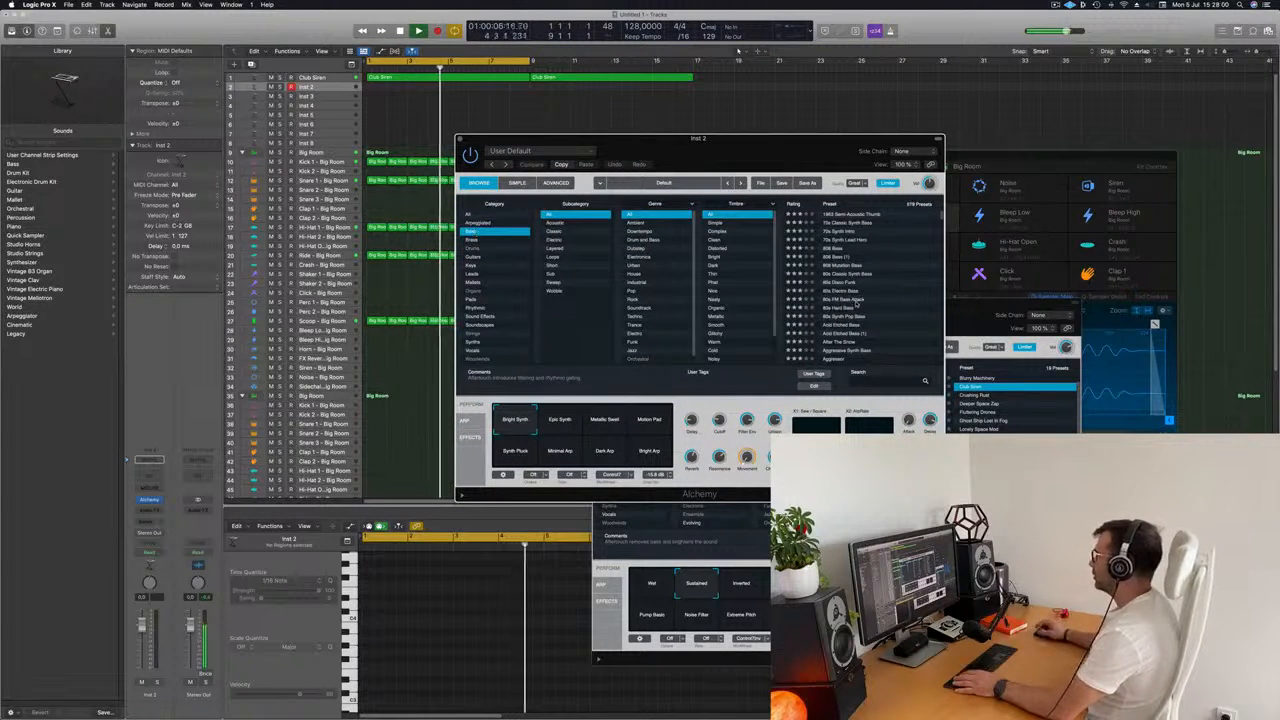
{"action": "scroll", "coordinate": [884, 284], "scroll_direction": "down", "scroll_amount": 15}
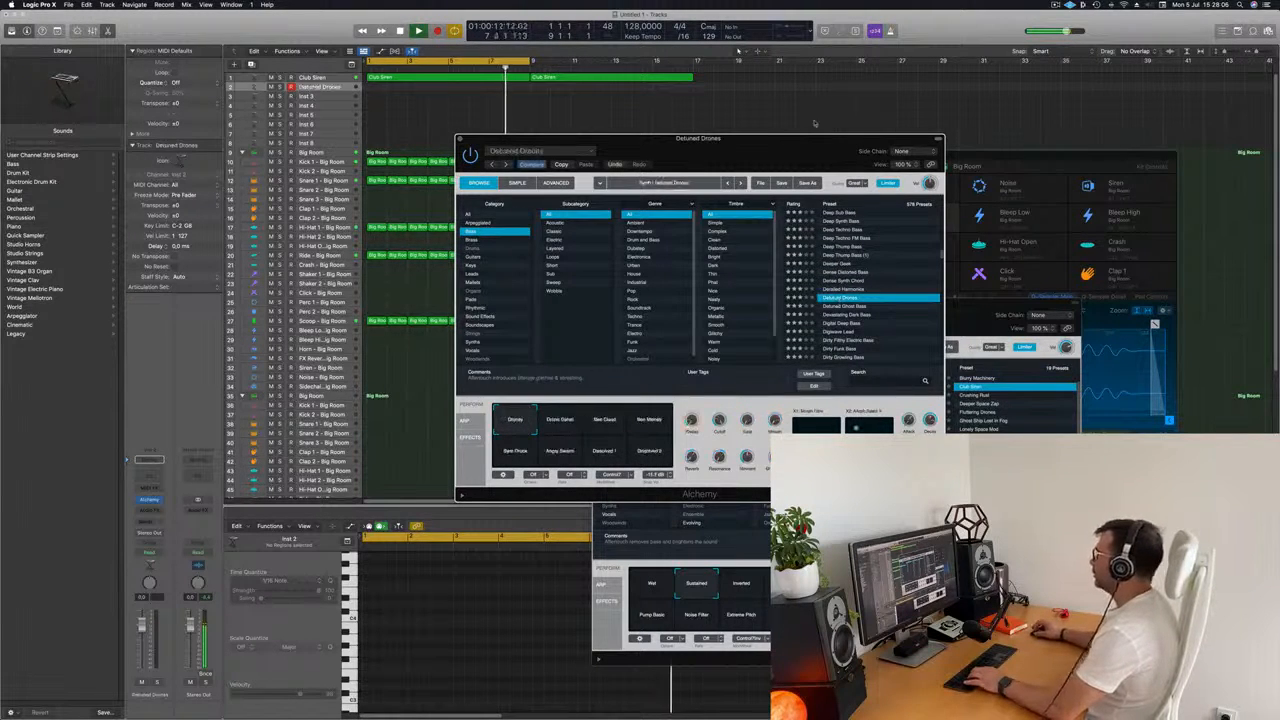
{"action": "left_click_drag", "start_coordinate": [800, 139], "coordinate": [697, 233]}
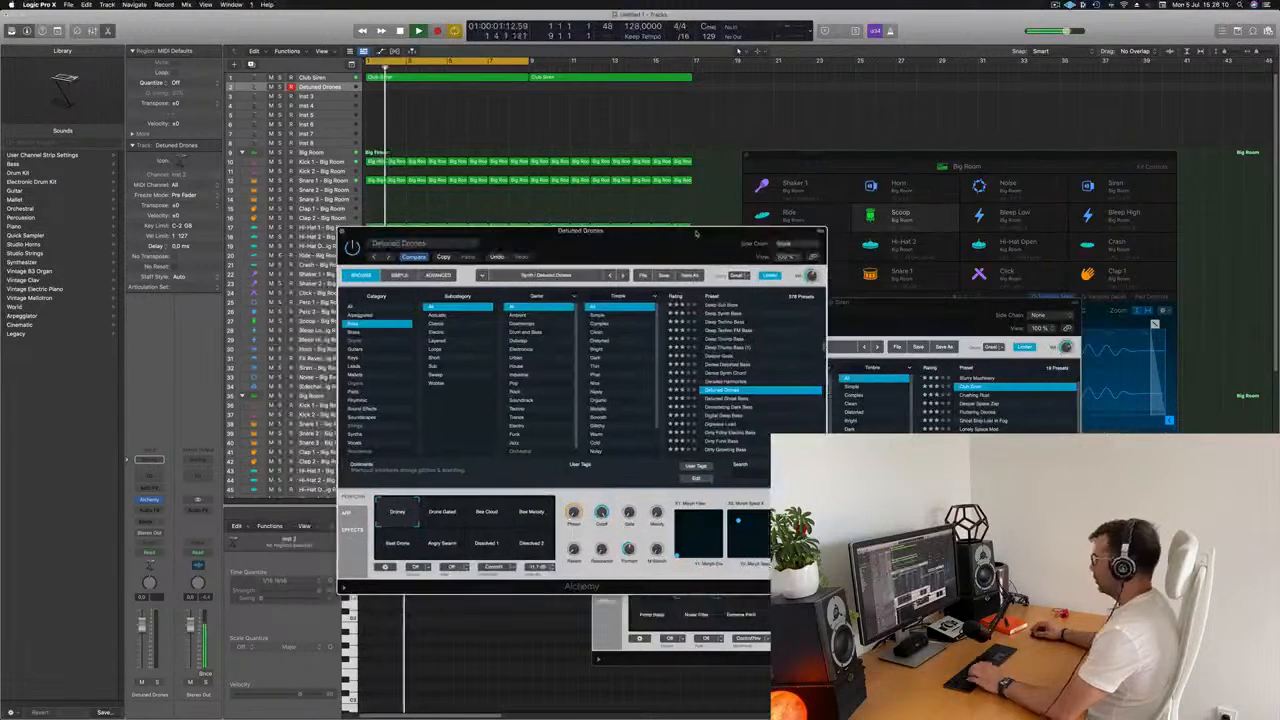
Show the Musical Typing keyboard, lower its octave range, and arrange it beside the Alchemy window for playing bass notes.
{"action": "key", "text": "super+k"}
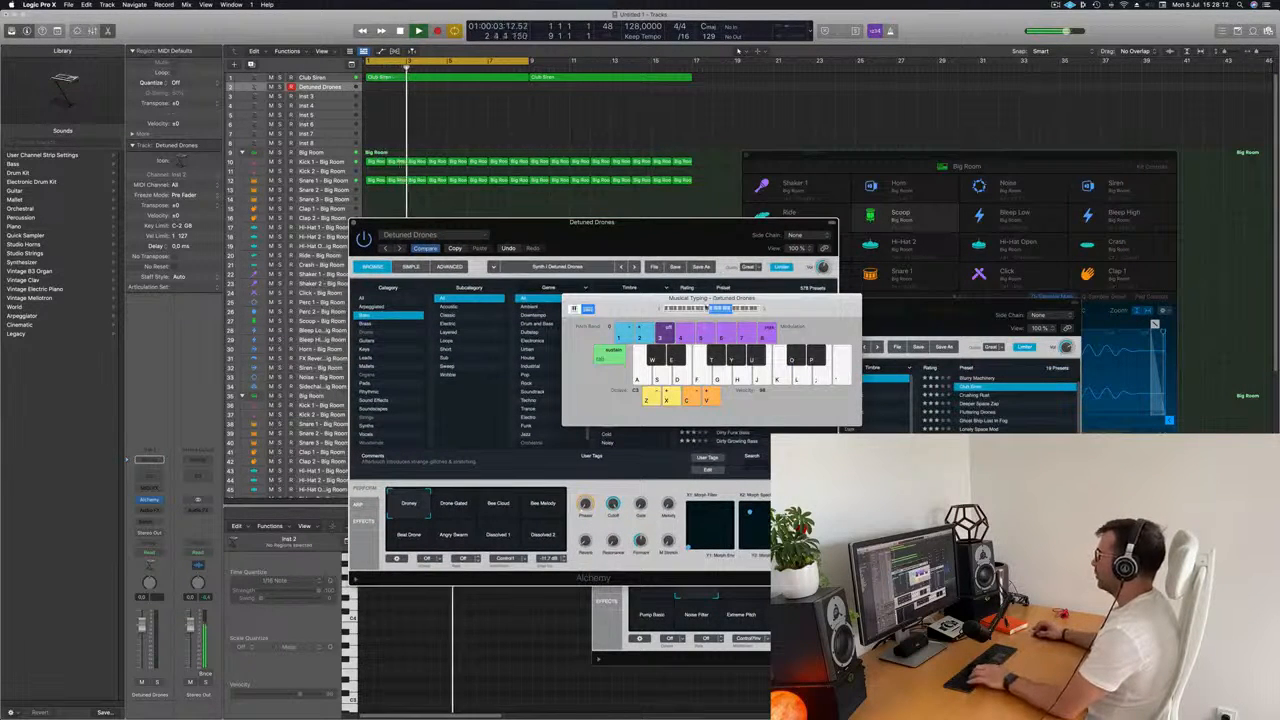
{"action": "left_click_drag", "start_coordinate": [664, 237], "coordinate": [1159, 241]}
{"action": "left_click_drag", "start_coordinate": [700, 298], "coordinate": [518, 265]}
{"action": "left_click_drag", "start_coordinate": [1000, 226], "coordinate": [689, 196]}
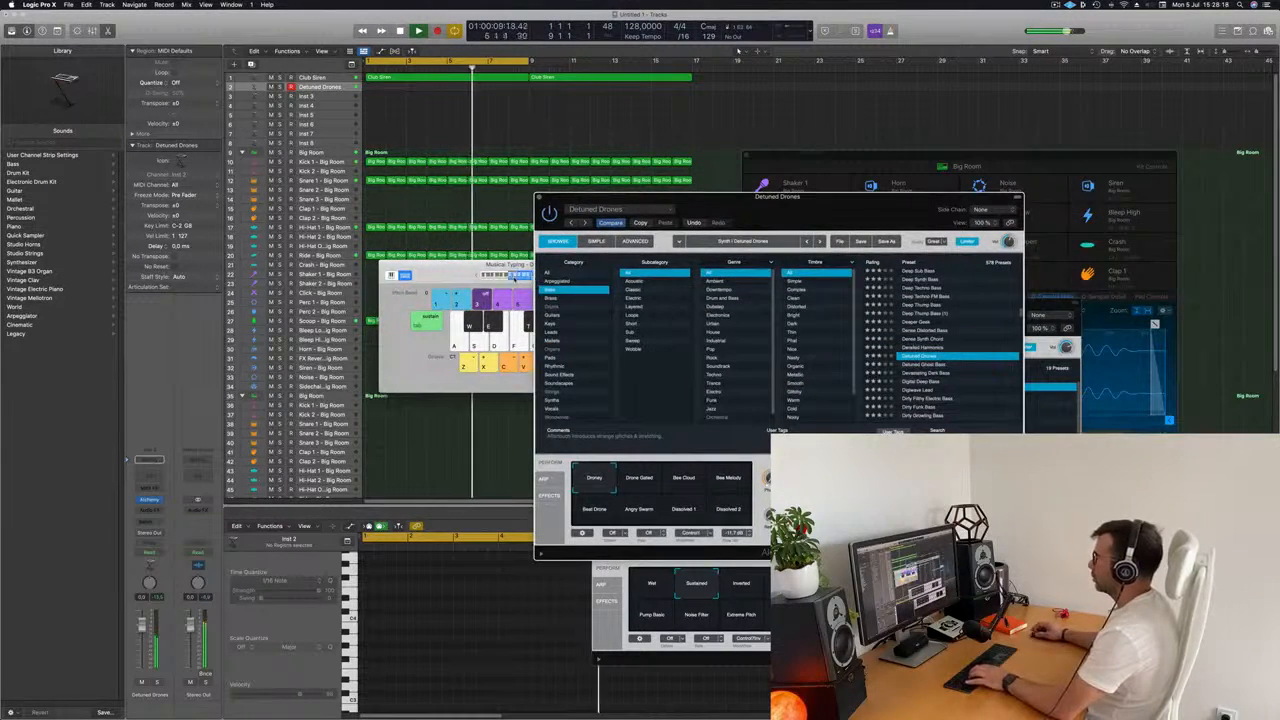
{"action": "left_click", "coordinate": [513, 276]}
{"action": "left_click_drag", "start_coordinate": [583, 270], "coordinate": [1080, 235]}
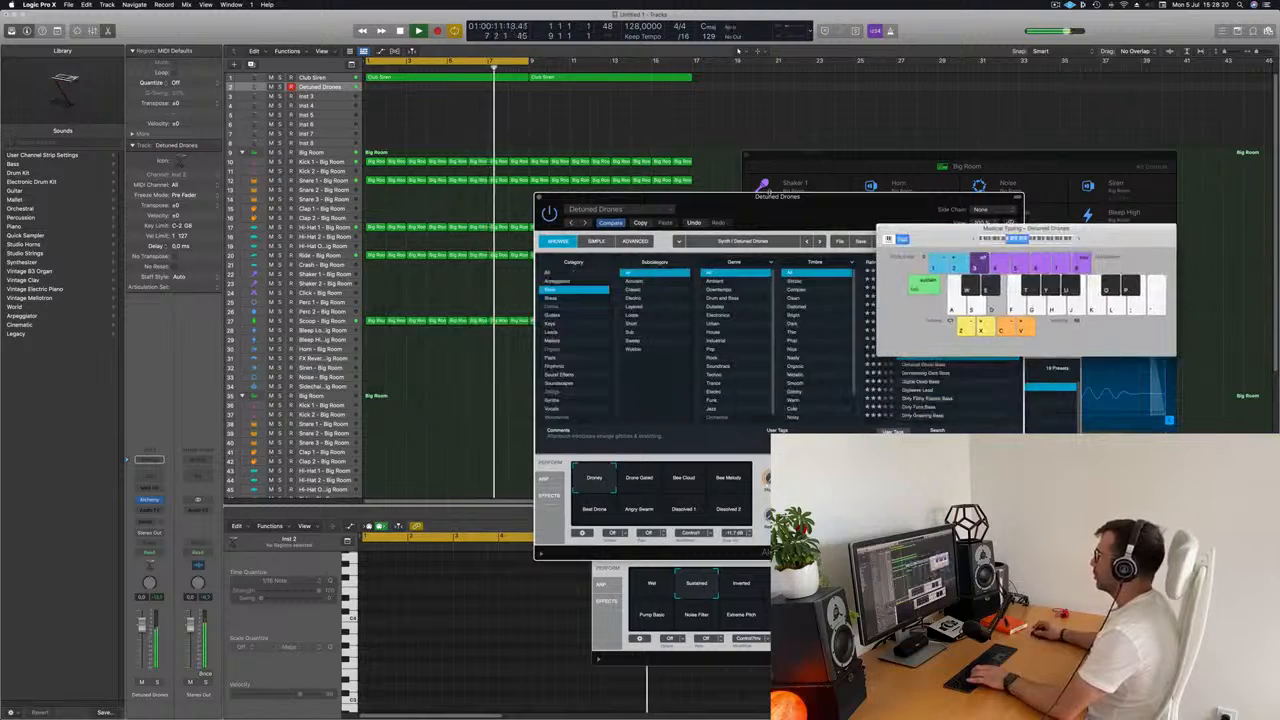
Audition Detuned Drones' performance snapshots, including Angry Swarm, and return to Droney.
{"action": "left_click_drag", "start_coordinate": [746, 206], "coordinate": [671, 212]}
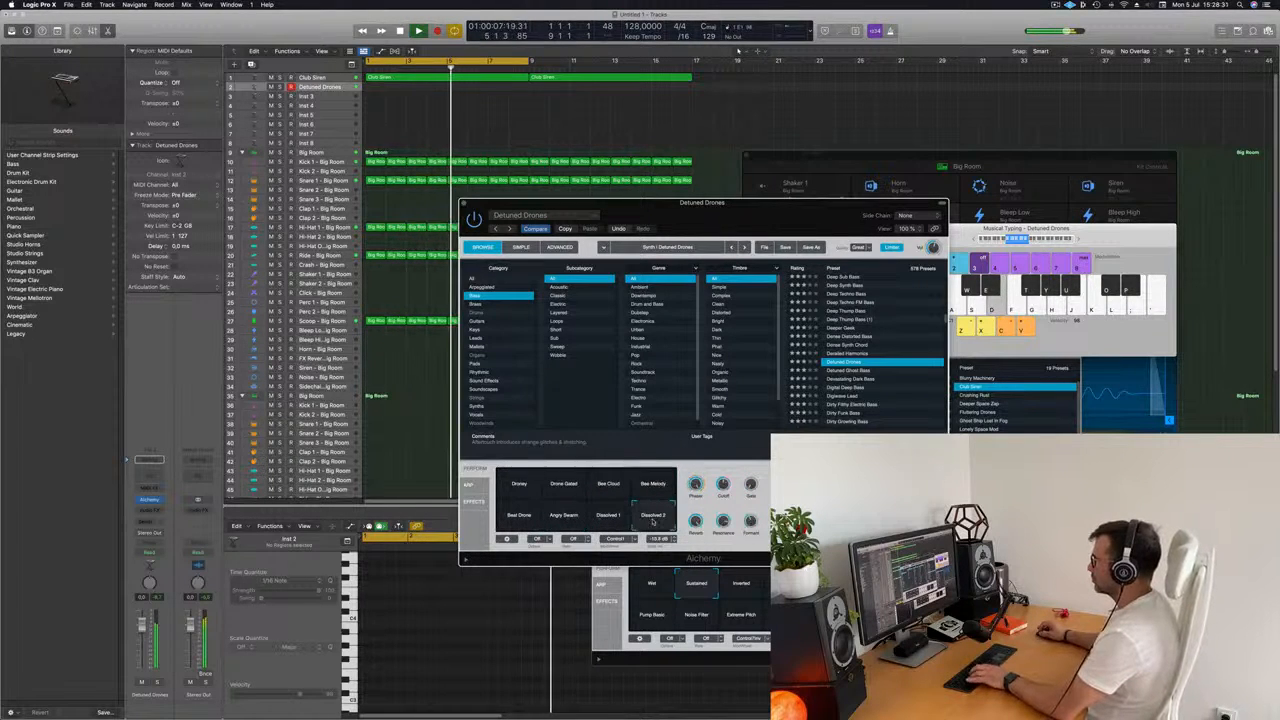
{"action": "left_click", "coordinate": [508, 484]}
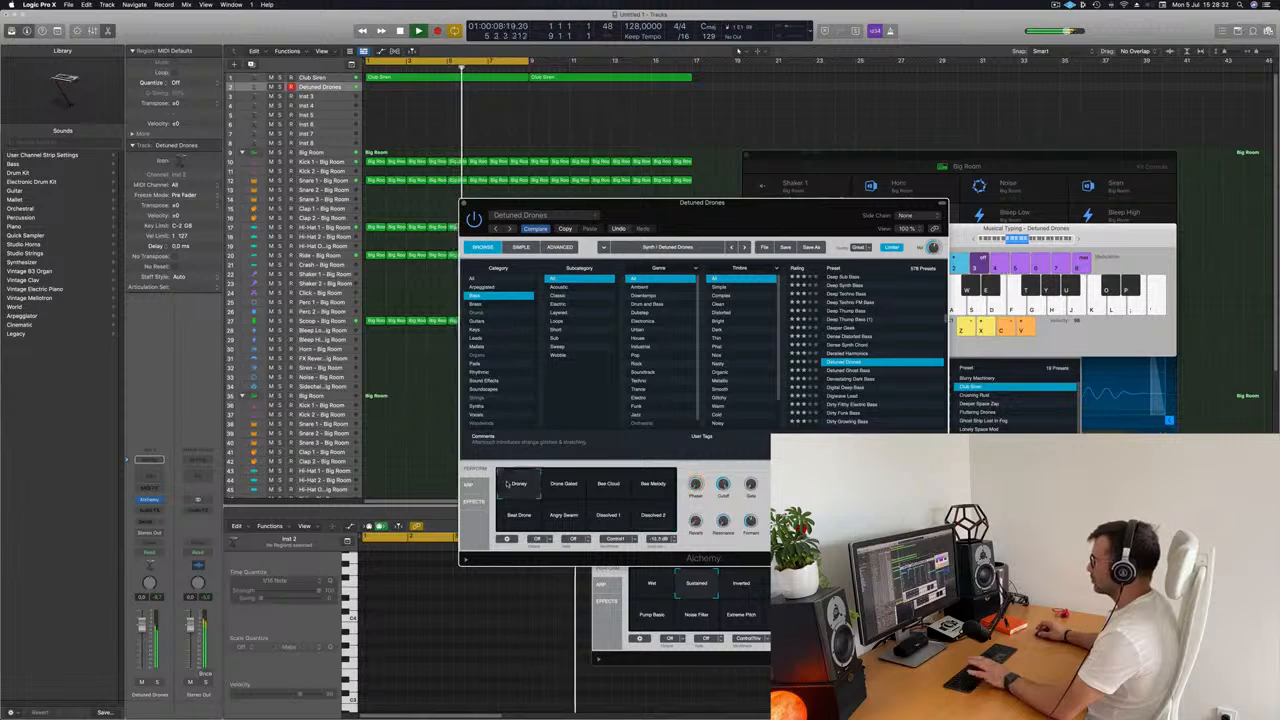
{"action": "left_click_drag", "start_coordinate": [753, 217], "coordinate": [805, 160]}
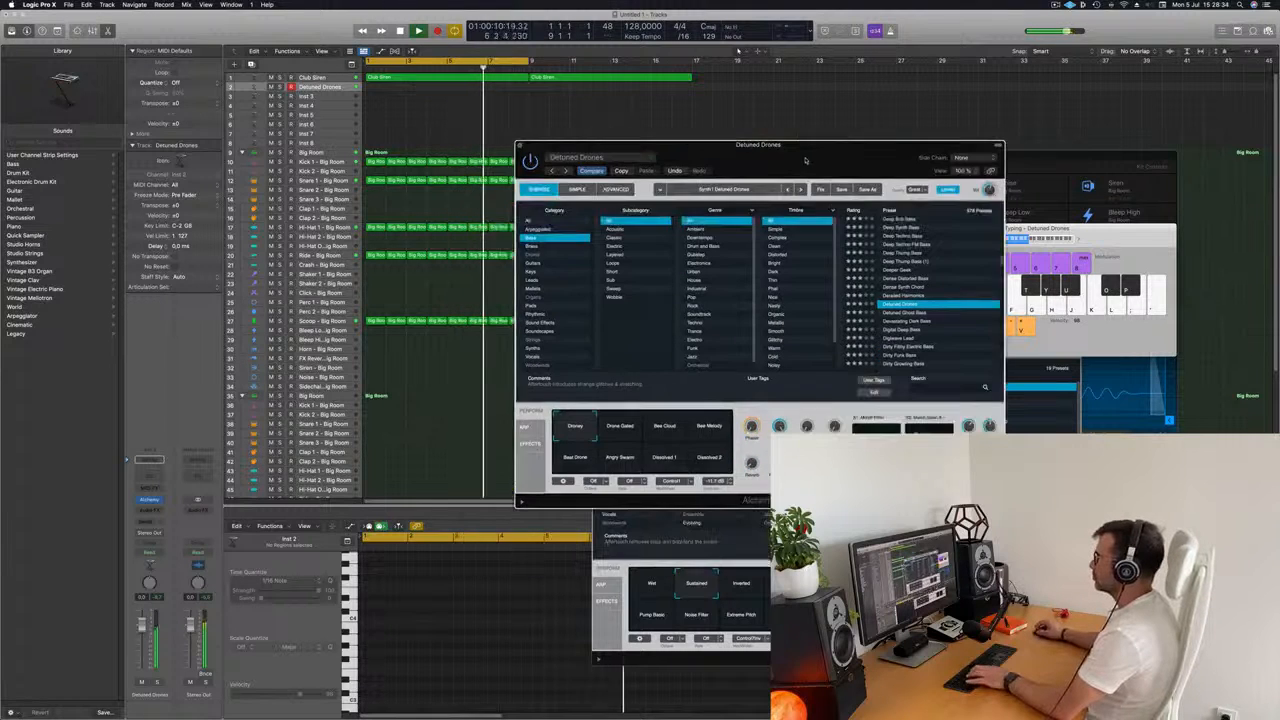
{"action": "key", "text": "l"}
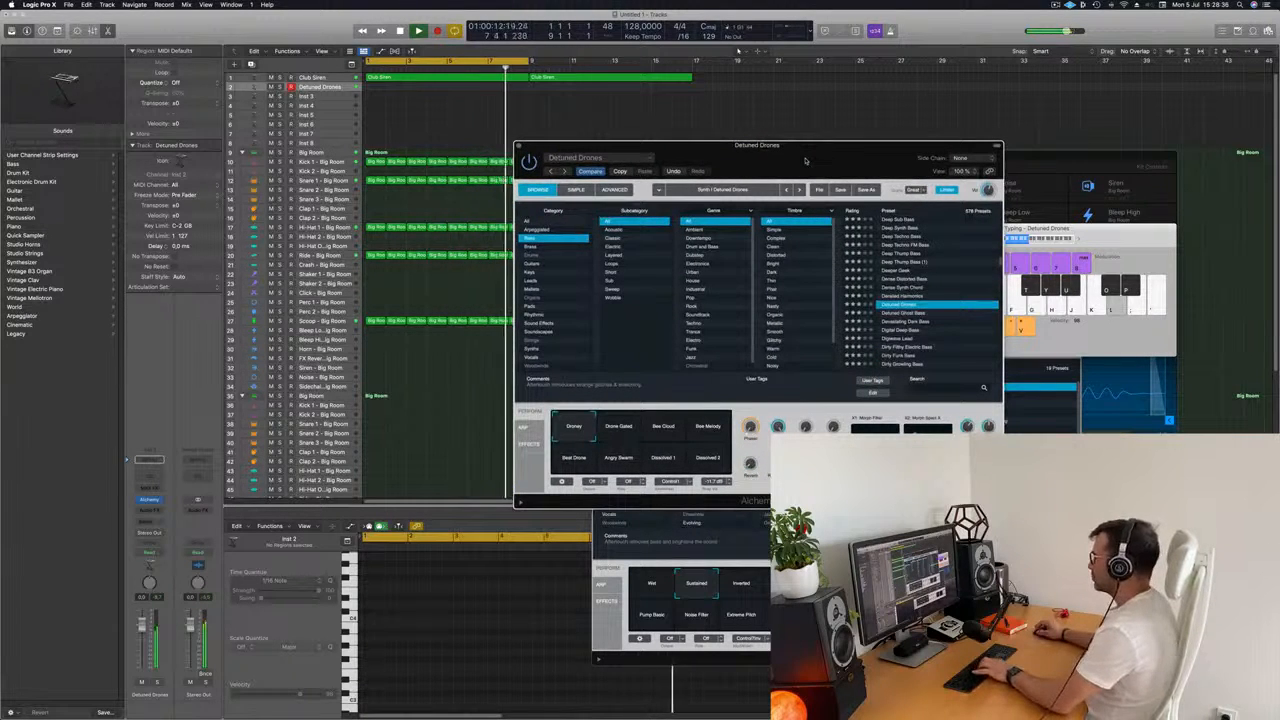
{"action": "left_click_drag", "start_coordinate": [799, 157], "coordinate": [741, 196]}
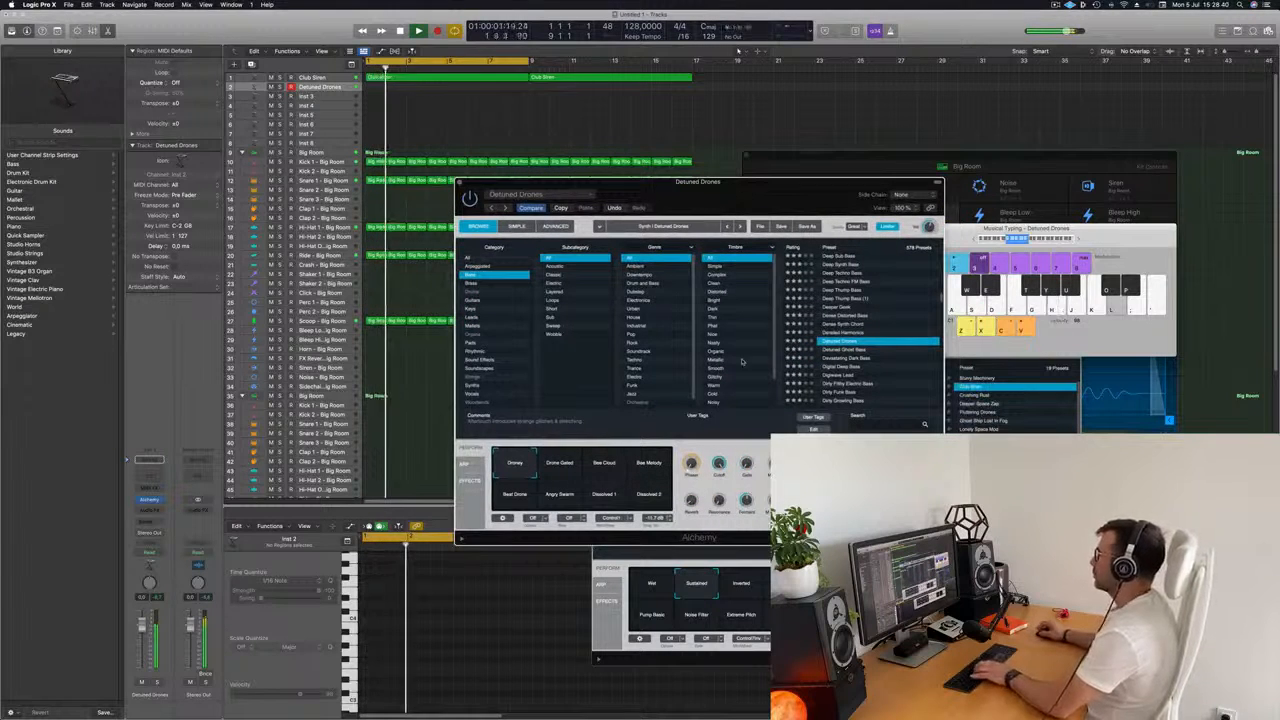
Audition the Detuned Ghost Bass and Devastating Dark Bass presets, trying the latter's Tremolo Grime and Thick Buzz snapshots.
{"action": "left_click", "coordinate": [845, 350]}
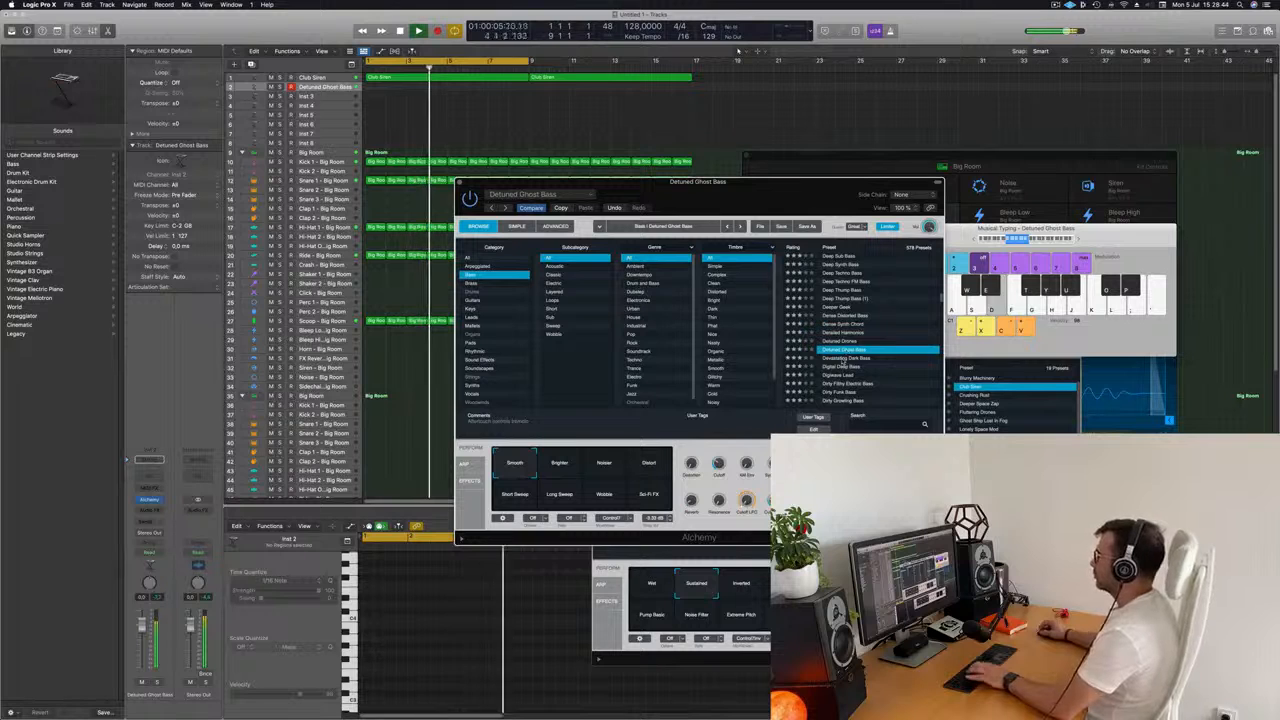
{"action": "left_click", "coordinate": [845, 358]}
{"action": "left_click_drag", "start_coordinate": [772, 200], "coordinate": [865, 125]}
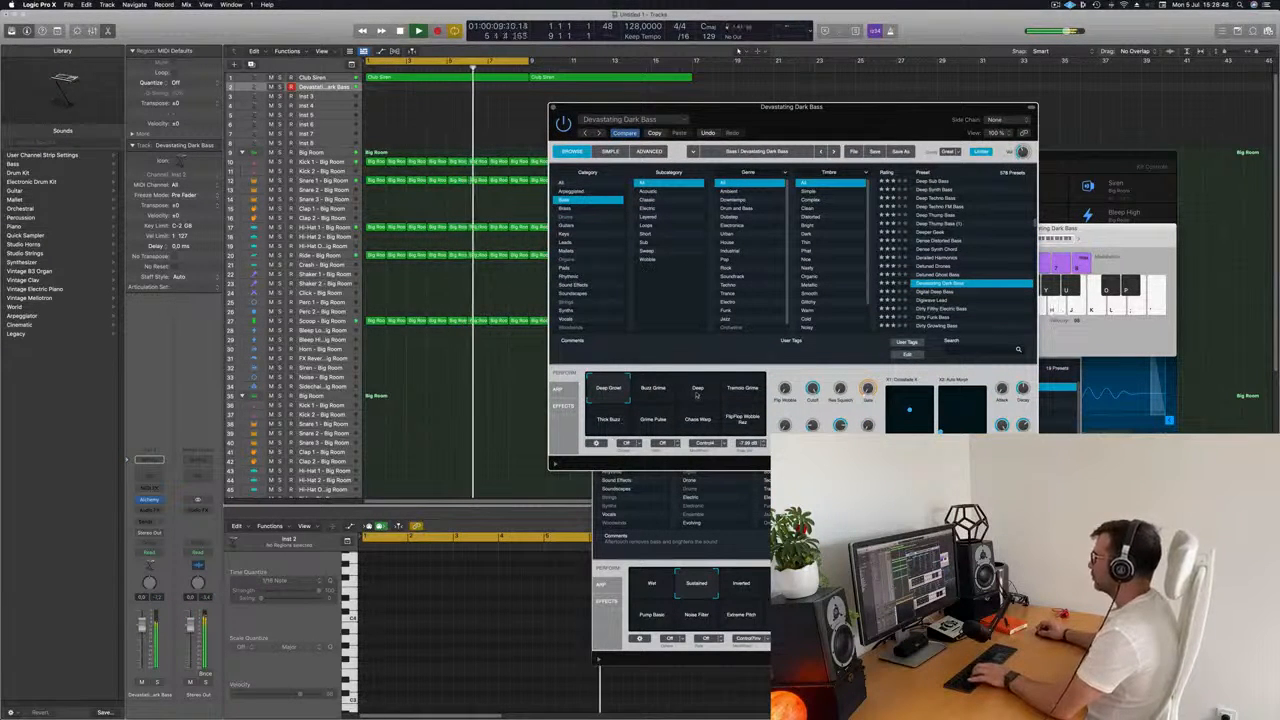
{"action": "left_click", "coordinate": [722, 390]}
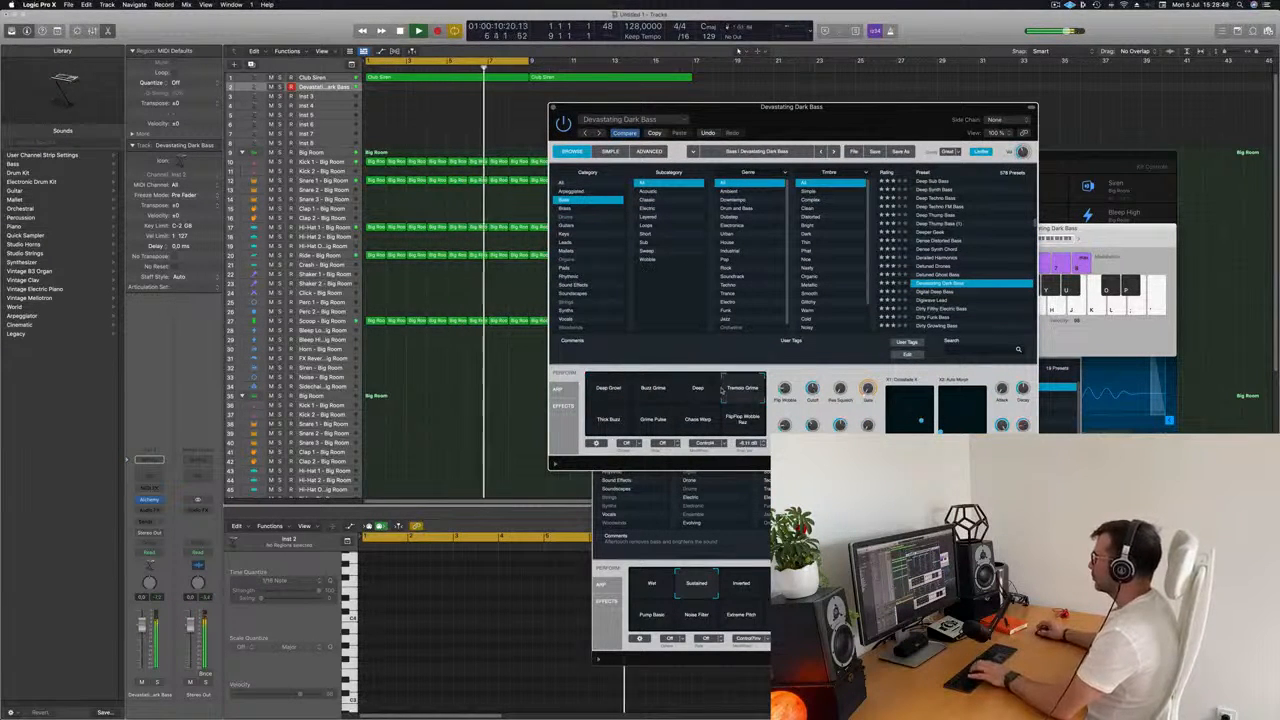
{"action": "left_click", "coordinate": [626, 419]}
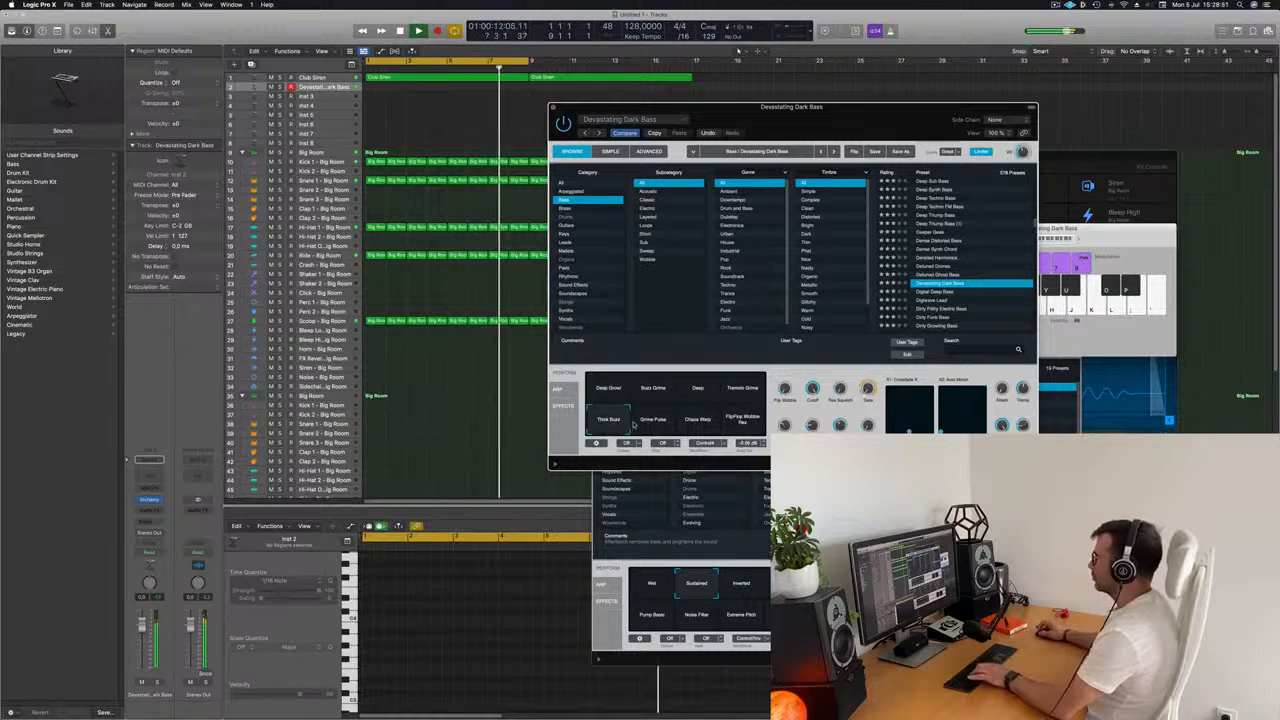
Load the Digital Deep Bass preset, compare its Phat, Rez, Bite and Dubby snapshots, and choose Dubby.
{"action": "left_click", "coordinate": [930, 291]}
{"action": "left_click_drag", "start_coordinate": [835, 120], "coordinate": [760, 155]}
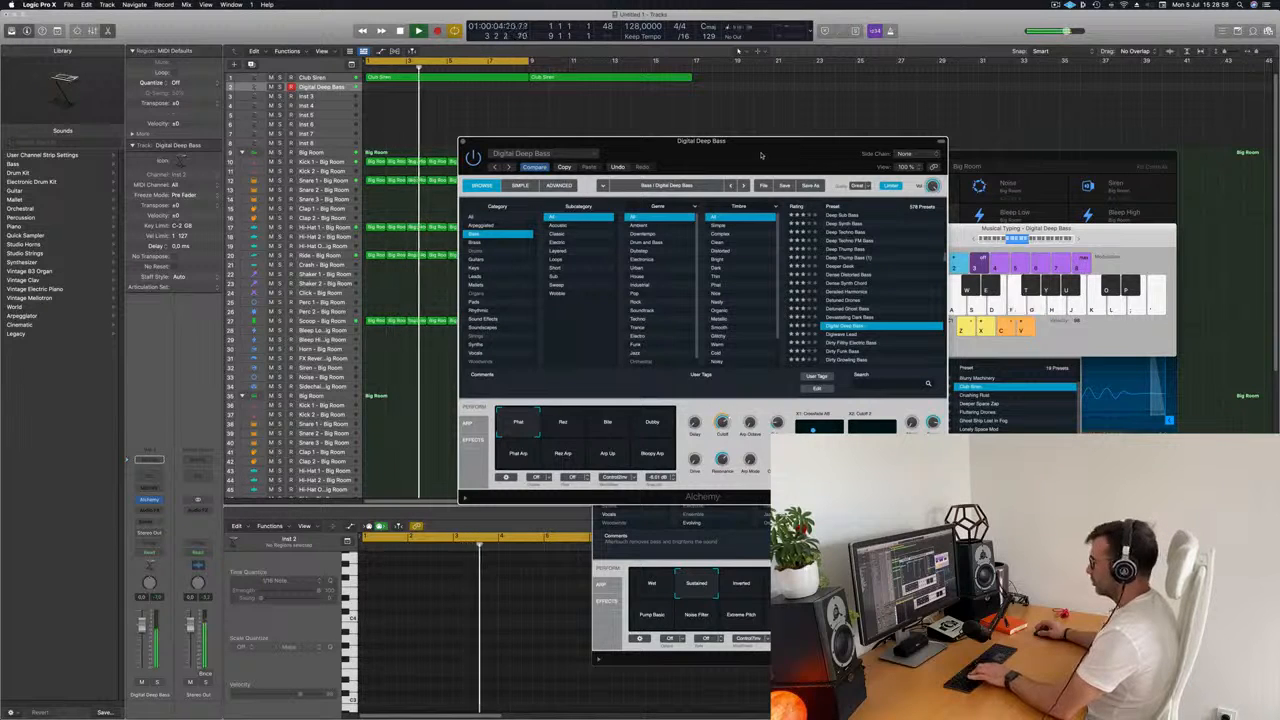
{"action": "left_click", "coordinate": [563, 425]}
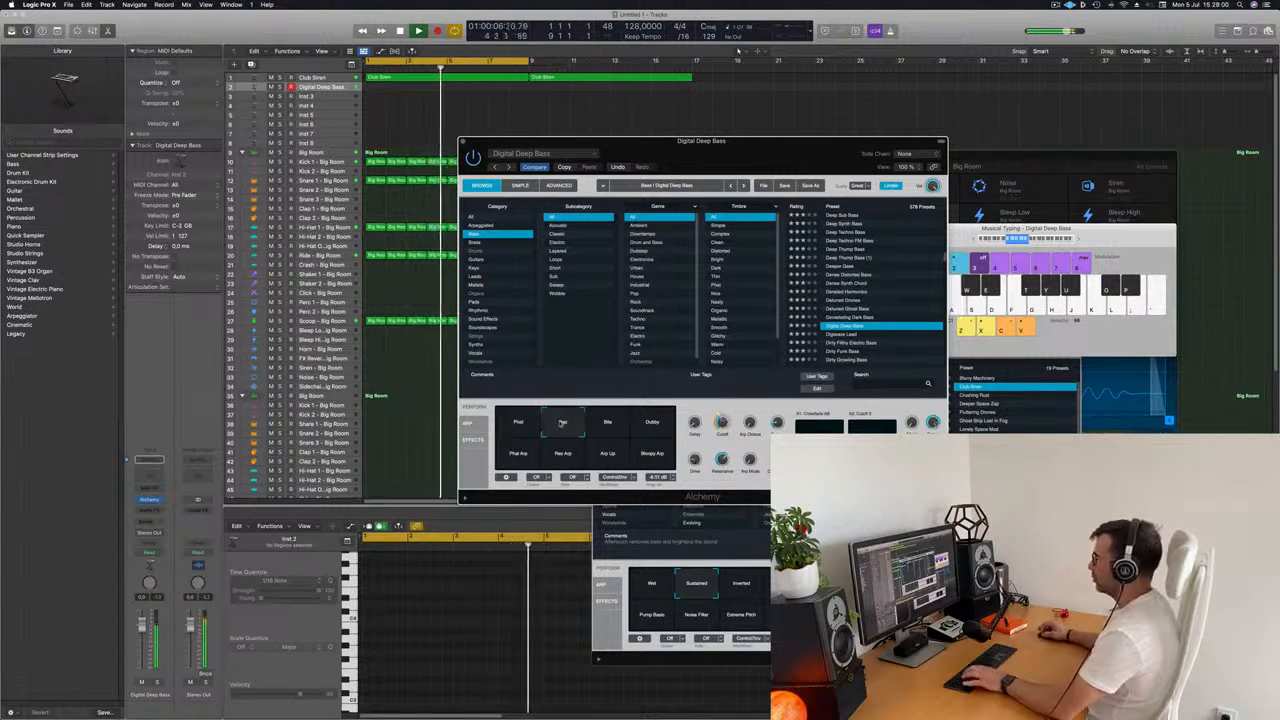
{"action": "left_click", "coordinate": [607, 425]}
{"action": "left_click", "coordinate": [651, 429]}
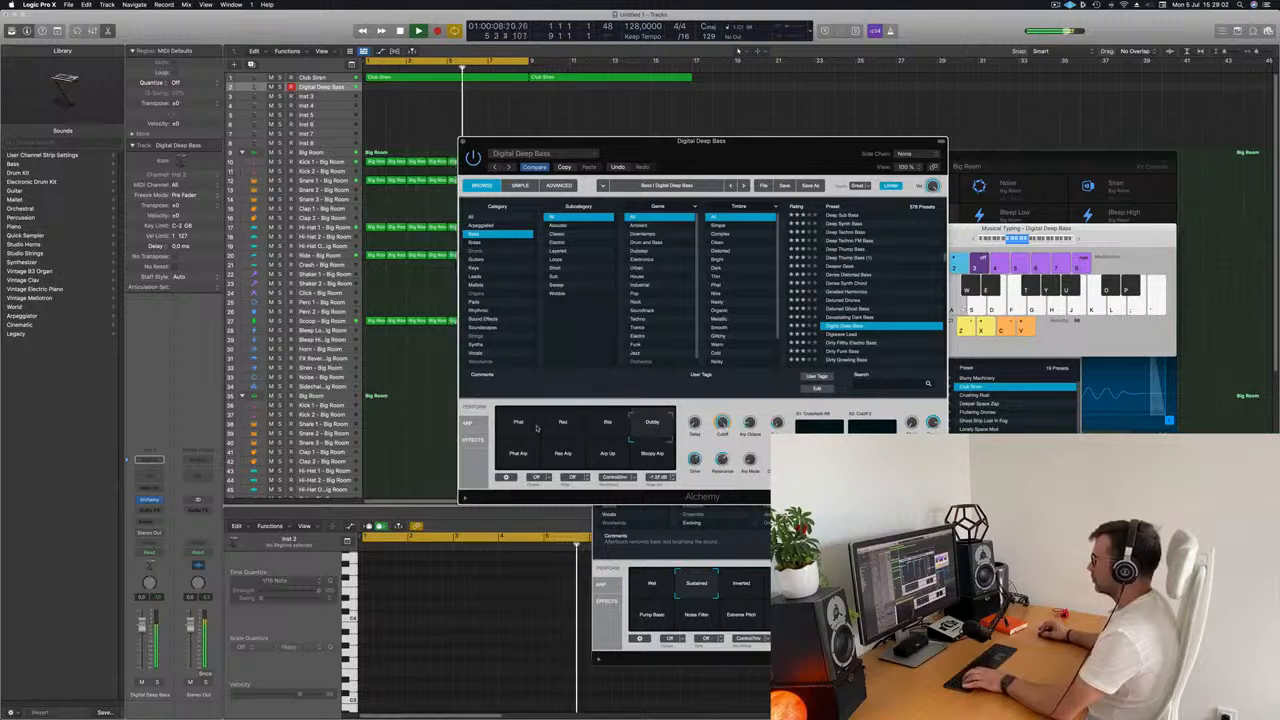
{"action": "left_click", "coordinate": [515, 425]}
{"action": "left_click", "coordinate": [652, 423]}
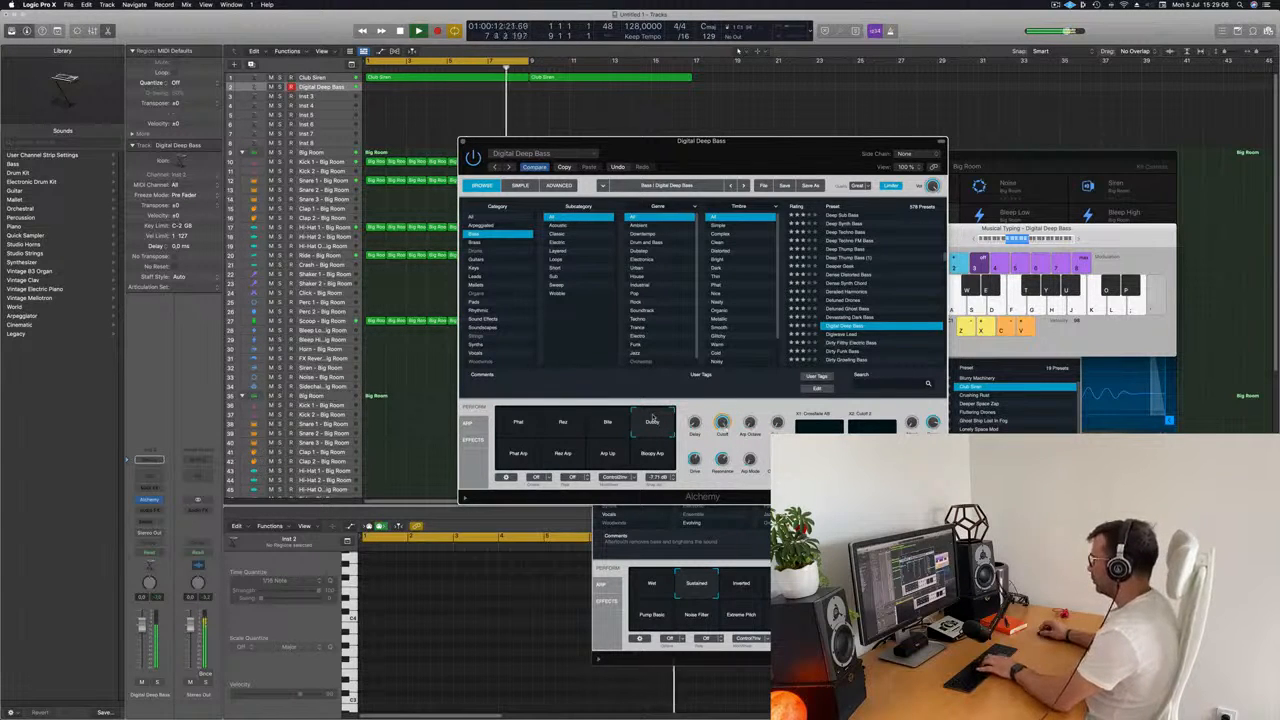
Record a rhythmic single-note bass line on the Digital Deep Bass track by playing the same low note repeatedly.
{"action": "left_click_drag", "start_coordinate": [804, 153], "coordinate": [877, 135]}
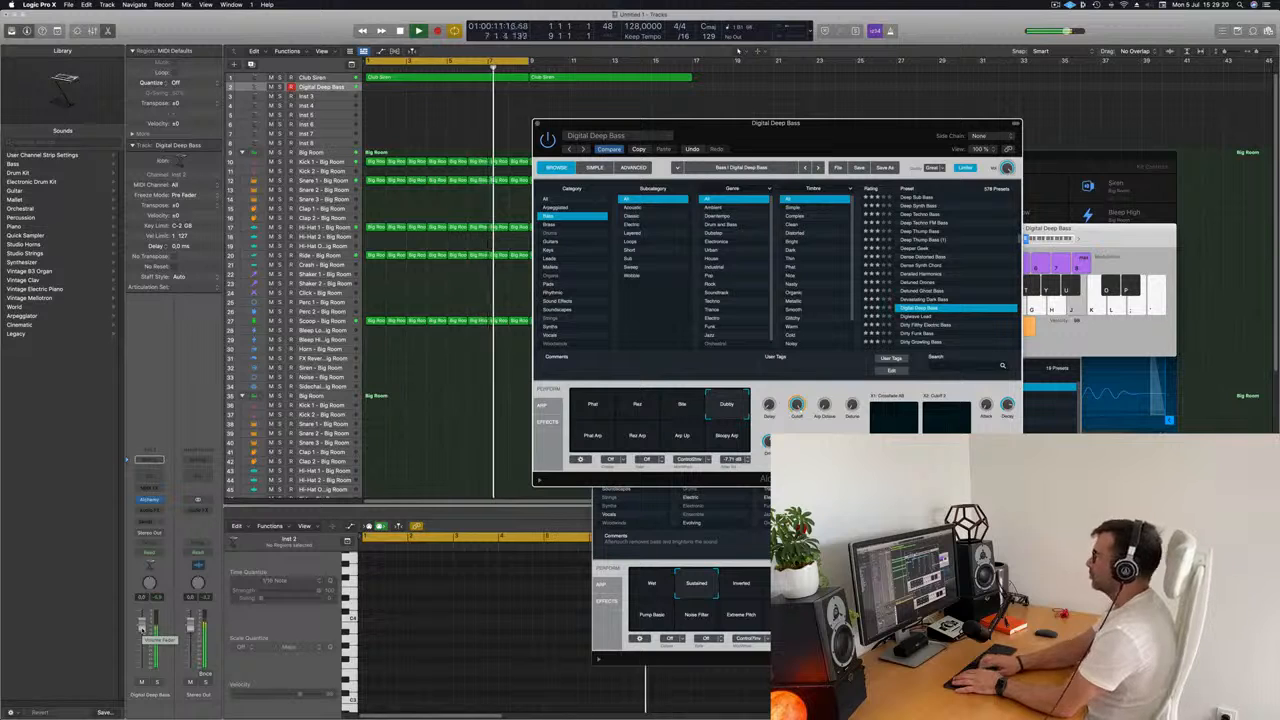
{"action": "key", "text": "r"}
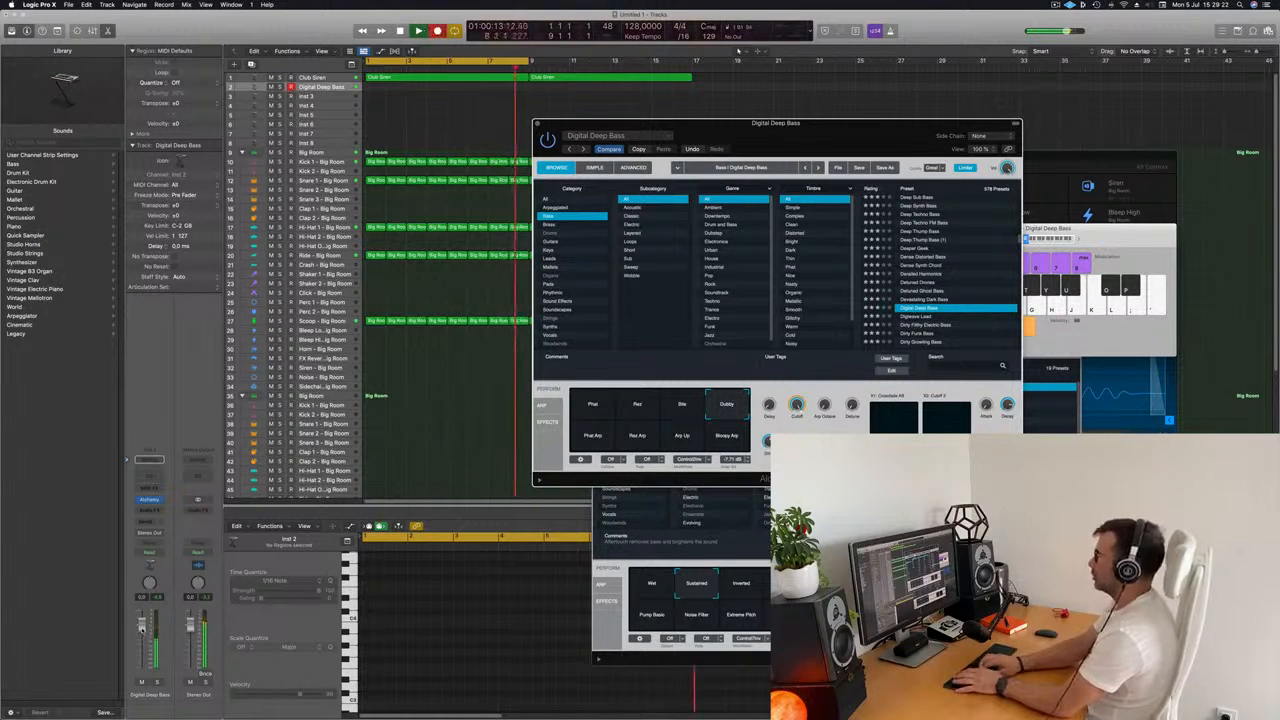
{"action": "key", "text": "j"}
{"action": "key", "text": "j"}
{"action": "key", "text": "j"}
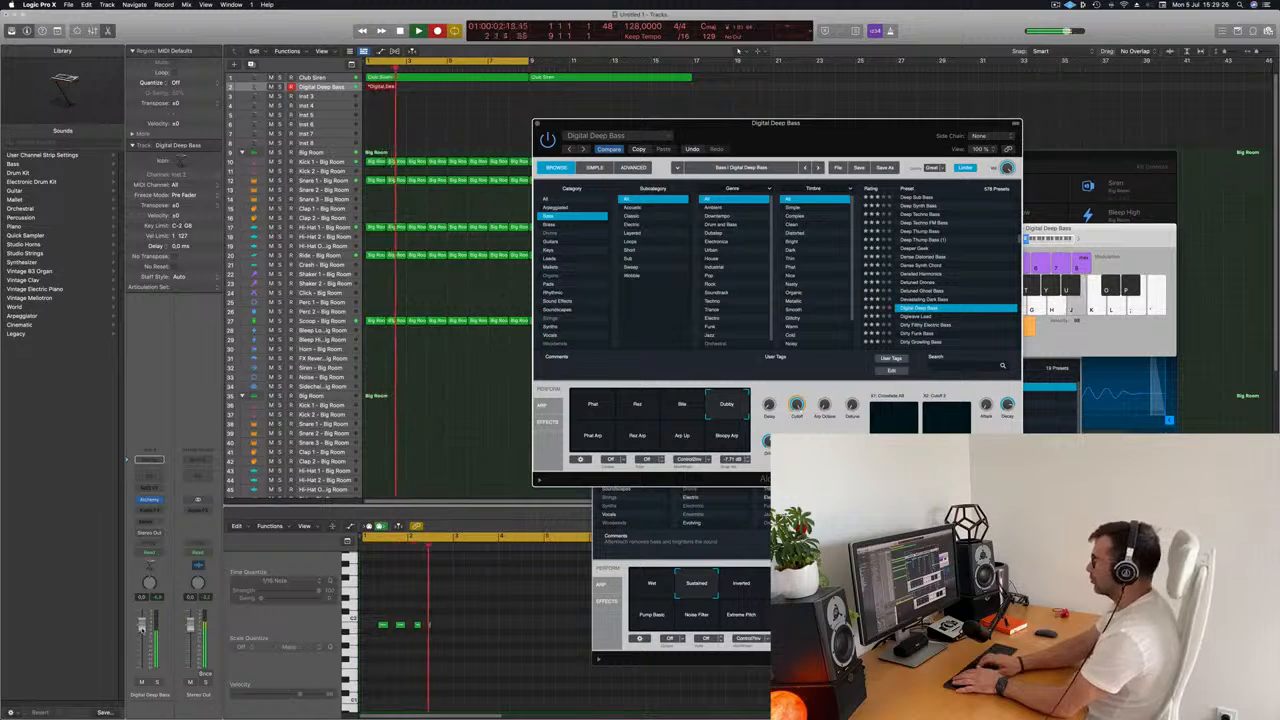
{"action": "key", "text": "j"}
{"action": "key", "text": "j"}
{"action": "key", "text": "j"}
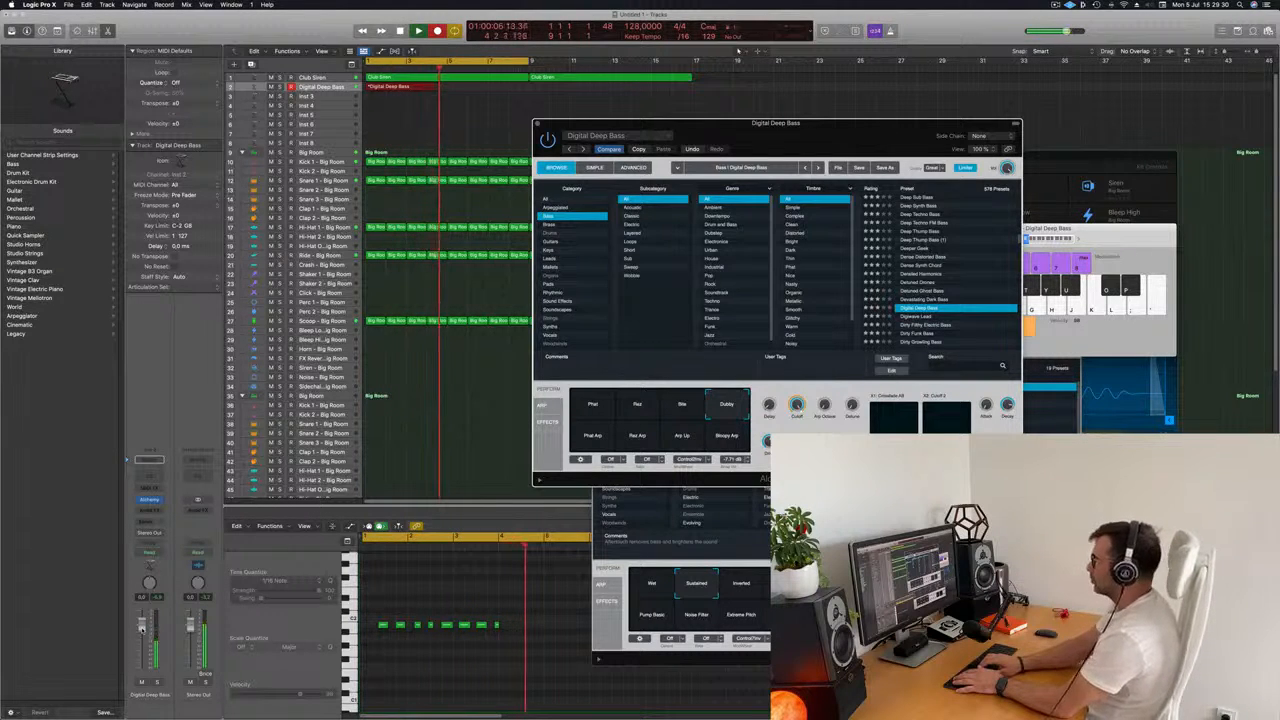
{"action": "key", "text": "j"}
{"action": "key", "text": "j"}
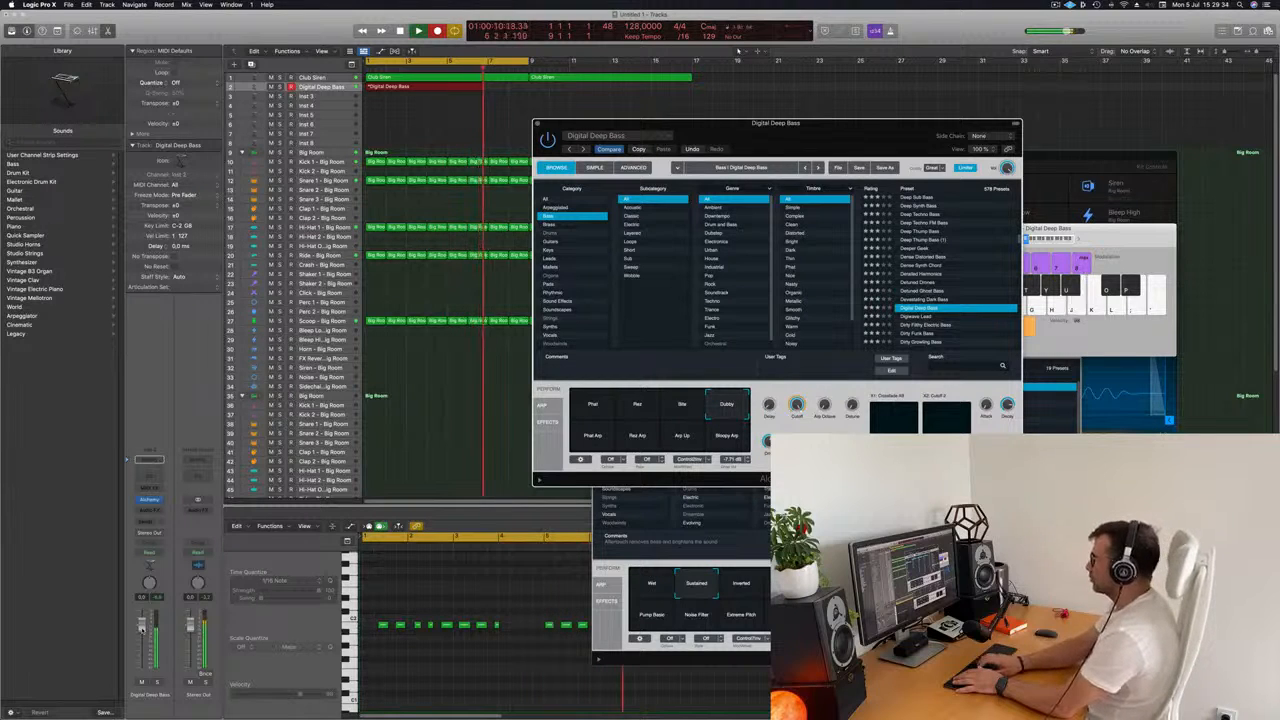
{"action": "key", "text": "space"}
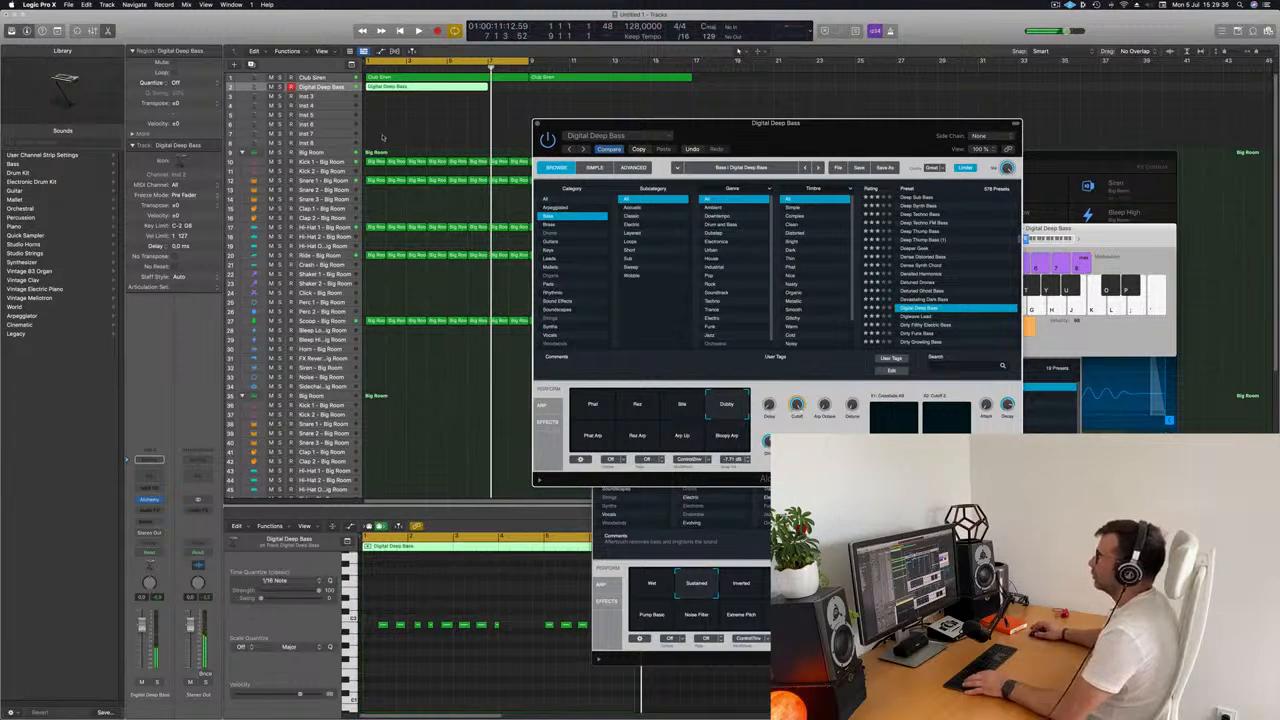
Split the recorded bass region at bar 5, delete the first part, and move the remaining two bars to bar 1.
{"action": "double_click", "coordinate": [447, 88], "text": "super"}
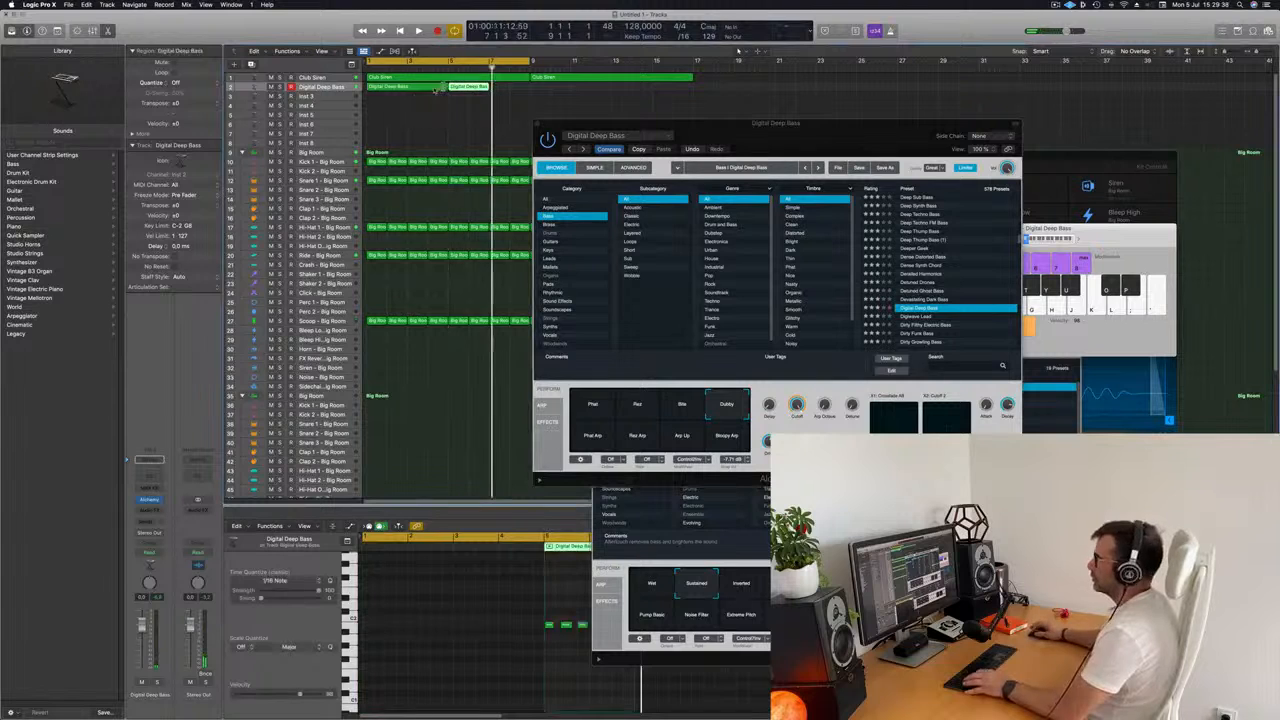
{"action": "left_click", "coordinate": [435, 88]}
{"action": "key", "text": "Delete"}
{"action": "left_click_drag", "start_coordinate": [468, 88], "coordinate": [388, 88]}
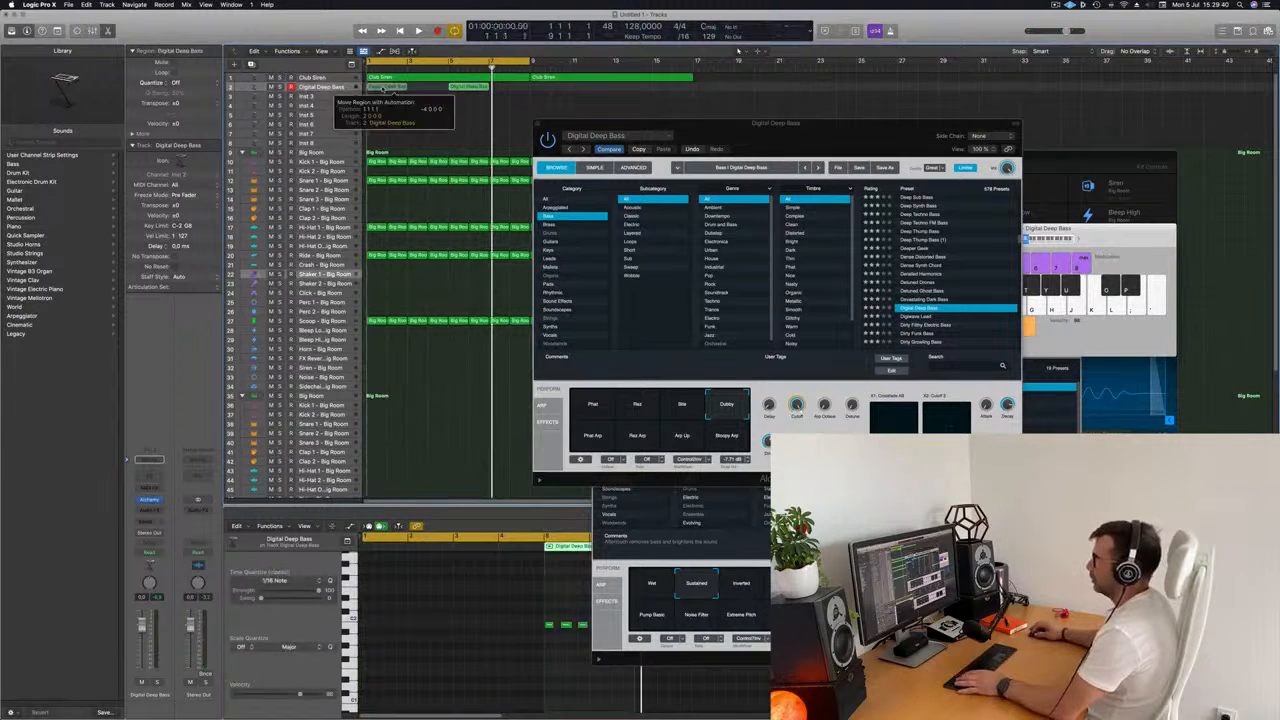
{"action": "key", "text": "Return"}
{"action": "key", "text": "space"}
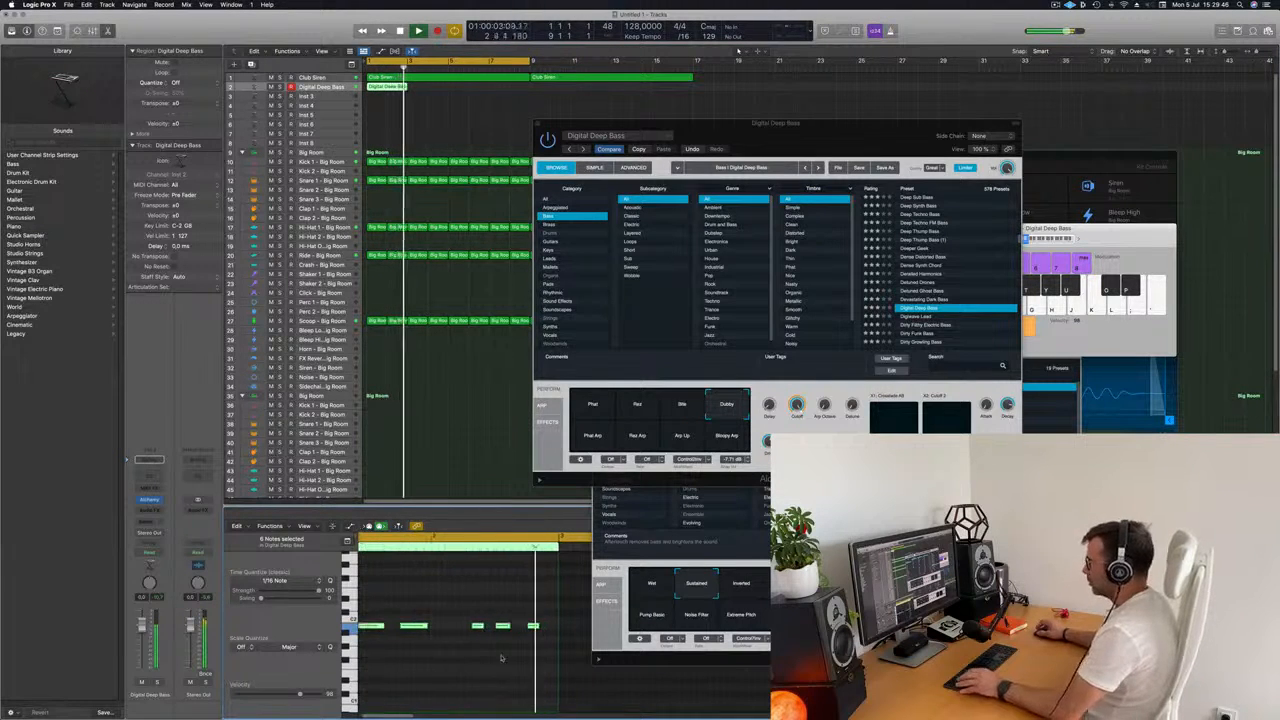
Lengthen the last note of the two-bar bass region in the Piano Roll while the pattern plays.
{"action": "key", "text": "Return"}
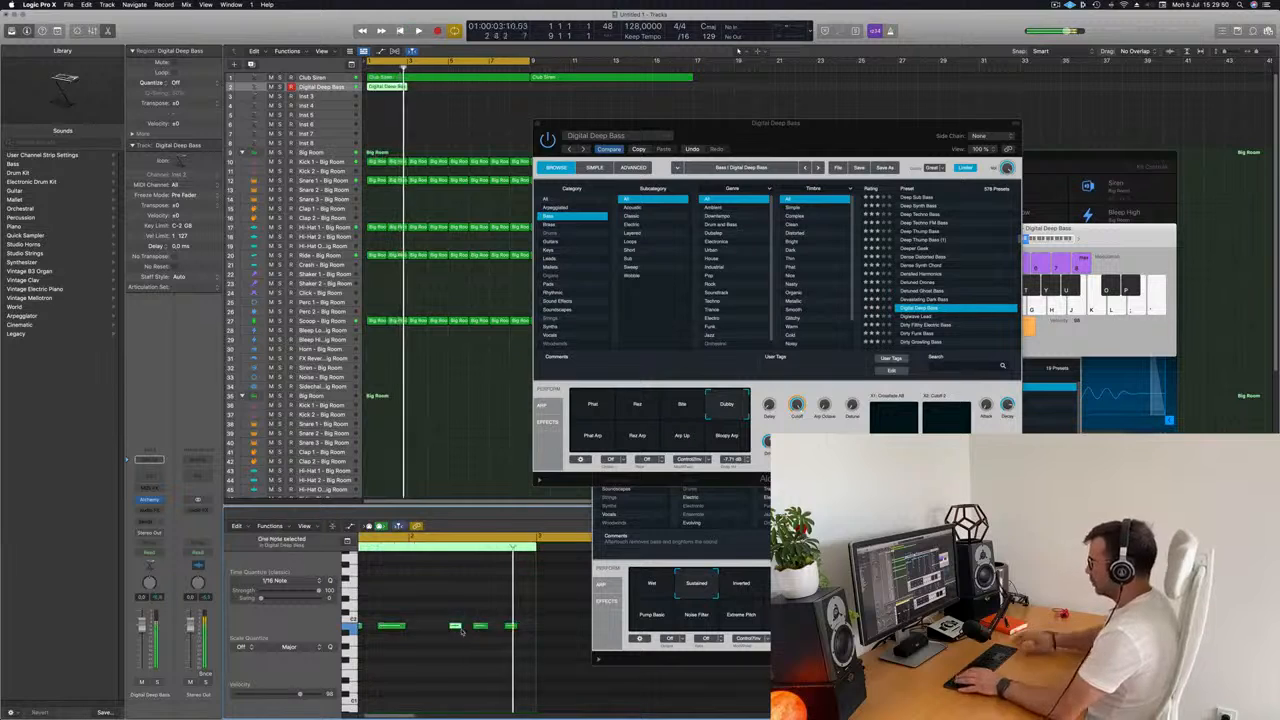
{"action": "key", "text": "Return"}
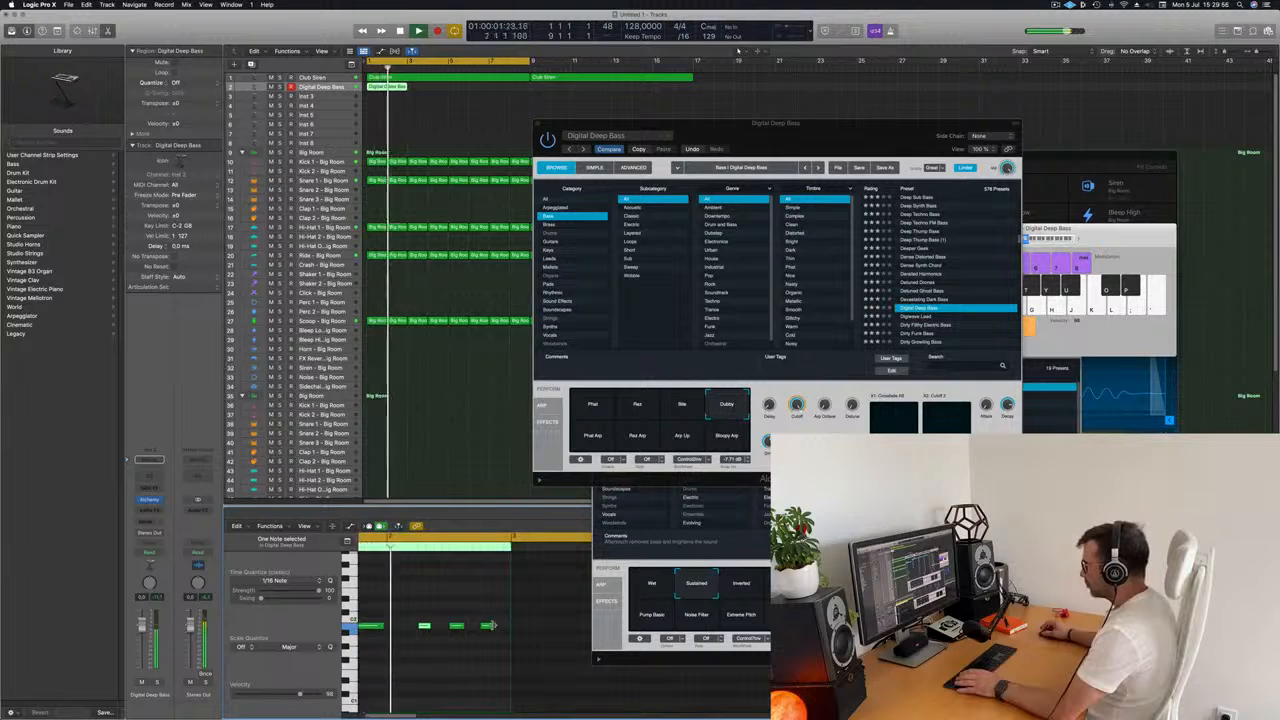
{"action": "left_click_drag", "start_coordinate": [492, 625], "coordinate": [502, 629]}
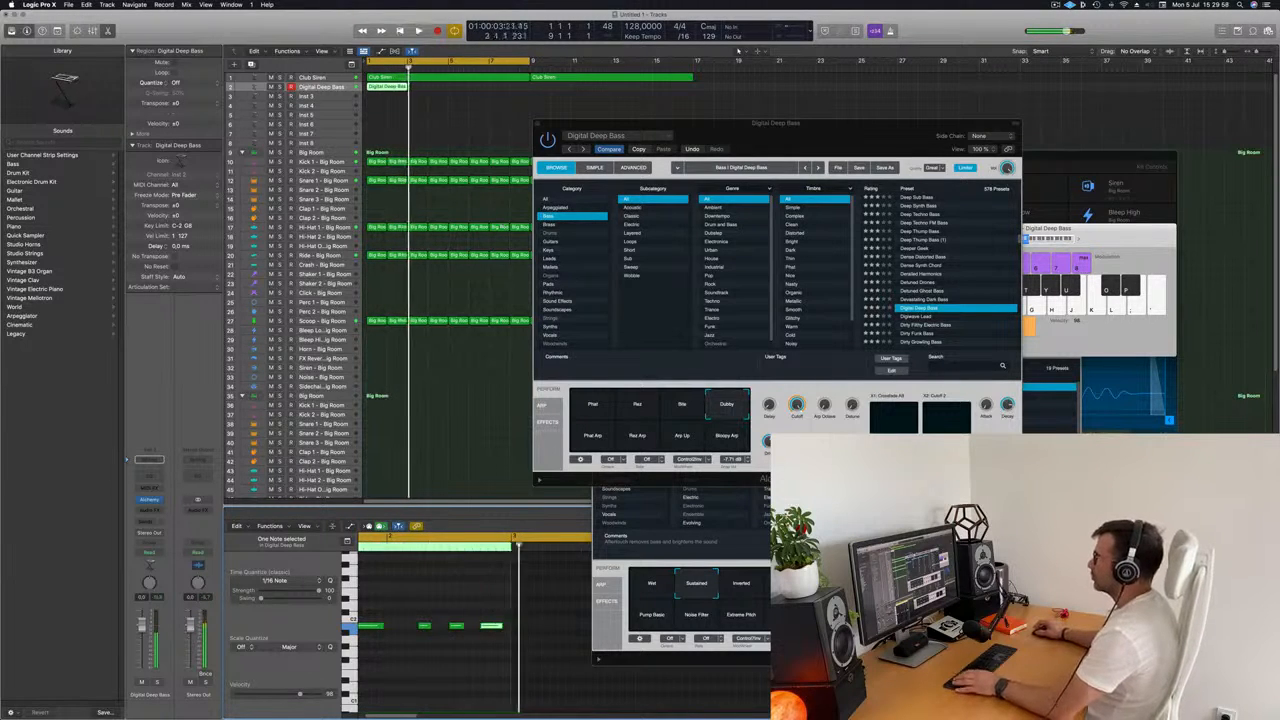
Repeat the two-bar bass region until bar 17, matching the end of the Club Siren part.
{"action": "key", "text": "super+r"}
{"action": "key", "text": "super+r"}
{"action": "key", "text": "super+r"}
{"action": "key", "text": "super+r"}
{"action": "key", "text": "super+r"}
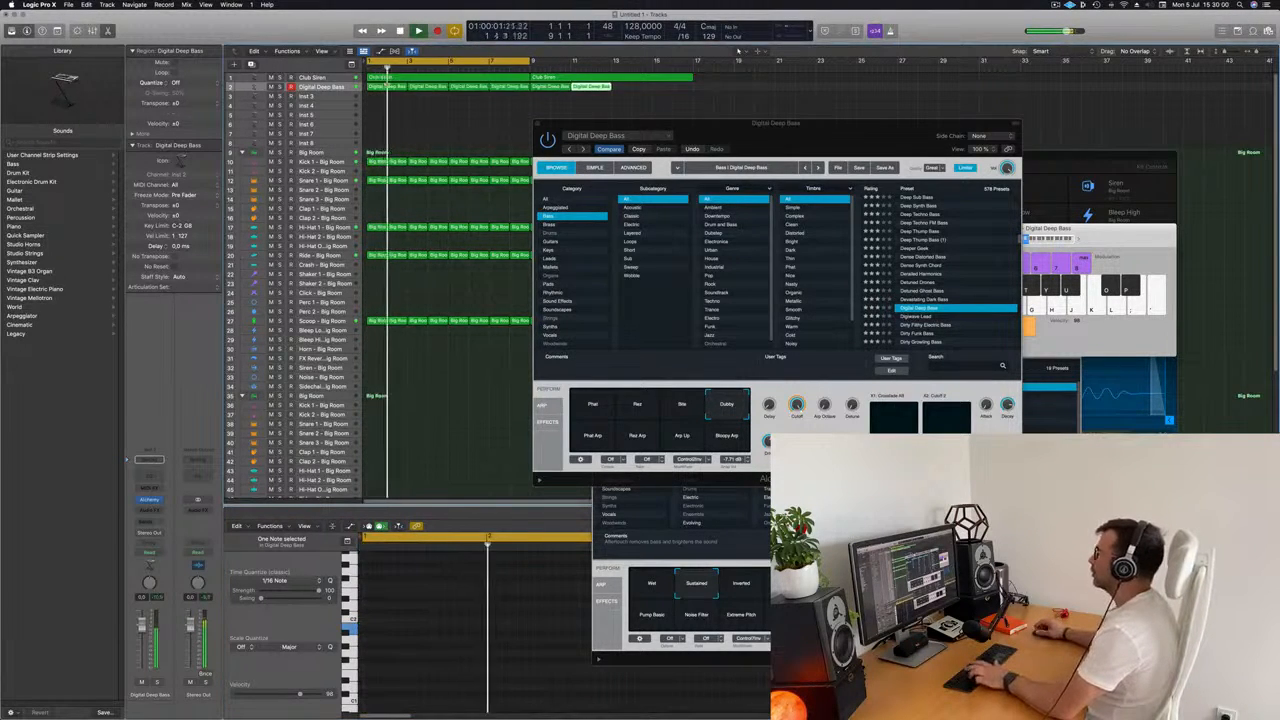
{"action": "left_click_drag", "start_coordinate": [750, 135], "coordinate": [814, 126]}
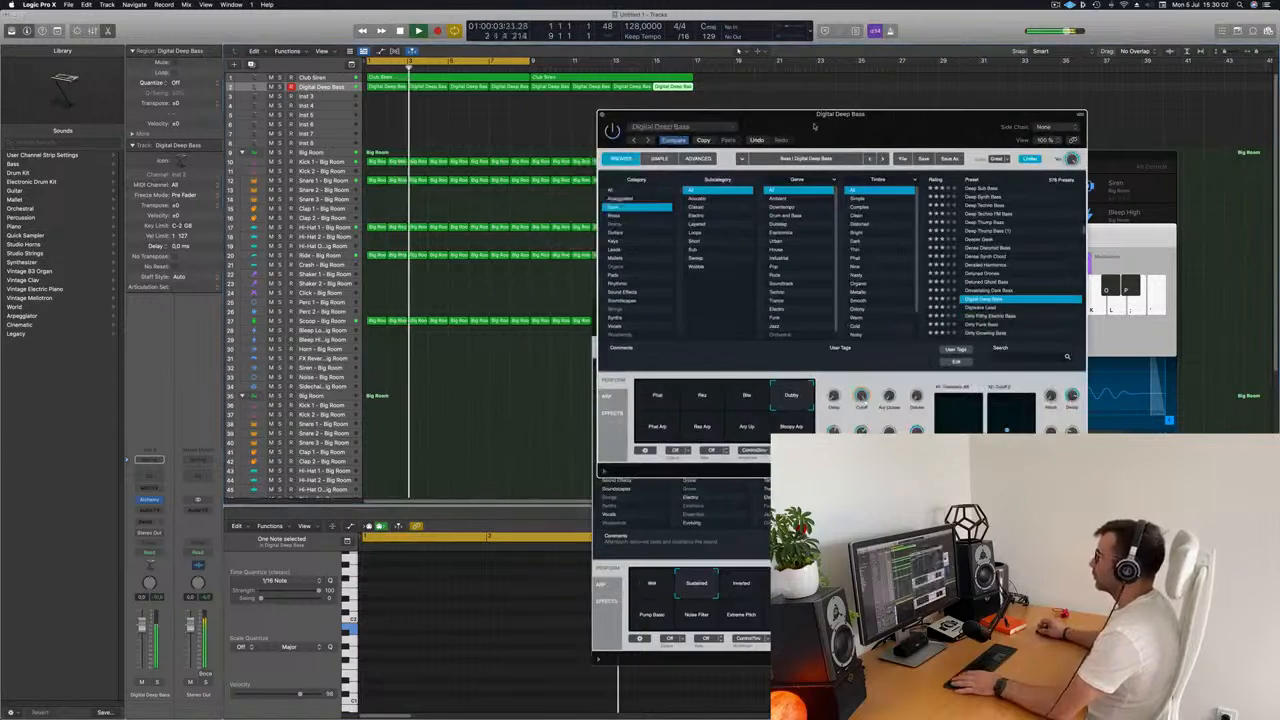
Compare the Phat, Rez, Bite and Dubby snapshots of Digital Deep Bass against the playing pattern, ending on Dubby.
{"action": "left_click", "coordinate": [330, 88]}
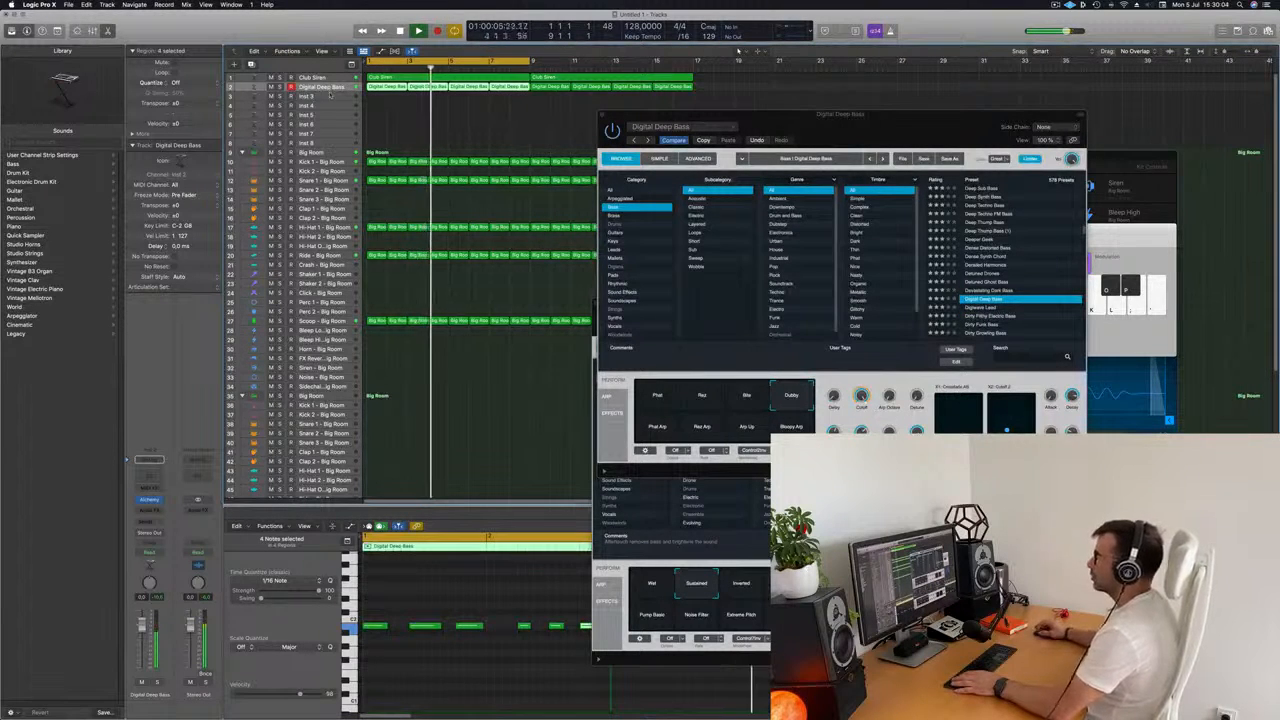
{"action": "mouse_move", "coordinate": [793, 126]}
{"action": "left_mouse_down"}
{"action": "mouse_move", "coordinate": [852, 116]}
{"action": "mouse_move", "coordinate": [675, 144]}
{"action": "mouse_move", "coordinate": [809, 119]}
{"action": "mouse_move", "coordinate": [795, 147]}
{"action": "left_mouse_up"}
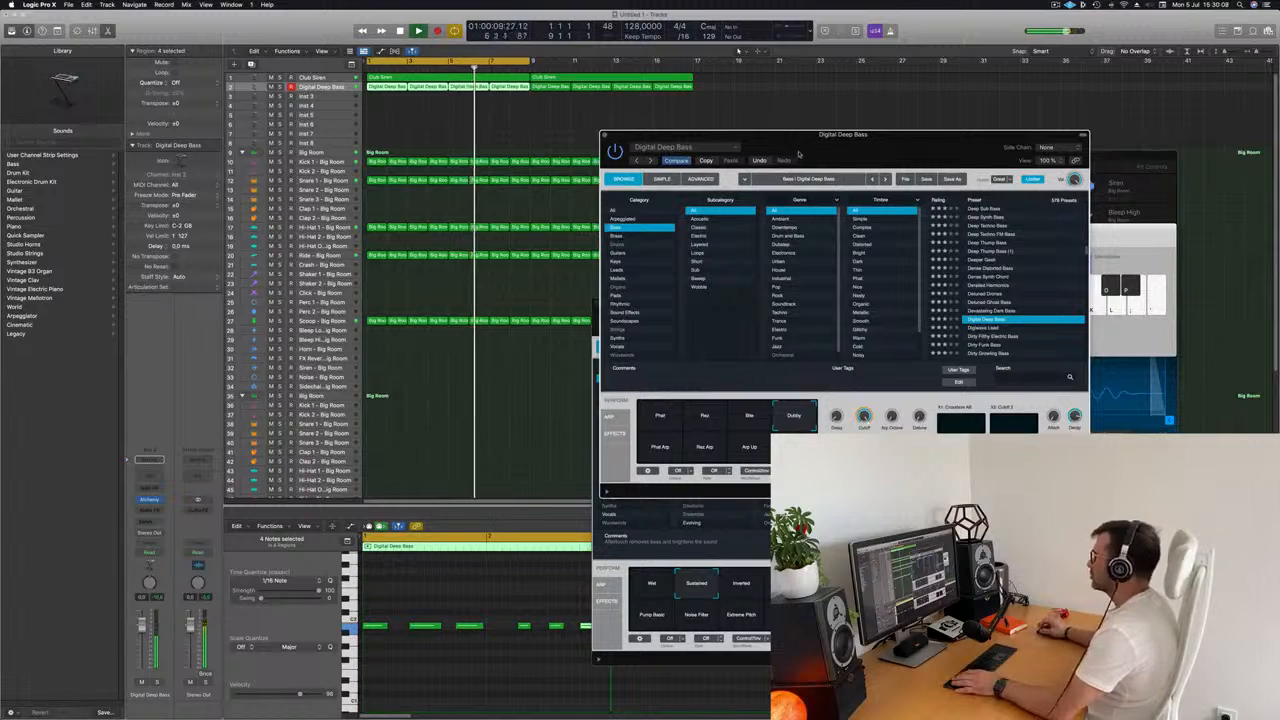
{"action": "key", "text": "Return"}
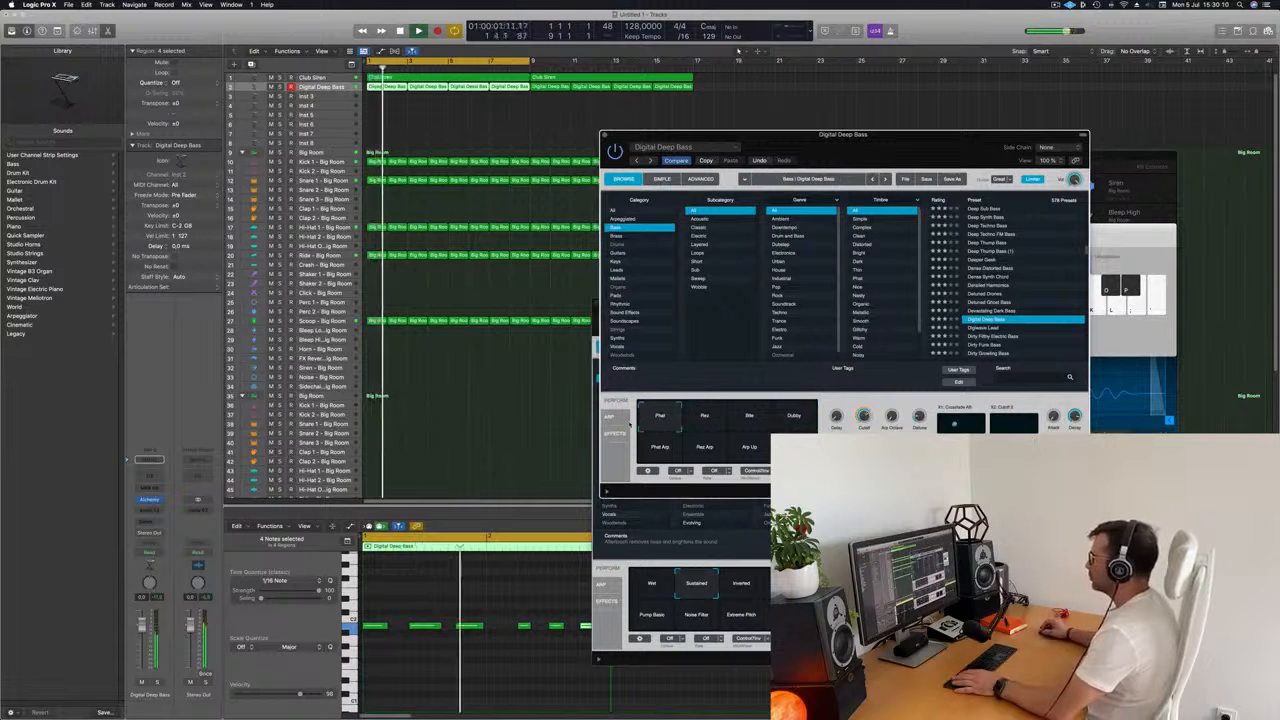
{"action": "left_click", "coordinate": [703, 416]}
{"action": "left_click", "coordinate": [660, 415]}
{"action": "key", "text": "Return"}
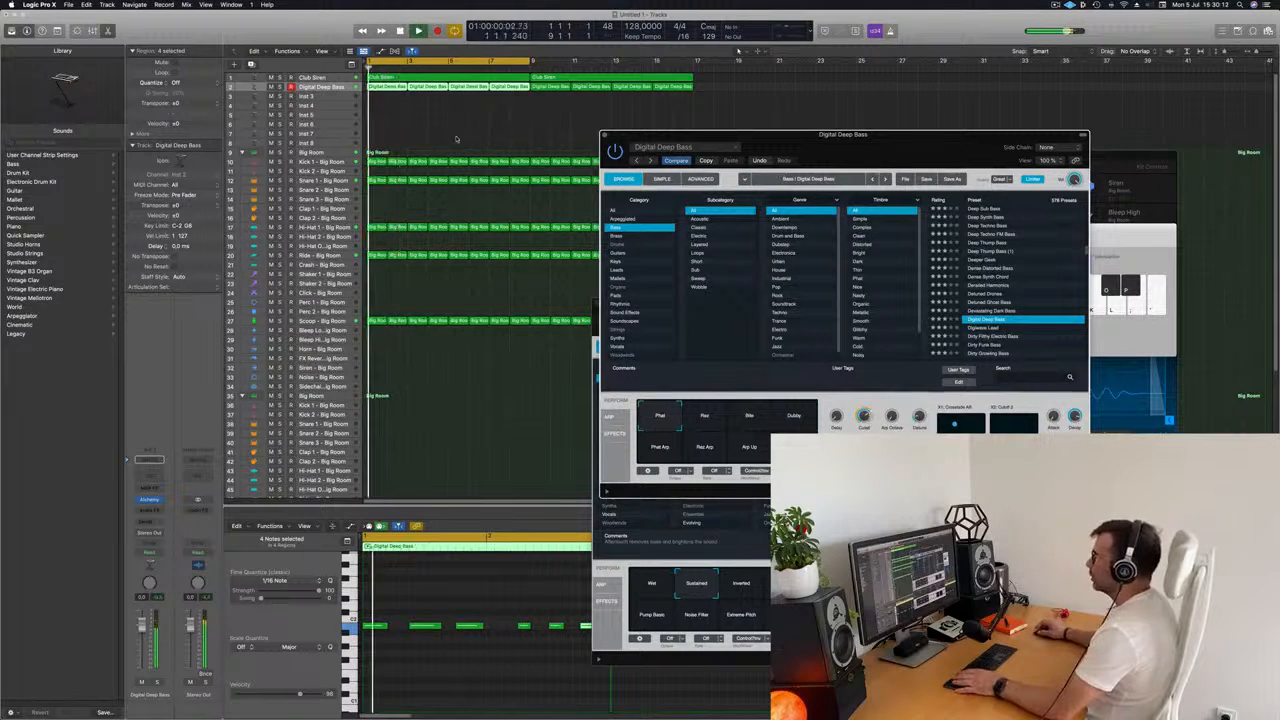
{"action": "left_click", "coordinate": [320, 88]}
{"action": "key", "text": "Return"}
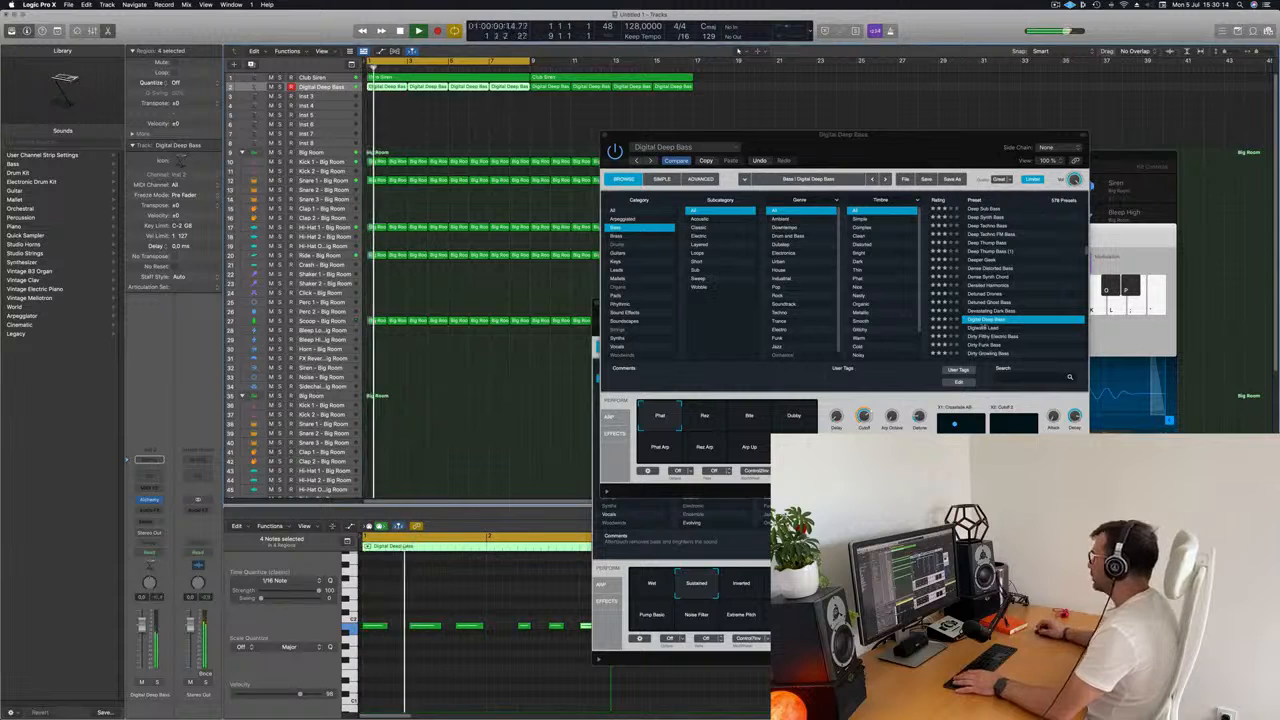
{"action": "left_click", "coordinate": [749, 416]}
{"action": "left_click", "coordinate": [793, 416]}
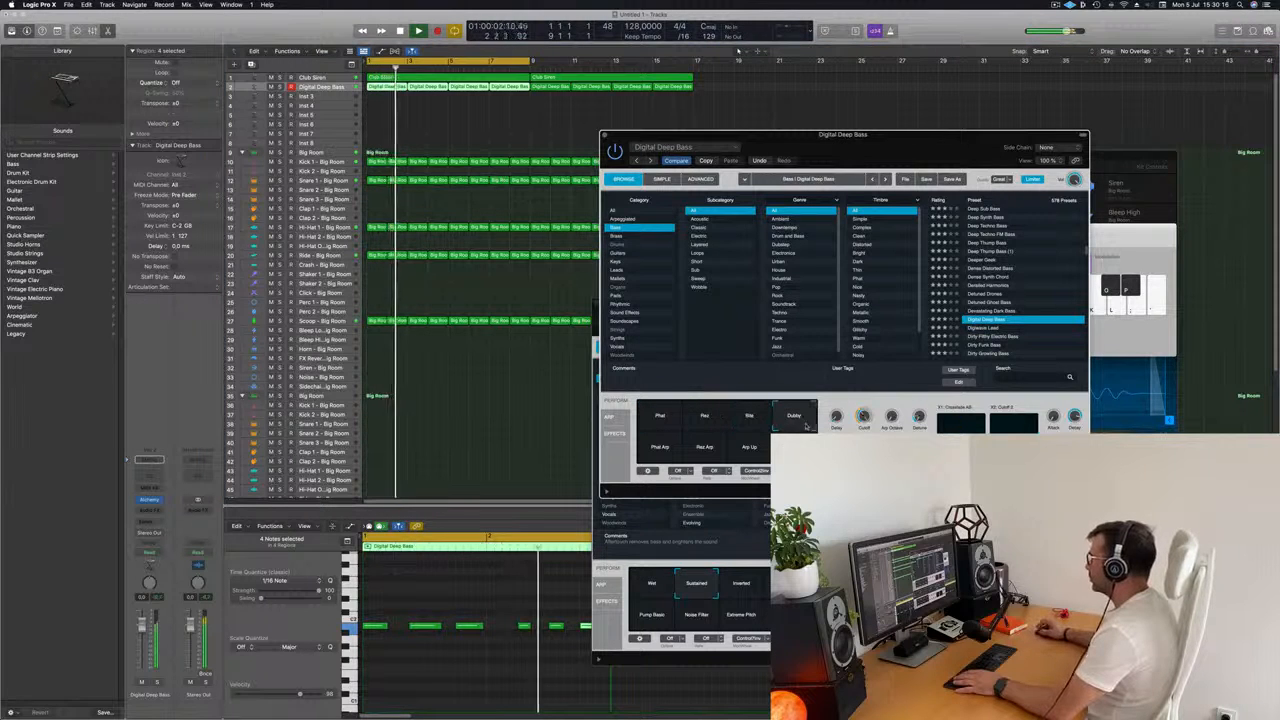
{"action": "key", "text": "Return"}
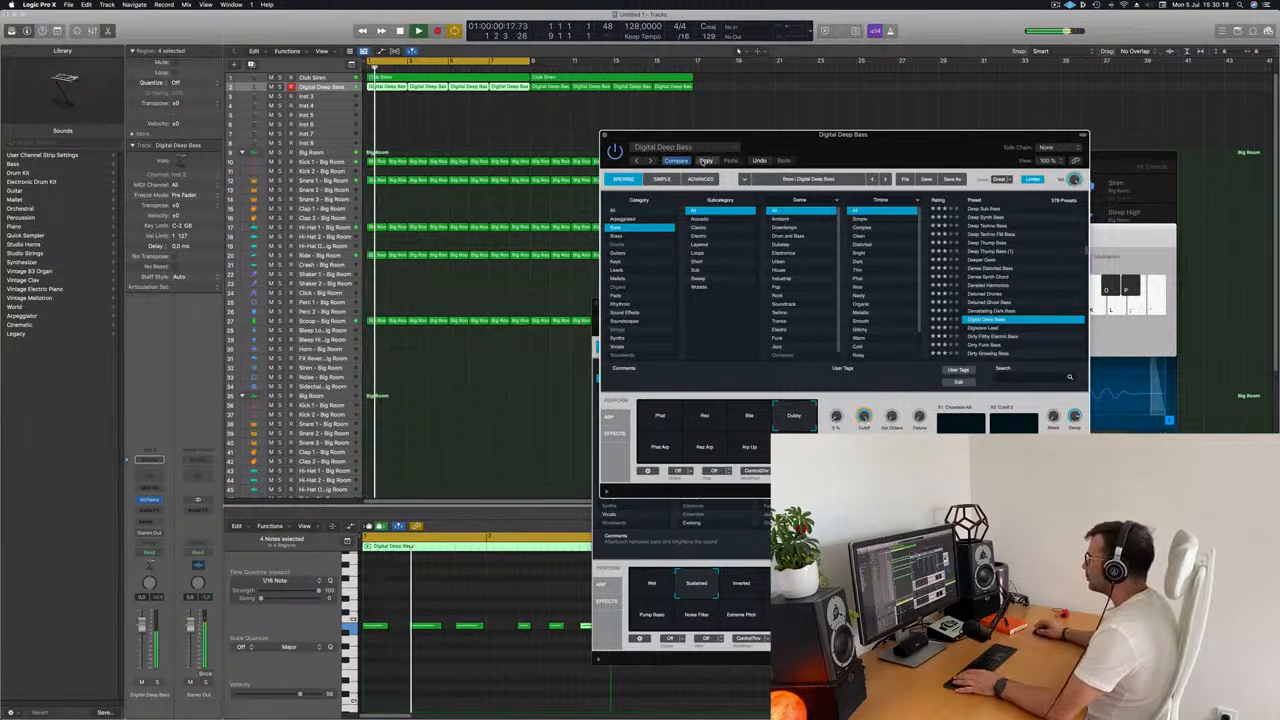
Audition bass presets from Digiwave Lead through Dirty Growling Bass and Dirty Wobble to Disturbed Drone, trying the latter's Darker snapshot.
{"action": "left_click", "coordinate": [973, 328]}
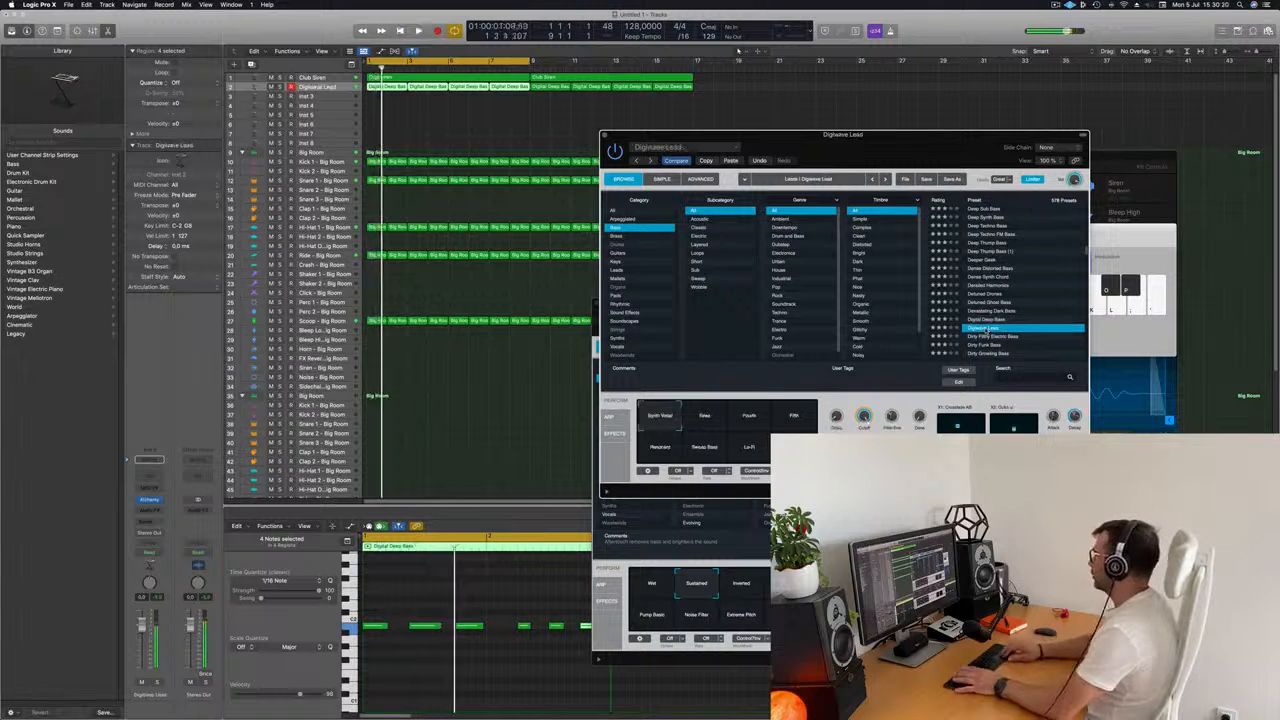
{"action": "key", "text": "Down"}
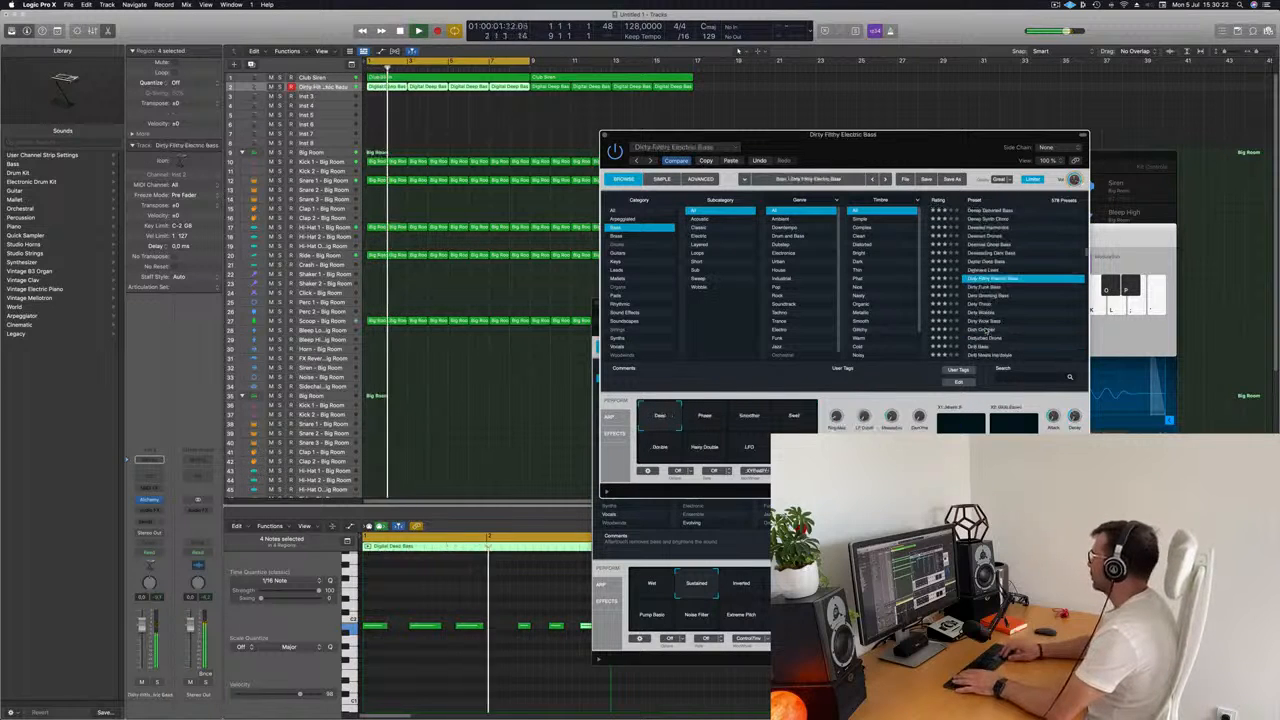
{"action": "key", "text": "Down"}
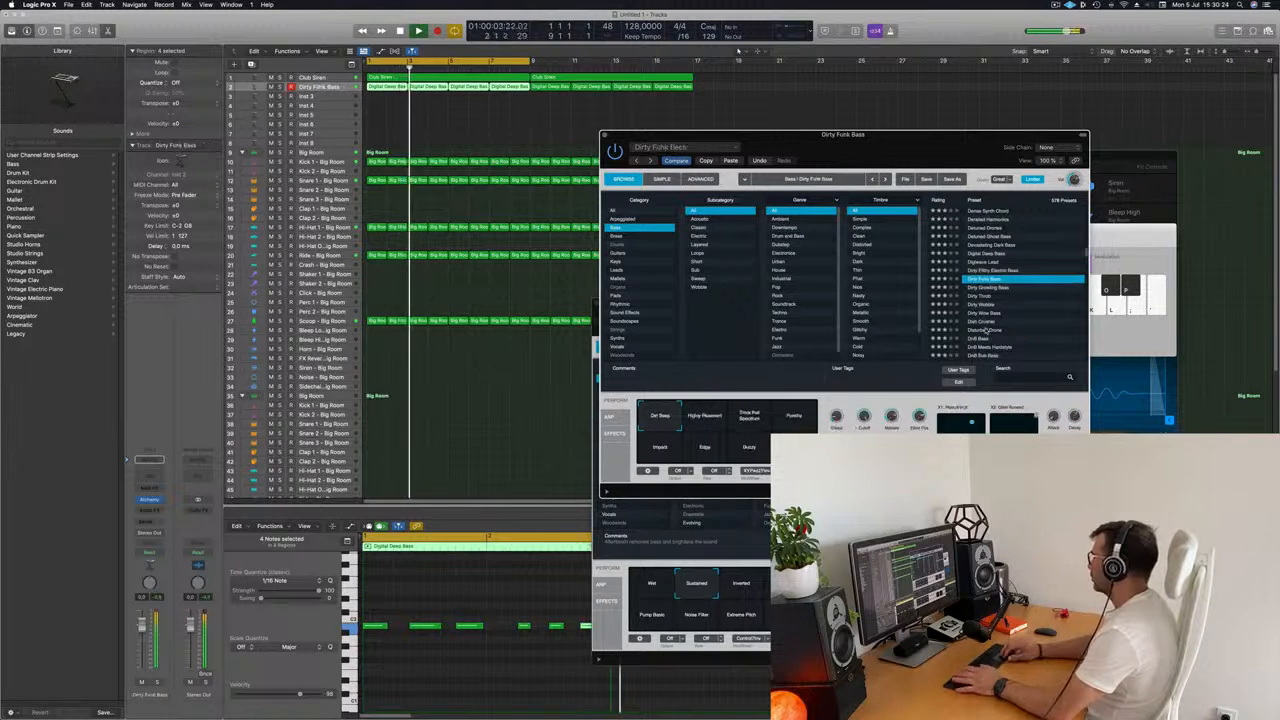
{"action": "key", "text": "Down"}
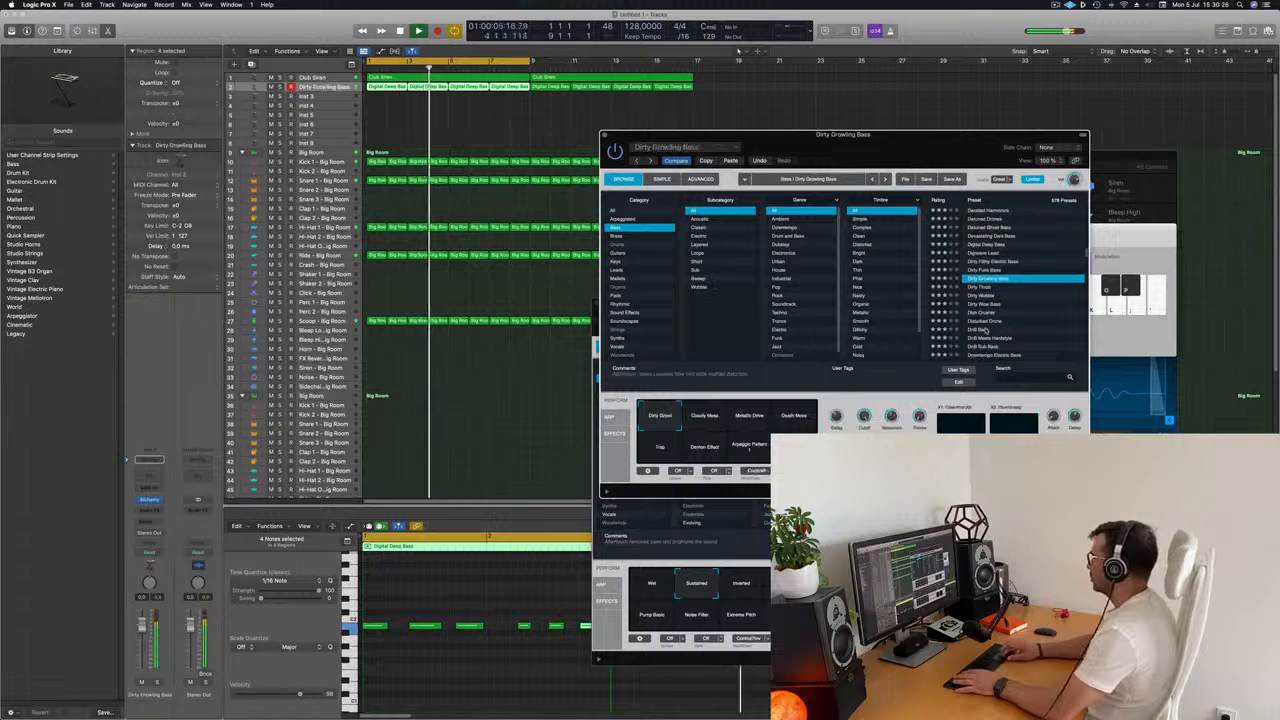
{"action": "key", "text": "Down"}
{"action": "key", "text": "Down"}
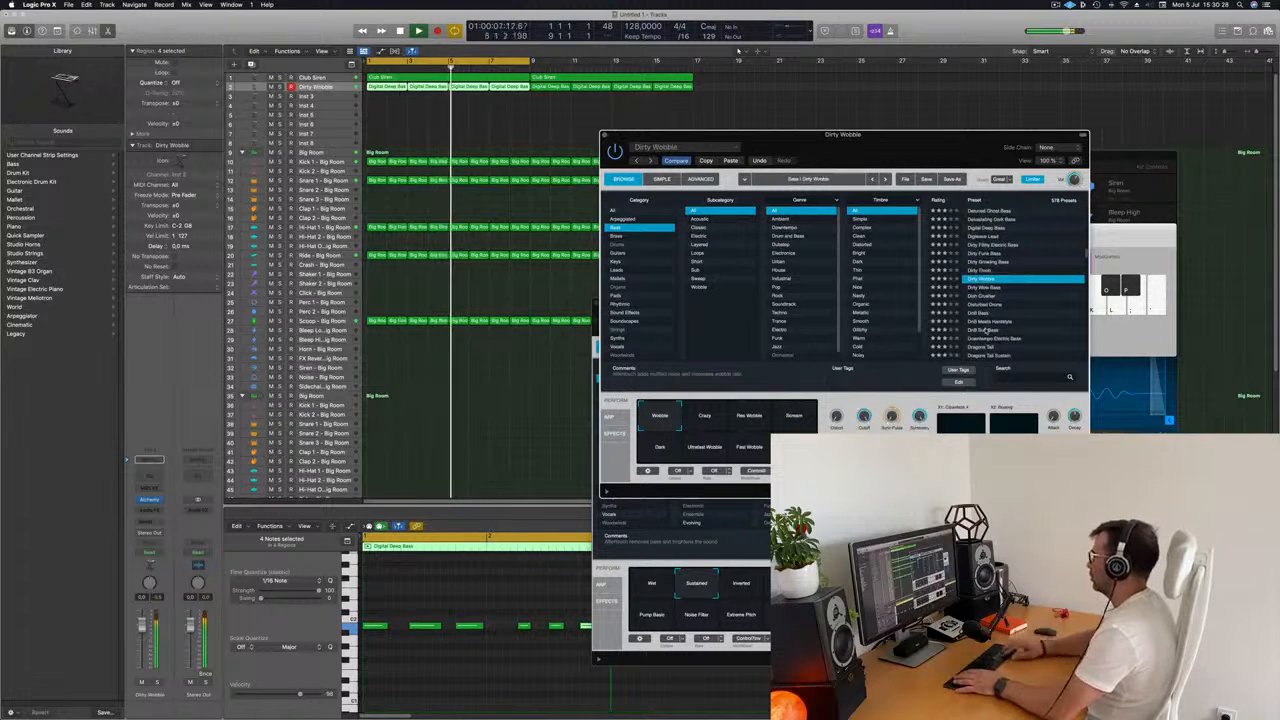
{"action": "key", "text": "Down"}
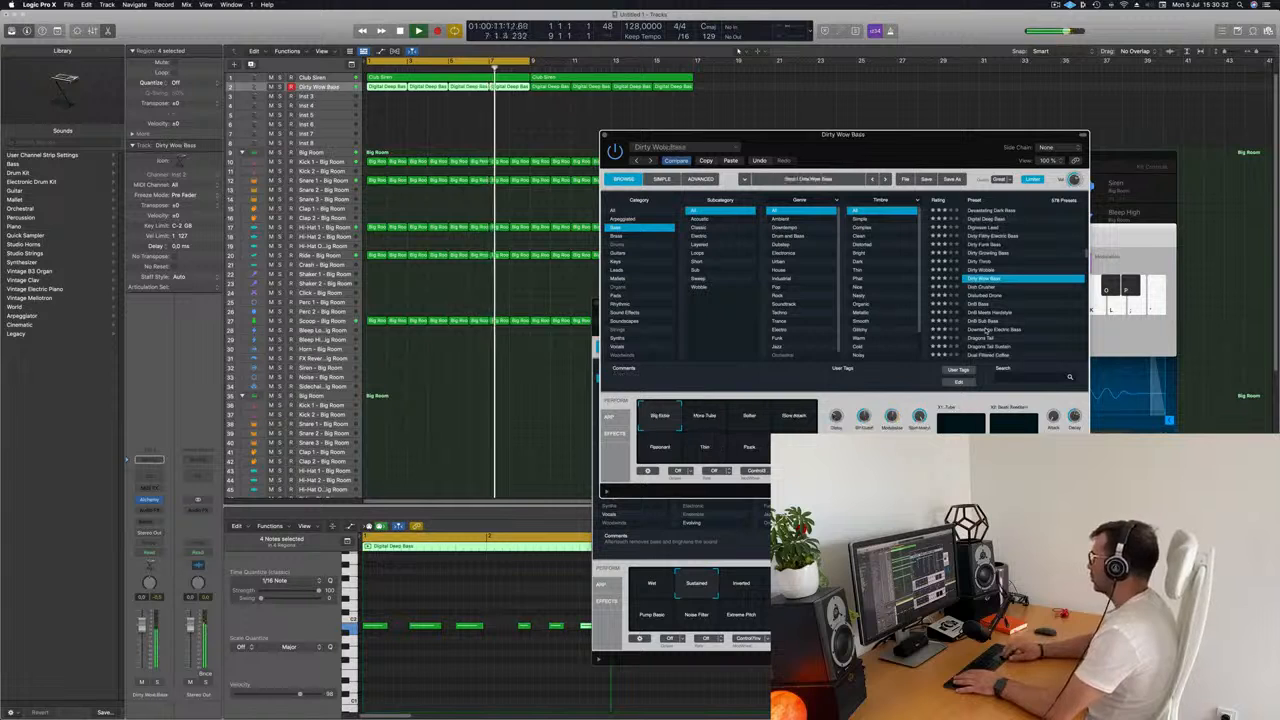
{"action": "key", "text": "Down"}
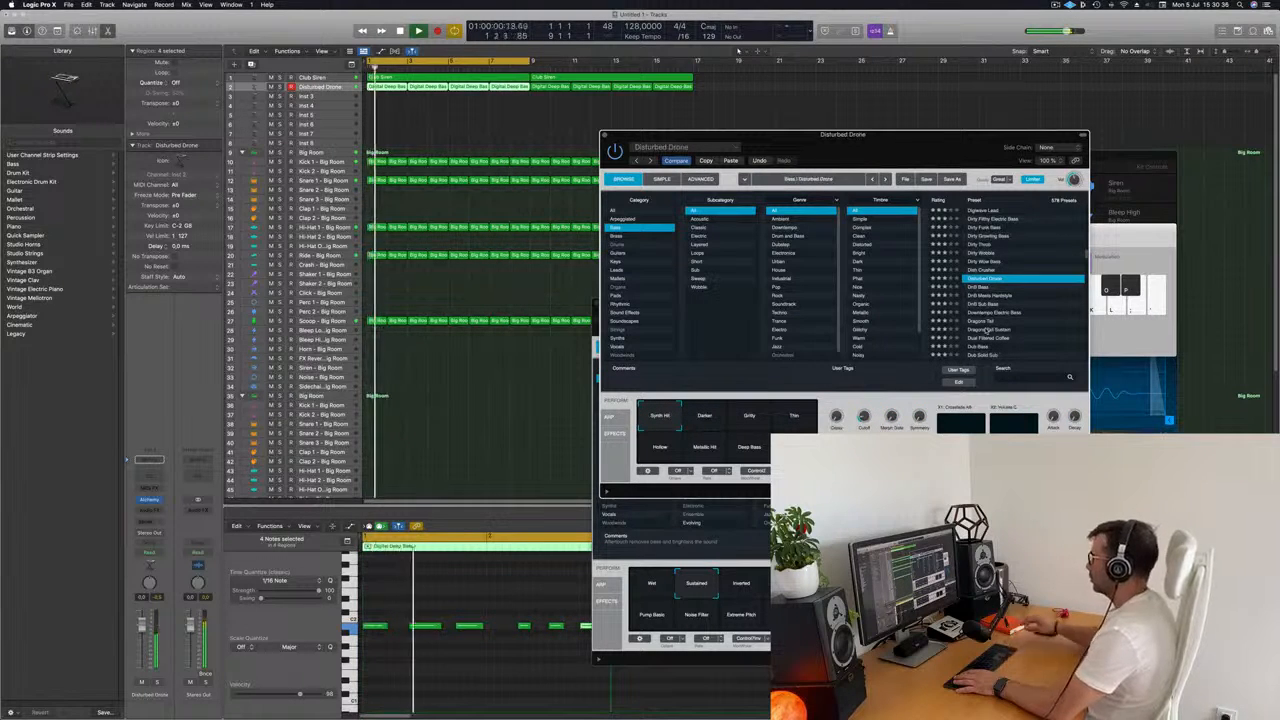
{"action": "left_click", "coordinate": [705, 417]}
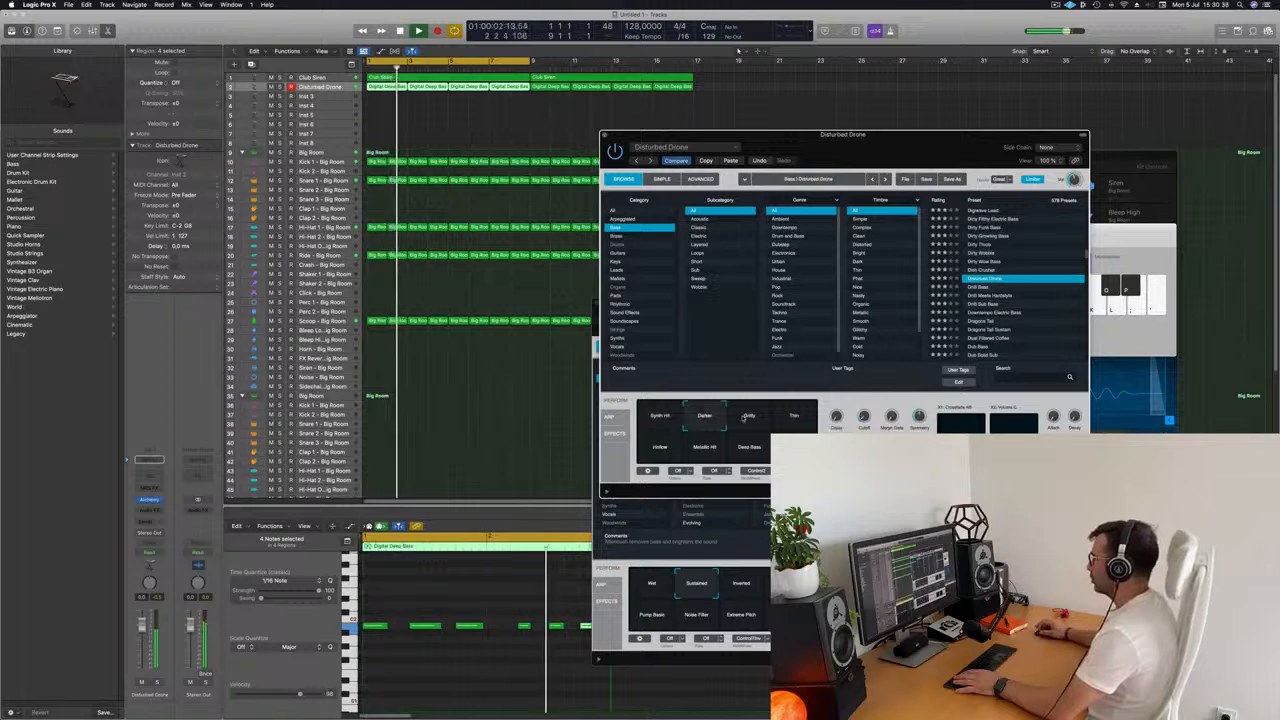
Audition the DnB Bass, DnB Sub Bass, Downtempo Electric Bass and Dragons Tail presets with the bass pattern.
{"action": "mouse_move", "coordinate": [790, 135]}
{"action": "left_mouse_down"}
{"action": "mouse_move", "coordinate": [576, 251]}
{"action": "mouse_move", "coordinate": [756, 110]}
{"action": "mouse_move", "coordinate": [774, 131]}
{"action": "left_mouse_up"}
{"action": "left_click", "coordinate": [961, 283]}
{"action": "left_click", "coordinate": [967, 300]}
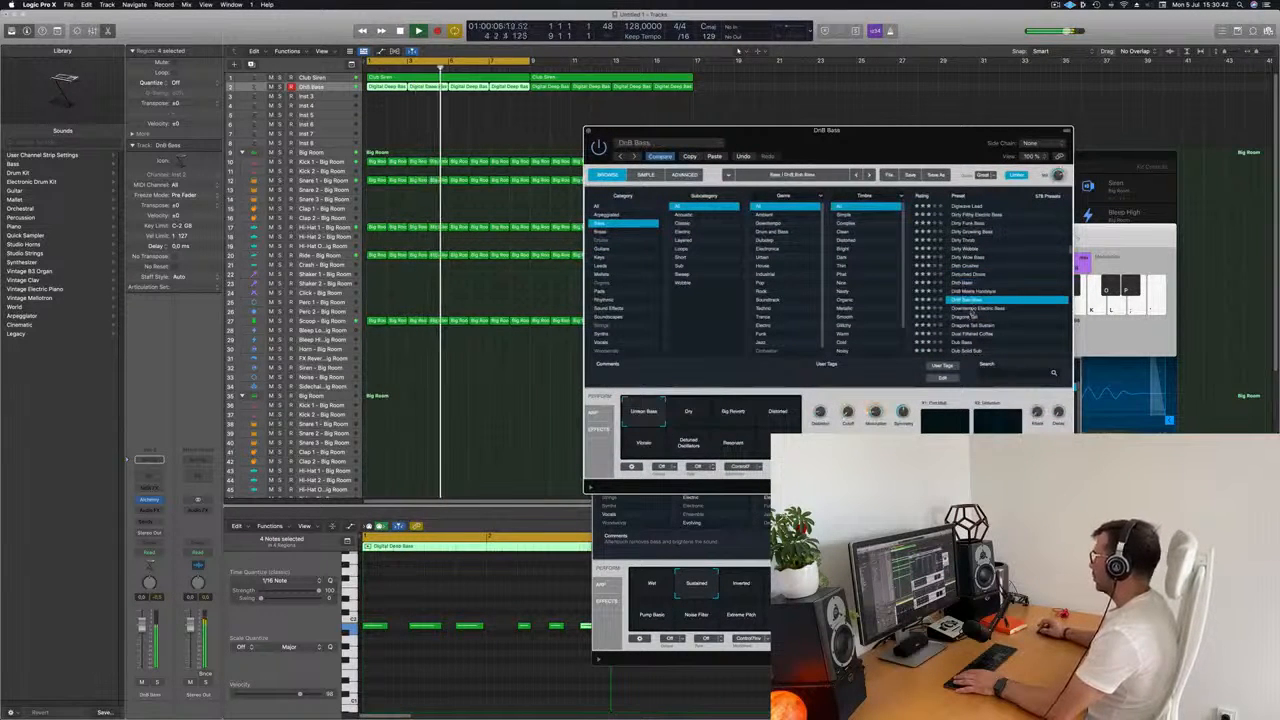
{"action": "left_click", "coordinate": [971, 309]}
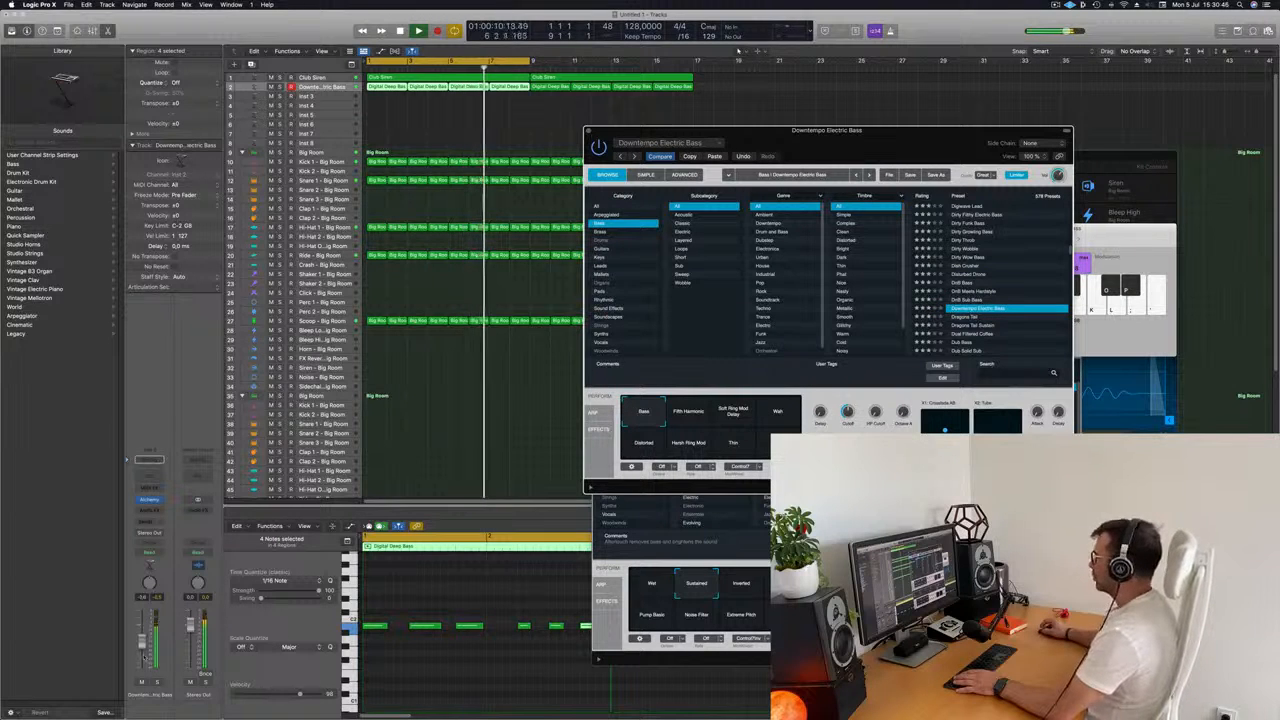
{"action": "left_click", "coordinate": [969, 320]}
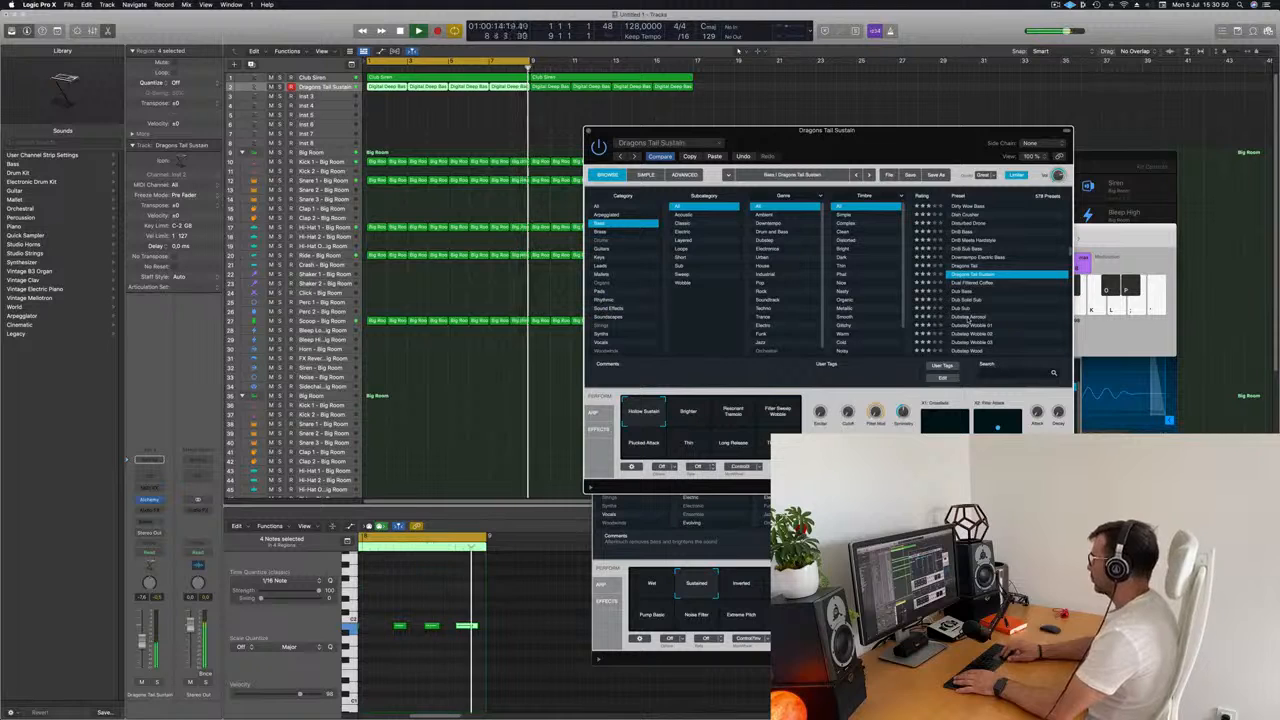
Step past Dual Filtered Coffee to load the Dub Bass preset, and play the pattern with its Saw On Top snapshot.
{"action": "key", "text": "Down"}
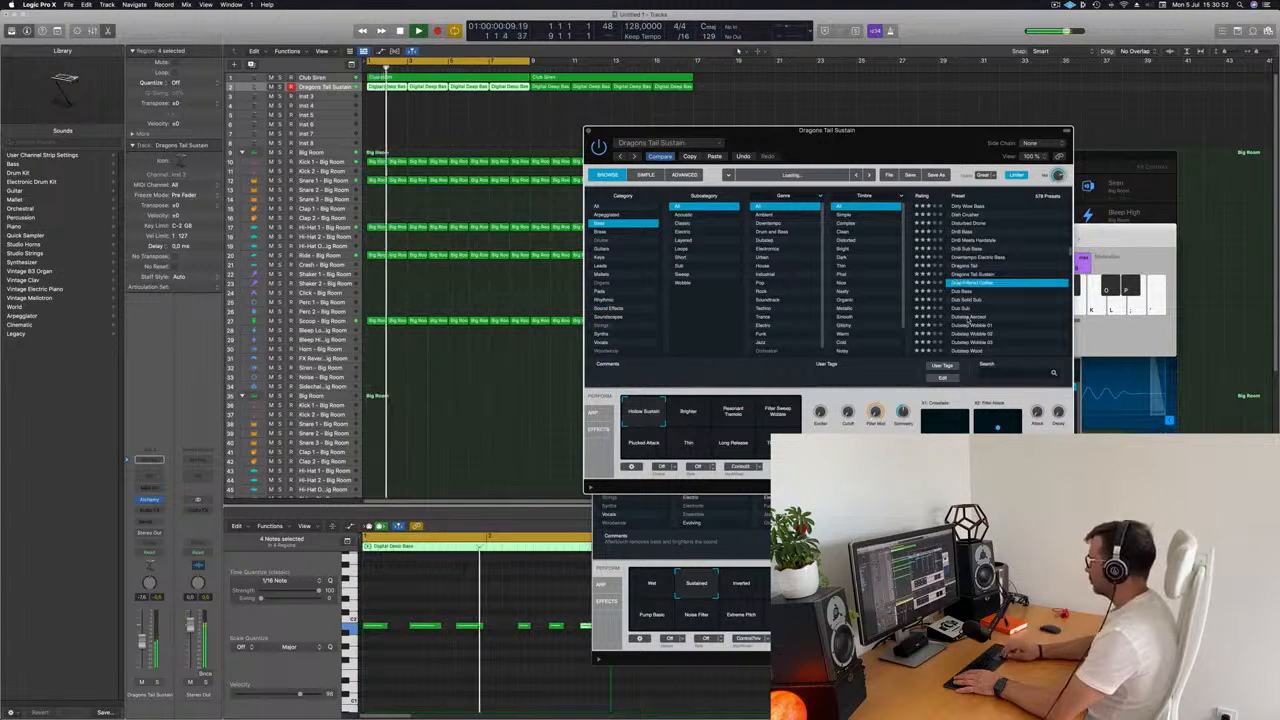
{"action": "key", "text": "Down"}
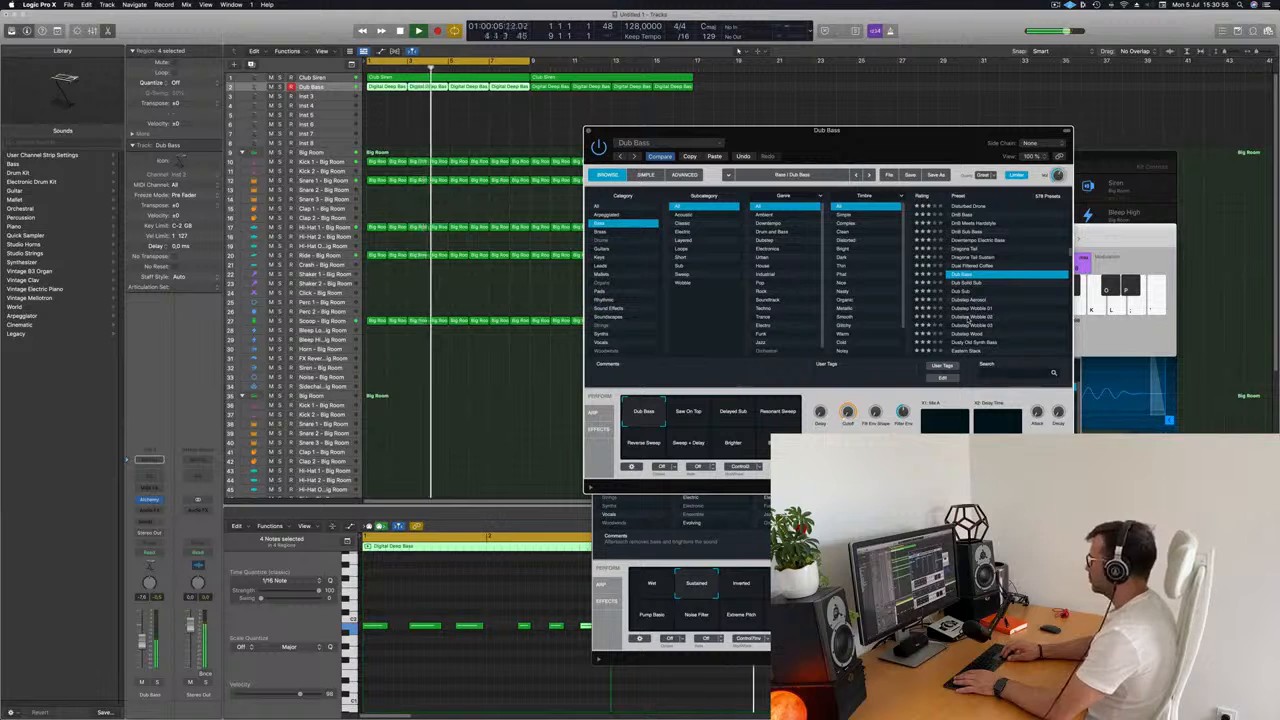
{"action": "key", "text": "space"}
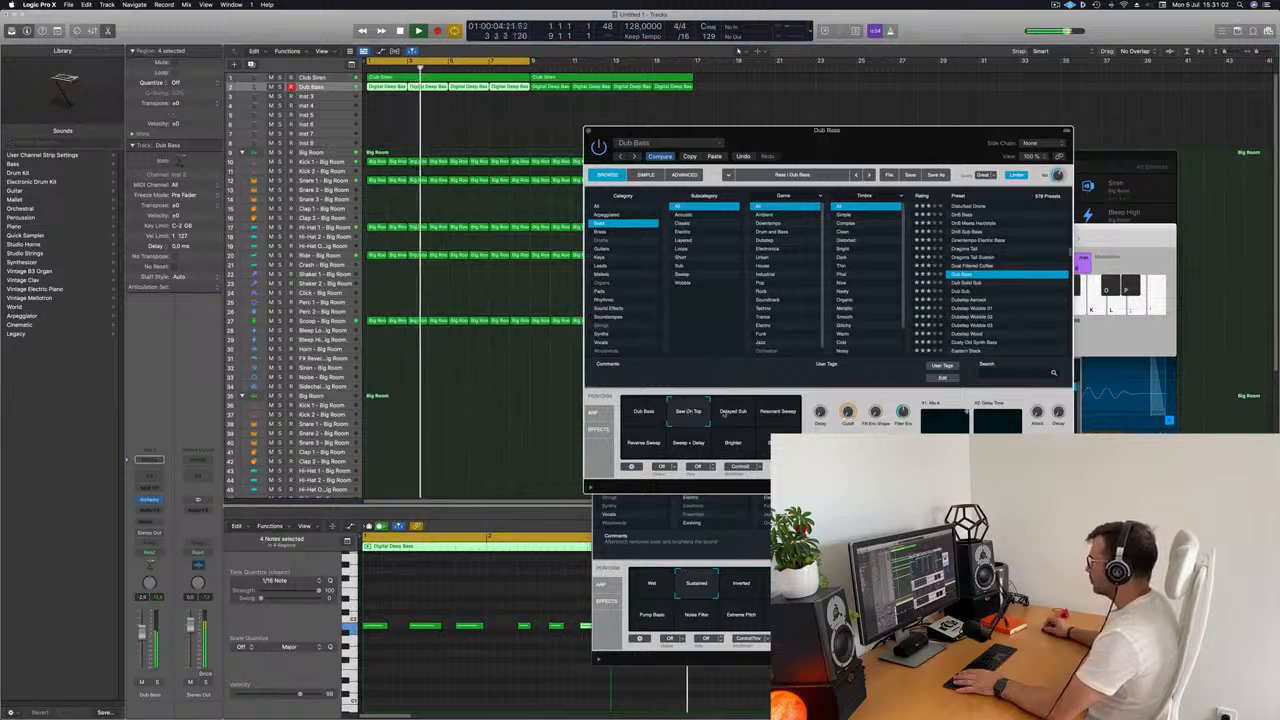
Compare the Dub Bass snapshots from Delayed Sub through Big Pluck against the playing pattern, settle on Dub Bass, and close the synth window.
{"action": "left_click", "coordinate": [748, 416]}
{"action": "left_click", "coordinate": [779, 416]}
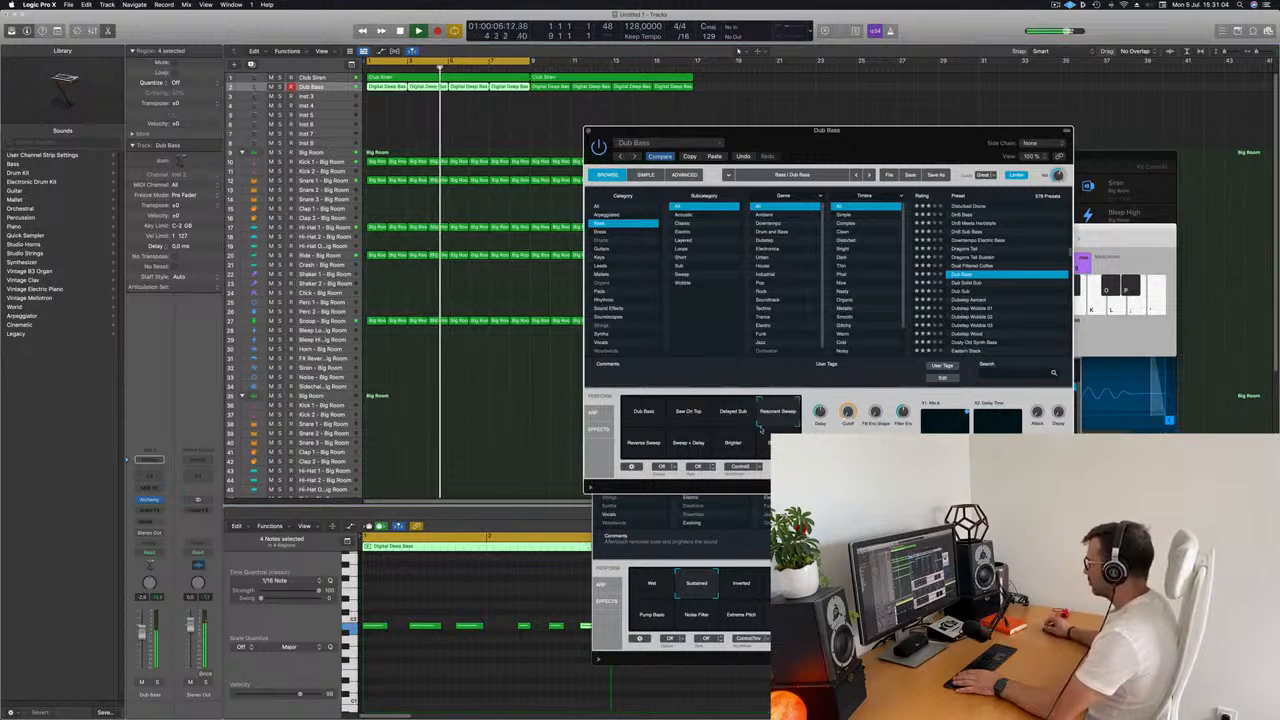
{"action": "left_click", "coordinate": [648, 446]}
{"action": "left_click", "coordinate": [693, 446]}
{"action": "left_click", "coordinate": [735, 444]}
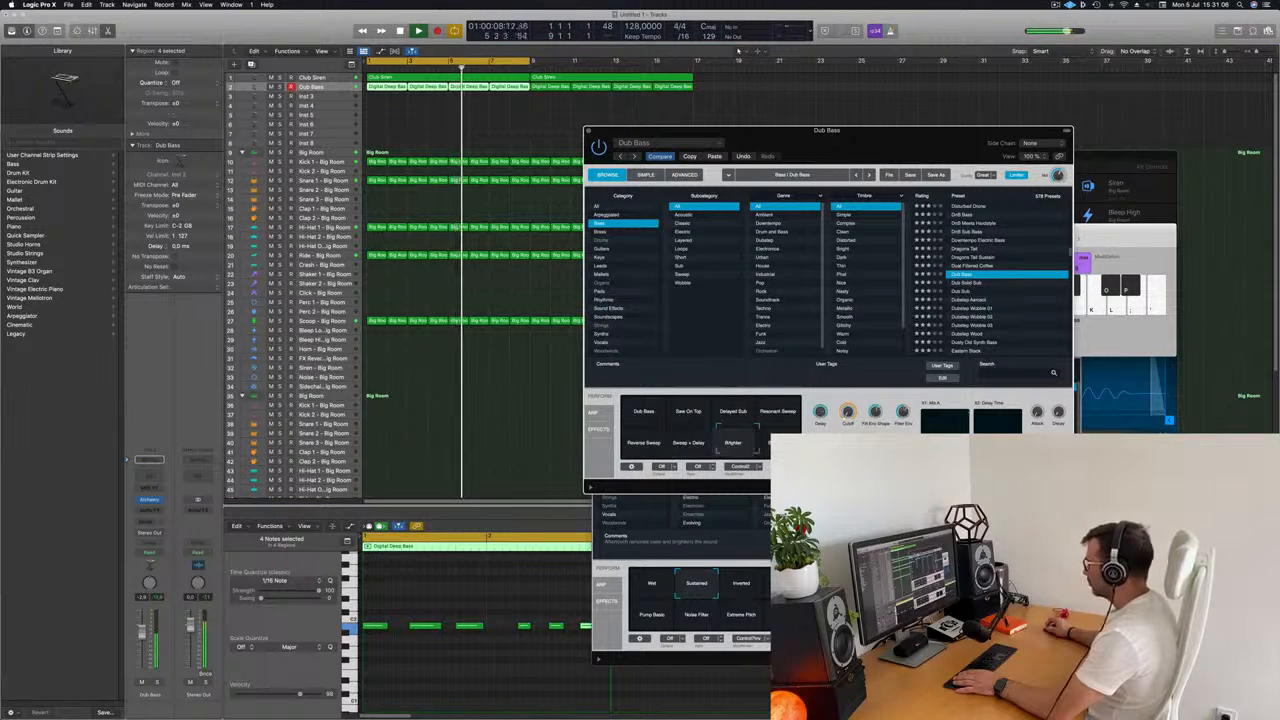
{"action": "left_click", "coordinate": [770, 441]}
{"action": "left_click", "coordinate": [647, 411]}
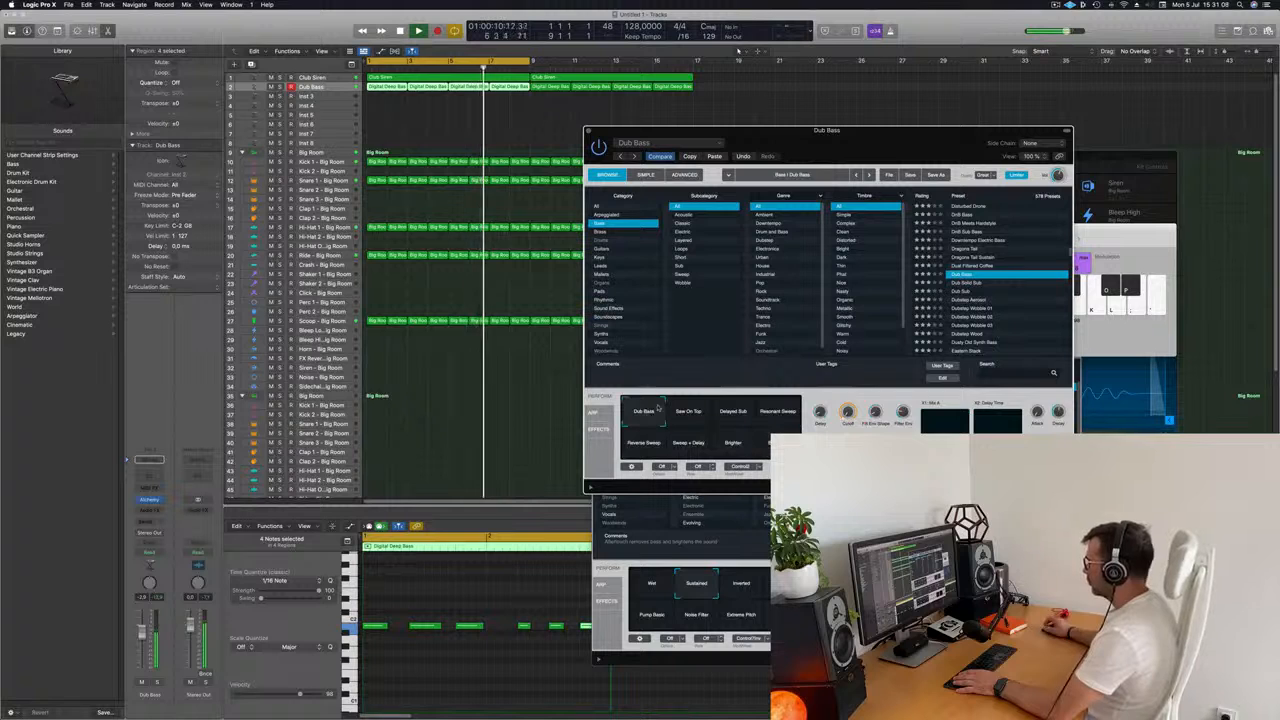
{"action": "left_click_drag", "start_coordinate": [825, 165], "coordinate": [779, 175]}
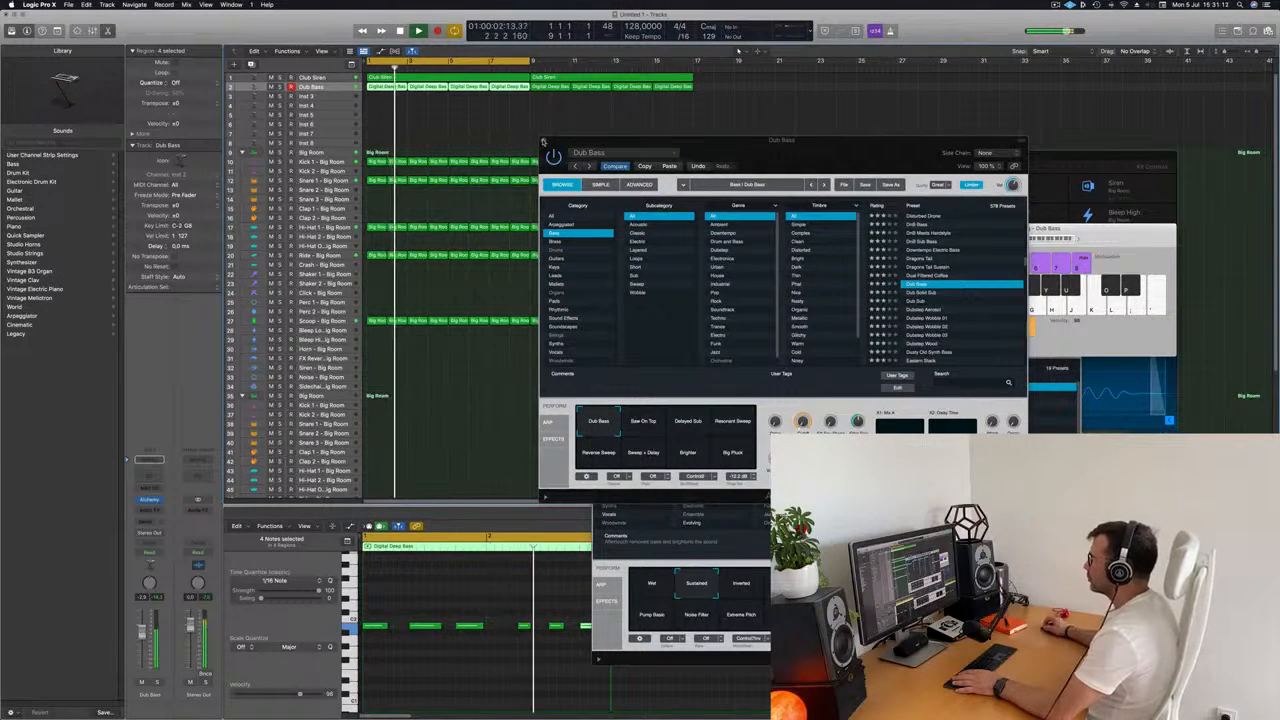
{"action": "left_click", "coordinate": [543, 141]}
{"action": "left_click", "coordinate": [477, 144]}
Replace the second Big Room drum kit, below the main drum tracks, with the Deep Tech kit.
{"action": "scroll", "coordinate": [433, 396], "scroll_direction": "down", "scroll_amount": 1}
{"action": "scroll", "coordinate": [433, 396], "scroll_direction": "down", "scroll_amount": 1}
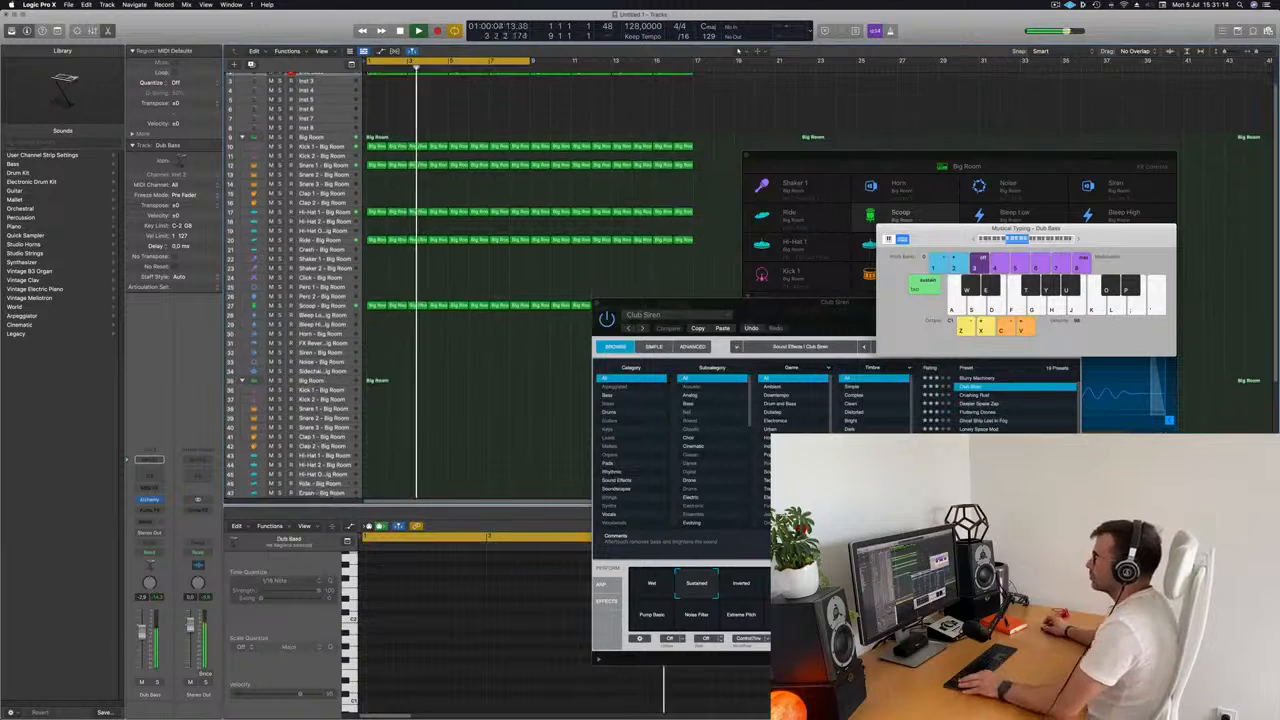
{"action": "scroll", "coordinate": [460, 314], "scroll_direction": "down", "scroll_amount": 3}
{"action": "scroll", "coordinate": [457, 326], "scroll_direction": "up", "scroll_amount": 1}
{"action": "scroll", "coordinate": [456, 325], "scroll_direction": "down", "scroll_amount": 1}
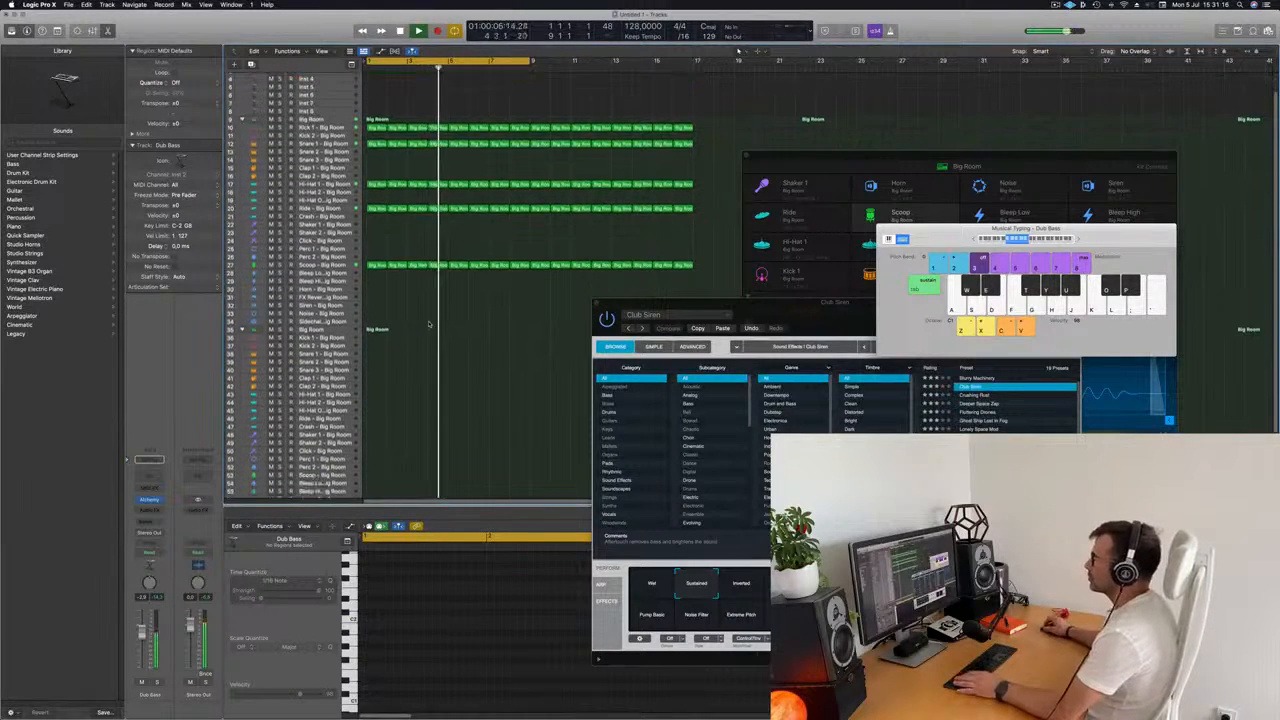
{"action": "key", "text": "Return"}
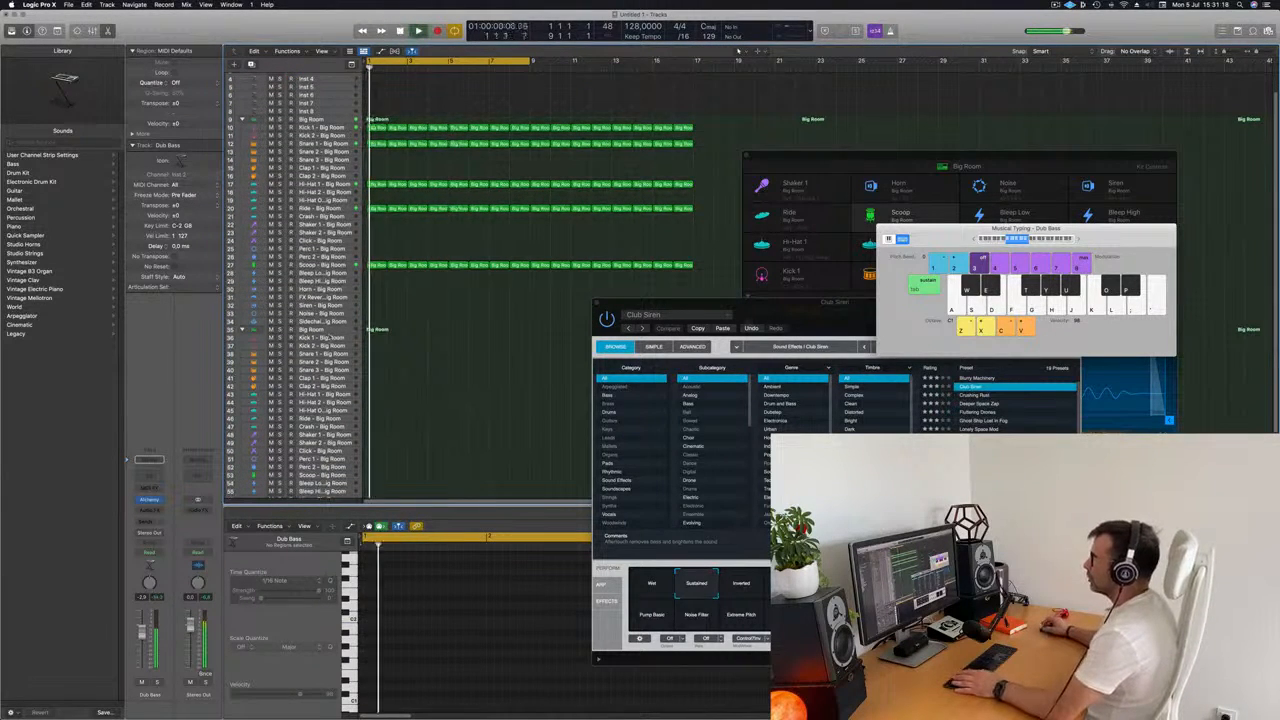
{"action": "left_click", "coordinate": [310, 329]}
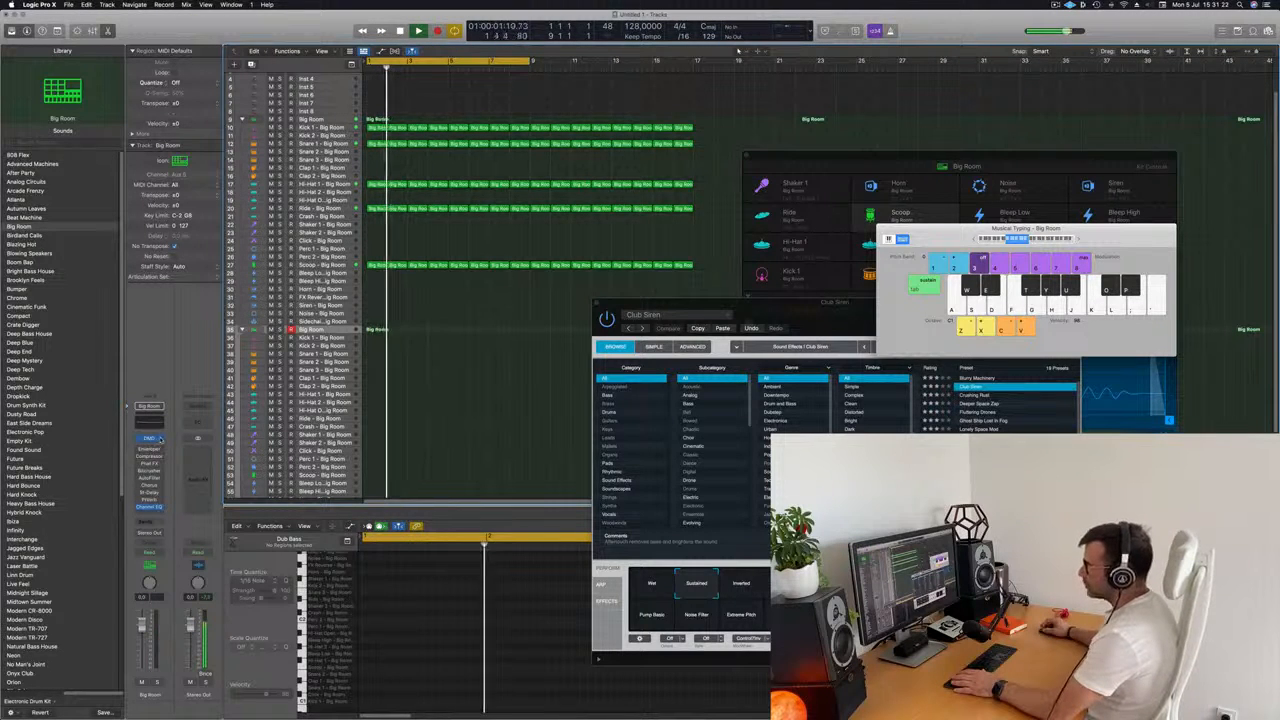
{"action": "left_click", "coordinate": [20, 369]}
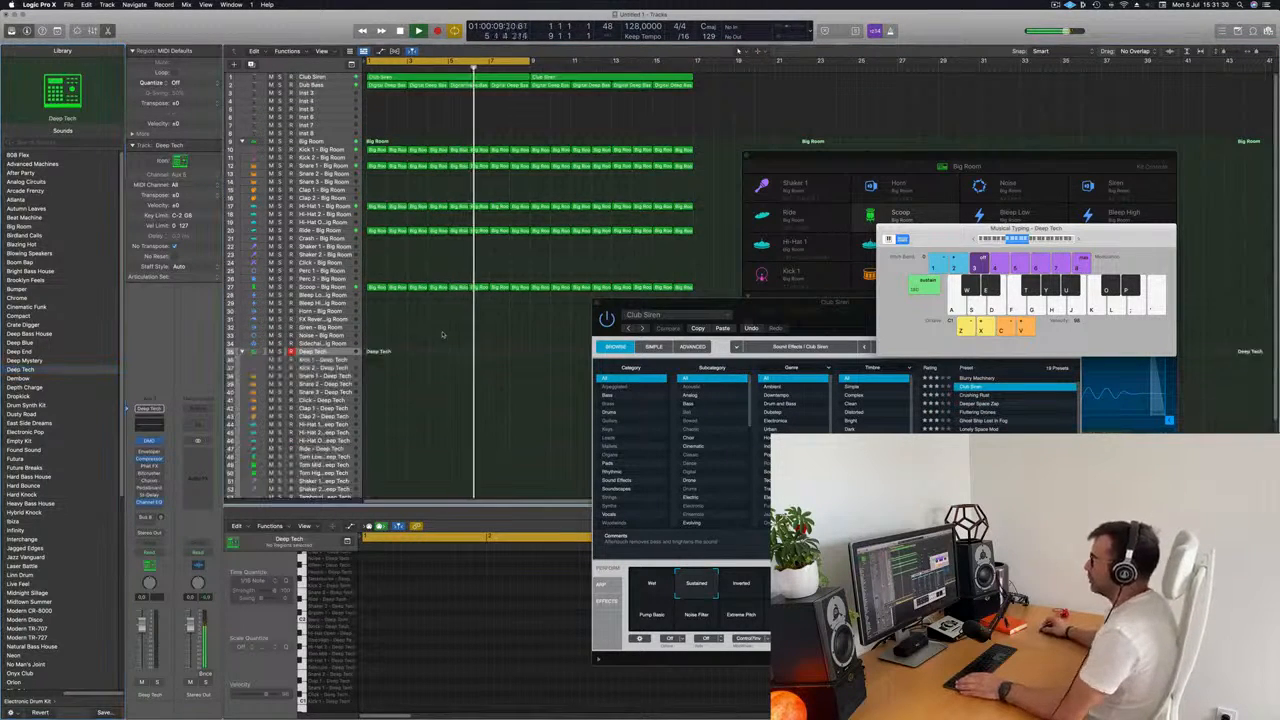
Try the first Kick 1 region on the Boop - Deep Tech track, raising its notes about an octave and shifting them later.
{"action": "left_click_drag", "start_coordinate": [377, 116], "coordinate": [375, 482]}
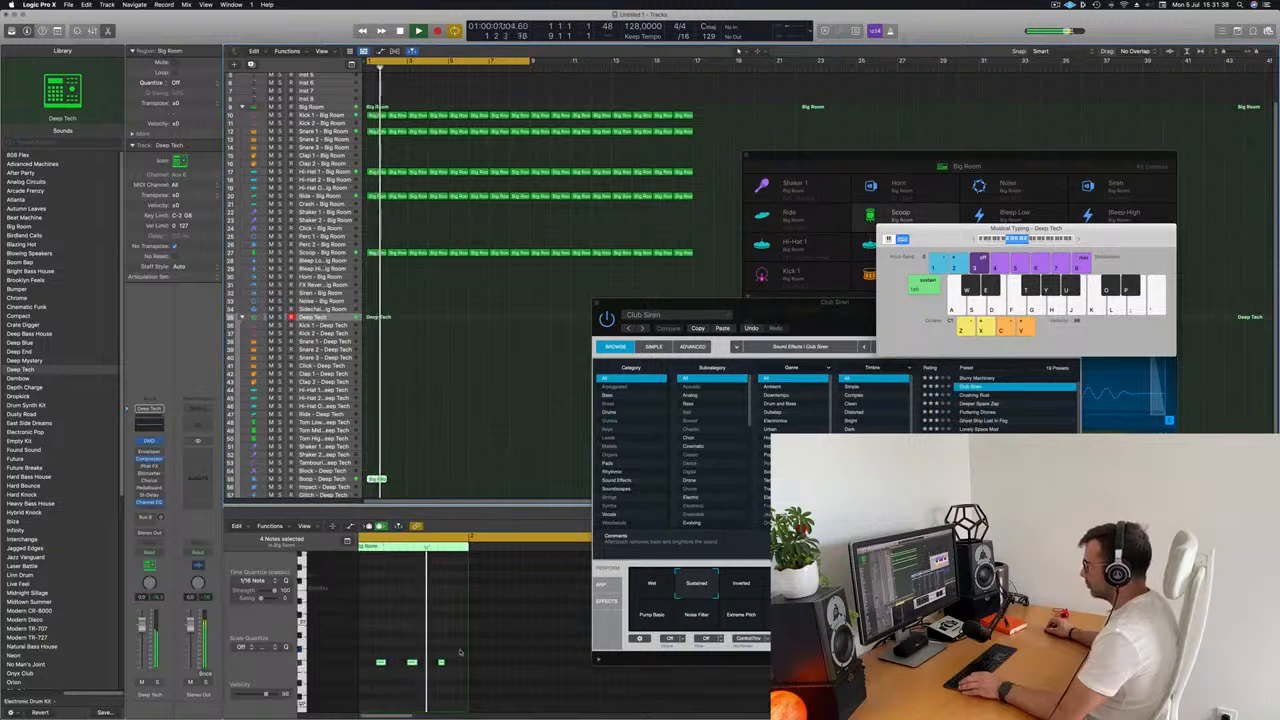
{"action": "left_click_drag", "start_coordinate": [464, 645], "coordinate": [353, 686]}
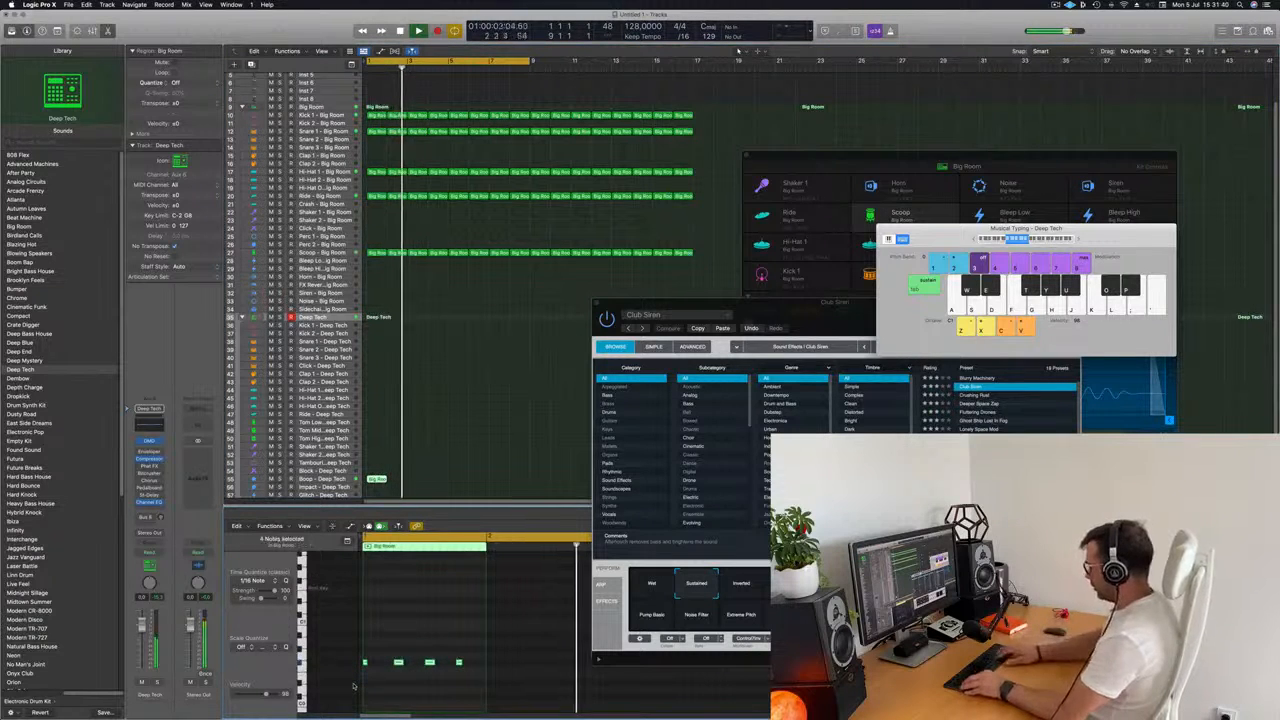
{"action": "key", "text": "alt+shift+Up"}
{"action": "key", "text": "alt+Right"}
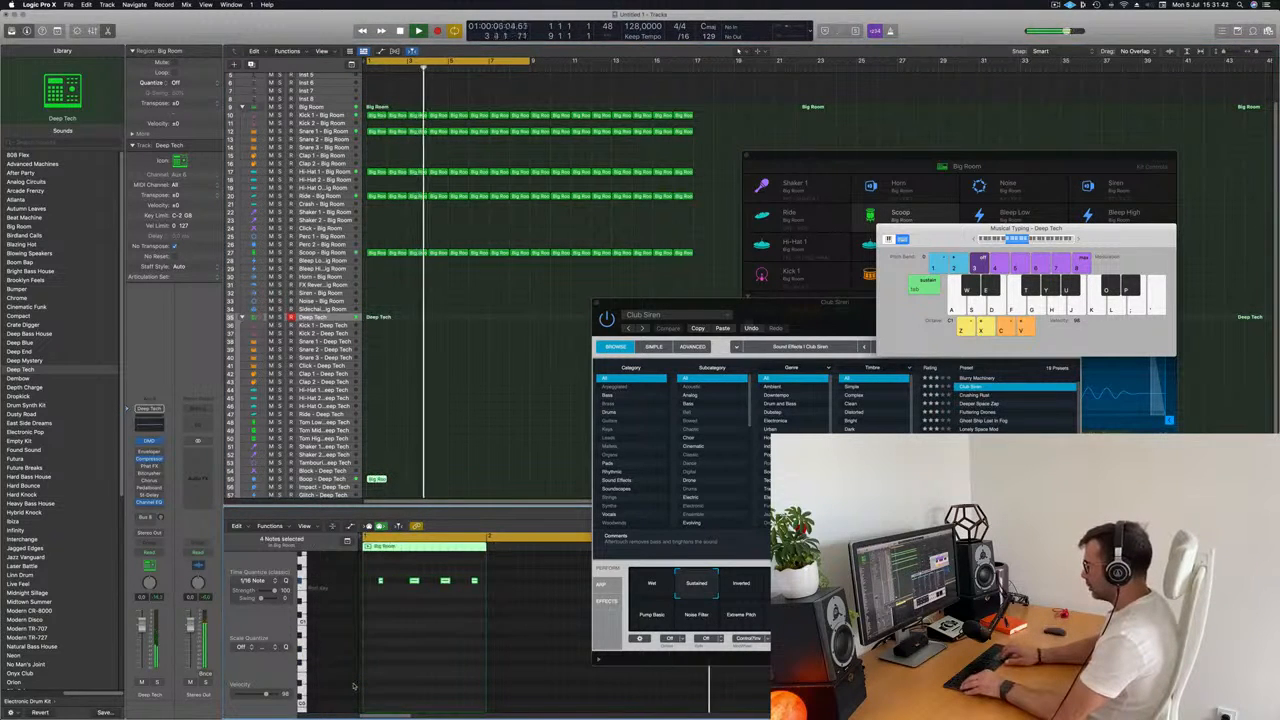
{"action": "key", "text": "alt+Left"}
{"action": "key", "text": "alt+Down"}
{"action": "key", "text": "Return"}
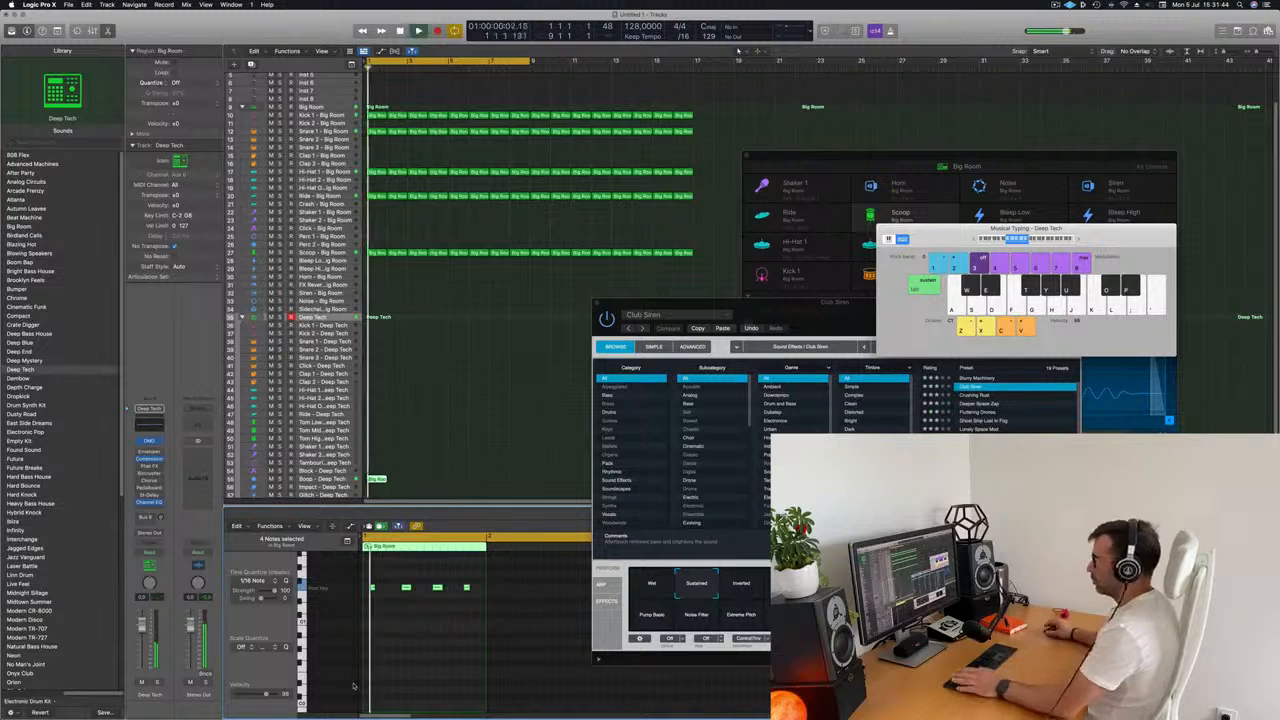
Listen to the Boop - Deep Tech track, then undo its note changes and the placement of the kick region.
{"action": "scroll", "coordinate": [408, 452], "scroll_direction": "down", "scroll_amount": 1}
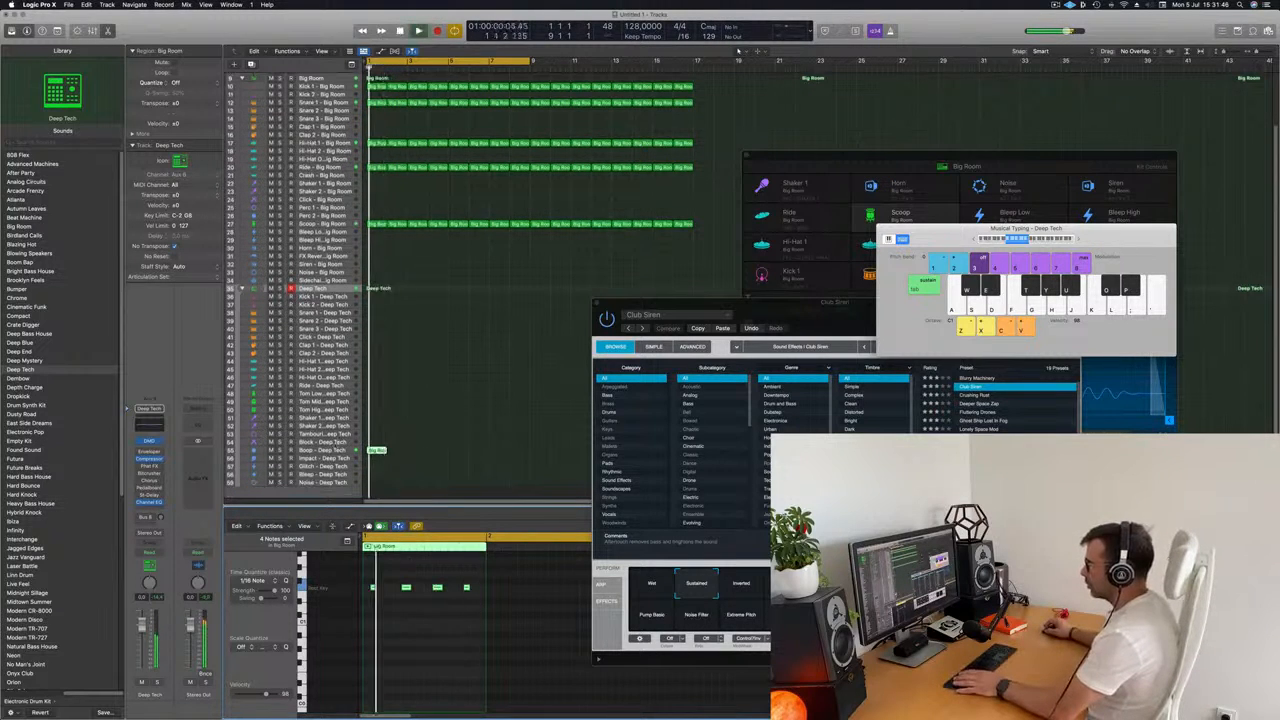
{"action": "left_click", "coordinate": [408, 452]}
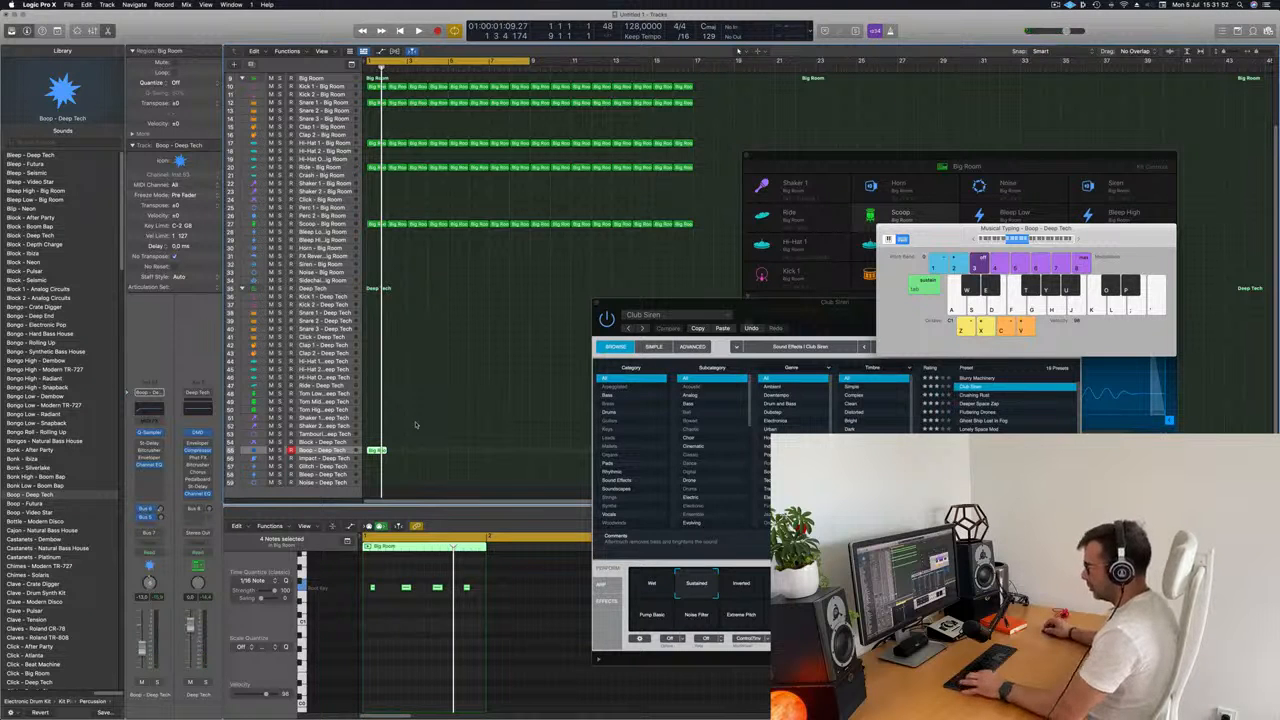
{"action": "key", "text": "alt+Up"}
{"action": "key", "text": "alt+Left"}
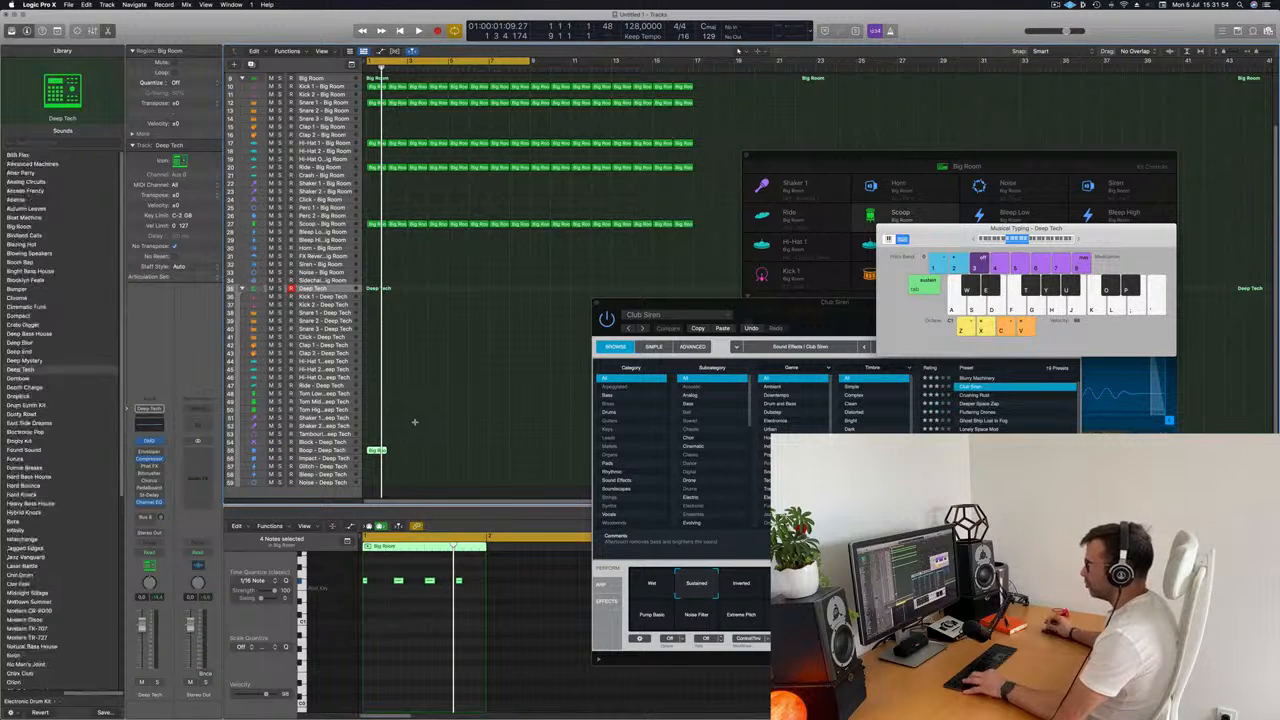
{"action": "key", "text": "super+z"}
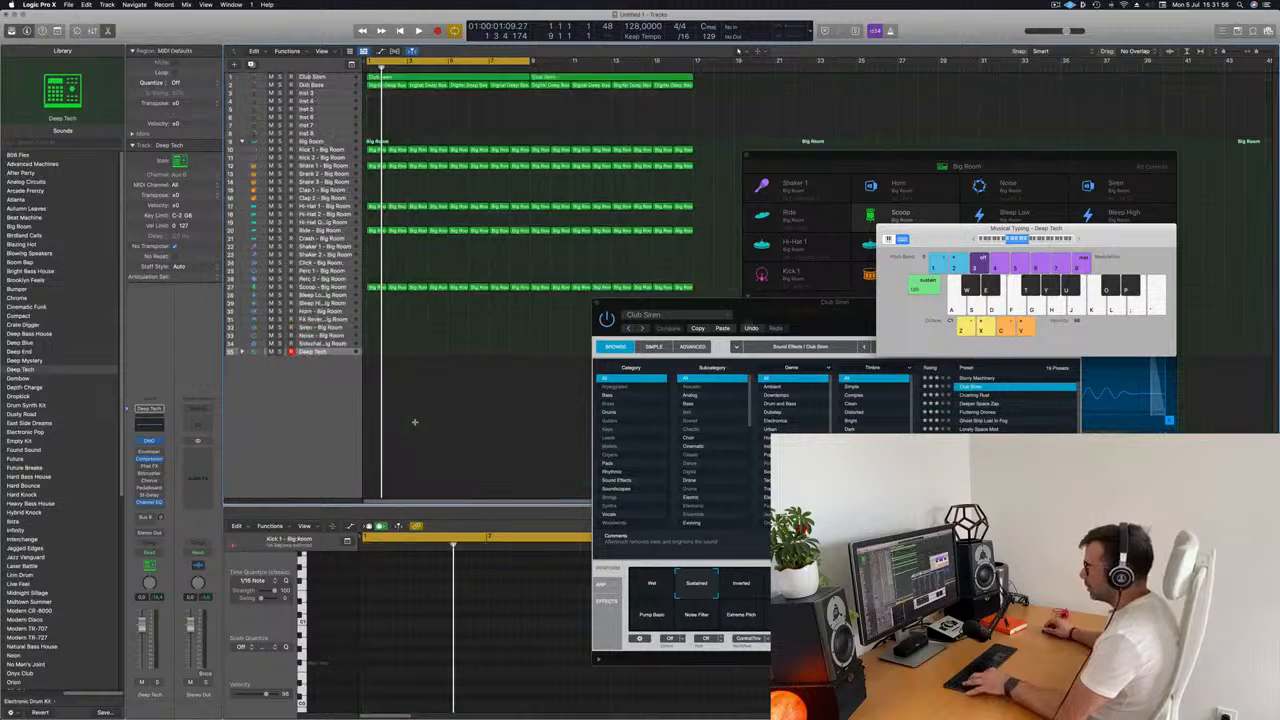
Expand the Deep Tech kit and move the first Kick 1 - Big Room region onto the Block - Deep Tech track.
{"action": "left_click", "coordinate": [242, 354]}
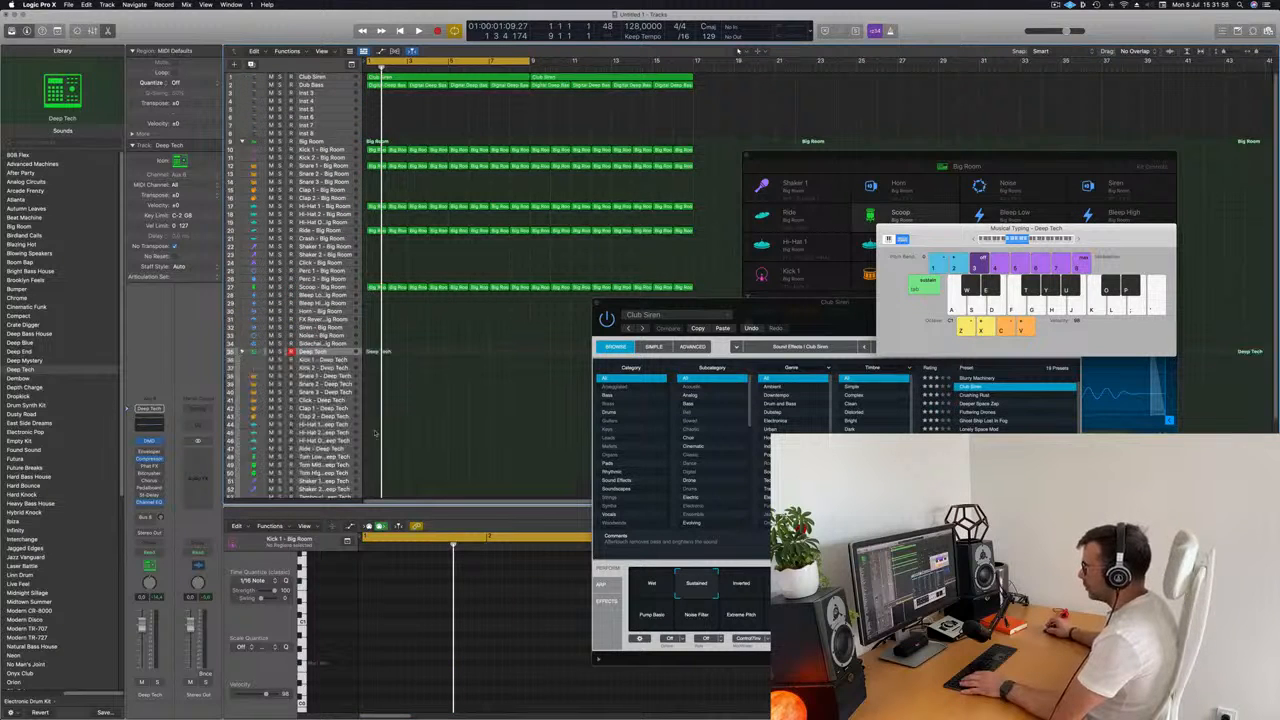
{"action": "scroll", "coordinate": [361, 432], "scroll_direction": "down", "scroll_amount": 5}
{"action": "scroll", "coordinate": [361, 433], "scroll_direction": "down", "scroll_amount": 1}
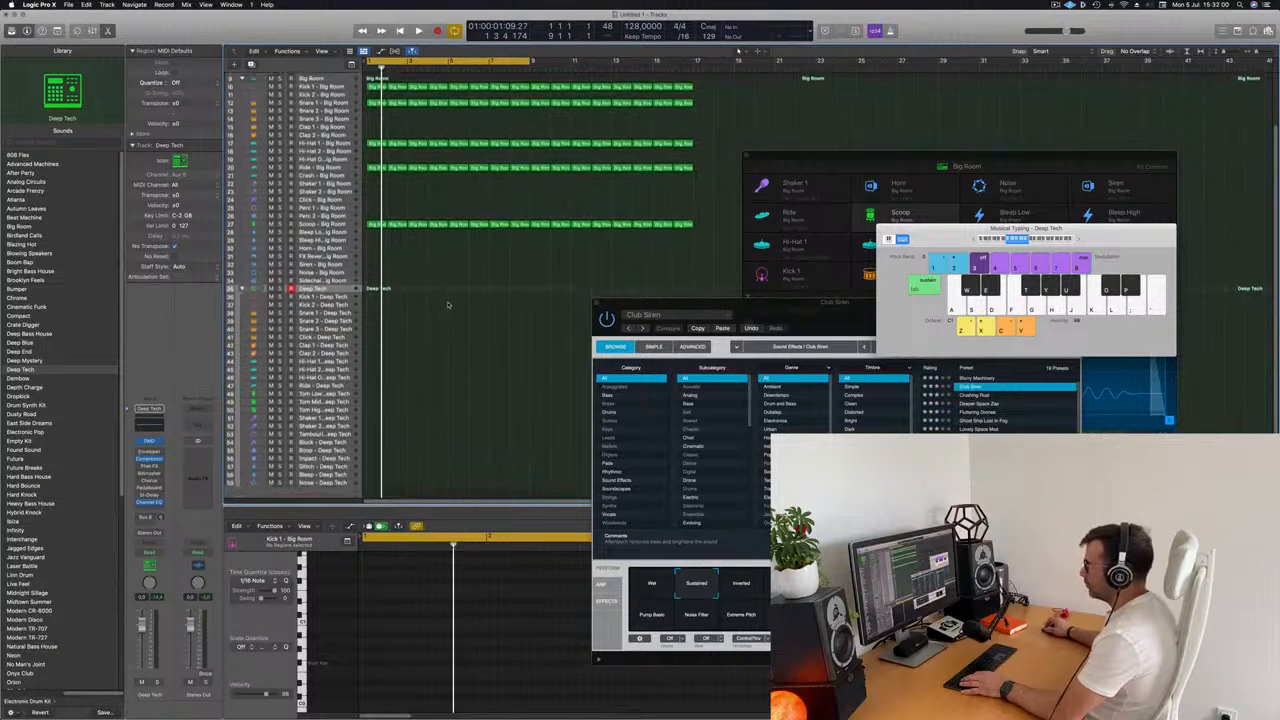
{"action": "left_click", "coordinate": [371, 225]}
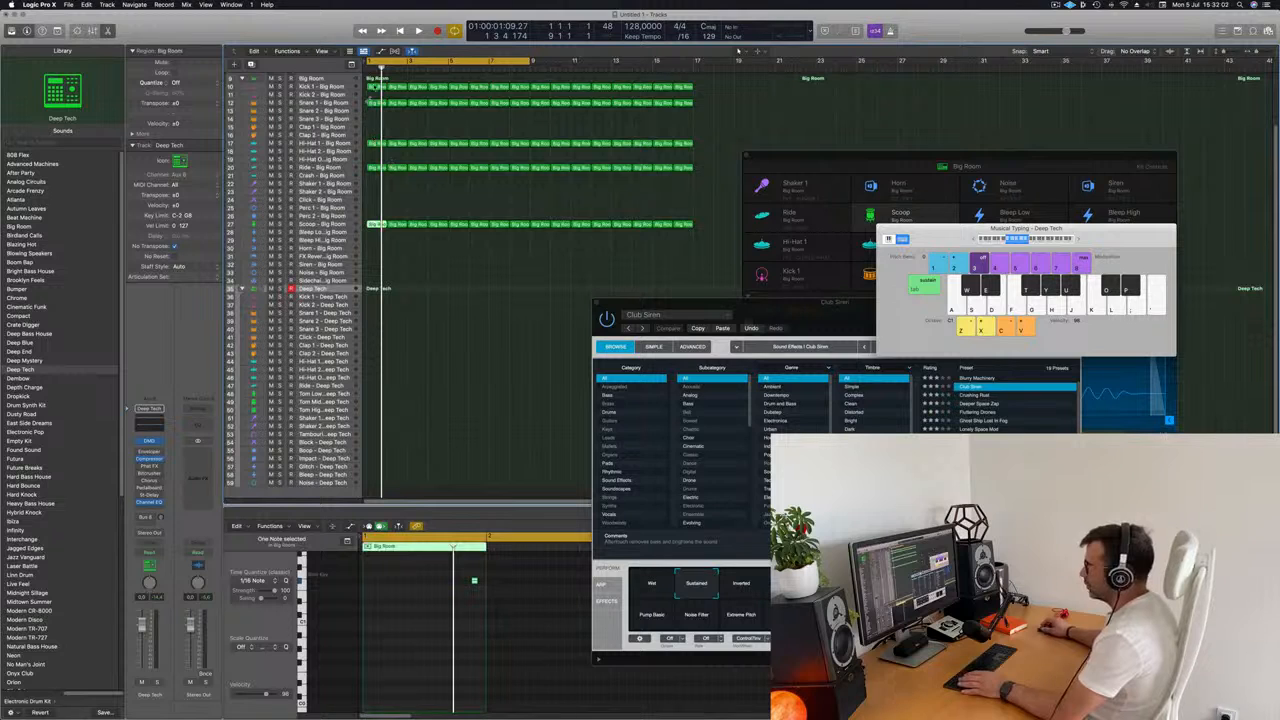
{"action": "left_click", "coordinate": [375, 86]}
{"action": "left_click", "coordinate": [375, 87]}
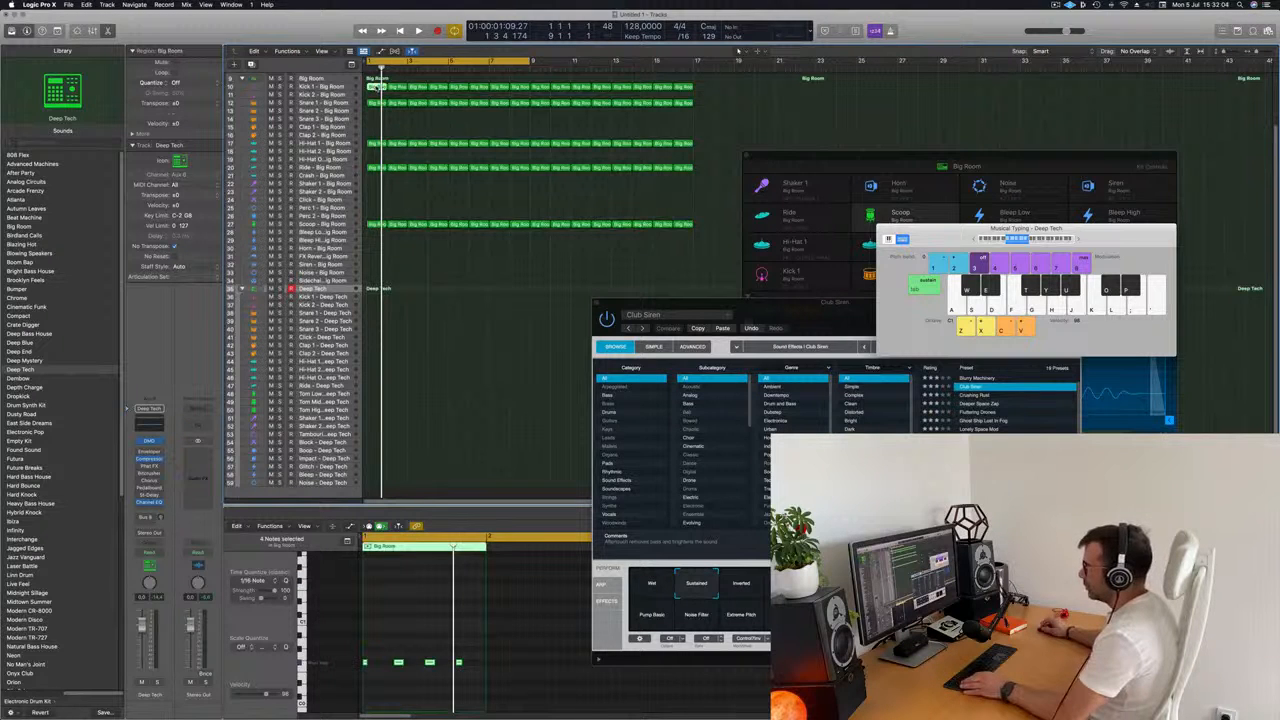
{"action": "left_click_drag", "start_coordinate": [375, 87], "coordinate": [375, 445]}
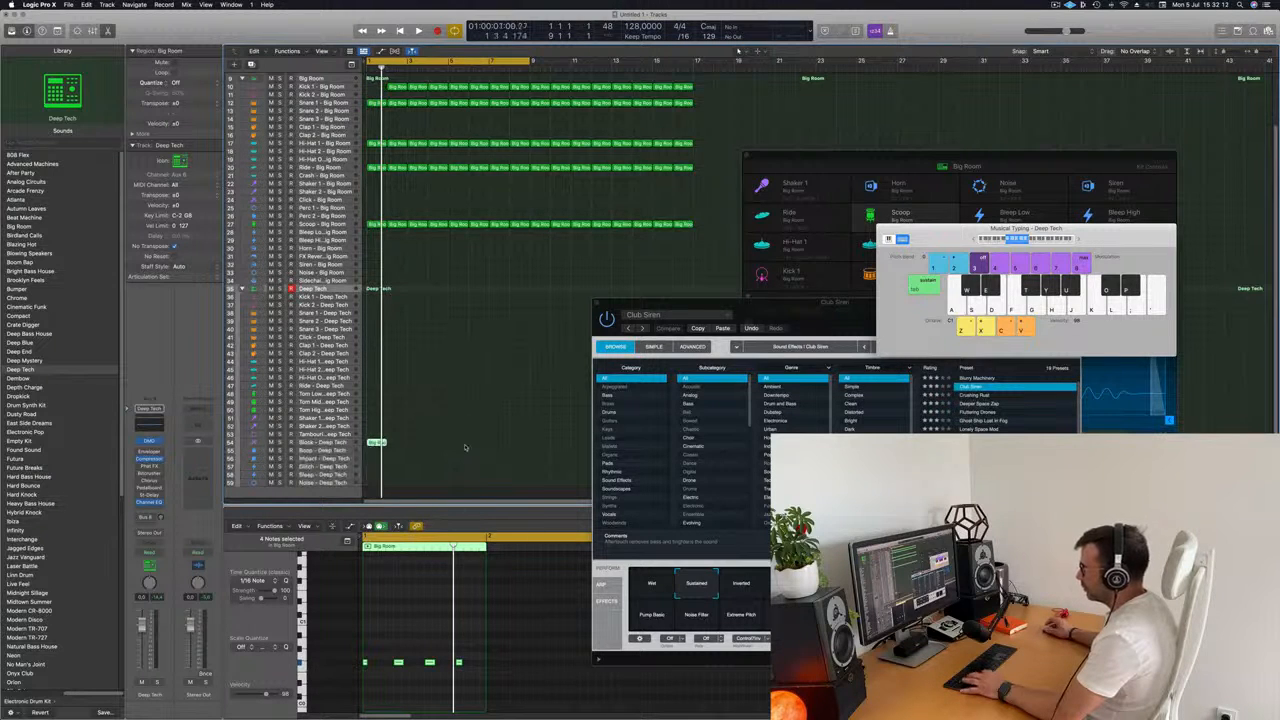
Solo the Block - Deep Tech track and duplicate its four notes slightly later on the same pitch to double the pattern.
{"action": "key", "text": "space"}
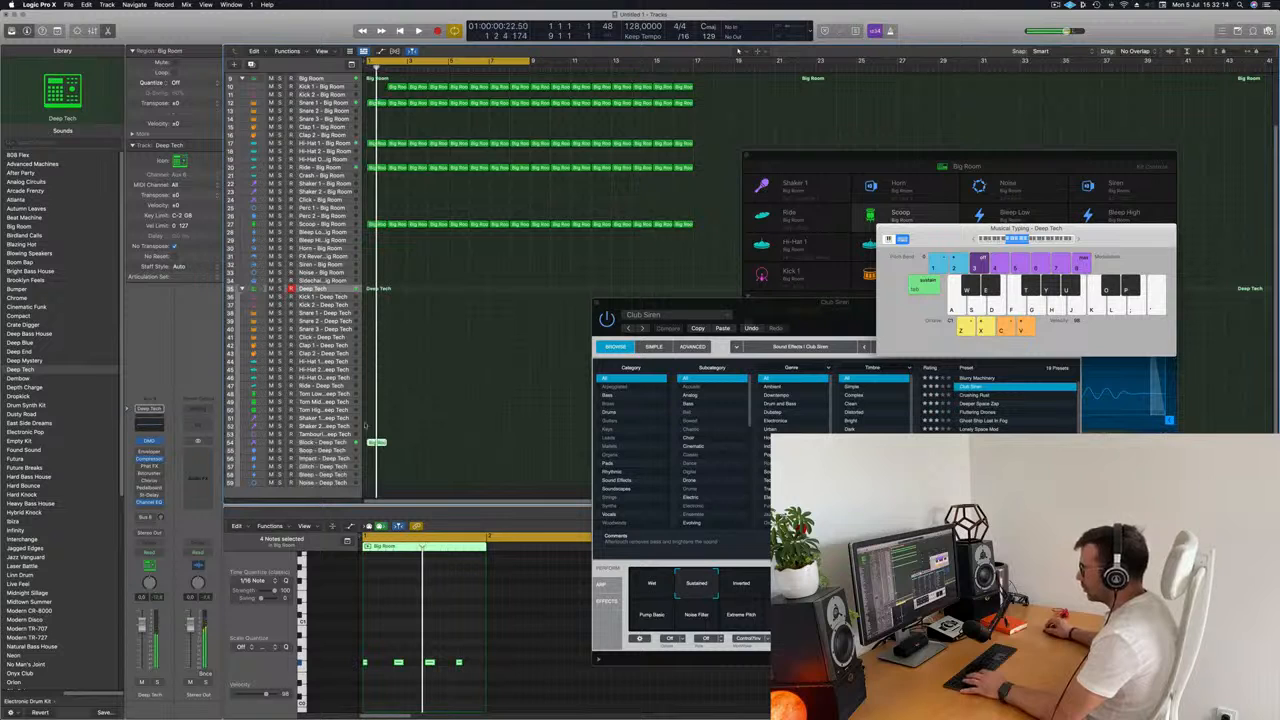
{"action": "left_click", "coordinate": [278, 441]}
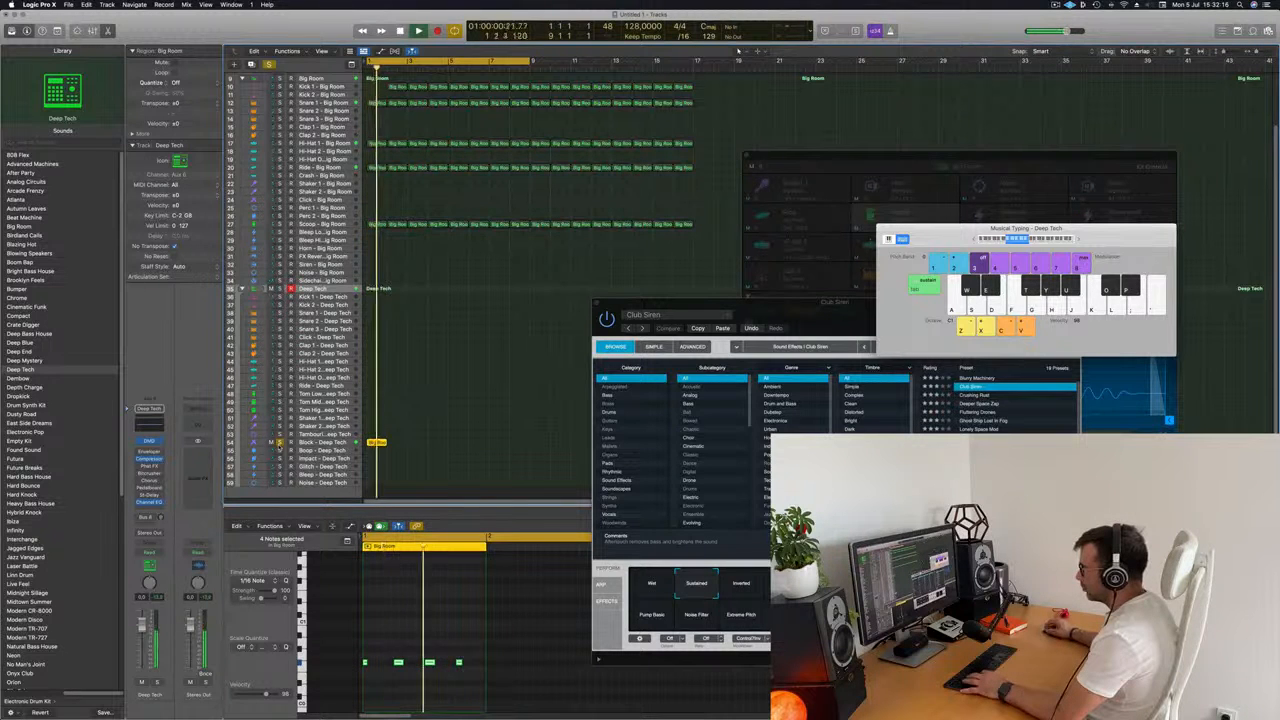
{"action": "left_click", "coordinate": [398, 612]}
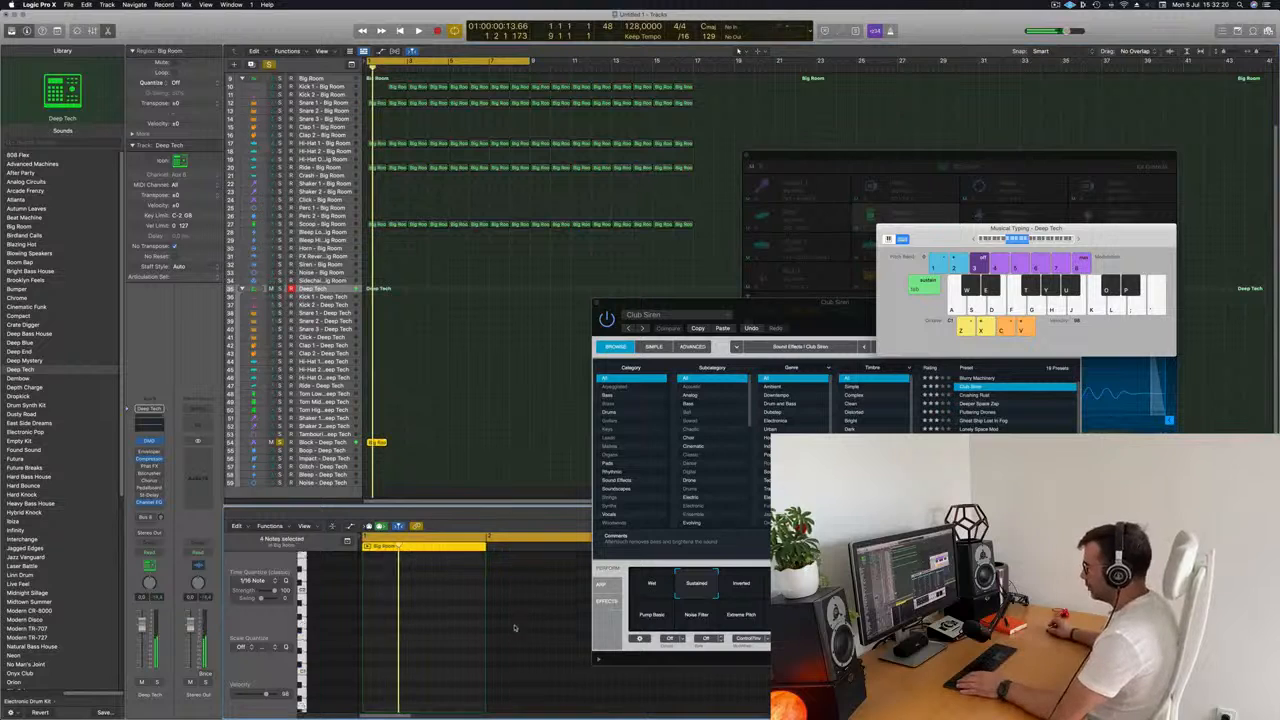
{"action": "scroll", "coordinate": [515, 628], "scroll_direction": "up", "scroll_amount": 3}
{"action": "scroll", "coordinate": [451, 637], "scroll_direction": "up", "scroll_amount": 3}
{"action": "scroll", "coordinate": [449, 636], "scroll_direction": "left", "scroll_amount": 2}
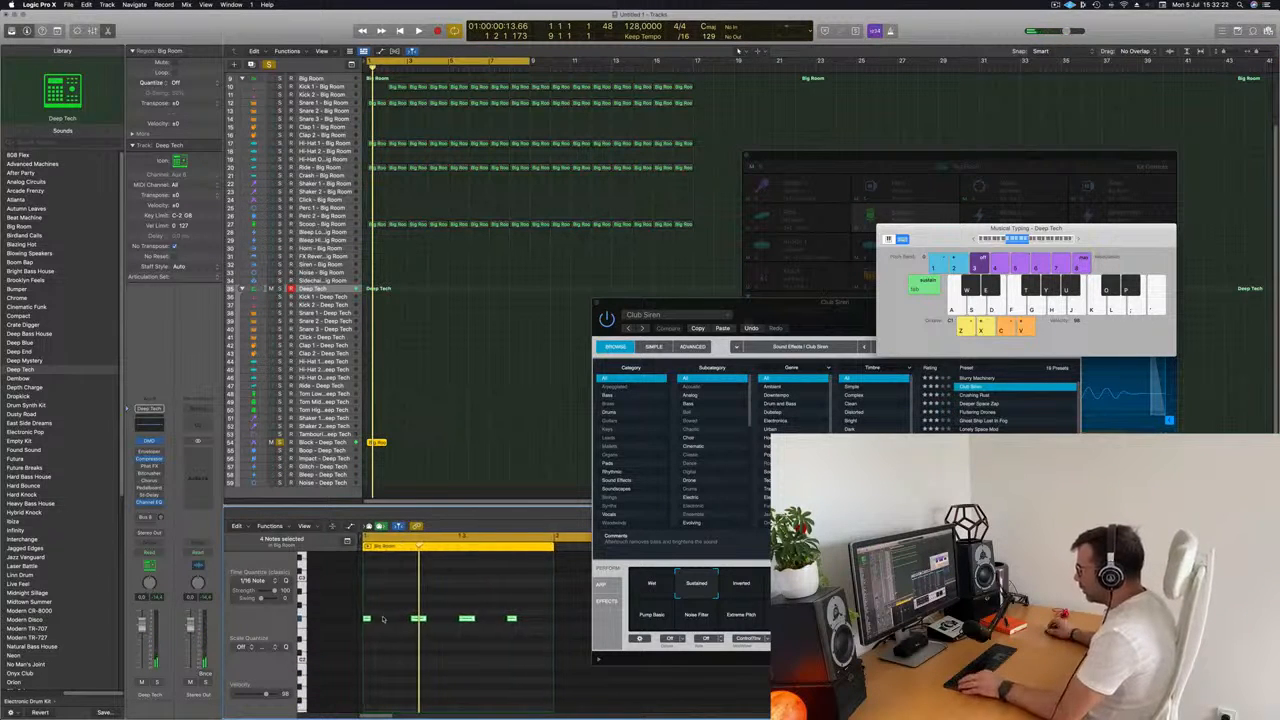
{"action": "scroll", "coordinate": [393, 620], "scroll_direction": "left", "scroll_amount": 1}
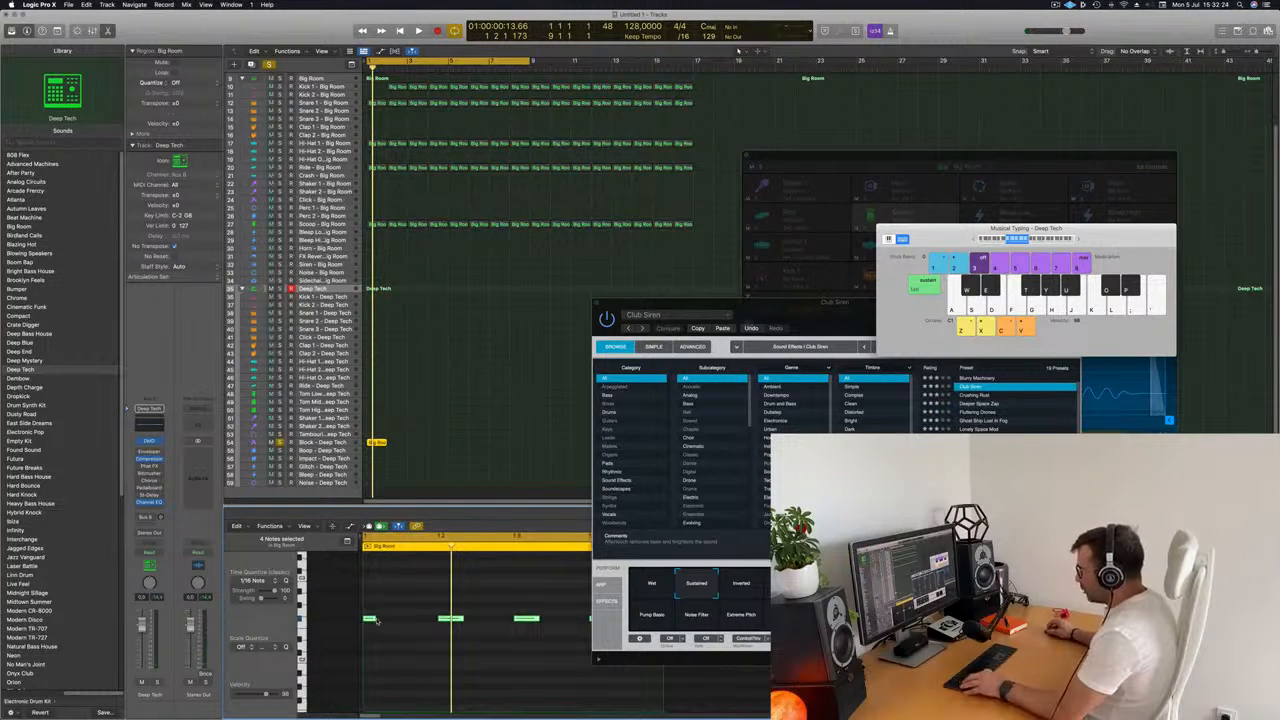
{"action": "left_click_drag", "start_coordinate": [375, 621], "coordinate": [409, 620]}
Play the doubled Block pattern in solo and shorten the pair of notes around the third beat.
{"action": "key", "text": "space"}
{"action": "key", "text": "space"}
{"action": "key", "text": "space"}
{"action": "scroll", "coordinate": [409, 620], "scroll_direction": "down", "scroll_amount": 3}
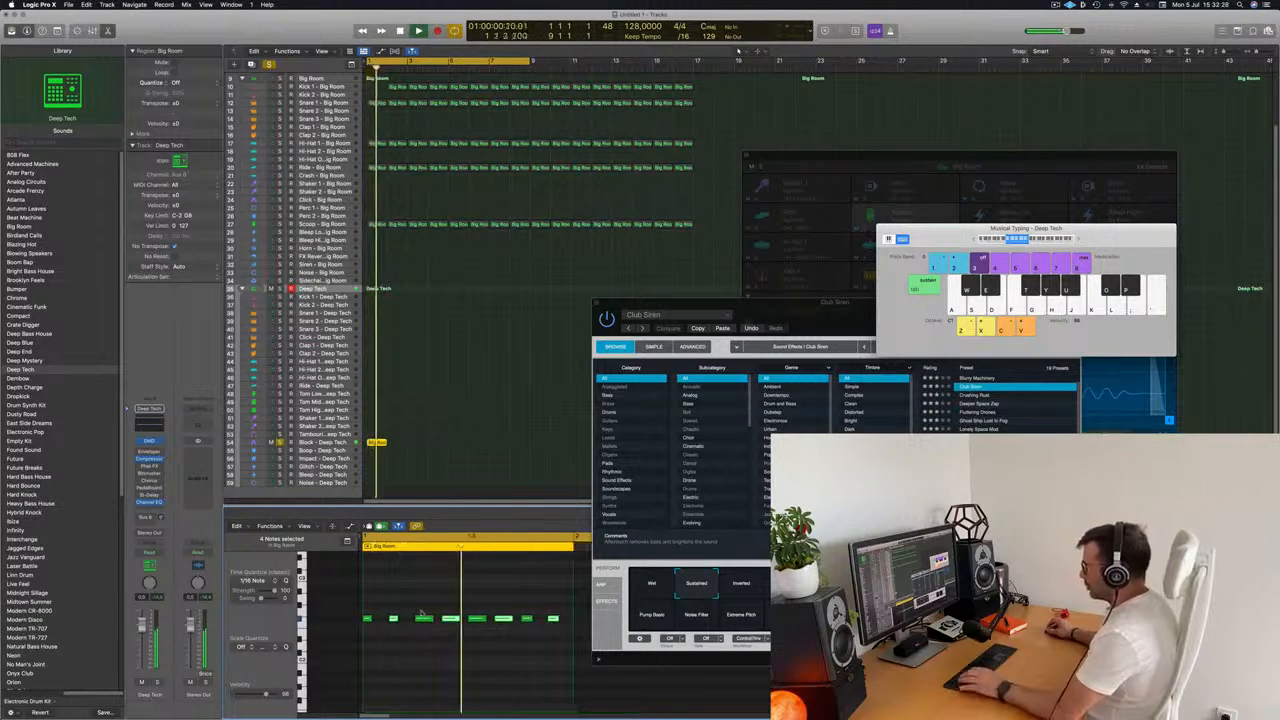
{"action": "key", "text": "space"}
{"action": "key", "text": "space"}
{"action": "key", "text": "space"}
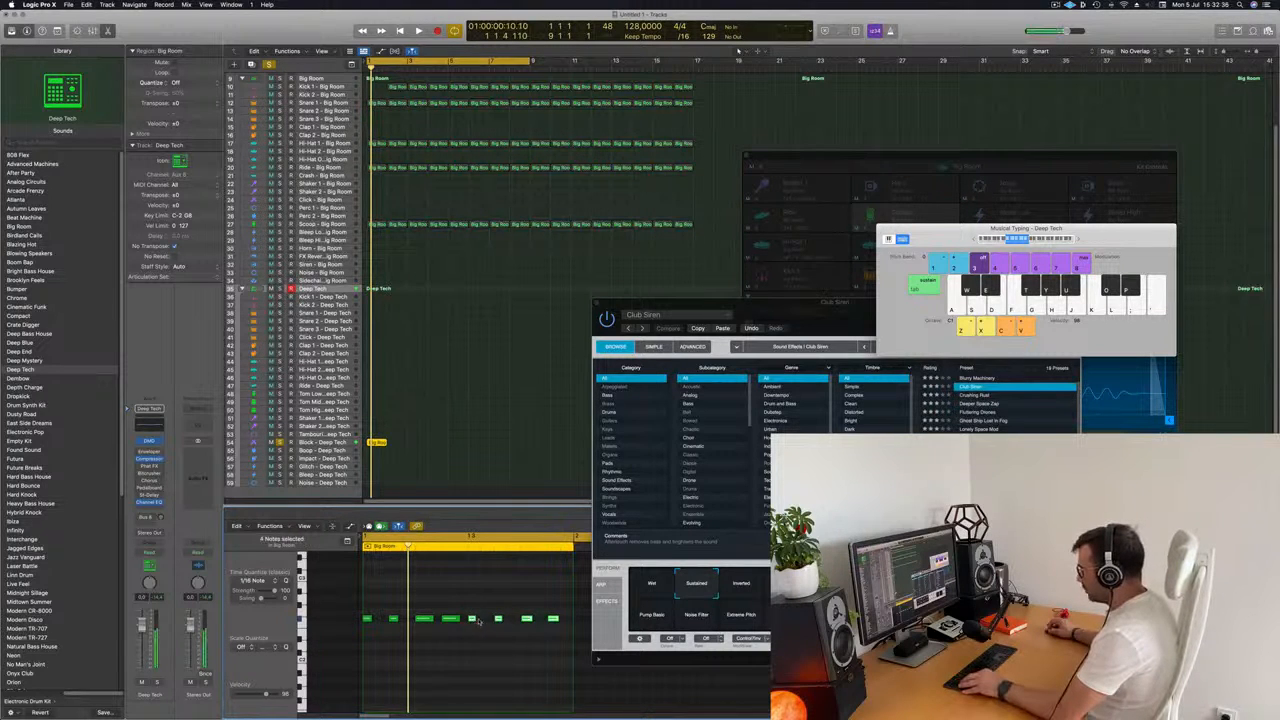
{"action": "key", "text": "space"}
{"action": "scroll", "coordinate": [410, 600], "scroll_direction": "down", "scroll_amount": 4}
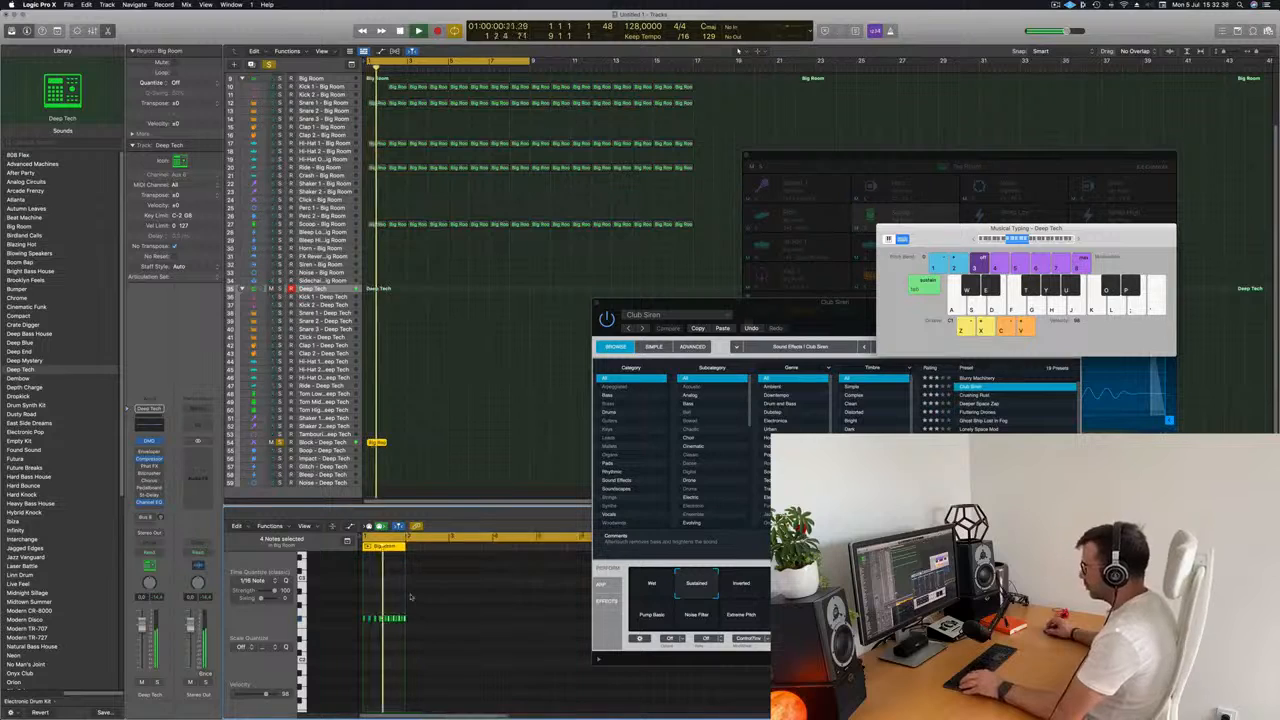
{"action": "scroll", "coordinate": [430, 597], "scroll_direction": "up", "scroll_amount": 3}
{"action": "key", "text": "space"}
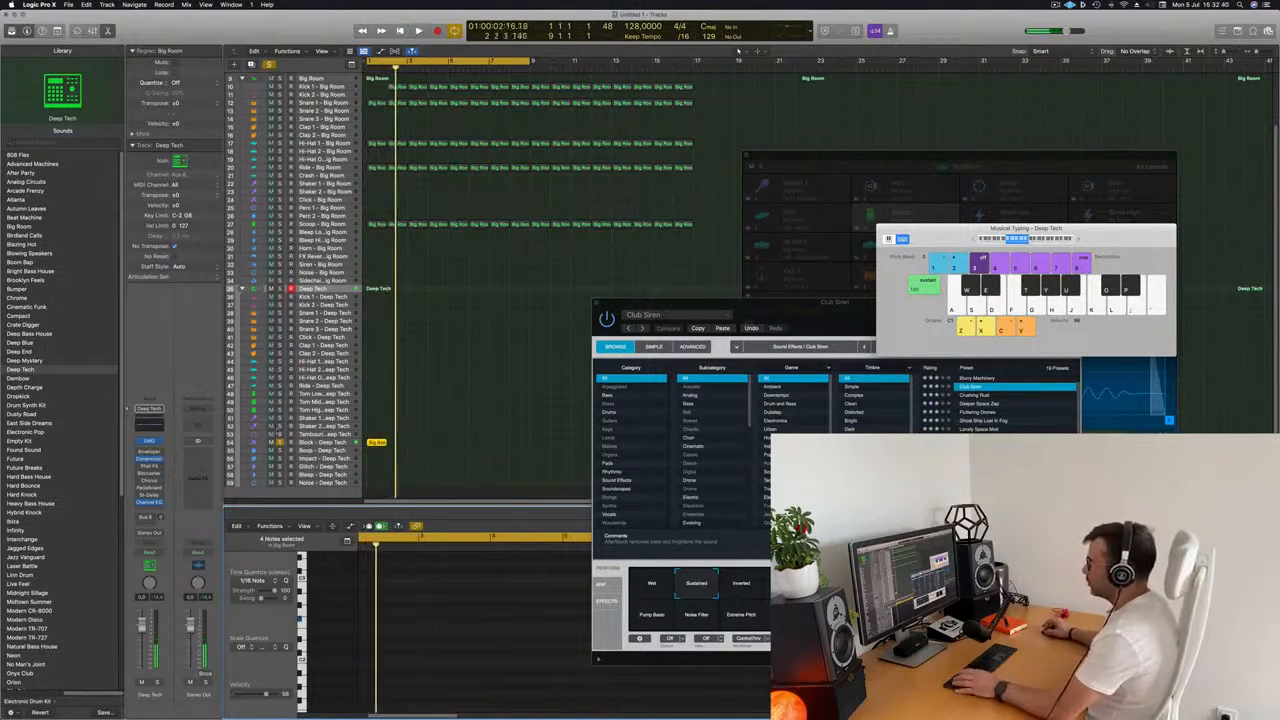
Unsolo the Block - Deep Tech track, select it and play its pattern with the full mix.
{"action": "left_click", "coordinate": [280, 443]}
{"action": "key", "text": "space"}
{"action": "left_click", "coordinate": [322, 442]}
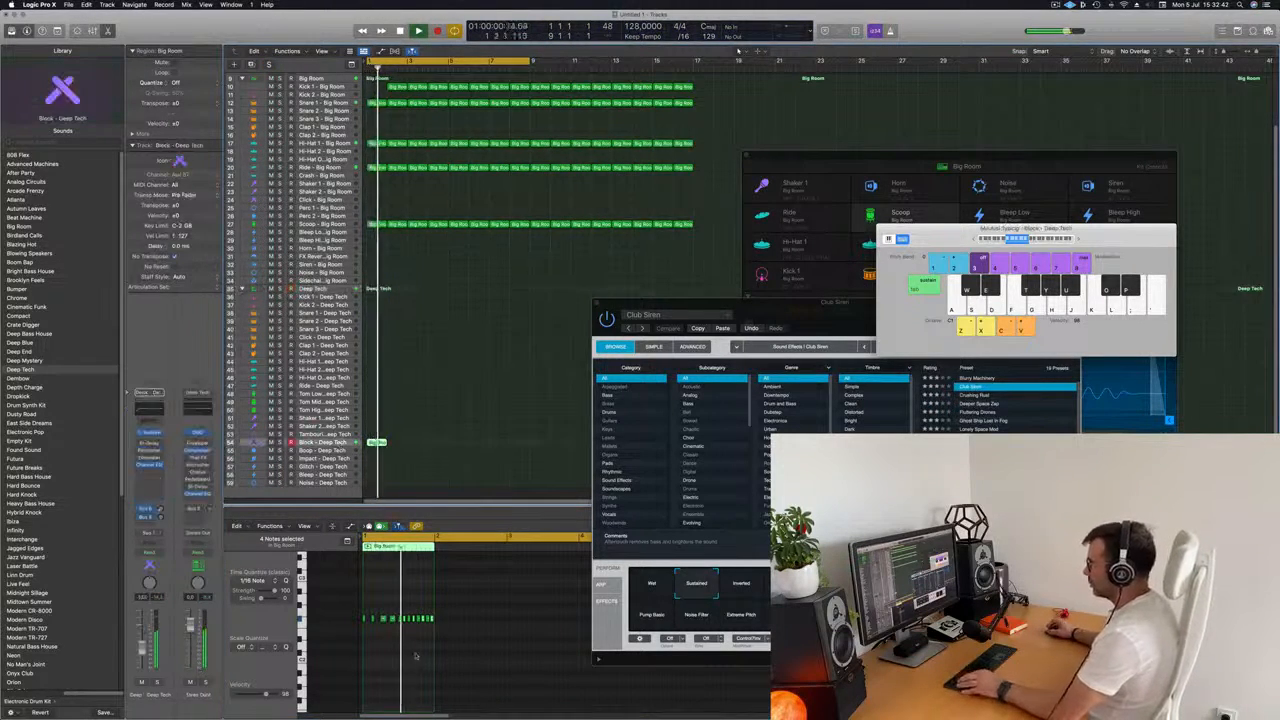
{"action": "scroll", "coordinate": [432, 667], "scroll_direction": "up", "scroll_amount": 2}
{"action": "scroll", "coordinate": [435, 668], "scroll_direction": "up", "scroll_amount": 1}
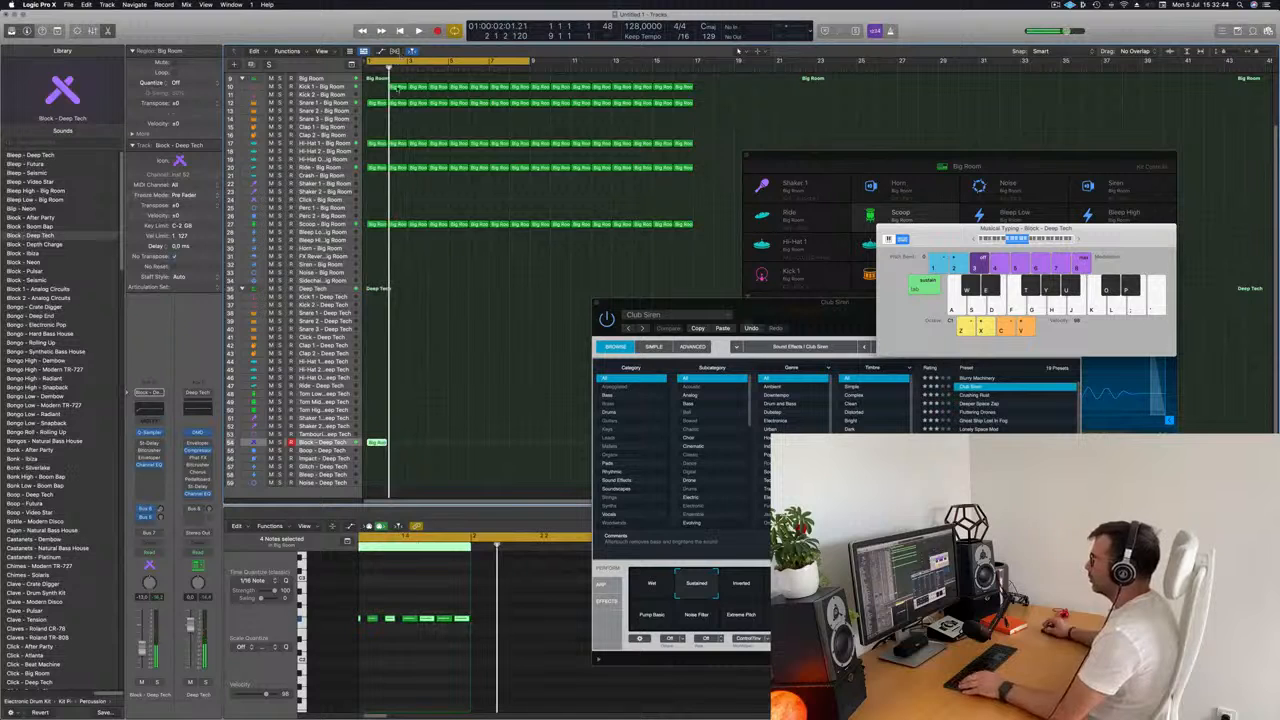
Copy the second-bar Kick 1 - Big Room region into the empty first bar and move the Club Siren window off the arrangement.
{"action": "left_click", "coordinate": [397, 89]}
{"action": "left_click_drag", "start_coordinate": [399, 89], "coordinate": [379, 89]}
{"action": "key", "text": "space"}
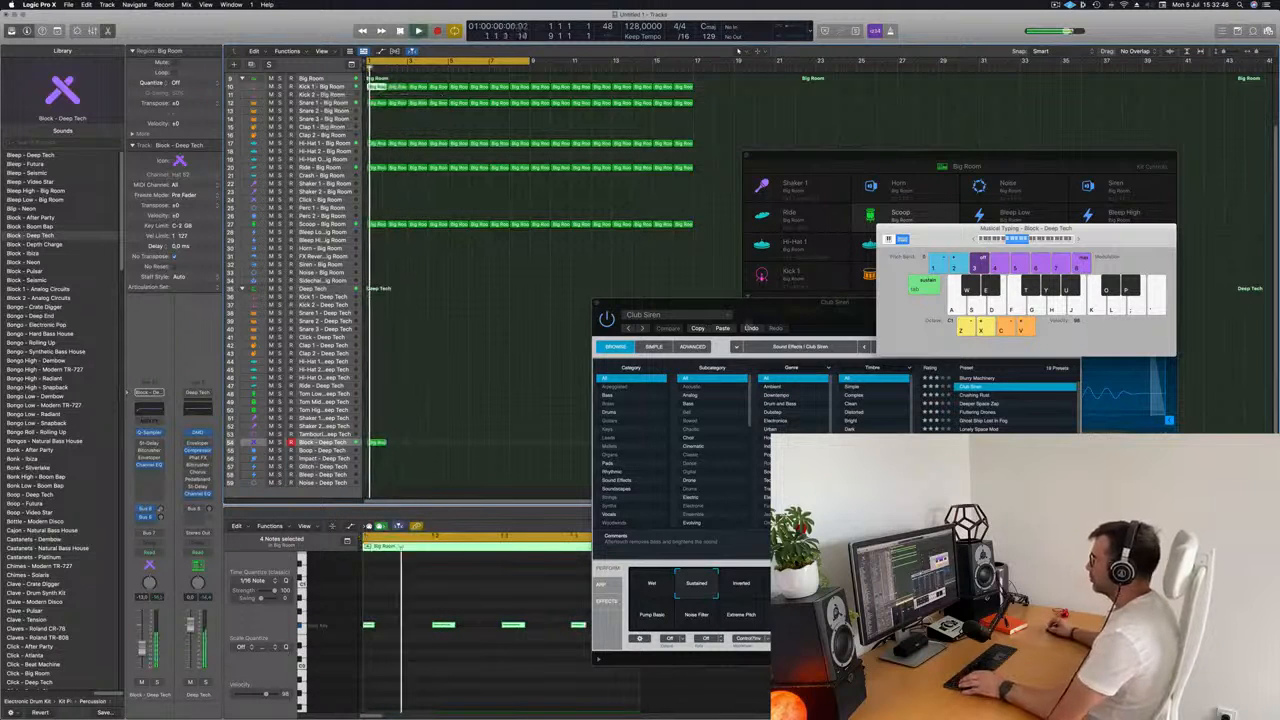
{"action": "left_click_drag", "start_coordinate": [755, 303], "coordinate": [1015, 179]}
{"action": "scroll", "coordinate": [535, 443], "scroll_direction": "up", "scroll_amount": 5}
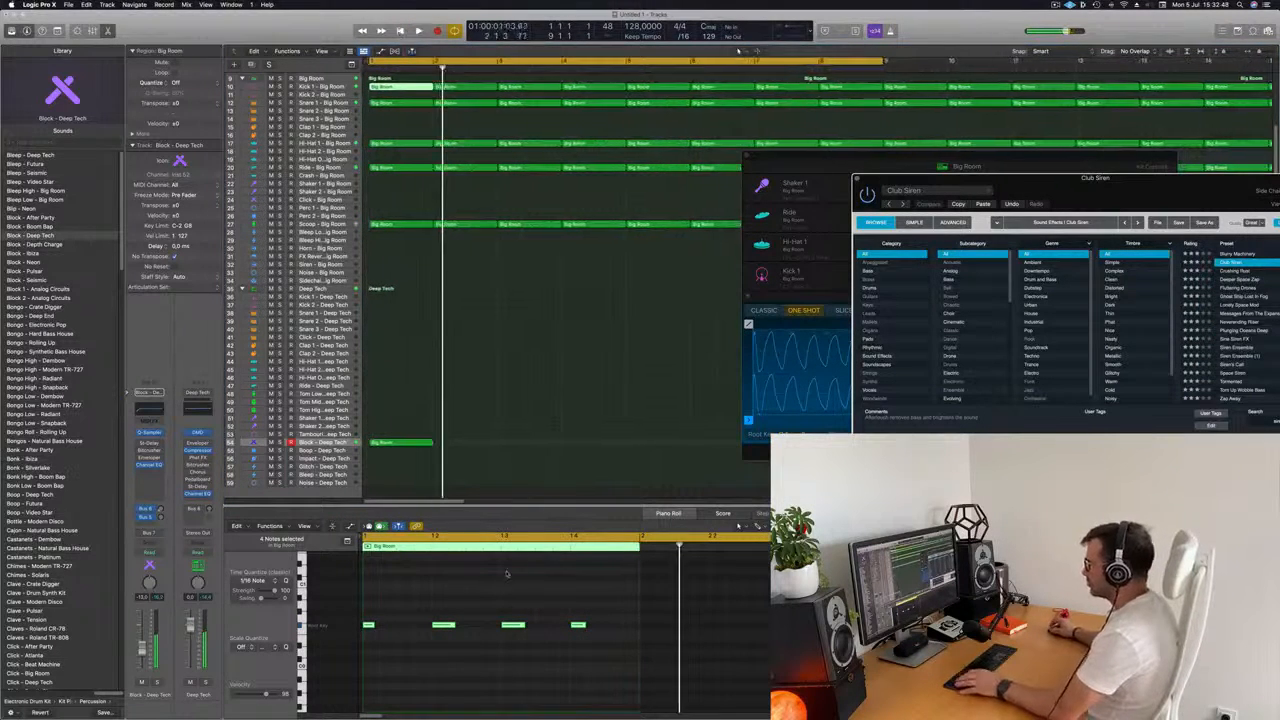
Play the mix and open the Block - Deep Tech region's notes for editing.
{"action": "key", "text": "space"}
{"action": "scroll", "coordinate": [458, 612], "scroll_direction": "up", "scroll_amount": 4}
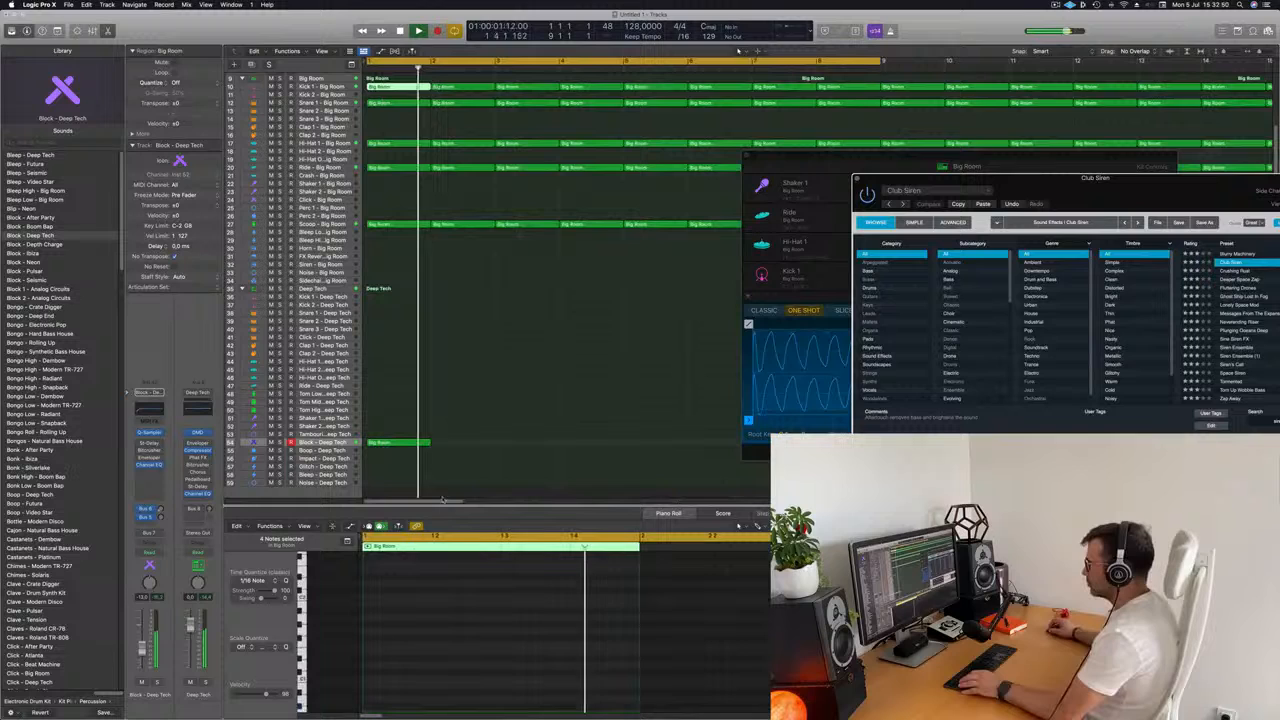
{"action": "left_click", "coordinate": [400, 442]}
{"action": "key", "text": "space"}
{"action": "key", "text": "space"}
{"action": "scroll", "coordinate": [494, 650], "scroll_direction": "up", "scroll_amount": 3}
{"action": "key", "text": "space"}
{"action": "key", "text": "space"}
Transpose all notes of the Block - Deep Tech pattern up one octave.
{"action": "left_click", "coordinate": [525, 621]}
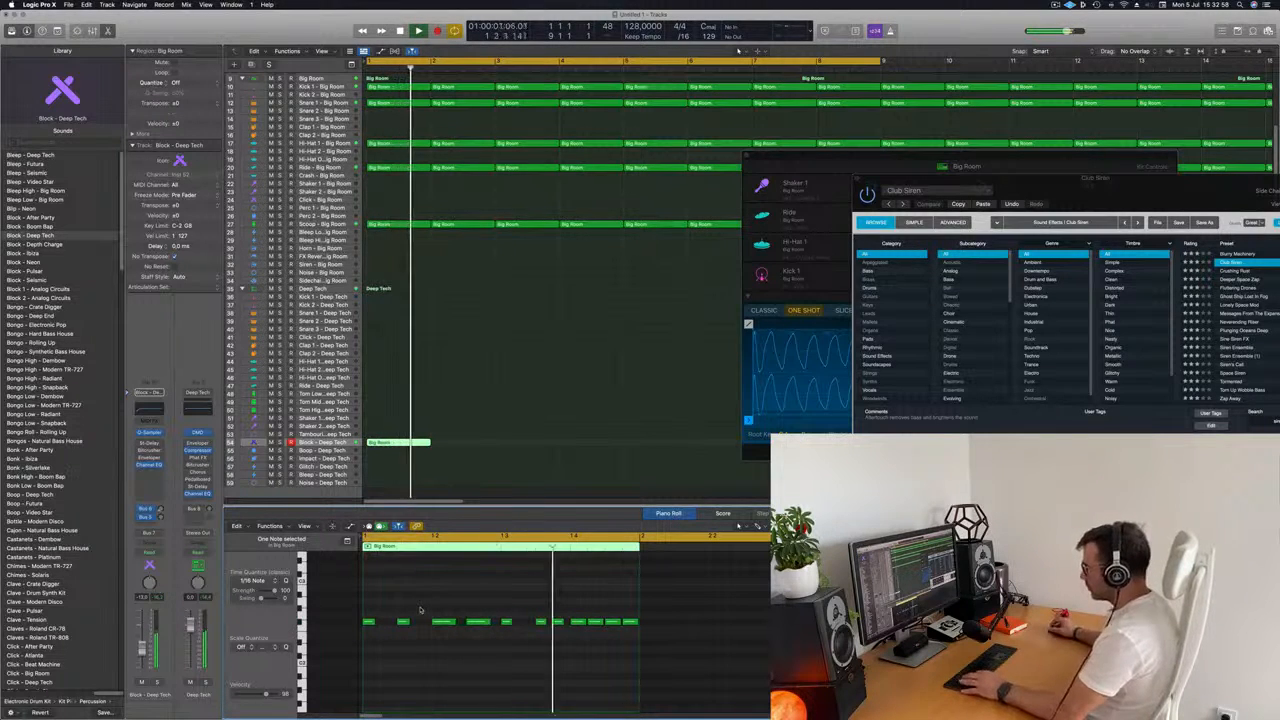
{"action": "key", "text": "super+a"}
{"action": "key", "text": "alt+shift+Up"}
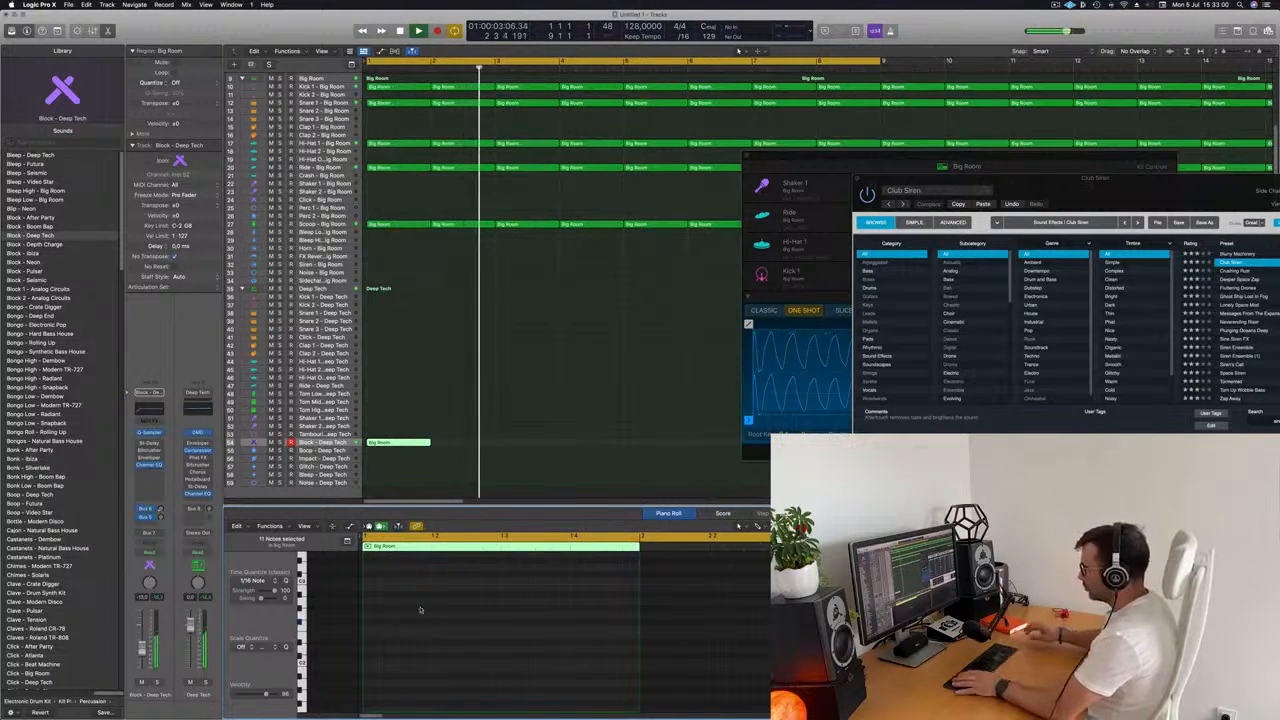
{"action": "scroll", "coordinate": [434, 619], "scroll_direction": "up", "scroll_amount": 5}
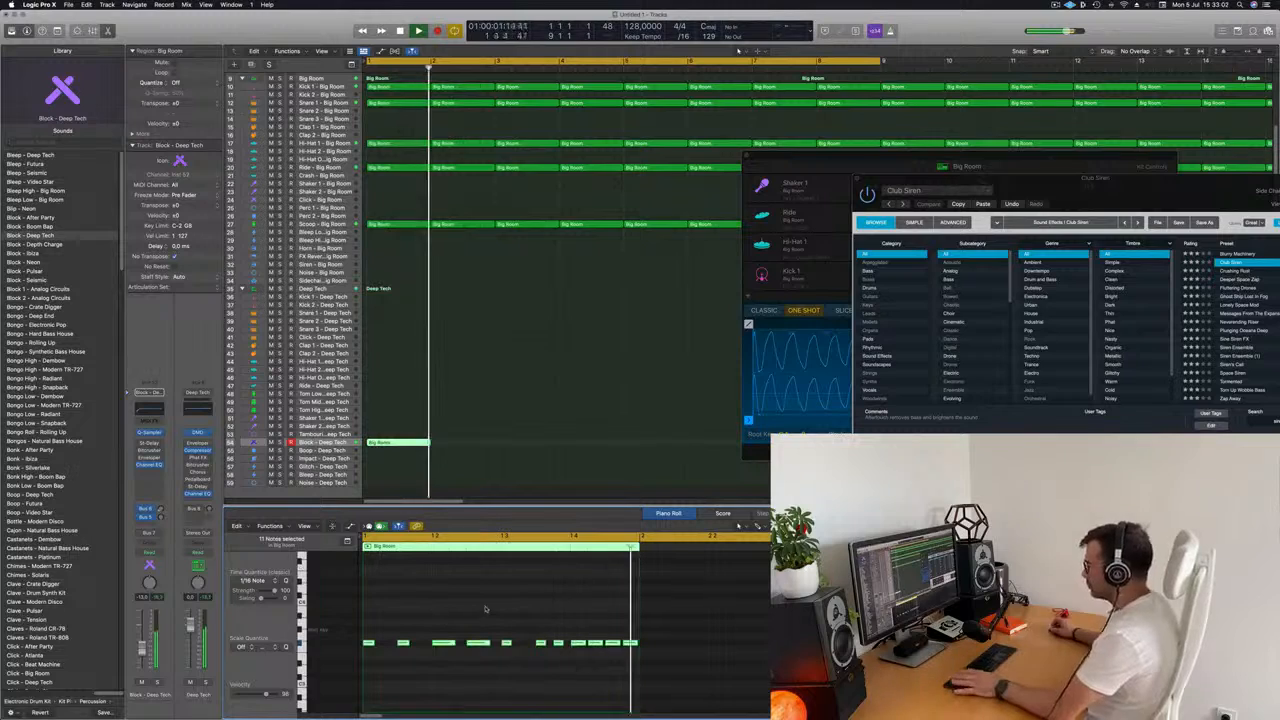
Repeat the one-bar Block - Deep Tech region up to bar 17, matching the length of the other drum tracks.
{"action": "scroll", "coordinate": [479, 458], "scroll_direction": "down", "scroll_amount": 10}
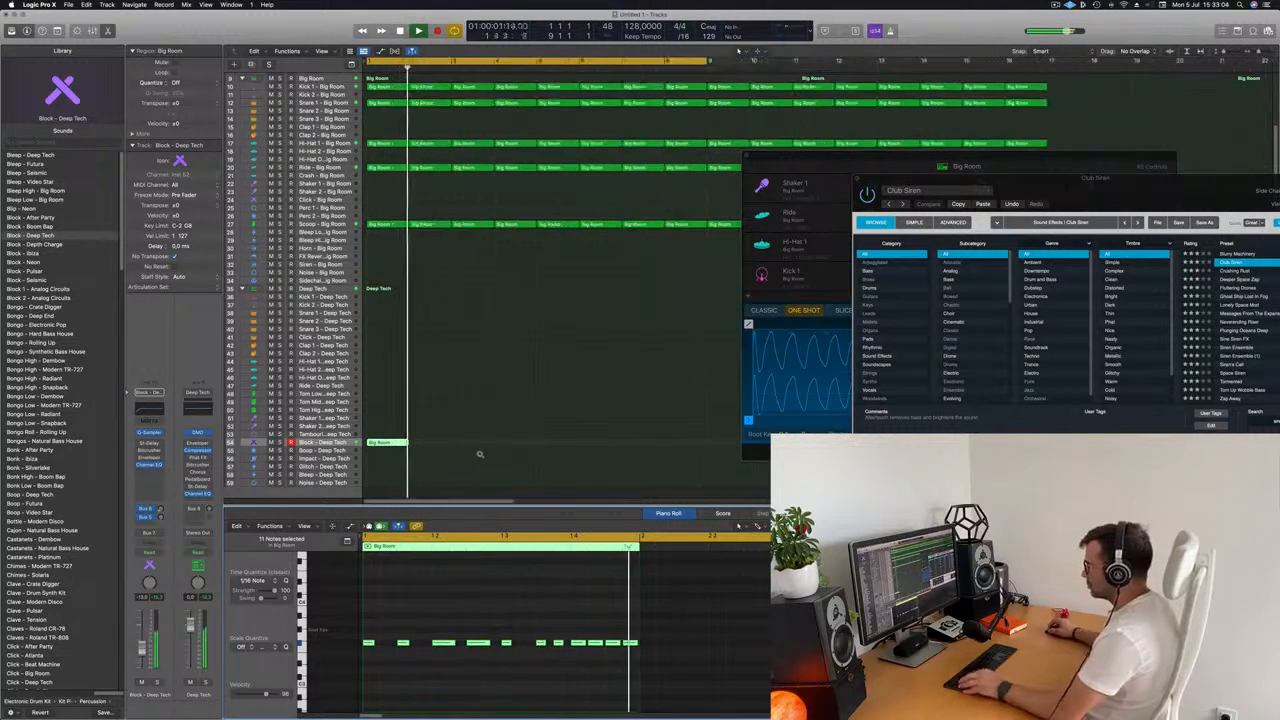
{"action": "scroll", "coordinate": [418, 442], "scroll_direction": "up", "scroll_amount": 8}
{"action": "left_click", "coordinate": [376, 443]}
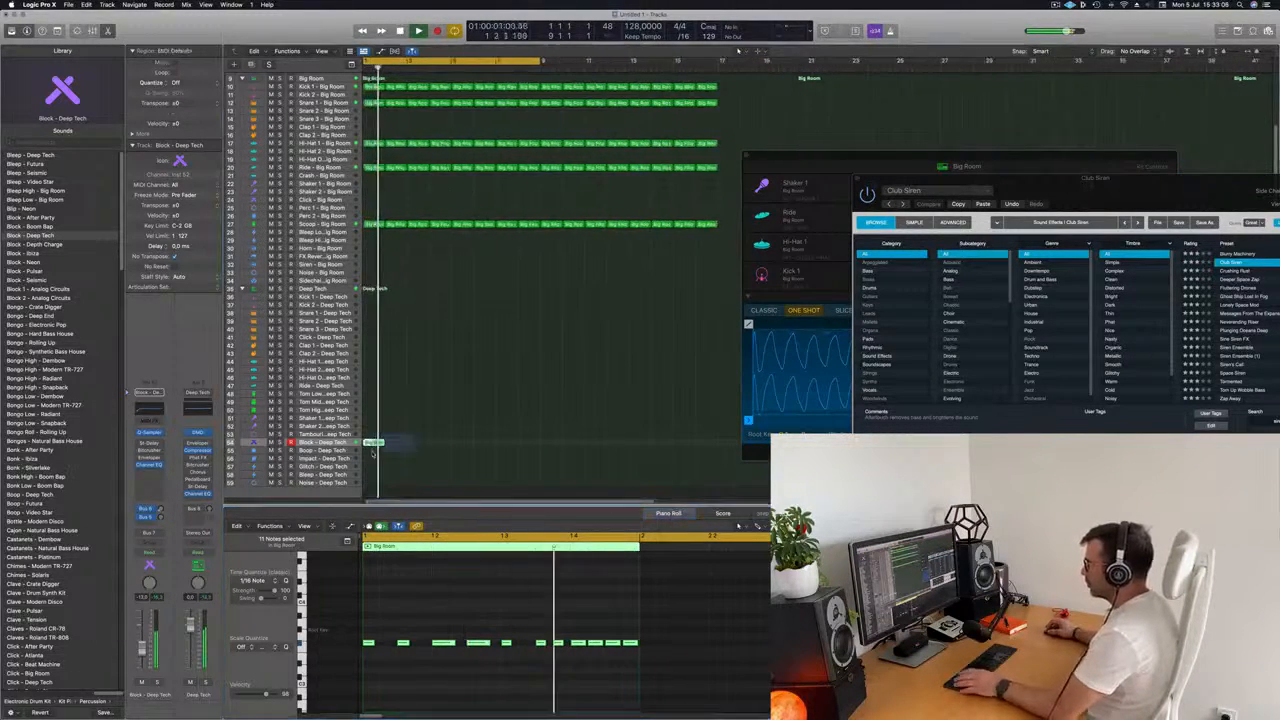
{"action": "key", "text": "super+r"}
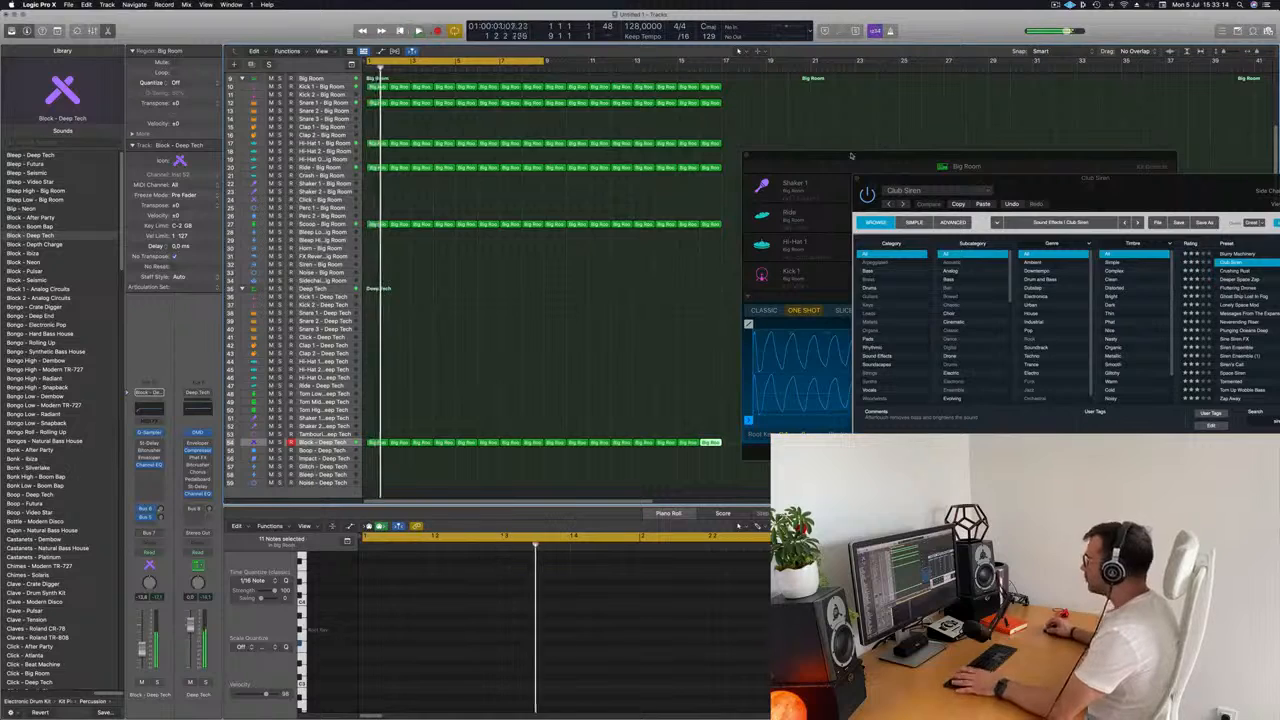
Open the Quick Sampler of the Block - Deep Tech track and arrange the plug-in windows so its controls are accessible.
{"action": "left_click_drag", "start_coordinate": [814, 156], "coordinate": [520, 145]}
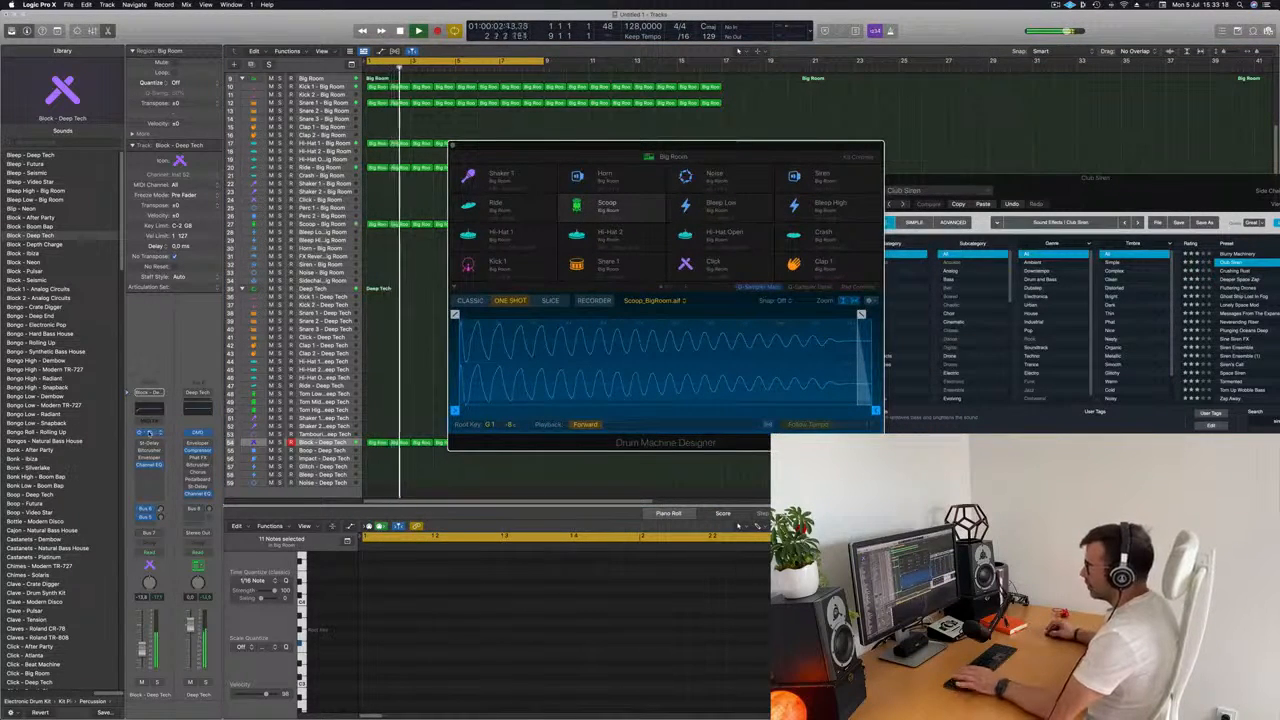
{"action": "left_click", "coordinate": [149, 432]}
{"action": "left_click_drag", "start_coordinate": [704, 134], "coordinate": [667, 138]}
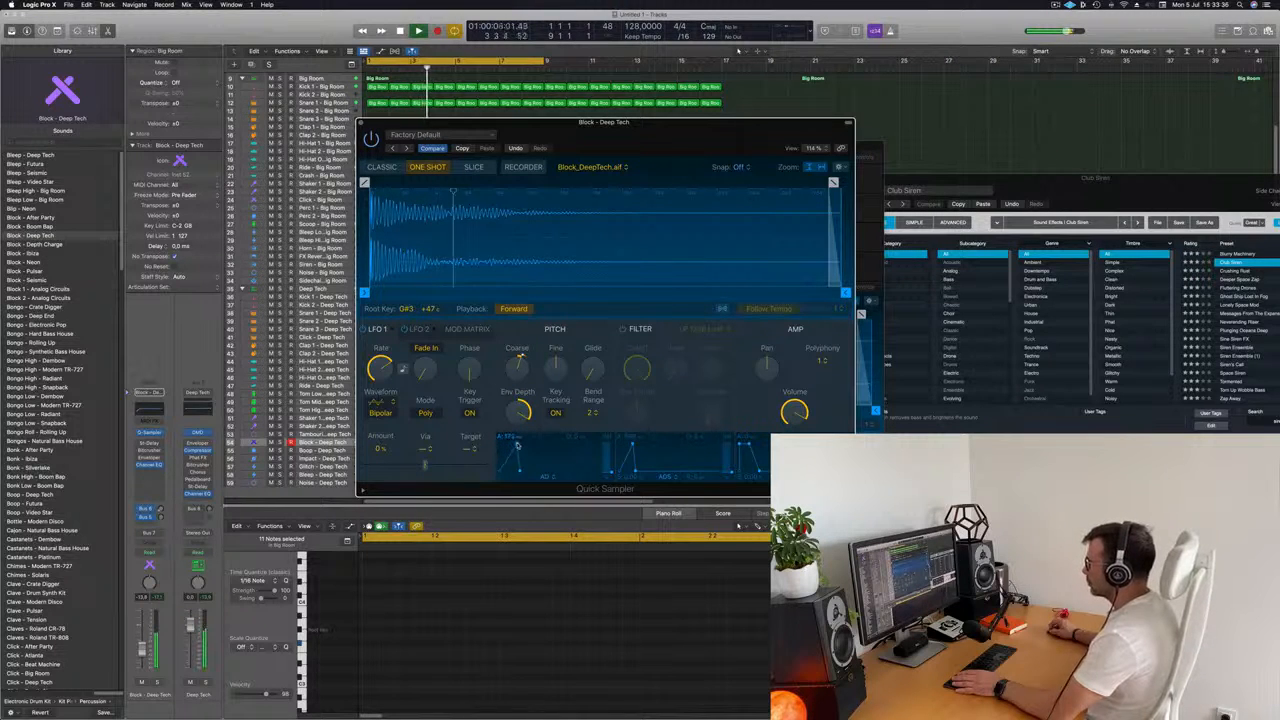
{"action": "left_click_drag", "start_coordinate": [675, 118], "coordinate": [900, 109]}
Try different Coarse pitch values in the Block Quick Sampler during playback.
{"action": "key", "text": "space"}
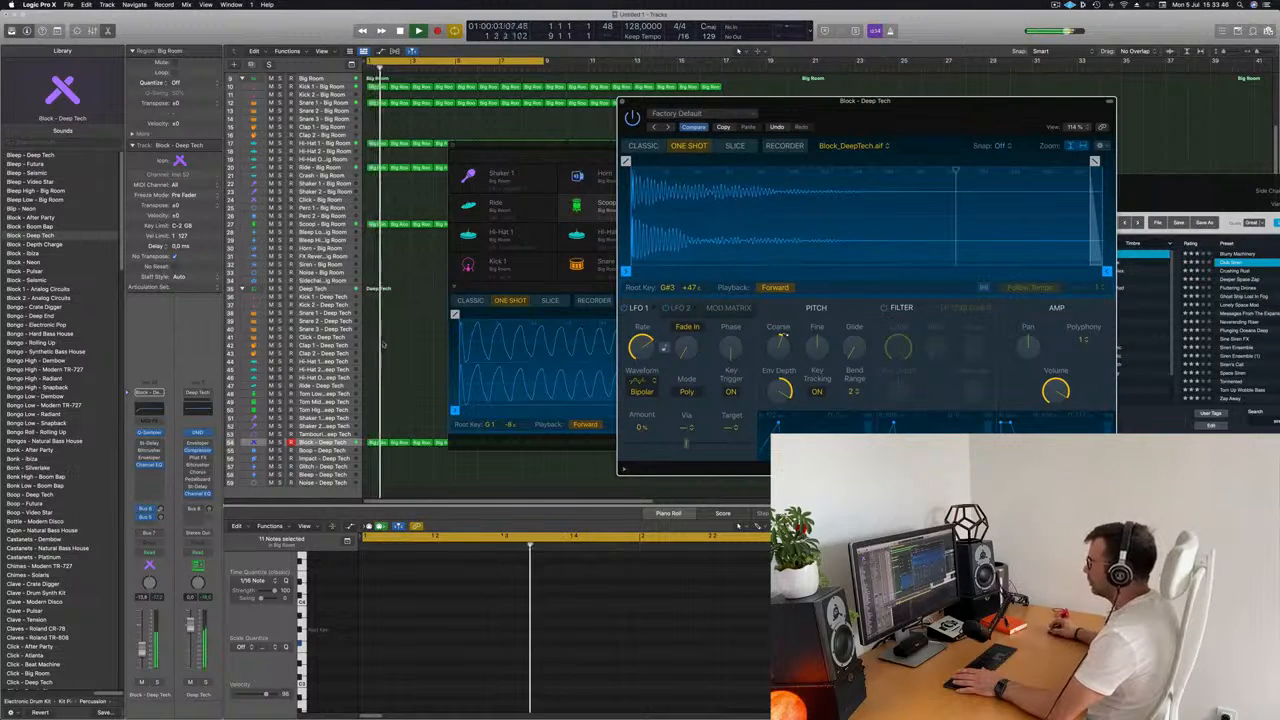
{"action": "mouse_move", "coordinate": [784, 347]}
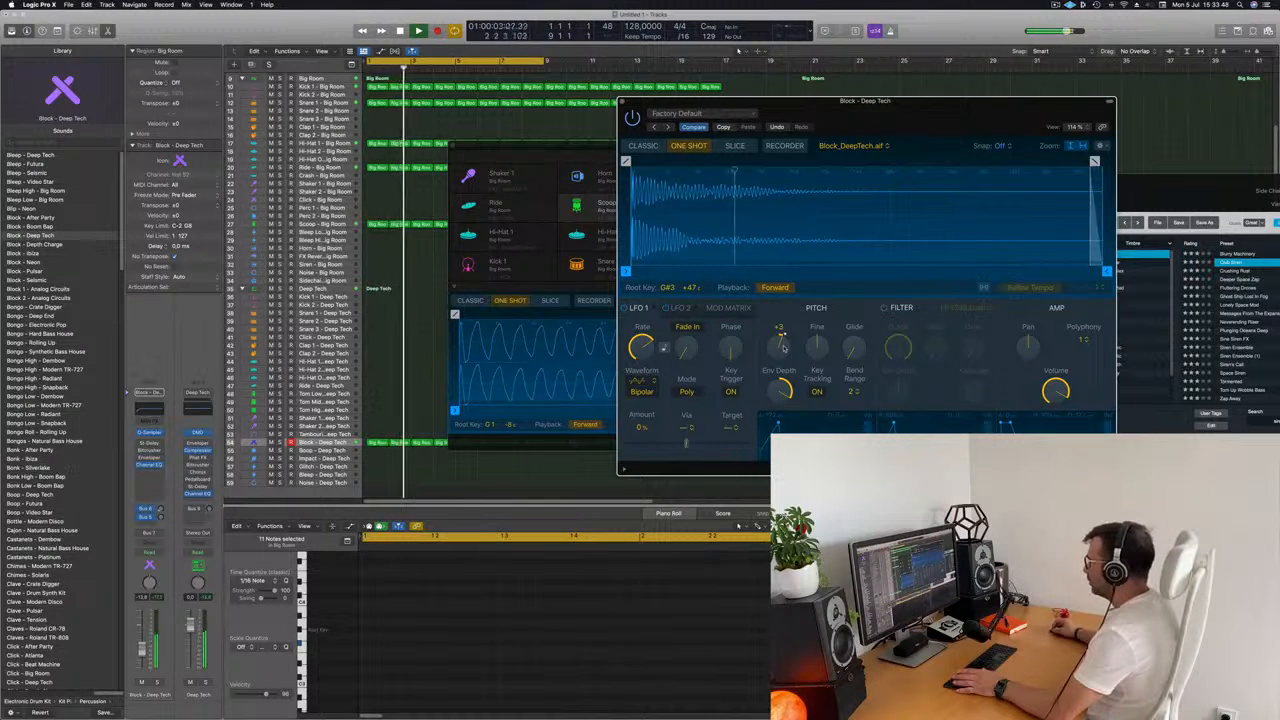
{"action": "left_click_drag", "start_coordinate": [784, 347], "coordinate": [786, 349]}
{"action": "key", "text": "space"}
{"action": "key", "text": "space"}
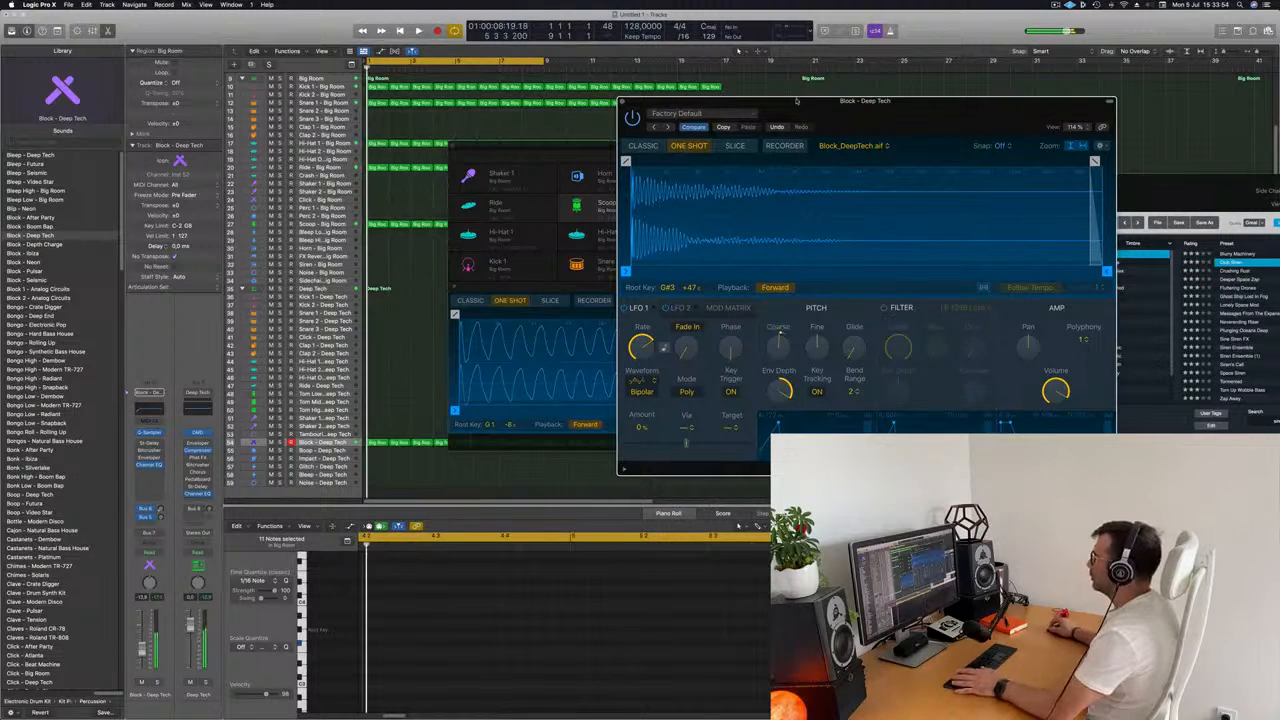
Move the Quick Sampler window aside and set the Block - Deep Tech channel's automation mode to Touch.
{"action": "left_click_drag", "start_coordinate": [797, 101], "coordinate": [1046, 81]}
{"action": "key", "text": "space"}
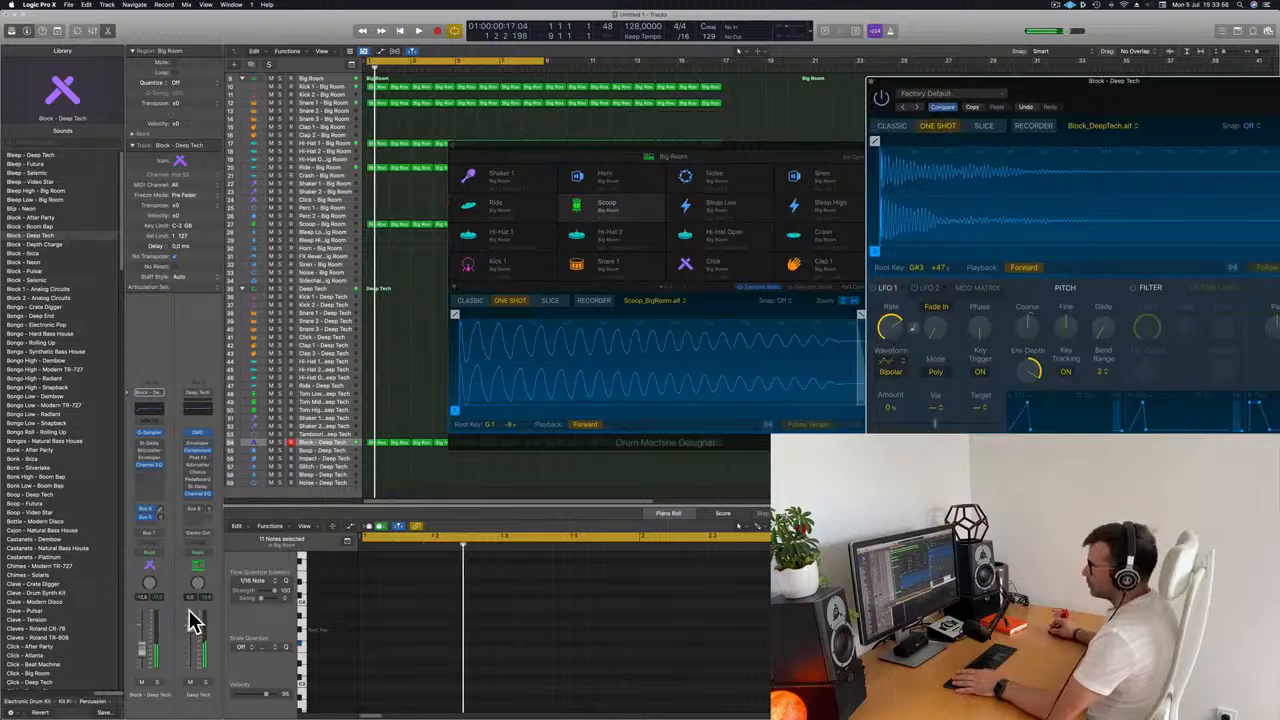
{"action": "left_click", "coordinate": [160, 551]}
{"action": "left_click", "coordinate": [150, 576]}
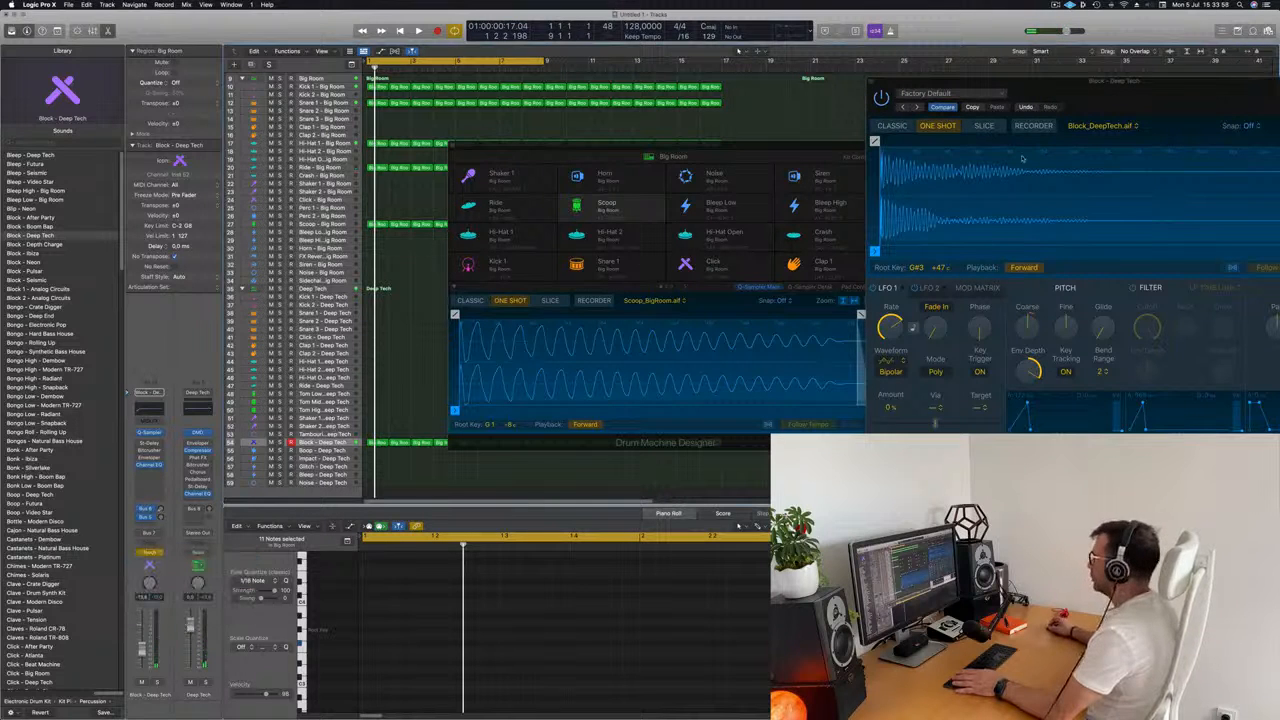
Record automation of the Block sampler's Coarse pitch rising from 0 to +12 over the first four bars.
{"action": "left_click_drag", "start_coordinate": [1142, 91], "coordinate": [747, 105]}
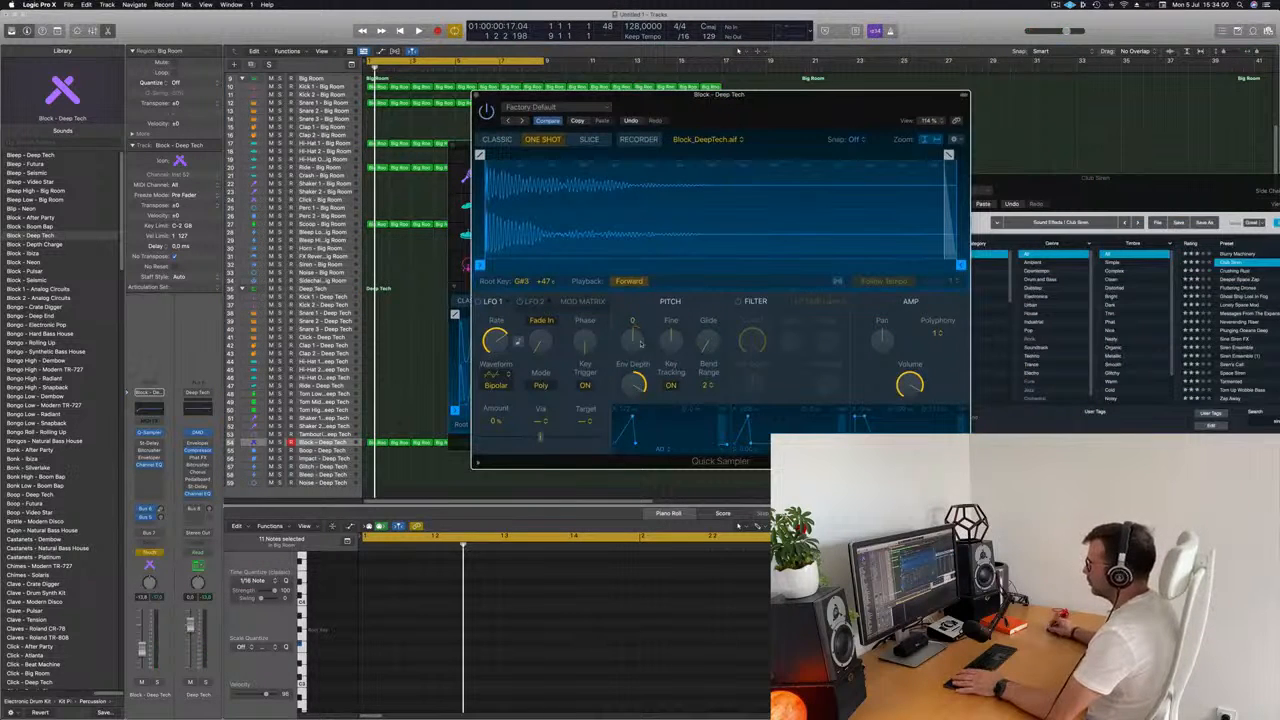
{"action": "key", "text": "space"}
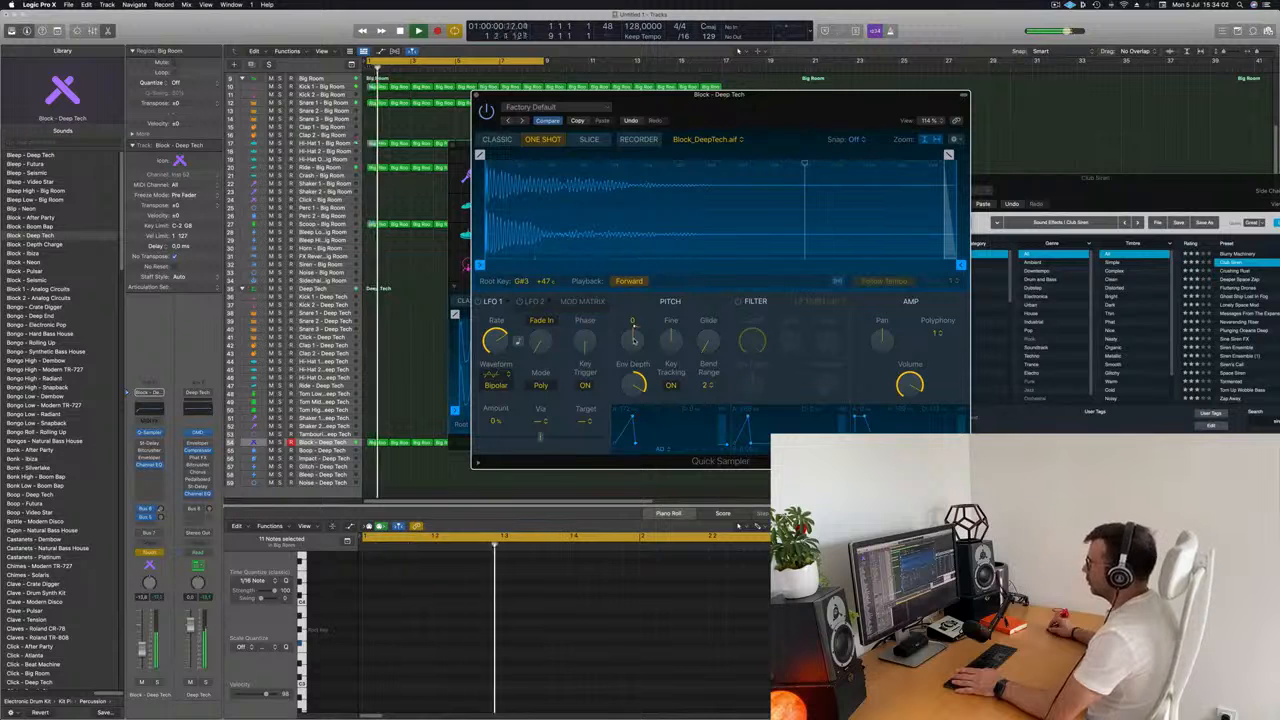
{"action": "left_click_drag", "start_coordinate": [633, 340], "coordinate": [633, 337]}
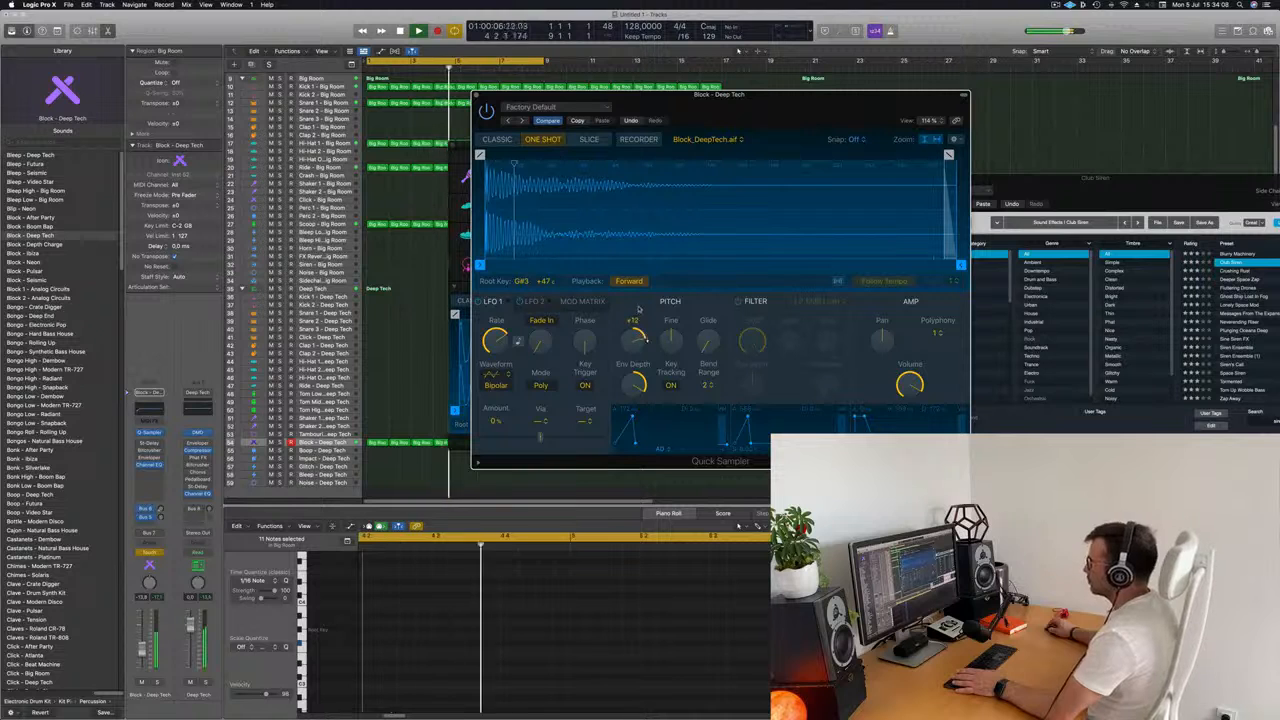
Stop playback and move the Block Quick Sampler and Big Room Drum Machine Designer windows off the arrangement.
{"action": "left_click_drag", "start_coordinate": [728, 97], "coordinate": [1103, 73]}
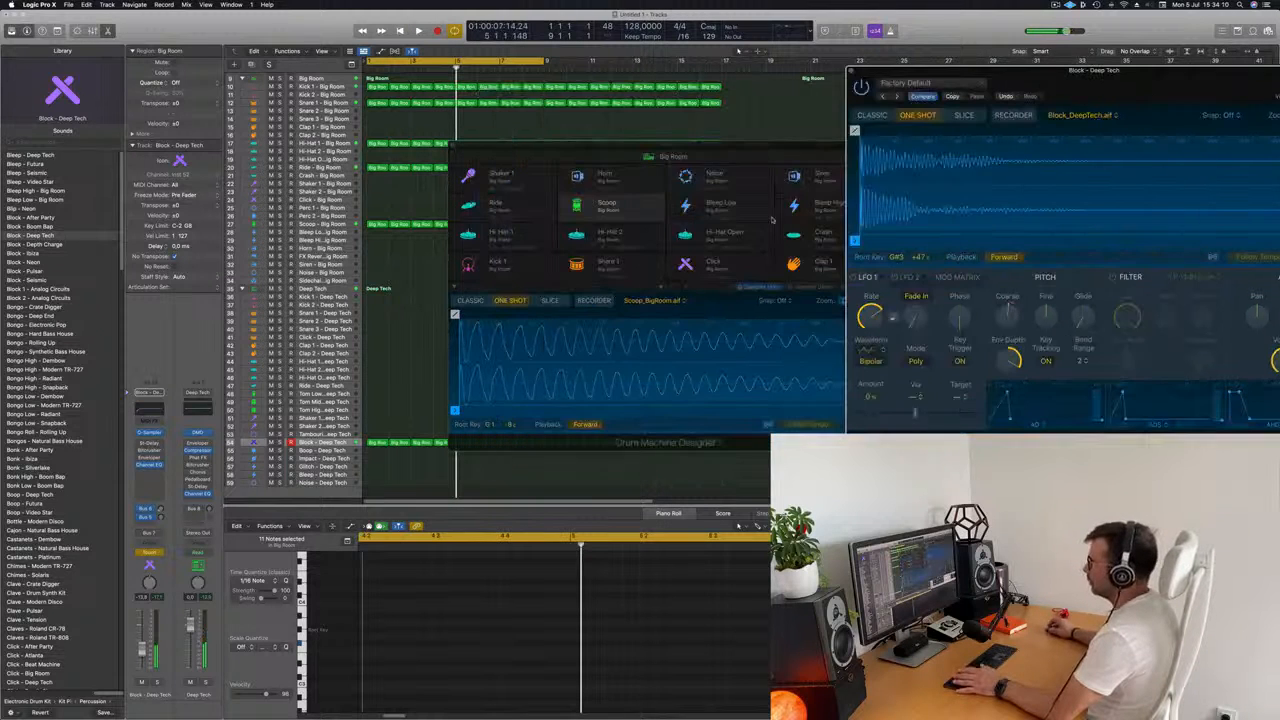
{"action": "left_click", "coordinate": [565, 157]}
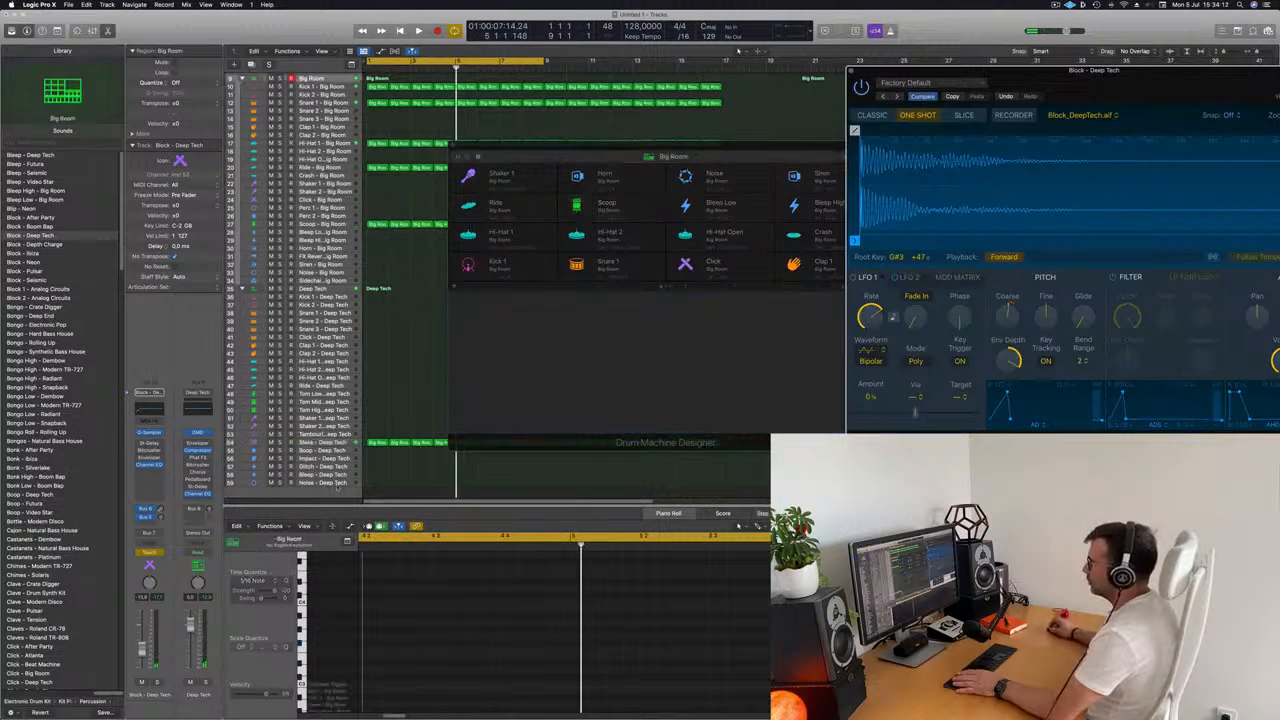
{"action": "left_click_drag", "start_coordinate": [536, 145], "coordinate": [930, 125]}
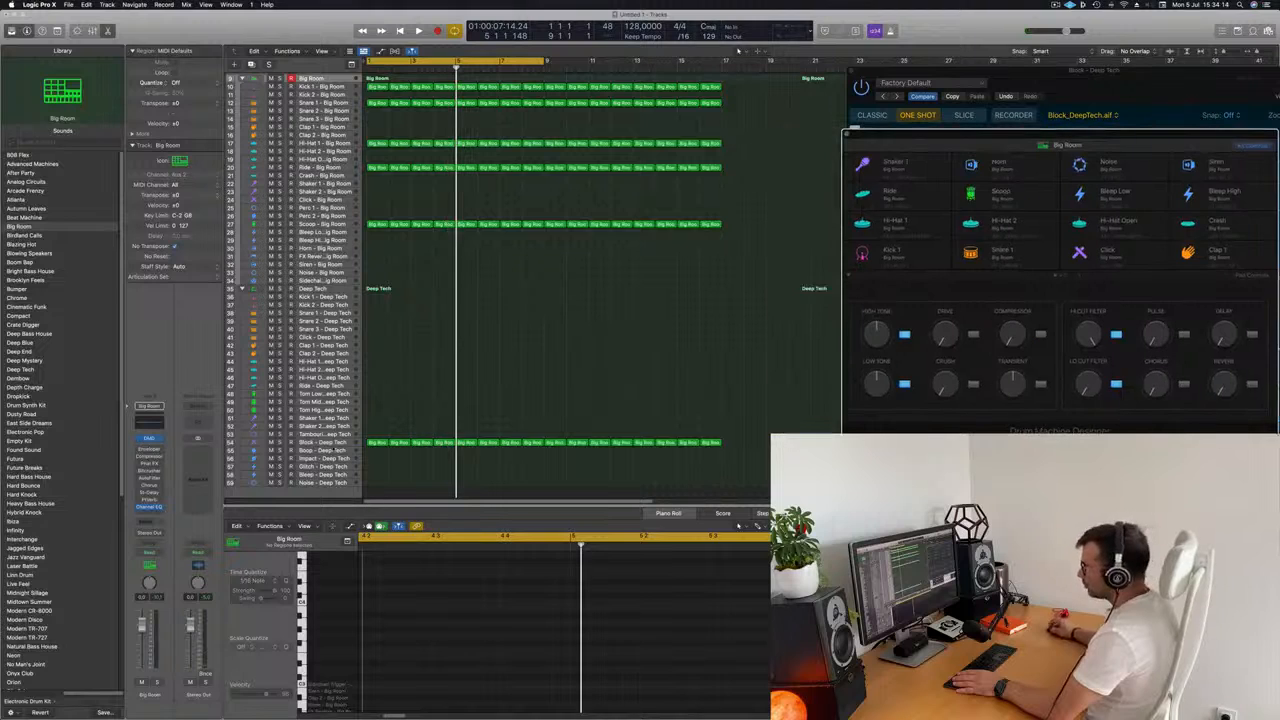
Enlarge the Block - Deep Tech track with Track Zoom and show its Q-Sampler Coarse Tune automation.
{"action": "left_click", "coordinate": [328, 442]}
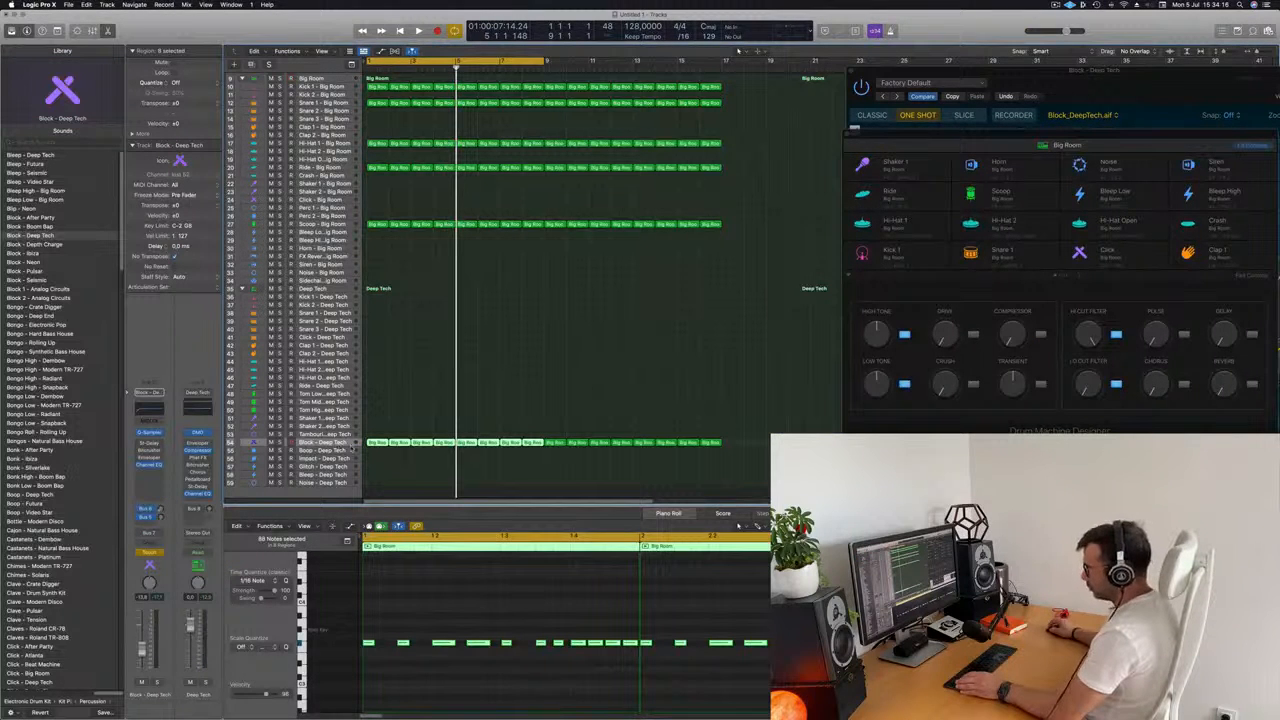
{"action": "left_click_drag", "start_coordinate": [332, 44], "coordinate": [305, 83]}
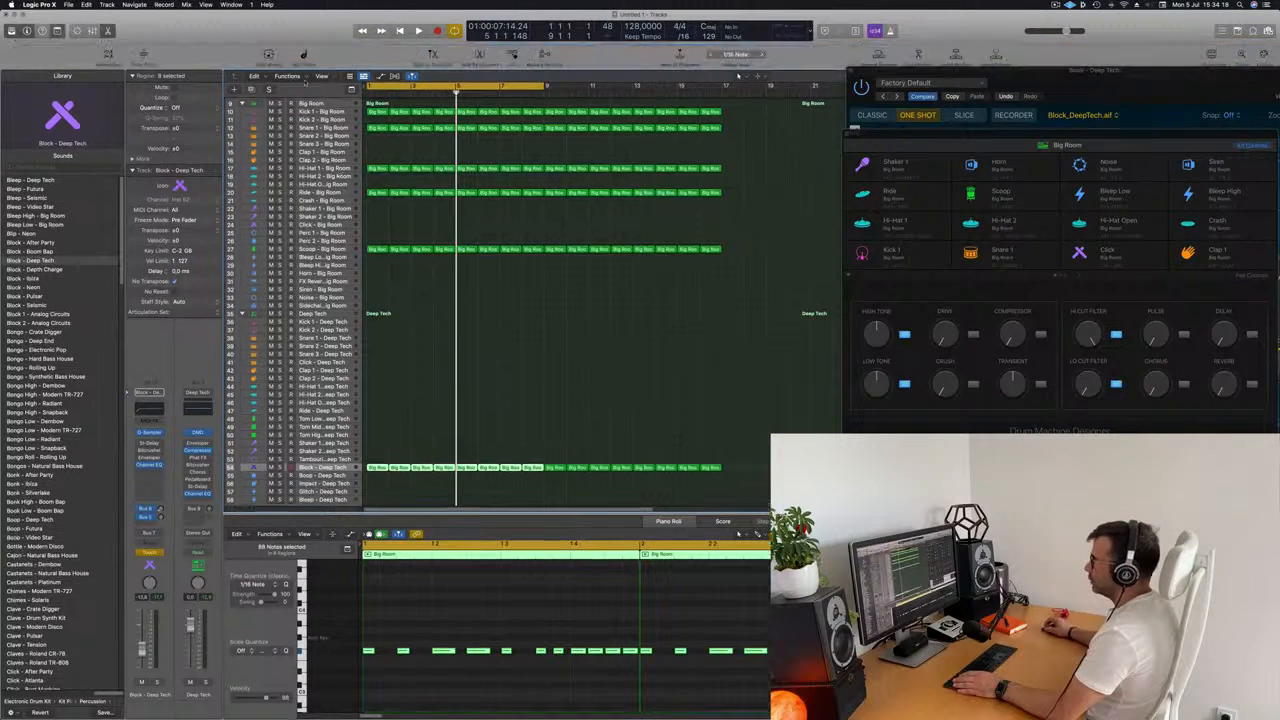
{"action": "left_click", "coordinate": [139, 60]}
{"action": "scroll", "coordinate": [440, 375], "scroll_direction": "down", "scroll_amount": 3}
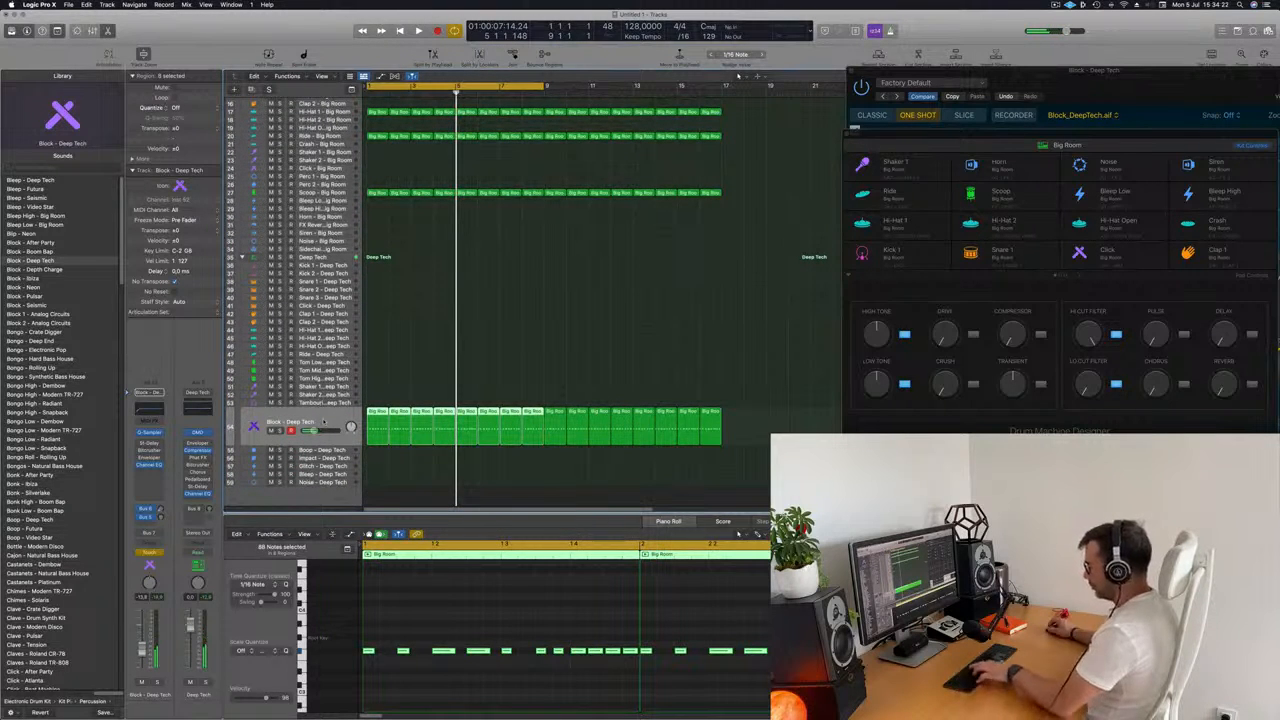
{"action": "key", "text": "a"}
{"action": "left_click", "coordinate": [320, 436]}
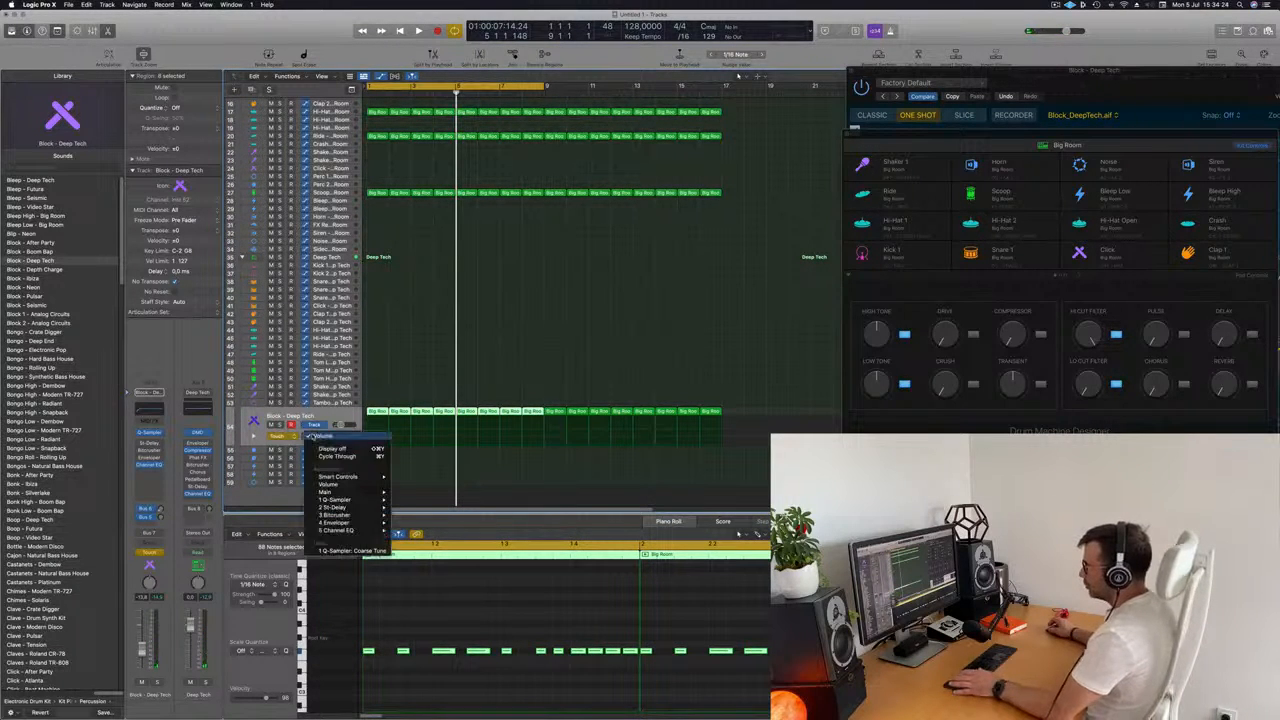
{"action": "left_click", "coordinate": [350, 550]}
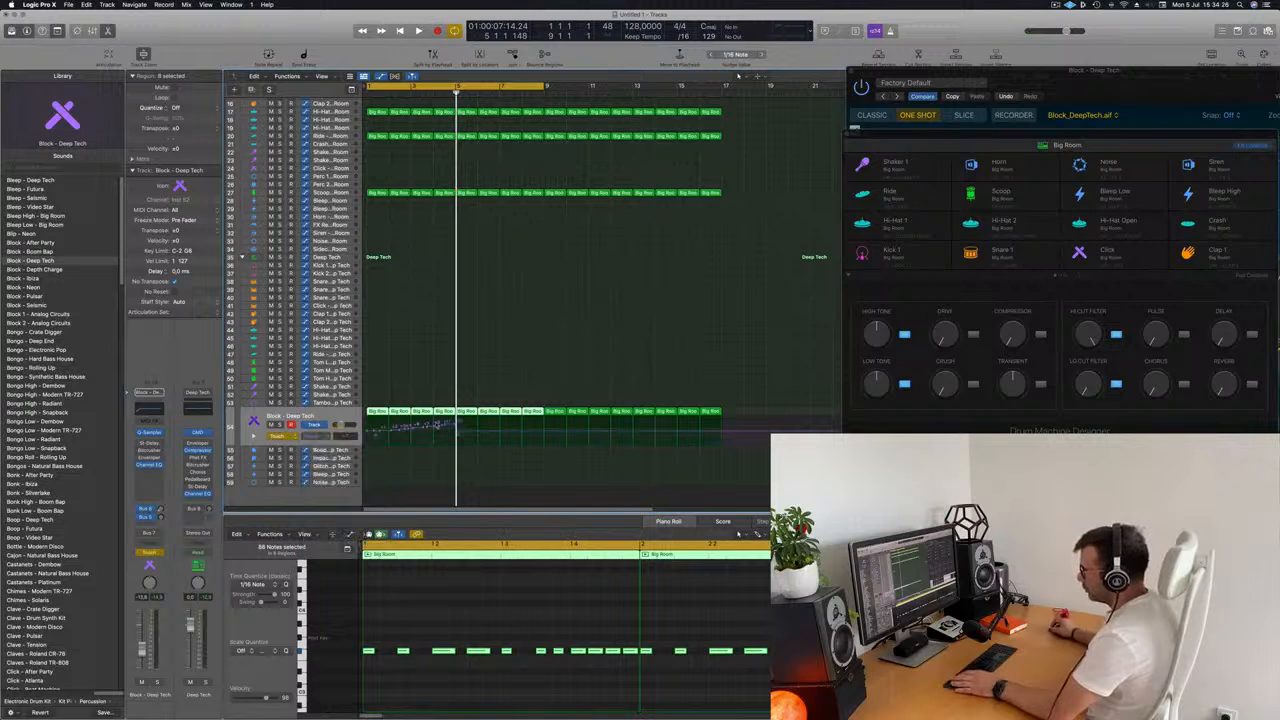
Replace the recorded Coarse Tune points with a straight ramp rising to about +11 at bar 5, and play it.
{"action": "left_click_drag", "start_coordinate": [459, 433], "coordinate": [370, 432]}
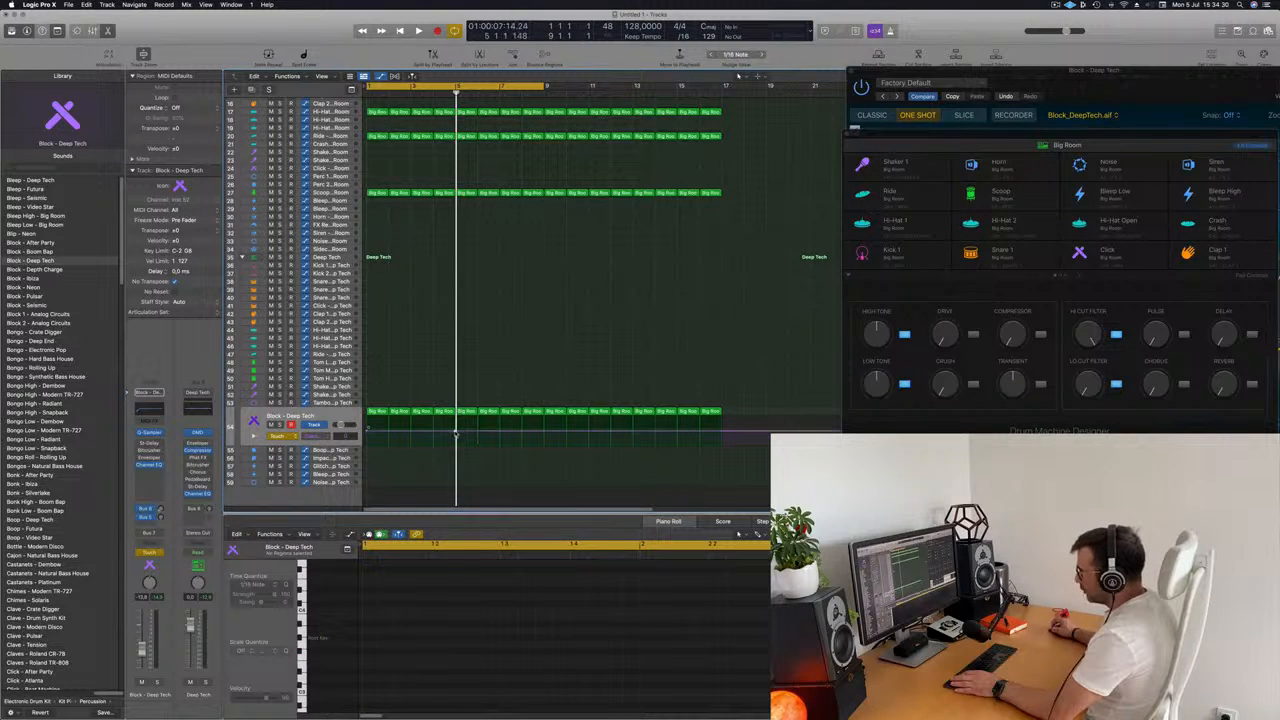
{"action": "left_click_drag", "start_coordinate": [456, 432], "coordinate": [457, 425]}
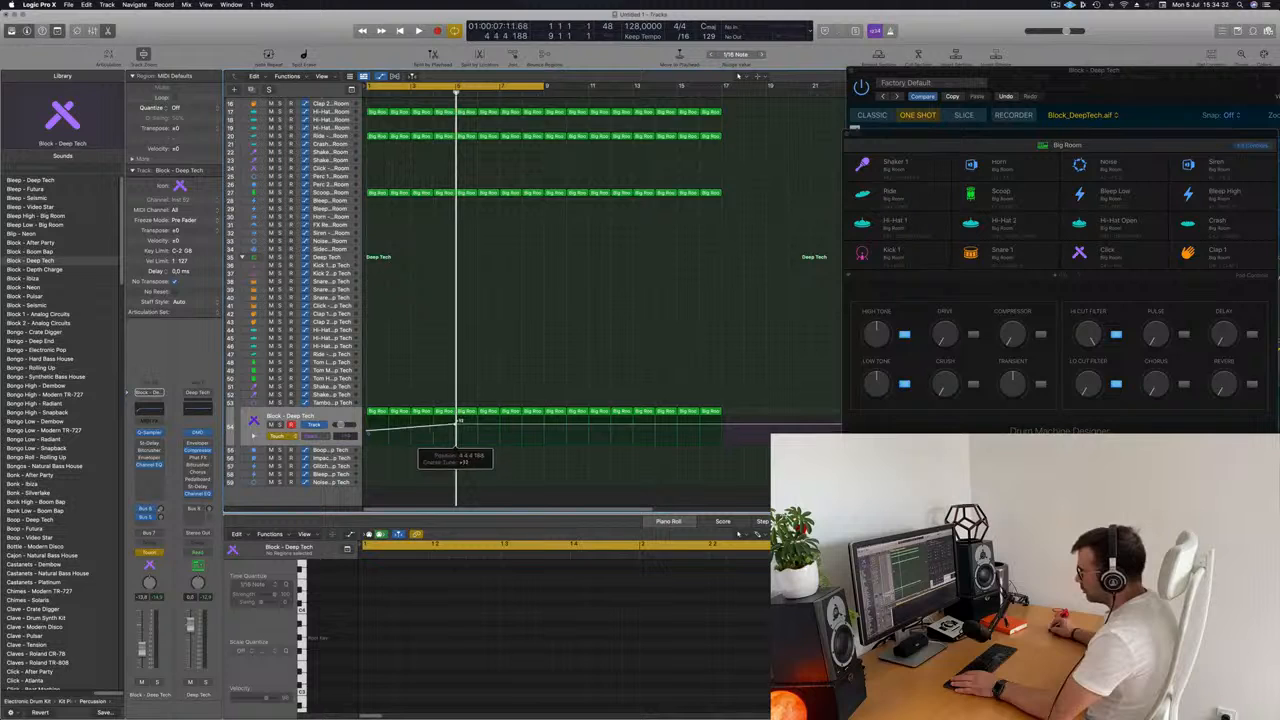
{"action": "key", "text": "space"}
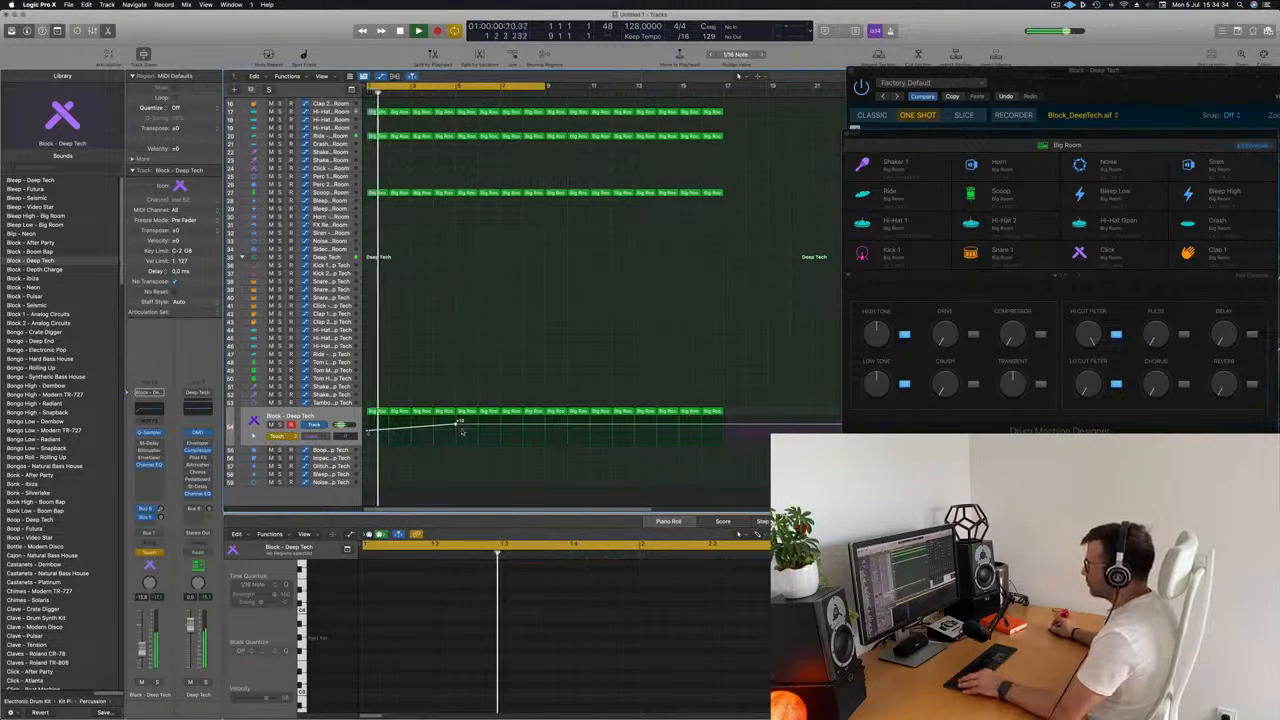
Pull the Coarse Tune curve back down right after the ramp's peak at bar 5.
{"action": "key", "text": "super+Right"}
{"action": "key", "text": "super+Right"}
{"action": "key", "text": "super+Right"}
{"action": "key", "text": "super+Right"}
{"action": "key", "text": "super+Right"}
{"action": "key", "text": "super+Right"}
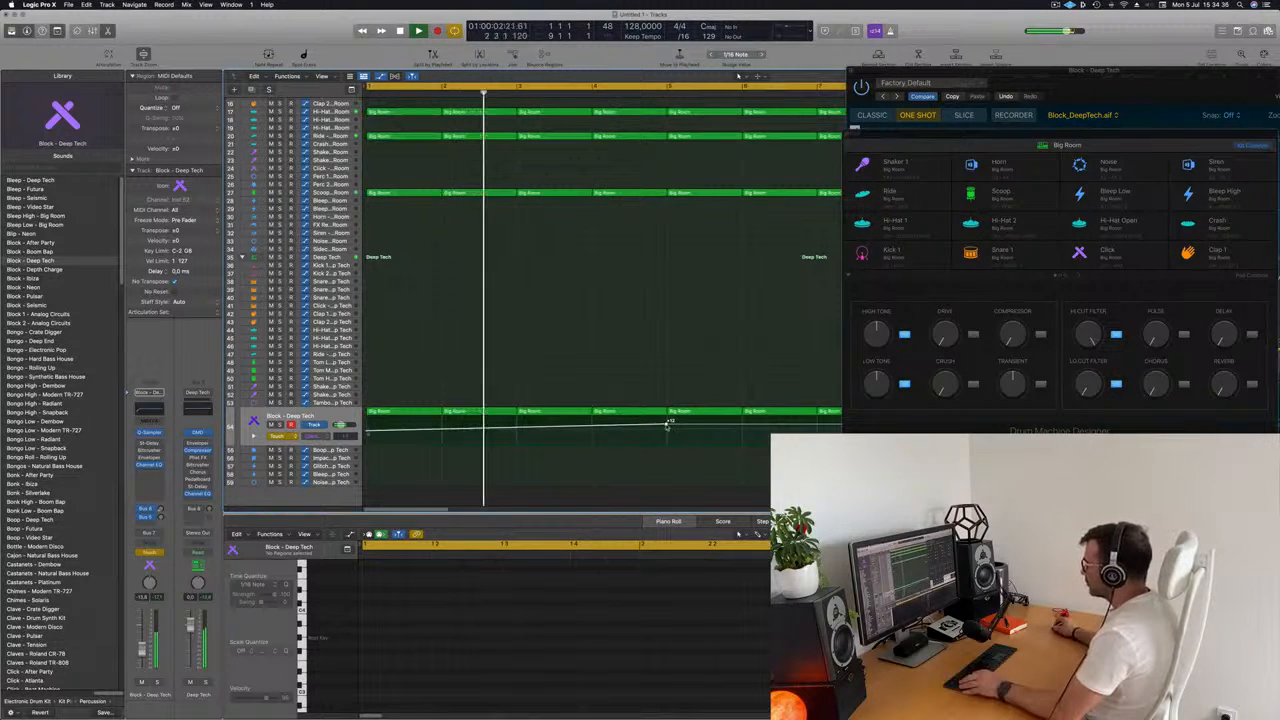
{"action": "key", "text": "super+Left"}
{"action": "left_click_drag", "start_coordinate": [669, 425], "coordinate": [669, 430]}
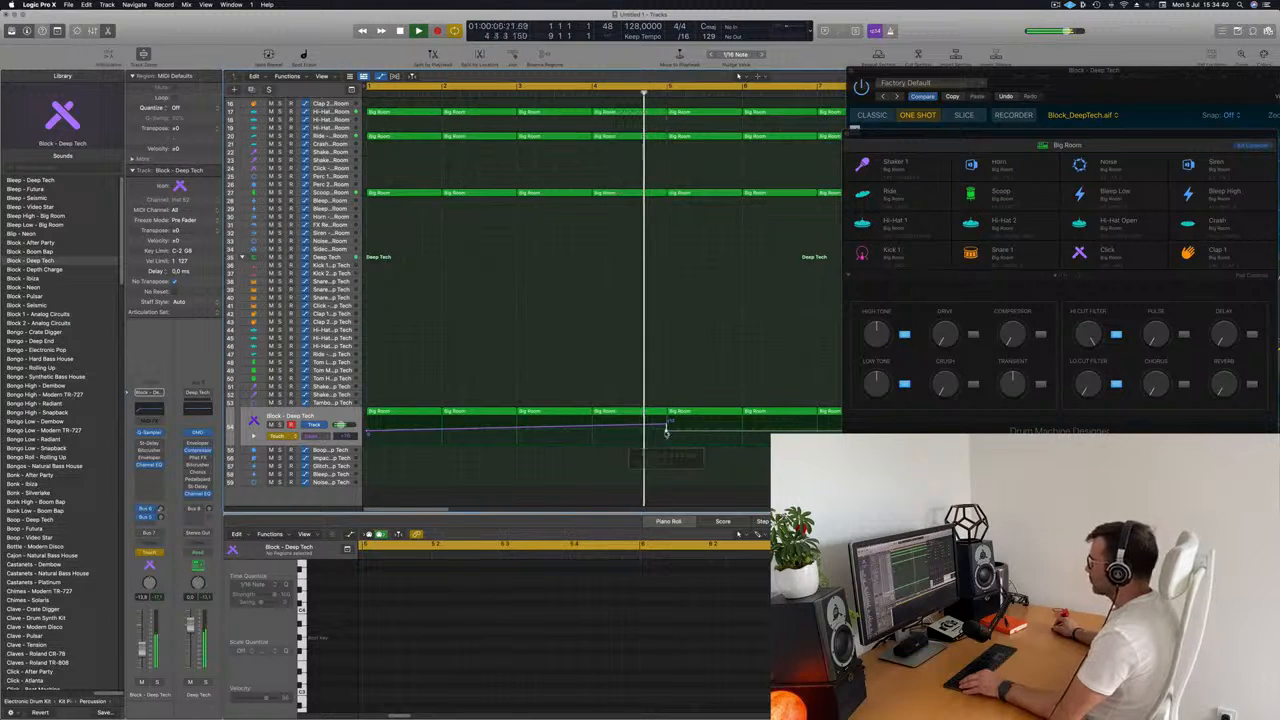
{"action": "key", "text": "super+Left"}
Restart playback and fine-tune the Coarse Tune points at bar 5 so the ramp ends in a steep drop.
{"action": "key", "text": "Return"}
{"action": "scroll", "coordinate": [560, 429], "scroll_direction": "right", "scroll_amount": 1}
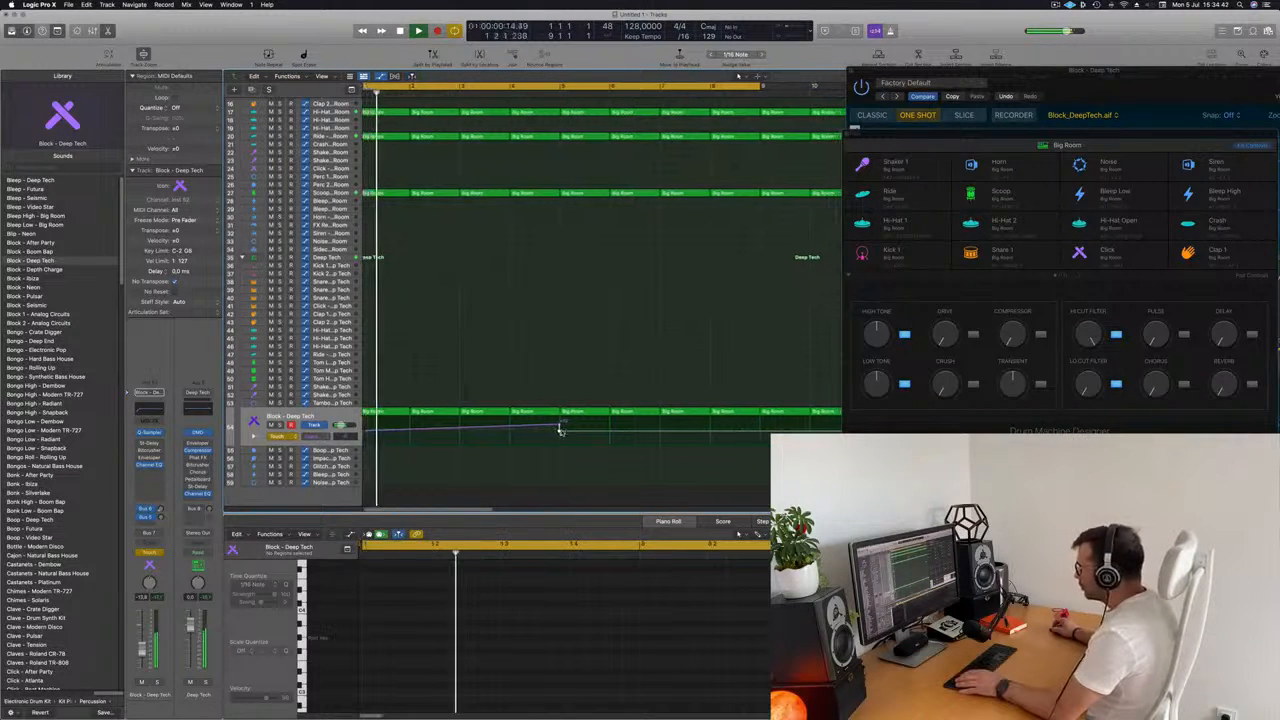
{"action": "left_click_drag", "start_coordinate": [560, 429], "coordinate": [560, 431]}
{"action": "key", "text": "super+Right"}
{"action": "key", "text": "super+Right"}
{"action": "key", "text": "super+Right"}
{"action": "key", "text": "super+Right"}
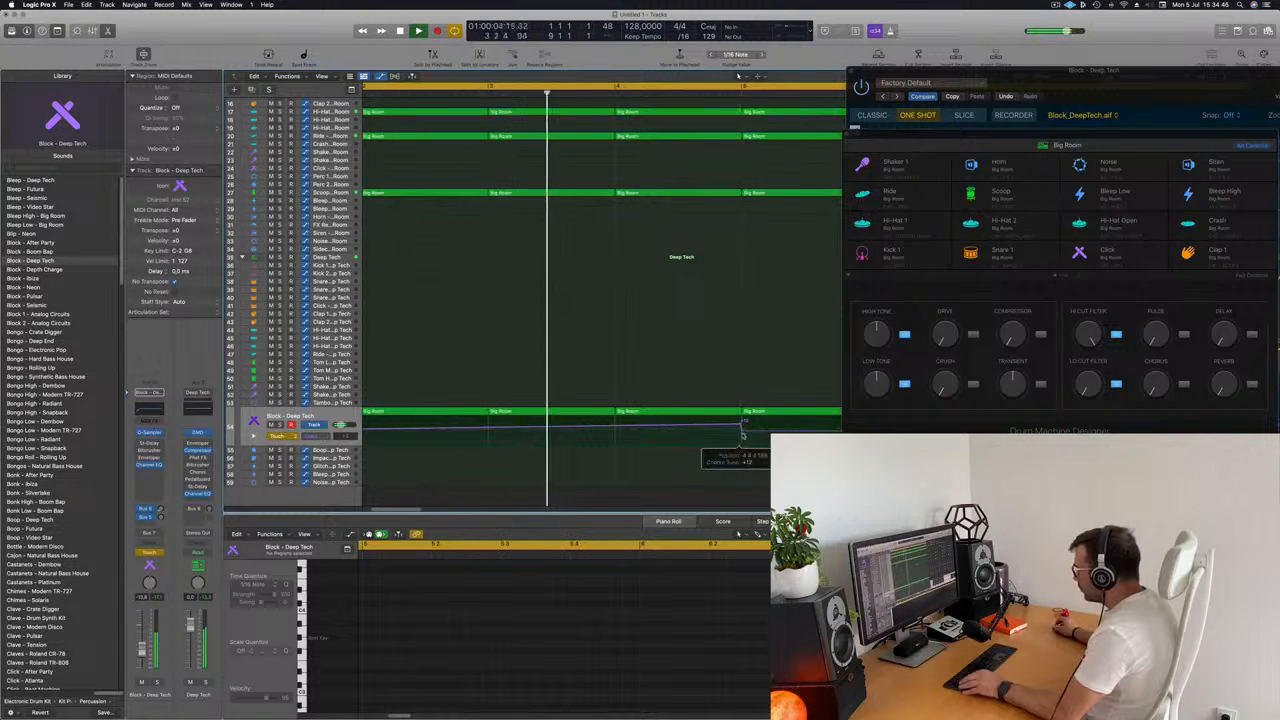
{"action": "left_click", "coordinate": [741, 429]}
{"action": "key", "text": "super+Left"}
{"action": "key", "text": "super+Left"}
{"action": "key", "text": "super+Left"}
{"action": "key", "text": "super+Left"}
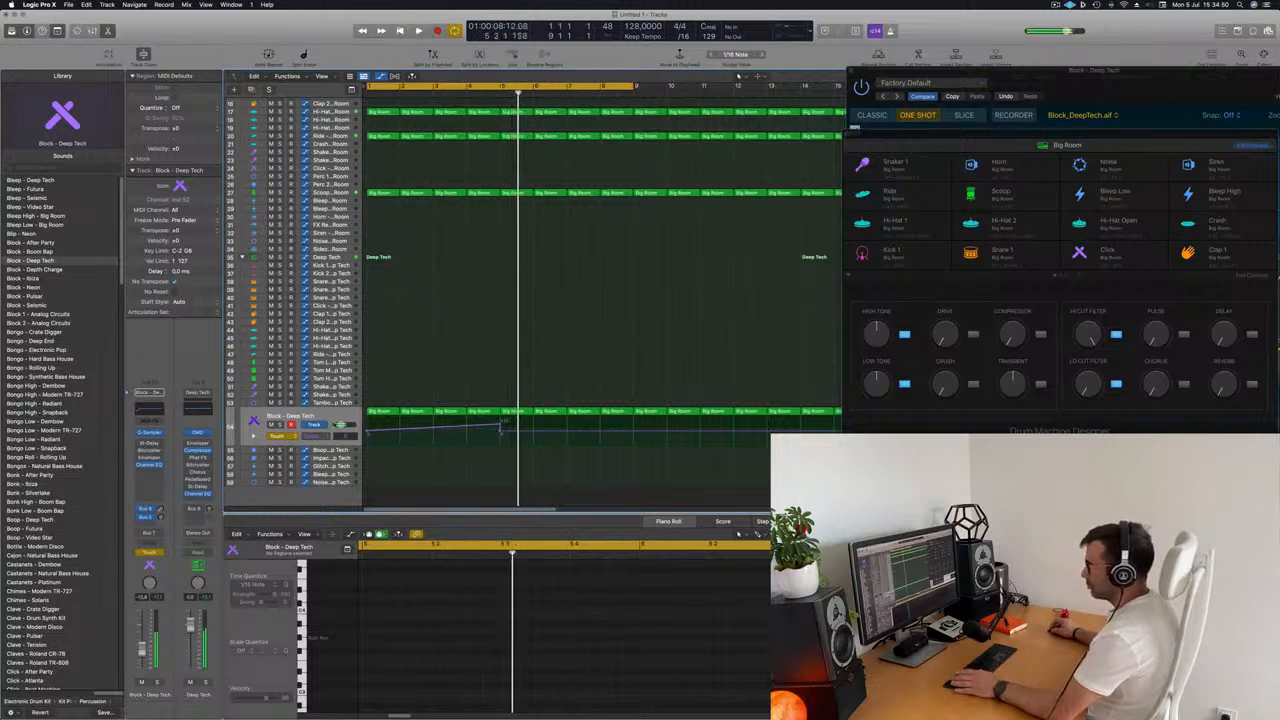
Set the Block - Deep Tech automation mode to Read and play the track from the start.
{"action": "left_click", "coordinate": [286, 437]}
{"action": "left_click", "coordinate": [514, 368]}
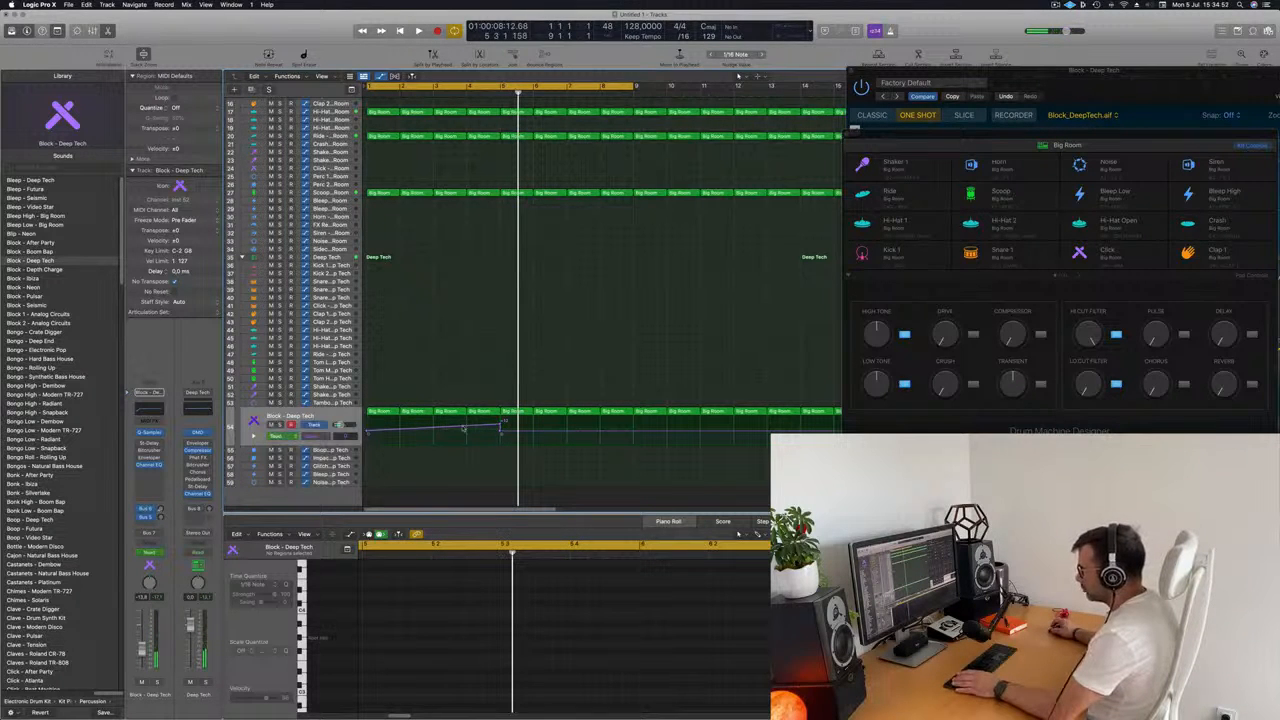
{"action": "left_click", "coordinate": [320, 436]}
{"action": "left_click", "coordinate": [523, 345]}
{"action": "key", "text": "space"}
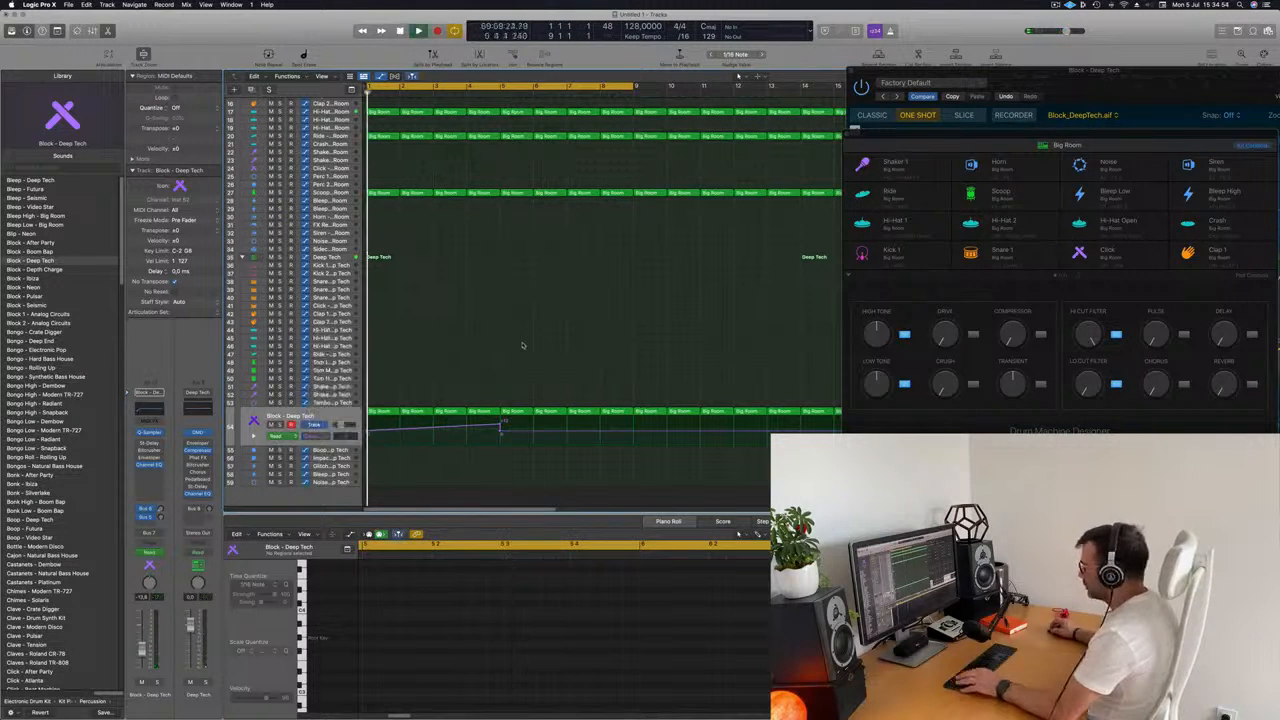
Play the track and adjust the pitch envelope depth in the Block - Deep Tech Quick Sampler.
{"action": "key", "text": "super+Left"}
{"action": "left_click_drag", "start_coordinate": [1093, 89], "coordinate": [1068, 95]}
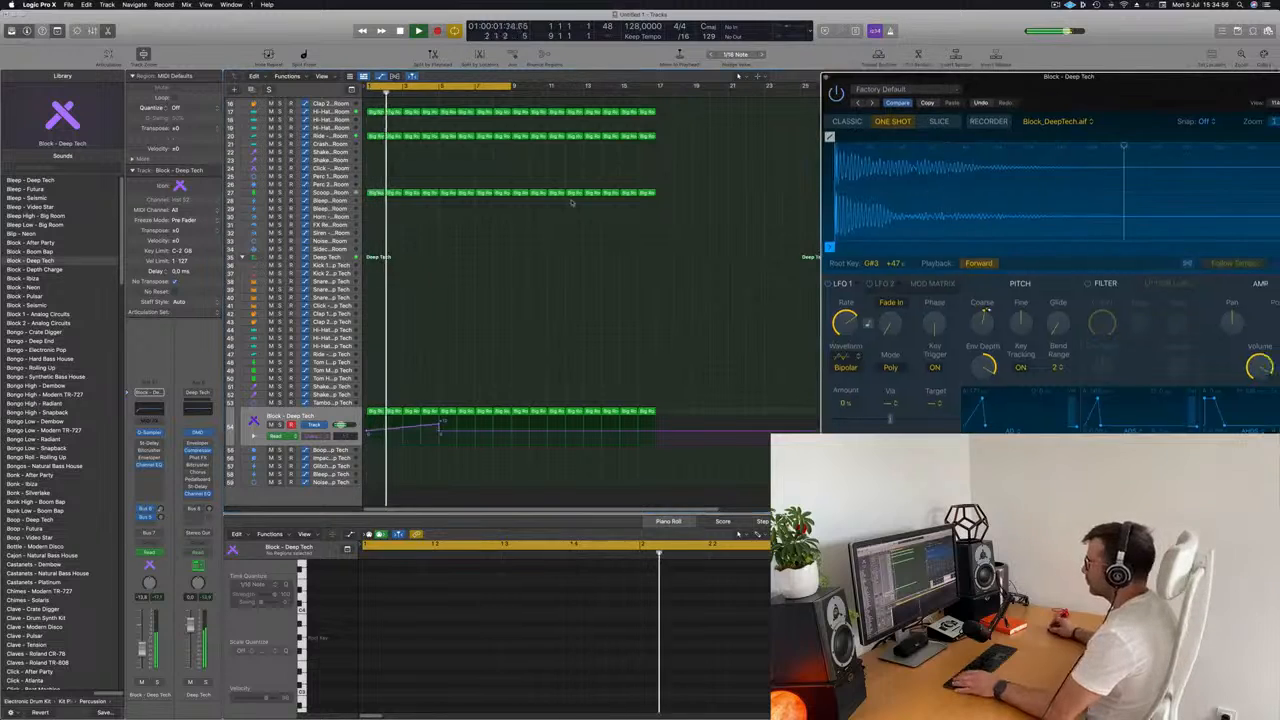
{"action": "key", "text": "space"}
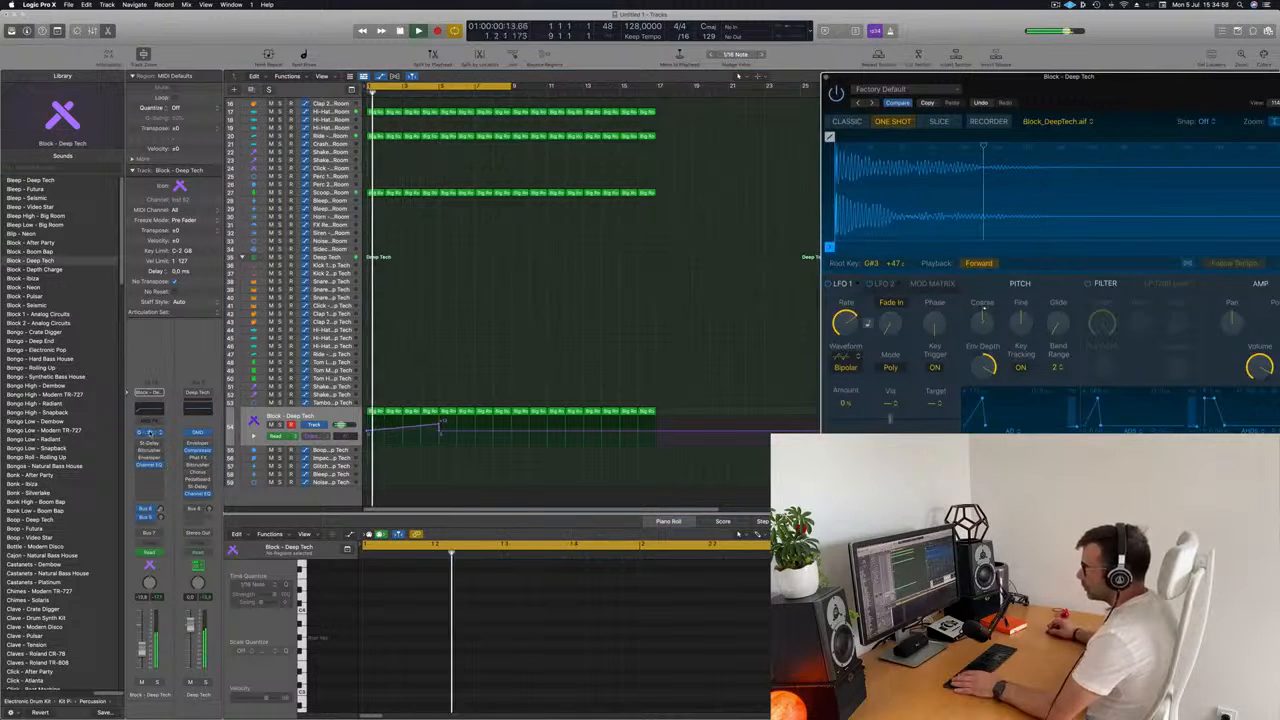
{"action": "left_click", "coordinate": [153, 433]}
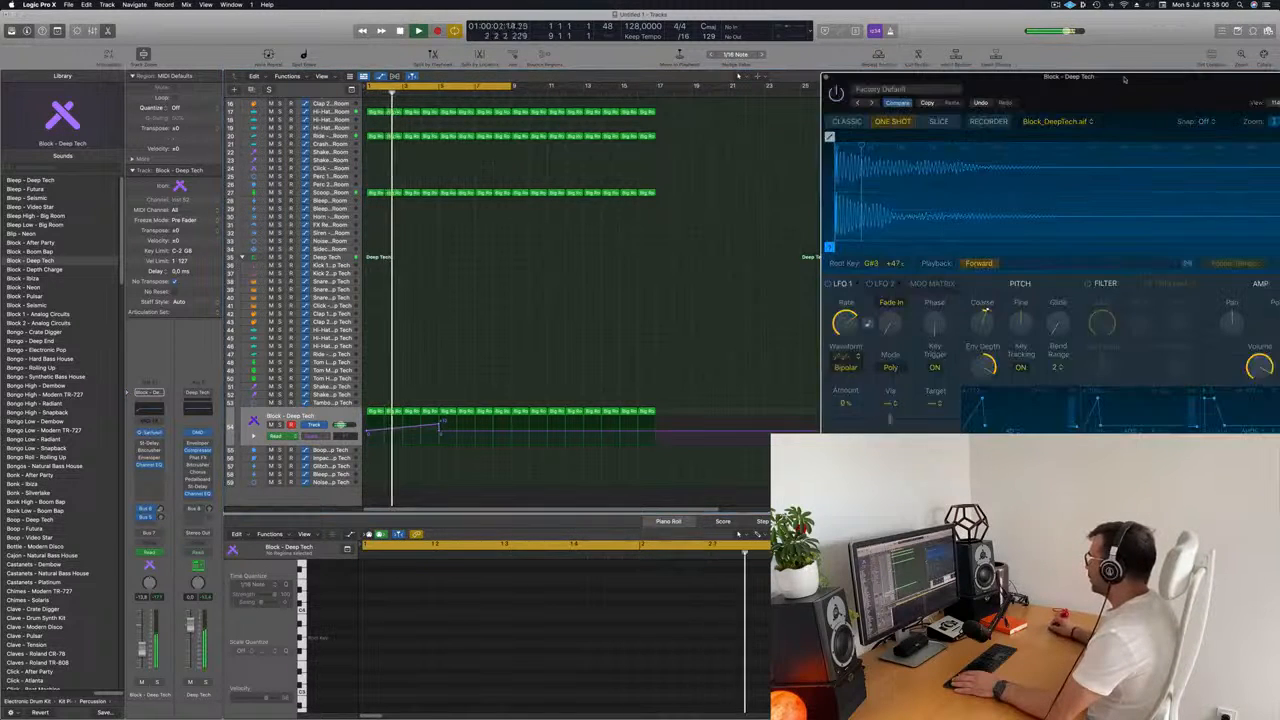
{"action": "left_click_drag", "start_coordinate": [940, 89], "coordinate": [626, 131]}
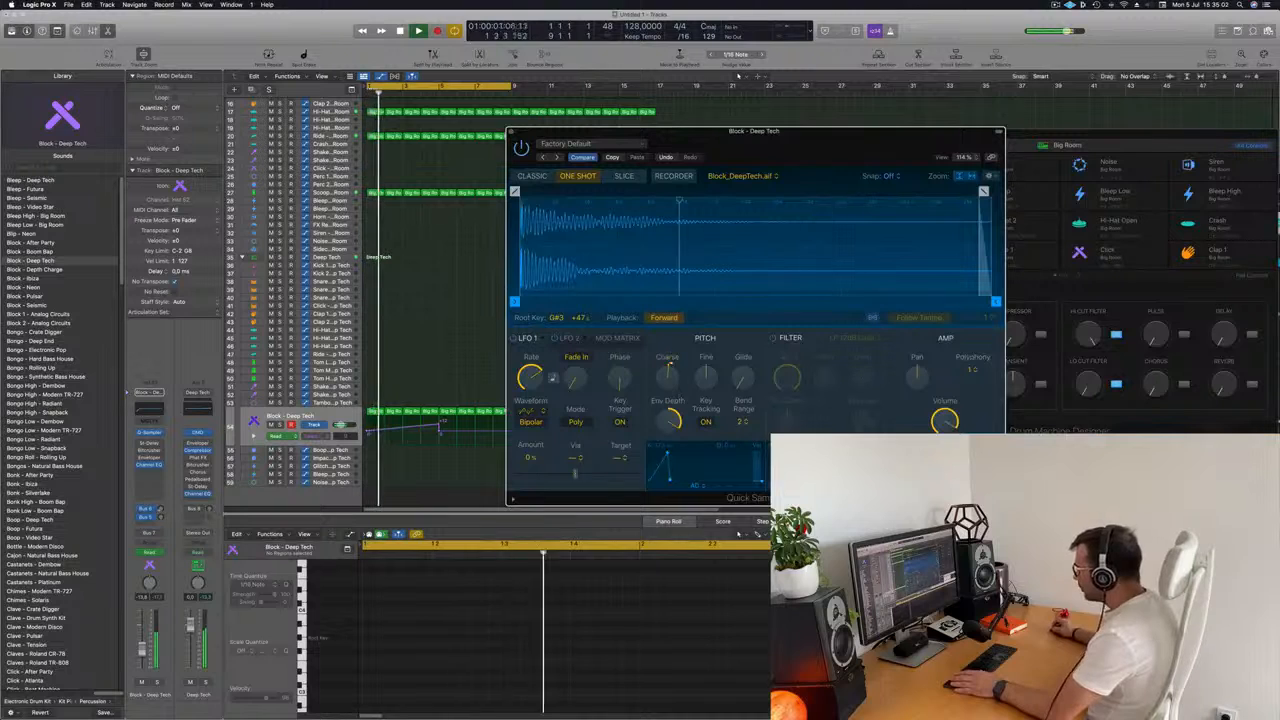
{"action": "left_click_drag", "start_coordinate": [668, 424], "coordinate": [670, 412]}
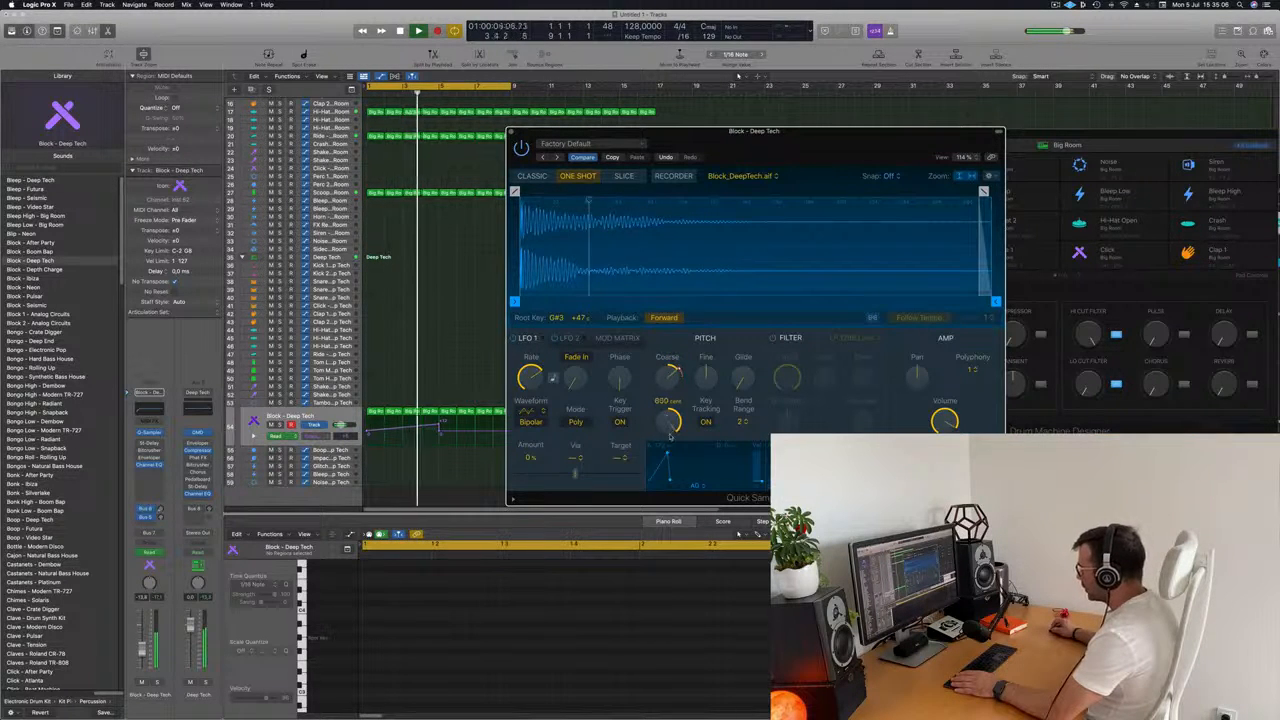
{"action": "left_click_drag", "start_coordinate": [677, 509], "coordinate": [675, 420]}
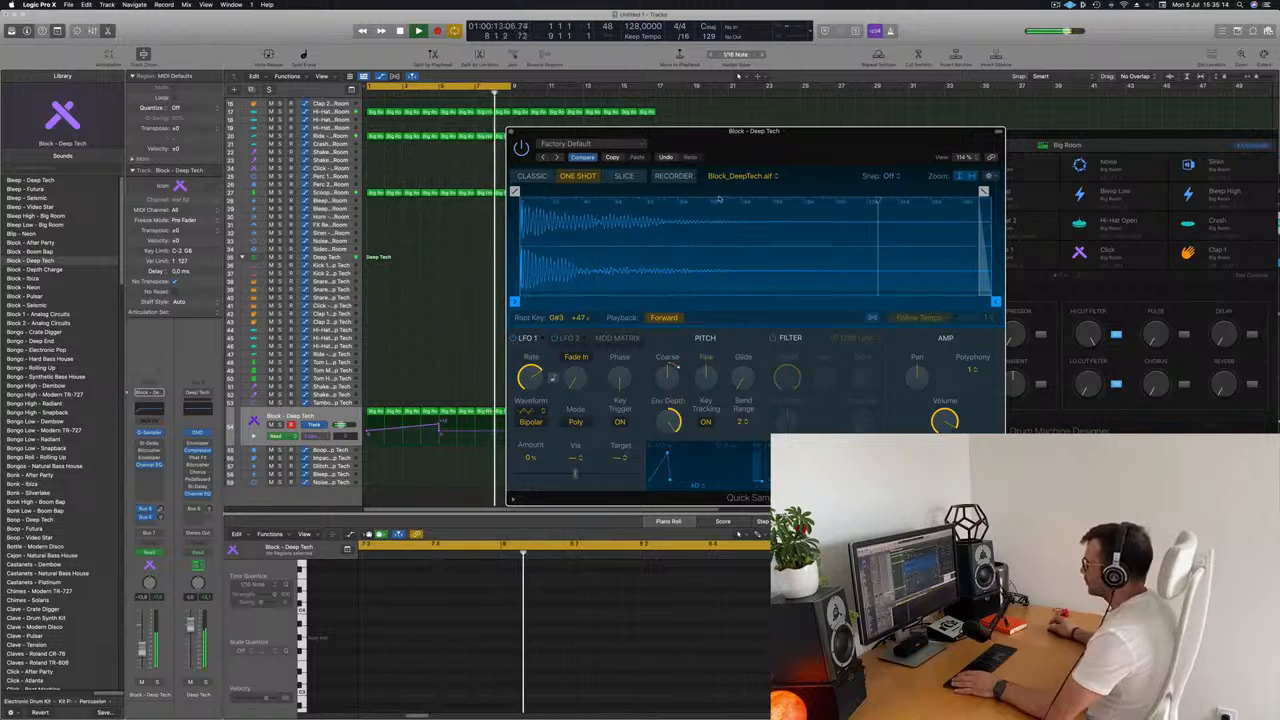
{"action": "left_click_drag", "start_coordinate": [730, 131], "coordinate": [1106, 97]}
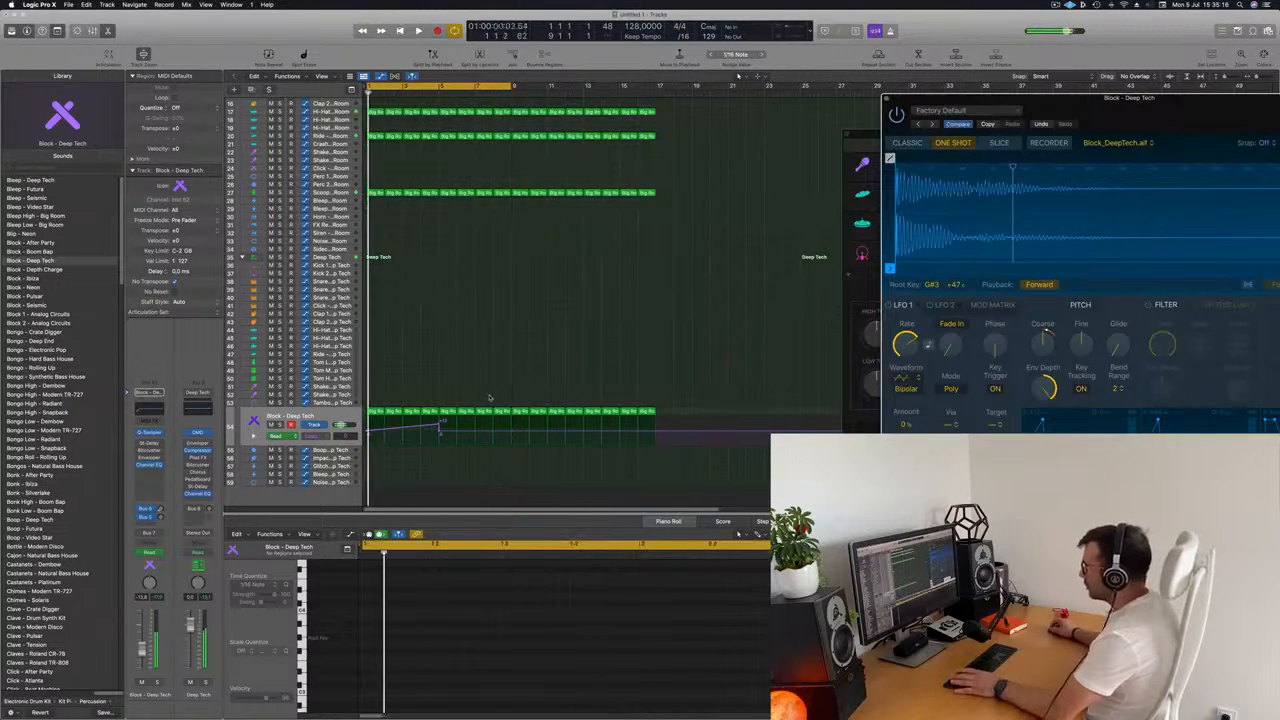
Add a Coarse Tune automation point at about bar 10 on Block - Deep Tech and raise it to +24.
{"action": "left_click", "coordinate": [529, 433]}
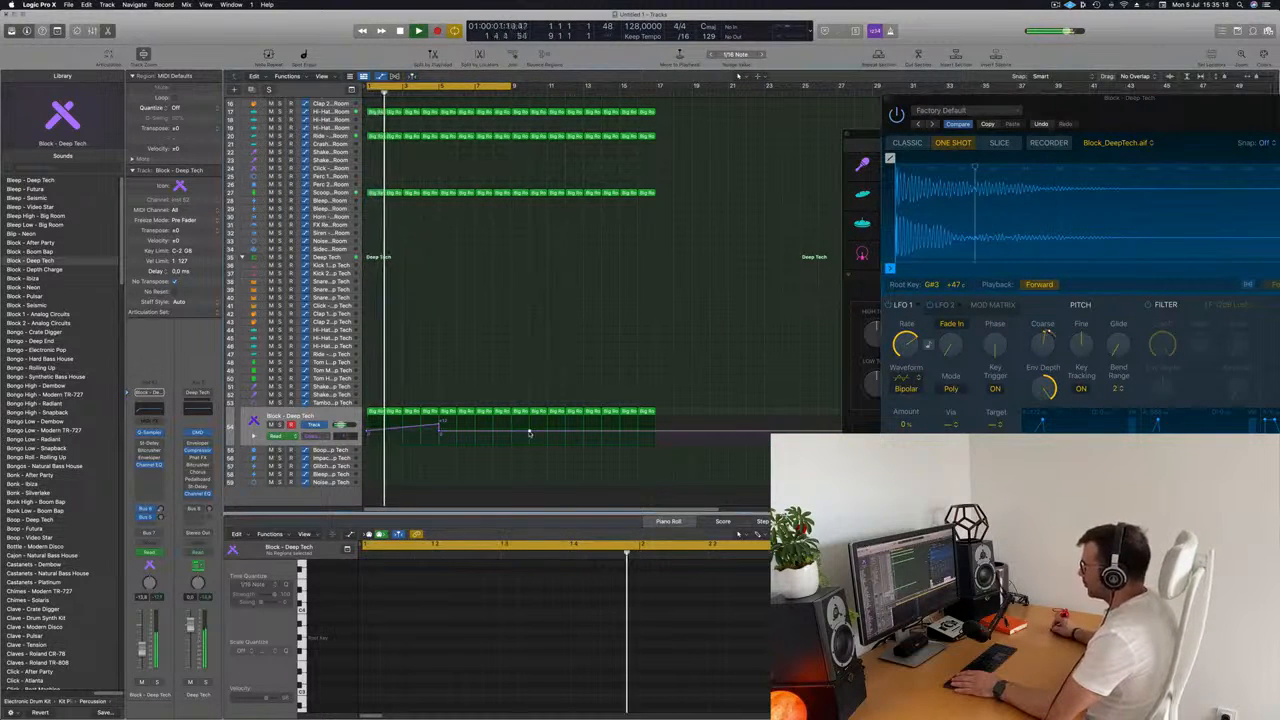
{"action": "left_click", "coordinate": [530, 432]}
{"action": "left_click_drag", "start_coordinate": [530, 433], "coordinate": [525, 380]}
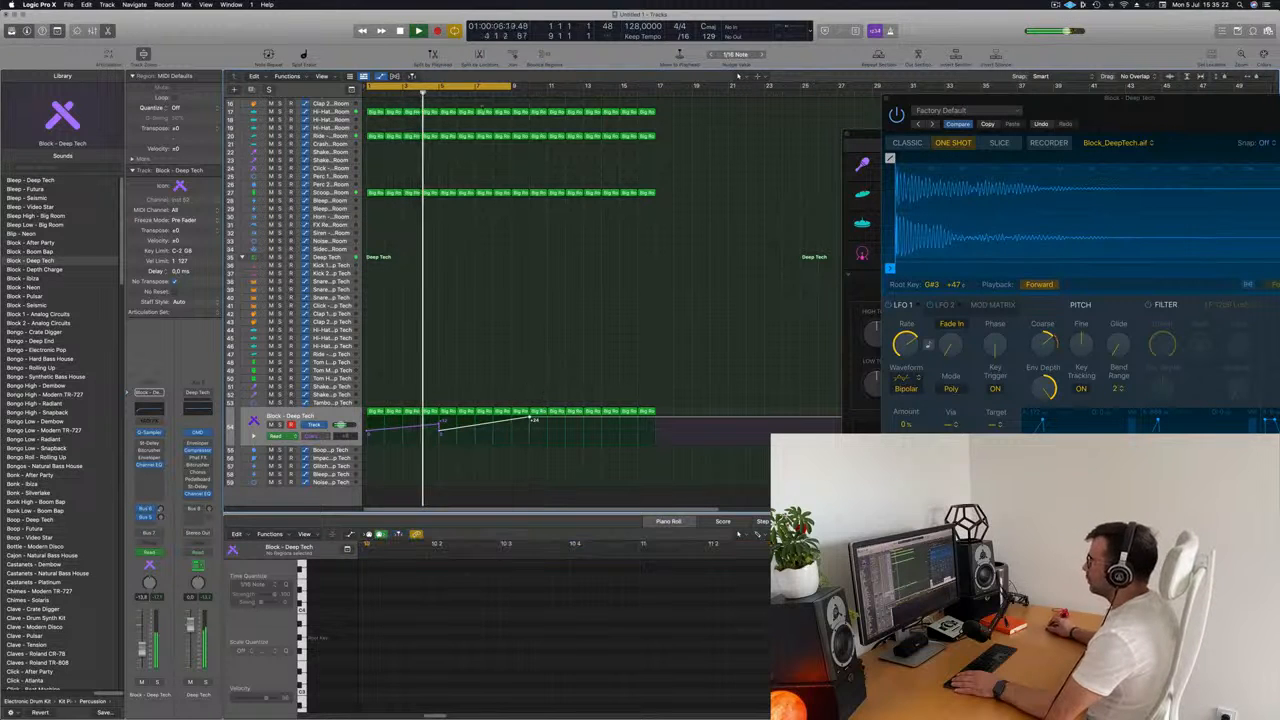
Lower the Coarse Tune point at bar 10 to +12 while the loop plays.
{"action": "left_click", "coordinate": [474, 95]}
{"action": "key", "text": "super+Left"}
{"action": "key", "text": "super+Left"}
{"action": "key", "text": "super+Left"}
{"action": "key", "text": "super+Left"}
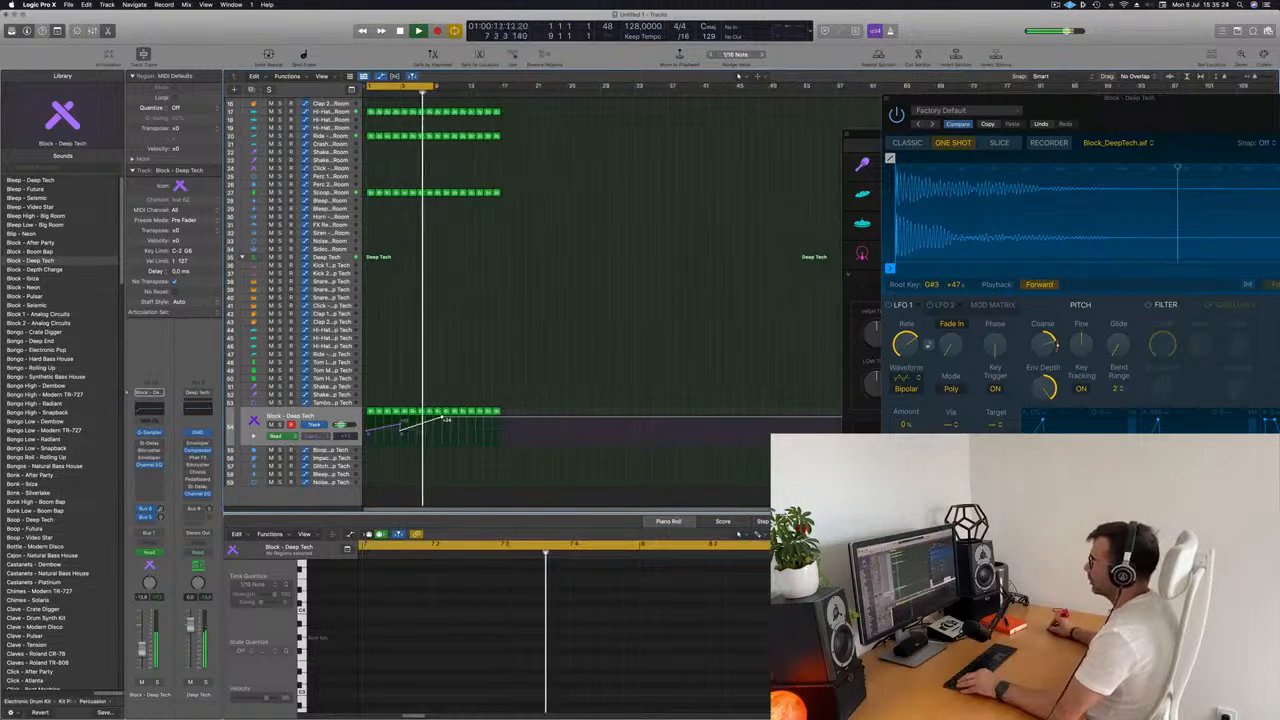
{"action": "key", "text": "super+Right"}
{"action": "key", "text": "super+Right"}
{"action": "key", "text": "super+Right"}
{"action": "left_click_drag", "start_coordinate": [1106, 107], "coordinate": [1031, 117]}
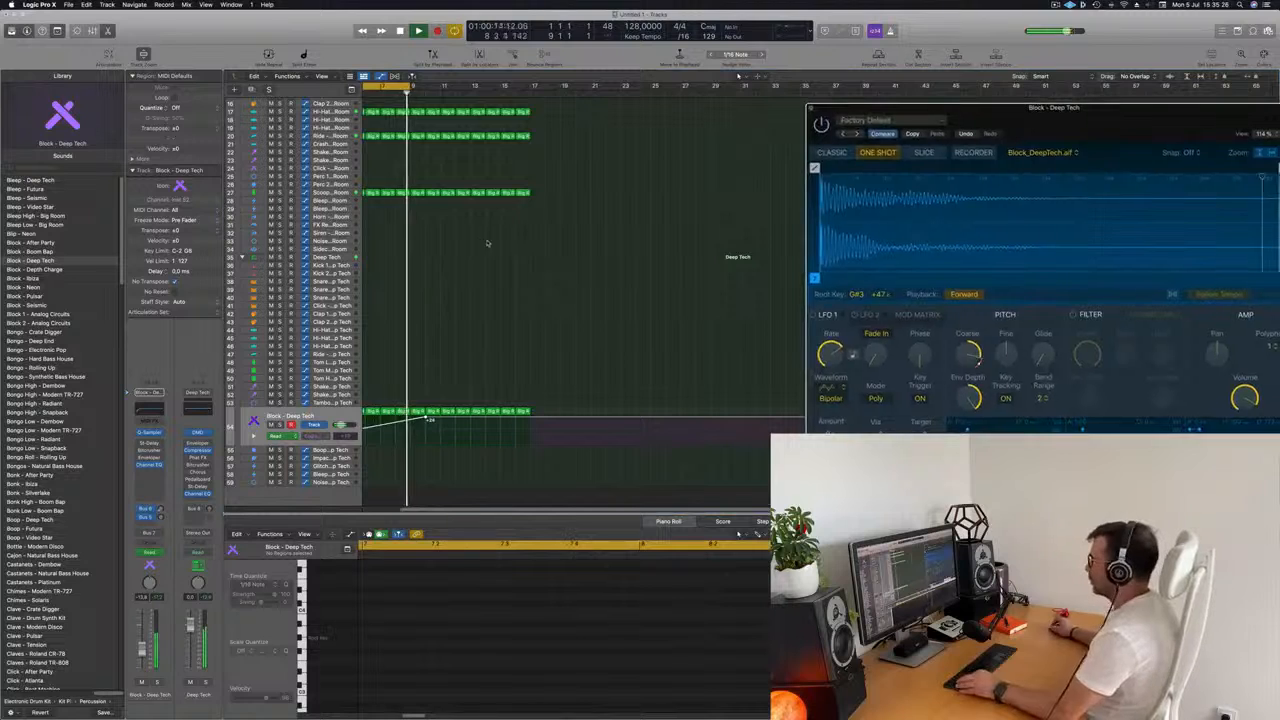
{"action": "scroll", "coordinate": [526, 288], "scroll_direction": "left", "scroll_amount": 2}
{"action": "scroll", "coordinate": [525, 288], "scroll_direction": "left", "scroll_amount": 1}
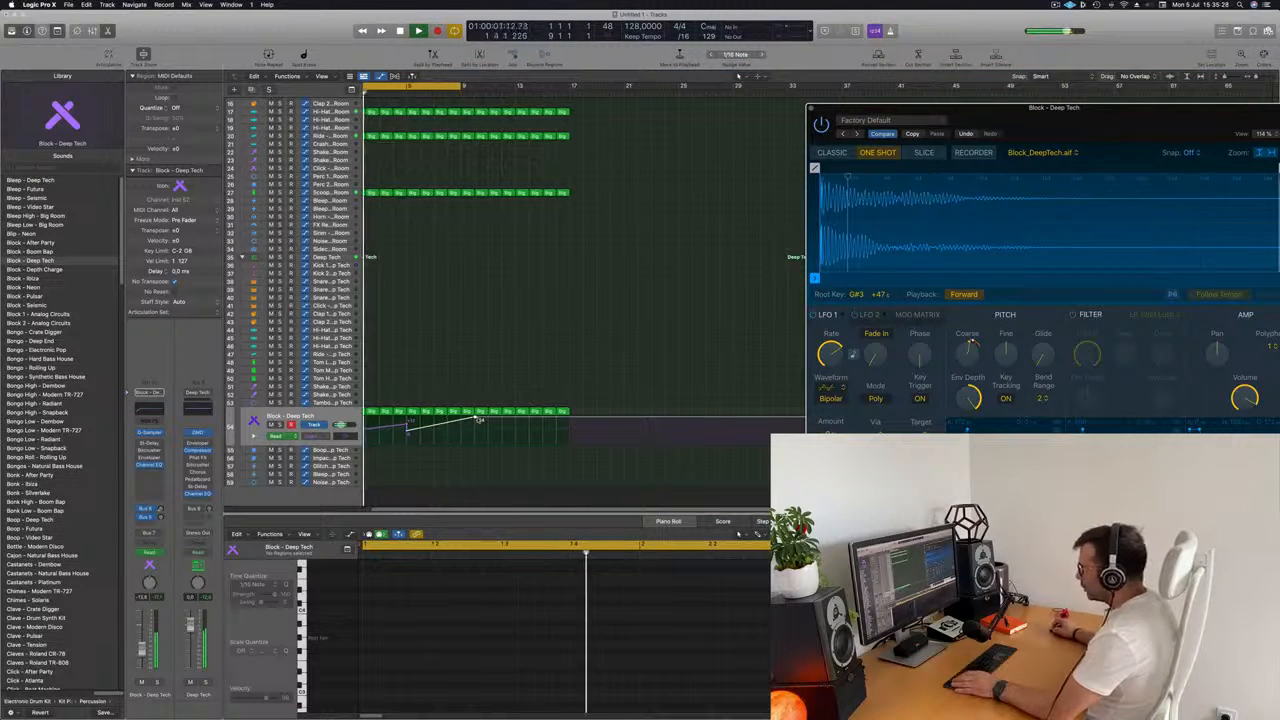
{"action": "left_click_drag", "start_coordinate": [478, 419], "coordinate": [476, 425]}
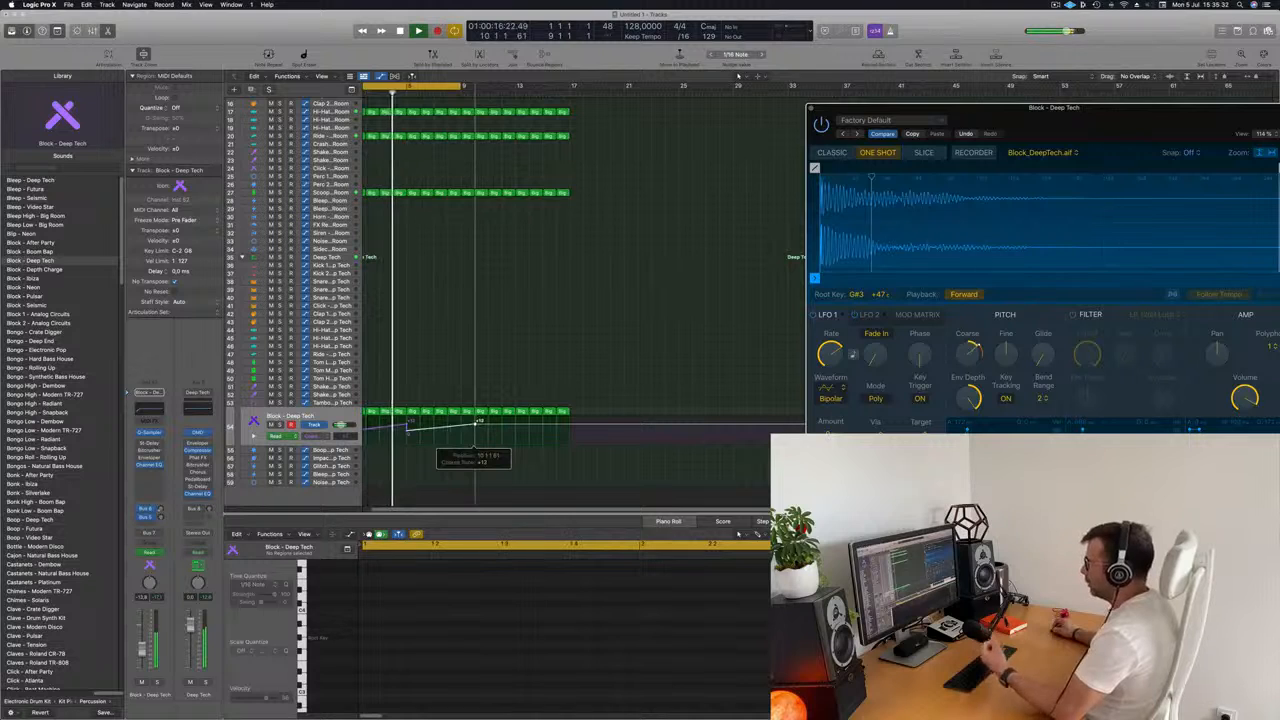
{"action": "scroll", "coordinate": [468, 389], "scroll_direction": "down", "scroll_amount": 3}
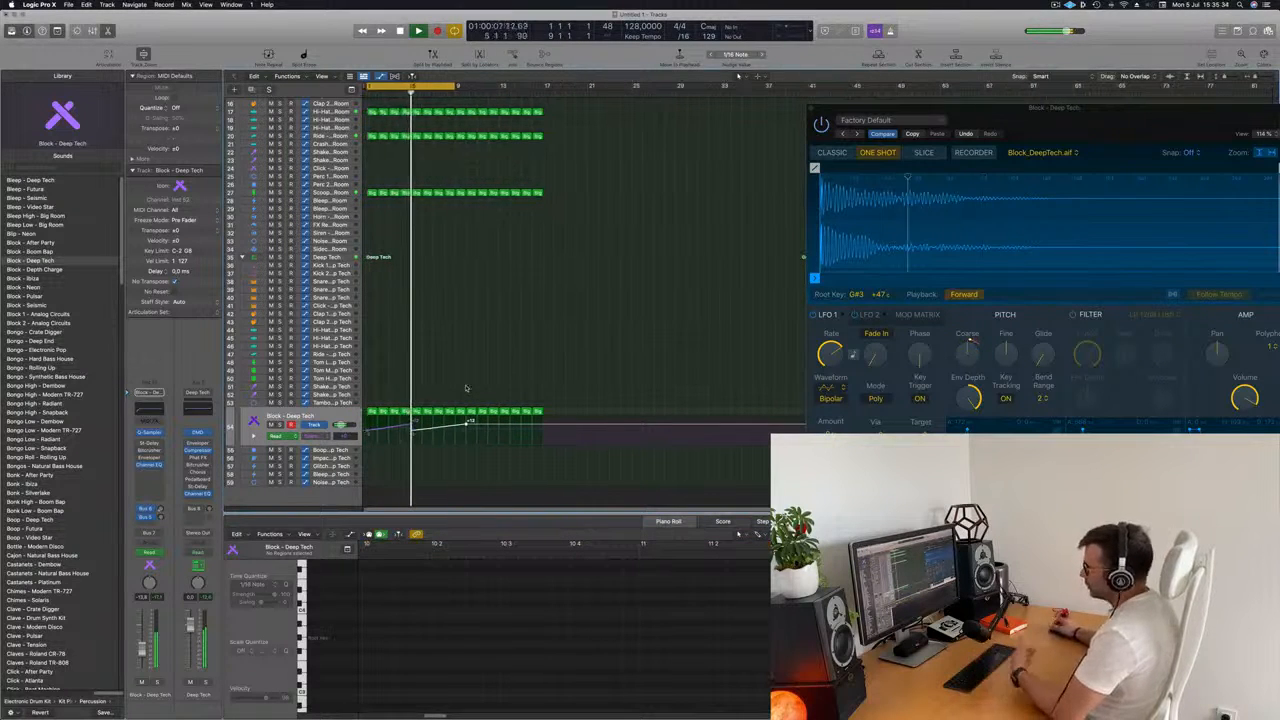
Select the empty Inst 3 track, move the Big Room kick region at bar 1 onto it, and stop playback.
{"action": "left_click_drag", "start_coordinate": [1146, 118], "coordinate": [1016, 87]}
{"action": "left_click", "coordinate": [558, 275]}
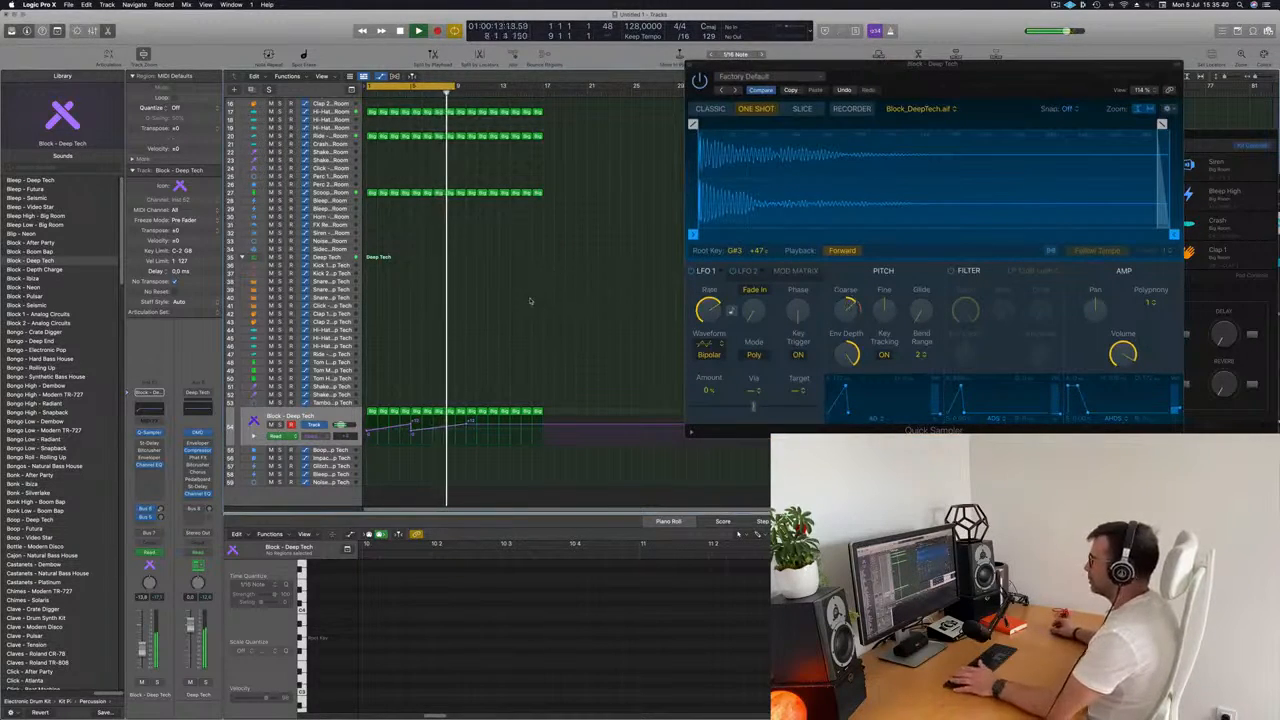
{"action": "scroll", "coordinate": [523, 312], "scroll_direction": "up", "scroll_amount": 5}
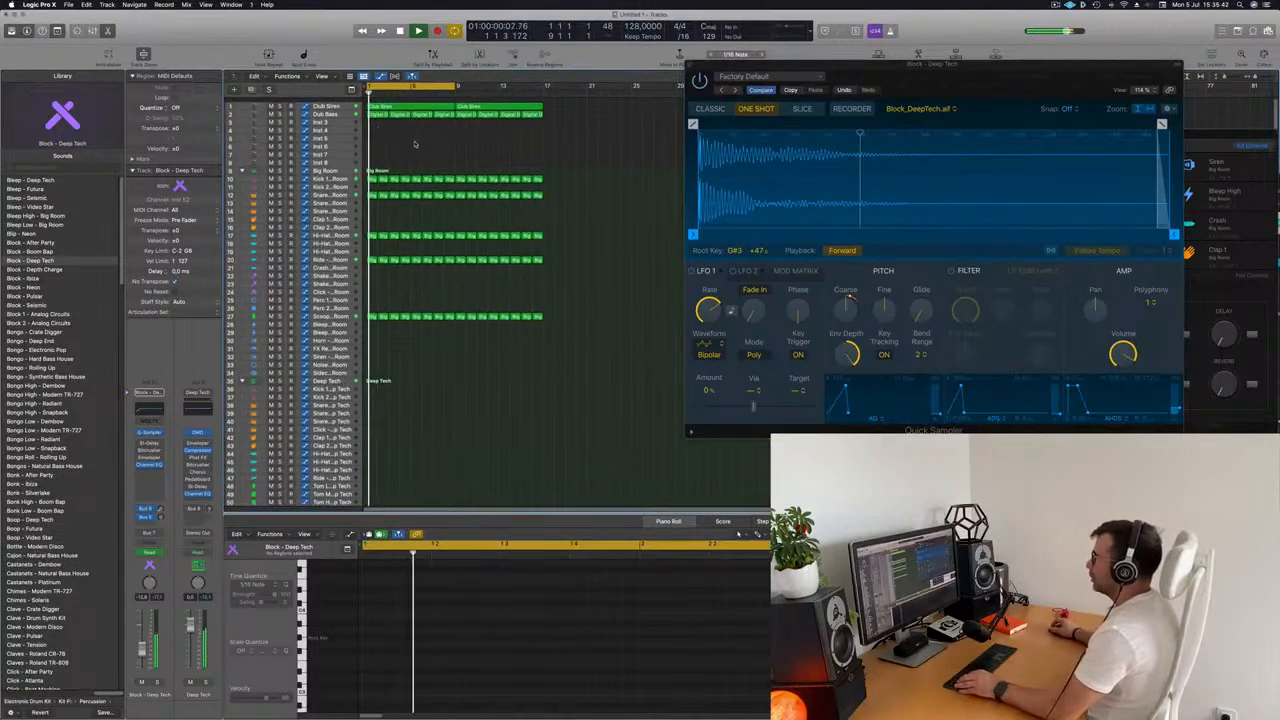
{"action": "left_click", "coordinate": [339, 110]}
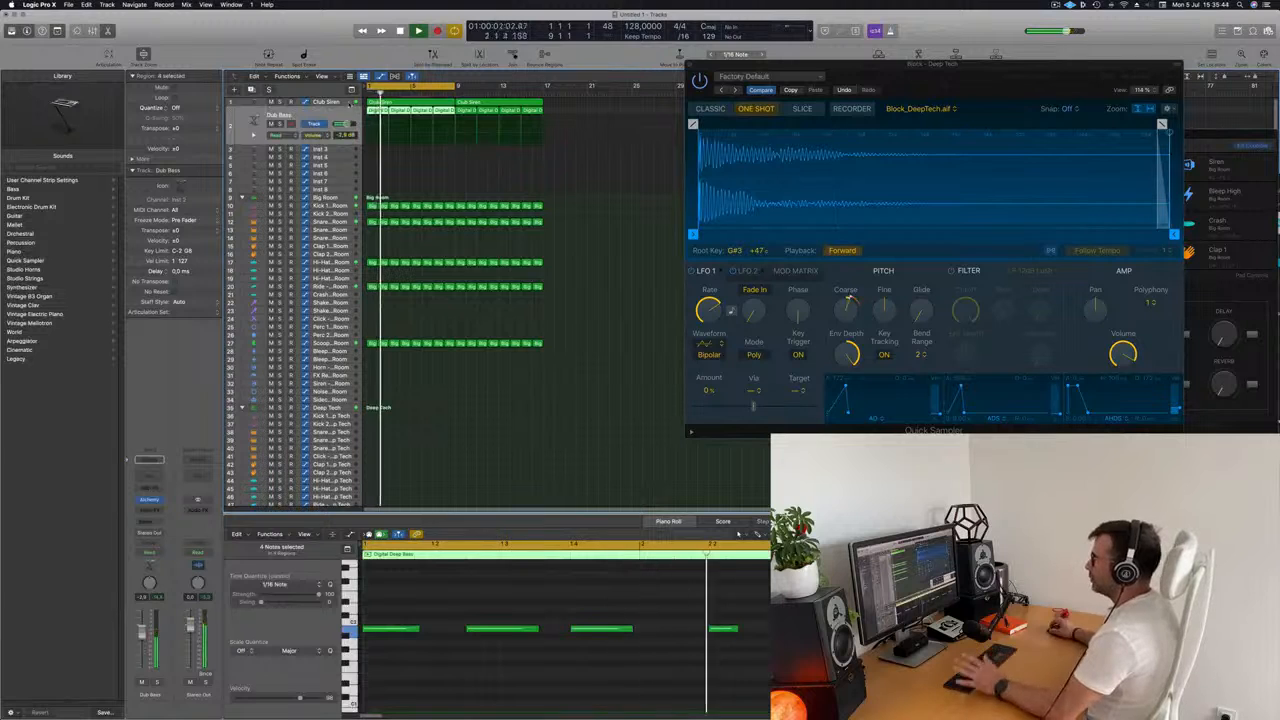
{"action": "left_click", "coordinate": [331, 149]}
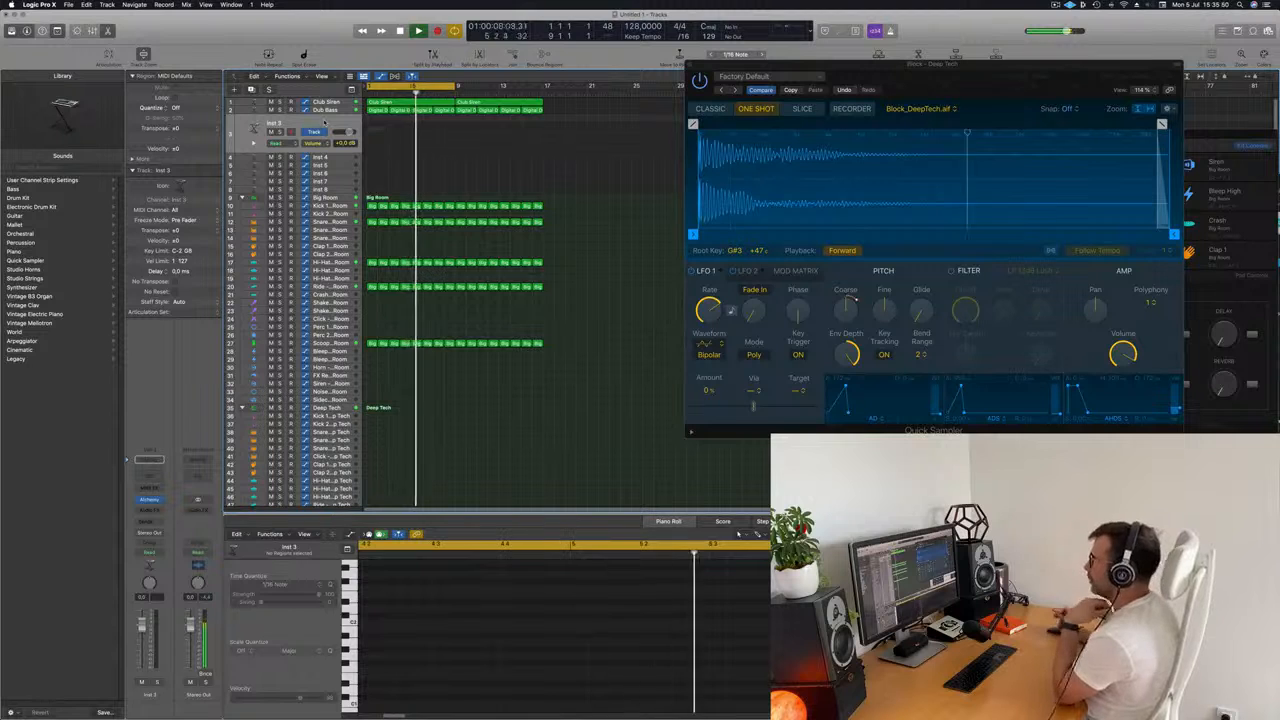
{"action": "scroll", "coordinate": [450, 300], "scroll_direction": "down", "scroll_amount": 1}
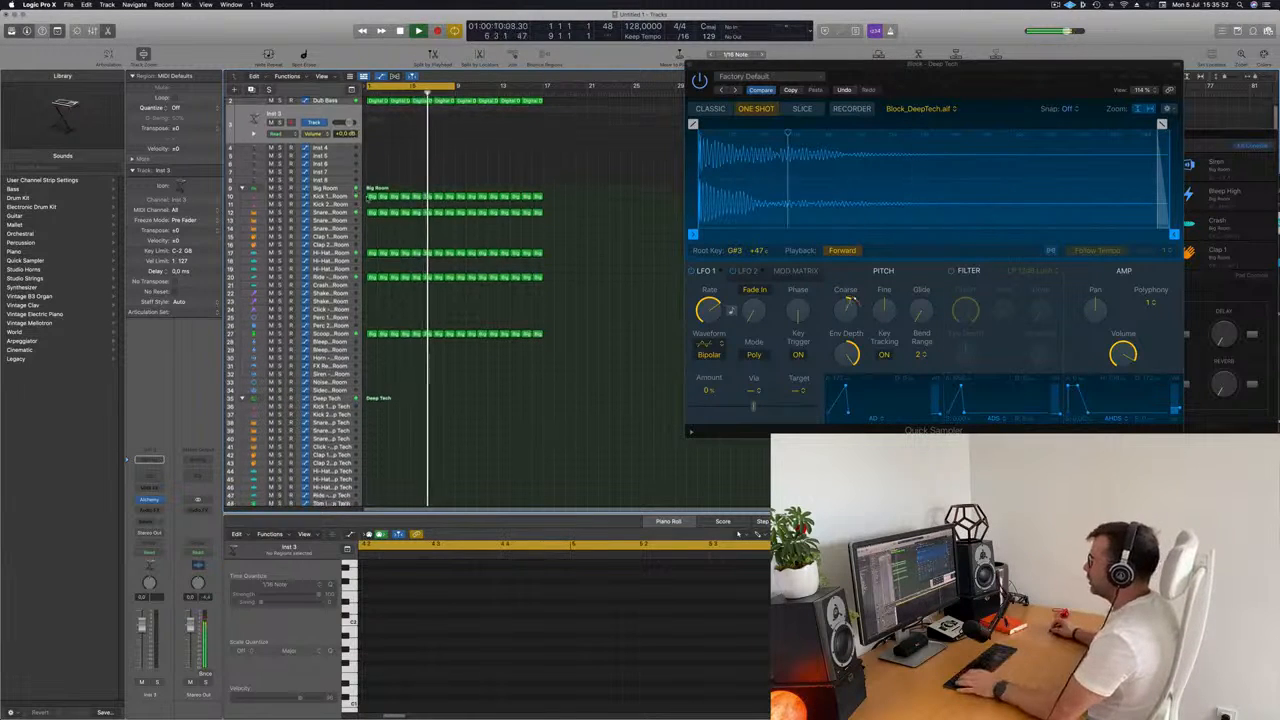
{"action": "left_click_drag", "start_coordinate": [371, 198], "coordinate": [373, 131]}
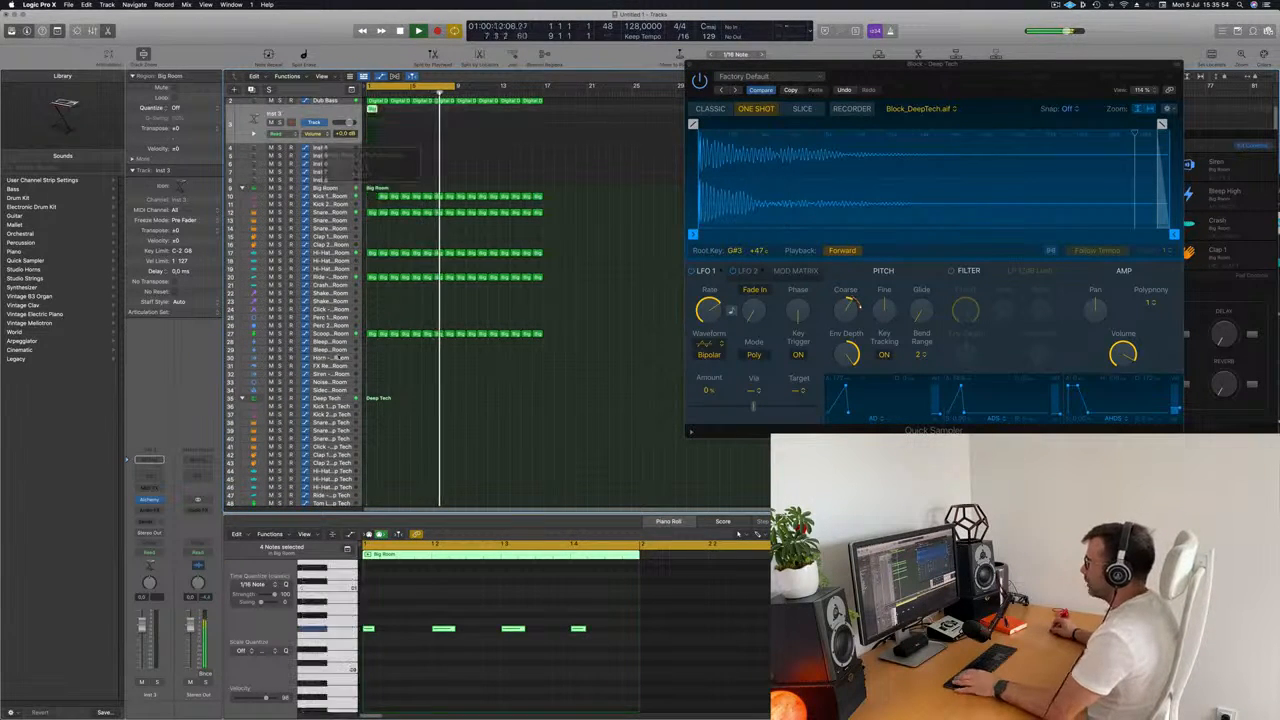
{"action": "key", "text": "space"}
Delete the second and fourth notes of the Inst 3 region and shift the remaining two half a beat later.
{"action": "left_click_drag", "start_coordinate": [411, 600], "coordinate": [447, 648]}
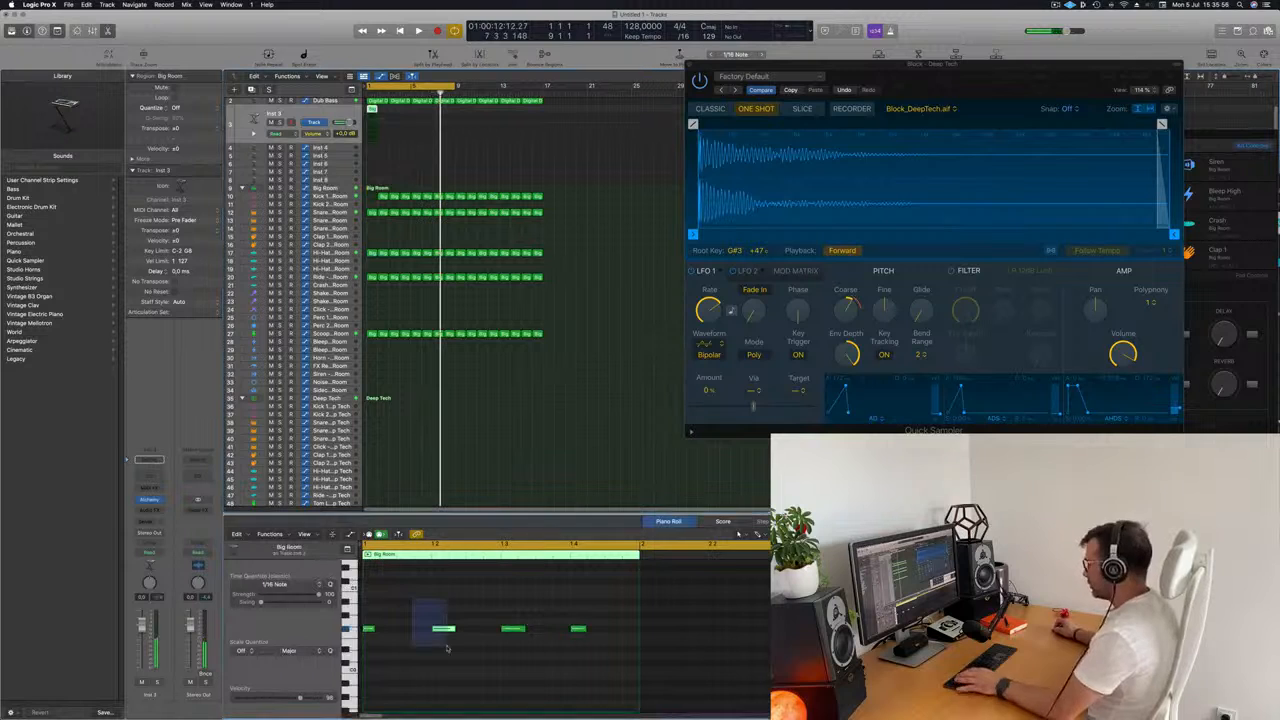
{"action": "key", "text": "Delete"}
{"action": "left_click_drag", "start_coordinate": [617, 649], "coordinate": [405, 633]}
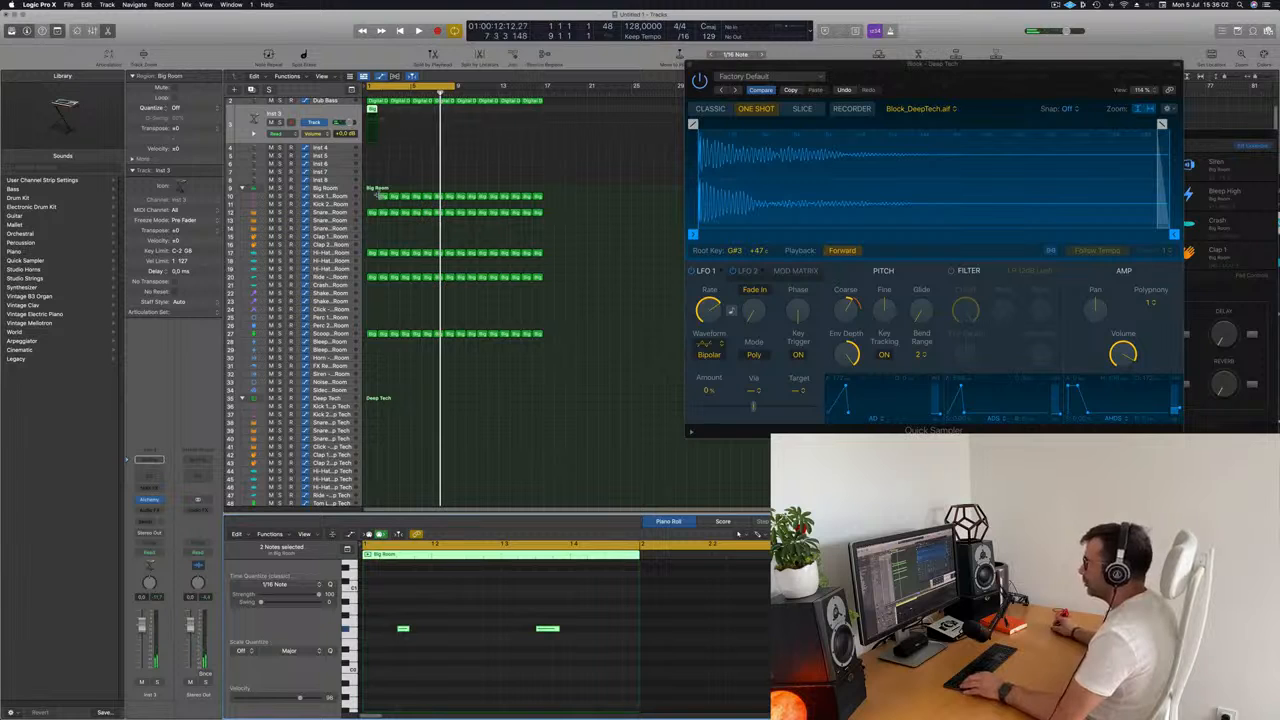
Copy the kick region from bar 2 to the gap at bar 1 and select both notes in the Inst 3 region.
{"action": "left_click", "coordinate": [381, 196]}
{"action": "left_click_drag", "start_coordinate": [383, 197], "coordinate": [373, 198]}
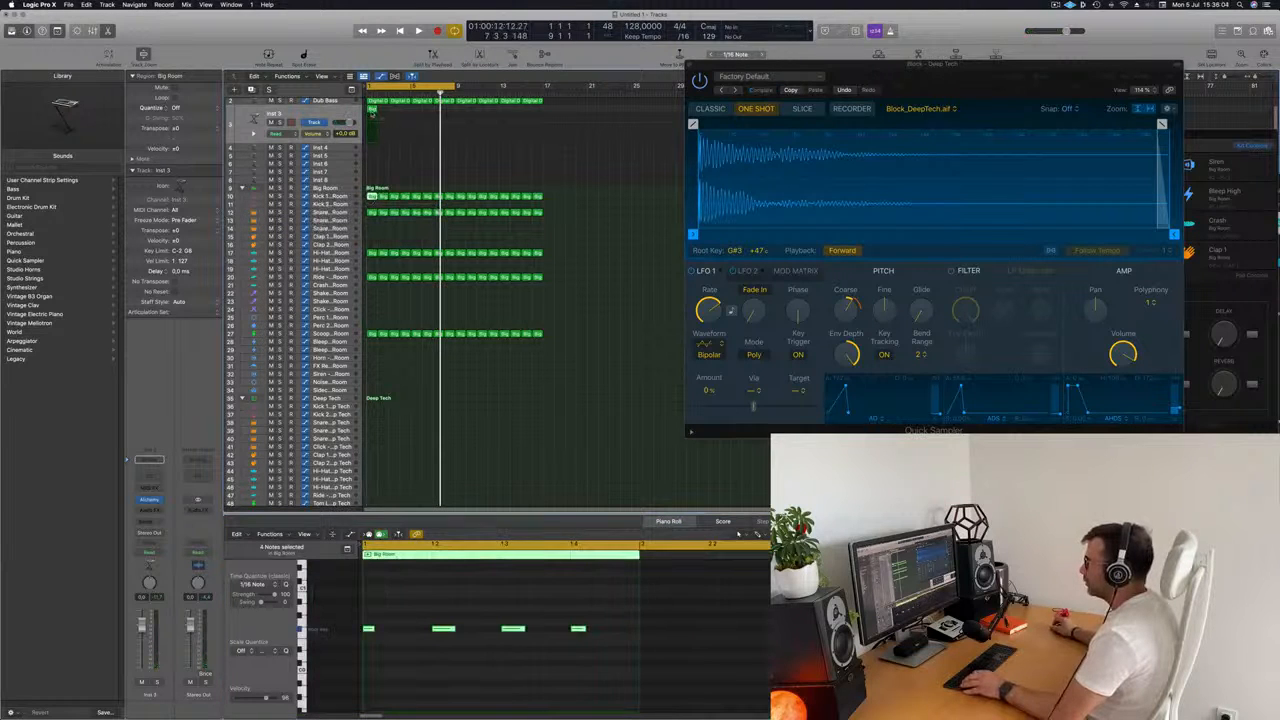
{"action": "left_click", "coordinate": [372, 109]}
{"action": "left_click_drag", "start_coordinate": [384, 612], "coordinate": [664, 688]}
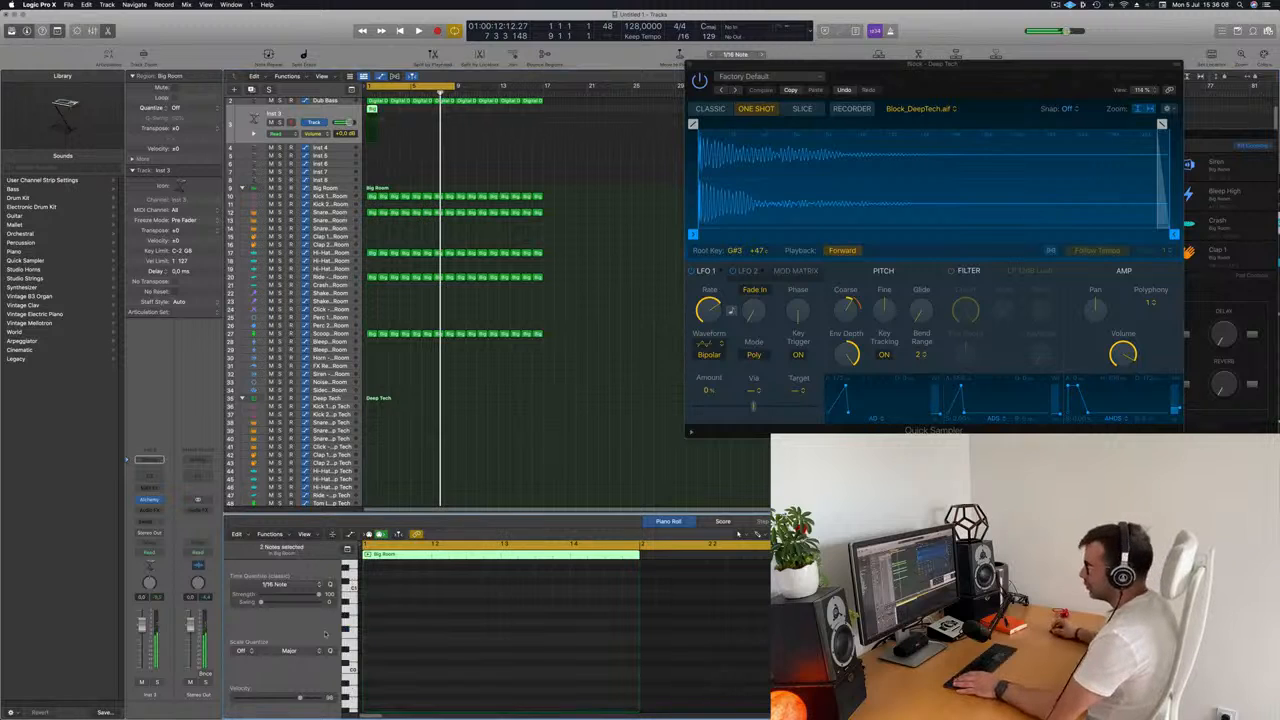
Open Alchemy on Inst 3, load the Brass preset 80s Fantasy, and play it from the start.
{"action": "left_click", "coordinate": [148, 500]}
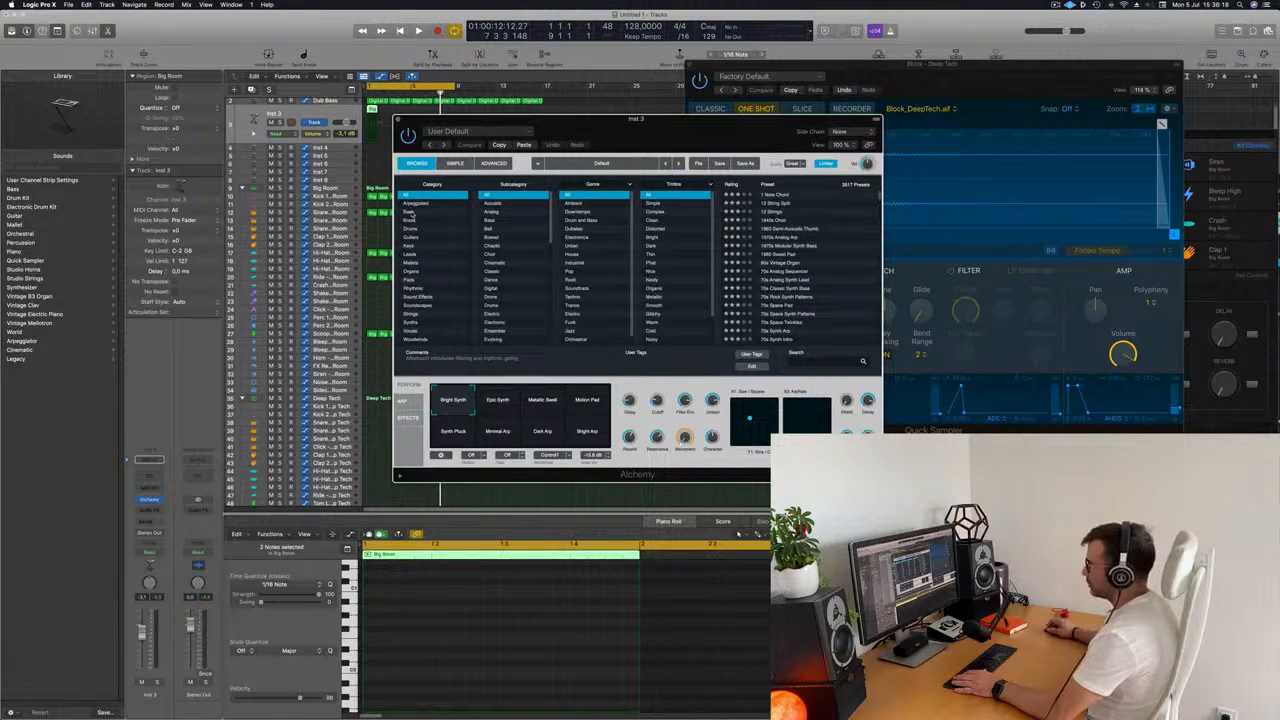
{"action": "left_click", "coordinate": [410, 220]}
{"action": "left_click_drag", "start_coordinate": [739, 131], "coordinate": [961, 114]}
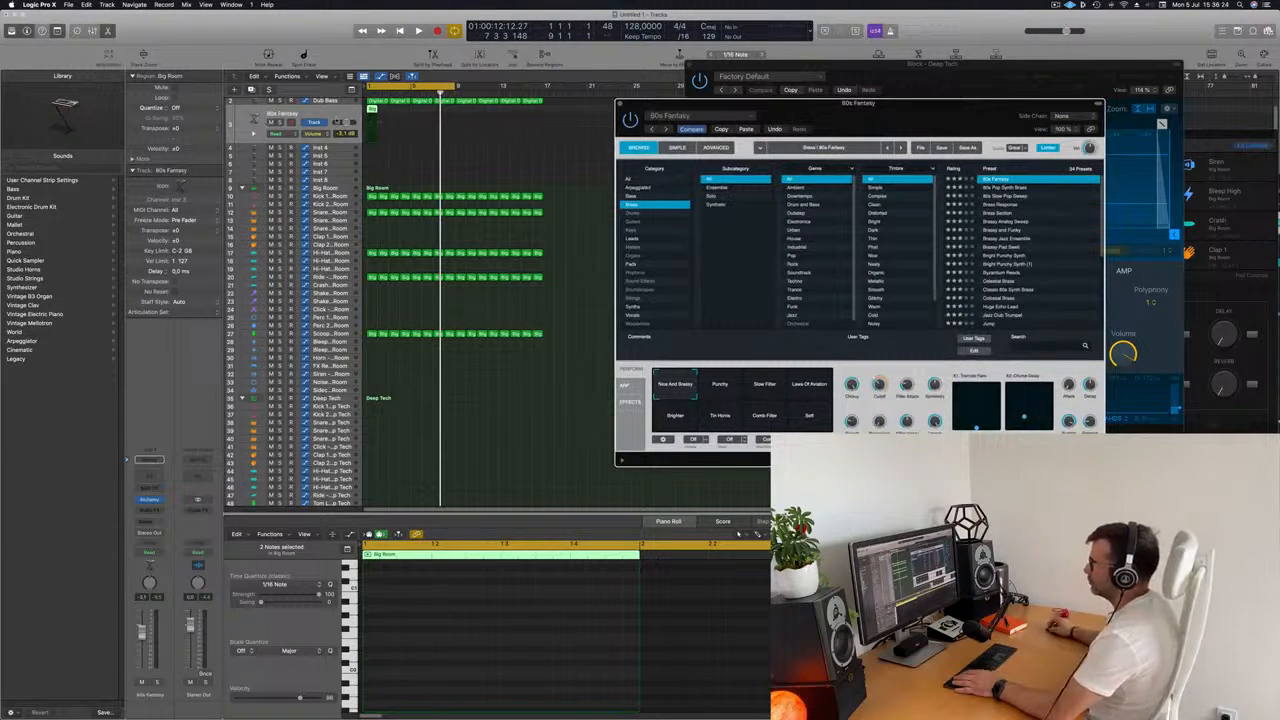
{"action": "key", "text": "Return"}
{"action": "key", "text": "space"}
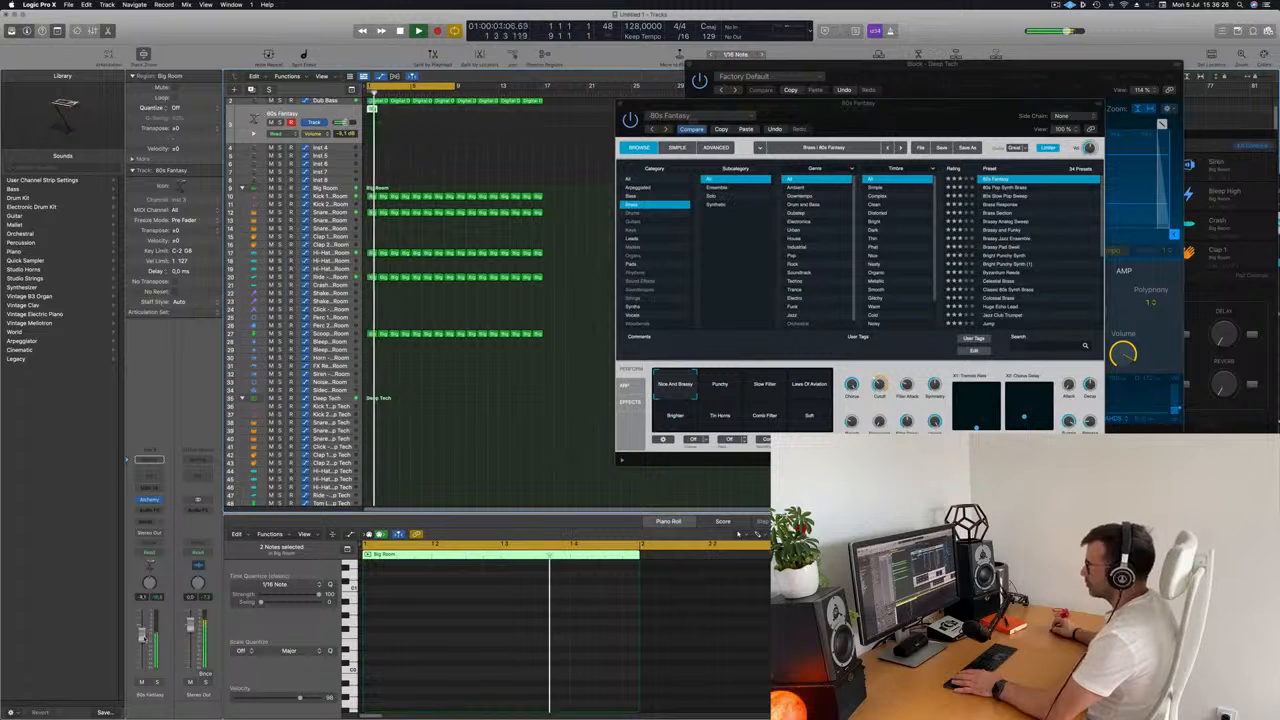
{"action": "key", "text": "space"}
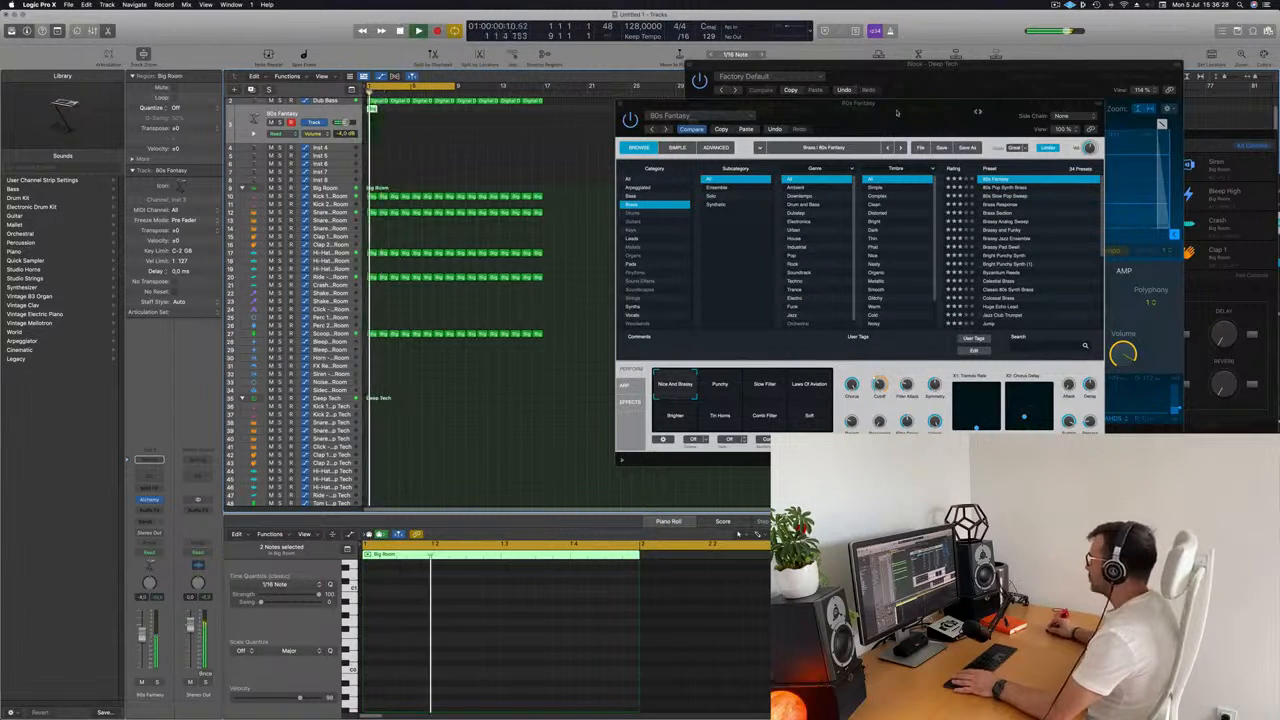
Open the 80s Fantasy region in the Piano Roll and lengthen both of its notes.
{"action": "left_click_drag", "start_coordinate": [977, 112], "coordinate": [847, 106]}
{"action": "key", "text": "space"}
{"action": "key", "text": "space"}
{"action": "double_click", "coordinate": [372, 110]}
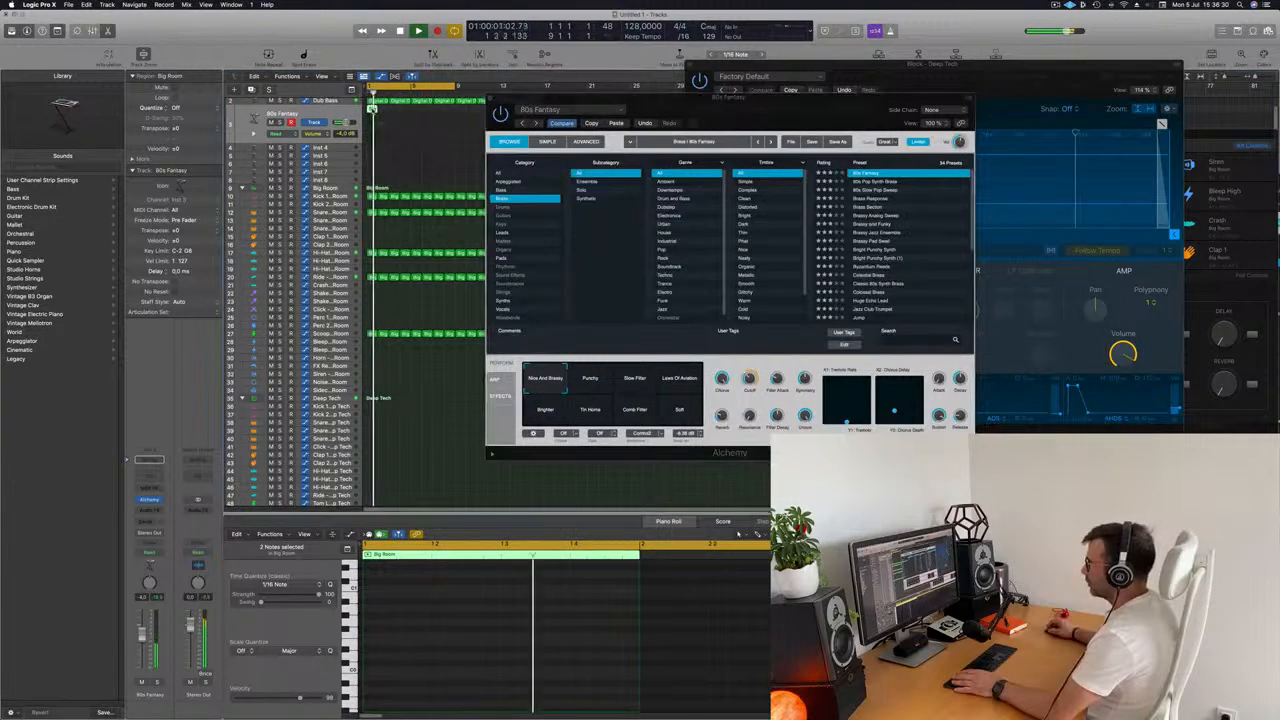
{"action": "key", "text": "space"}
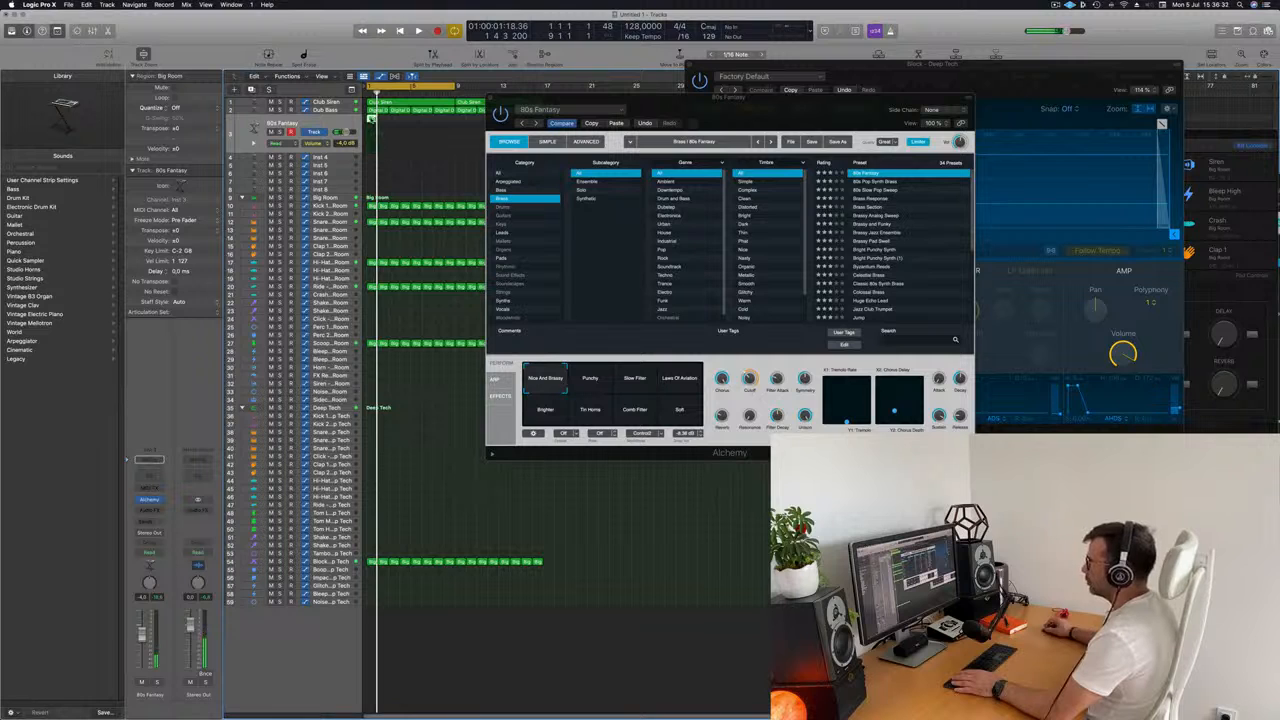
{"action": "key", "text": "e"}
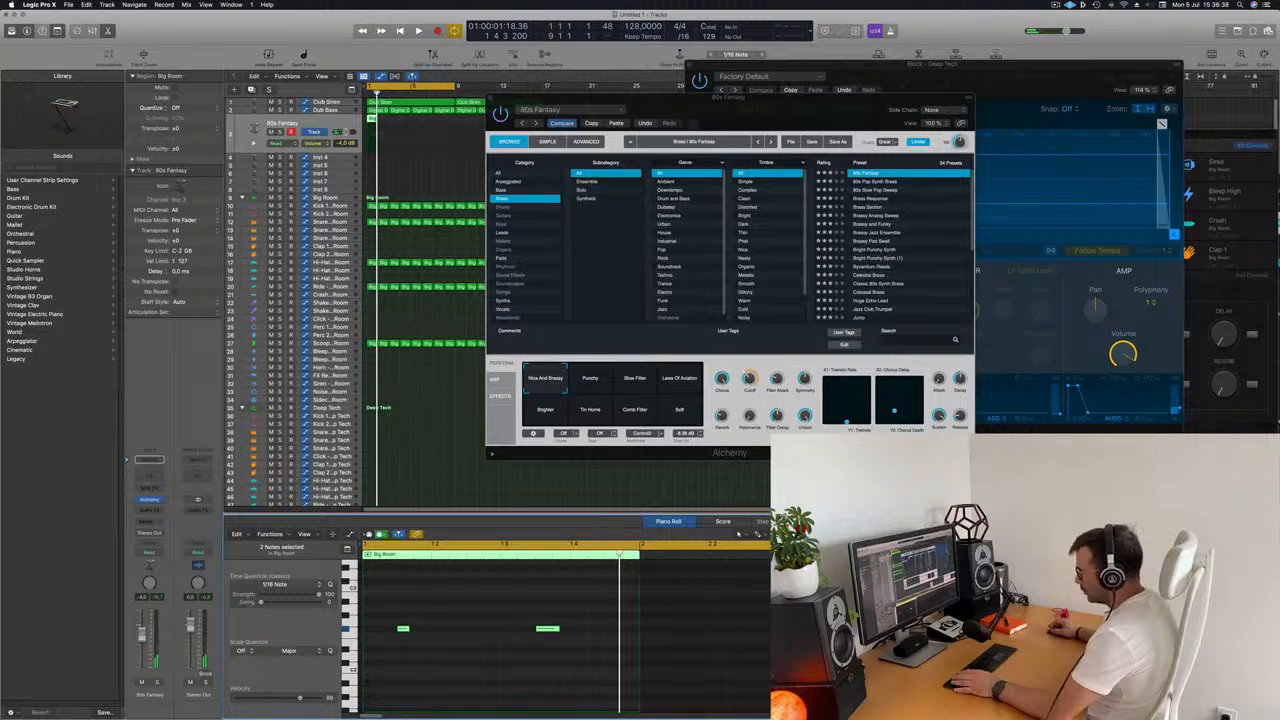
{"action": "left_click_drag", "start_coordinate": [408, 628], "coordinate": [442, 630]}
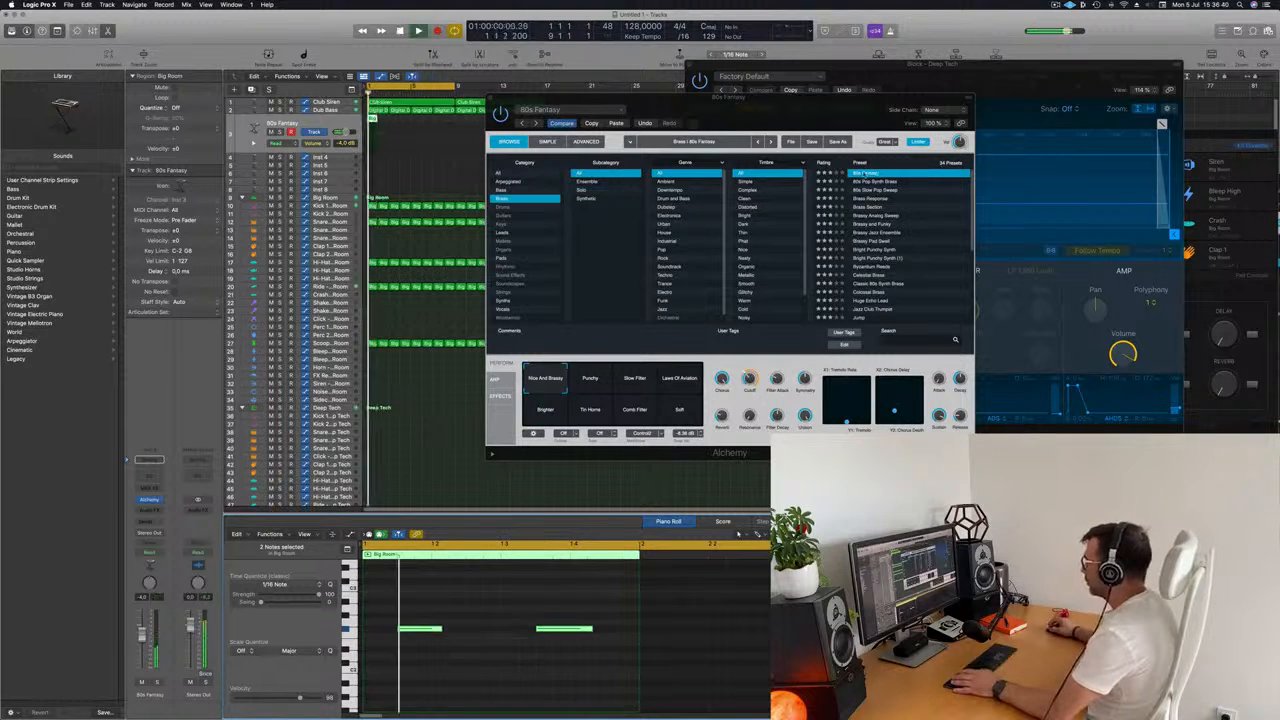
Switch the Alchemy preset to 80s Pop Synth Brass during playback.
{"action": "left_click", "coordinate": [808, 131]}
{"action": "left_click_drag", "start_coordinate": [826, 125], "coordinate": [854, 132]}
{"action": "key", "text": "Down"}
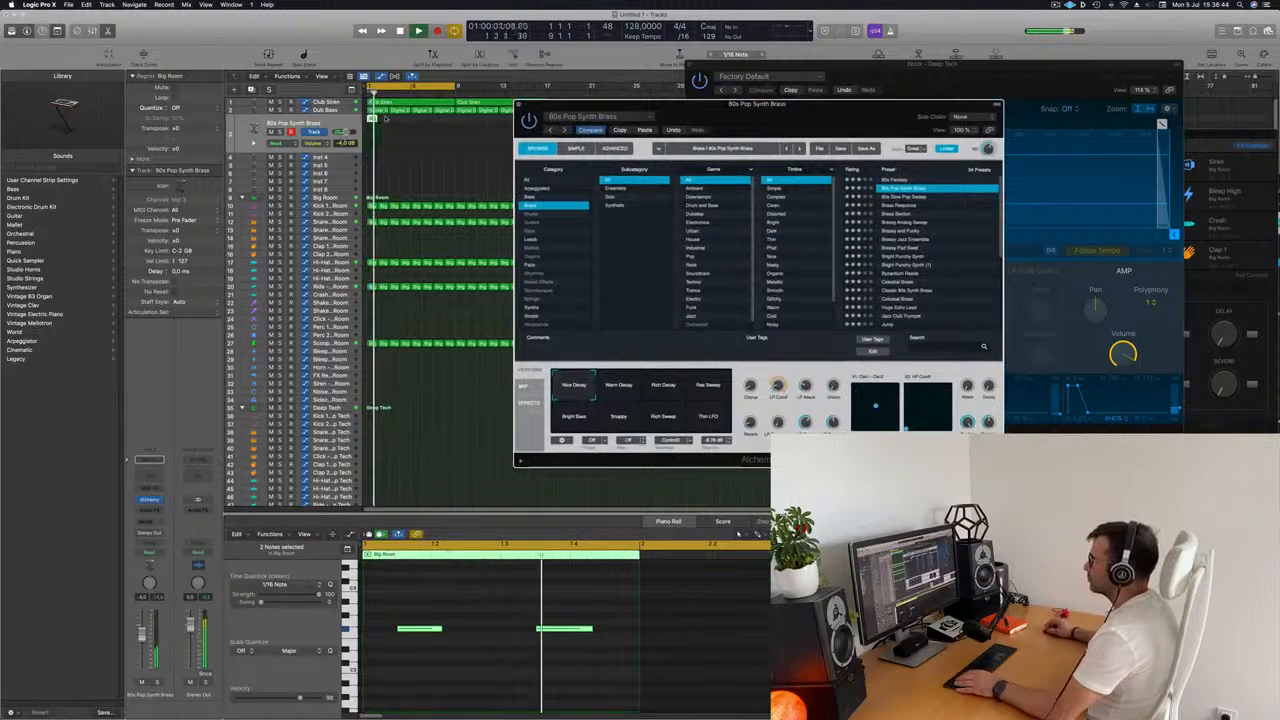
Repeat the 80s Pop Synth Brass region until it fills the eight-bar cycle, and move Alchemy clear of the regions.
{"action": "left_click", "coordinate": [353, 123]}
{"action": "key", "text": "super+r"}
{"action": "key", "text": "super+r"}
{"action": "key", "text": "super+r"}
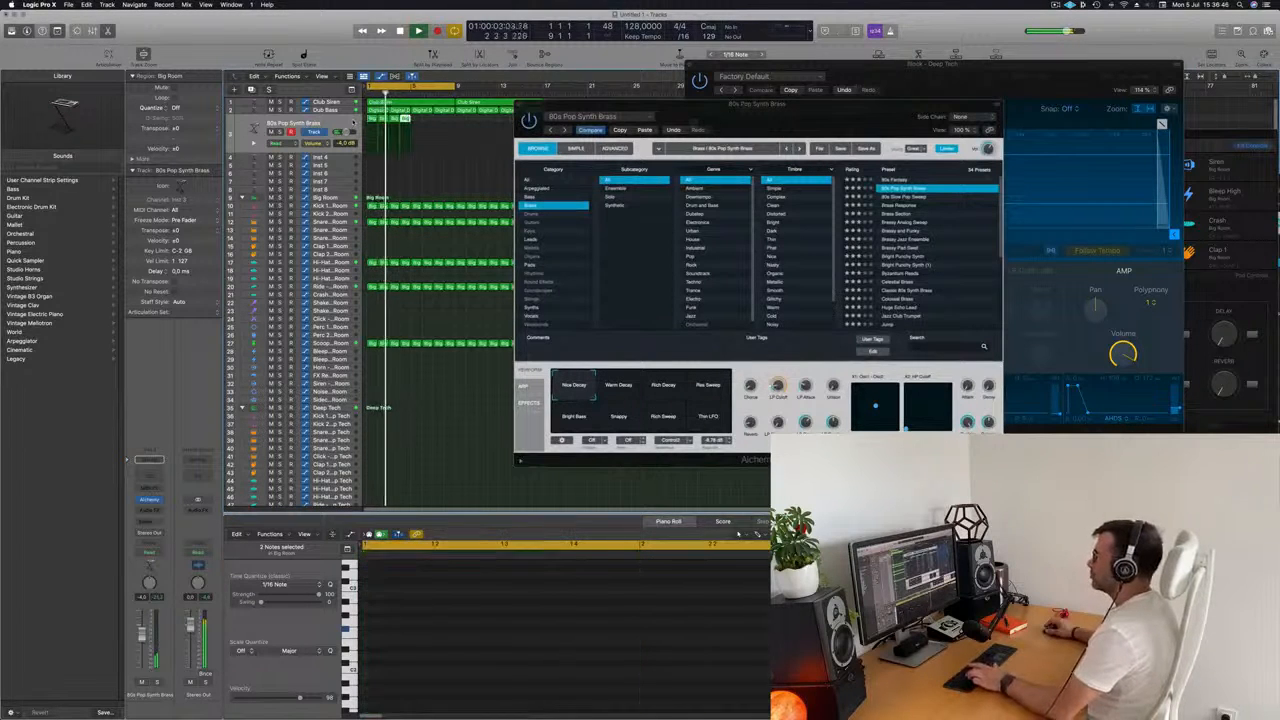
{"action": "left_click_drag", "start_coordinate": [688, 112], "coordinate": [654, 203]}
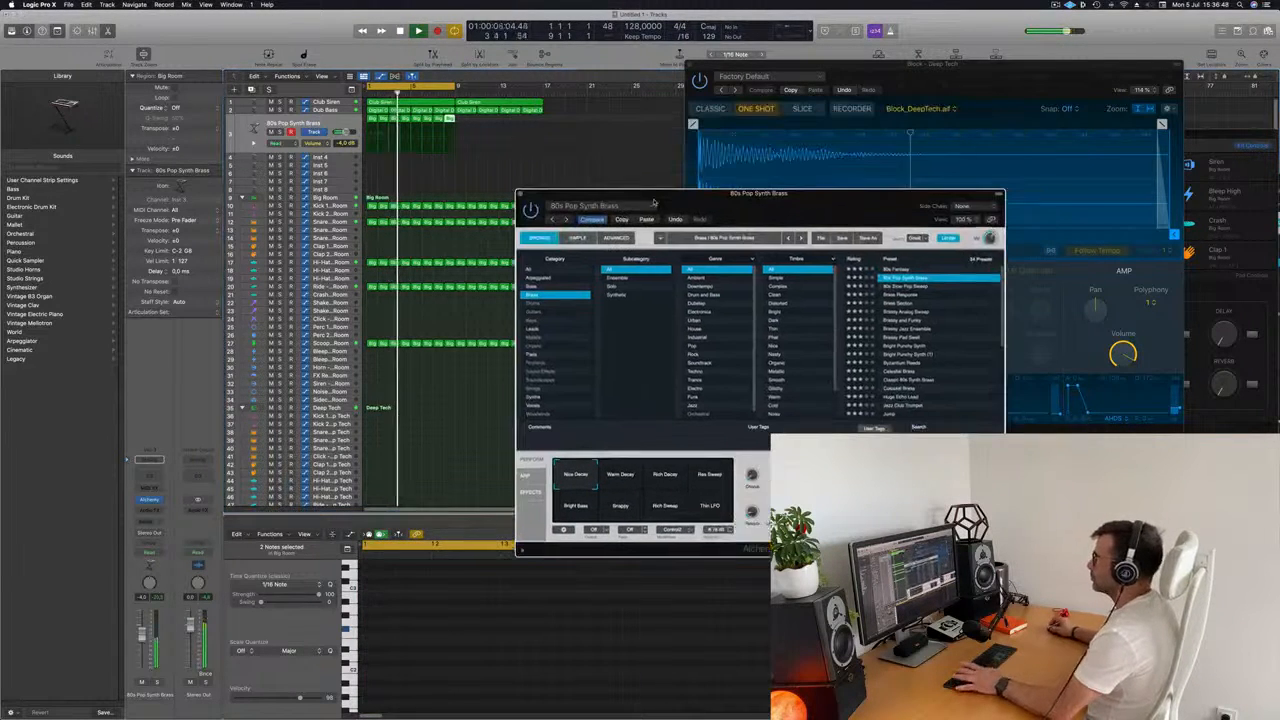
Replay the cycle from the start and balance the 80s Pop Synth Brass channel volume at -3.7 dB, moving Alchemy out of the way.
{"action": "key", "text": "space"}
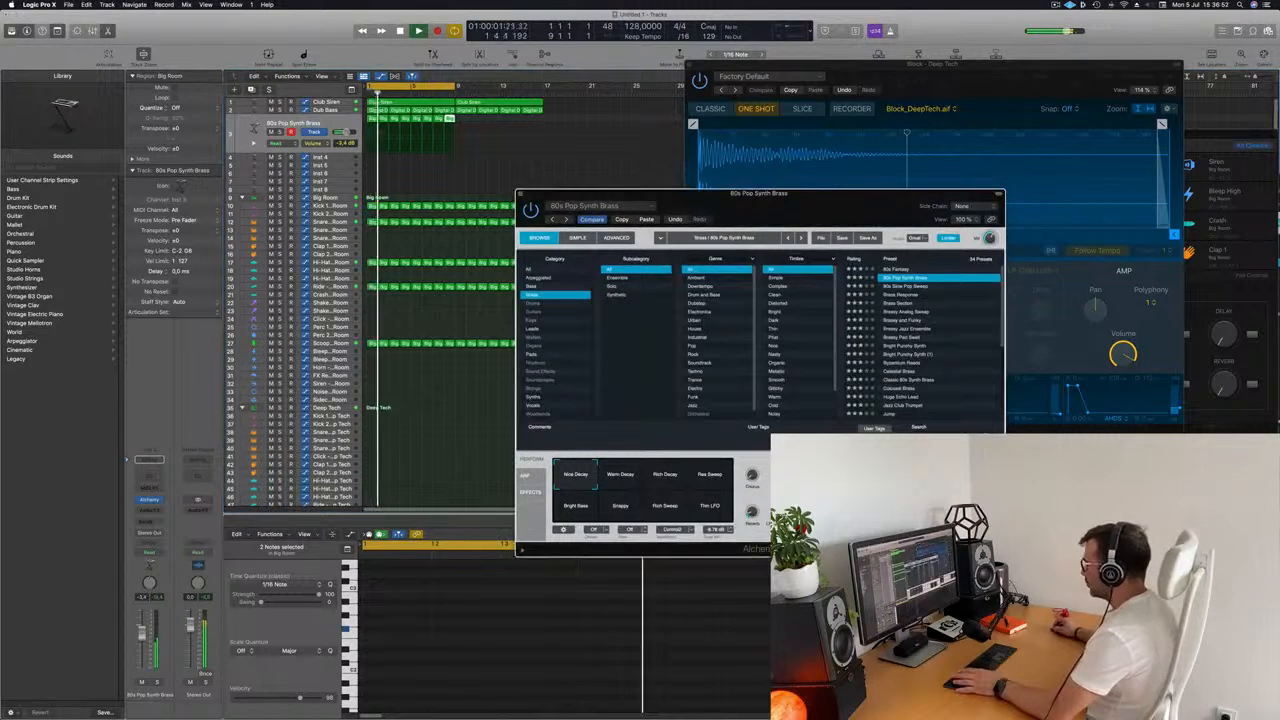
{"action": "key", "text": "space"}
{"action": "key", "text": "space"}
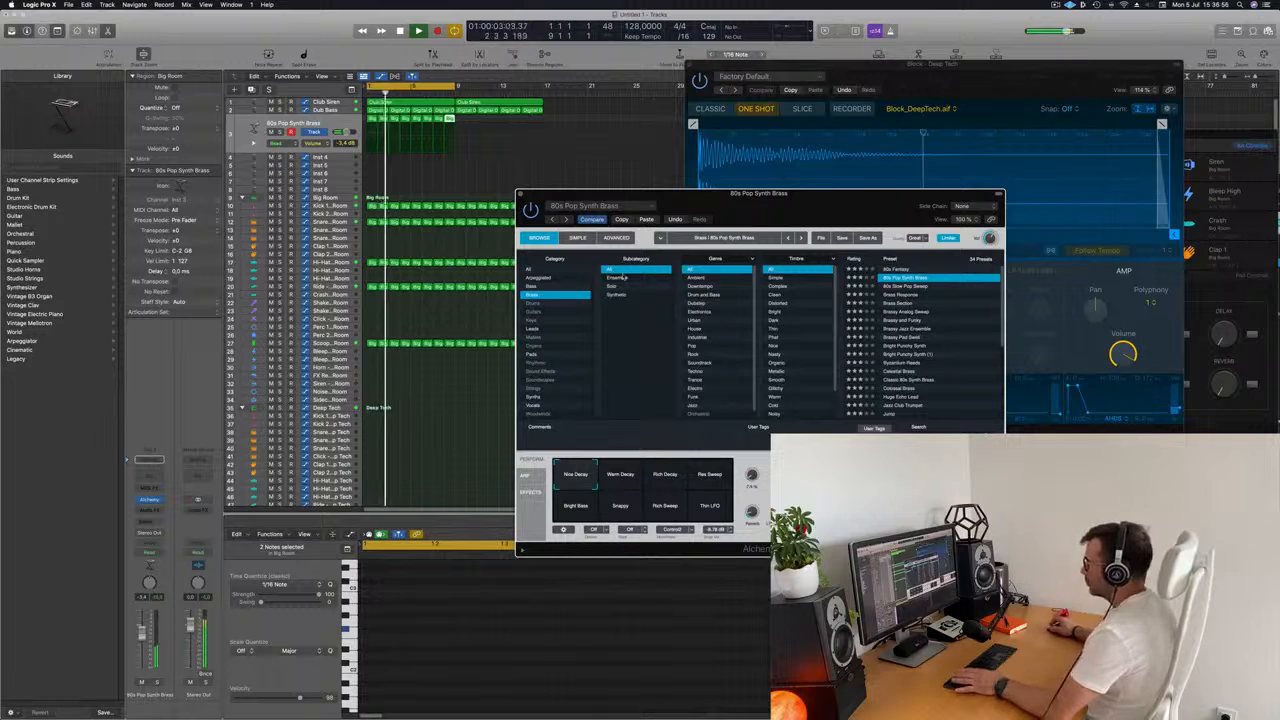
{"action": "left_click_drag", "start_coordinate": [773, 192], "coordinate": [730, 150]}
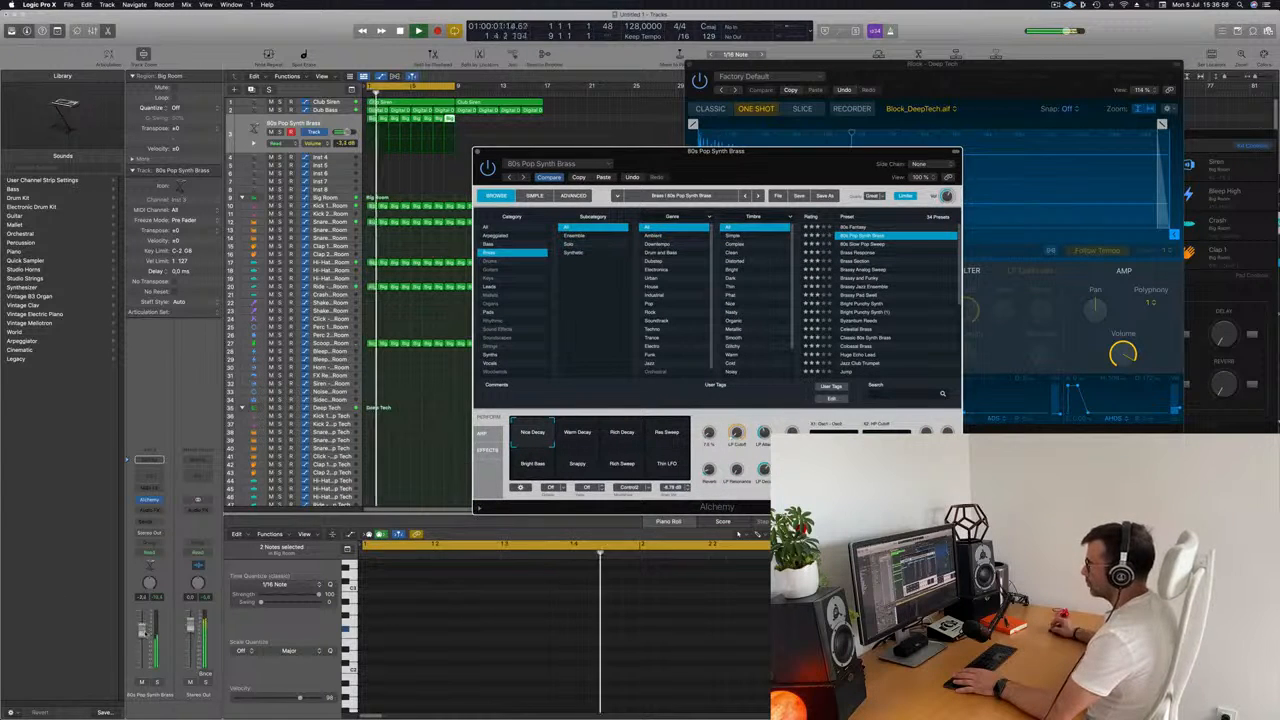
{"action": "left_click_drag", "start_coordinate": [145, 633], "coordinate": [143, 631]}
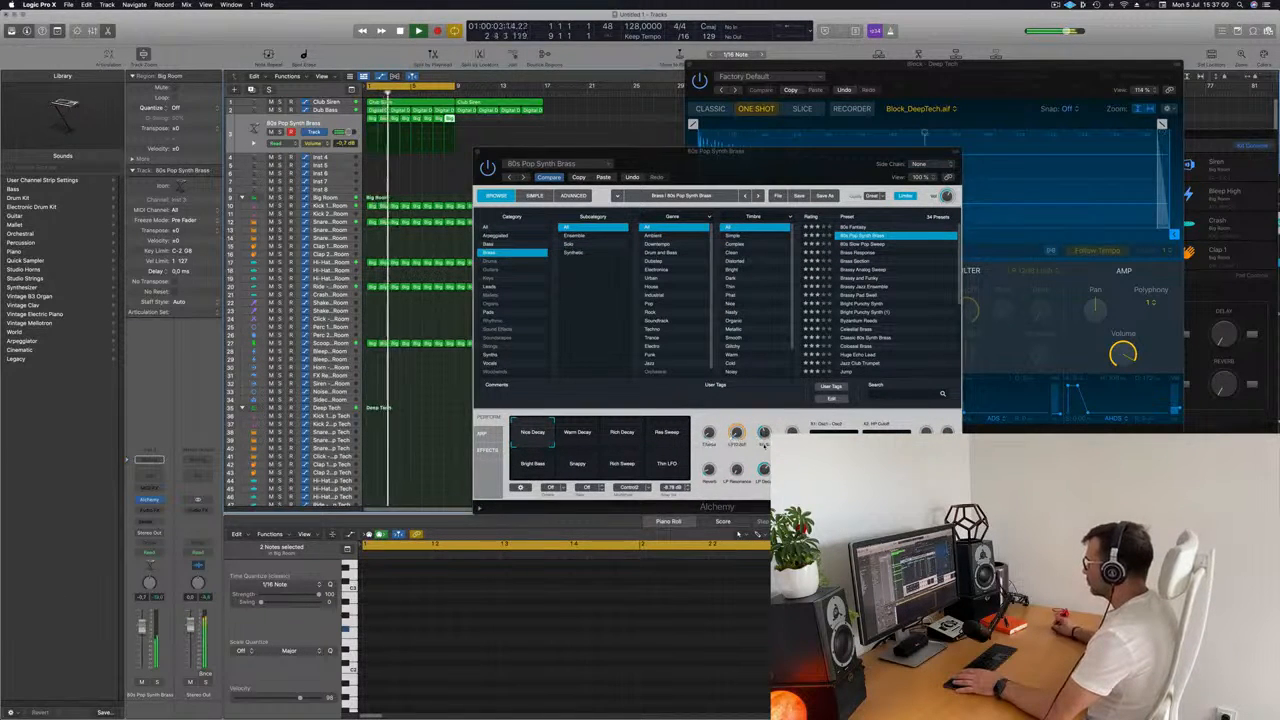
{"action": "left_click", "coordinate": [764, 435]}
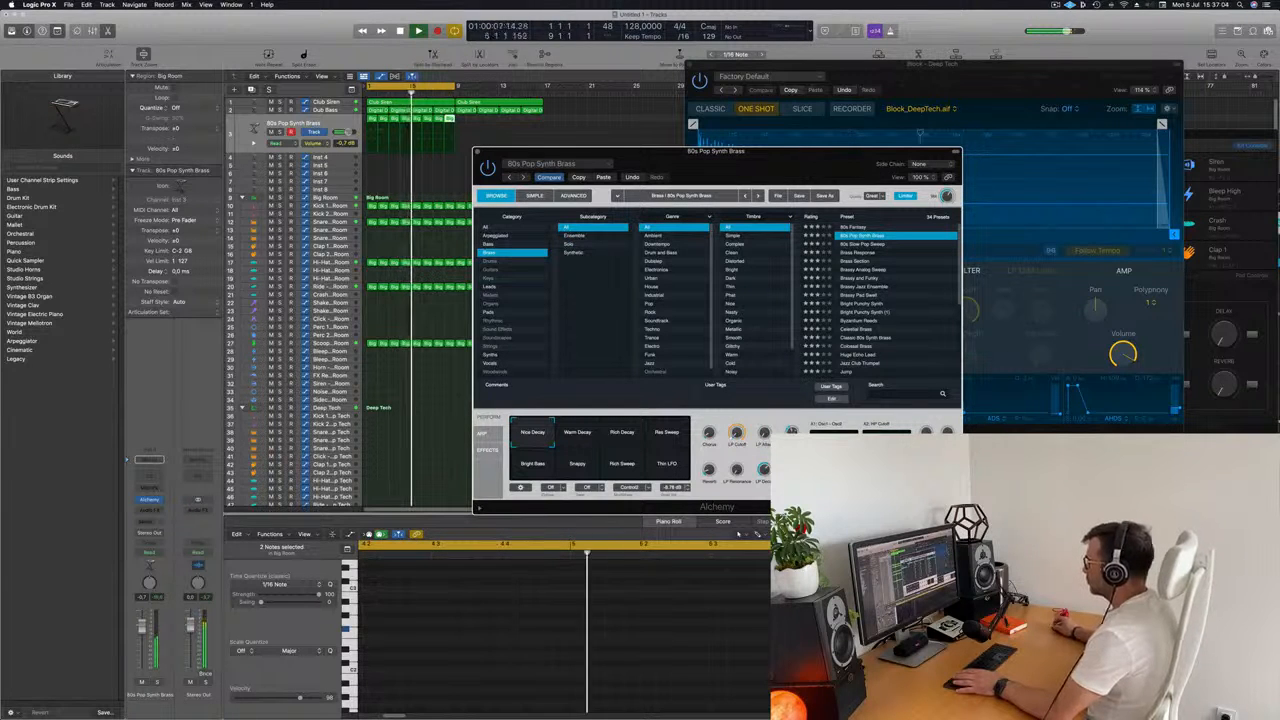
{"action": "left_click_drag", "start_coordinate": [794, 163], "coordinate": [861, 96]}
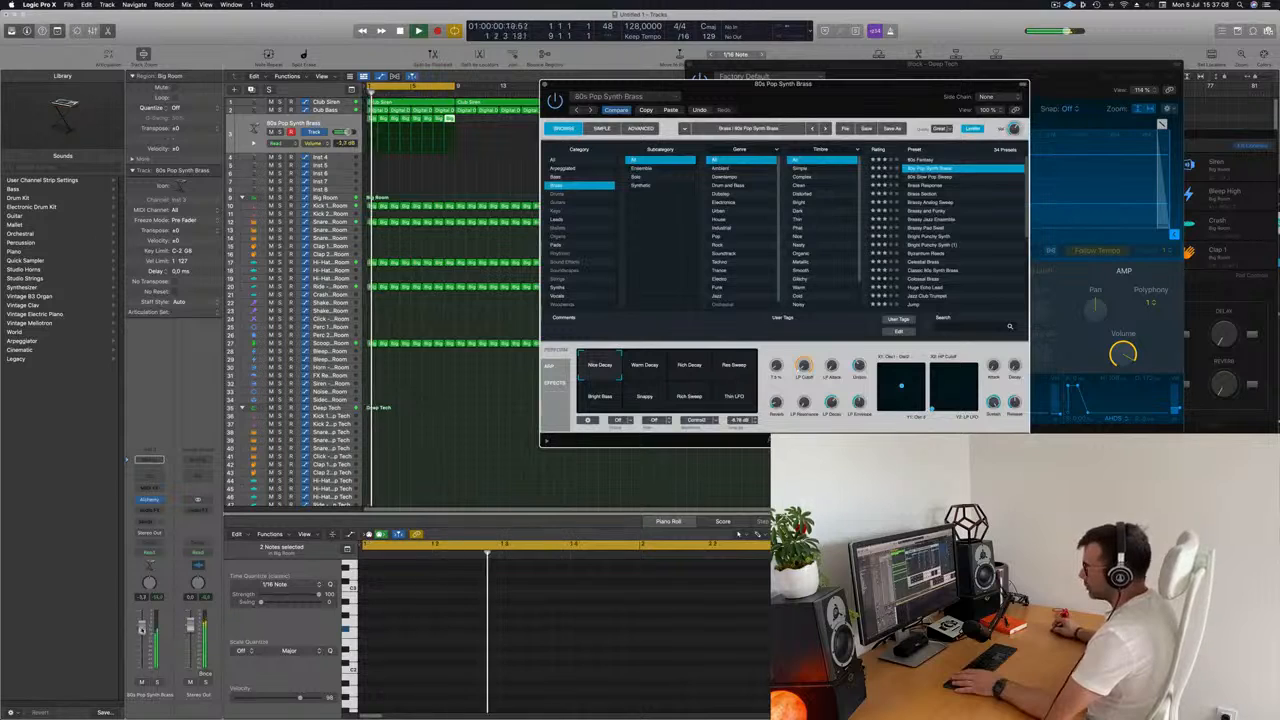
{"action": "left_click_drag", "start_coordinate": [142, 629], "coordinate": [142, 634]}
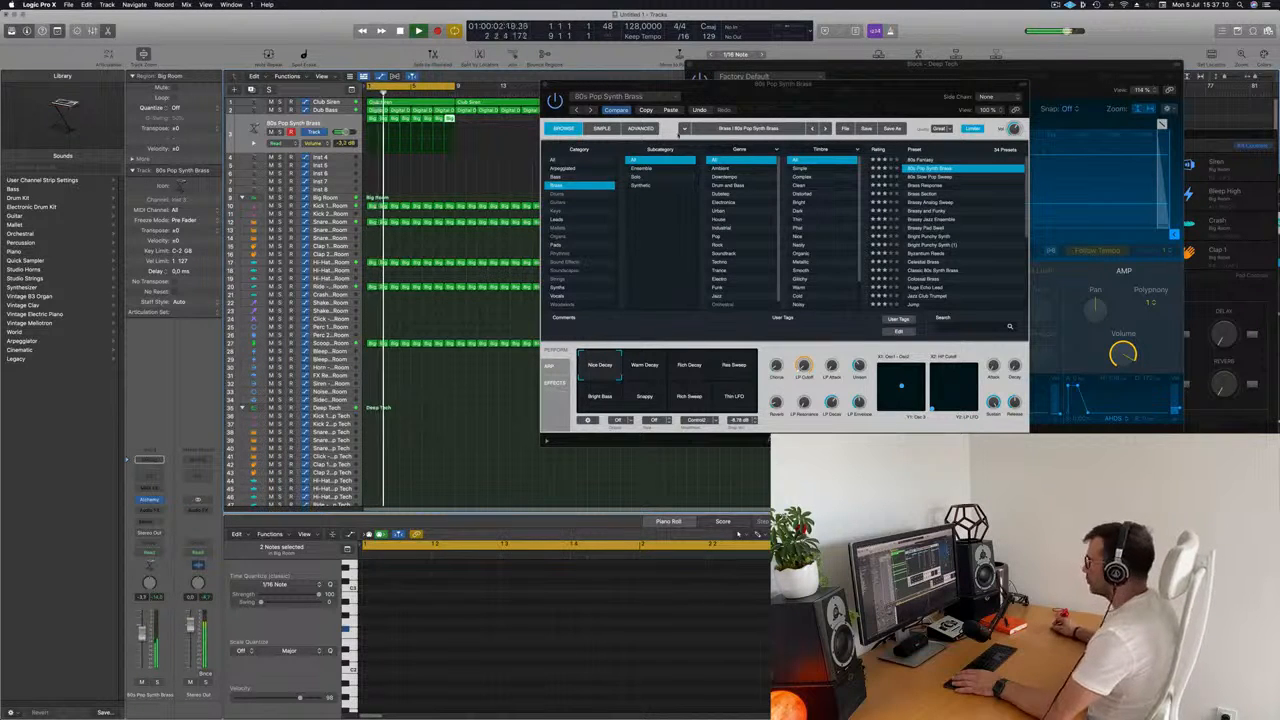
Close the Alchemy window and move the Deep Tech Block Quick Sampler window clear of the arrangement.
{"action": "left_click_drag", "start_coordinate": [828, 97], "coordinate": [853, 127]}
{"action": "left_click_drag", "start_coordinate": [573, 115], "coordinate": [572, 116]}
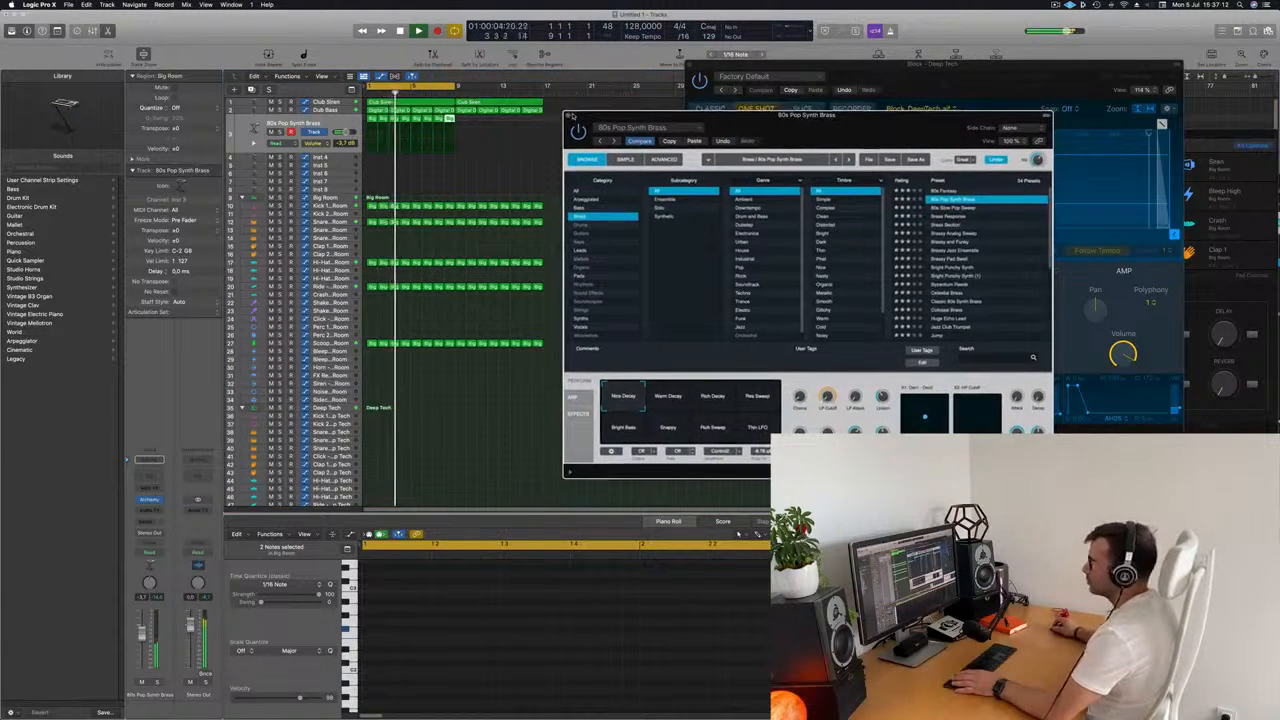
{"action": "left_click", "coordinate": [571, 116]}
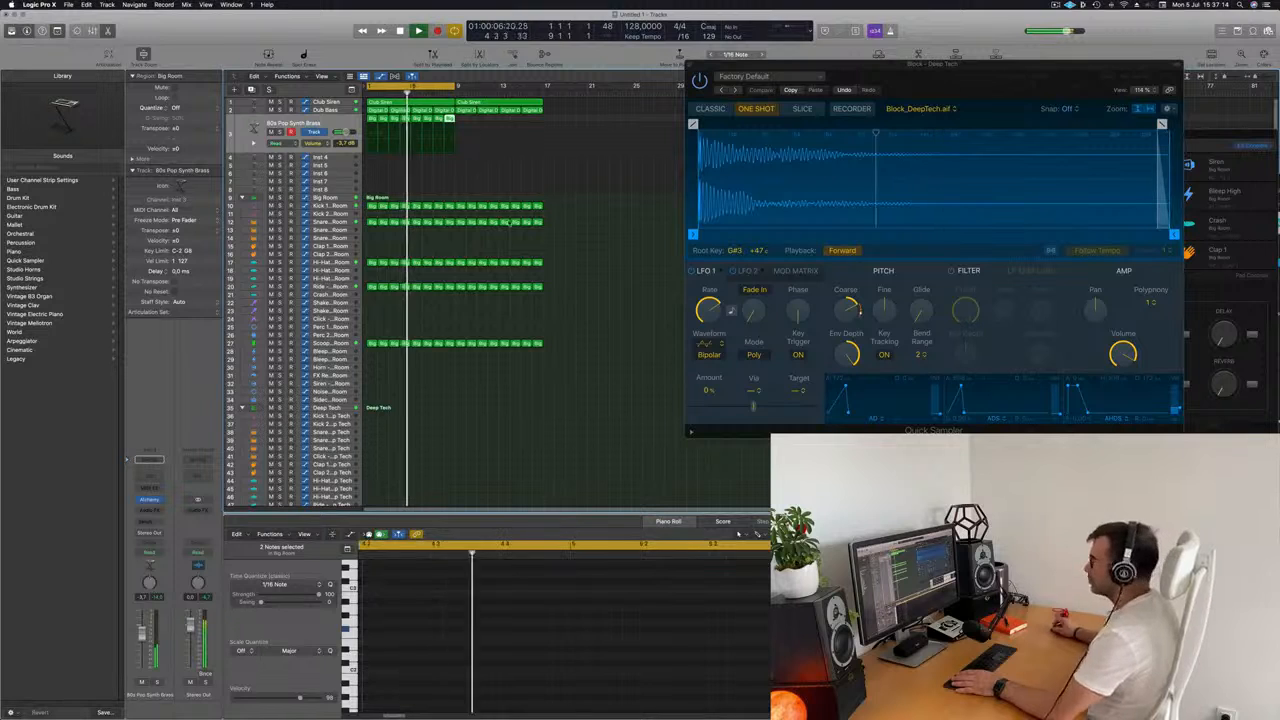
{"action": "left_click_drag", "start_coordinate": [957, 77], "coordinate": [1127, 94]}
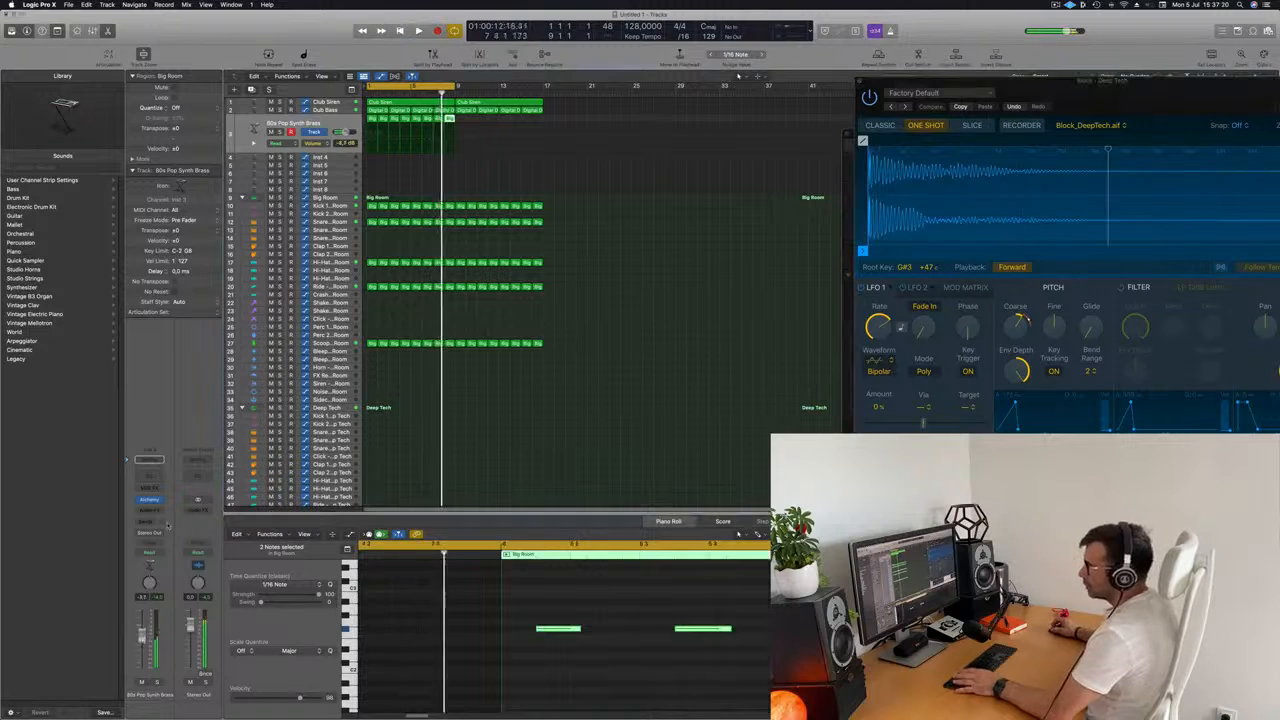
Add a send from 80s Pop Synth Brass to Bus 9 and insert SilverVerb on its aux channel.
{"action": "left_click", "coordinate": [149, 460]}
{"action": "mouse_move", "coordinate": [146, 534]}
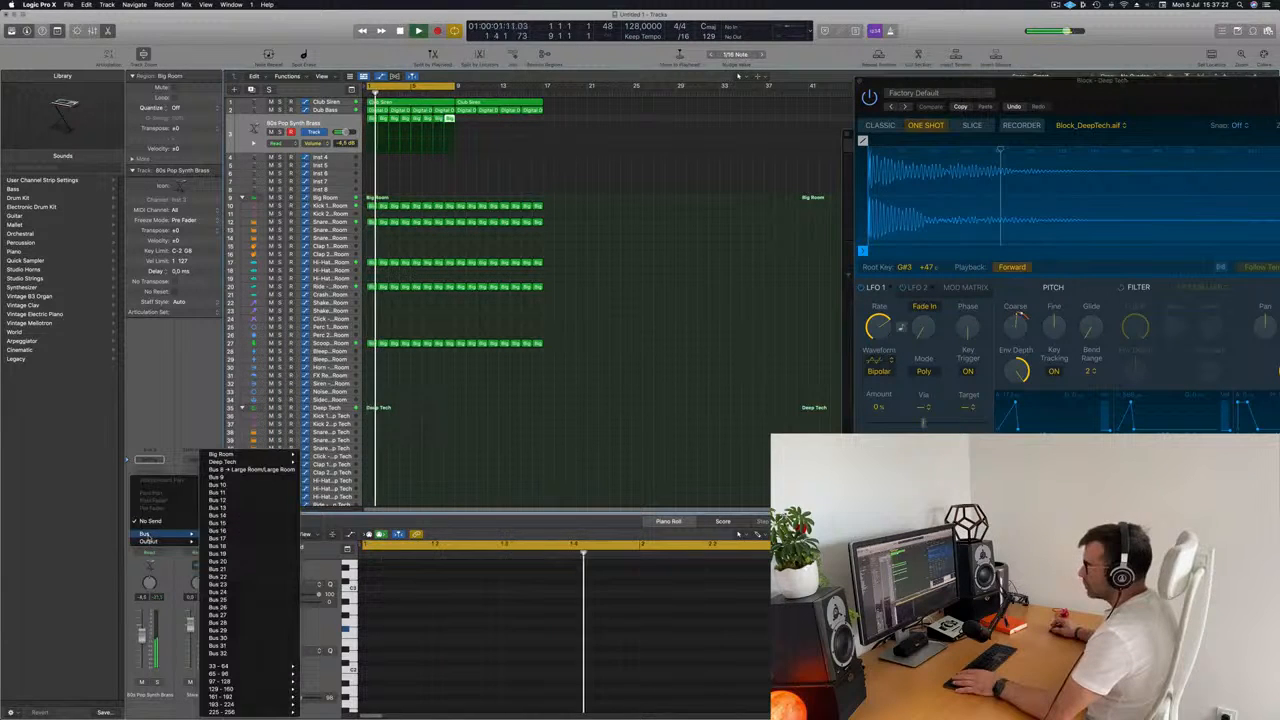
{"action": "left_click", "coordinate": [225, 476]}
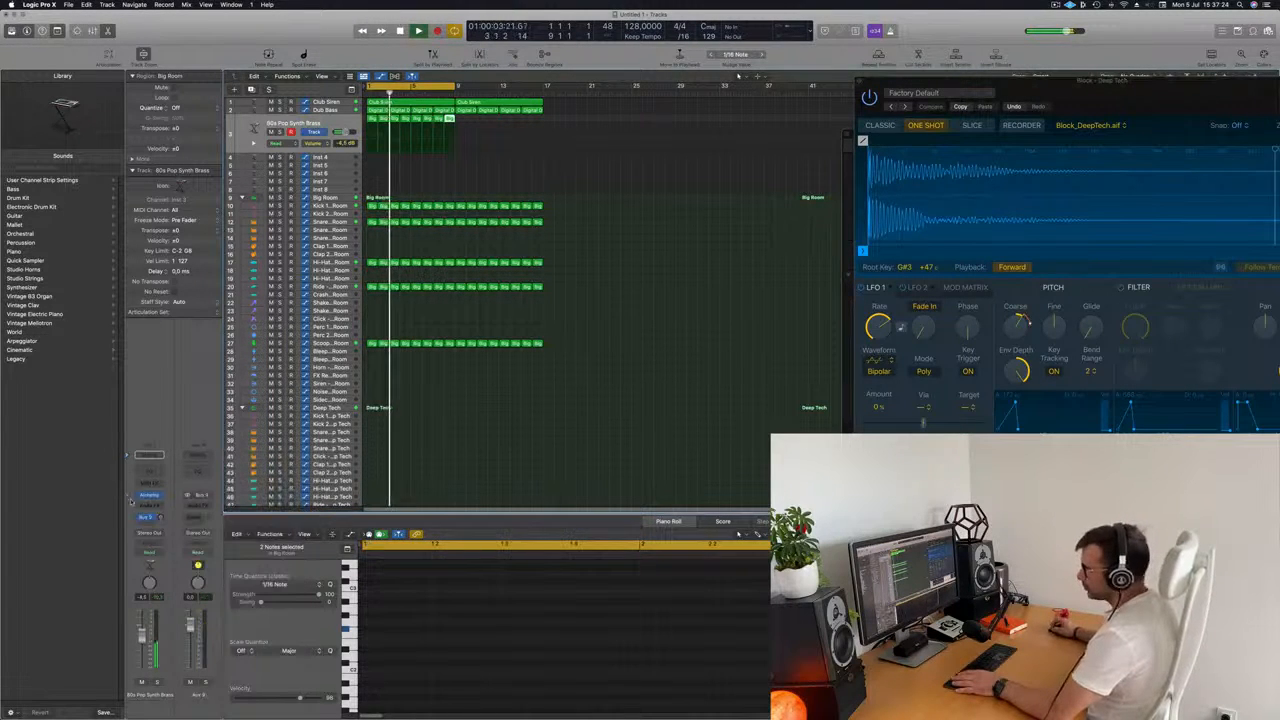
{"action": "left_click", "coordinate": [203, 507]}
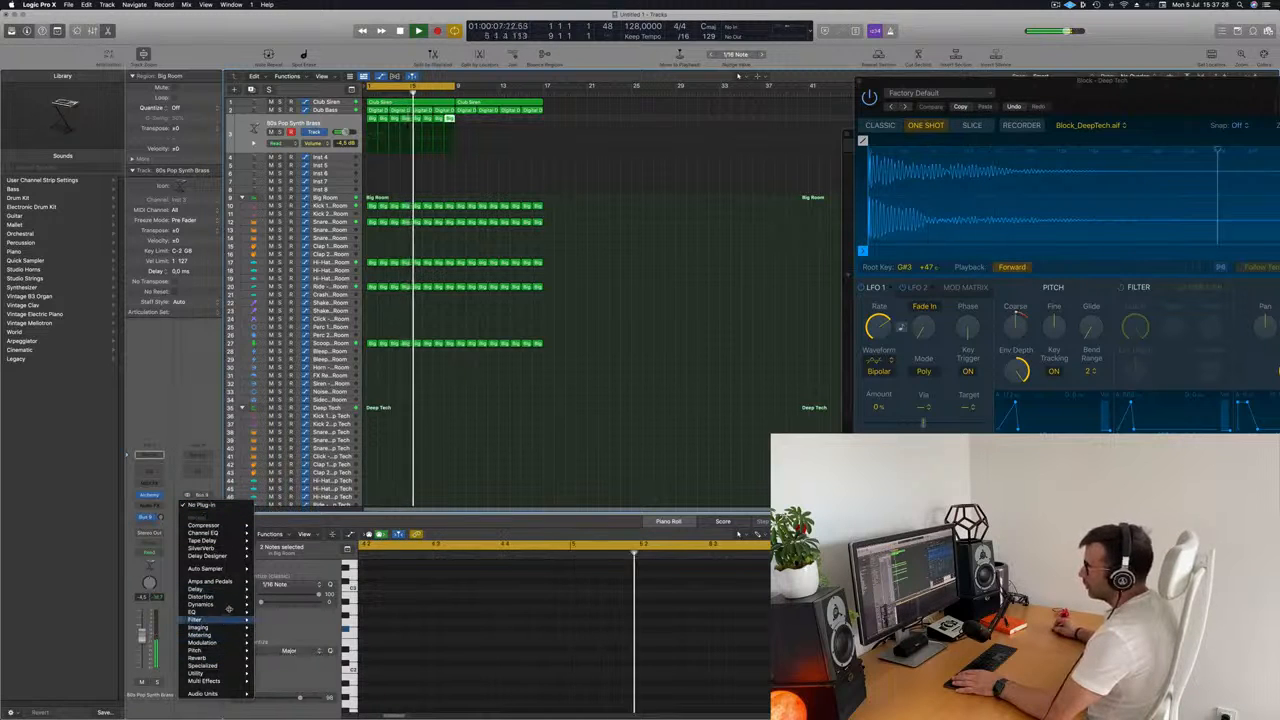
{"action": "mouse_move", "coordinate": [228, 658]}
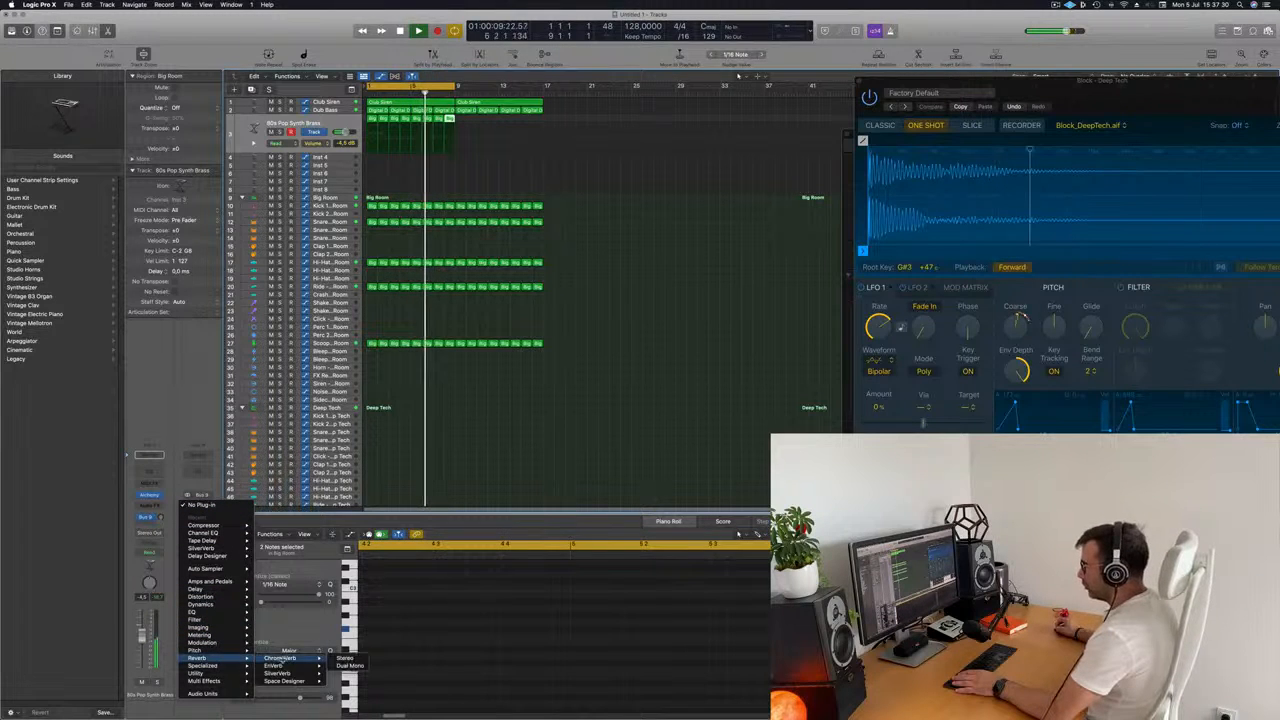
{"action": "mouse_move", "coordinate": [290, 673]}
{"action": "left_click", "coordinate": [345, 675]}
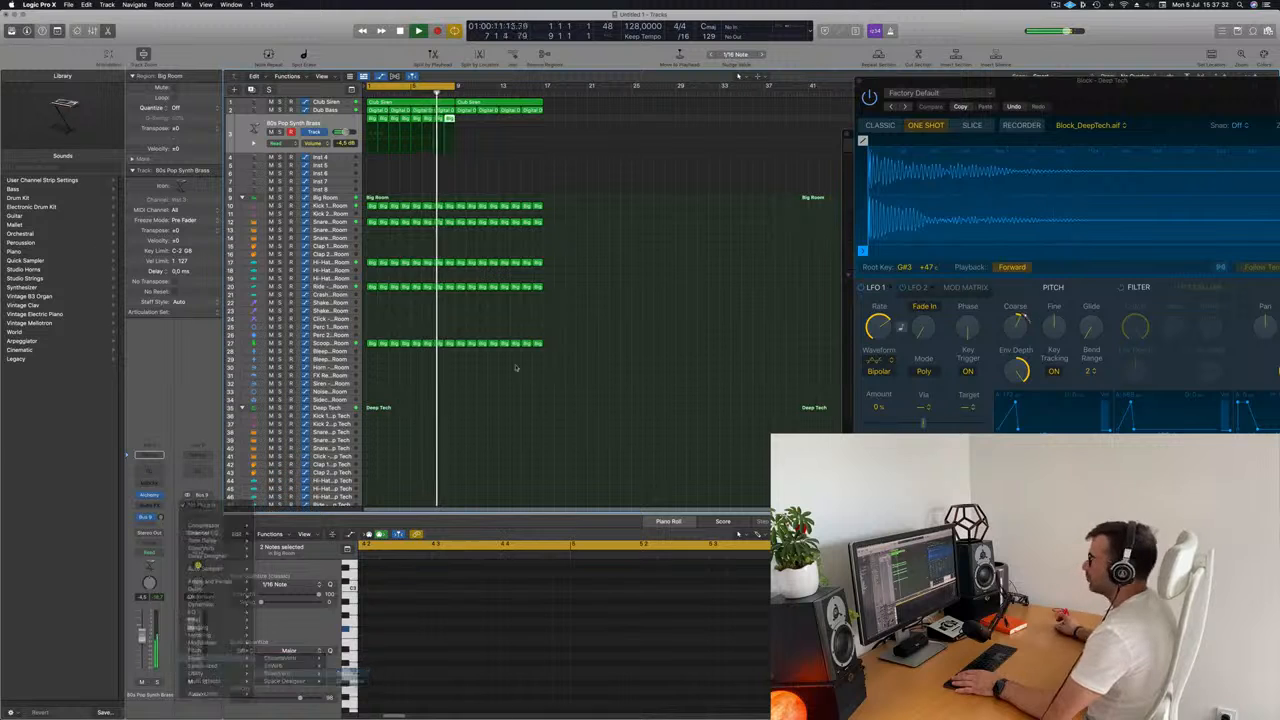
Load the grandiose preset in SilverVerb and set its Wet output to 100%.
{"action": "left_click_drag", "start_coordinate": [750, 205], "coordinate": [981, 215]}
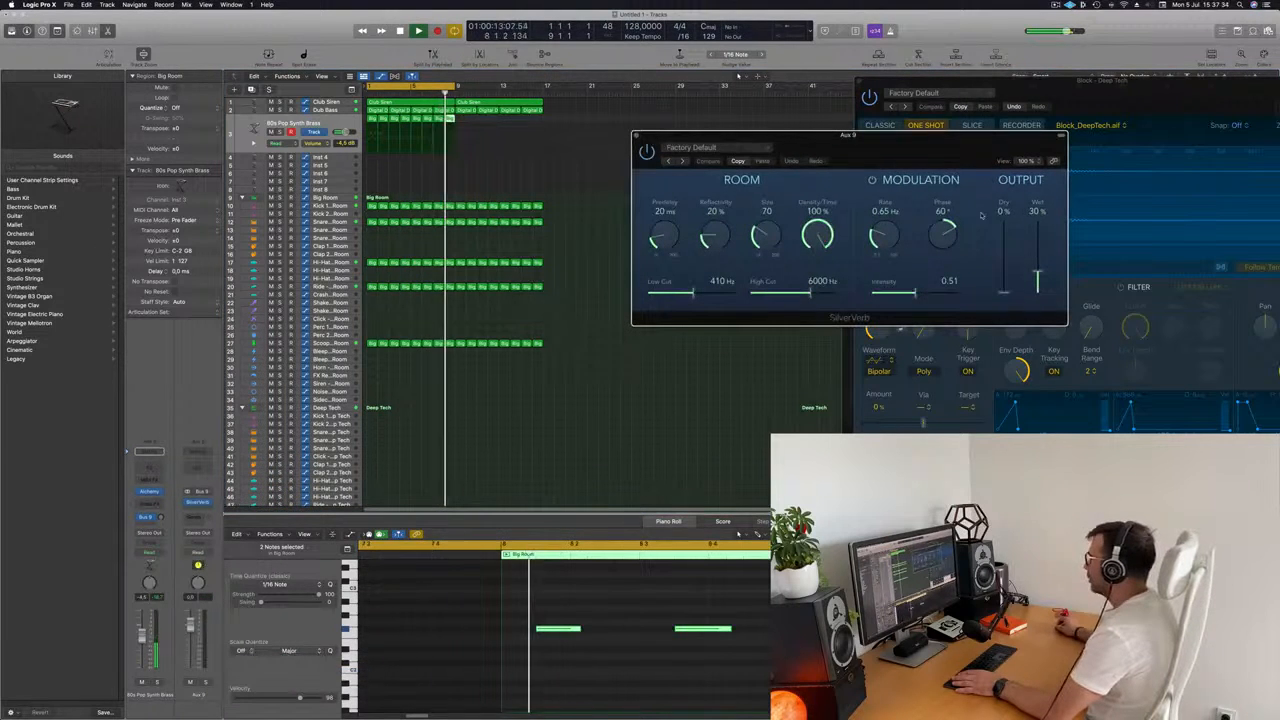
{"action": "left_click", "coordinate": [726, 148]}
{"action": "left_click", "coordinate": [688, 312]}
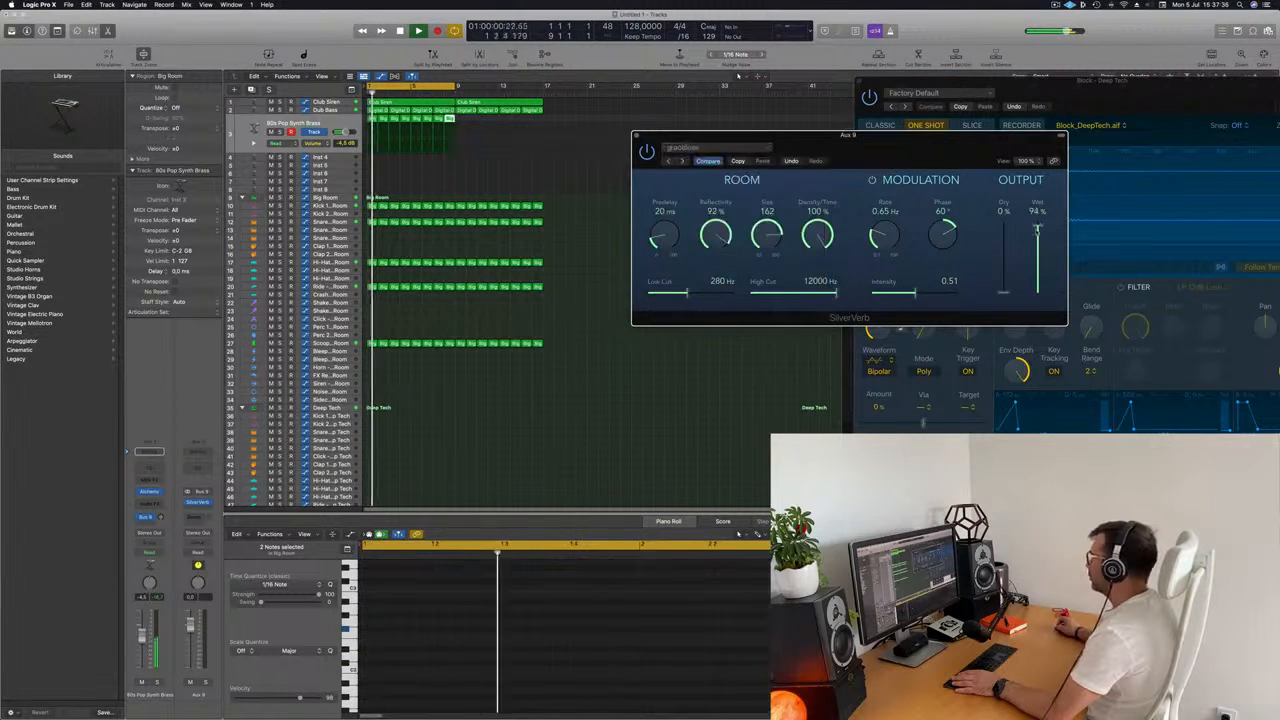
{"action": "left_click_drag", "start_coordinate": [800, 136], "coordinate": [817, 113]}
Raise the brass track's Bus 9 send level and set its channel volume to -4.1 dB during playback.
{"action": "key", "text": "space"}
{"action": "key", "text": "space"}
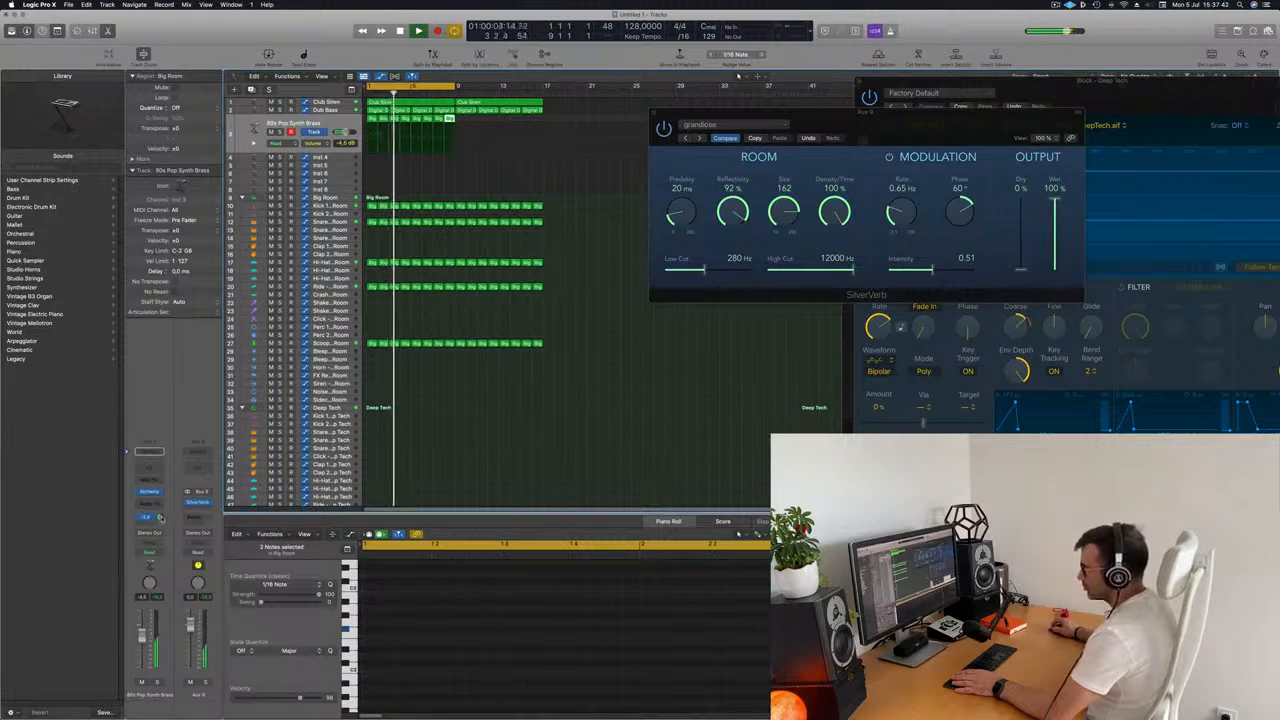
{"action": "key", "text": "space"}
{"action": "key", "text": "space"}
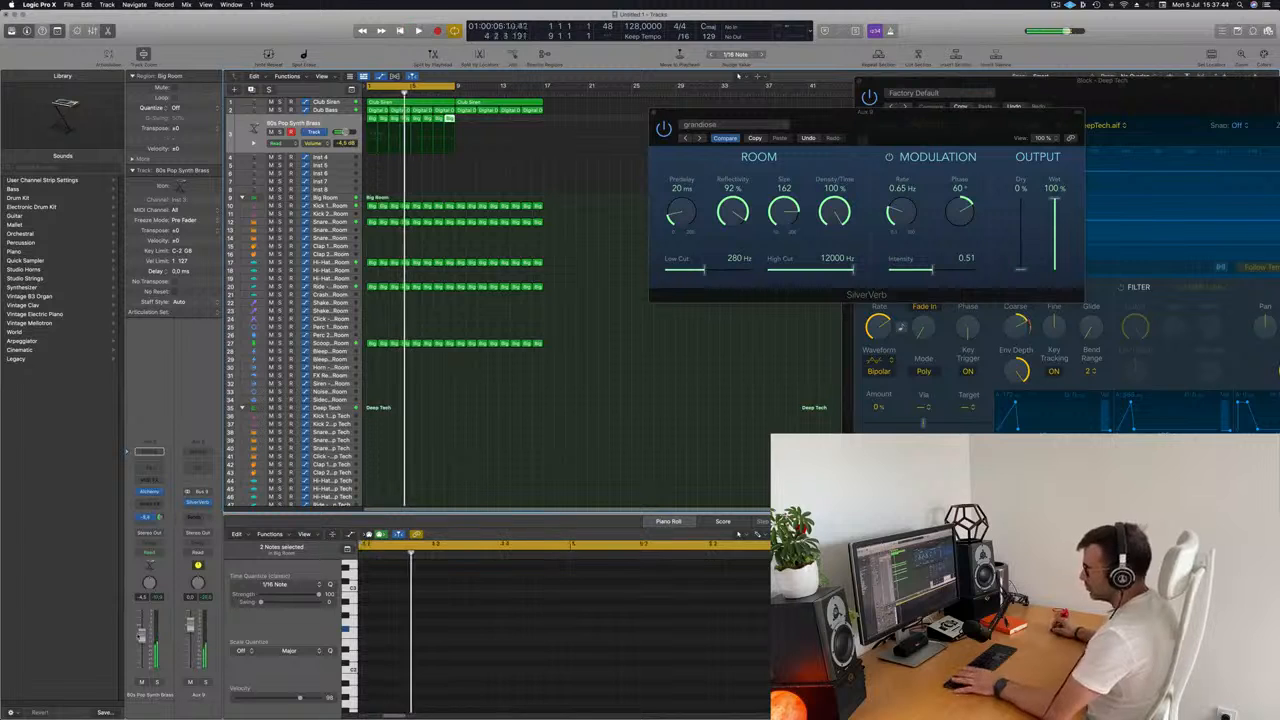
Reopen Alchemy on the brass track, adjust its LP Cutoff by ear, and set the track's volume to -4.7 dB.
{"action": "left_click", "coordinate": [149, 492]}
{"action": "left_click_drag", "start_coordinate": [889, 144], "coordinate": [802, 194]}
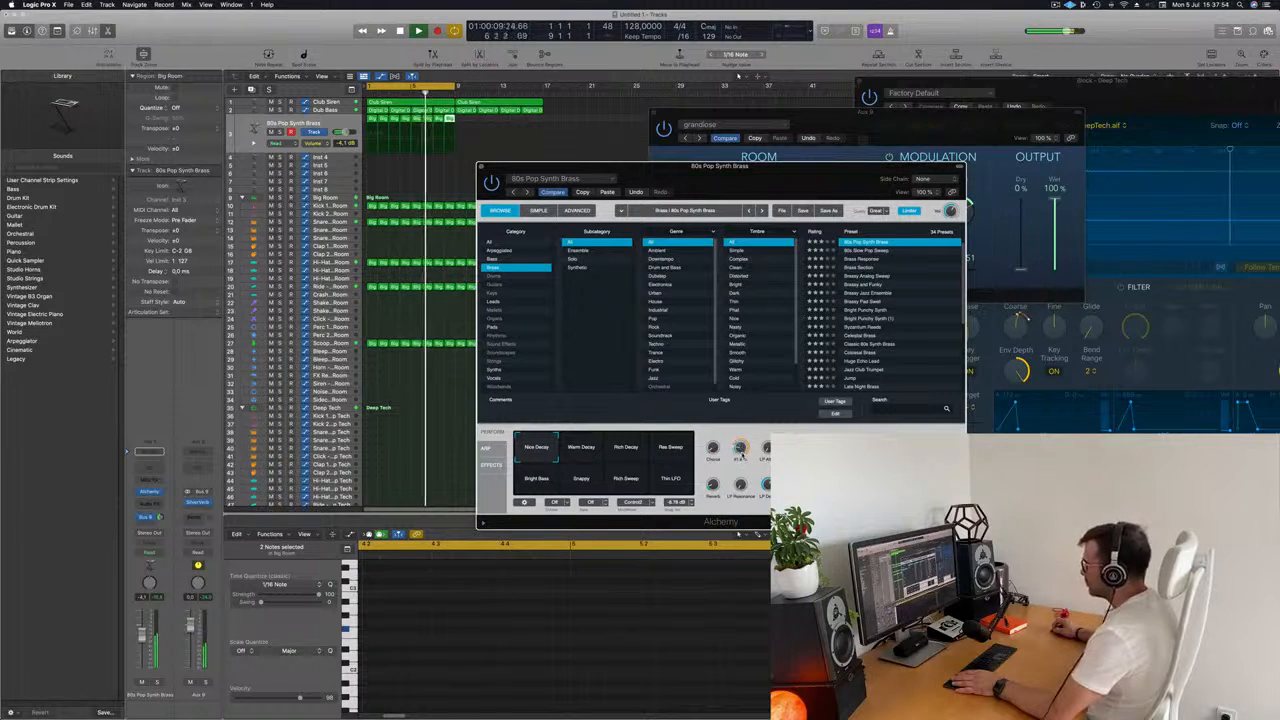
{"action": "key", "text": "space"}
{"action": "key", "text": "space"}
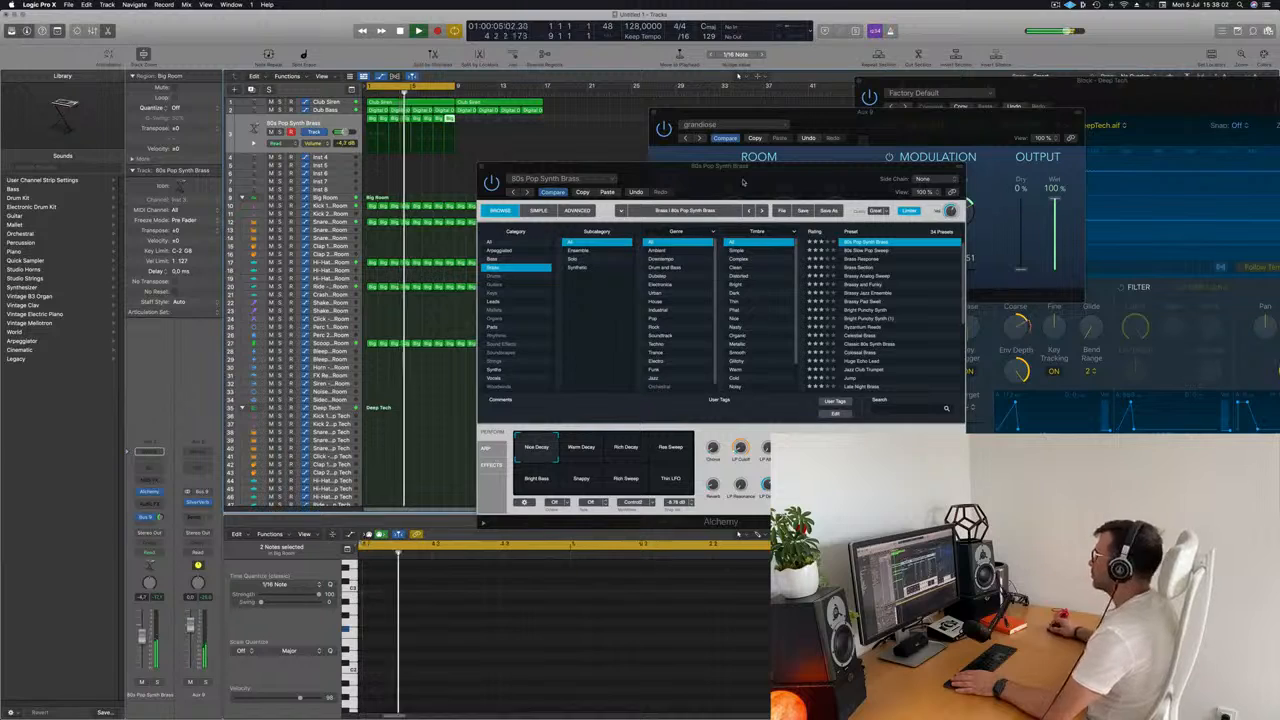
{"action": "left_click_drag", "start_coordinate": [742, 184], "coordinate": [755, 237]}
Select the Dub Bass track and insert a Compressor on its channel.
{"action": "left_click", "coordinate": [328, 110]}
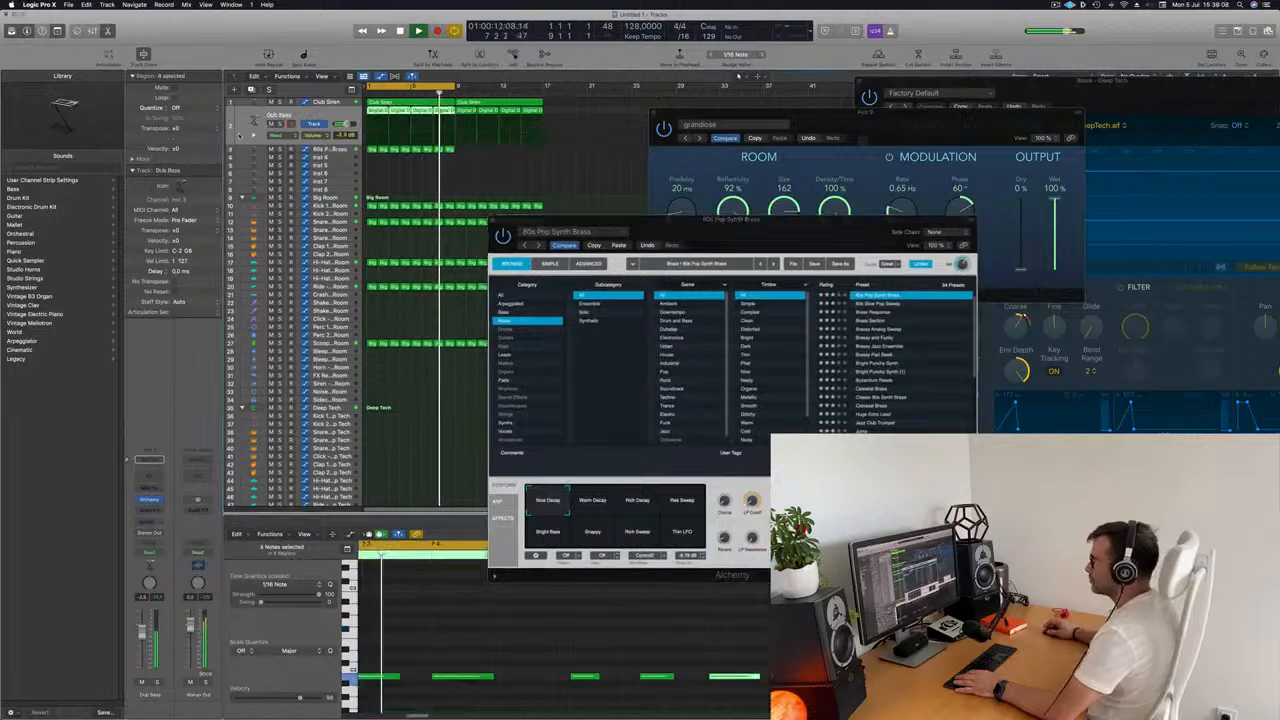
{"action": "left_click", "coordinate": [160, 511]}
{"action": "mouse_move", "coordinate": [160, 537]}
{"action": "left_click", "coordinate": [224, 537]}
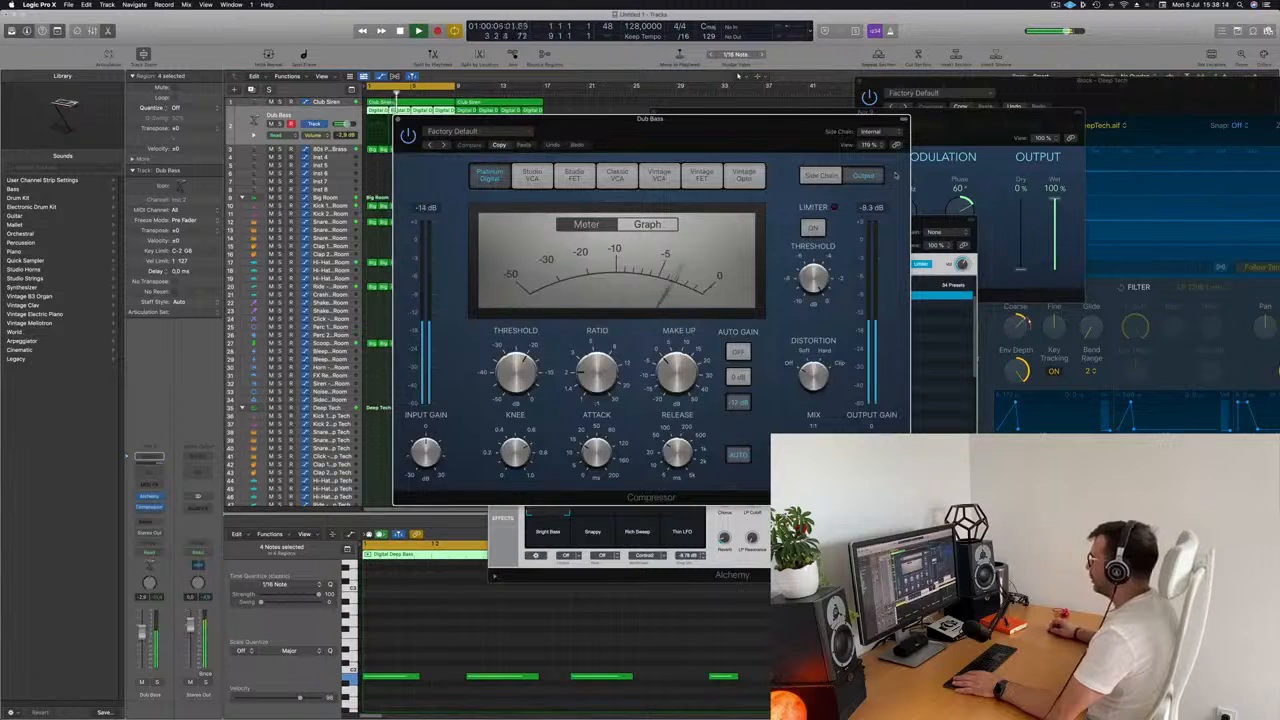
Set the Dub Bass Compressor's side chain source to Bus 1, the Big Room kick bus.
{"action": "left_click_drag", "start_coordinate": [831, 120], "coordinate": [998, 3]}
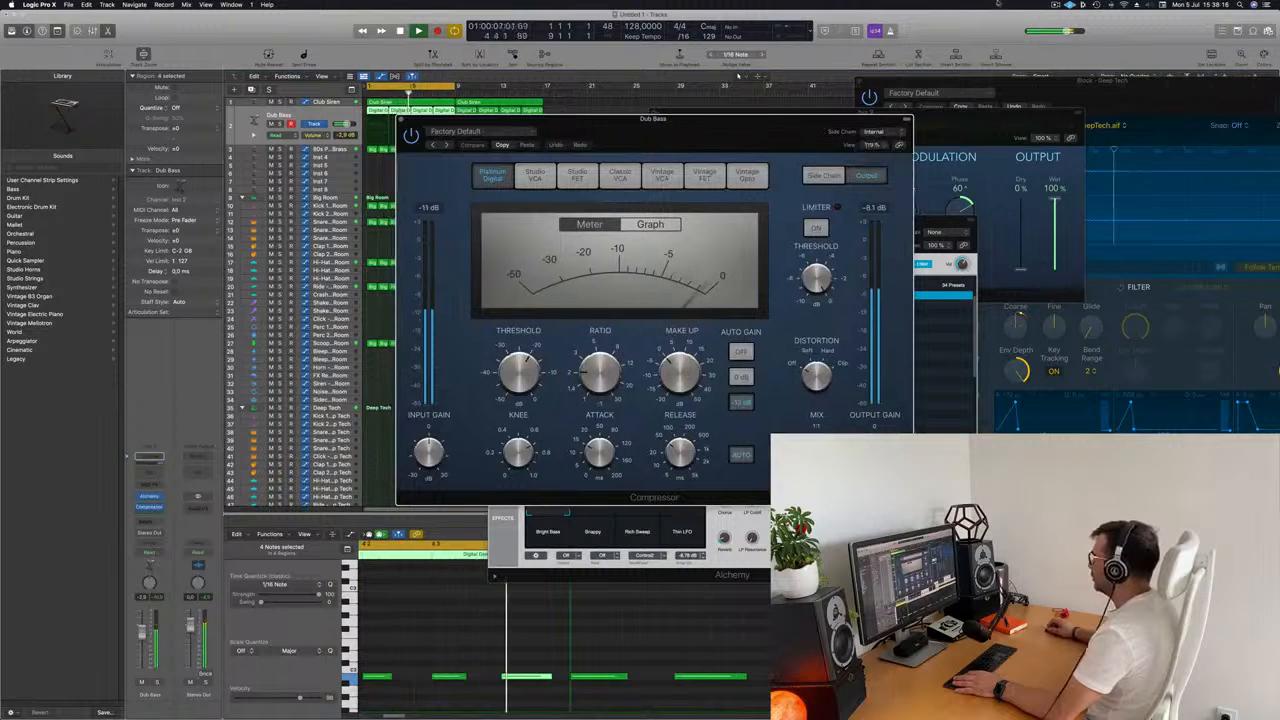
{"action": "left_click", "coordinate": [1057, 5]}
{"action": "left_click_drag", "start_coordinate": [868, 129], "coordinate": [872, 129]}
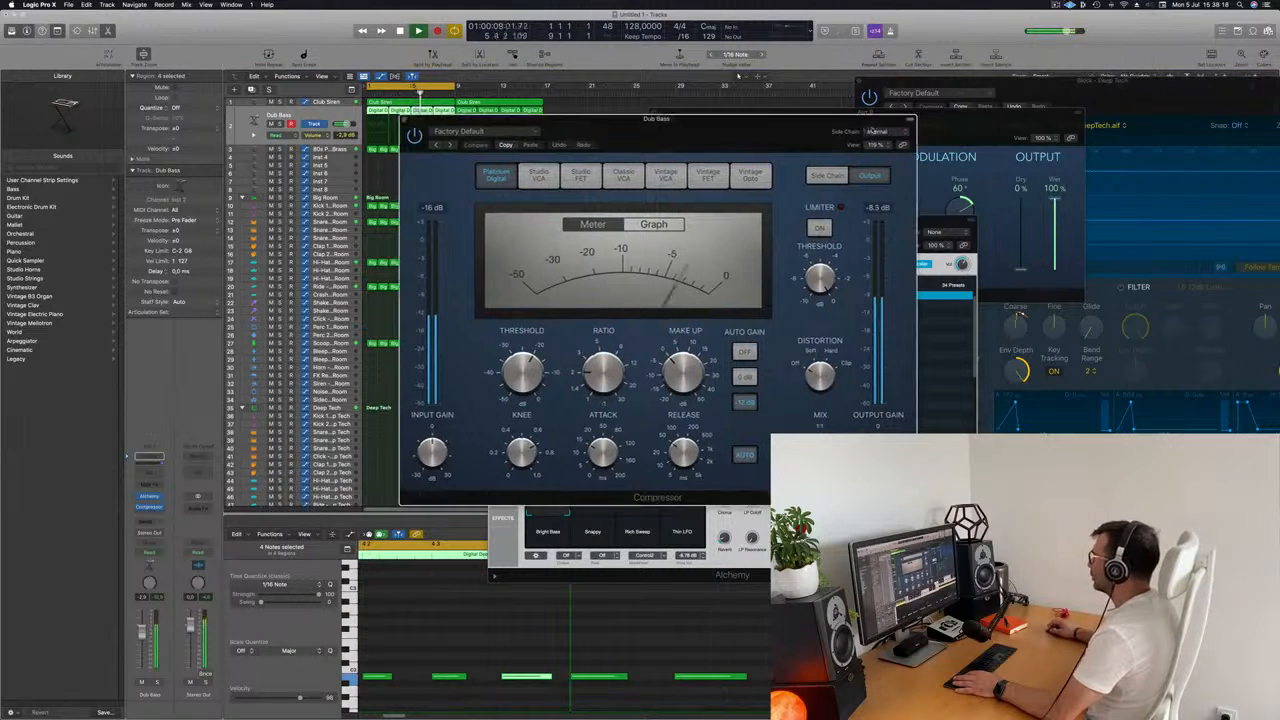
{"action": "mouse_move", "coordinate": [884, 160]}
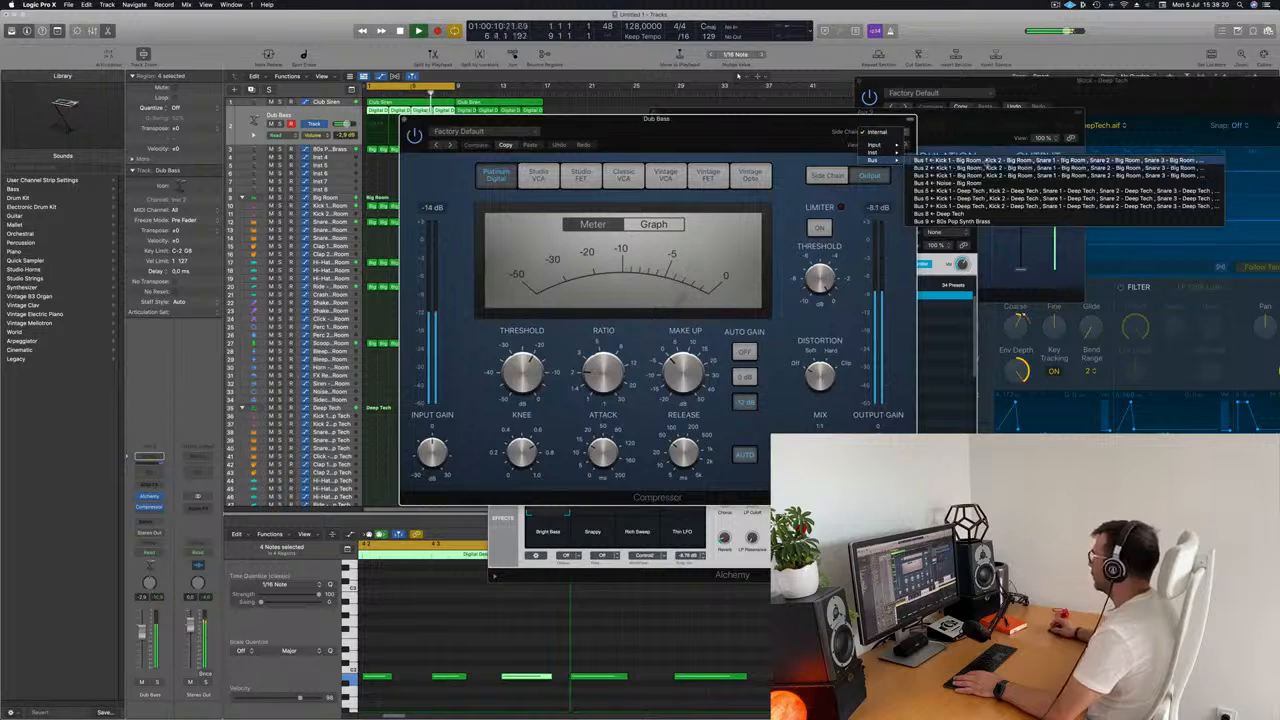
{"action": "left_click", "coordinate": [986, 161]}
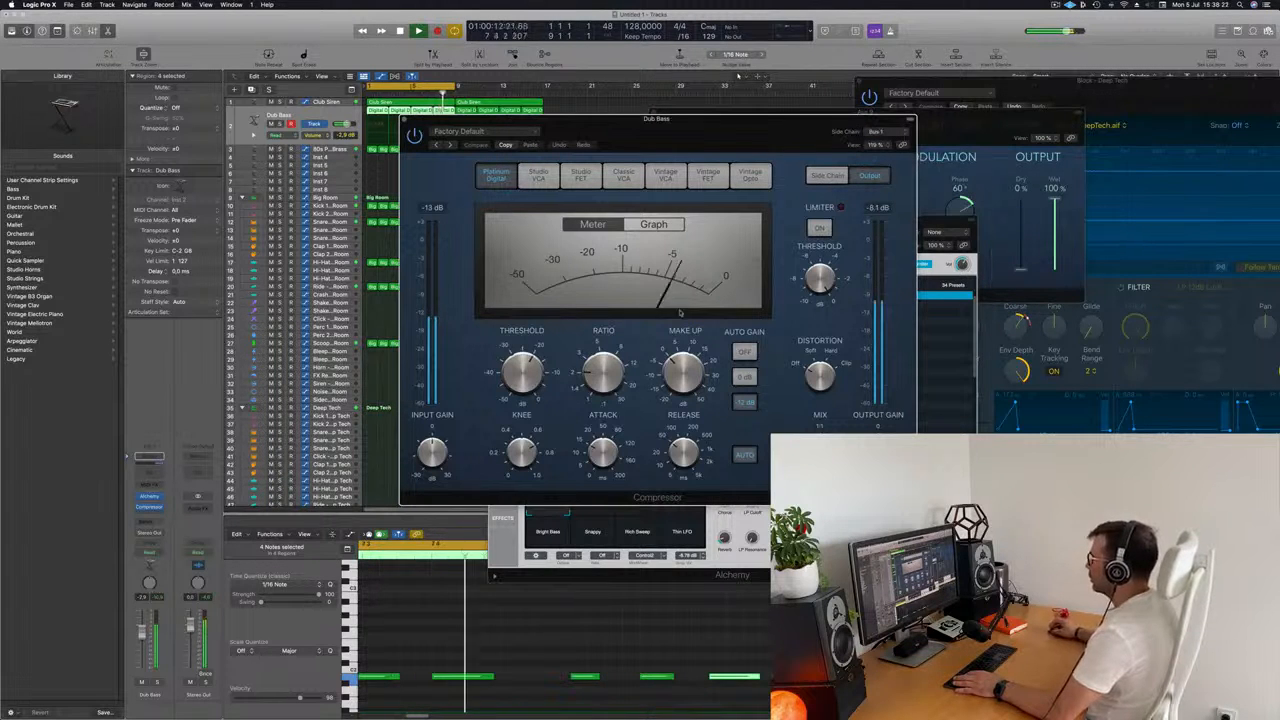
Adjust the Dub Bass Compressor's ratio and release, set the track's volume to -4.0 dB, and close the plug-in.
{"action": "left_click_drag", "start_coordinate": [733, 117], "coordinate": [778, 117]}
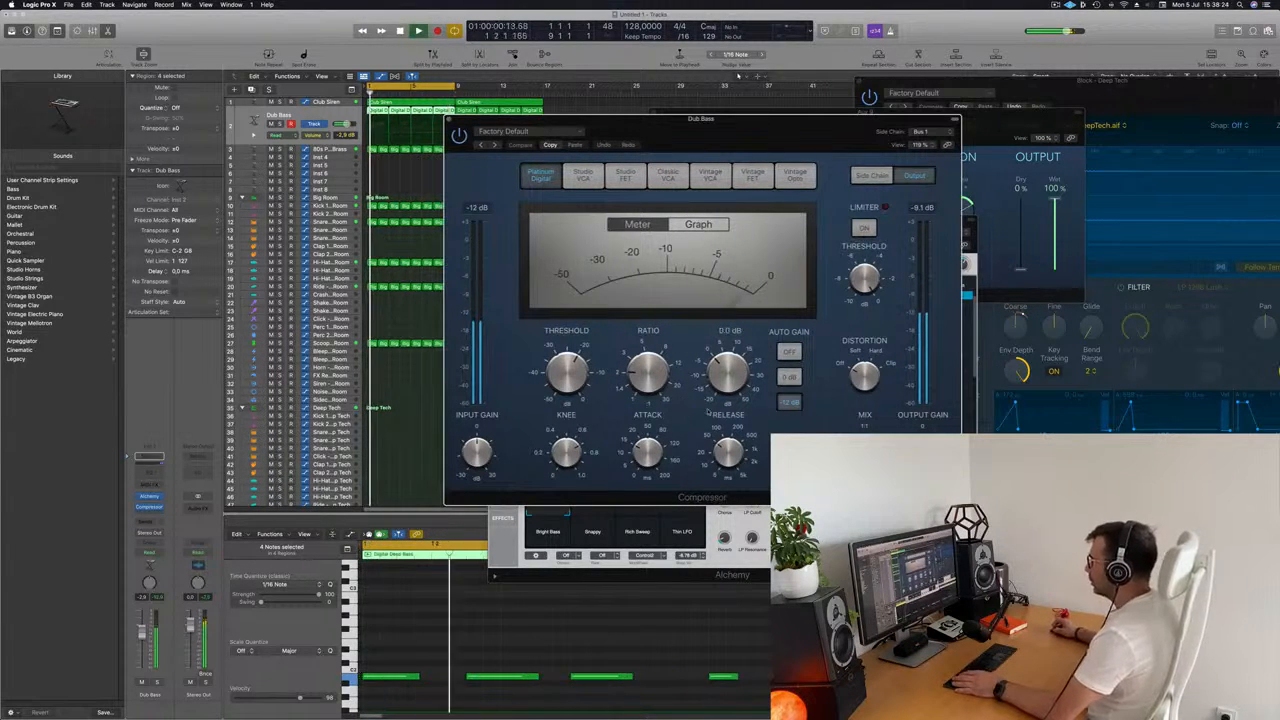
{"action": "left_click_drag", "start_coordinate": [647, 357], "coordinate": [654, 333]}
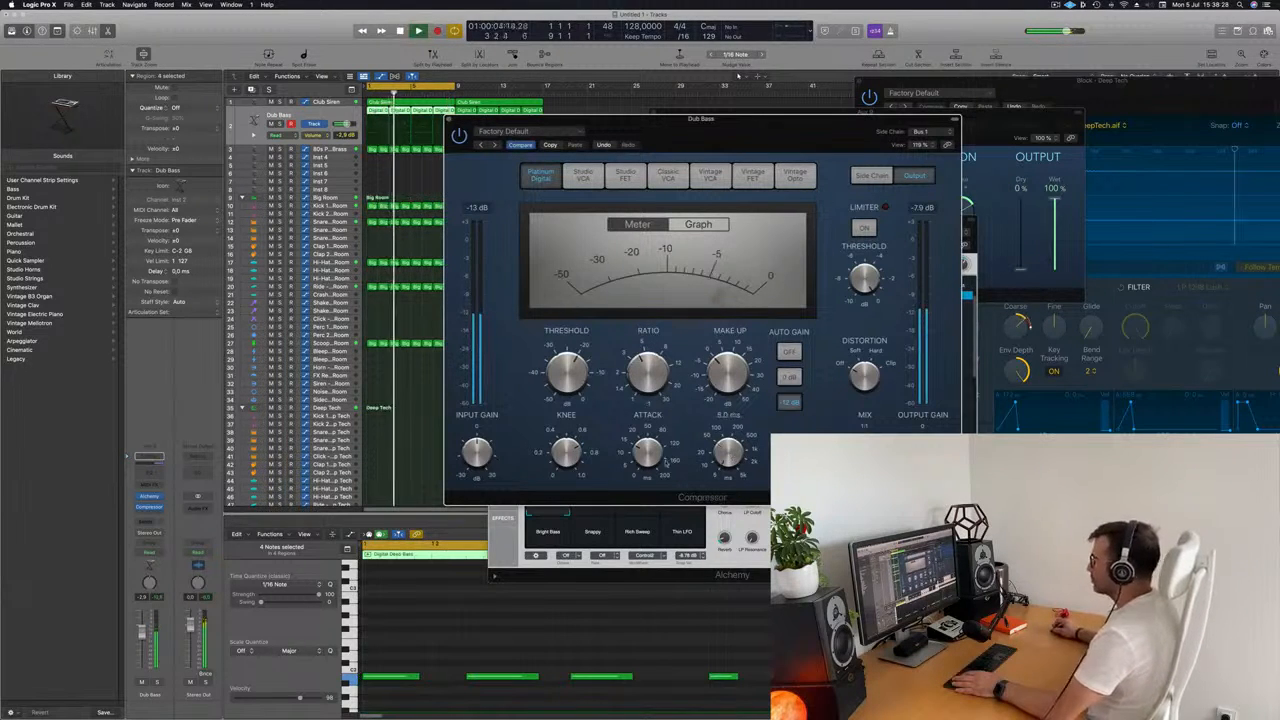
{"action": "left_click_drag", "start_coordinate": [732, 150], "coordinate": [705, 219]}
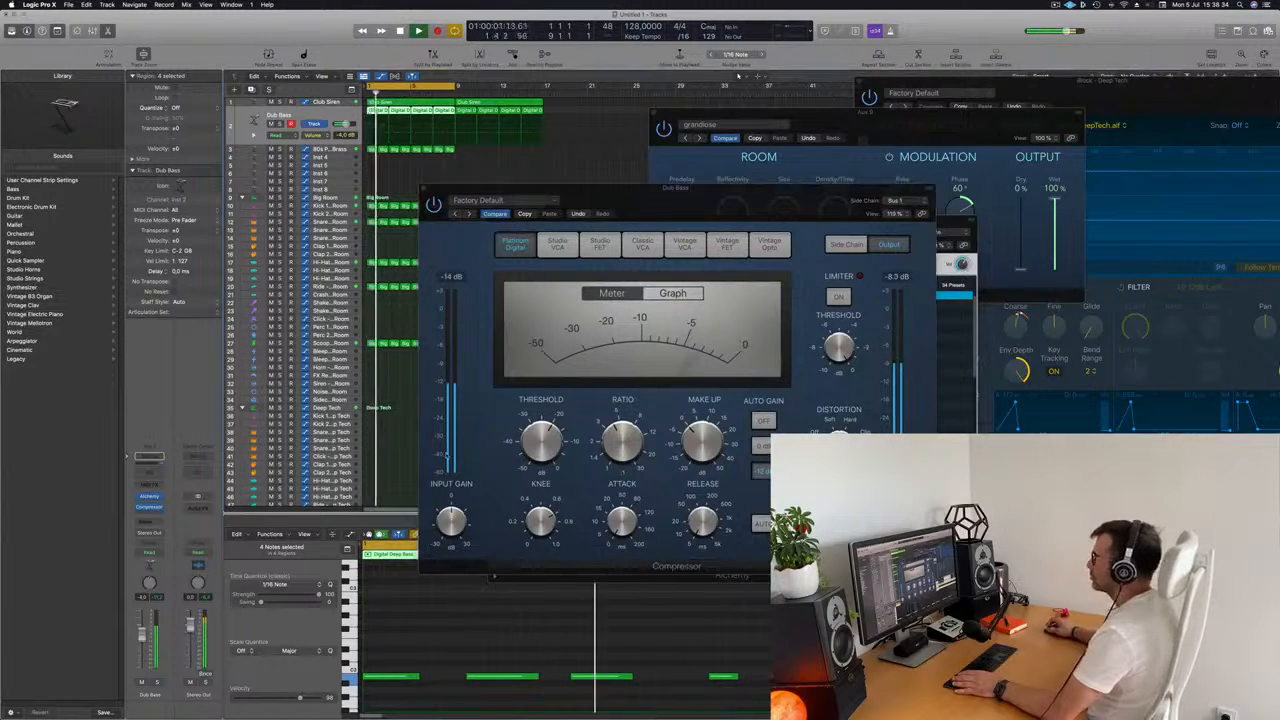
{"action": "left_click_drag", "start_coordinate": [732, 191], "coordinate": [867, 209]}
{"action": "left_click", "coordinate": [443, 205]}
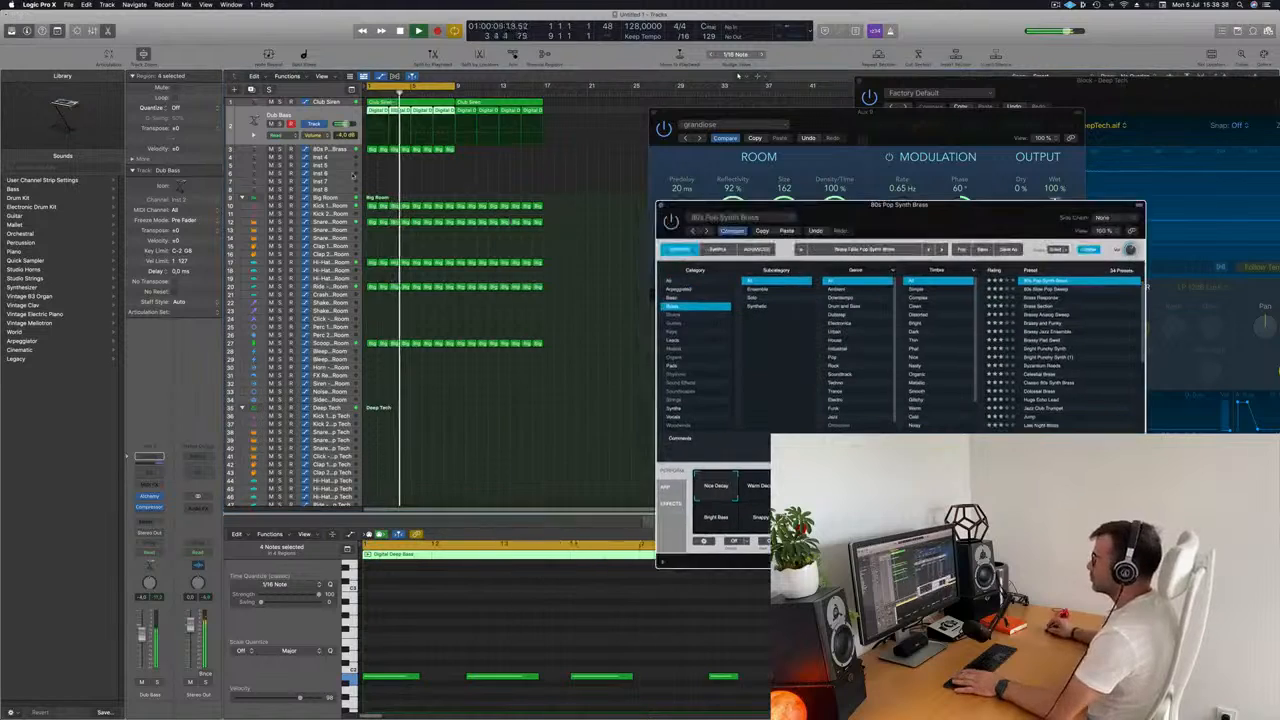
Copy the first Deep Tech Block region to the start of the second Big Room snare track.
{"action": "left_click", "coordinate": [289, 150]}
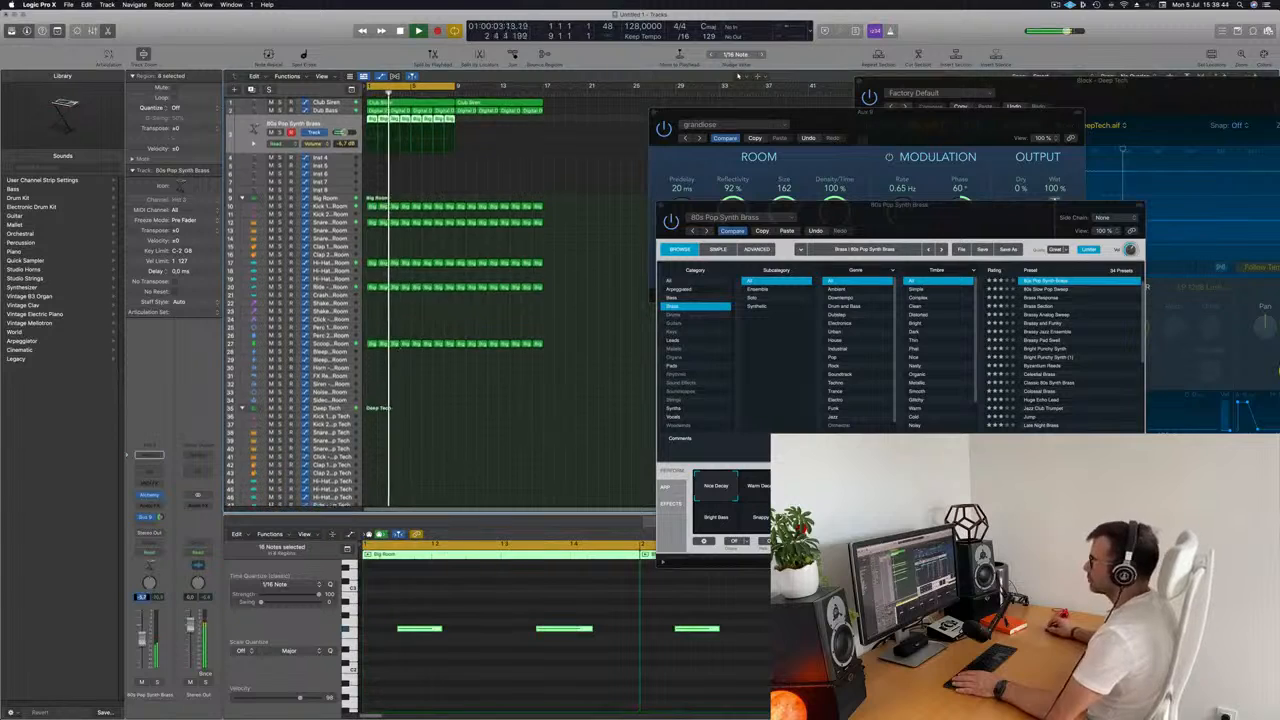
{"action": "scroll", "coordinate": [392, 402], "scroll_direction": "down", "scroll_amount": 5}
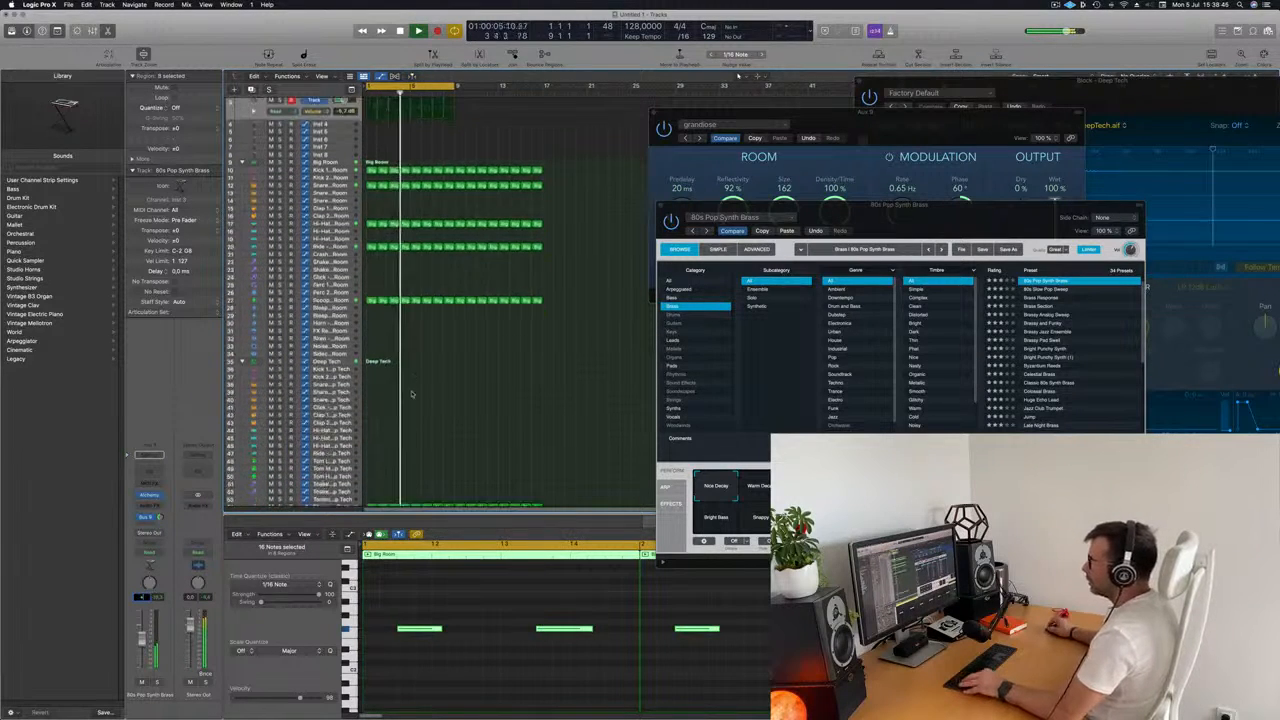
{"action": "left_click", "coordinate": [370, 434]}
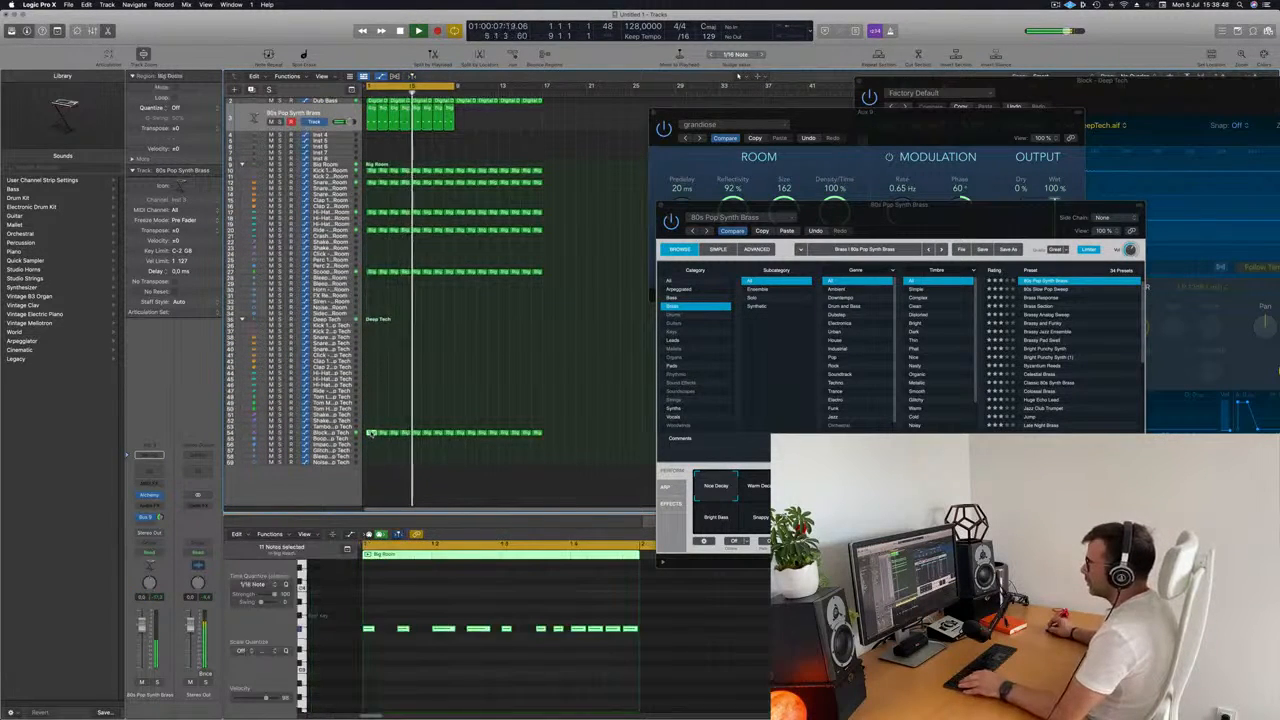
{"action": "left_click_drag", "start_coordinate": [371, 433], "coordinate": [370, 190]}
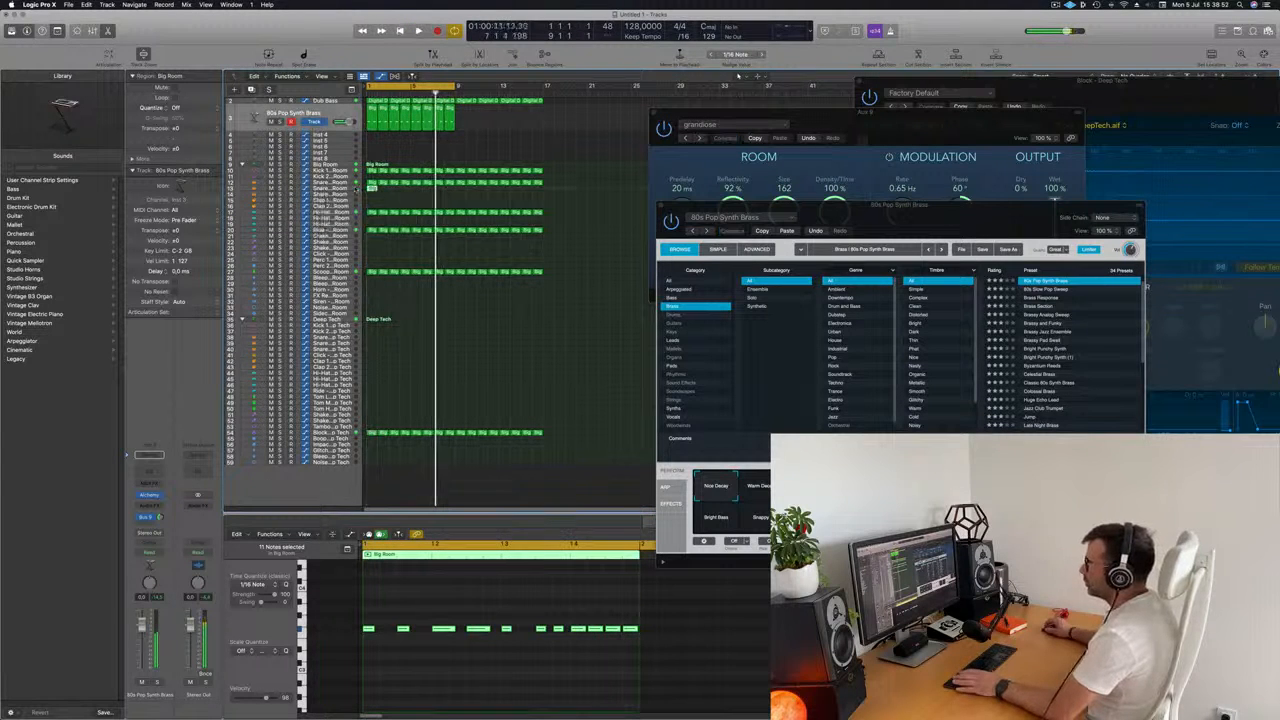
Play the arrangement with the Snare 2 - Big Room track selected to audition its copied region.
{"action": "key", "text": "space"}
{"action": "key", "text": "space"}
{"action": "left_click", "coordinate": [341, 188]}
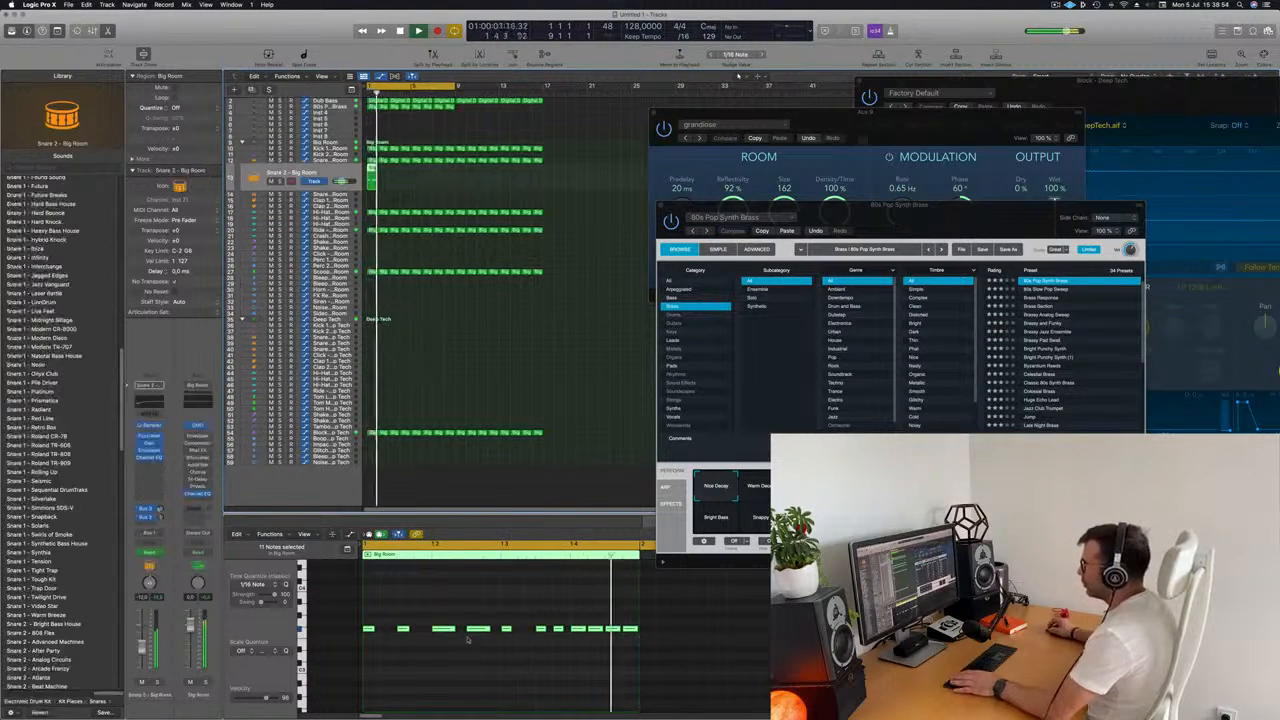
Try to delete all the notes in the Snare 2 - Big Room region.
{"action": "left_click_drag", "start_coordinate": [375, 618], "coordinate": [661, 667]}
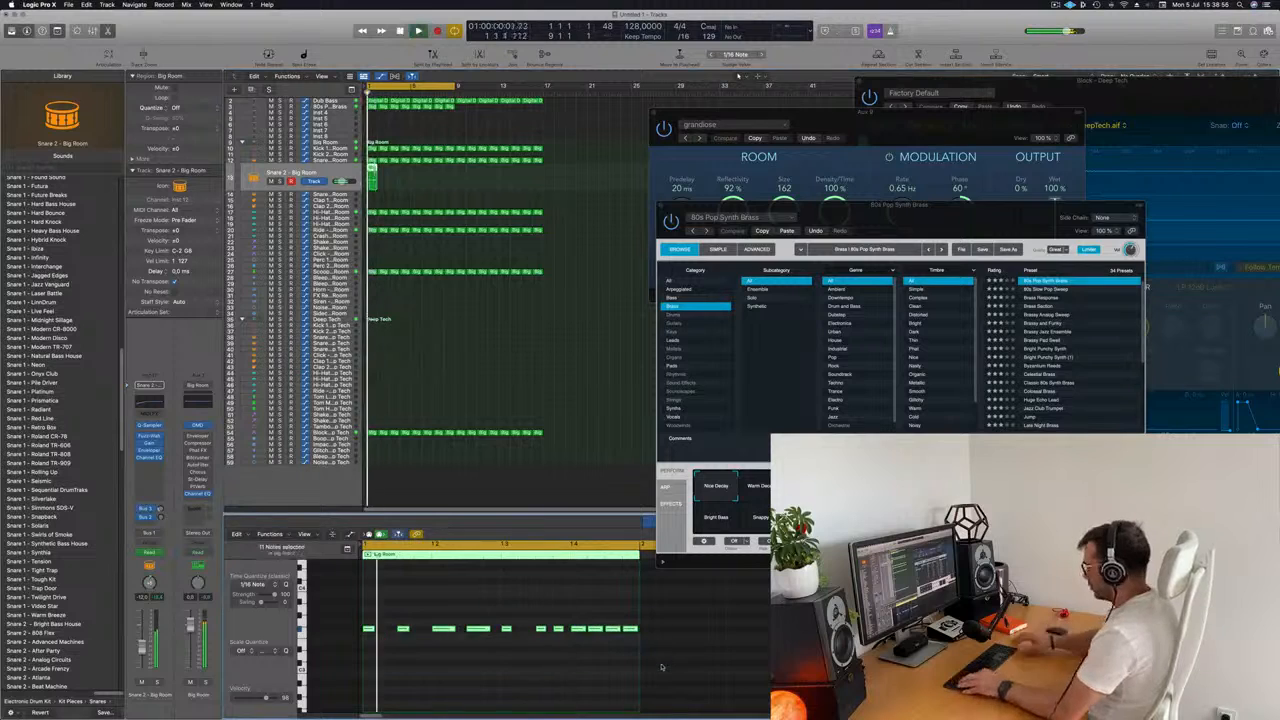
{"action": "key", "text": "Delete"}
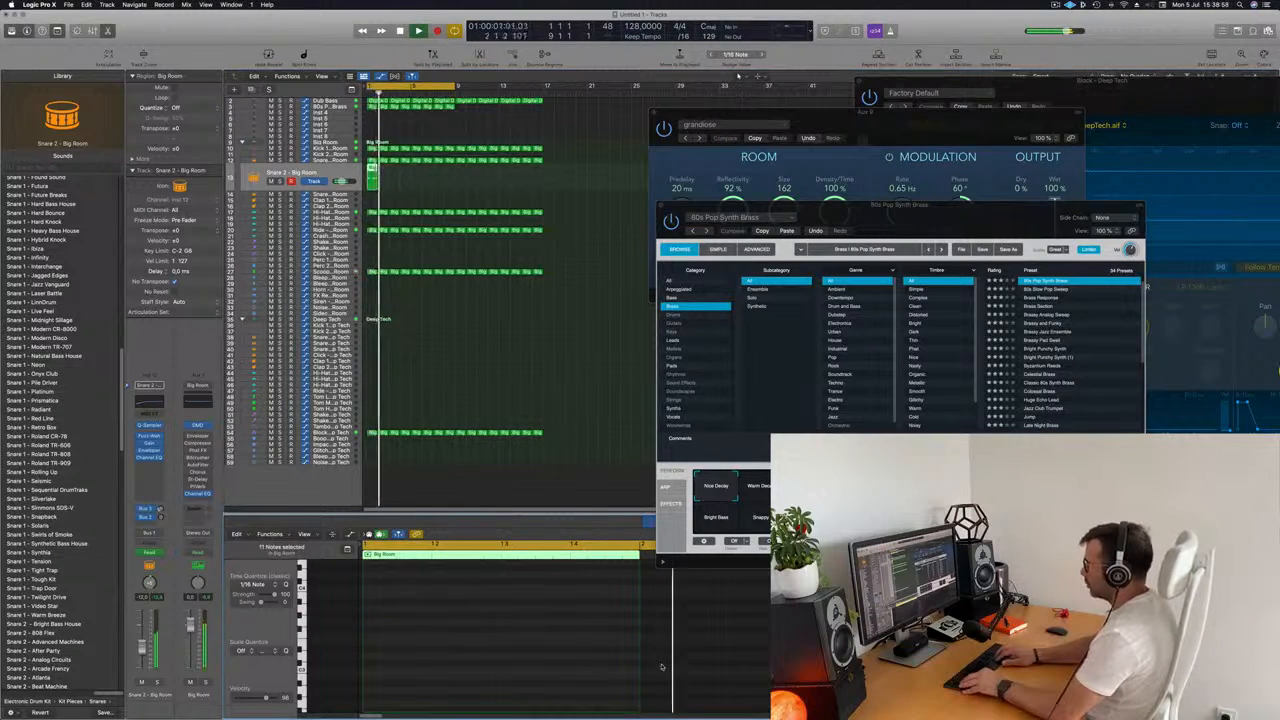
{"action": "key", "text": "super+z"}
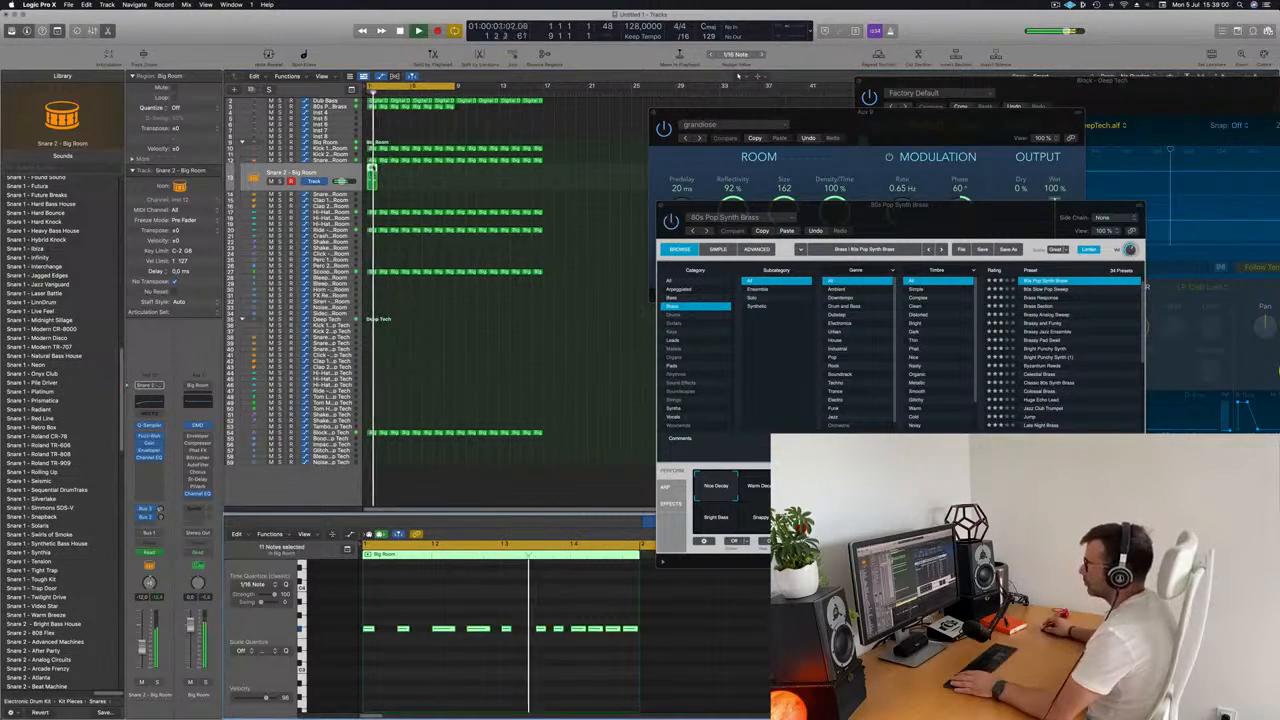
Move the Snare 2 region to the start of the Snare 3 - Big Room track and repeat it up to bar 17.
{"action": "left_click_drag", "start_coordinate": [375, 174], "coordinate": [377, 194]}
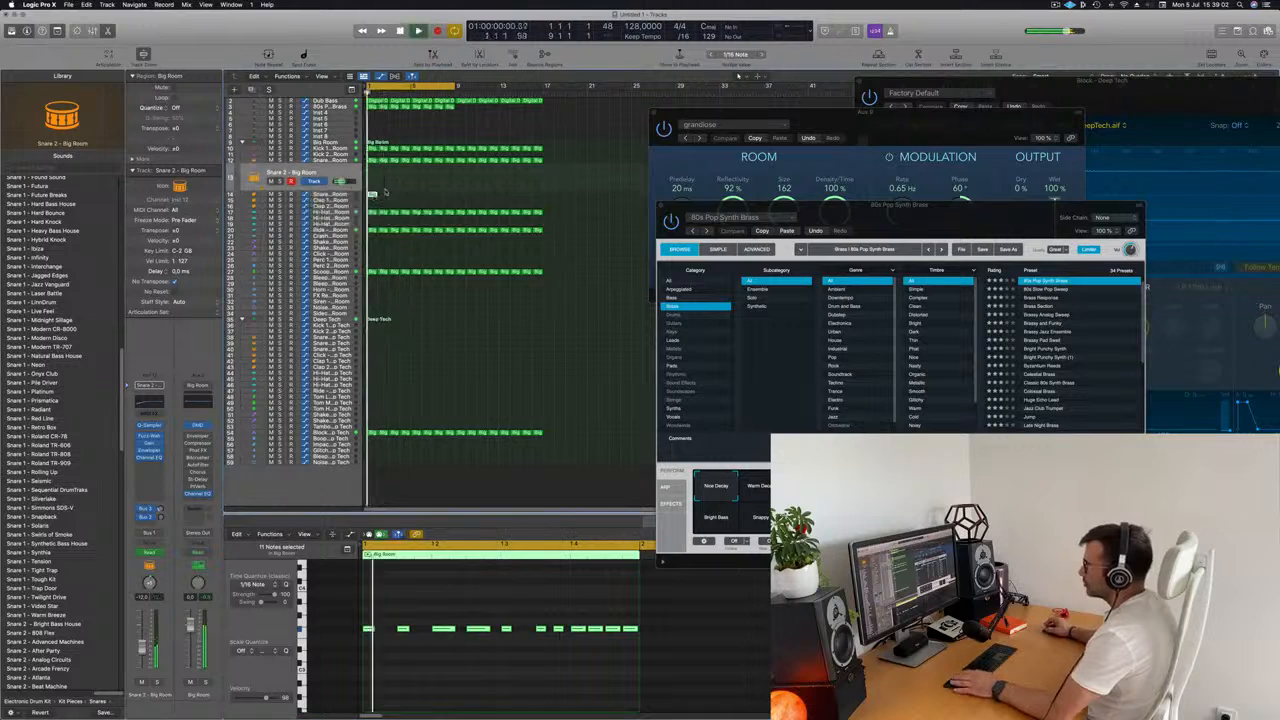
{"action": "left_click", "coordinate": [349, 196]}
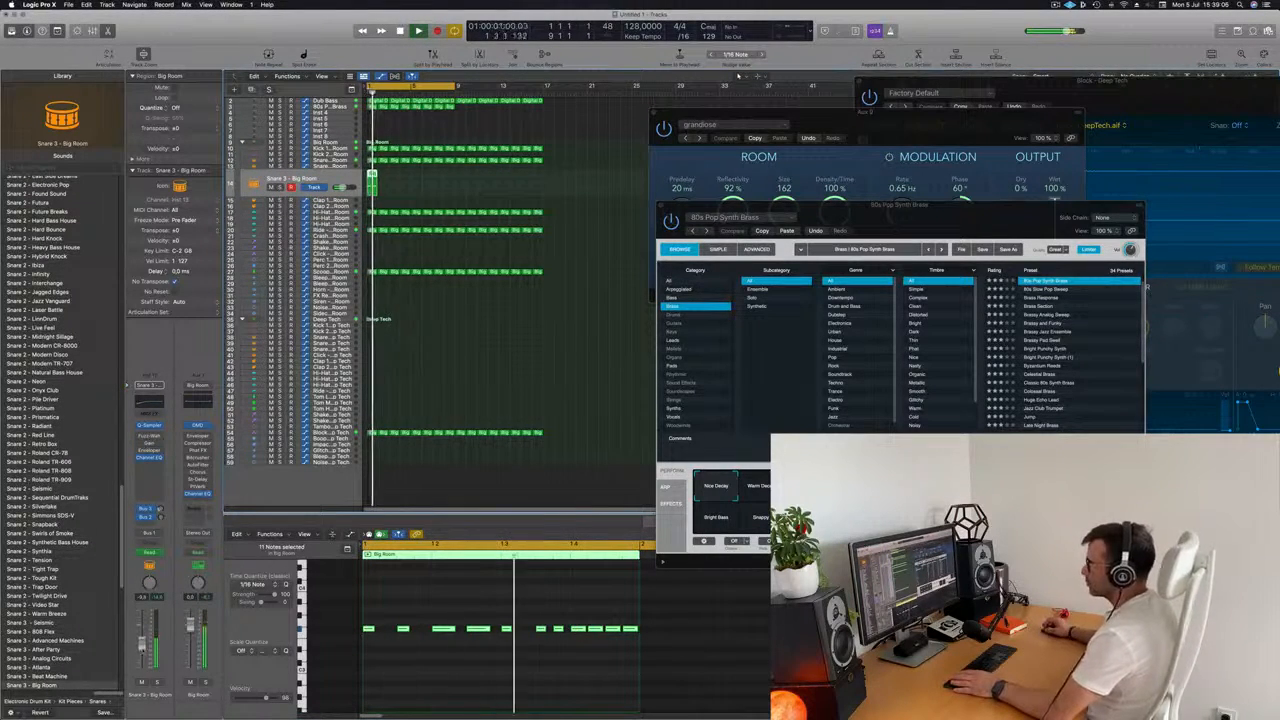
{"action": "key", "text": "super+r"}
{"action": "key", "text": "super+r"}
{"action": "key", "text": "super+r"}
{"action": "key", "text": "super+r"}
{"action": "key", "text": "super+r"}
{"action": "key", "text": "super+r"}
{"action": "key", "text": "super+r"}
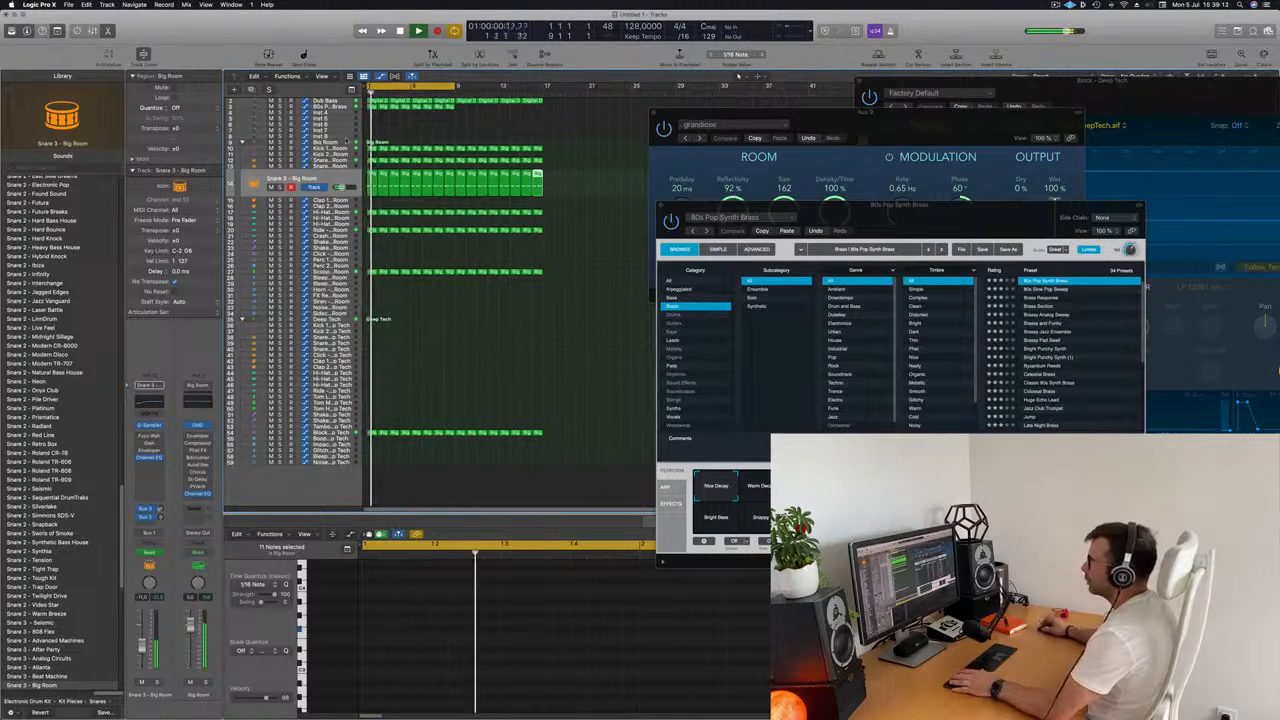
Repeat the eight 80s Pop Synth Brass regions once so they run up to bar 17.
{"action": "scroll", "coordinate": [346, 140], "scroll_direction": "up", "scroll_amount": 1}
{"action": "left_click", "coordinate": [334, 112]}
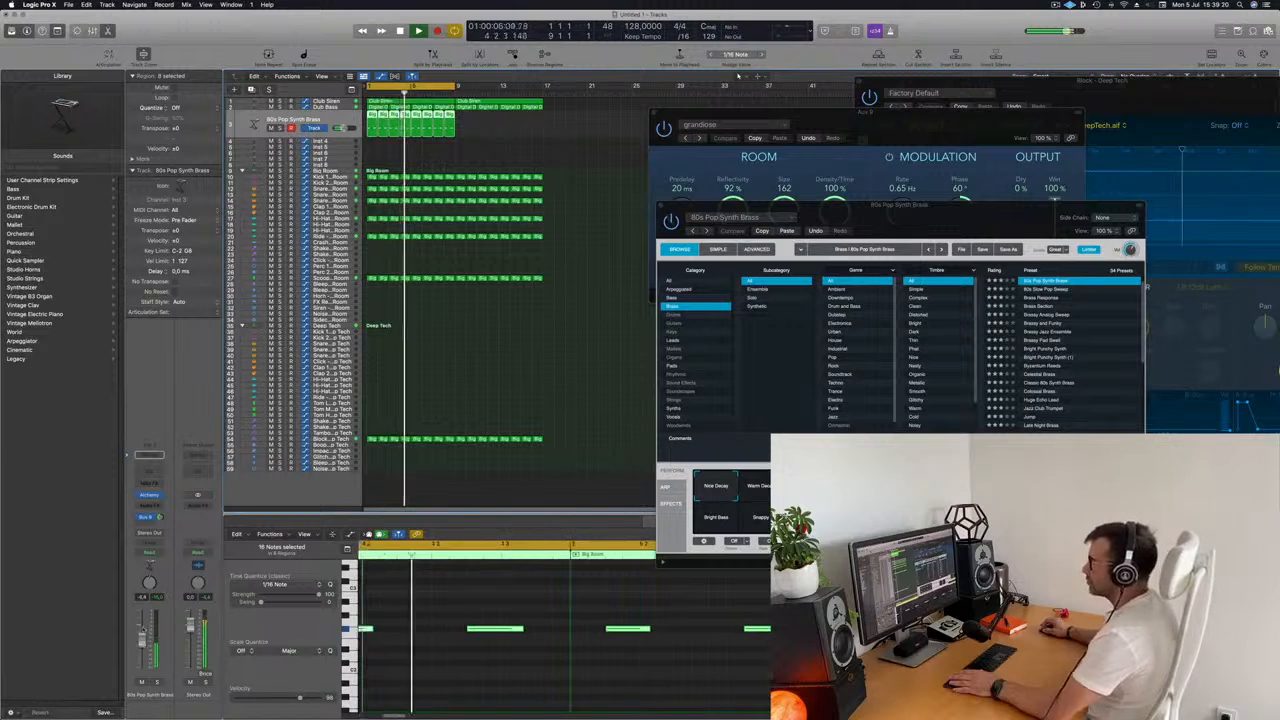
{"action": "left_click", "coordinate": [508, 150]}
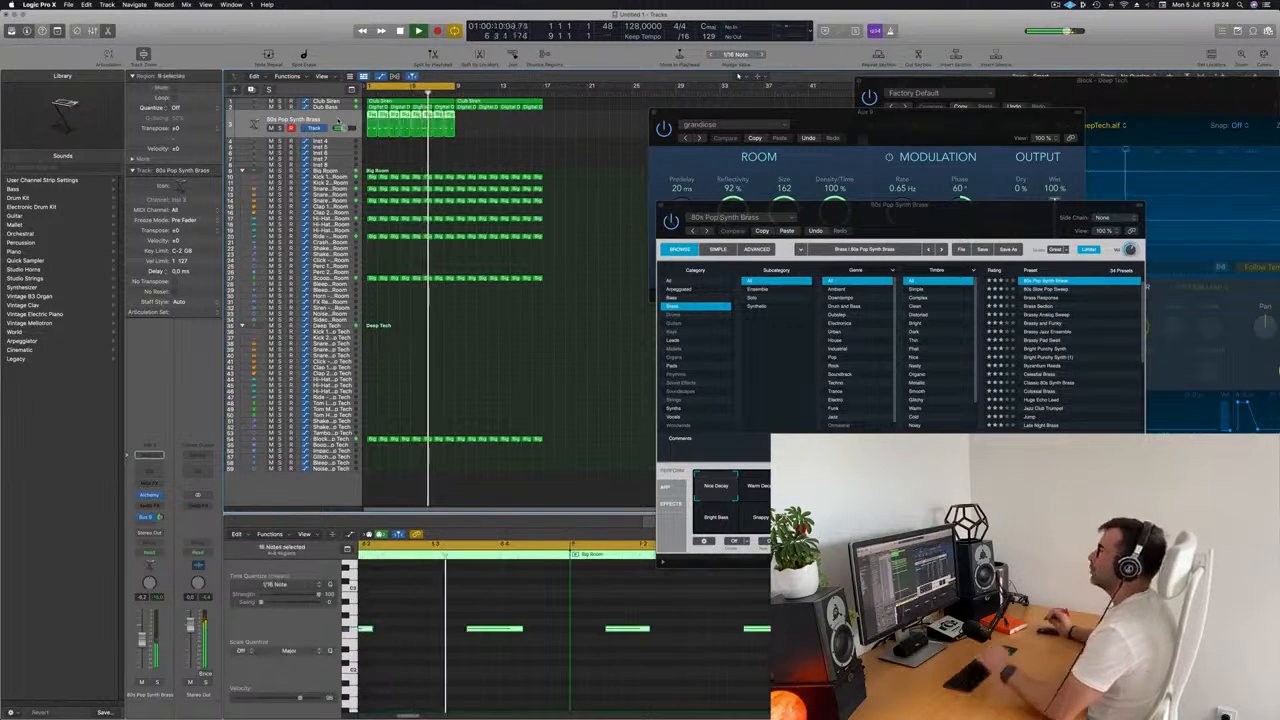
{"action": "left_click_drag", "start_coordinate": [466, 122], "coordinate": [340, 122]}
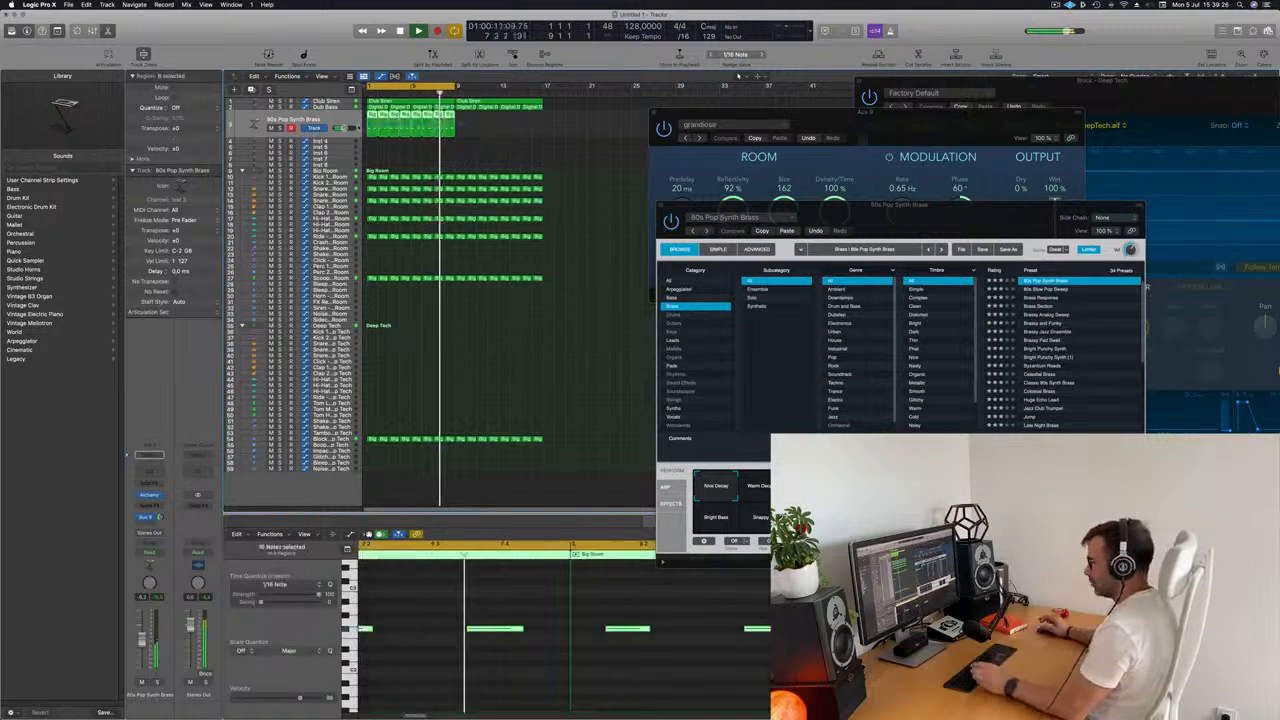
{"action": "key", "text": "super+r"}
{"action": "key", "text": "v"}
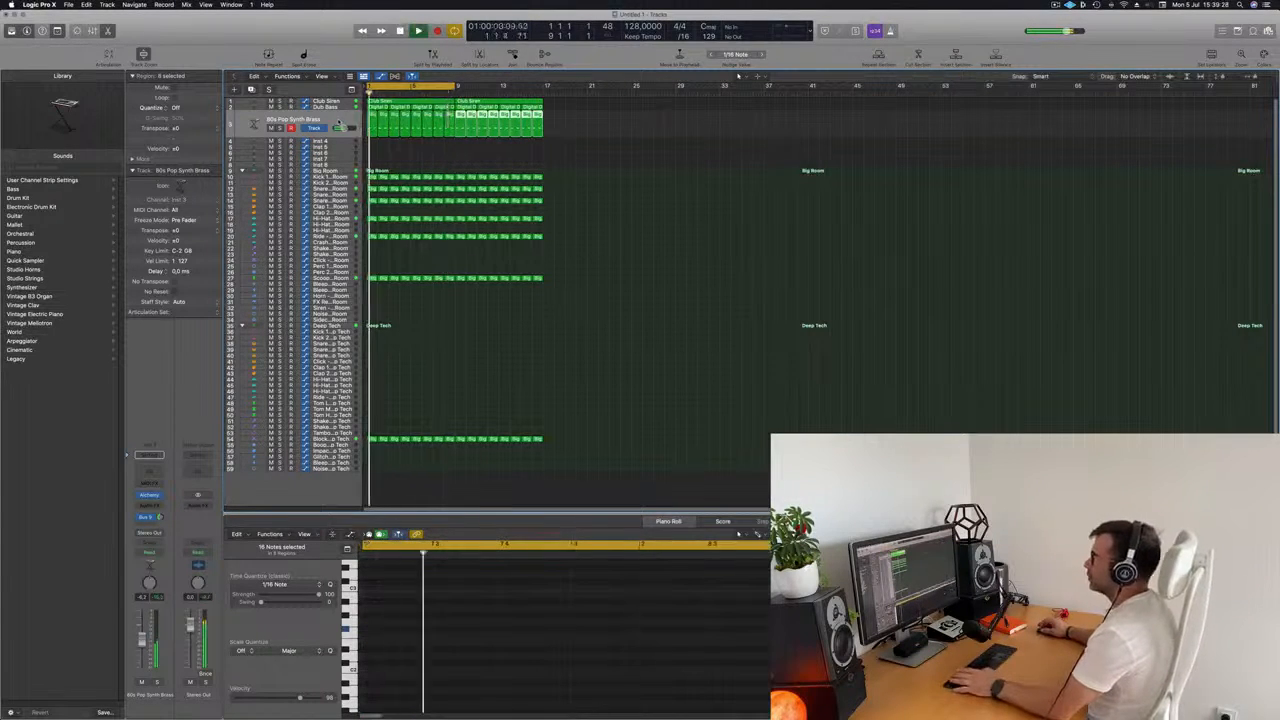
{"action": "left_click", "coordinate": [339, 122]}
Load Alchemy's Strings preset Analog Smooth on the Inst 4 track and open Musical Typing for playing it.
{"action": "left_click", "coordinate": [330, 141]}
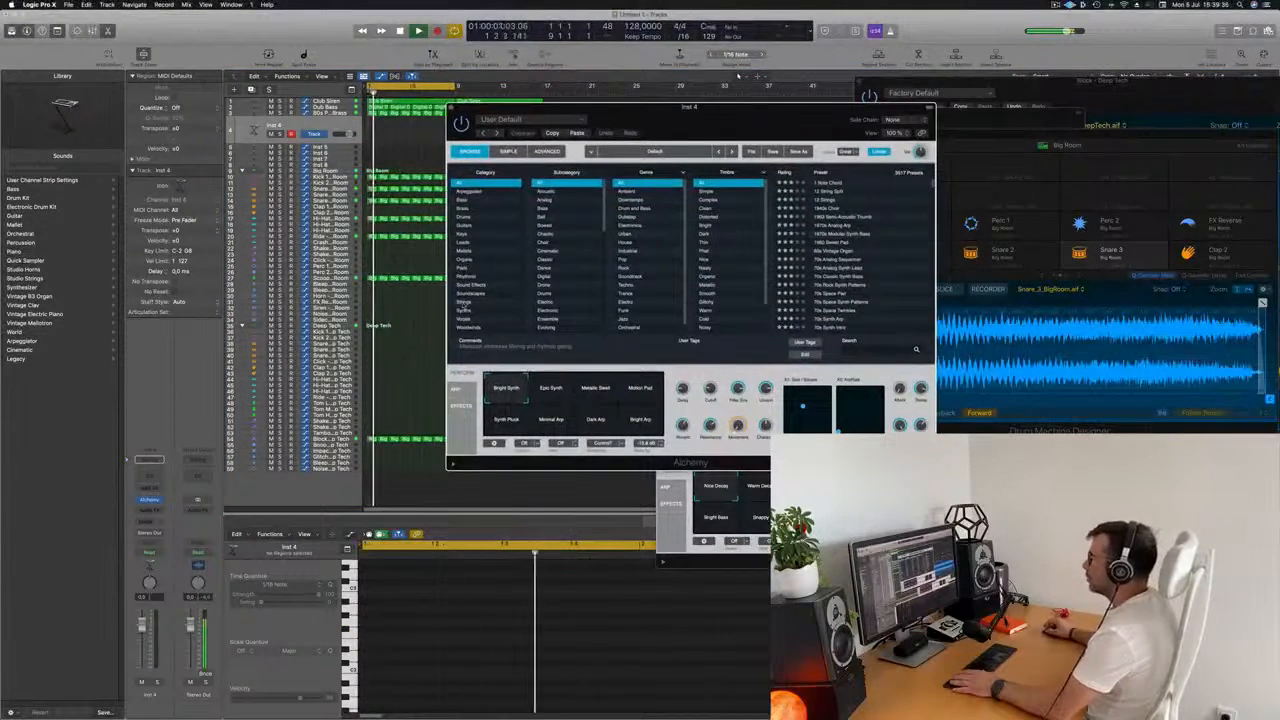
{"action": "left_click", "coordinate": [470, 301]}
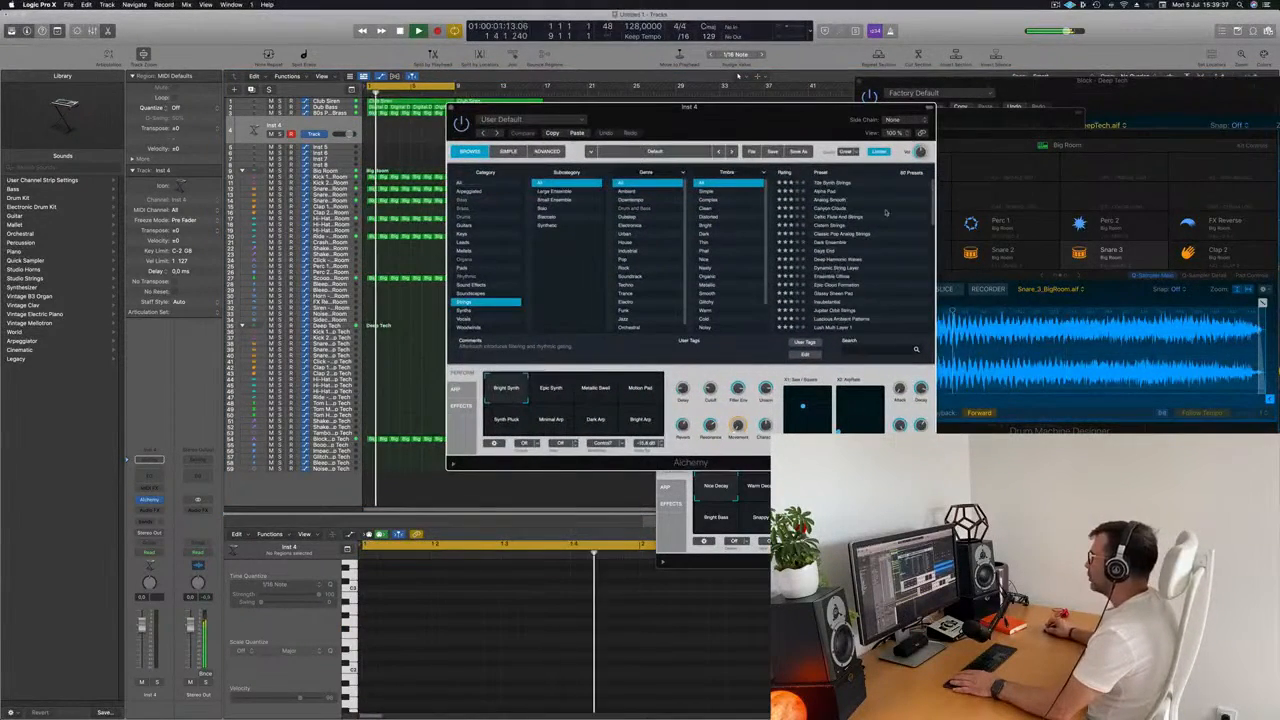
{"action": "left_click", "coordinate": [830, 199]}
{"action": "left_click_drag", "start_coordinate": [771, 133], "coordinate": [599, 159]}
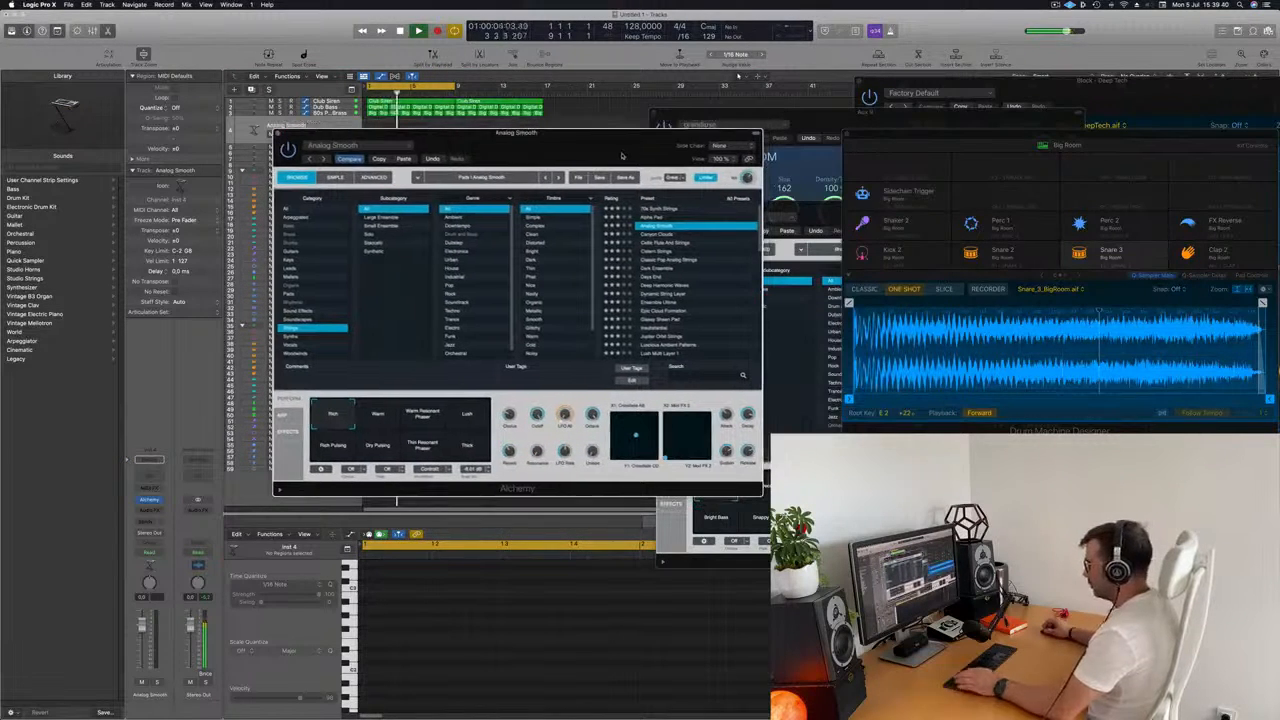
{"action": "key", "text": "super+k"}
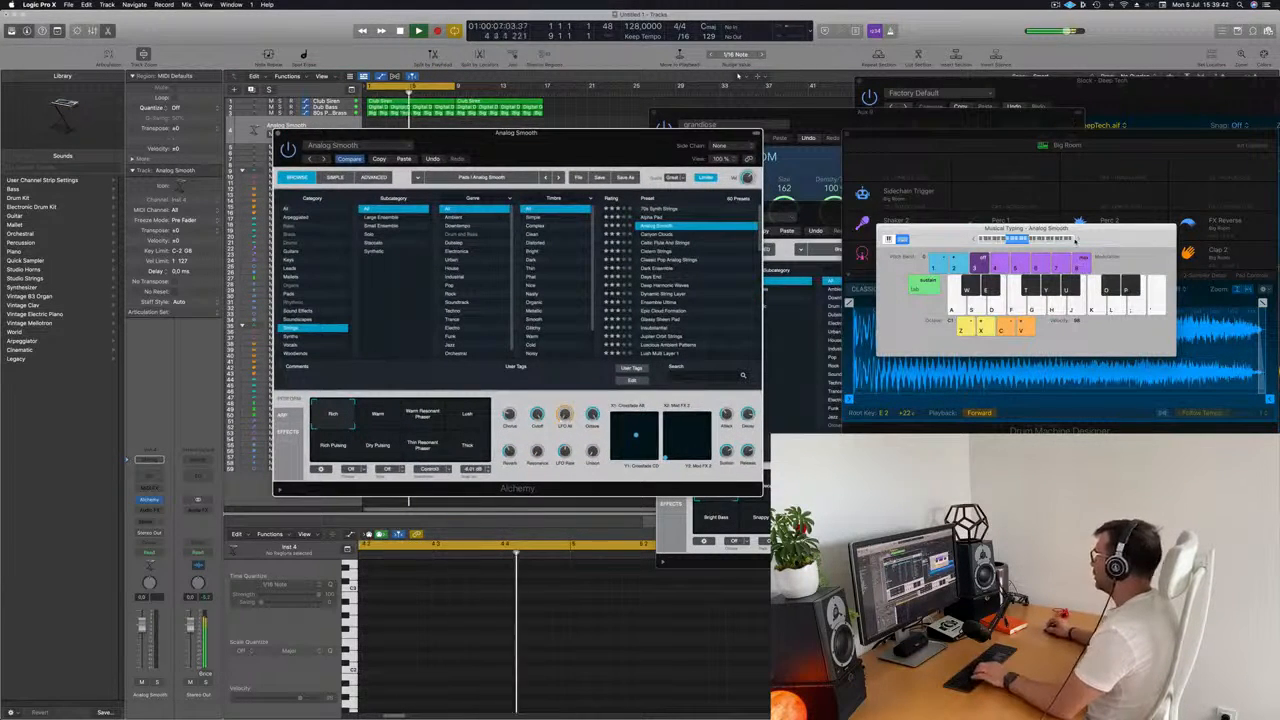
{"action": "left_click_drag", "start_coordinate": [611, 140], "coordinate": [689, 163]}
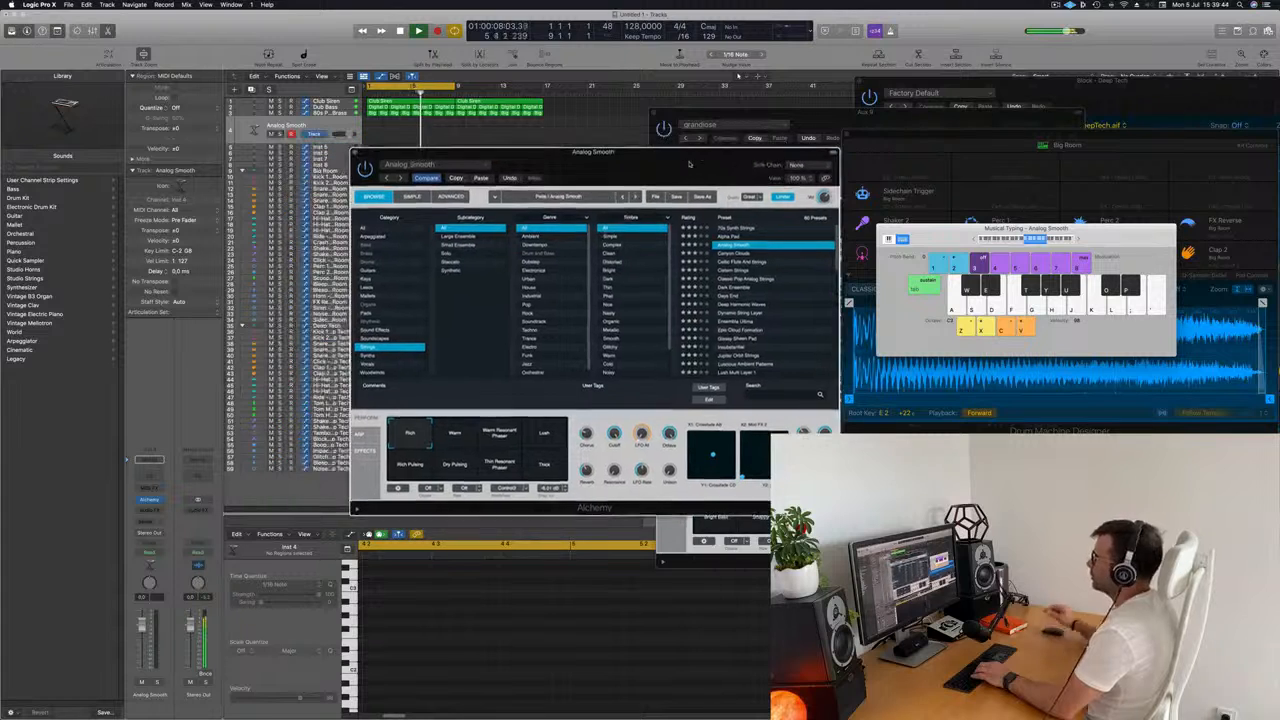
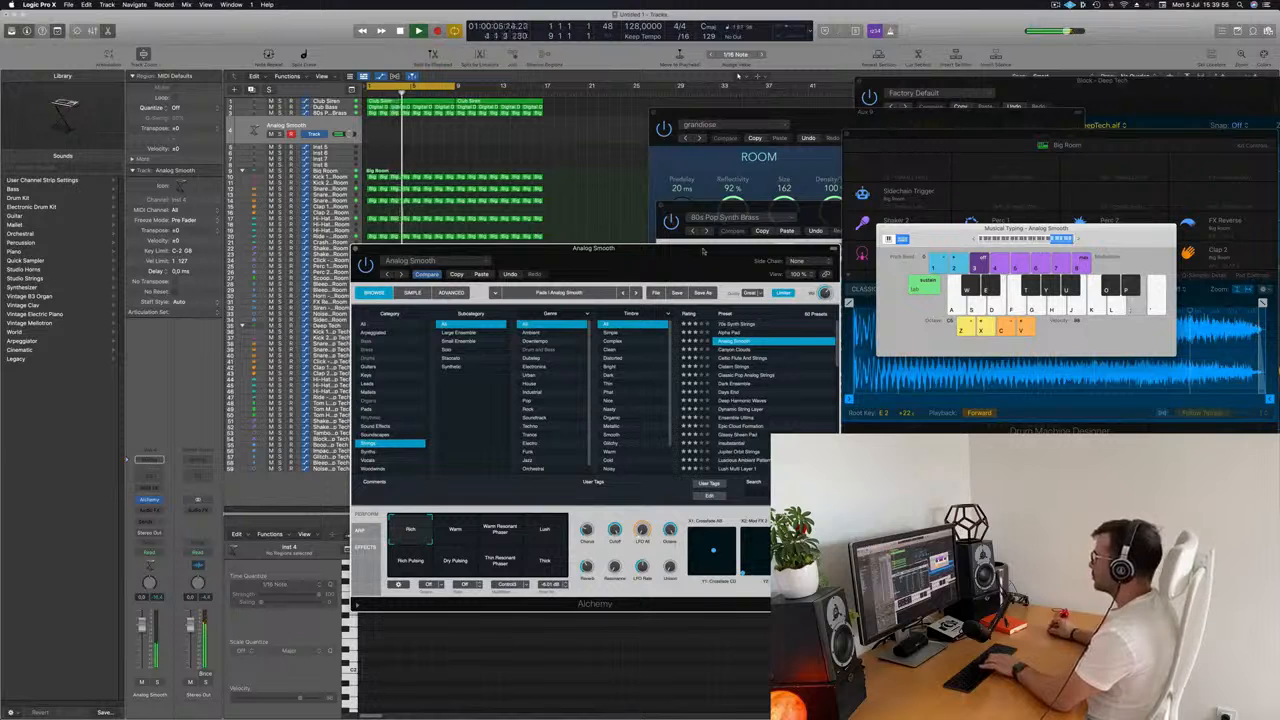
Try Alchemy's Alpha Pad preset with its Gated 1 variation on the strings track during playback.
{"action": "left_click_drag", "start_coordinate": [703, 251], "coordinate": [778, 221]}
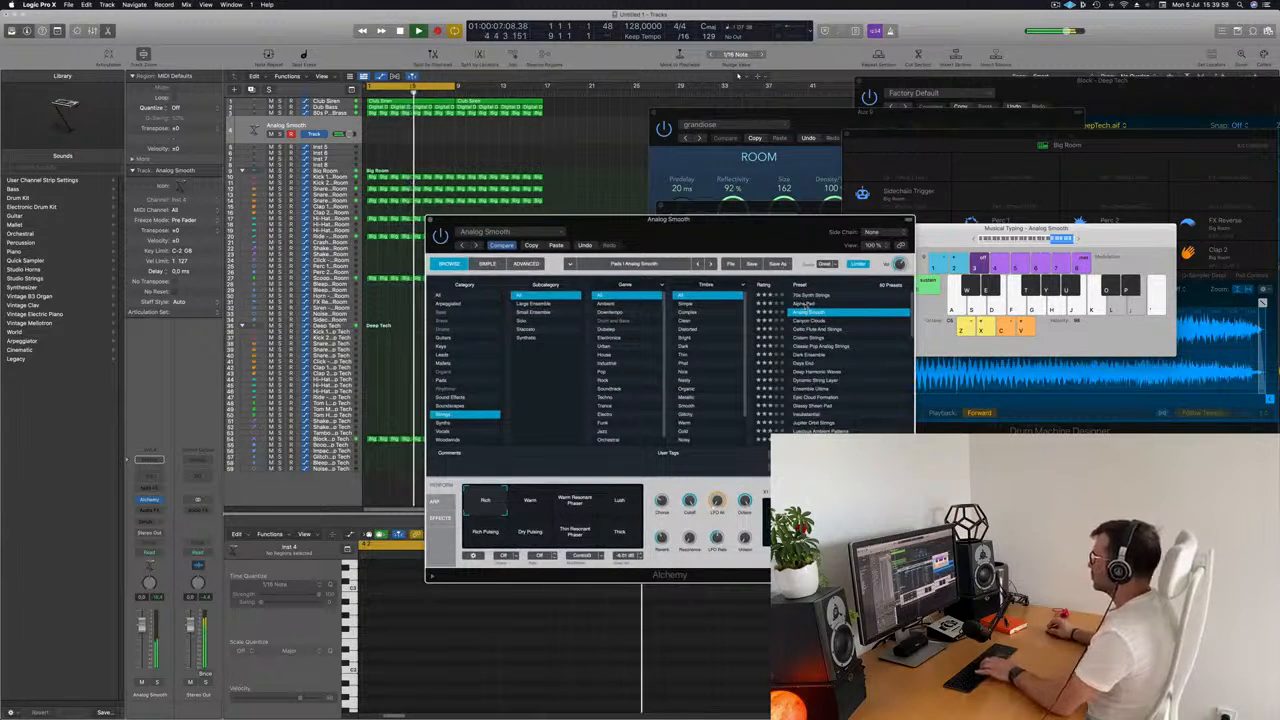
{"action": "left_click", "coordinate": [806, 304]}
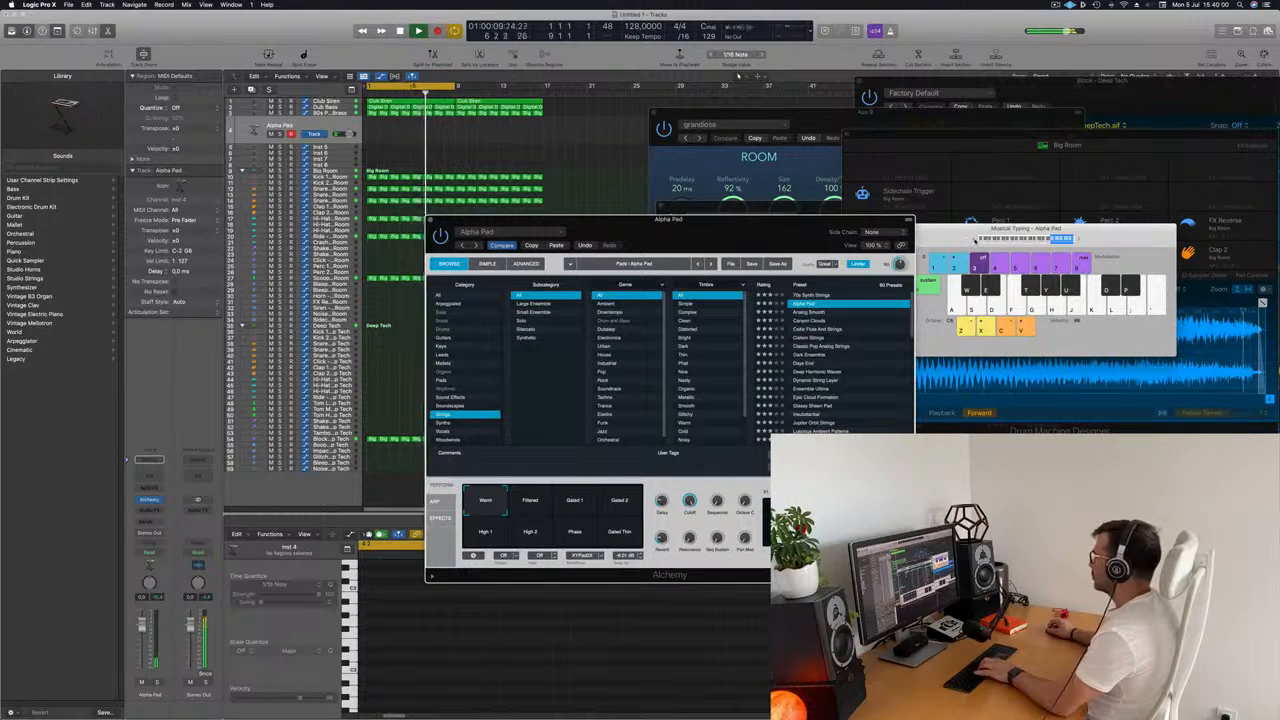
{"action": "left_click", "coordinate": [975, 239]}
{"action": "left_click_drag", "start_coordinate": [785, 232], "coordinate": [799, 186]}
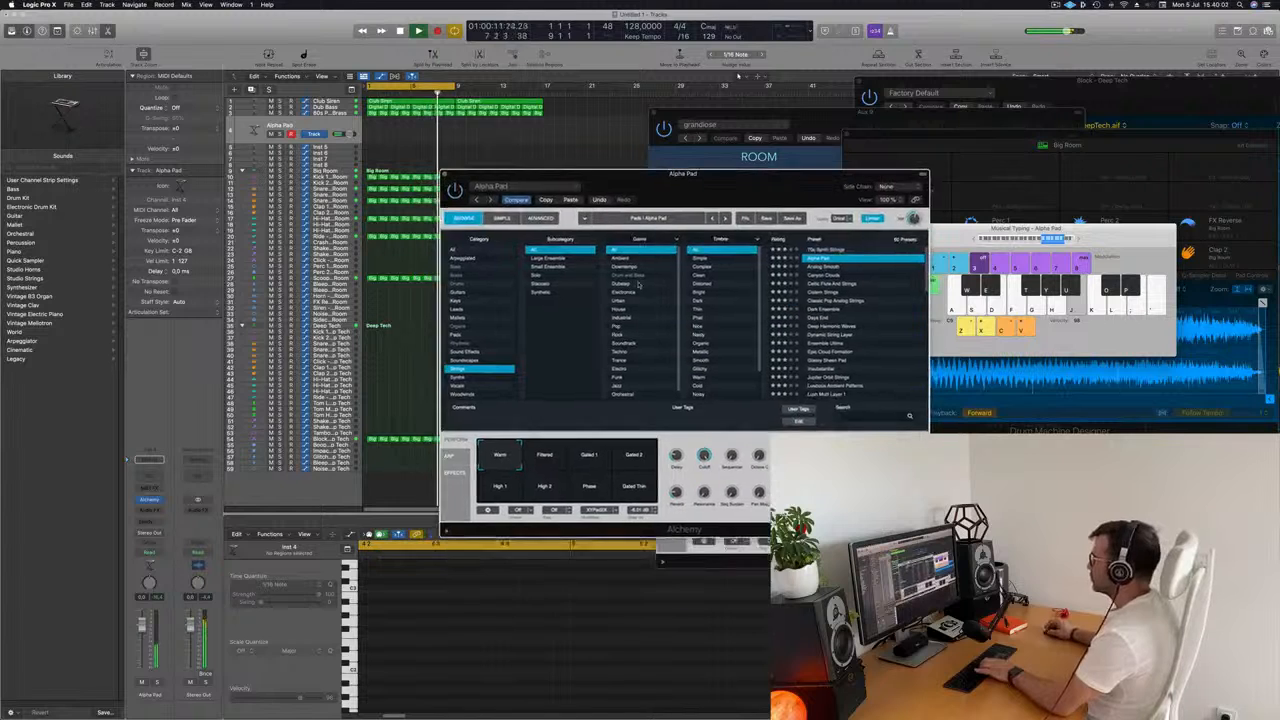
{"action": "left_click", "coordinate": [541, 463]}
{"action": "left_click", "coordinate": [599, 462]}
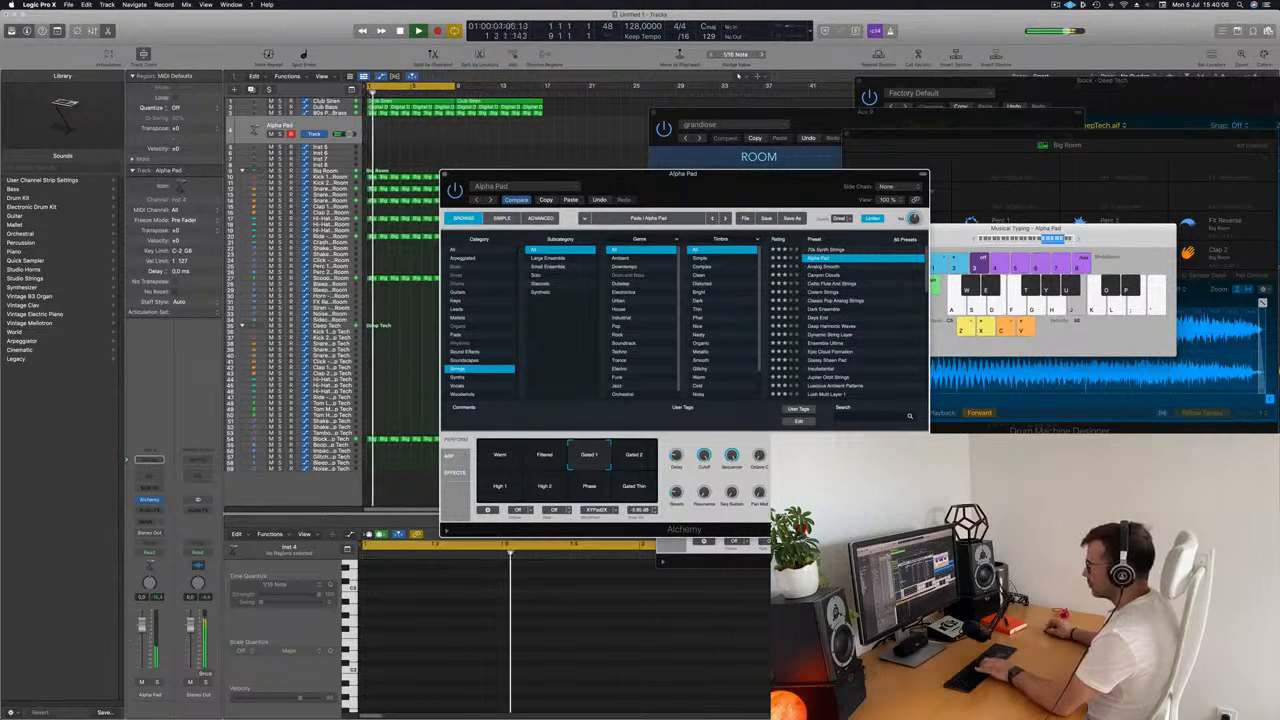
{"action": "left_click", "coordinate": [402, 478]}
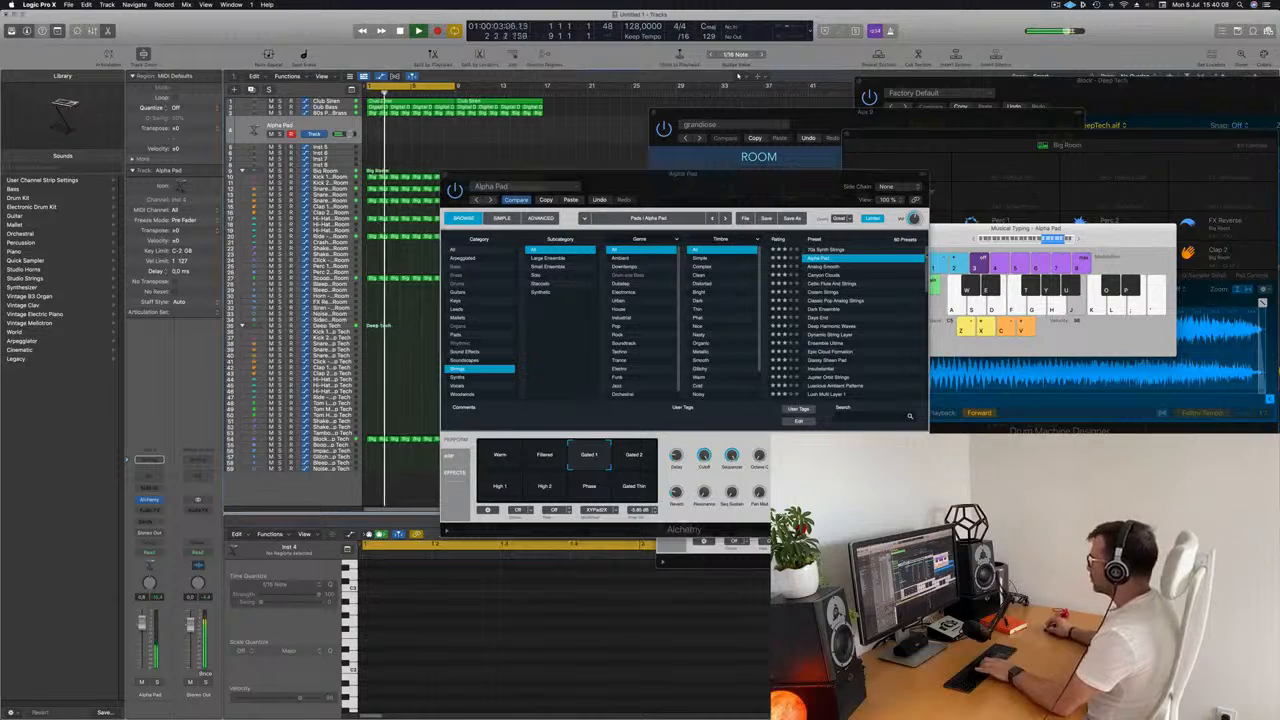
Load Alchemy's Canyon Clouds preset and record two long notes on its track starting in bar 1.
{"action": "left_click", "coordinate": [826, 275]}
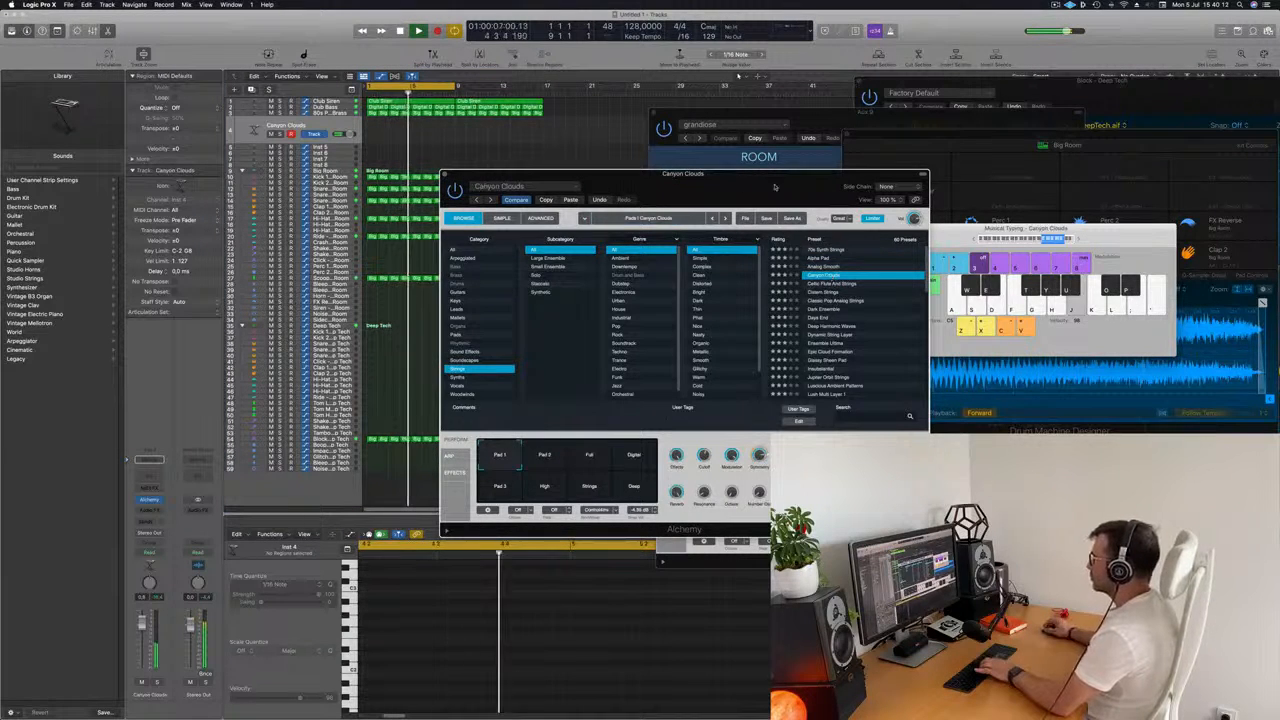
{"action": "left_click_drag", "start_coordinate": [792, 186], "coordinate": [1144, 285]}
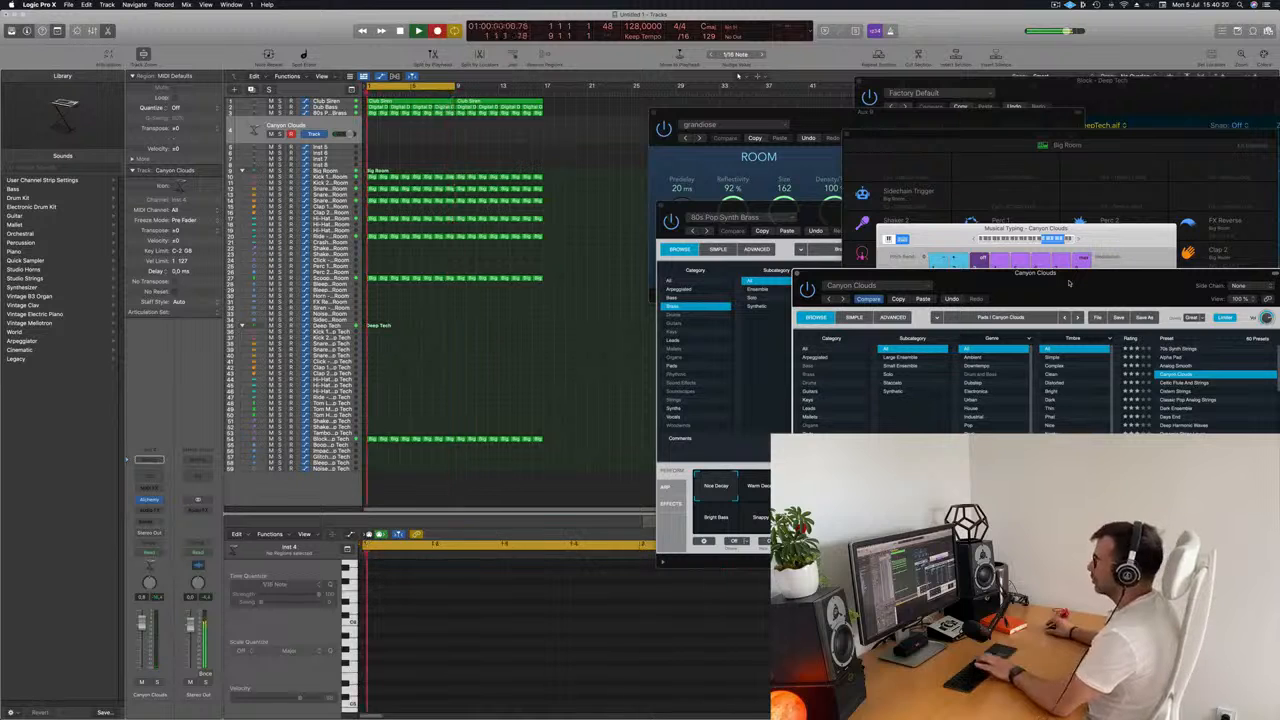
{"action": "key", "text": "j"}
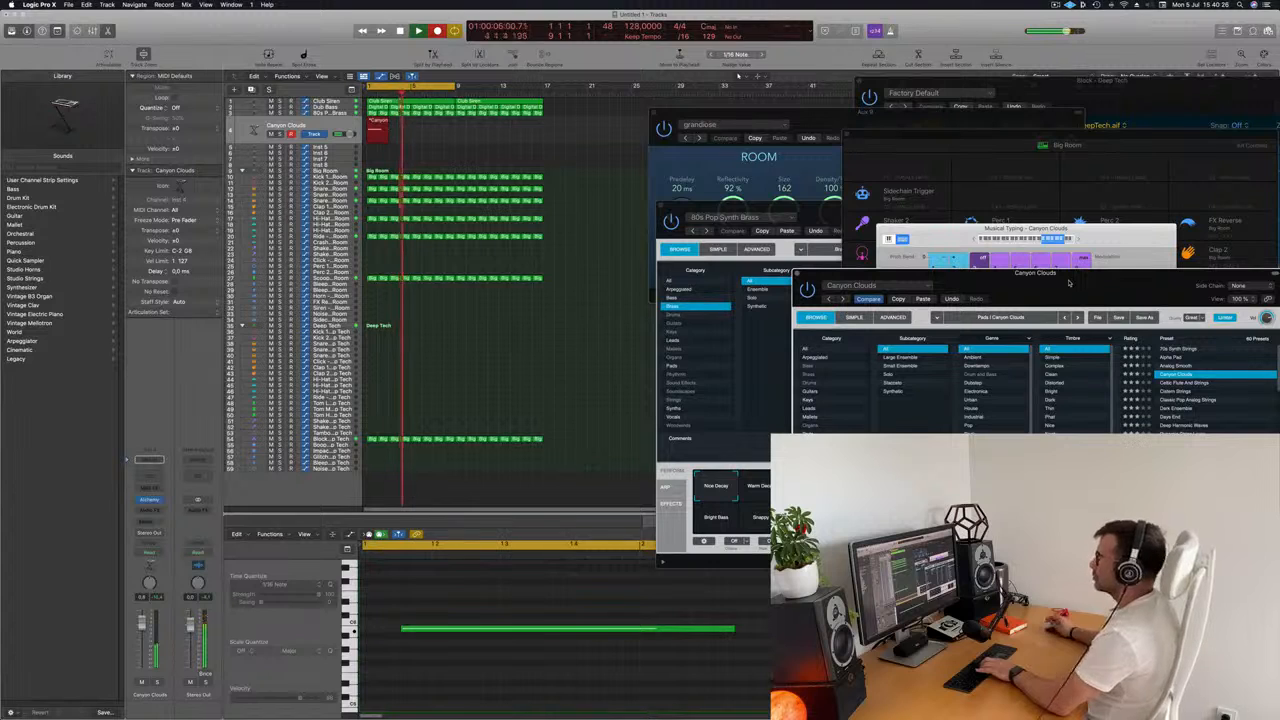
{"action": "key", "text": "space"}
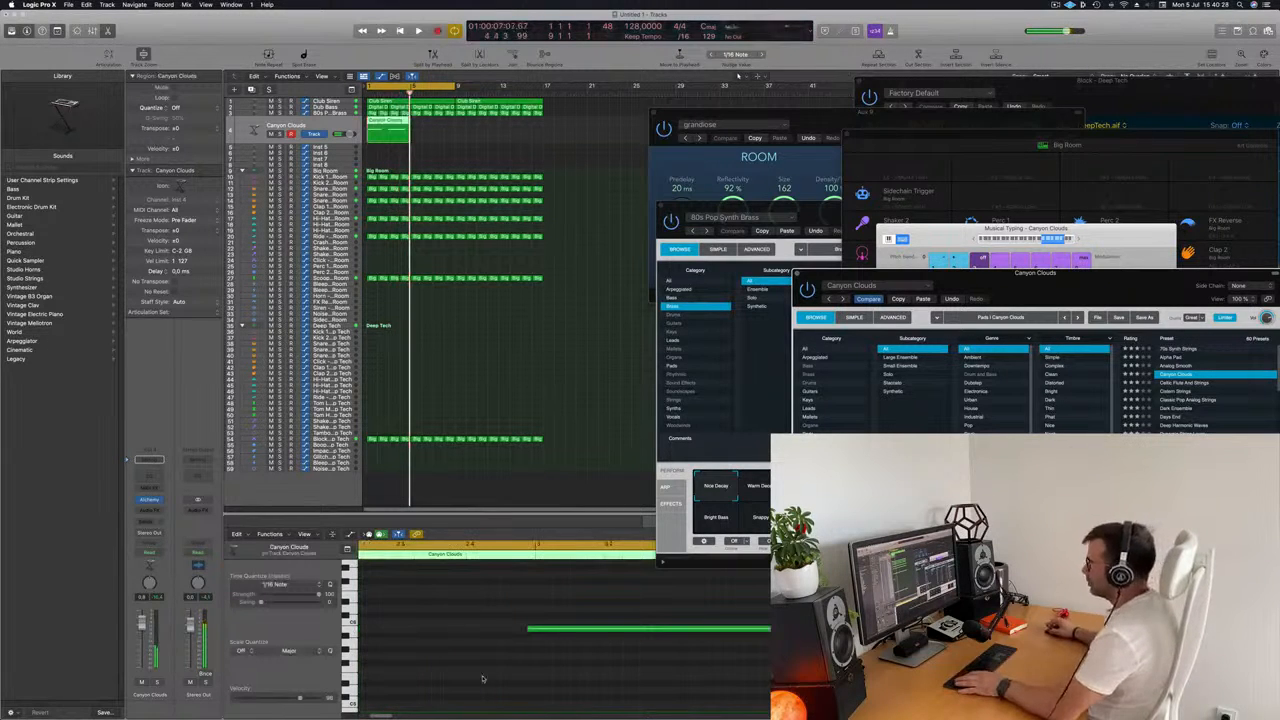
Align the two recorded Canyon Clouds notes to the starts of bars 1 and 3.
{"action": "scroll", "coordinate": [486, 648], "scroll_direction": "left", "scroll_amount": 6}
{"action": "scroll", "coordinate": [486, 648], "scroll_direction": "left", "scroll_amount": 5}
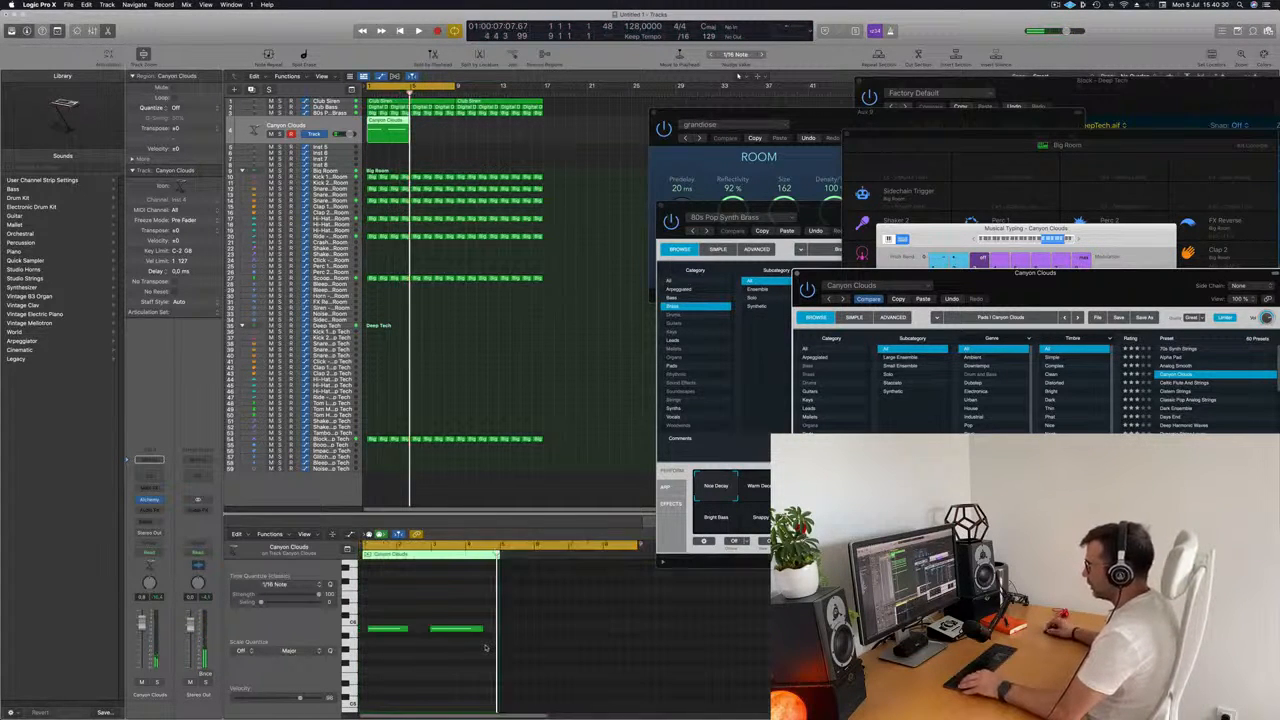
{"action": "left_click", "coordinate": [386, 629]}
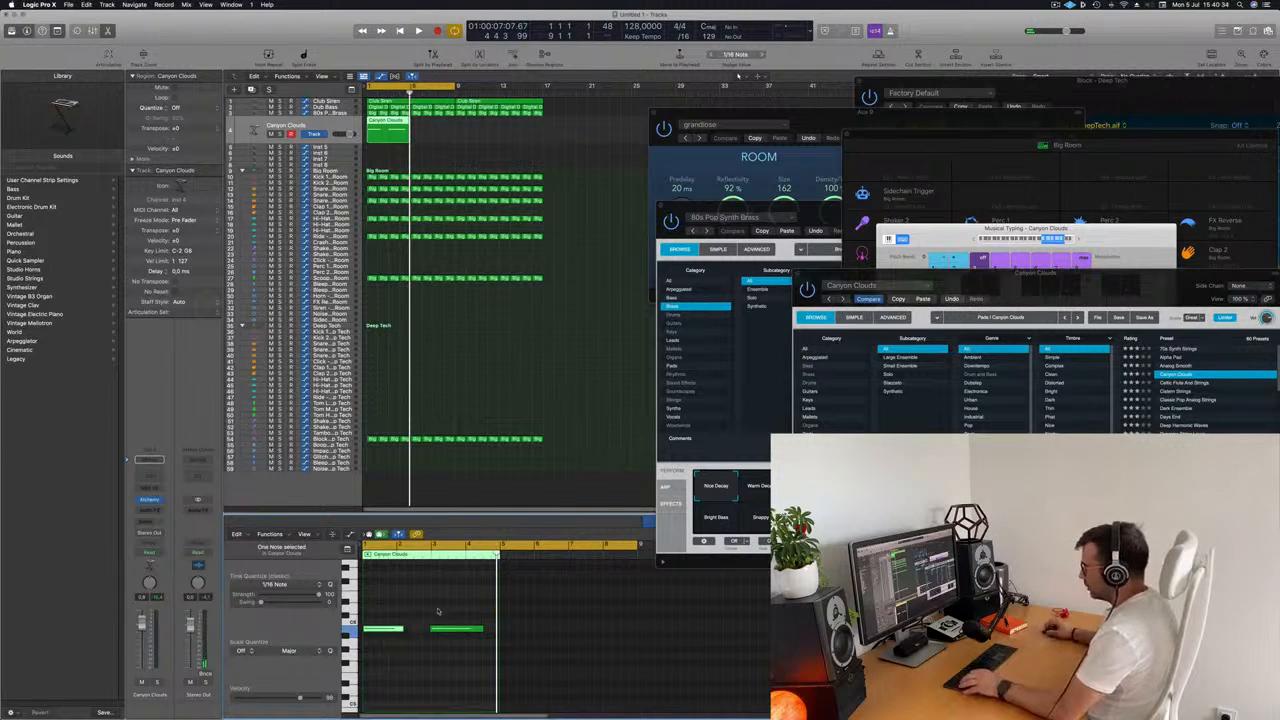
{"action": "left_click_drag", "start_coordinate": [490, 597], "coordinate": [361, 660]}
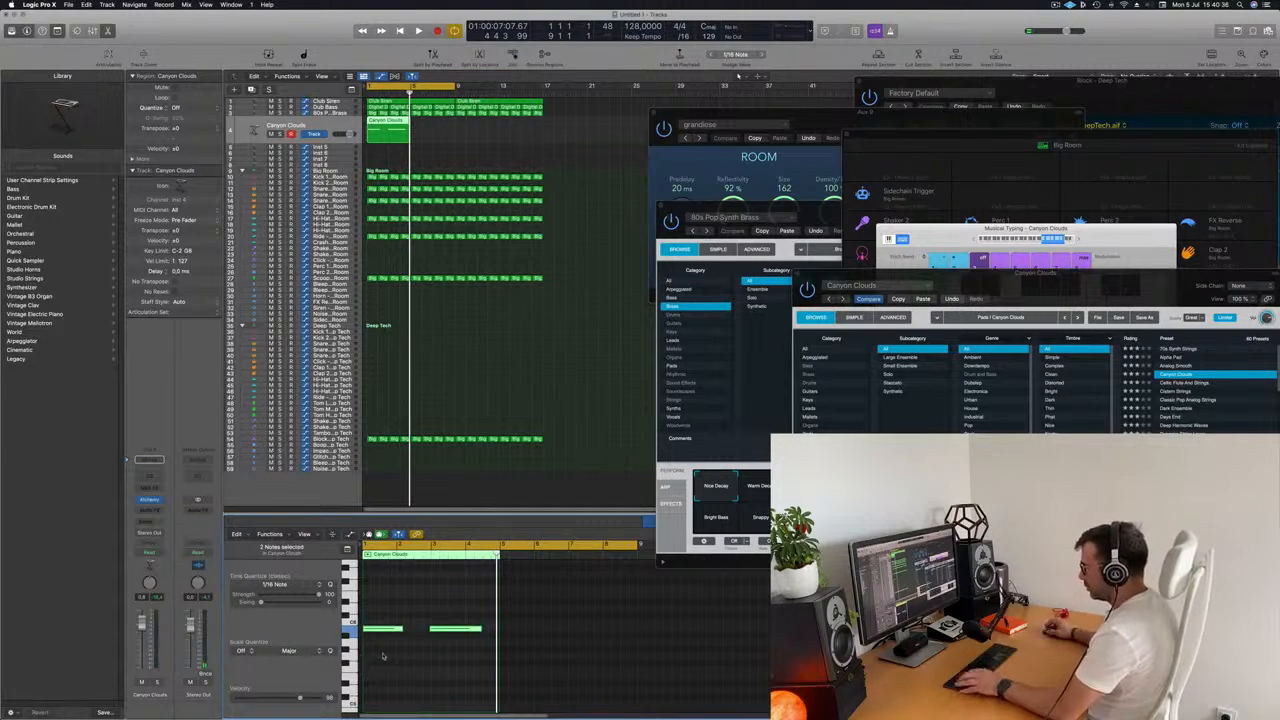
{"action": "scroll", "coordinate": [385, 655], "scroll_direction": "right", "scroll_amount": 4}
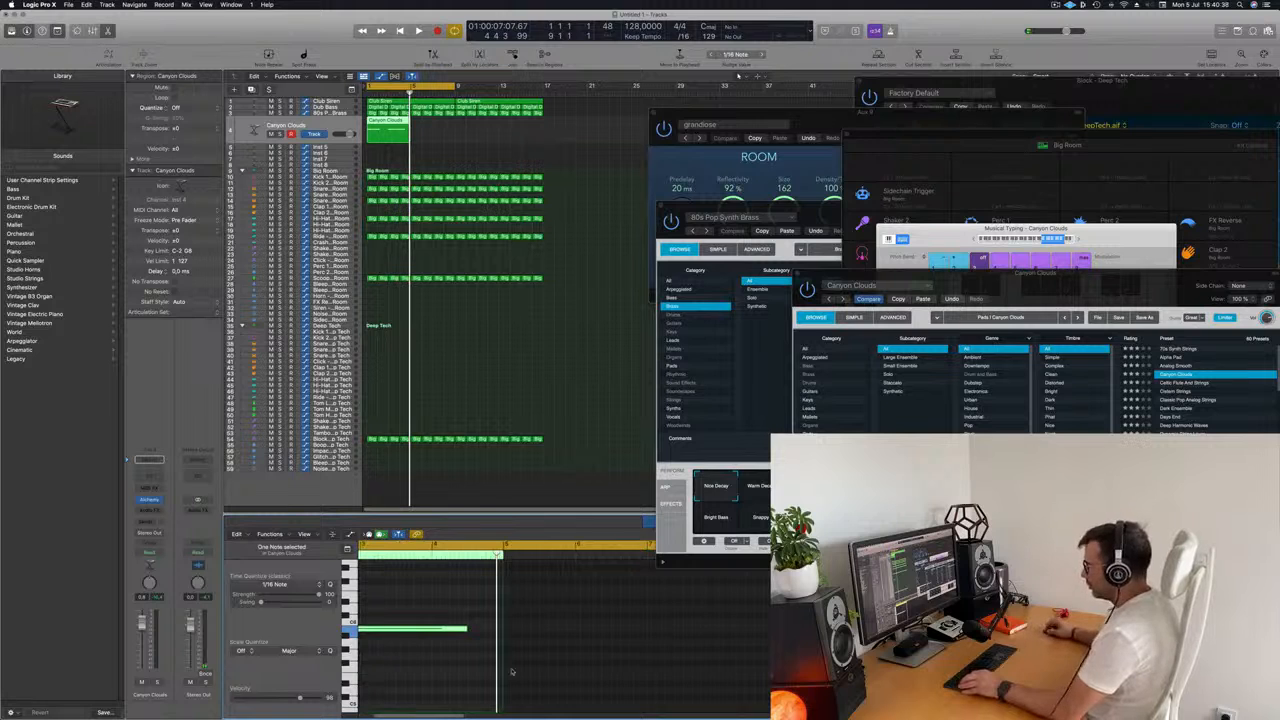
{"action": "scroll", "coordinate": [511, 672], "scroll_direction": "left", "scroll_amount": 2}
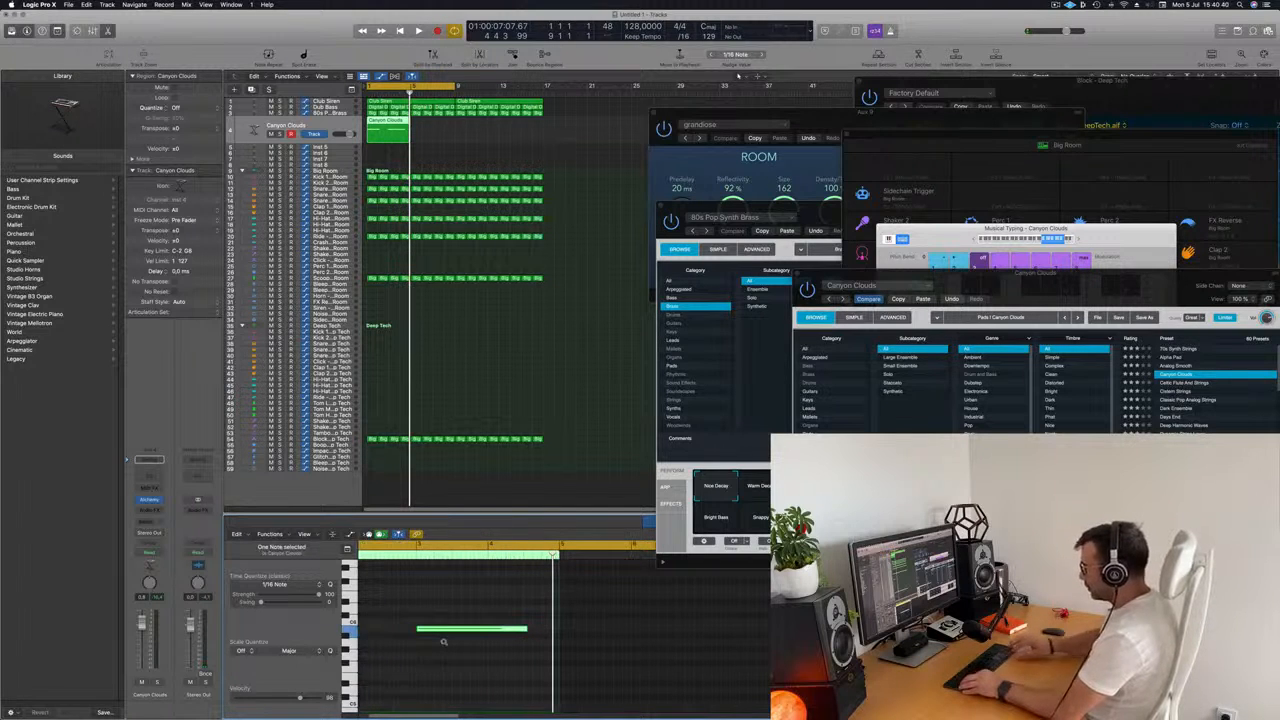
Play back the Canyon Clouds part and shorten its second note to about the length of the first.
{"action": "scroll", "coordinate": [471, 654], "scroll_direction": "left", "scroll_amount": 3}
{"action": "key", "text": "space"}
{"action": "scroll", "coordinate": [466, 677], "scroll_direction": "left", "scroll_amount": 2}
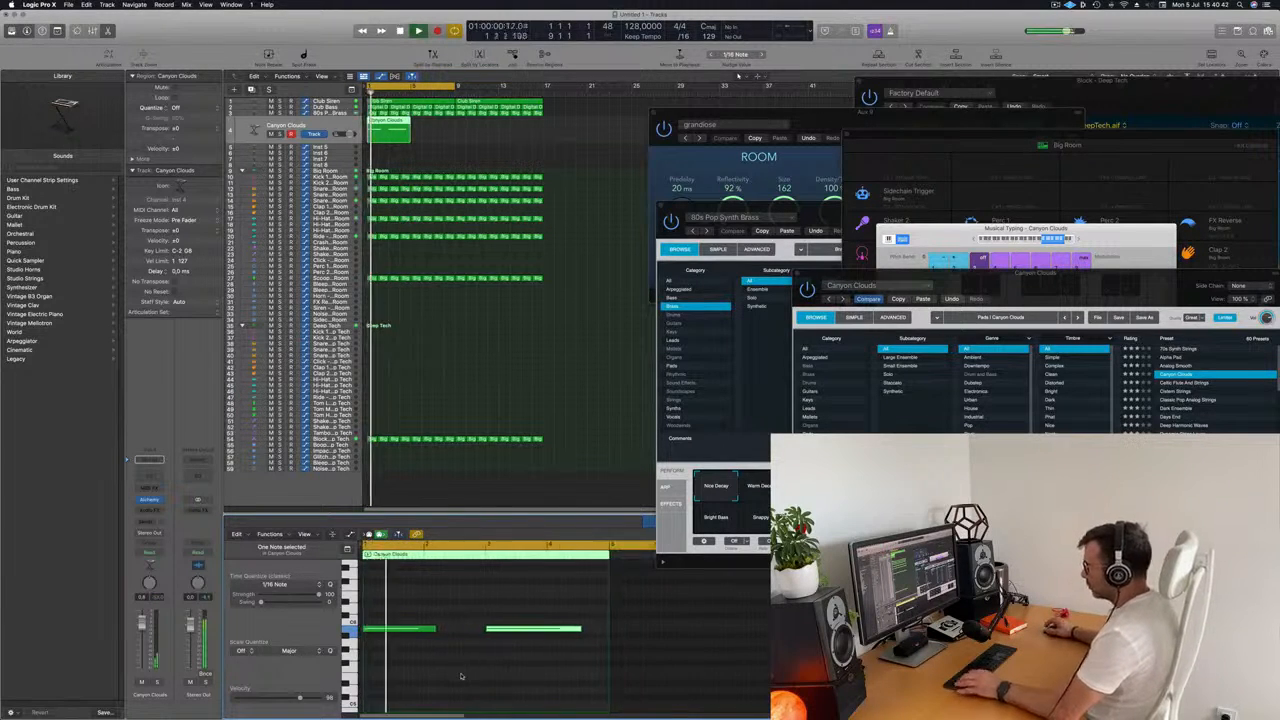
{"action": "left_click", "coordinate": [545, 604]}
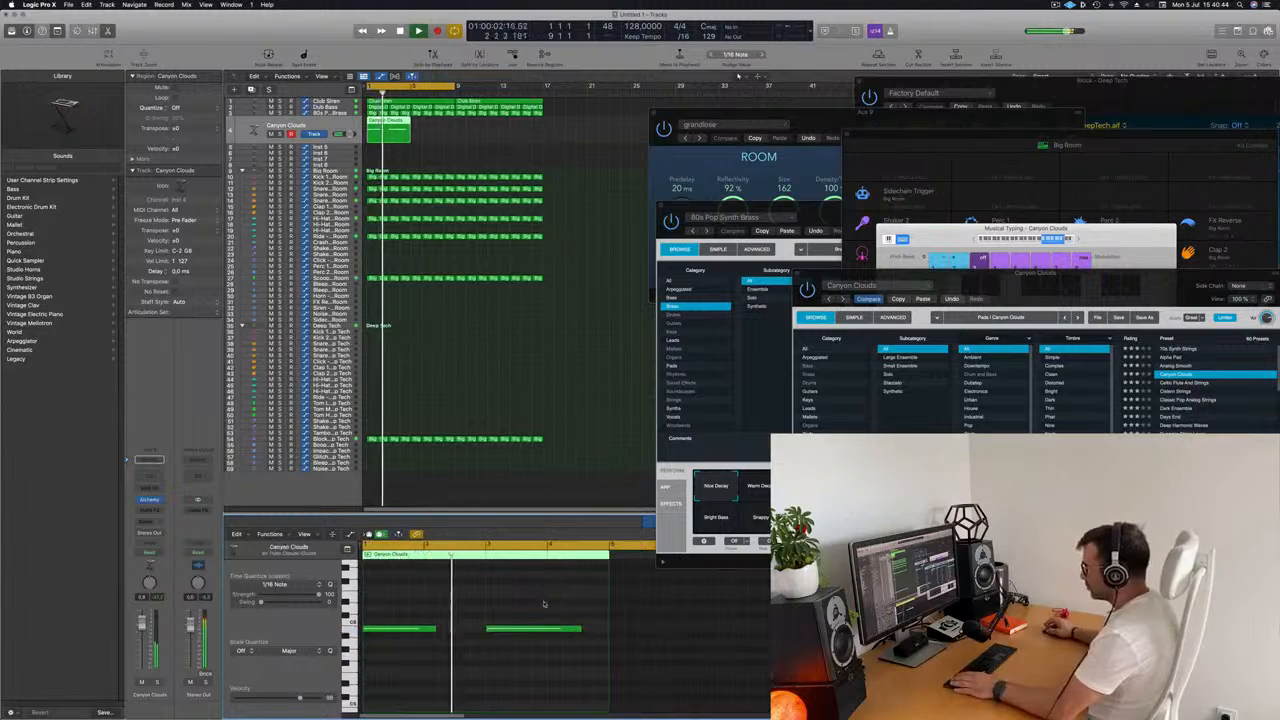
{"action": "left_click", "coordinate": [575, 629]}
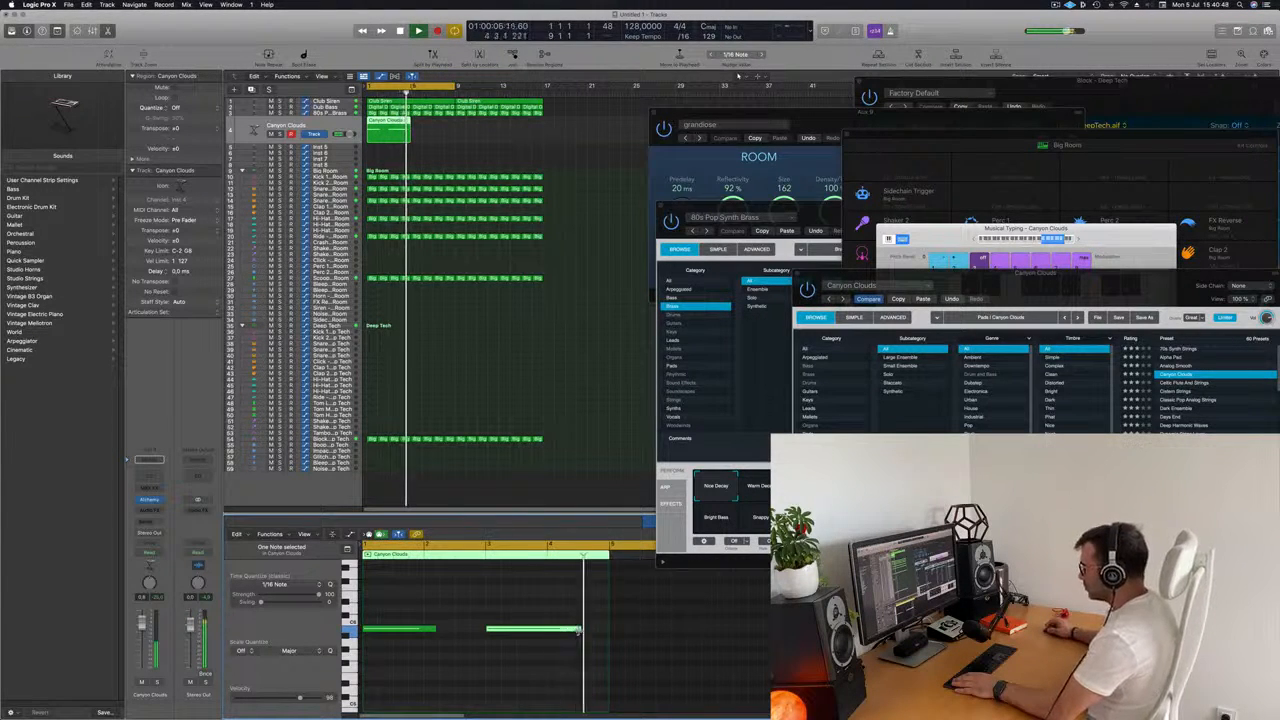
{"action": "left_click_drag", "start_coordinate": [579, 630], "coordinate": [561, 630]}
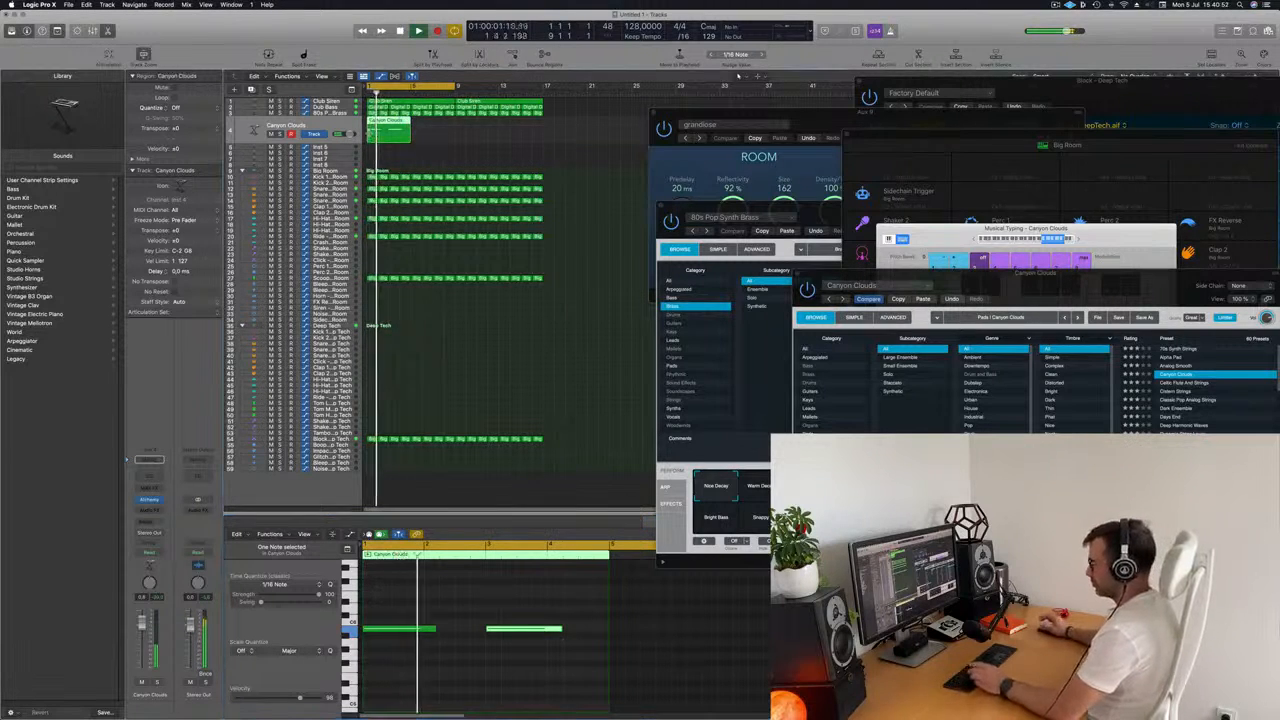
Repeat the Canyon Clouds region three times so it runs up to bar 17, and play the result.
{"action": "key", "text": "super+r"}
{"action": "key", "text": "super+r"}
{"action": "key", "text": "super+r"}
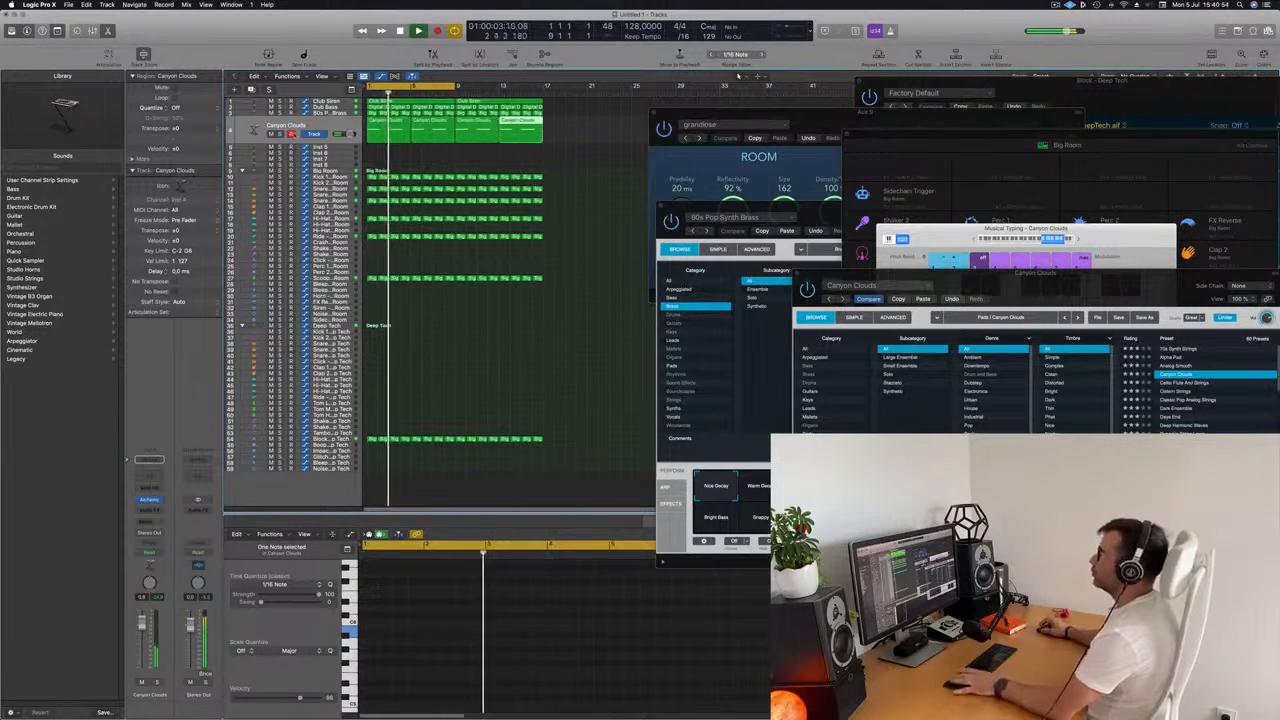
{"action": "key", "text": "space"}
{"action": "key", "text": "space"}
Mute the Club Siren track while the arrangement plays.
{"action": "left_click", "coordinate": [336, 101]}
{"action": "left_click", "coordinate": [271, 116]}
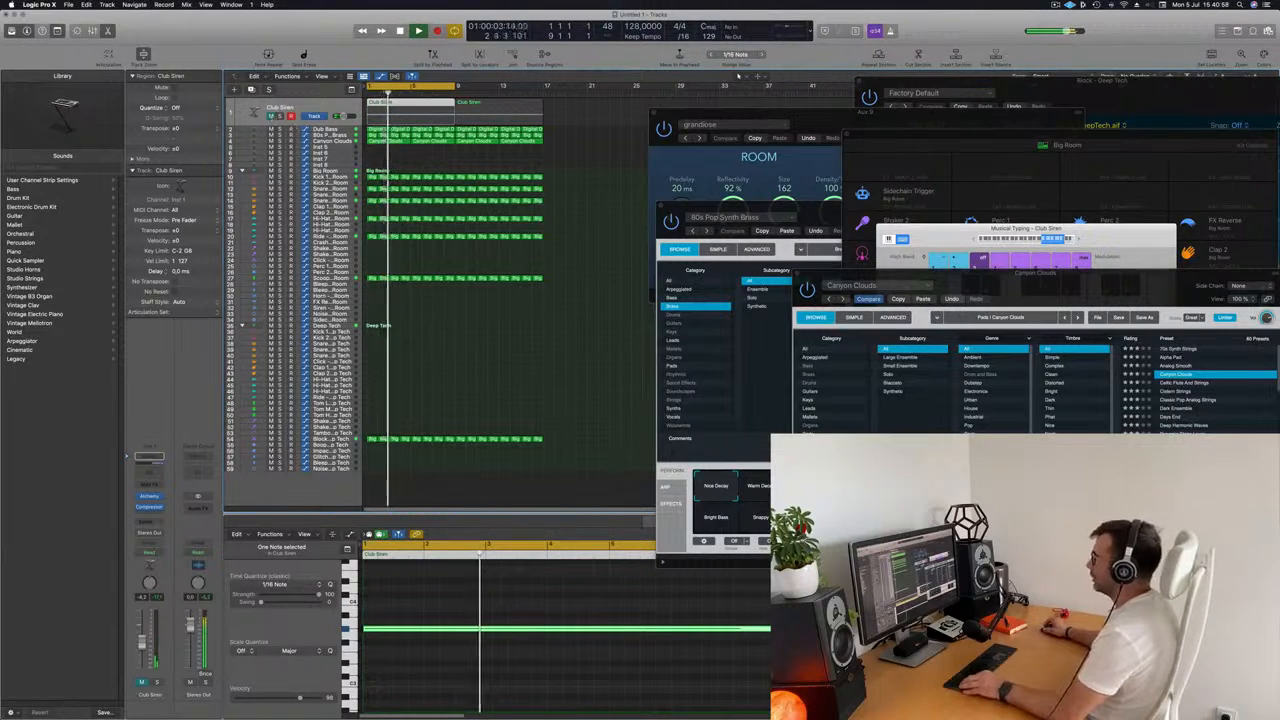
{"action": "scroll", "coordinate": [502, 265], "scroll_direction": "right", "scroll_amount": 3}
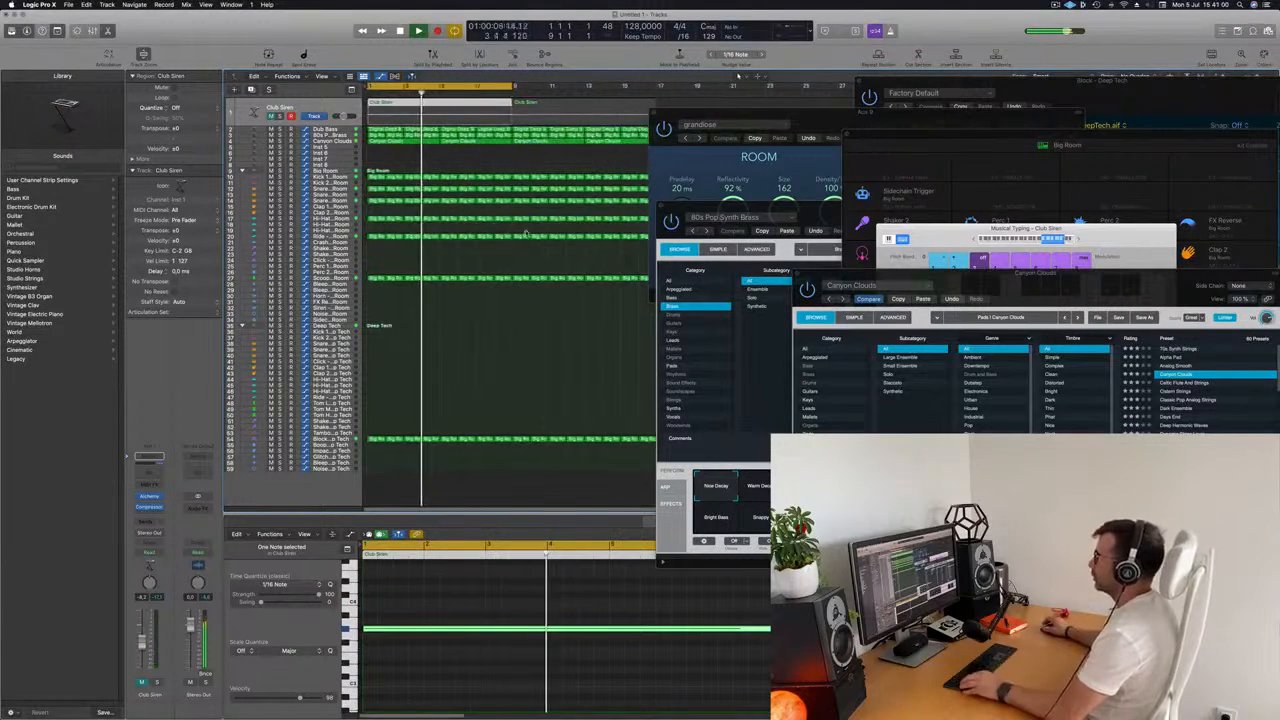
{"action": "left_click", "coordinate": [446, 167]}
{"action": "scroll", "coordinate": [400, 142], "scroll_direction": "left", "scroll_amount": 3}
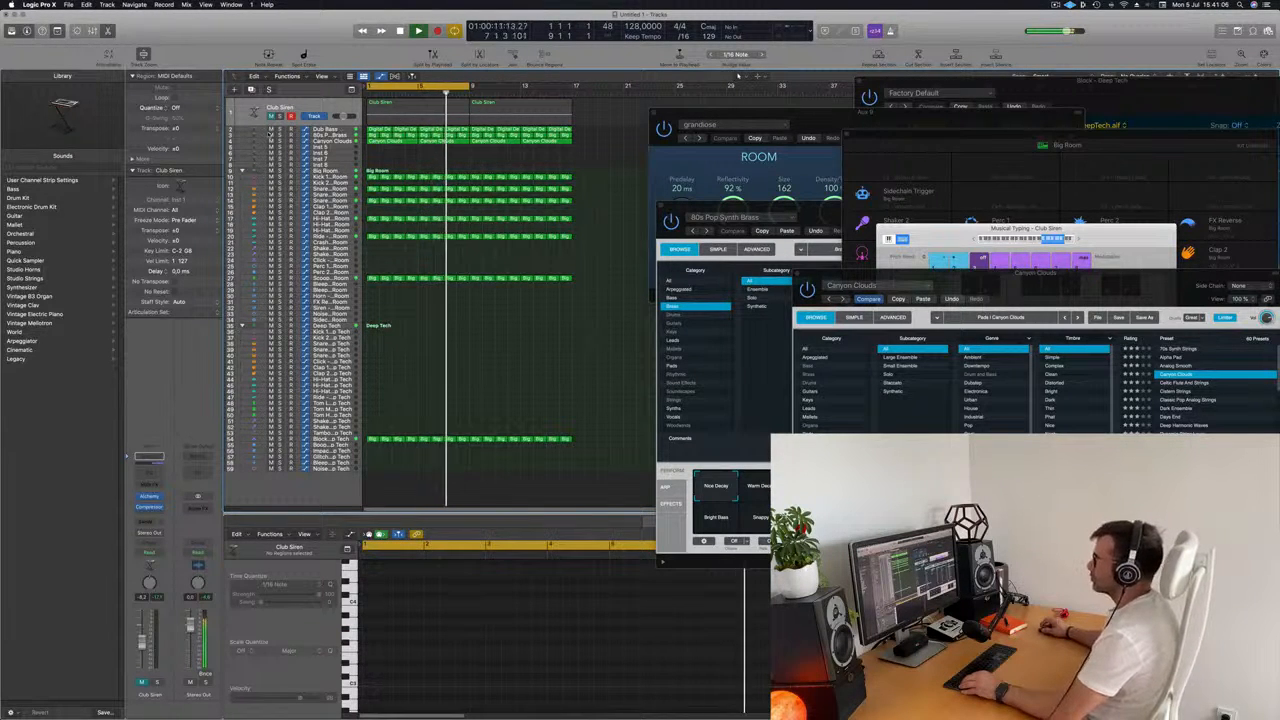
Duplicate the Dub Bass track and copy the first Digital Deep Bass region onto the new track.
{"action": "left_click", "coordinate": [243, 130]}
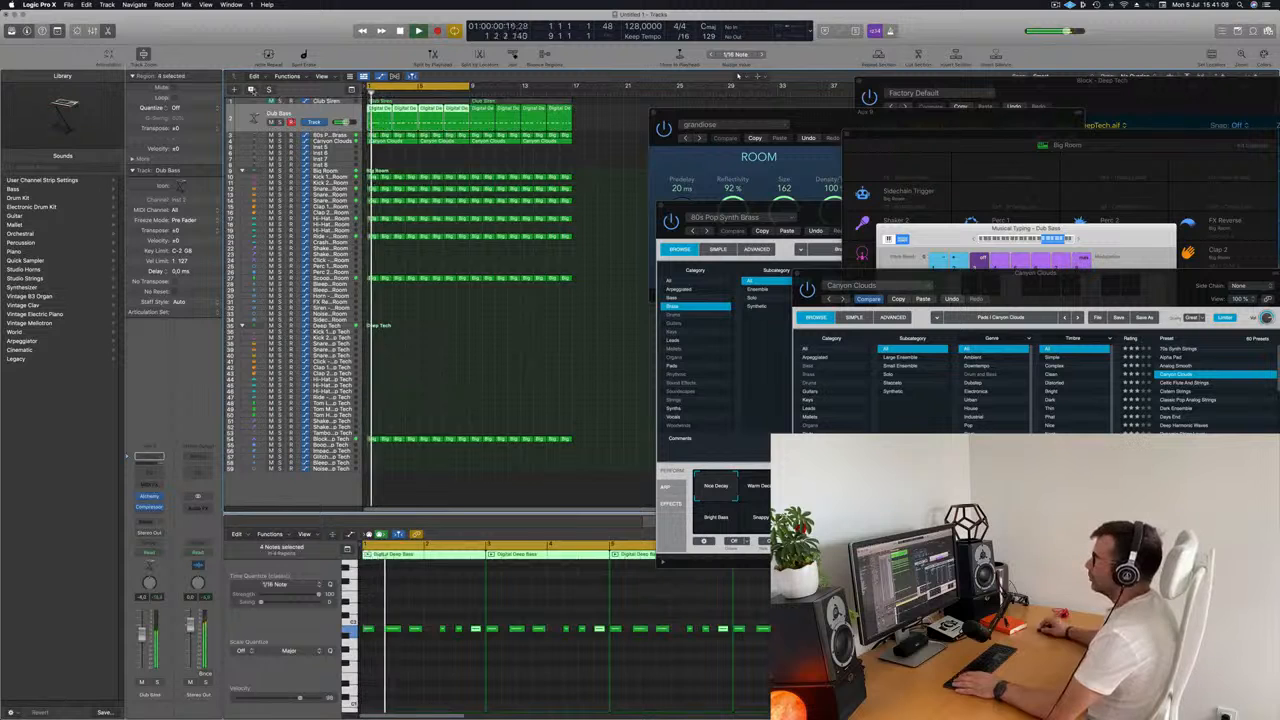
{"action": "key", "text": "super+d"}
{"action": "key", "text": "space"}
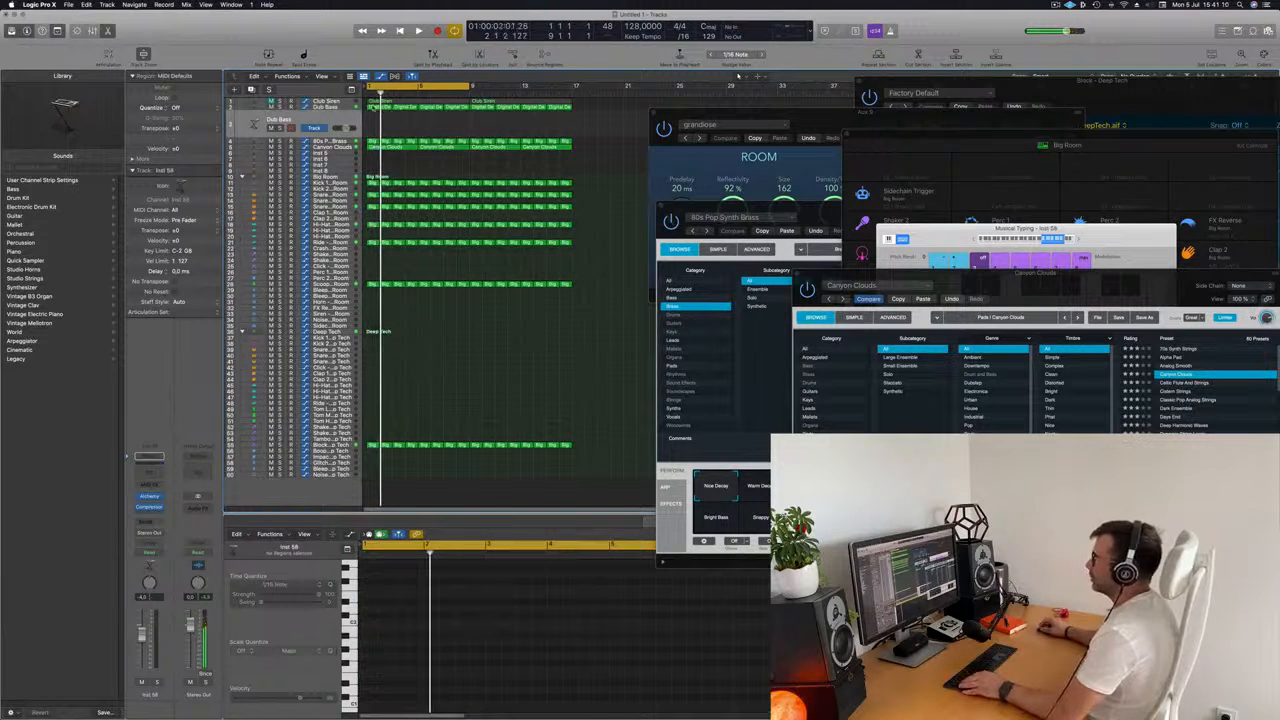
{"action": "left_click", "coordinate": [374, 107]}
{"action": "left_click_drag", "start_coordinate": [374, 107], "coordinate": [375, 122]}
{"action": "scroll", "coordinate": [481, 665], "scroll_direction": "left", "scroll_amount": 5}
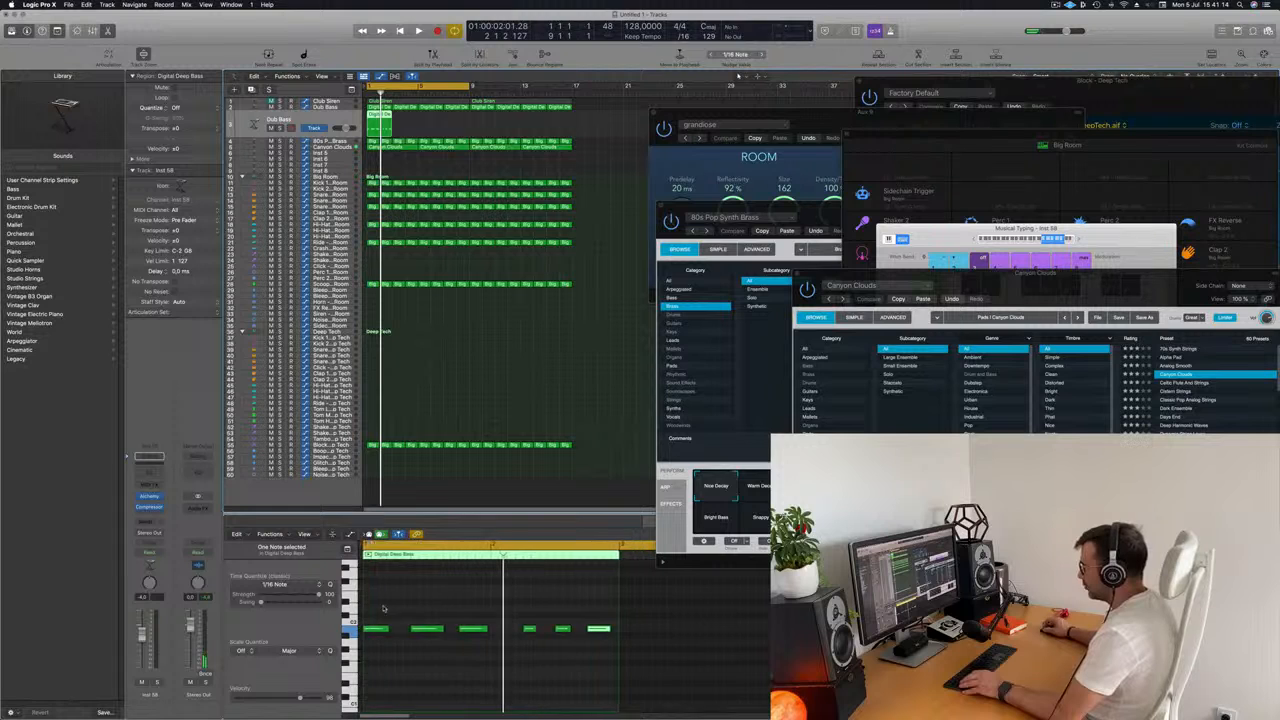
Shorten and duplicate the notes in the copied bass region to make a pattern of six short notes per bar.
{"action": "left_click_drag", "start_coordinate": [382, 611], "coordinate": [474, 630]}
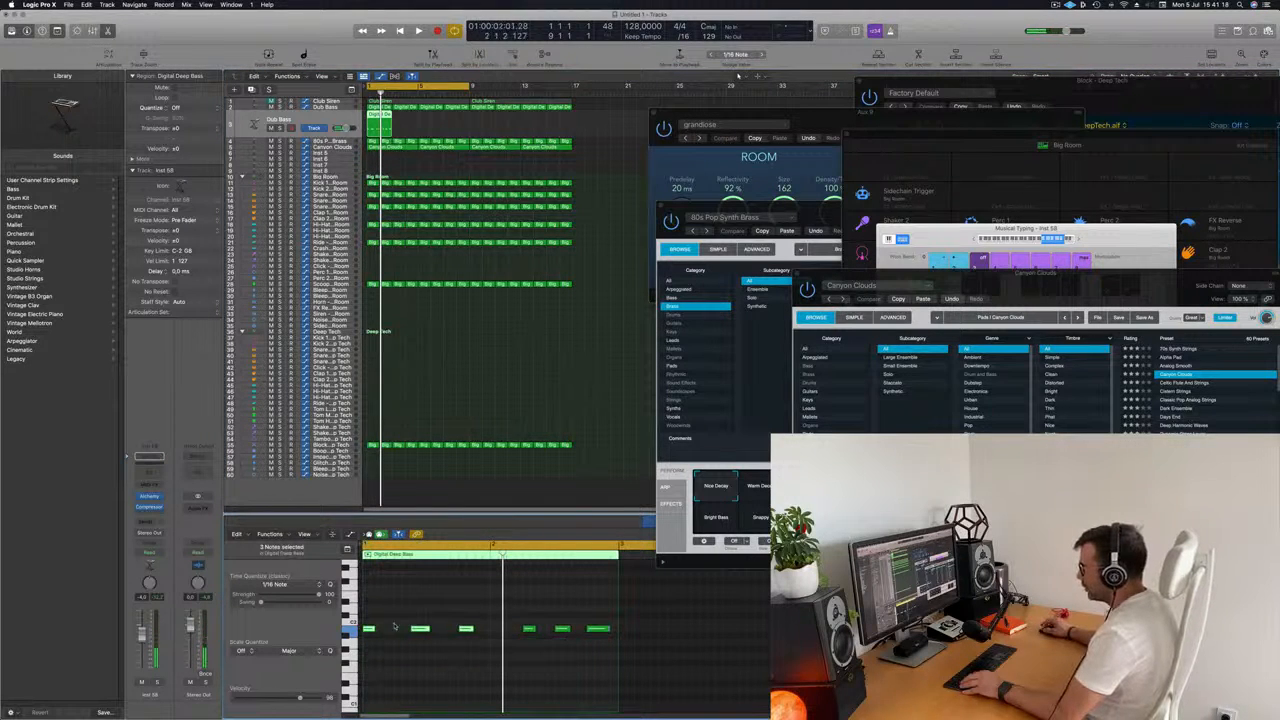
{"action": "left_click_drag", "start_coordinate": [380, 631], "coordinate": [625, 655]}
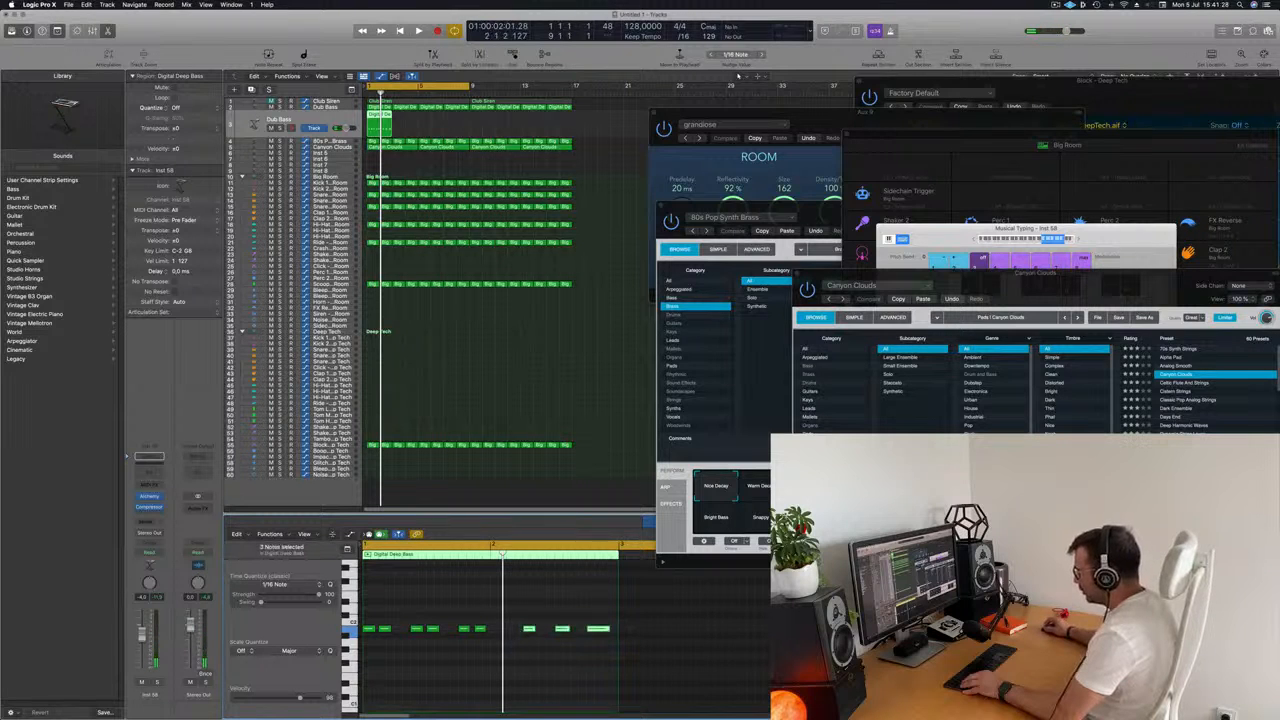
{"action": "left_click_drag", "start_coordinate": [521, 631], "coordinate": [505, 637]}
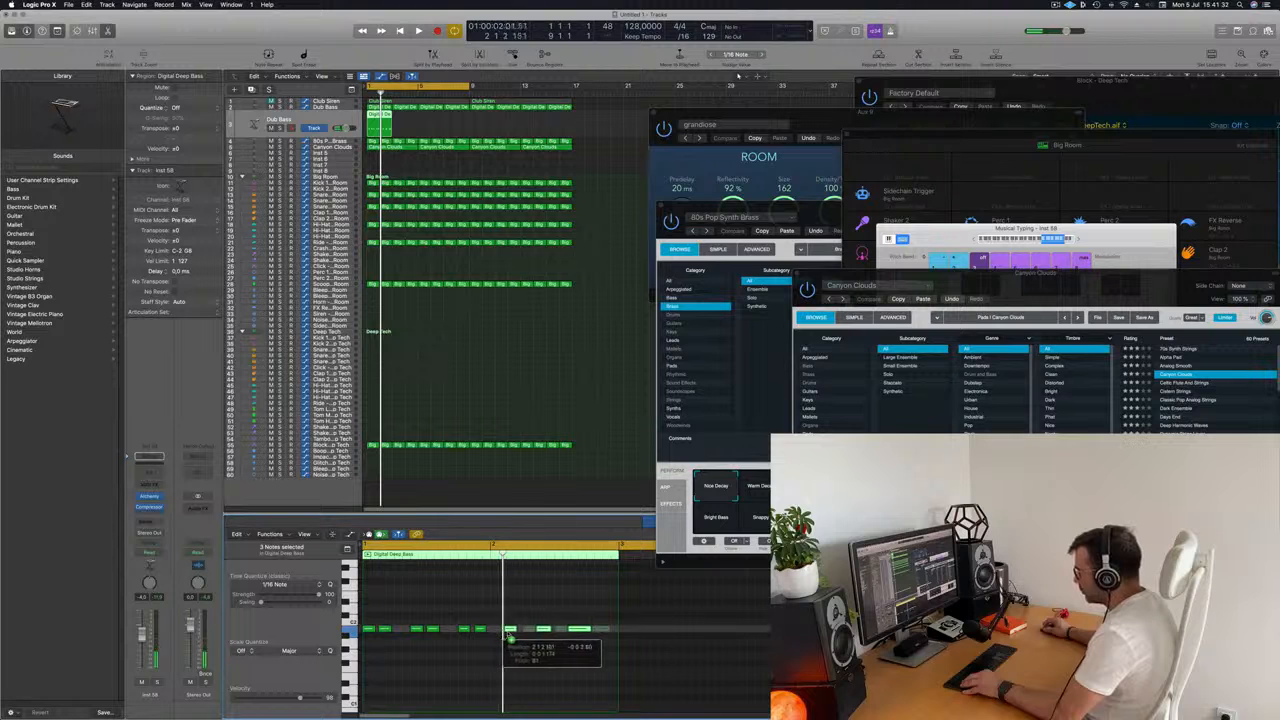
{"action": "left_click_drag", "start_coordinate": [510, 636], "coordinate": [604, 631]}
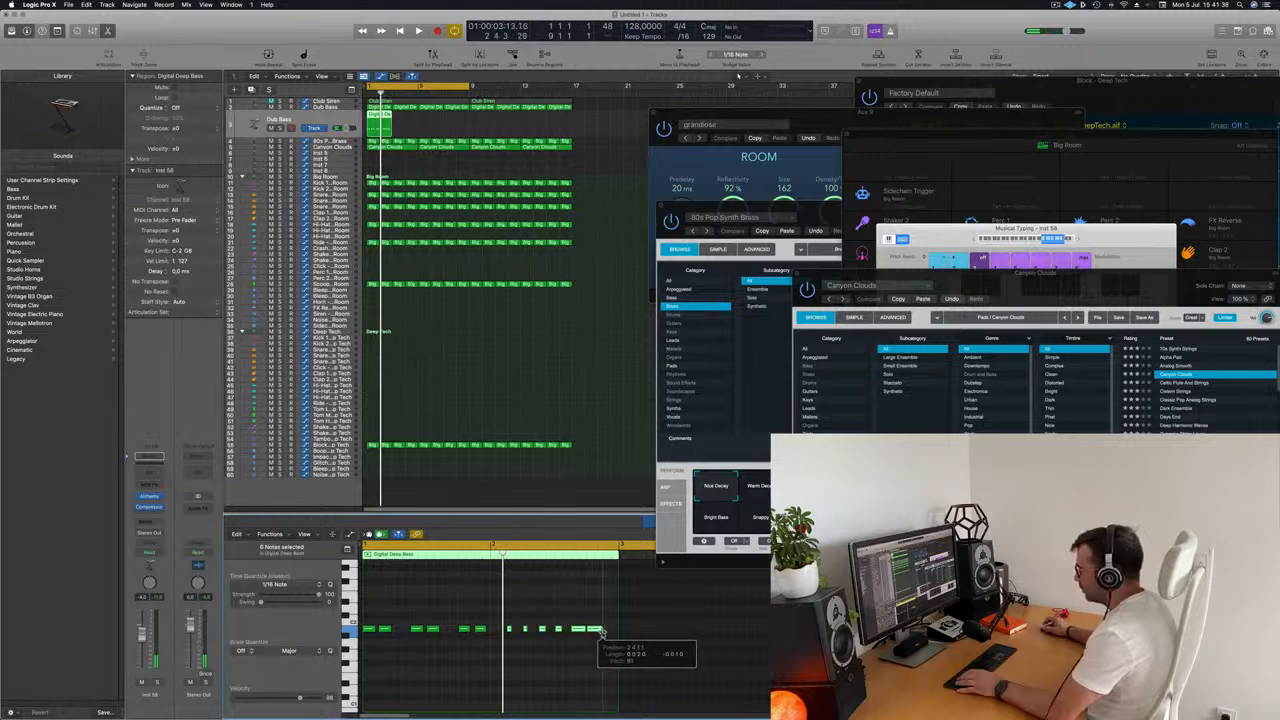
{"action": "left_click_drag", "start_coordinate": [600, 630], "coordinate": [600, 630]}
Repeat the edited bass region along the duplicated Dub Bass track up to bar 17 and select its regions.
{"action": "key", "text": "space"}
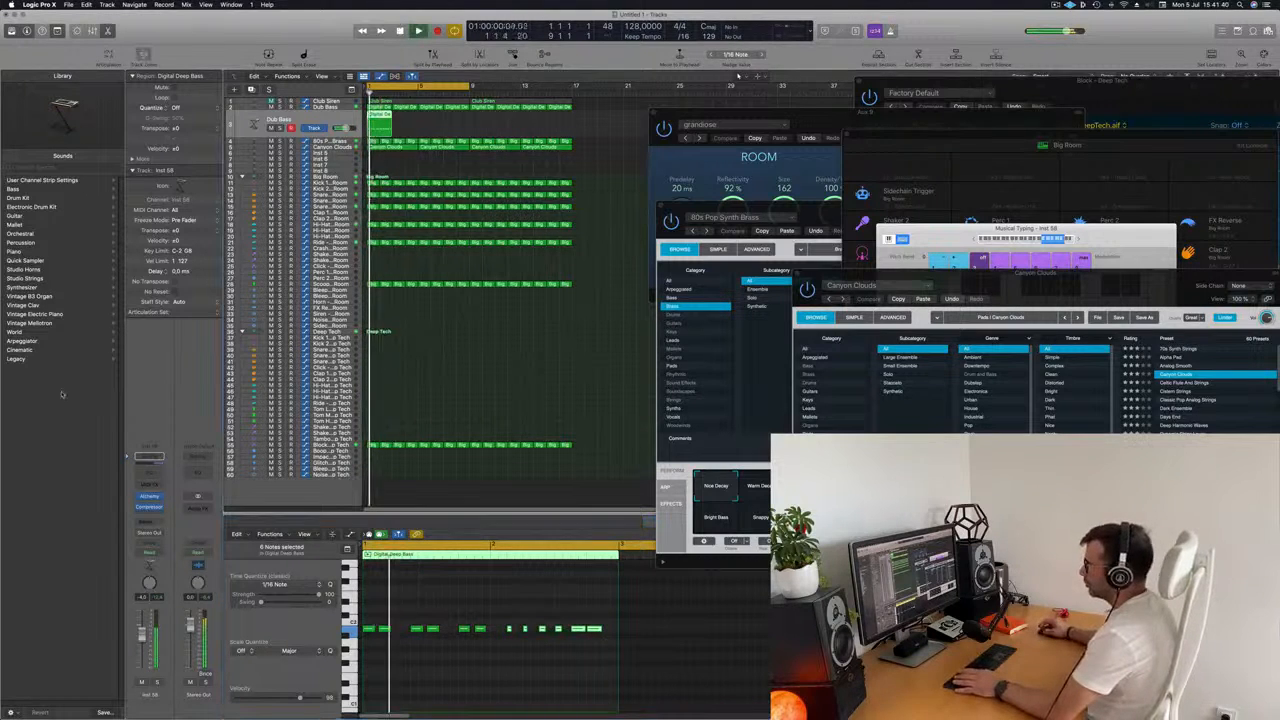
{"action": "key", "text": "super+r"}
{"action": "key", "text": "super+r"}
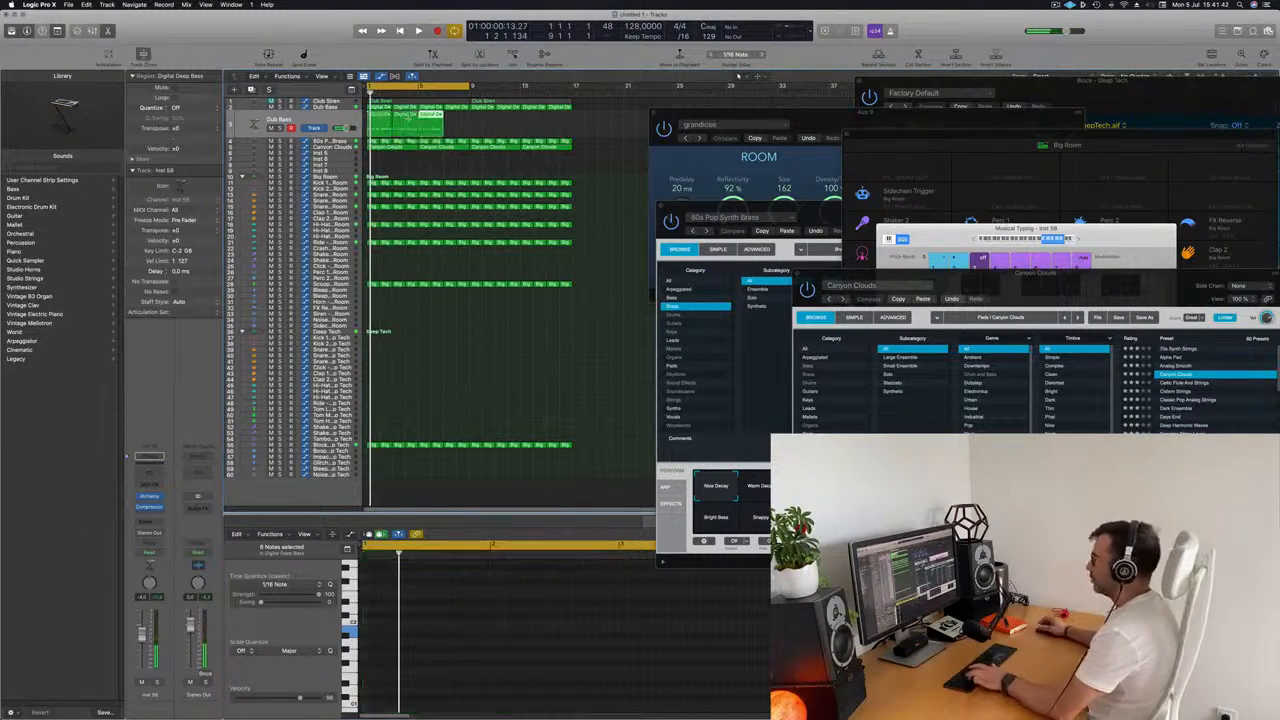
{"action": "key", "text": "super+r"}
{"action": "key", "text": "super+r"}
{"action": "key", "text": "super+r"}
{"action": "left_click", "coordinate": [337, 127]}
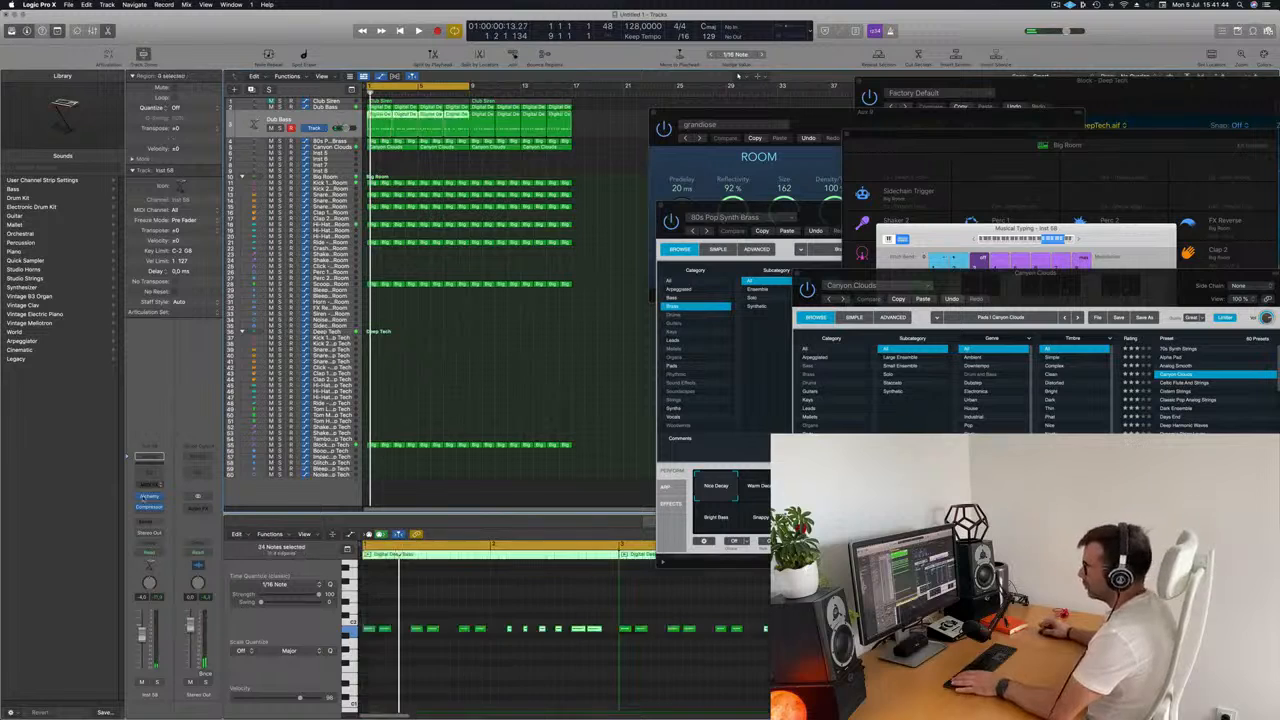
Load Alchemy's 70s Classic Synth Bass preset on the duplicated Dub Bass track.
{"action": "left_click", "coordinate": [149, 497]}
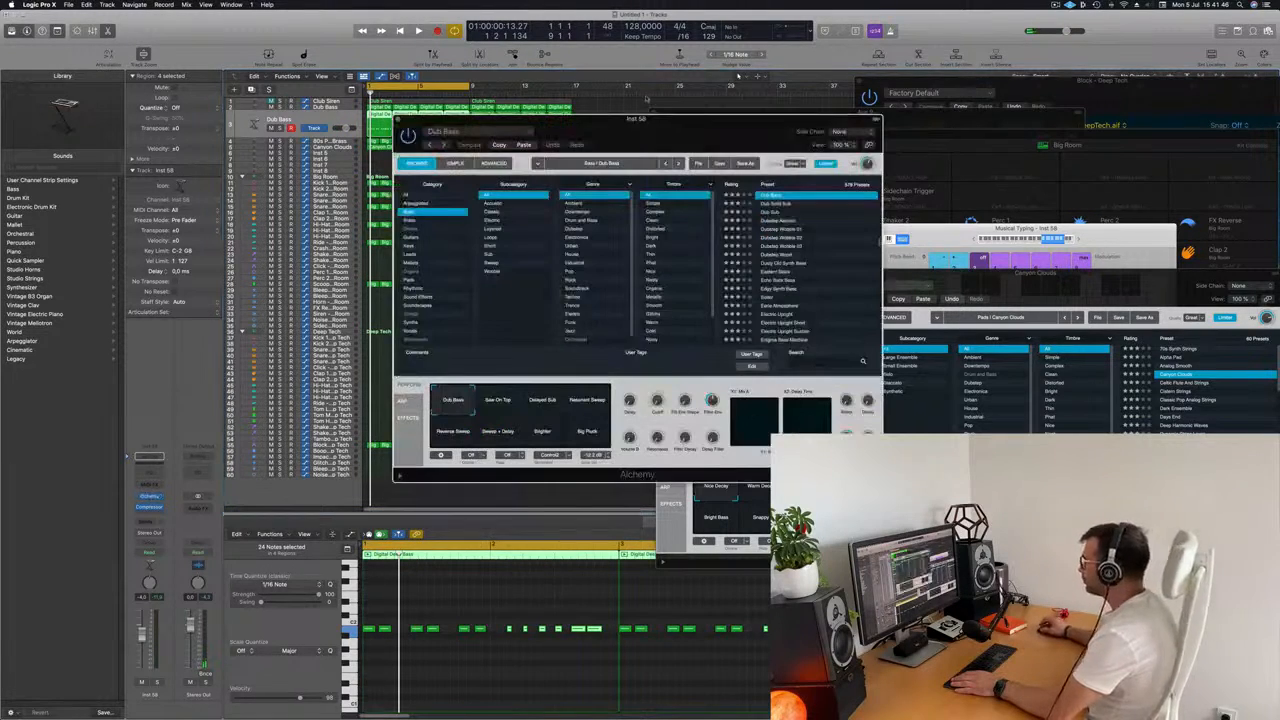
{"action": "scroll", "coordinate": [888, 261], "scroll_direction": "up", "scroll_amount": 15}
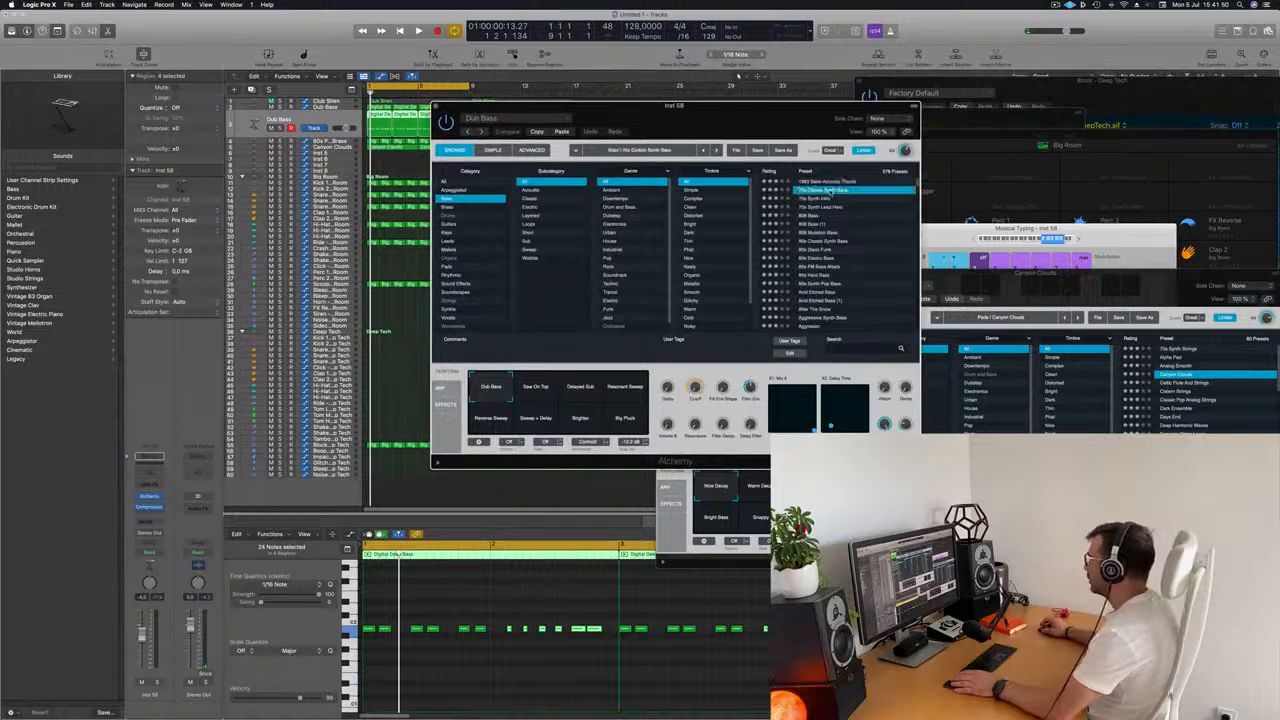
{"action": "left_click_drag", "start_coordinate": [808, 105], "coordinate": [908, 93]}
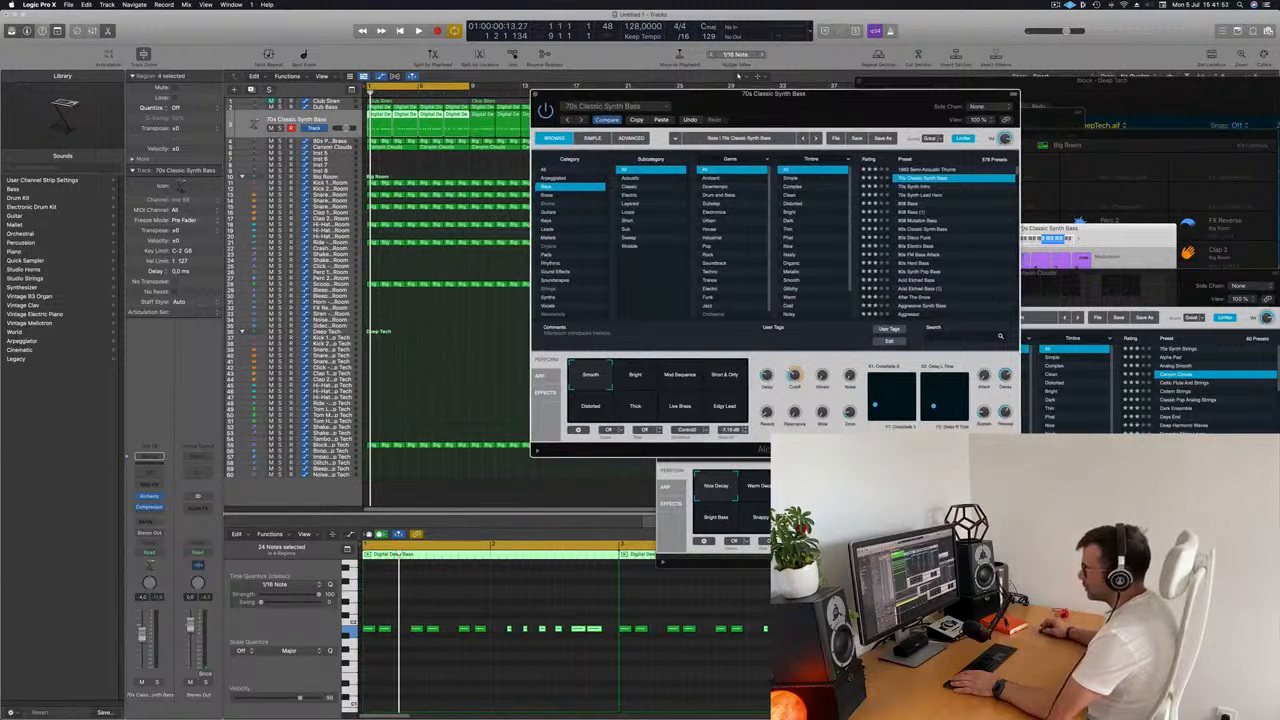
Play the track and audition the 70s Classic Synth Bass snapshots Bright, Mod Sequence, Short & Dirty, Distorted and Edgy Lead.
{"action": "left_click", "coordinate": [376, 657]}
{"action": "key", "text": "space"}
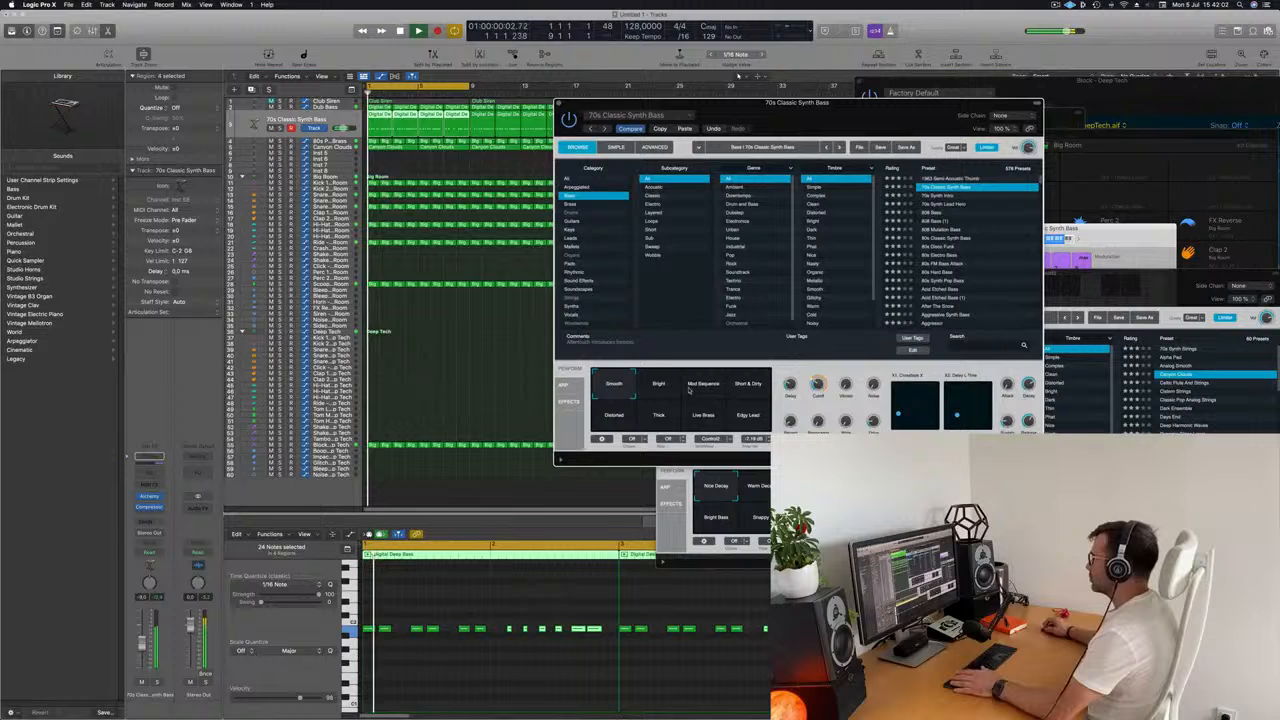
{"action": "left_click", "coordinate": [660, 388]}
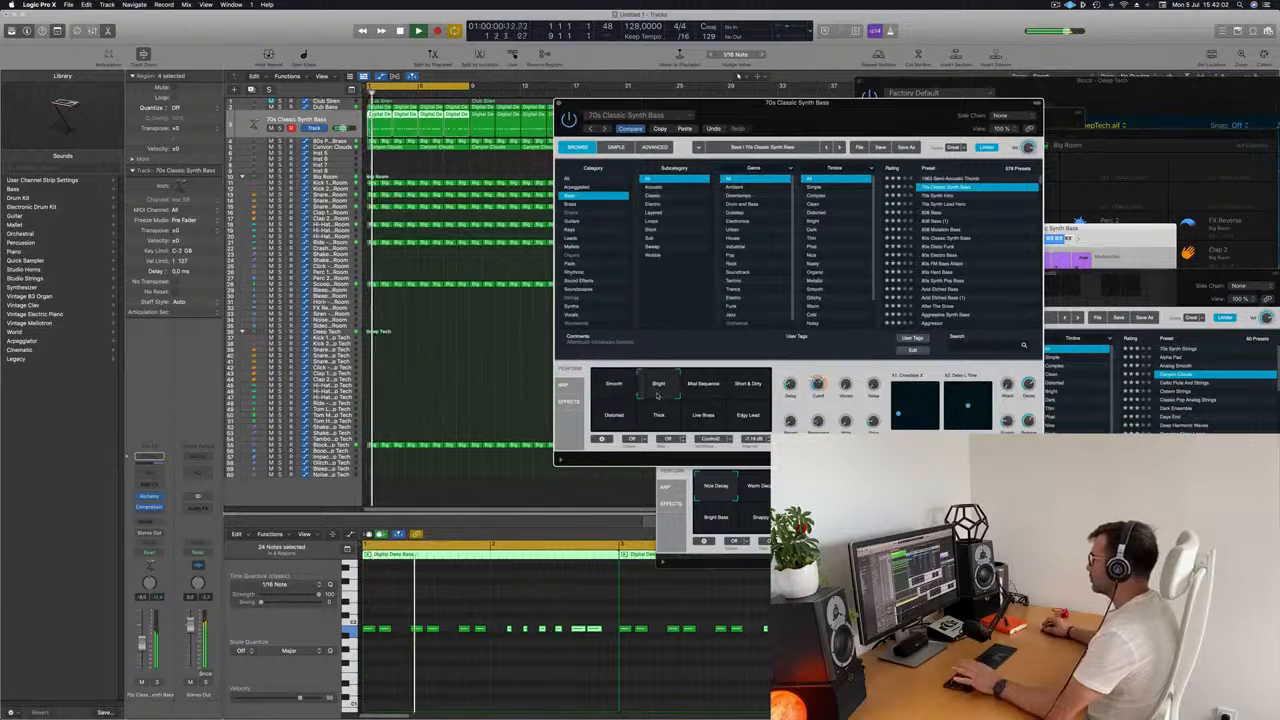
{"action": "left_click", "coordinate": [704, 388]}
{"action": "left_click", "coordinate": [748, 390]}
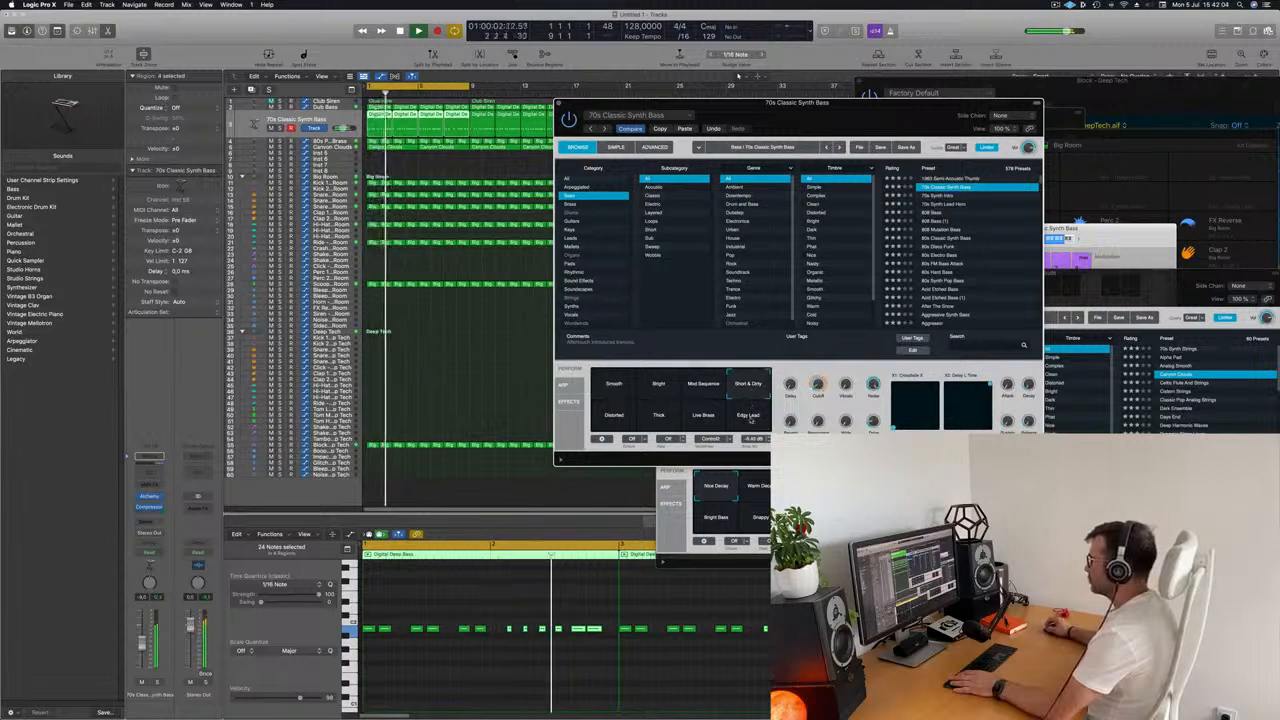
{"action": "left_click", "coordinate": [615, 424]}
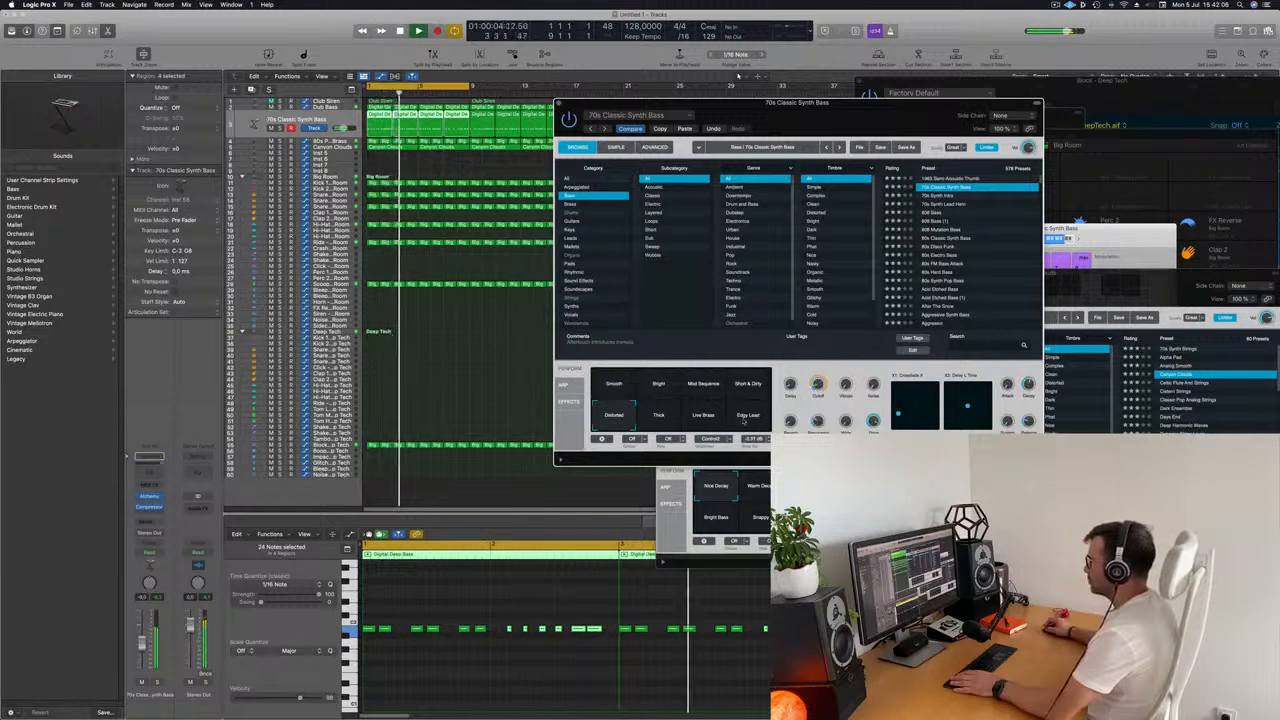
{"action": "left_click", "coordinate": [748, 418]}
Delete the repeated Digital Deep Bass regions on the 70s Classic Synth Bass track, keeping only the first region at bar 1.
{"action": "left_click_drag", "start_coordinate": [842, 102], "coordinate": [658, 42]}
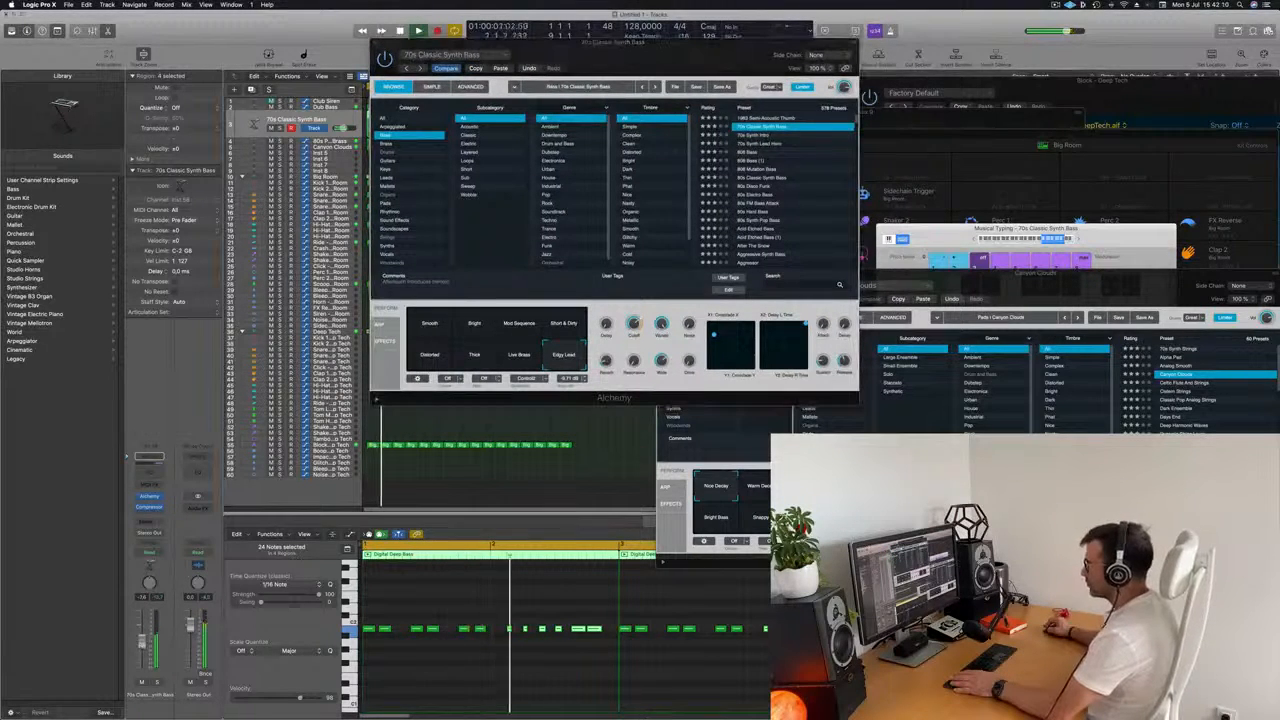
{"action": "left_click", "coordinate": [465, 692]}
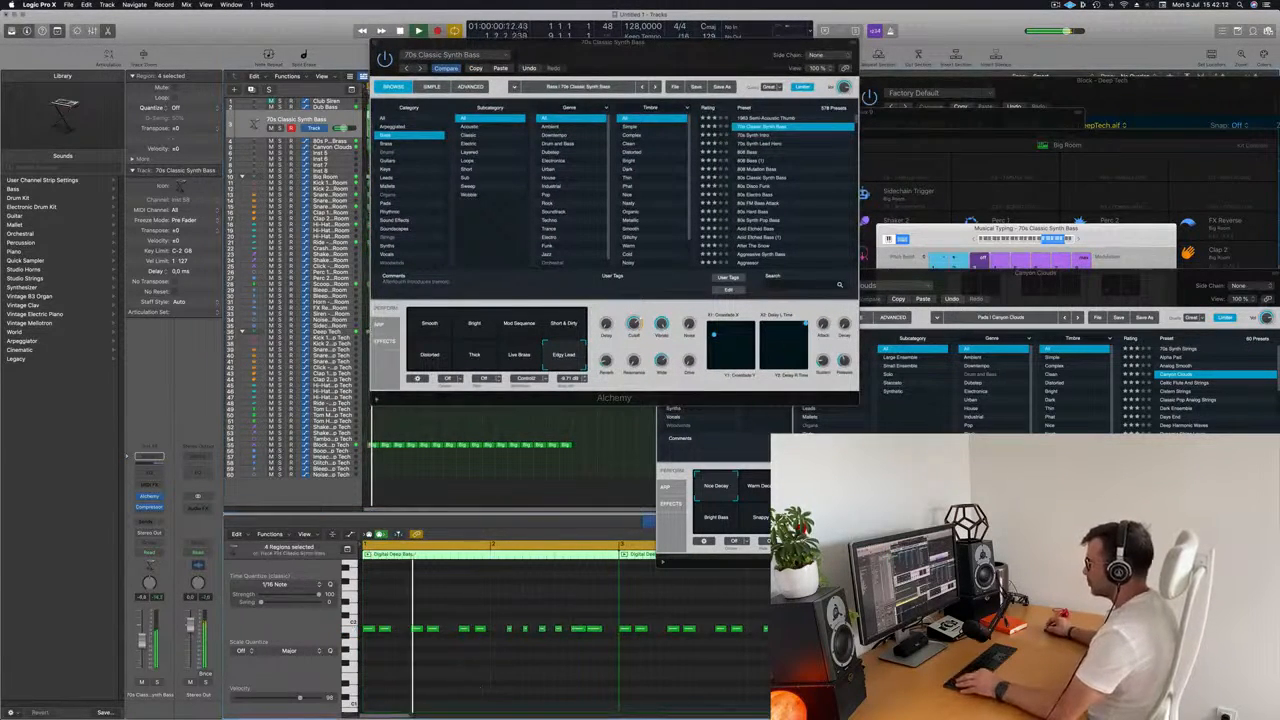
{"action": "key", "text": "super+Left"}
{"action": "key", "text": "super+Left"}
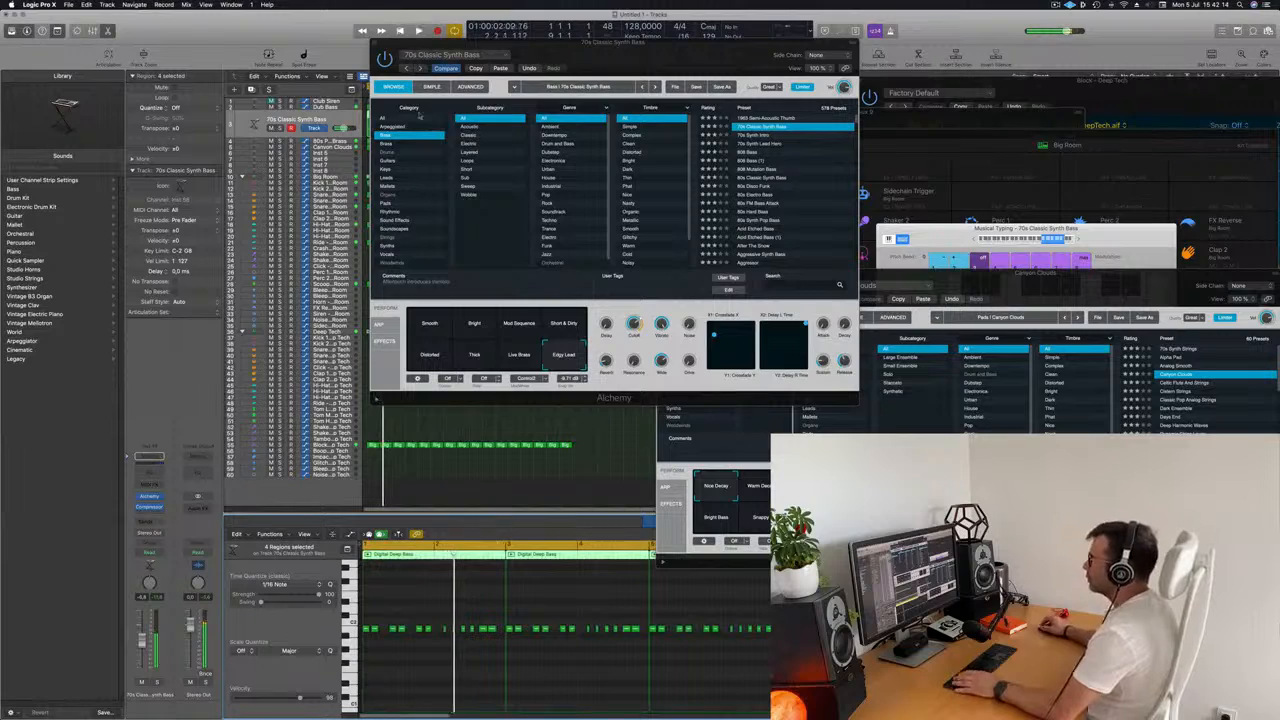
{"action": "left_click_drag", "start_coordinate": [425, 43], "coordinate": [861, 63]}
{"action": "left_click_drag", "start_coordinate": [647, 119], "coordinate": [400, 487]}
{"action": "key", "text": "BackSpace"}
{"action": "key", "text": "space"}
{"action": "key", "text": "space"}
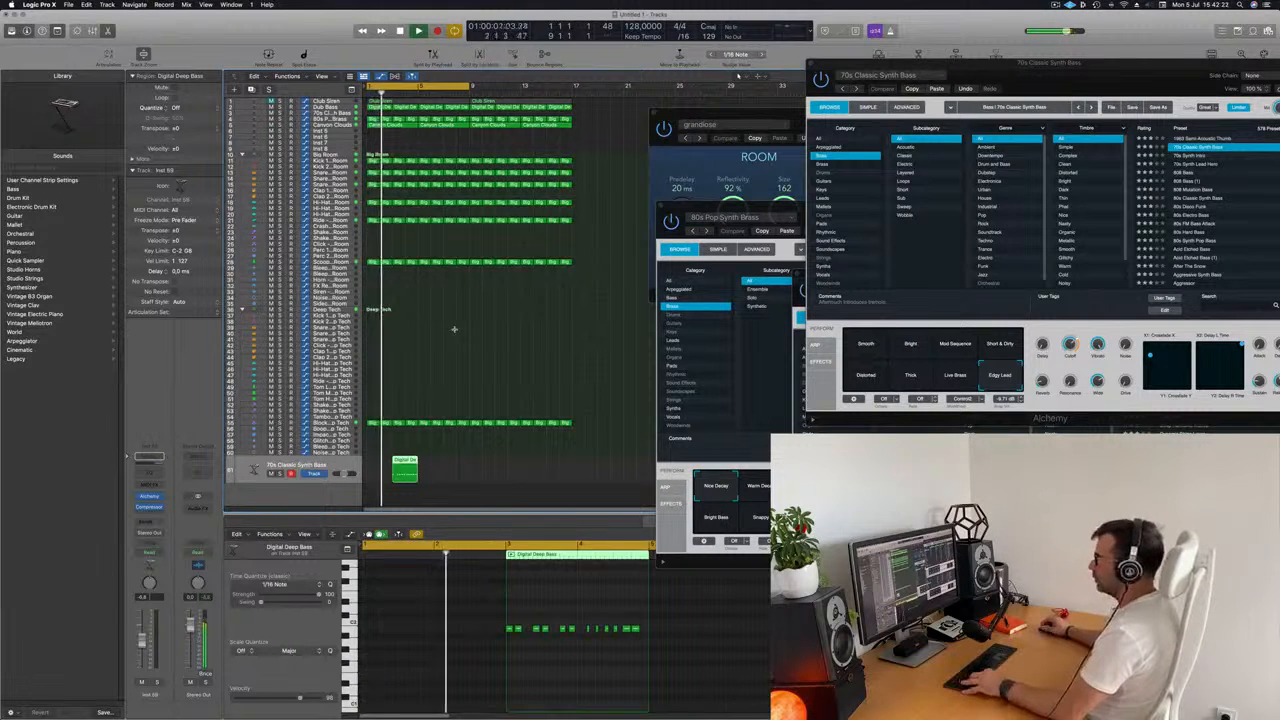
{"action": "key", "text": "super+z"}
{"action": "left_click", "coordinate": [340, 113]}
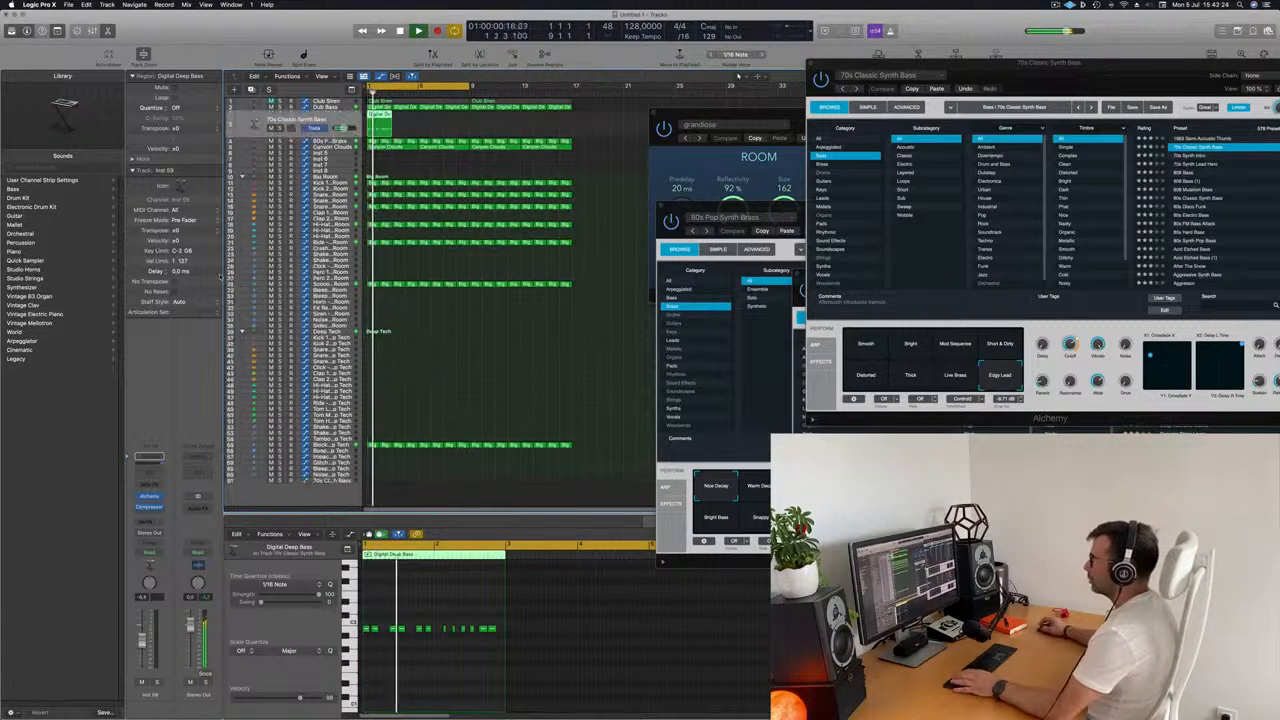
Delete the later short notes in the bass region, copy its first six notes into their place and play the result.
{"action": "key", "text": "space"}
{"action": "left_click_drag", "start_coordinate": [440, 614], "coordinate": [531, 665]}
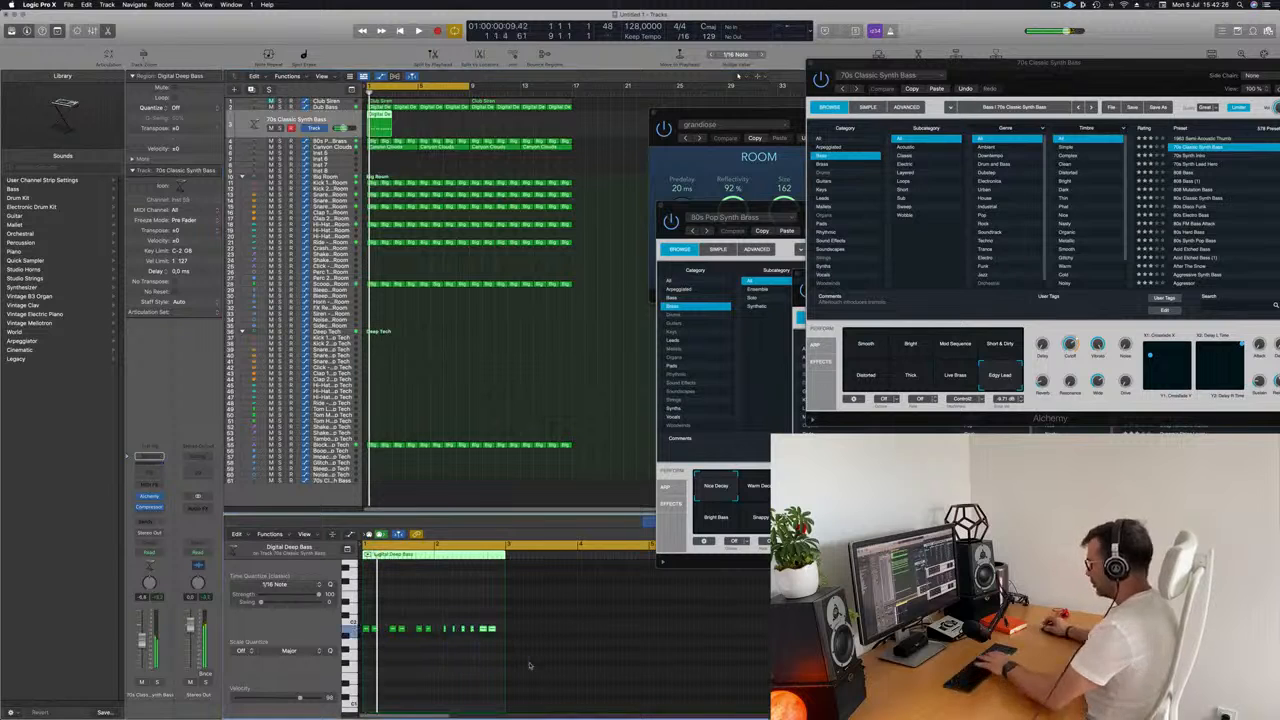
{"action": "key", "text": "super+Right"}
{"action": "key", "text": "super+Right"}
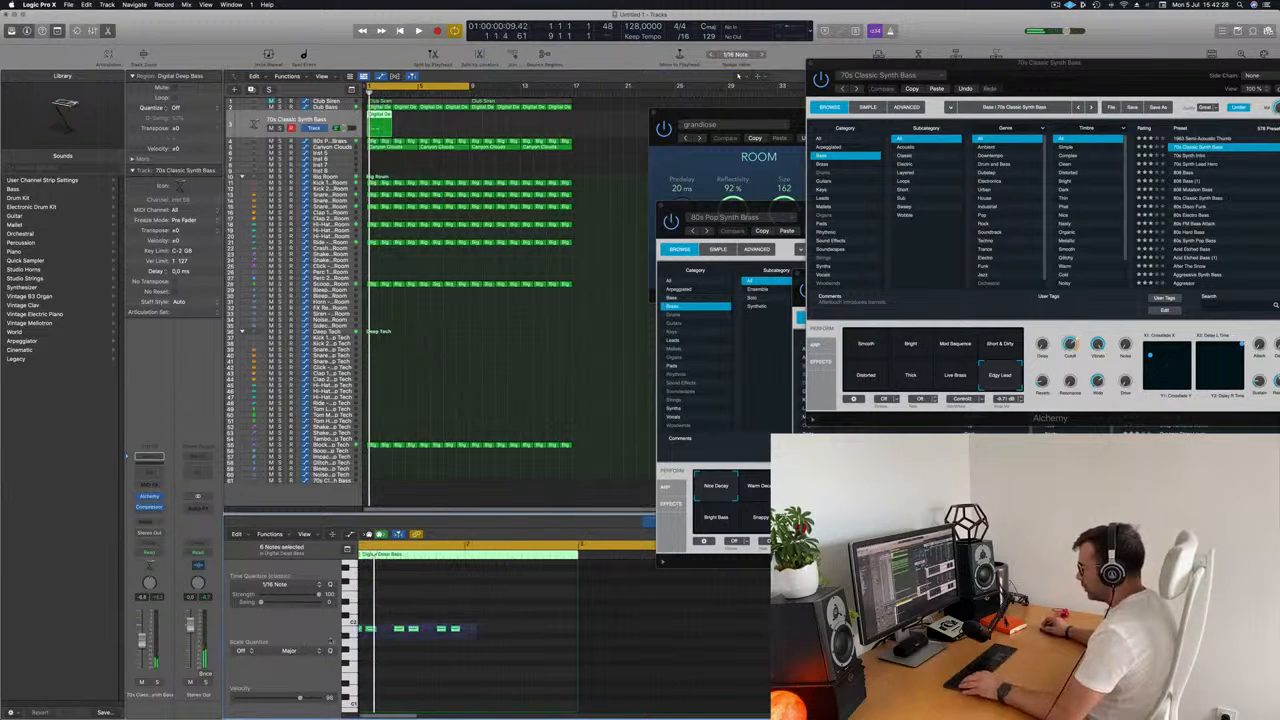
{"action": "key", "text": "super+Right"}
{"action": "left_click_drag", "start_coordinate": [430, 633], "coordinate": [482, 638]}
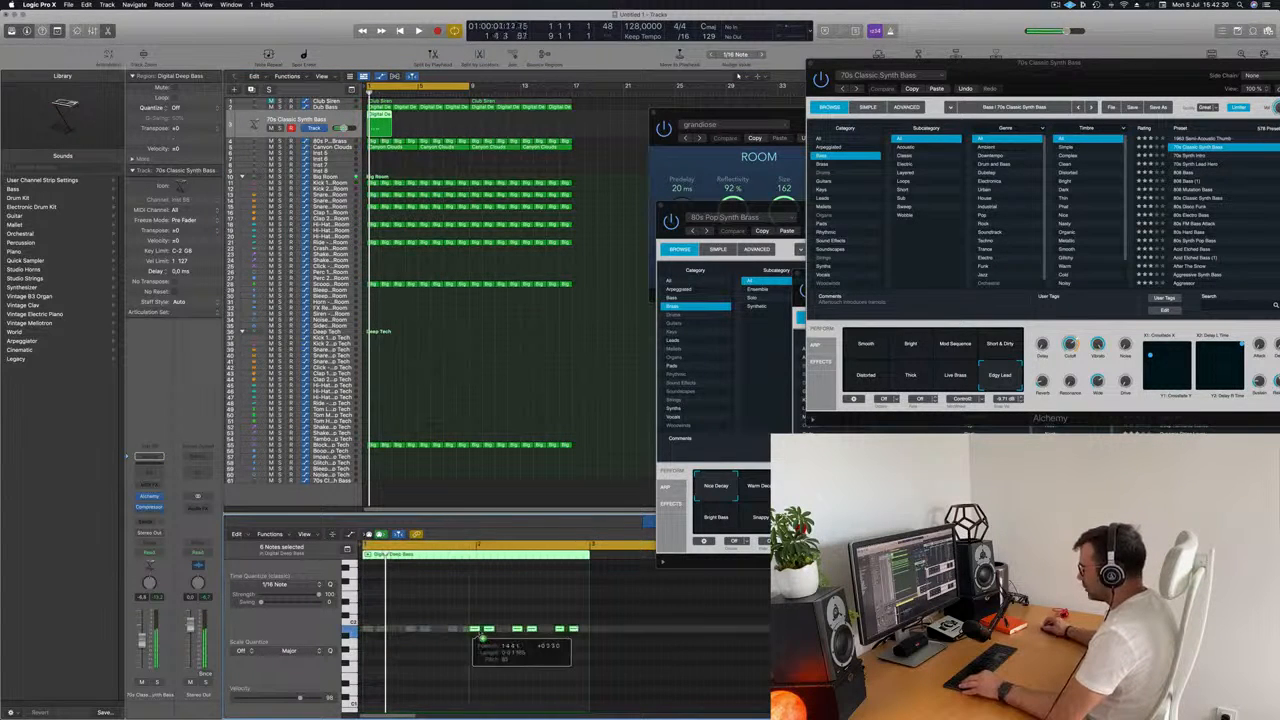
{"action": "key", "text": "space"}
{"action": "key", "text": "super+Left"}
{"action": "key", "text": "super+Left"}
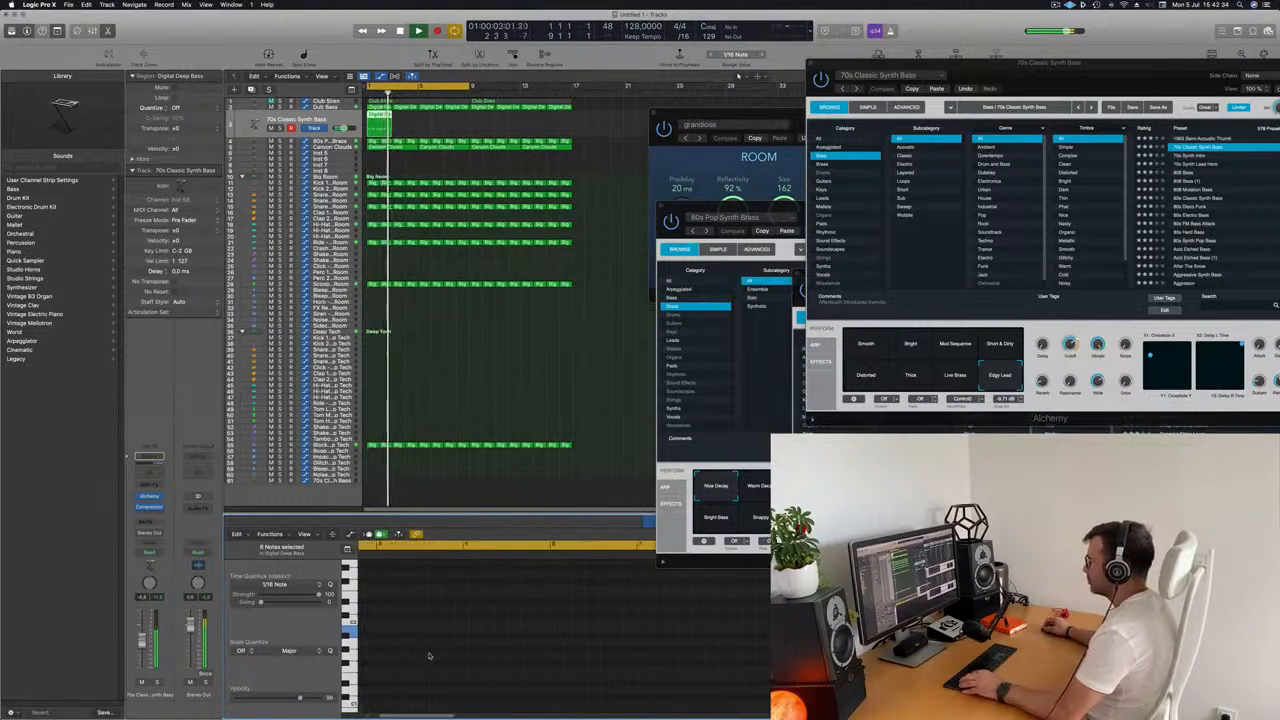
{"action": "key", "text": "super+Right"}
{"action": "key", "text": "super+Right"}
{"action": "key", "text": "space"}
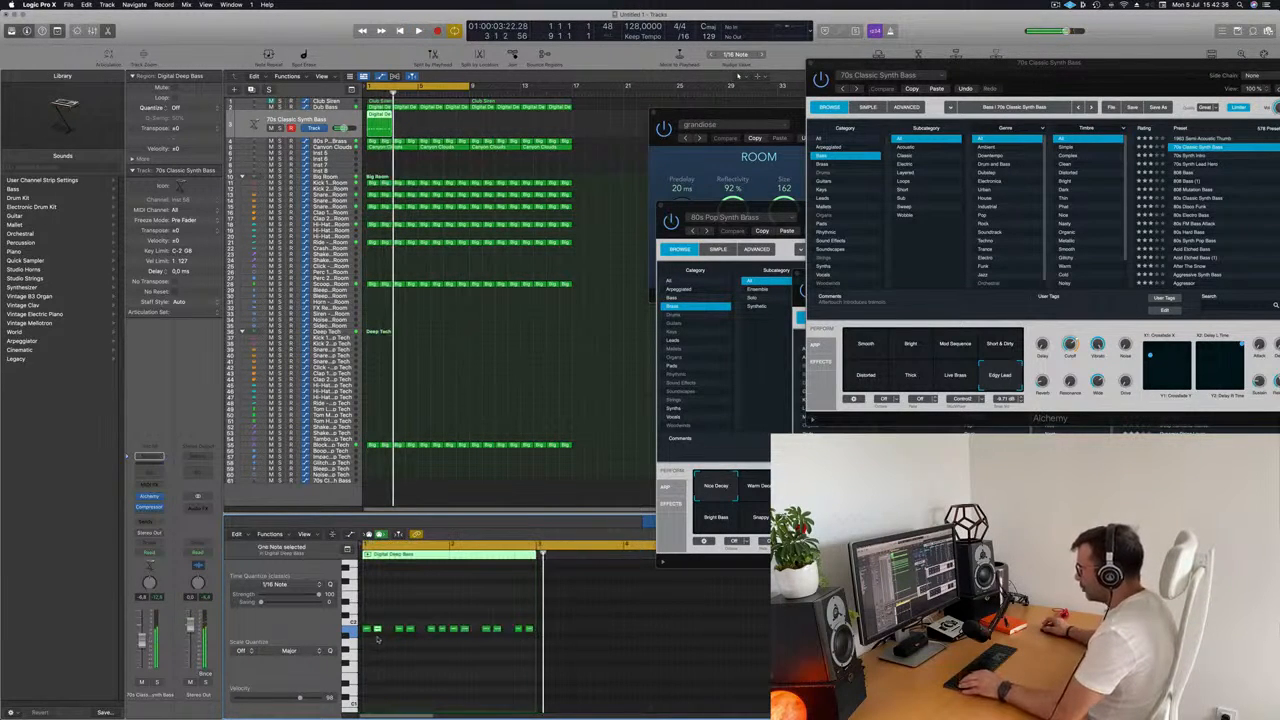
Fill the gaps in the region's first bar with copied notes and replace the second bar's notes with a copy of those eight notes.
{"action": "left_click_drag", "start_coordinate": [378, 630], "coordinate": [388, 633]}
{"action": "key", "text": "space"}
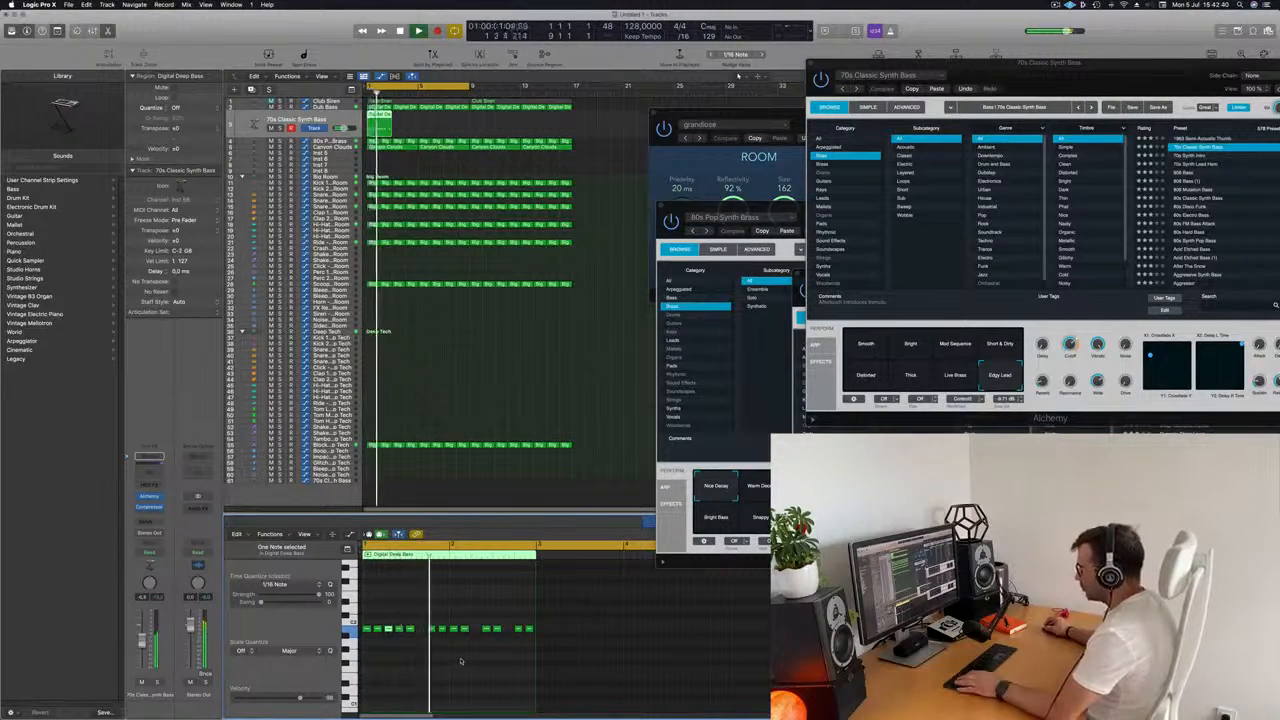
{"action": "left_click_drag", "start_coordinate": [414, 631], "coordinate": [420, 633]}
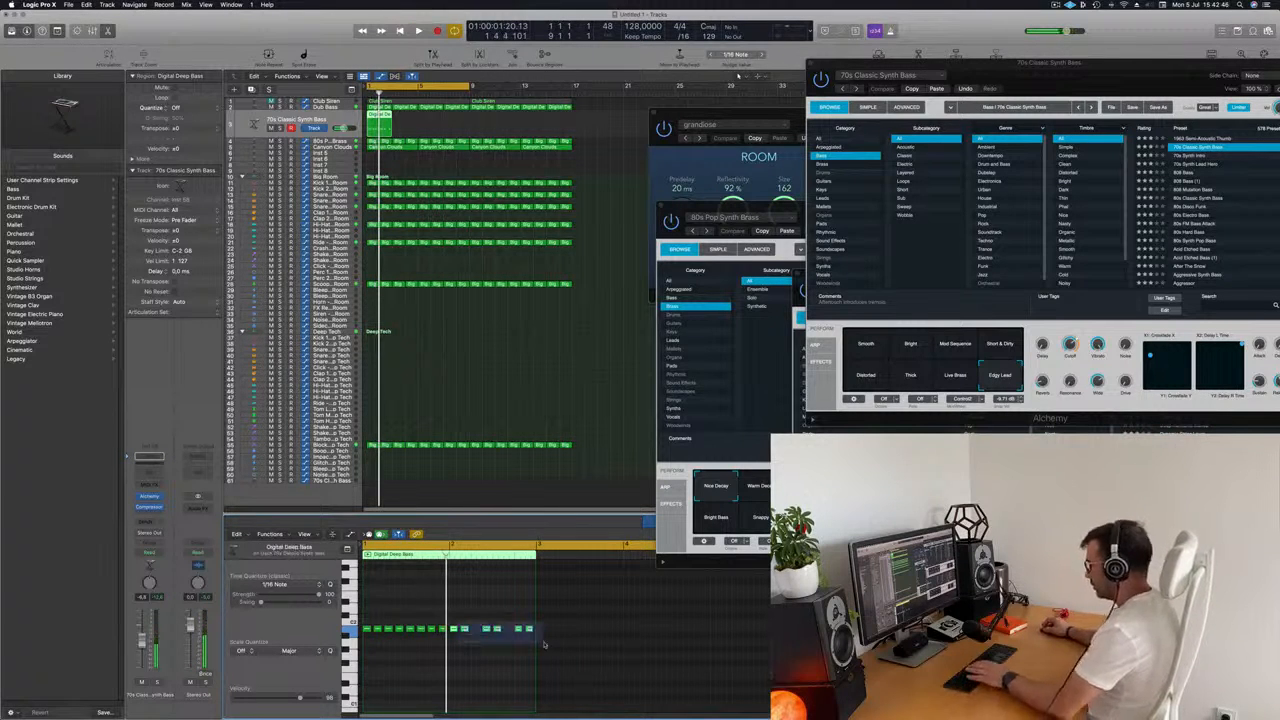
{"action": "key", "text": "Delete"}
{"action": "left_click_drag", "start_coordinate": [500, 655], "coordinate": [454, 632]}
{"action": "key", "text": "space"}
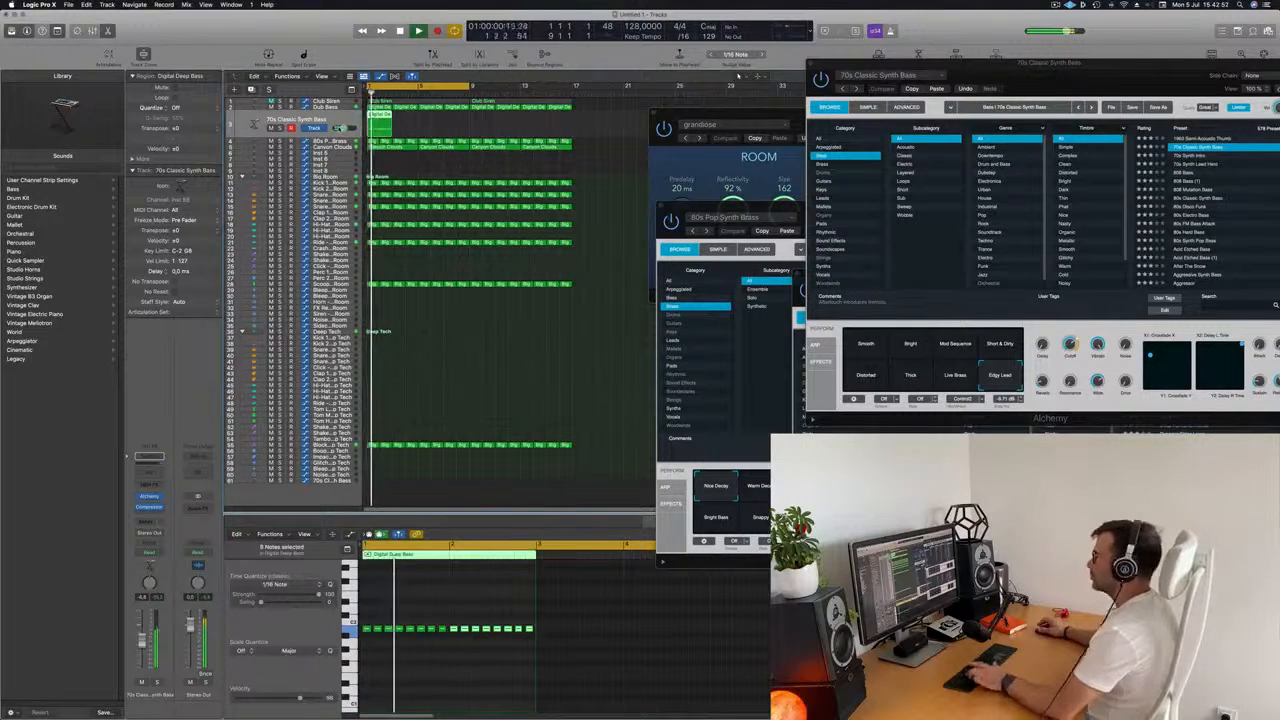
Repeat the edited bass region along the 70s Classic Synth Bass track up to bar 17 and play it.
{"action": "key", "text": "super+r"}
{"action": "key", "text": "super+r"}
{"action": "key", "text": "super+r"}
{"action": "key", "text": "super+r"}
{"action": "key", "text": "super+r"}
{"action": "key", "text": "super+r"}
{"action": "key", "text": "super+r"}
{"action": "key", "text": "space"}
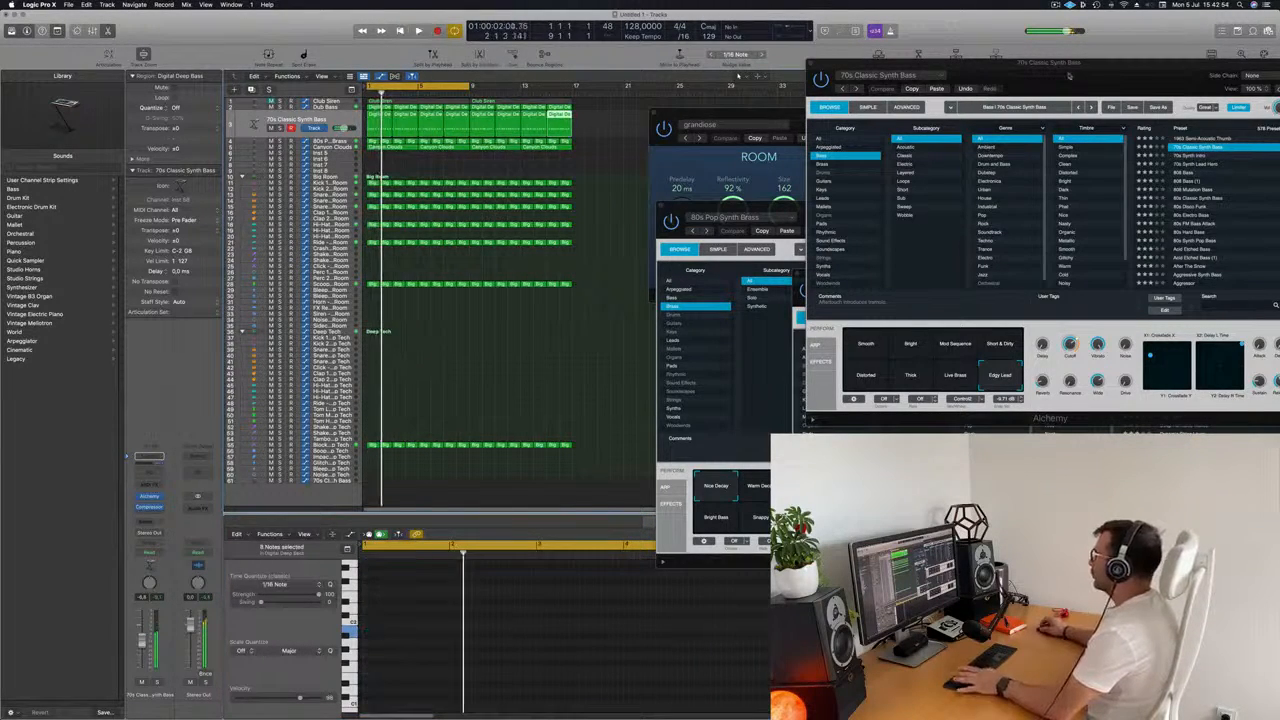
Lower Alchemy's Cutoff on the 70s Classic Synth Bass during playback and bring the track's volume down slightly.
{"action": "left_click_drag", "start_coordinate": [1068, 76], "coordinate": [831, 120]}
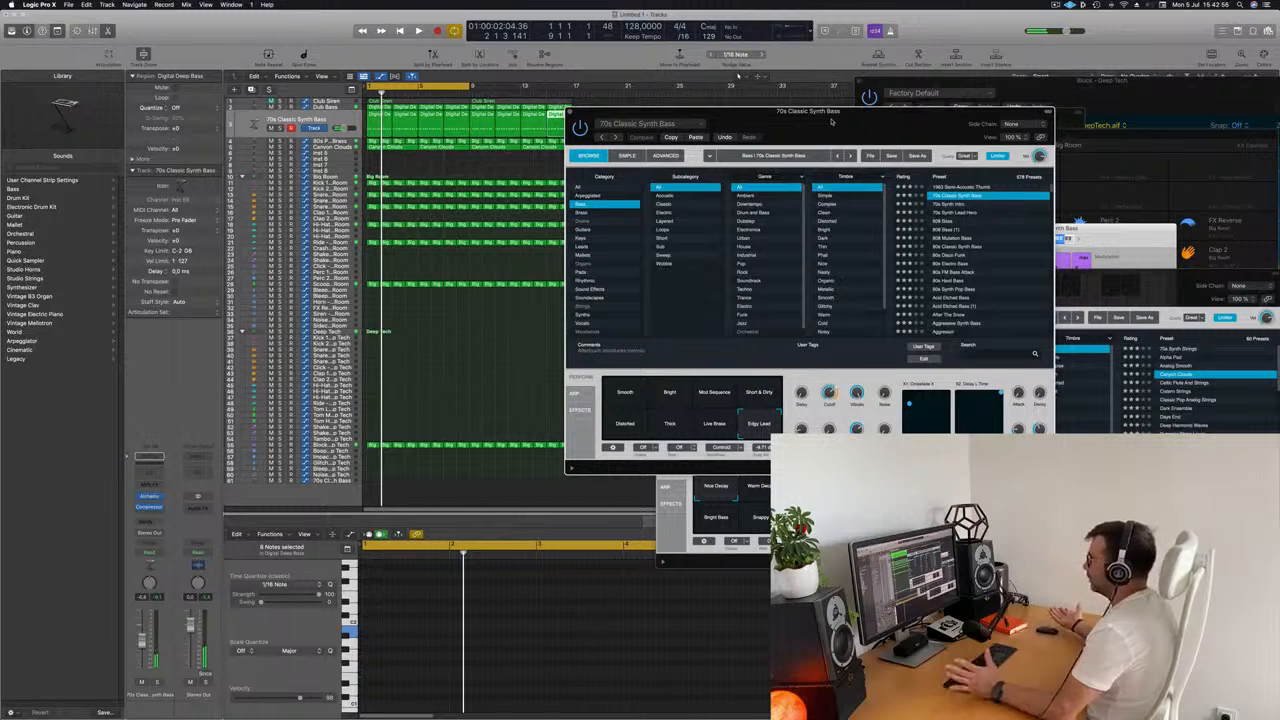
{"action": "left_click_drag", "start_coordinate": [831, 120], "coordinate": [802, 142]}
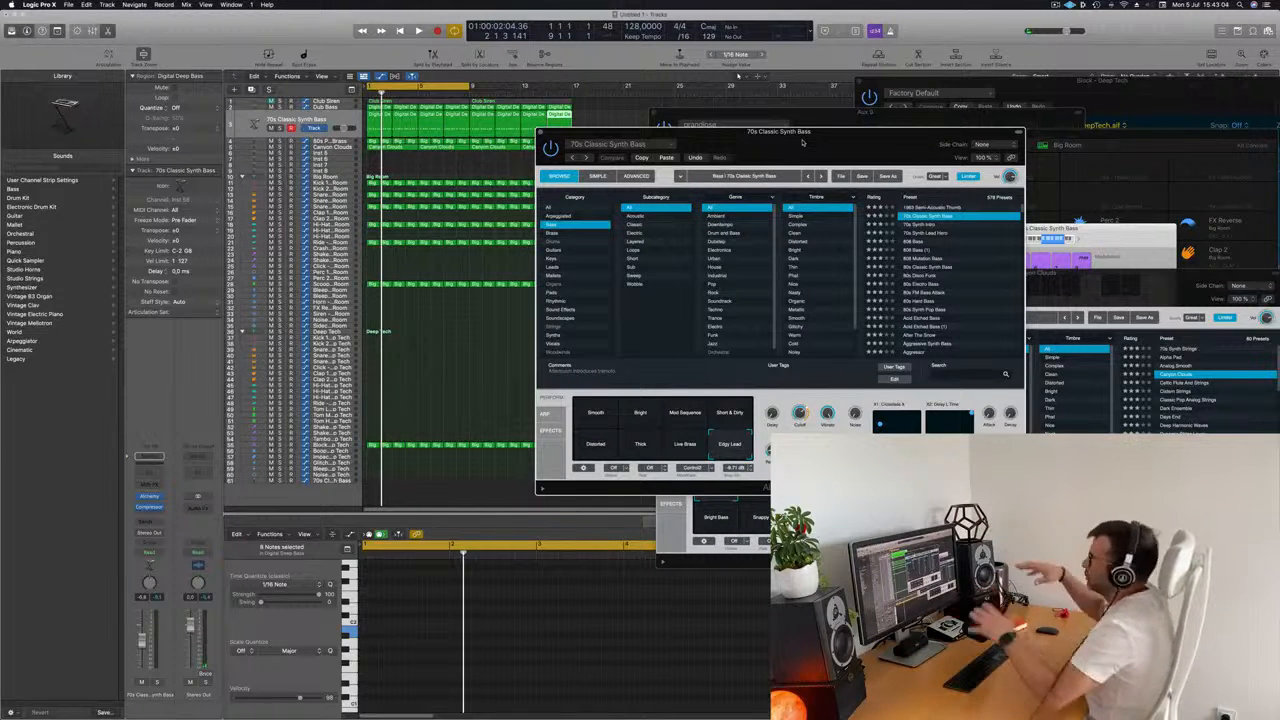
{"action": "key", "text": "space"}
{"action": "left_click_drag", "start_coordinate": [802, 142], "coordinate": [786, 137]}
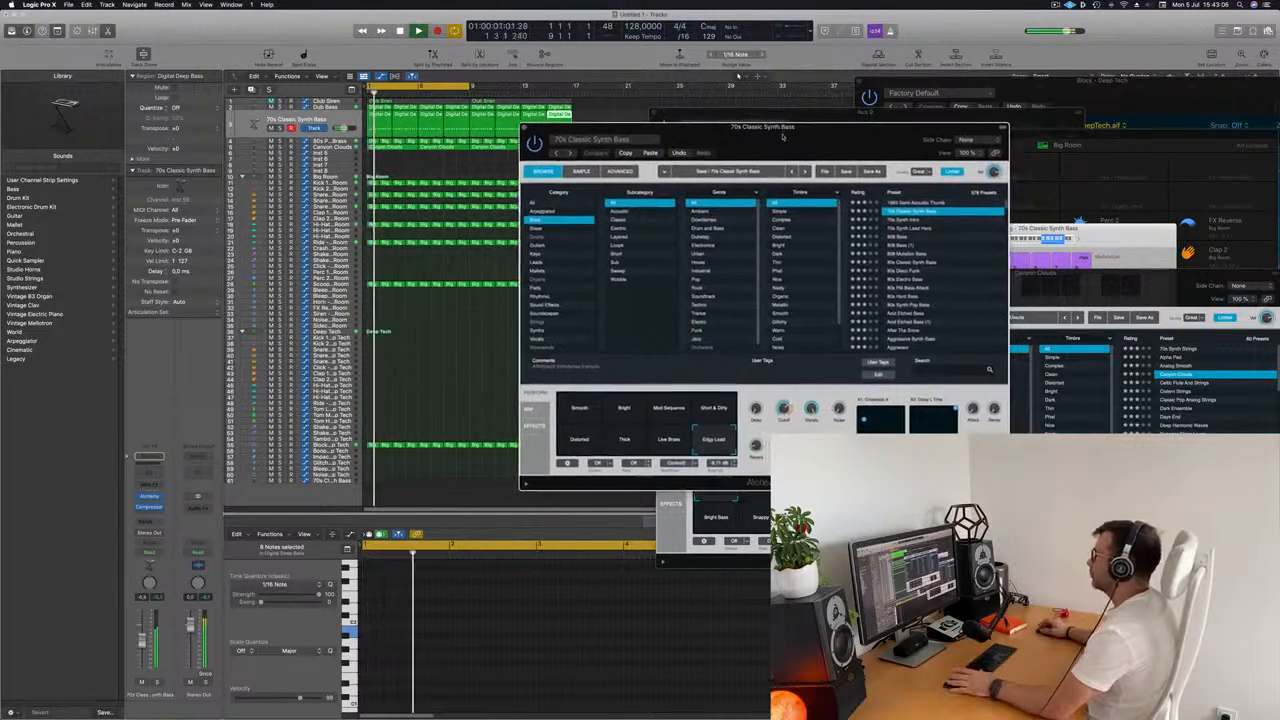
{"action": "left_click_drag", "start_coordinate": [785, 402], "coordinate": [786, 427]}
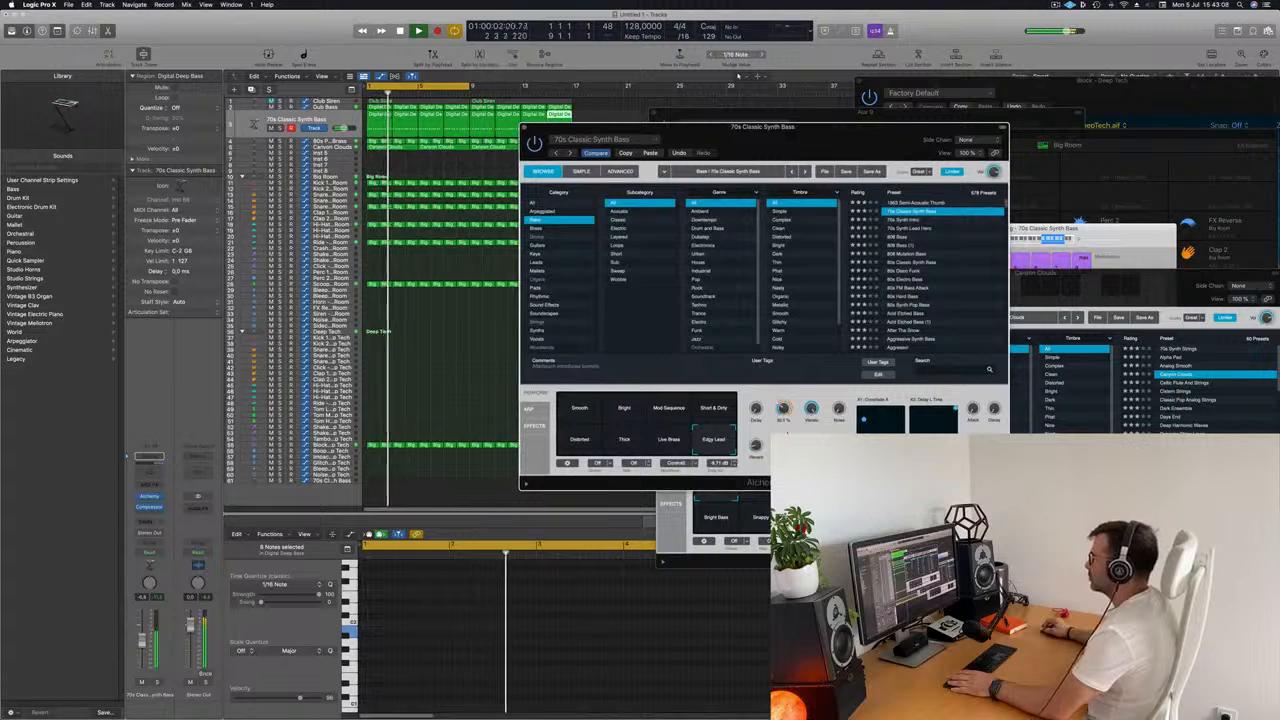
{"action": "left_click_drag", "start_coordinate": [141, 637], "coordinate": [141, 640]}
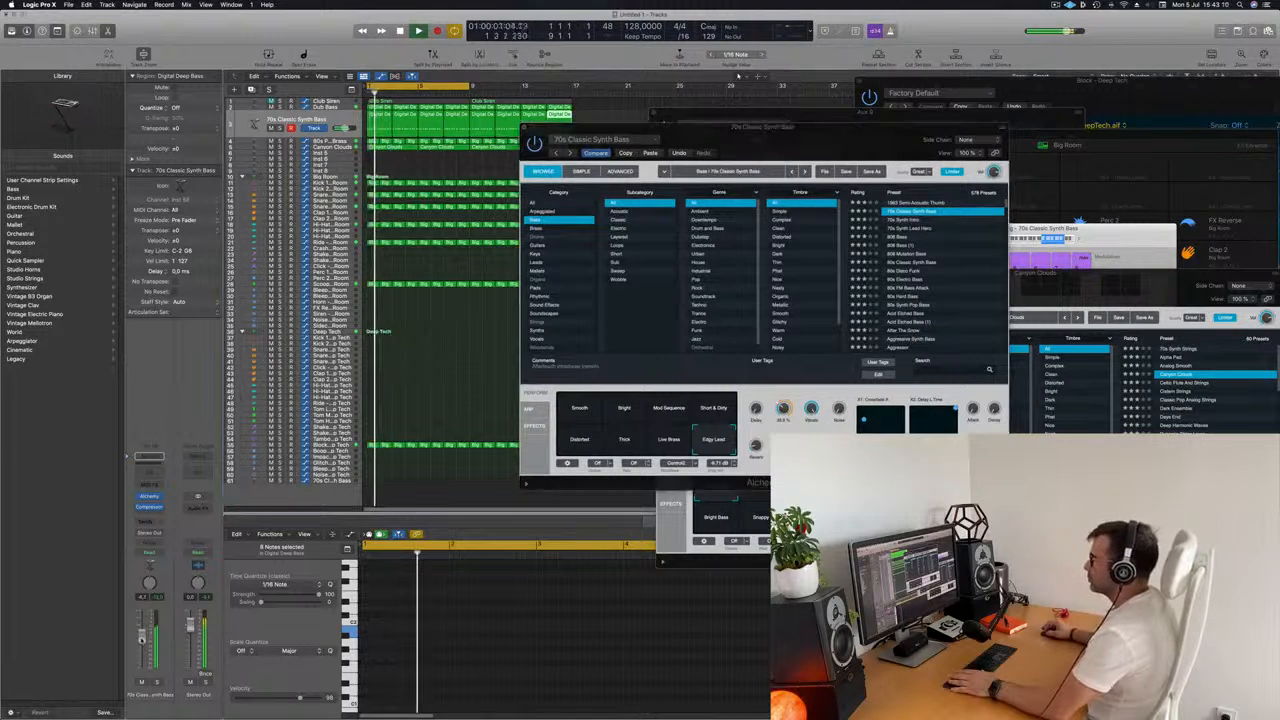
Audition more 70s Classic Synth Bass snapshots, including Short & Dirty, Thick and Distorted, choose Smooth and lower the track's volume.
{"action": "left_click", "coordinate": [704, 408]}
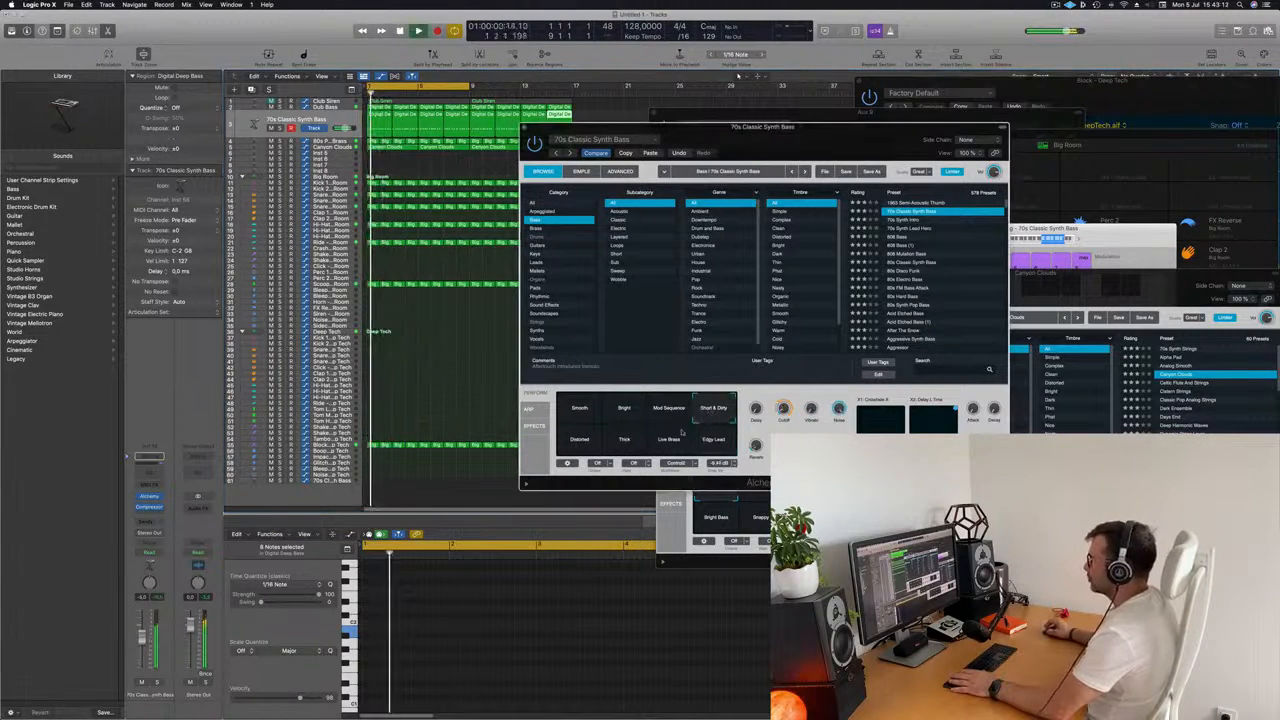
{"action": "left_click", "coordinate": [676, 444]}
{"action": "left_click", "coordinate": [626, 442]}
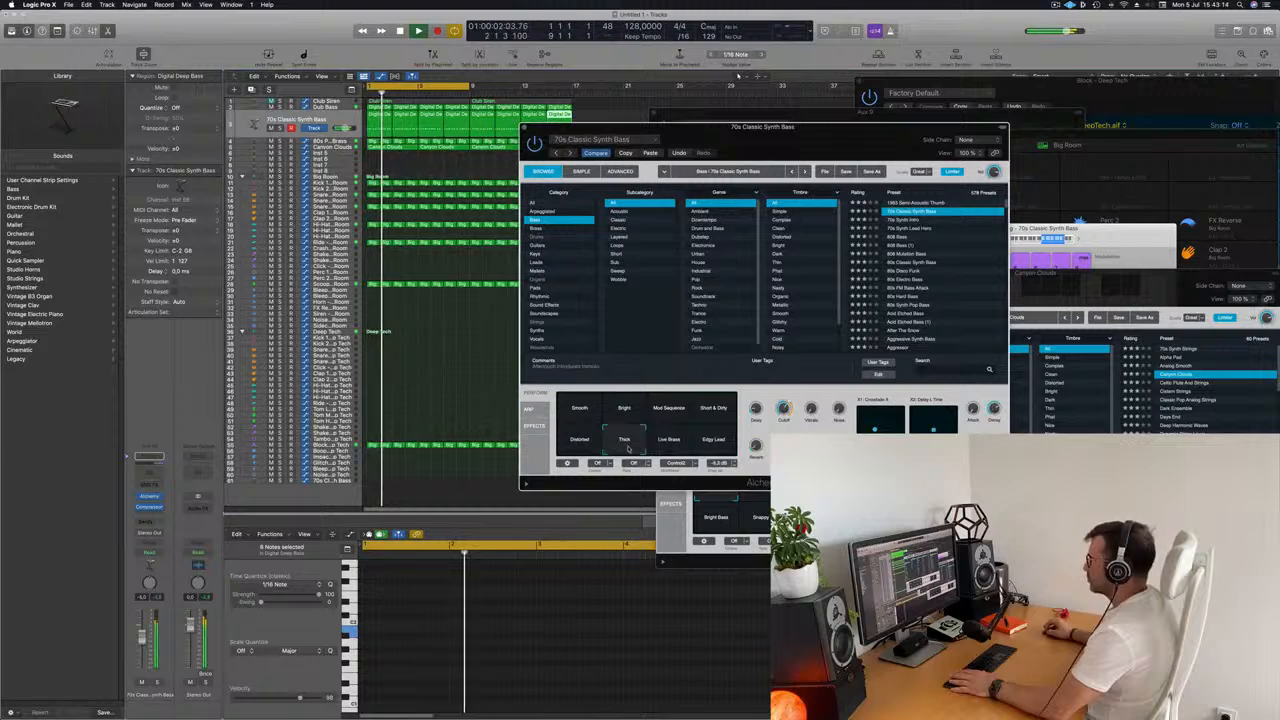
{"action": "left_click", "coordinate": [579, 448]}
{"action": "left_click", "coordinate": [598, 412]}
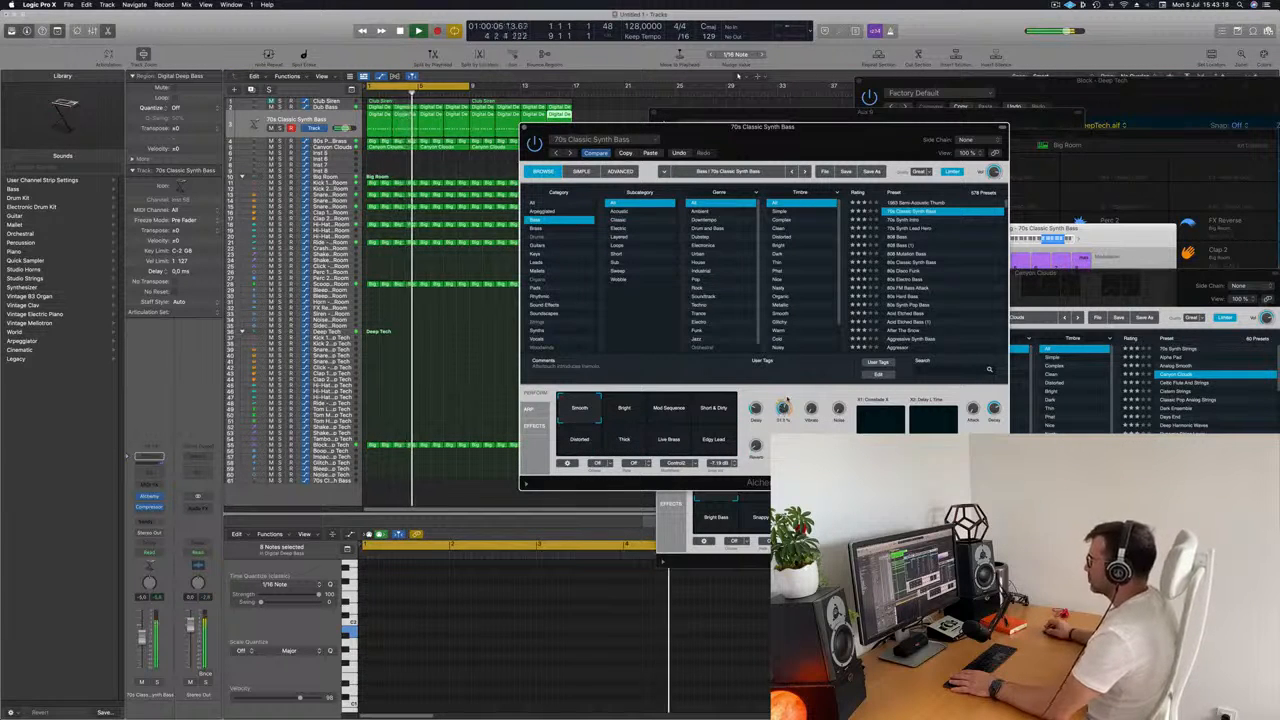
{"action": "left_click_drag", "start_coordinate": [141, 641], "coordinate": [141, 648]}
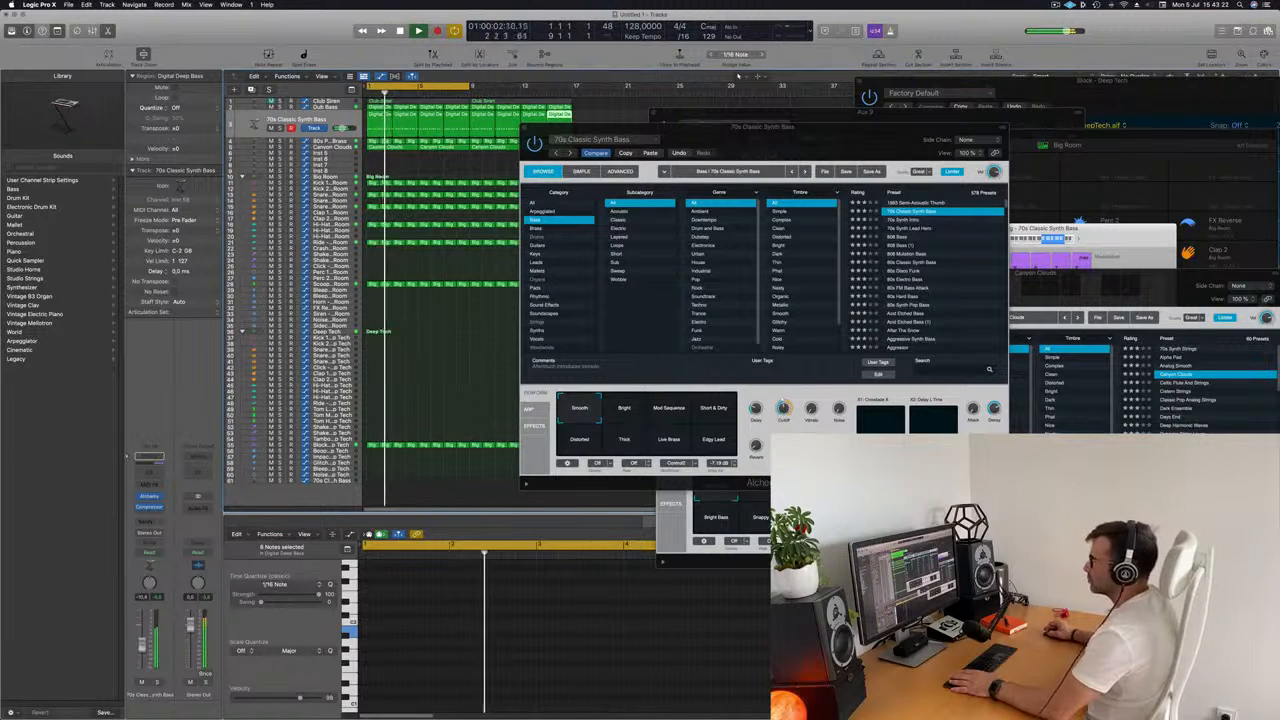
Audition other Alchemy Bass presets, including 70s Synth Intro, 70s Synth Lead Hero and 80s Classic Synth Bass, and load 80s Disco Funk.
{"action": "left_click_drag", "start_coordinate": [825, 140], "coordinate": [721, 138]}
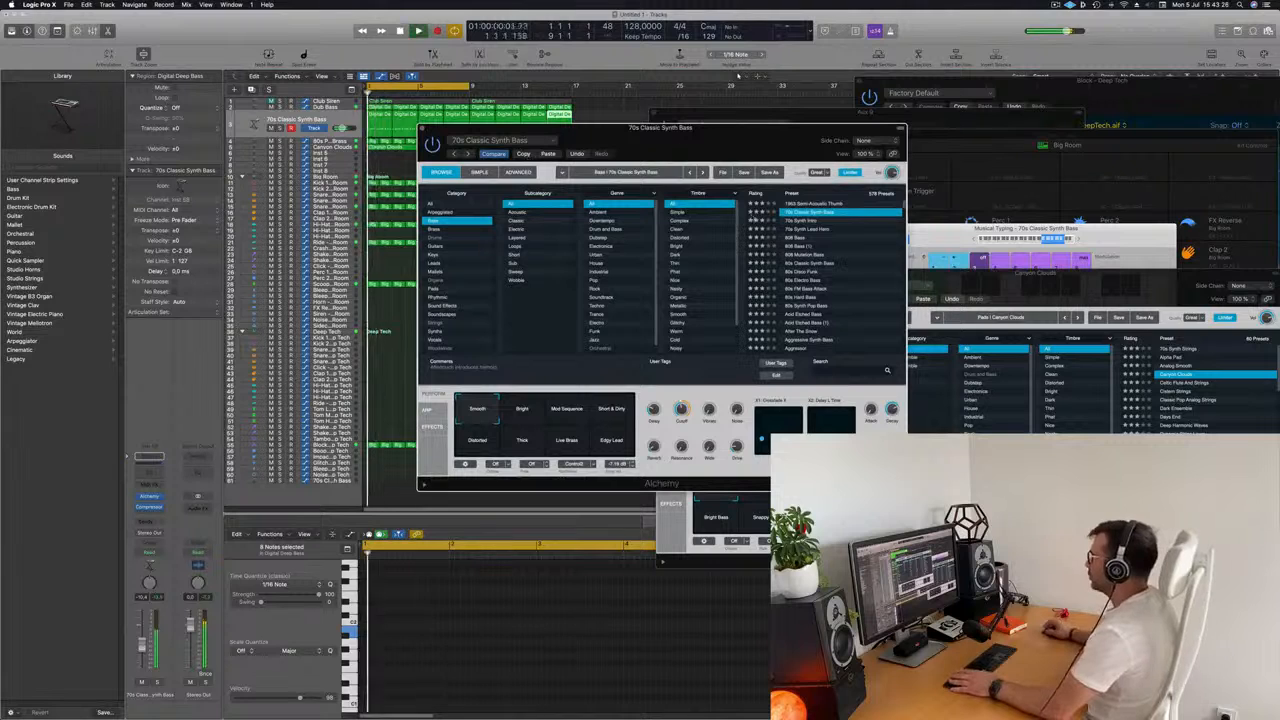
{"action": "left_click", "coordinate": [818, 203]}
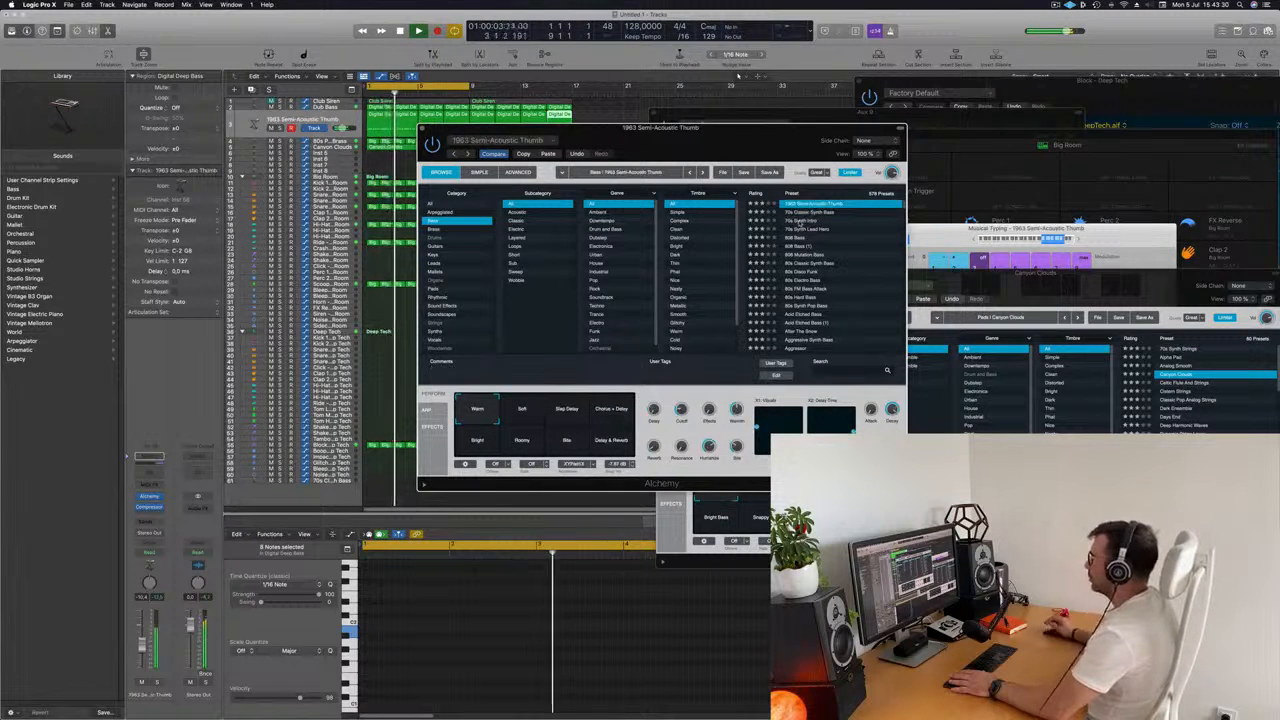
{"action": "left_click", "coordinate": [800, 220]}
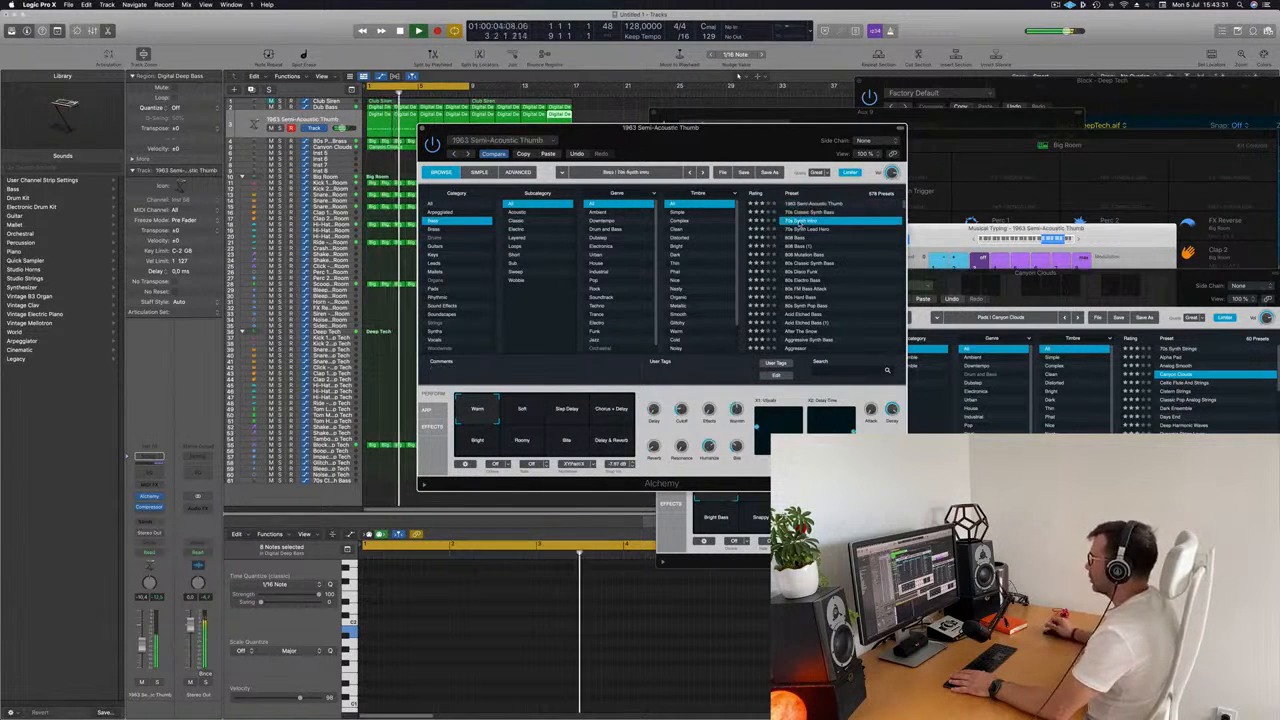
{"action": "left_click", "coordinate": [822, 228]}
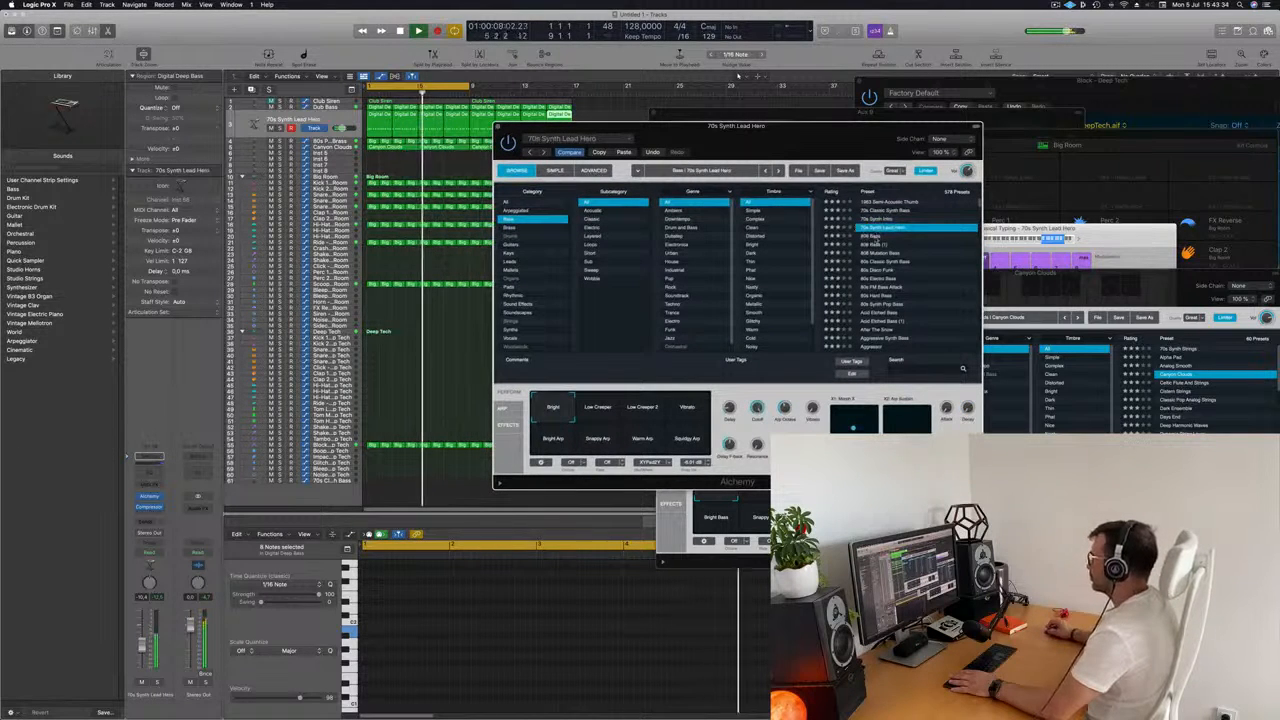
{"action": "left_click", "coordinate": [886, 263]}
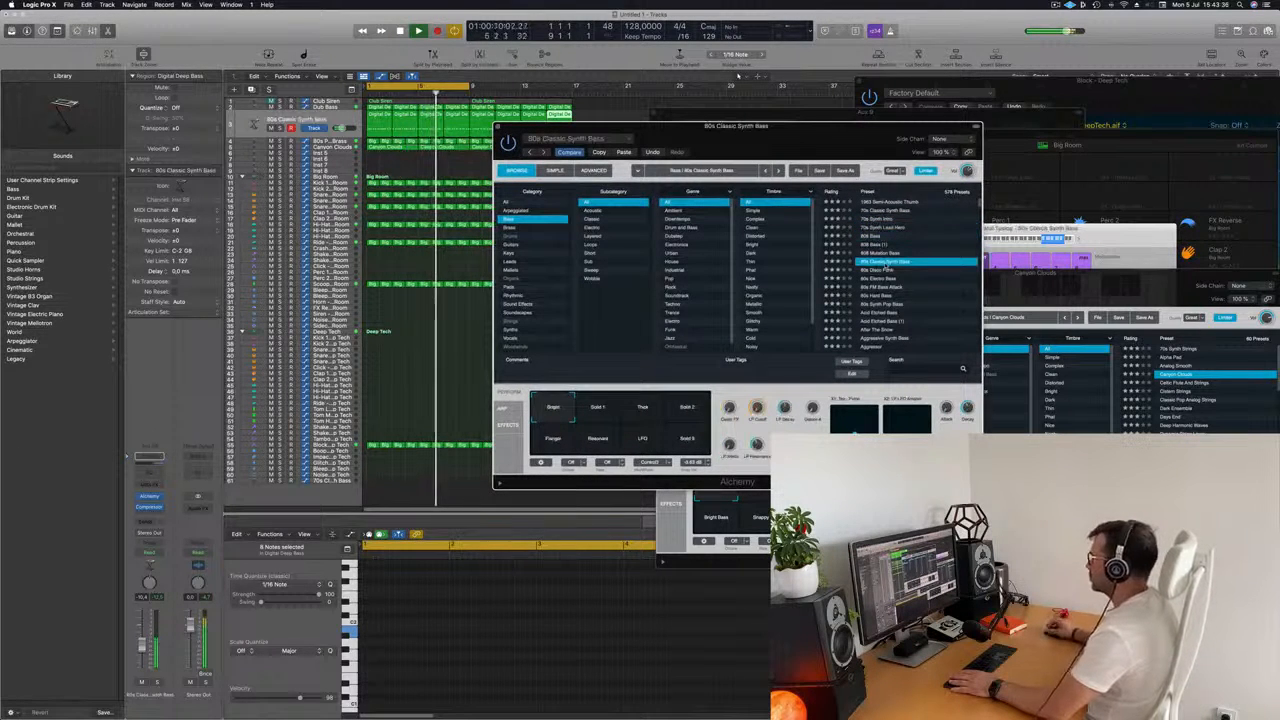
{"action": "left_click", "coordinate": [887, 270]}
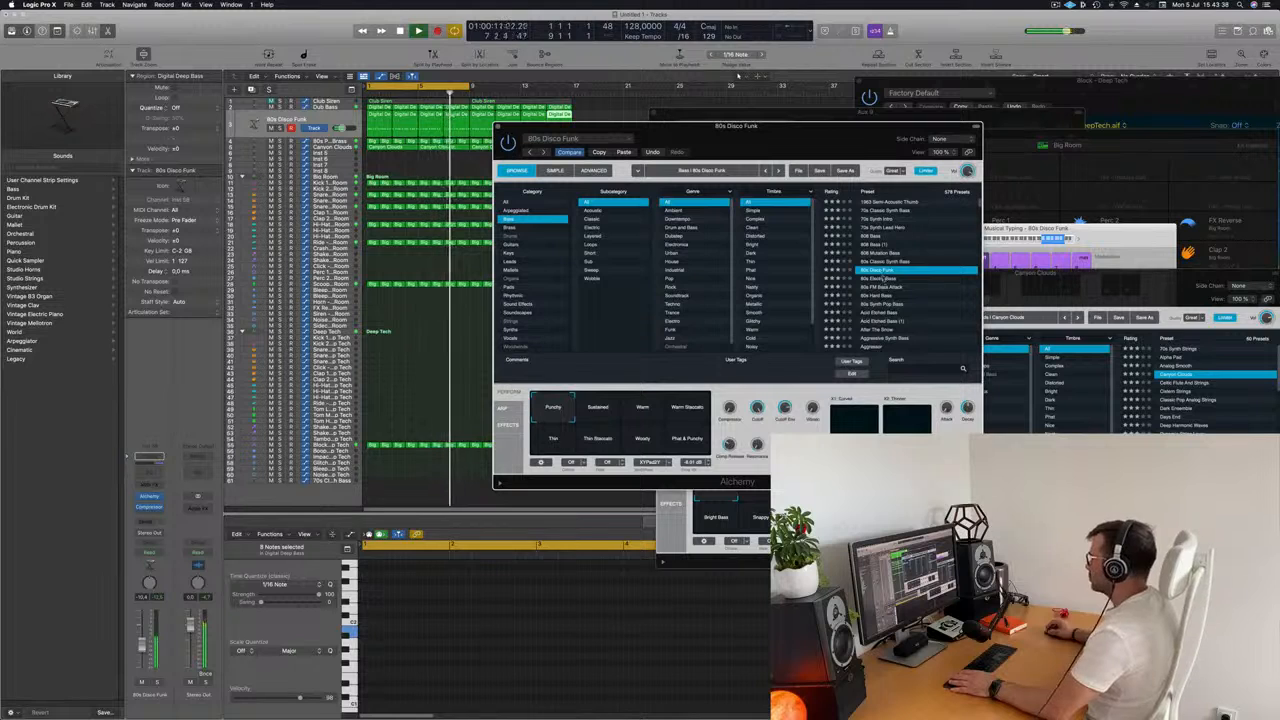
Replay the arrangement with the 80s Disco Funk bass and raise that track's volume slightly.
{"action": "left_click_drag", "start_coordinate": [782, 149], "coordinate": [812, 139]}
{"action": "key", "text": "space"}
{"action": "key", "text": "space"}
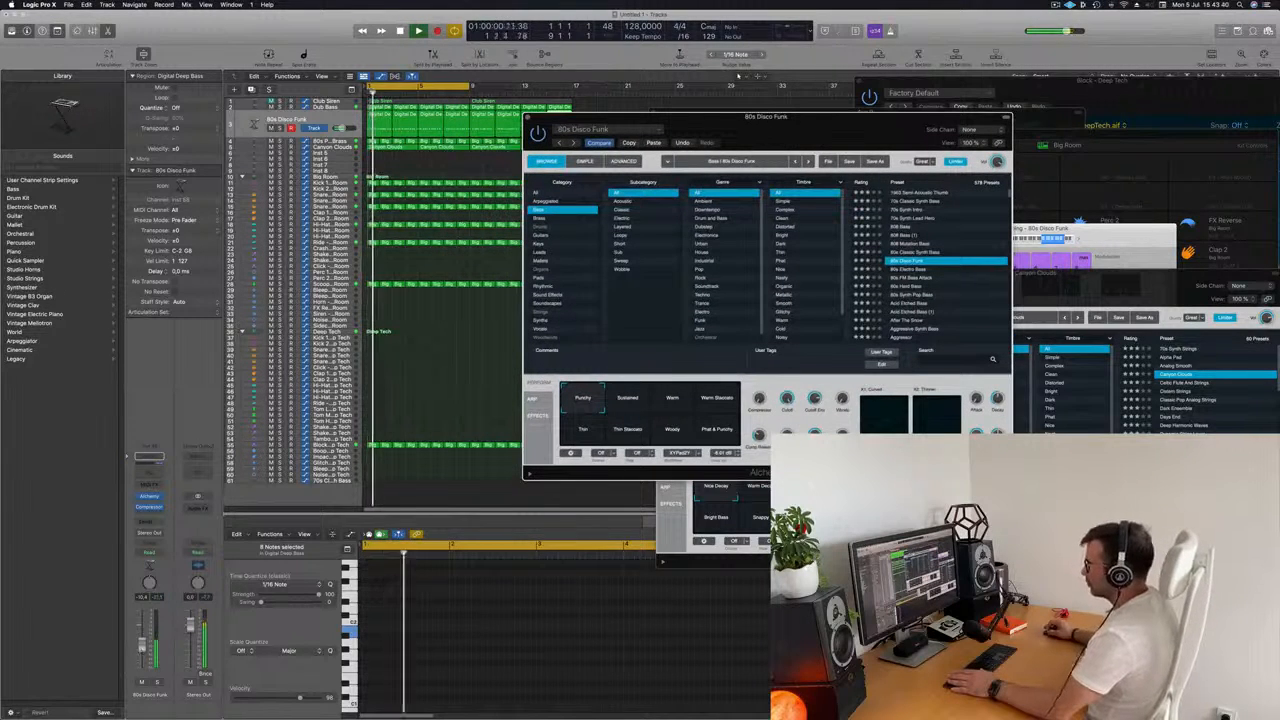
{"action": "left_click_drag", "start_coordinate": [143, 648], "coordinate": [144, 643]}
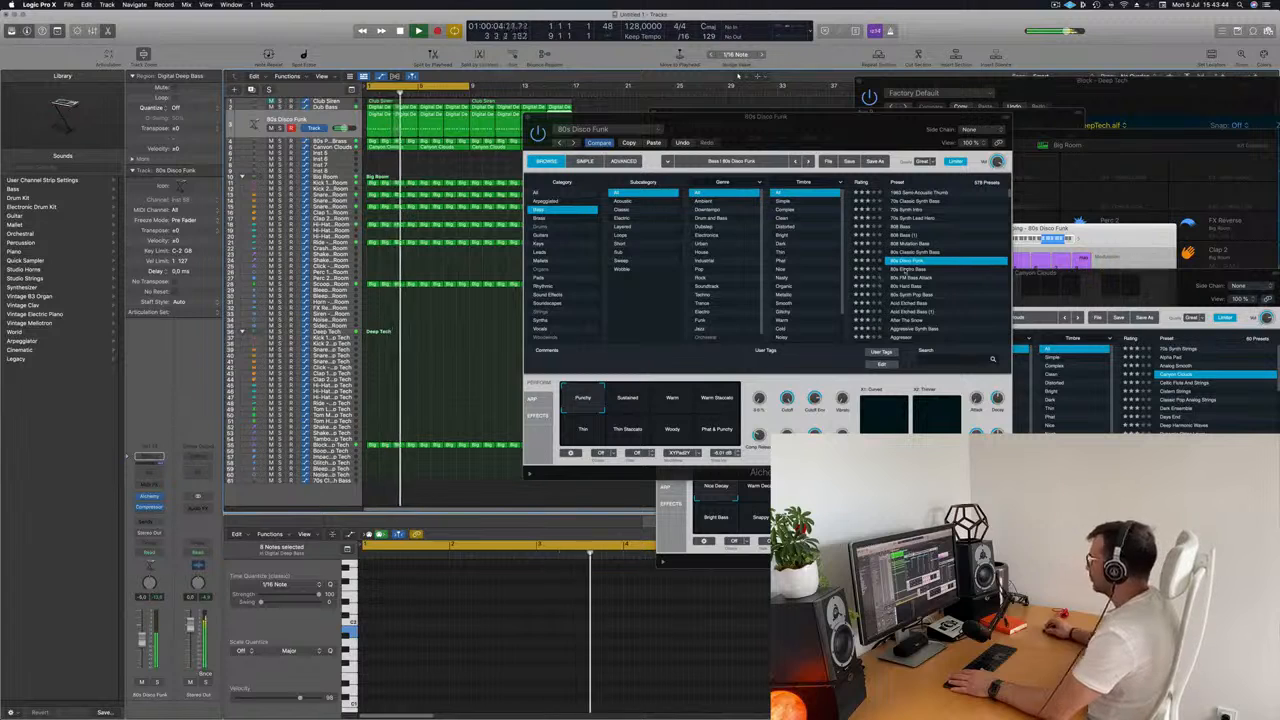
Audition Alchemy Bass presets such as 80s Electro Bass, 80s Hard Bass, Acid Etched Bass and Aggressive Synth Bass, and load Agile Synth Bass.
{"action": "left_click", "coordinate": [905, 270]}
{"action": "left_click", "coordinate": [912, 278]}
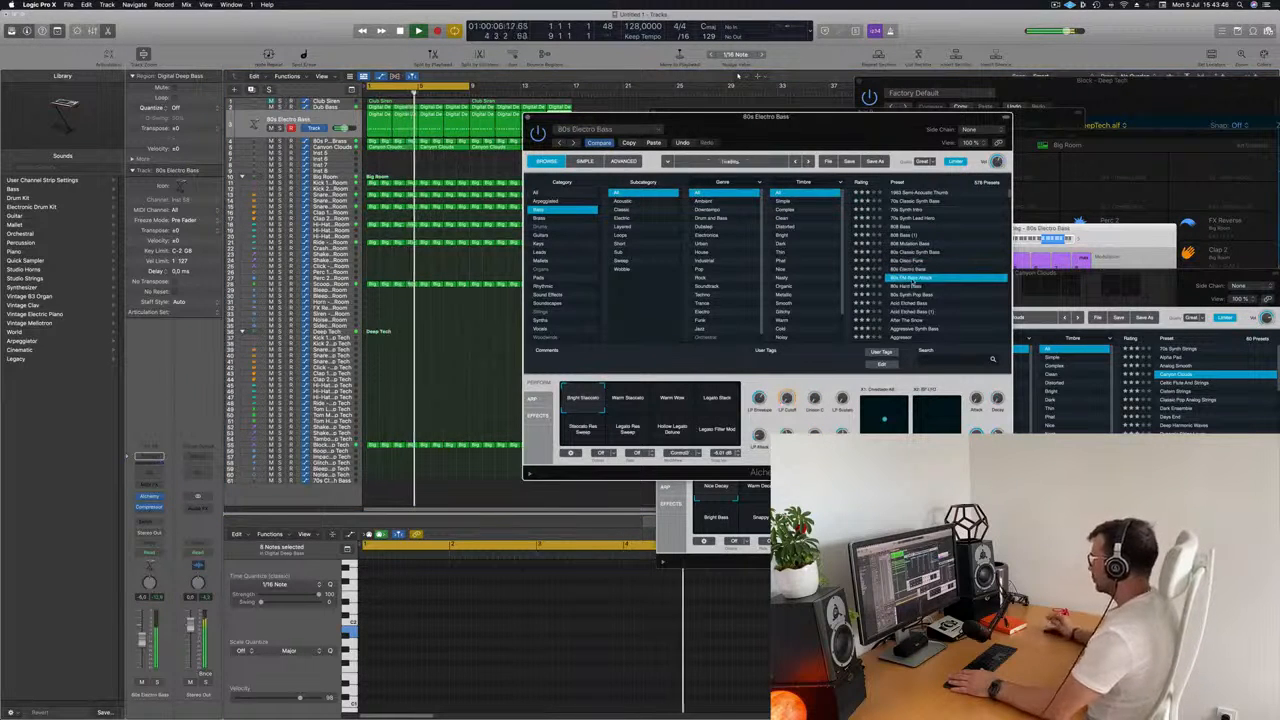
{"action": "left_click", "coordinate": [914, 286]}
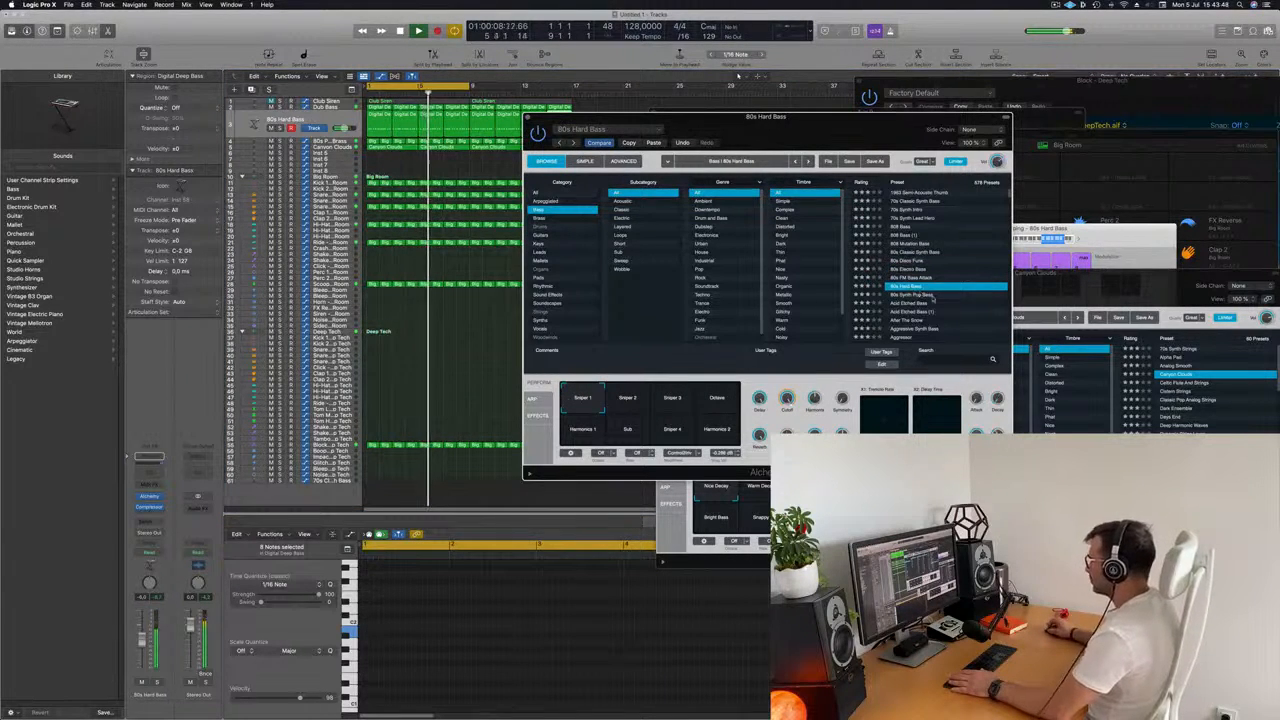
{"action": "scroll", "coordinate": [925, 287], "scroll_direction": "down", "scroll_amount": 2}
{"action": "left_click", "coordinate": [910, 275]}
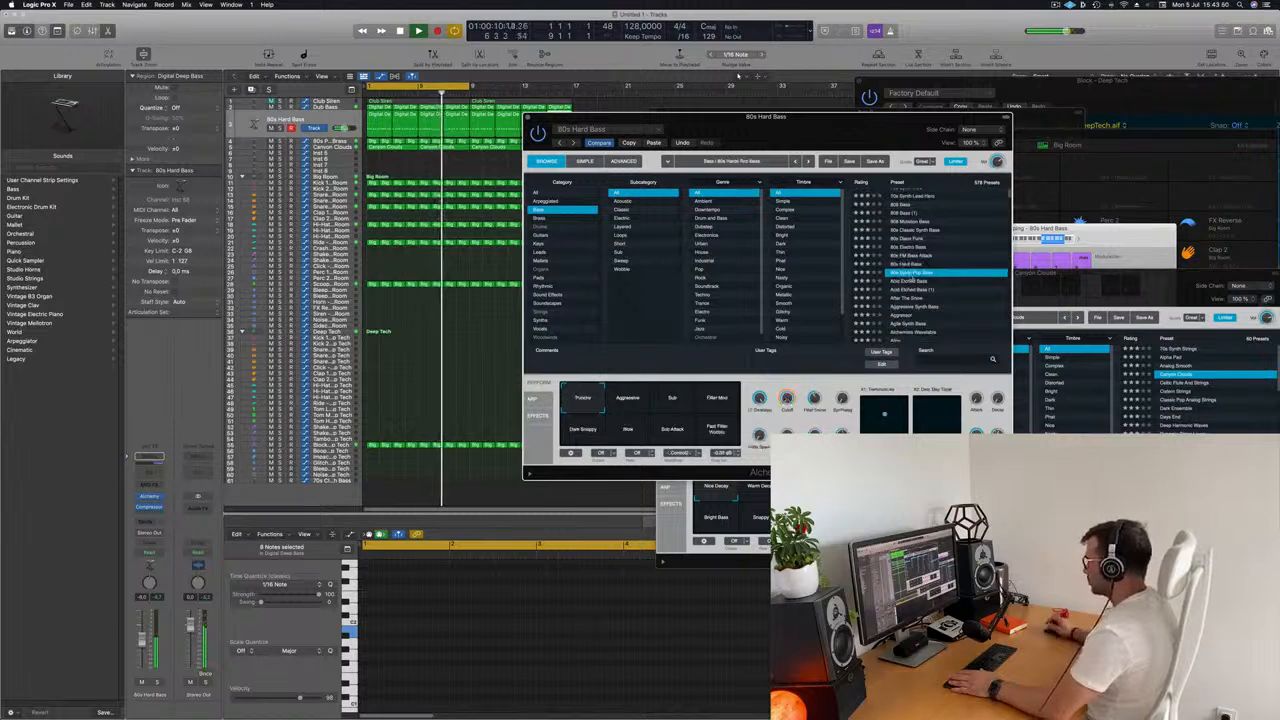
{"action": "scroll", "coordinate": [908, 276], "scroll_direction": "down", "scroll_amount": 1}
{"action": "left_click", "coordinate": [903, 273]}
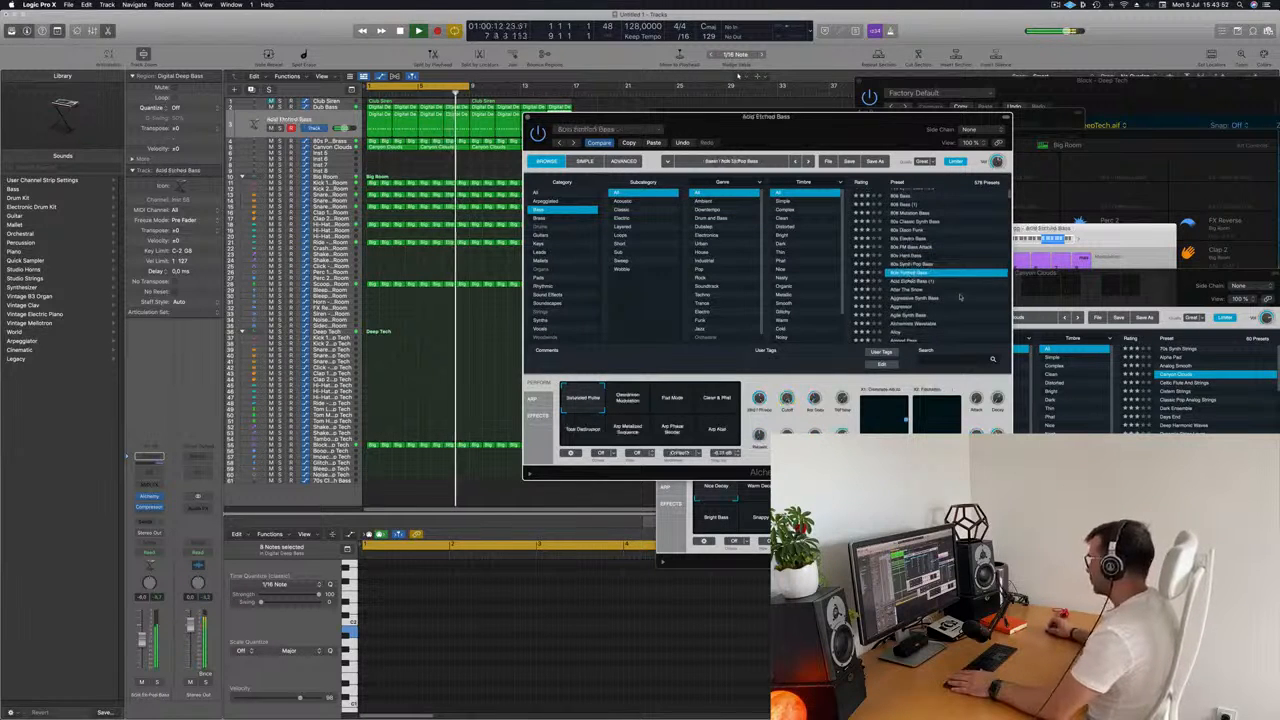
{"action": "scroll", "coordinate": [930, 276], "scroll_direction": "down", "scroll_amount": 1}
{"action": "left_click", "coordinate": [908, 280]}
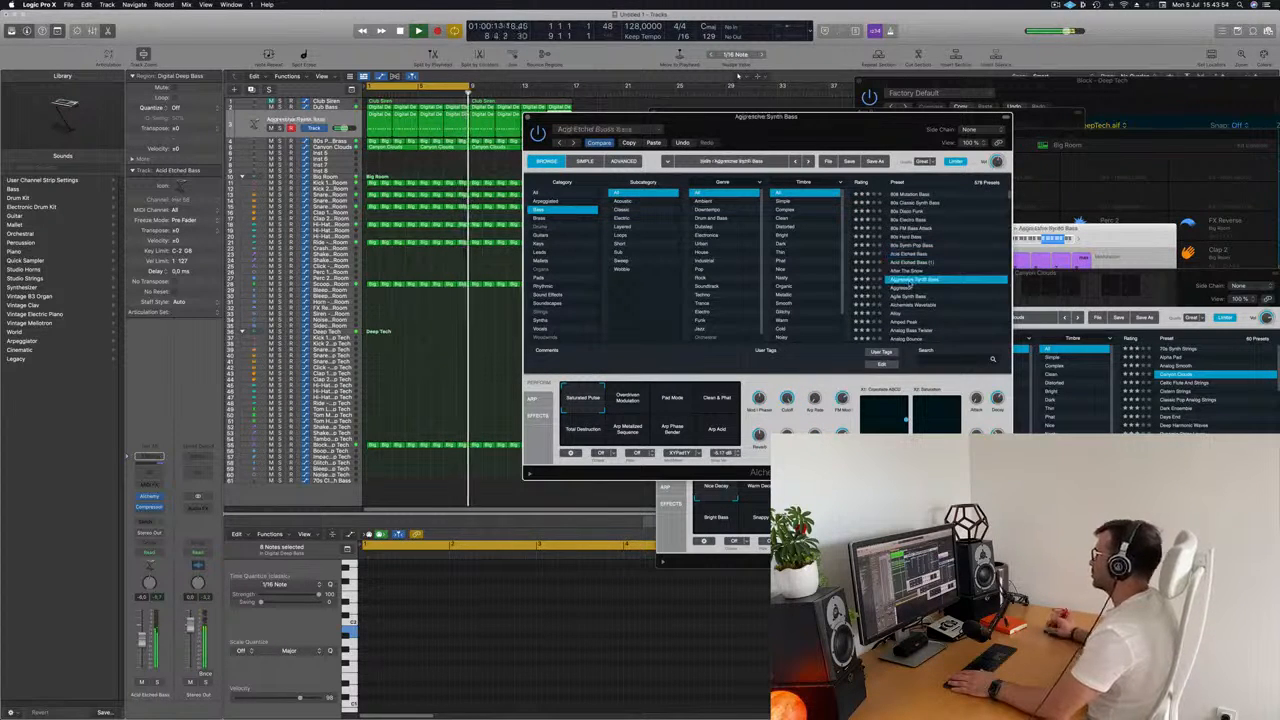
{"action": "scroll", "coordinate": [912, 280], "scroll_direction": "down", "scroll_amount": 2}
{"action": "left_click", "coordinate": [915, 278]}
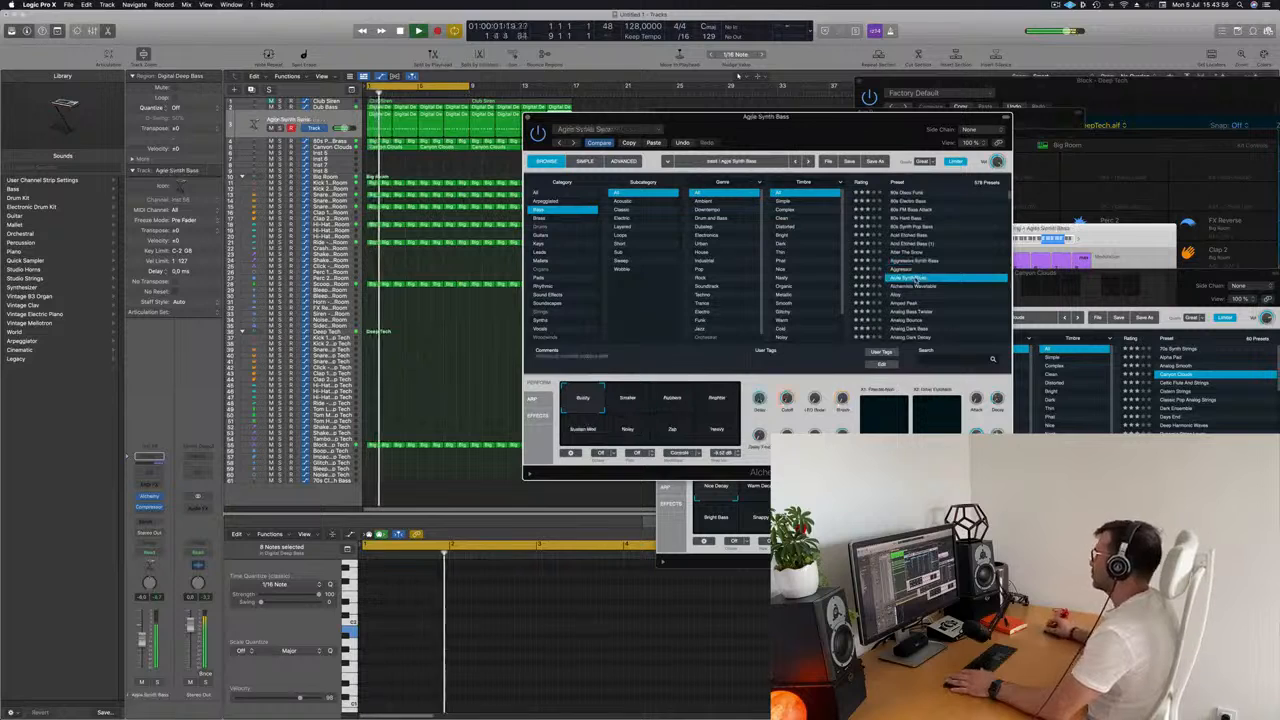
{"action": "scroll", "coordinate": [915, 278], "scroll_direction": "down", "scroll_amount": 3}
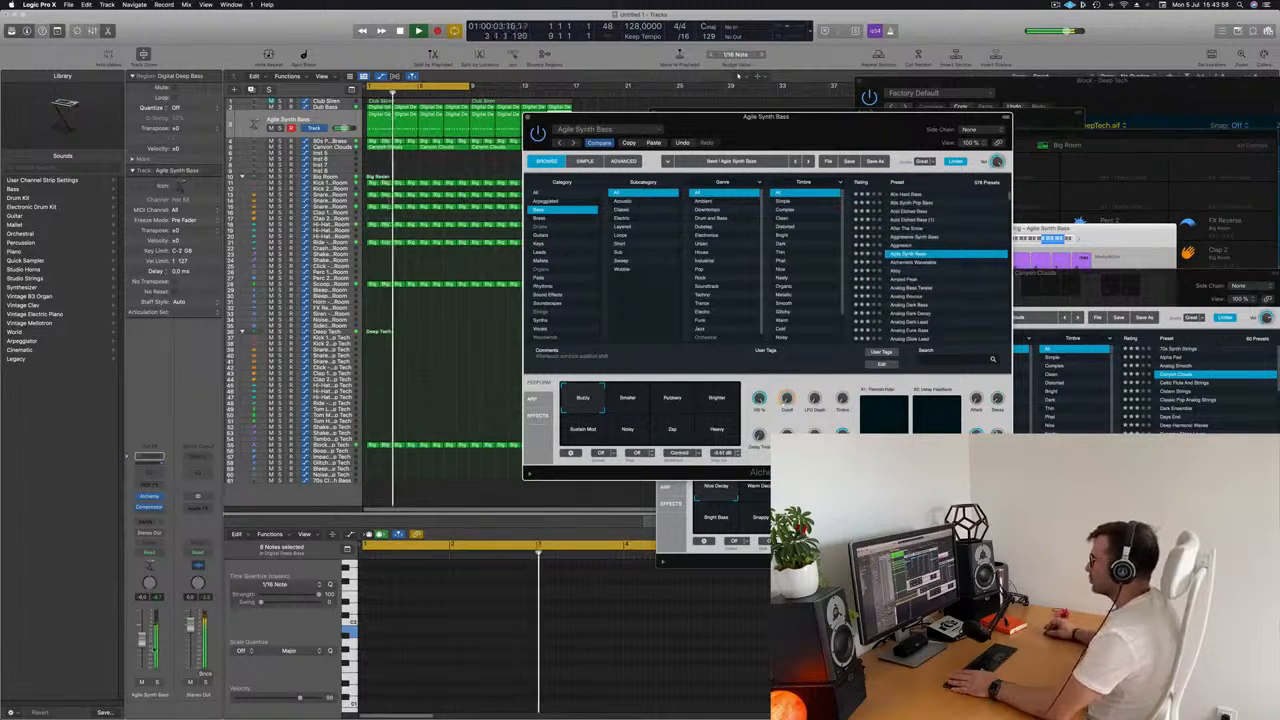
Adjust the Agile Synth Bass track's volume and Cutoff slightly, audition the Smaller, Rubbery and Brighter snapshots, and return to Buzzy.
{"action": "left_click_drag", "start_coordinate": [142, 640], "coordinate": [142, 647]}
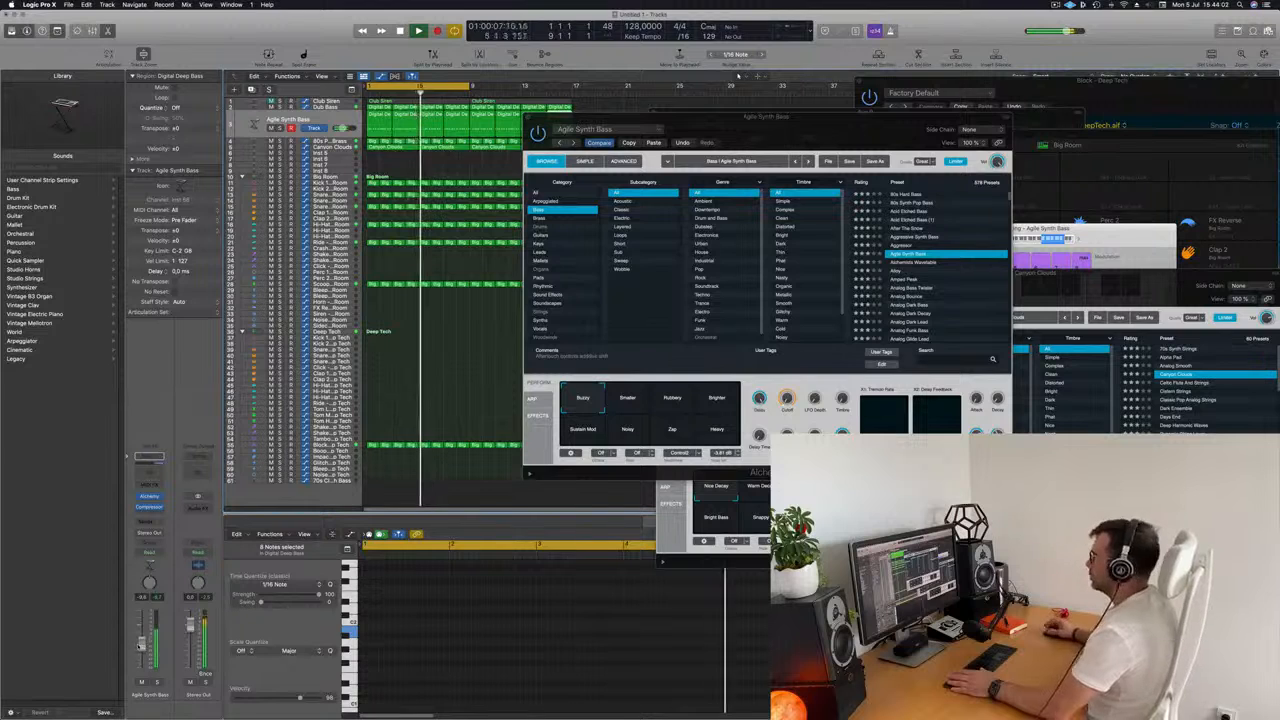
{"action": "left_click", "coordinate": [786, 398]}
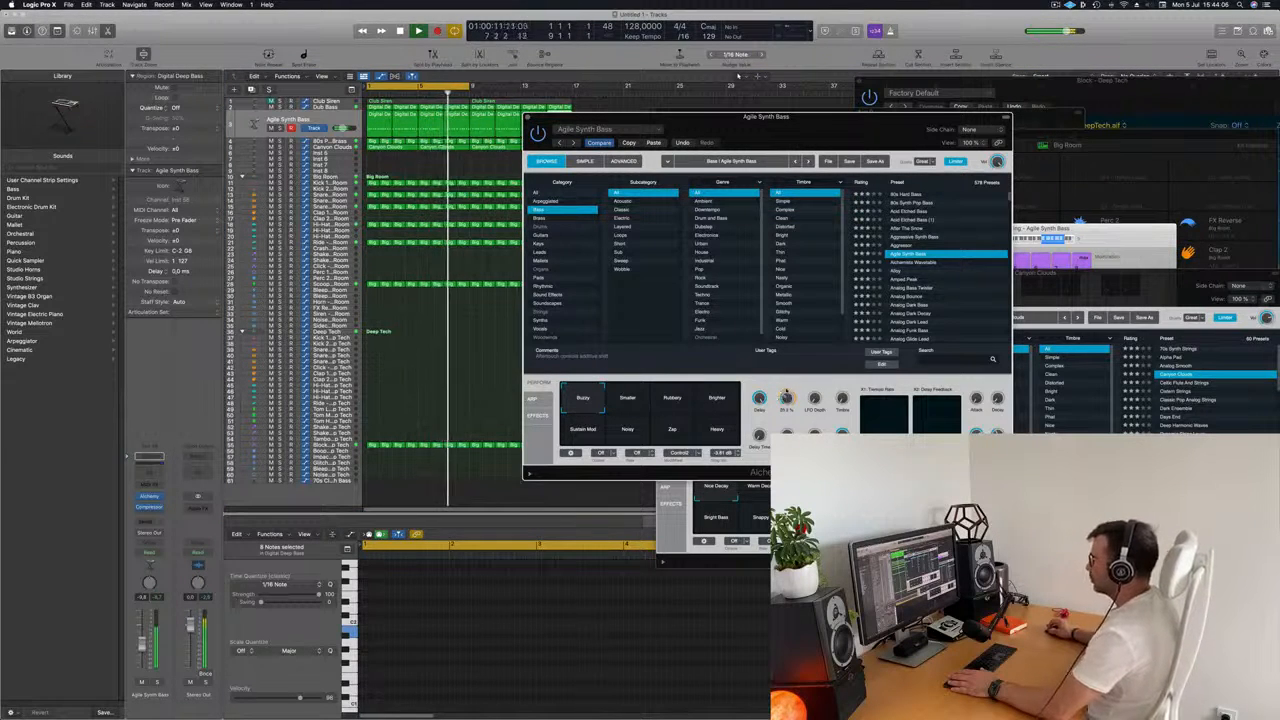
{"action": "left_click", "coordinate": [640, 402]}
{"action": "left_click", "coordinate": [673, 400]}
{"action": "left_click", "coordinate": [717, 400]}
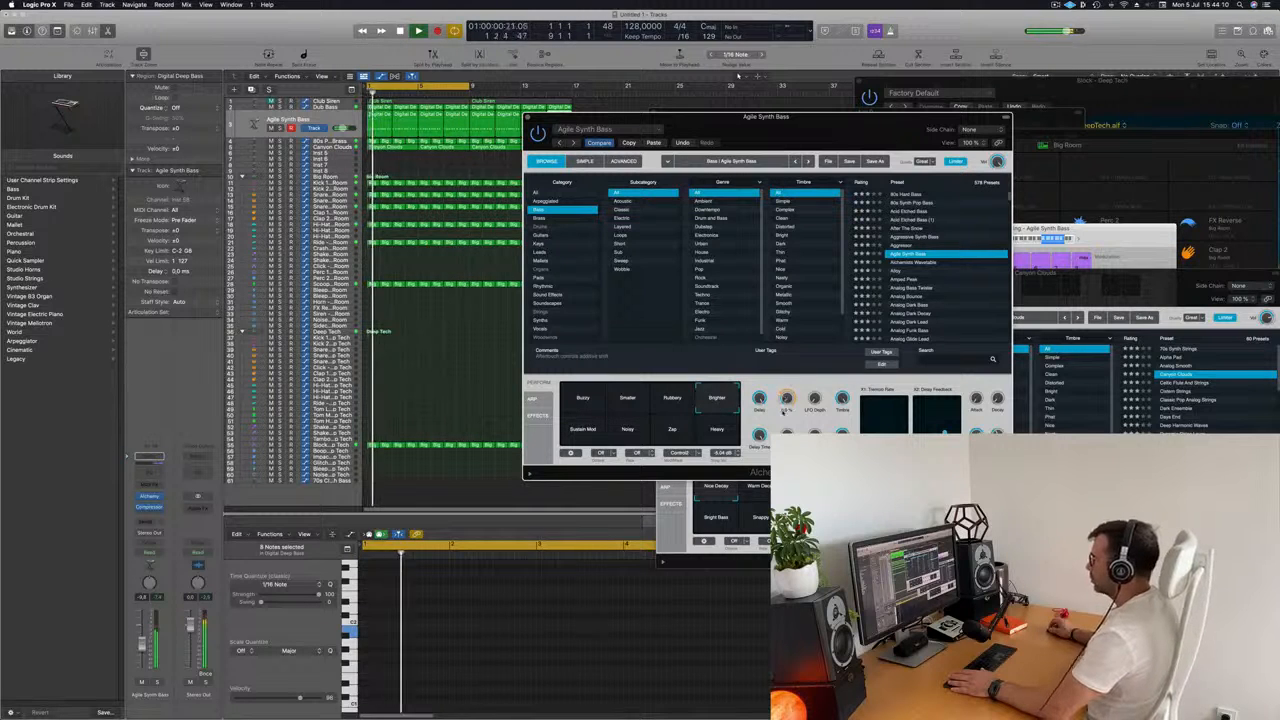
{"action": "left_click", "coordinate": [582, 401]}
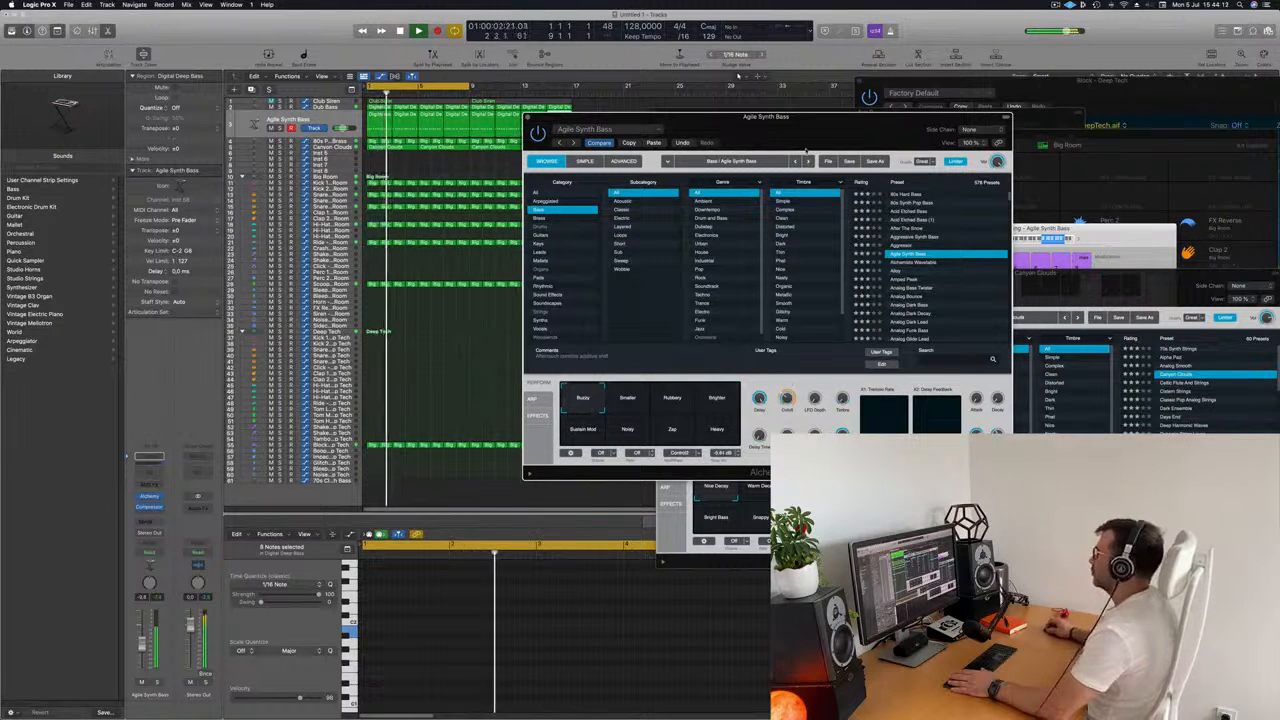
Move the Agile Synth Bass window off the arrangement, then select and mute the Block - Deep Tech track.
{"action": "left_click_drag", "start_coordinate": [604, 117], "coordinate": [671, 124]}
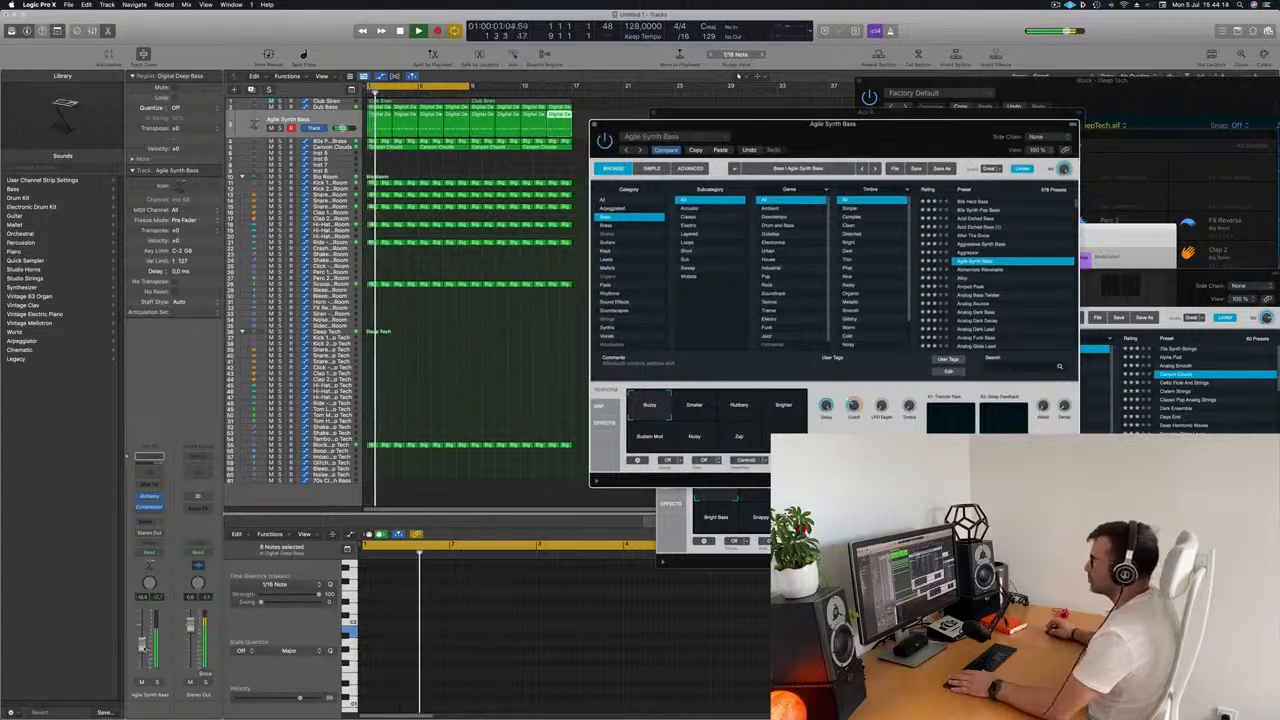
{"action": "scroll", "coordinate": [482, 341], "scroll_direction": "down", "scroll_amount": 1}
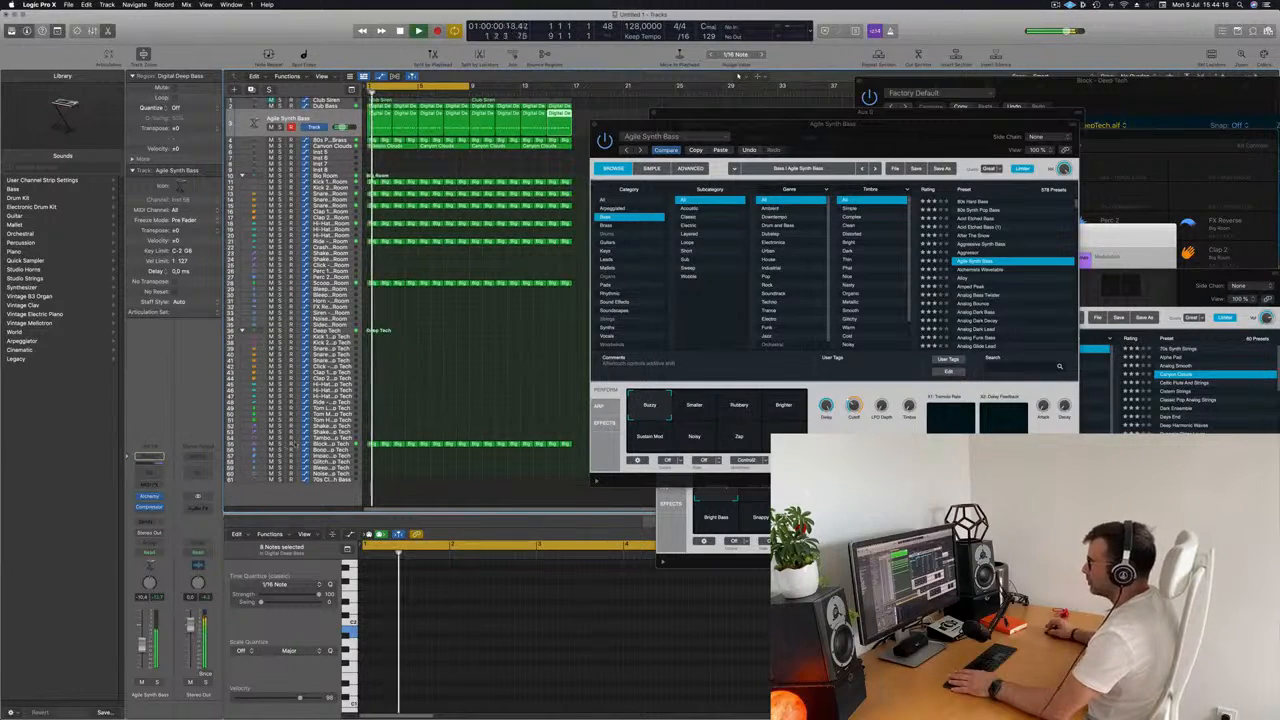
{"action": "left_click", "coordinate": [322, 443]}
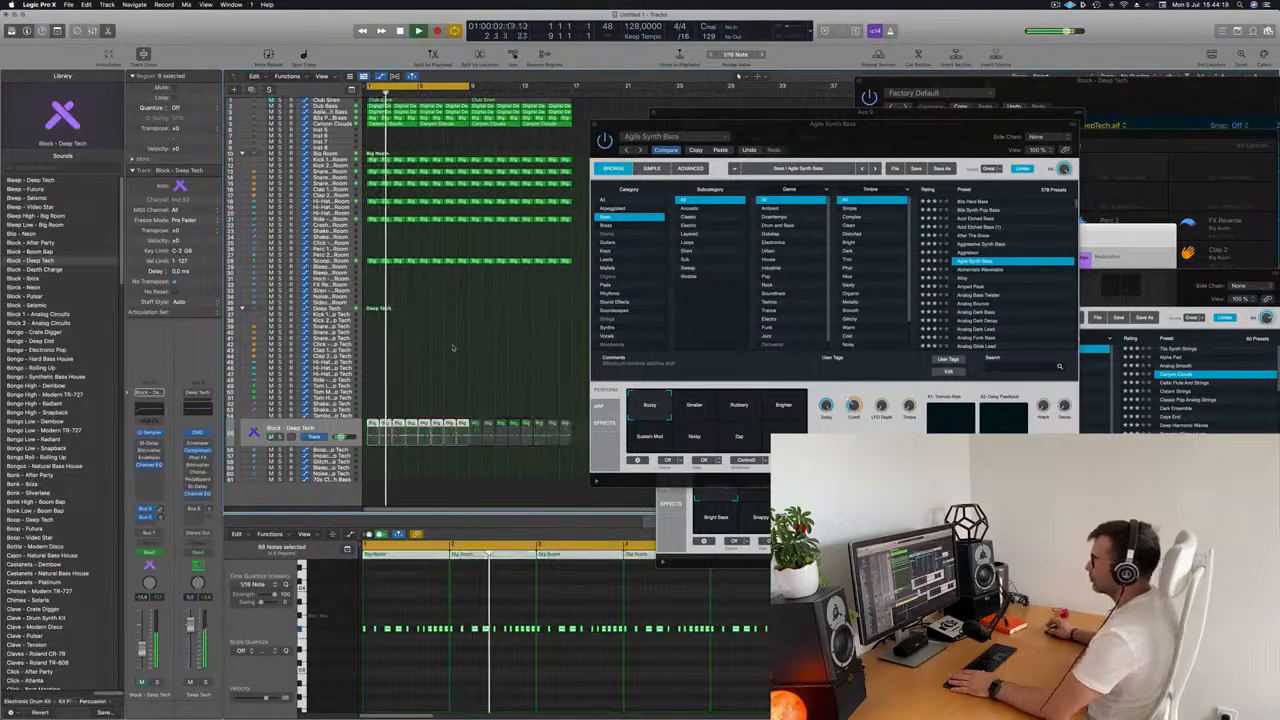
Deselect the Block regions and move the Agile Synth Bass, SilverVerb and 80s Pop Synth Brass windows aside to uncover the arrangement.
{"action": "scroll", "coordinate": [475, 325], "scroll_direction": "up", "scroll_amount": 5}
{"action": "left_click_drag", "start_coordinate": [645, 124], "coordinate": [936, 264]}
{"action": "left_click", "coordinate": [503, 289]}
{"action": "scroll", "coordinate": [503, 289], "scroll_direction": "down", "scroll_amount": 2}
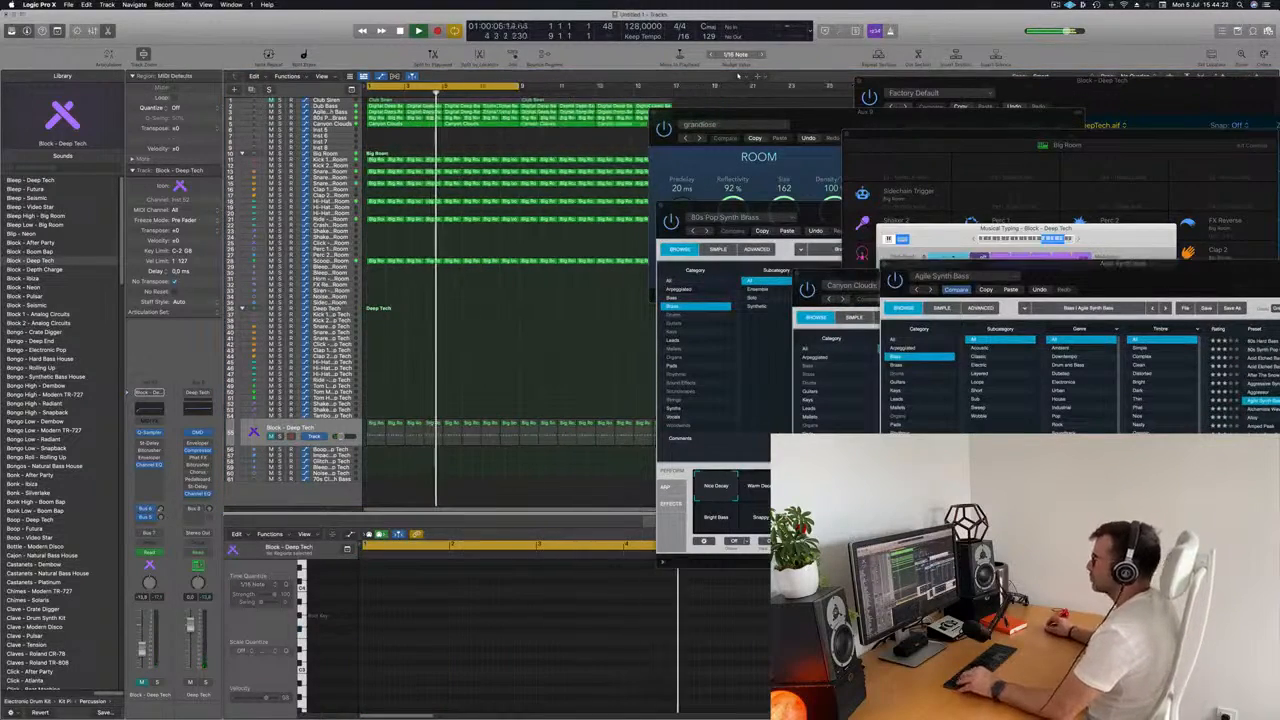
{"action": "left_click_drag", "start_coordinate": [699, 117], "coordinate": [938, 147]}
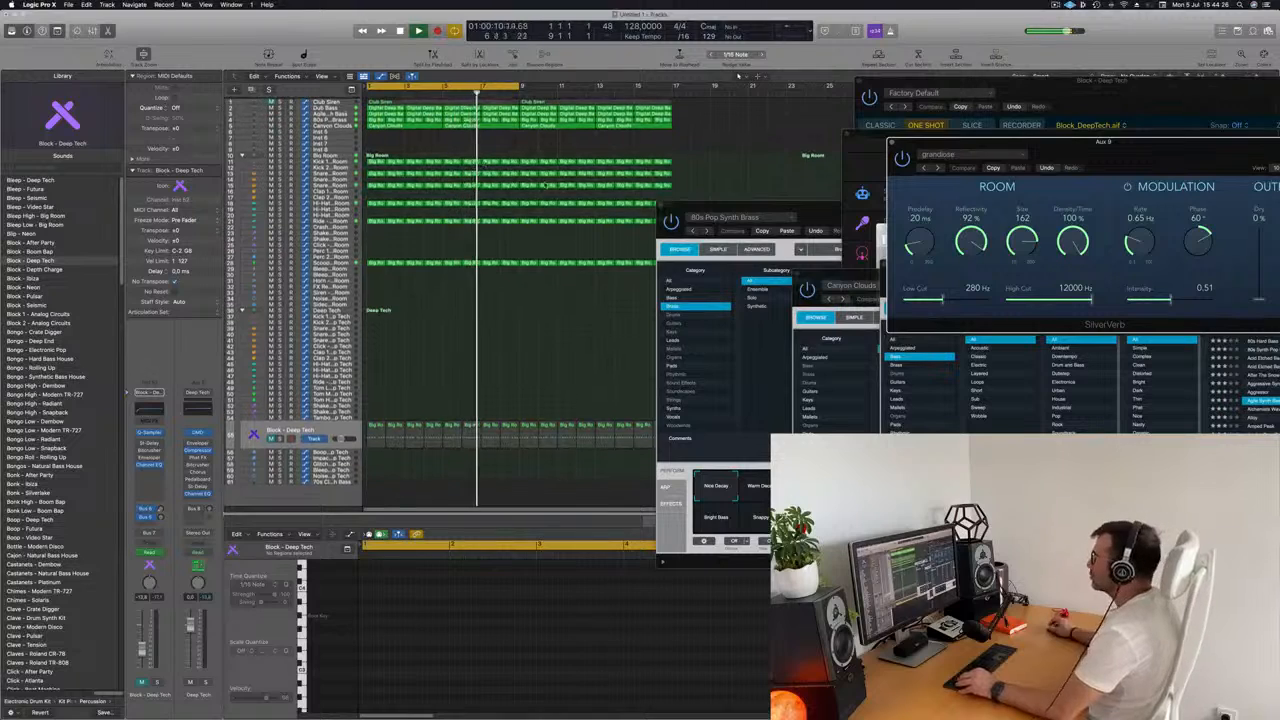
{"action": "left_click_drag", "start_coordinate": [760, 217], "coordinate": [1248, 176]}
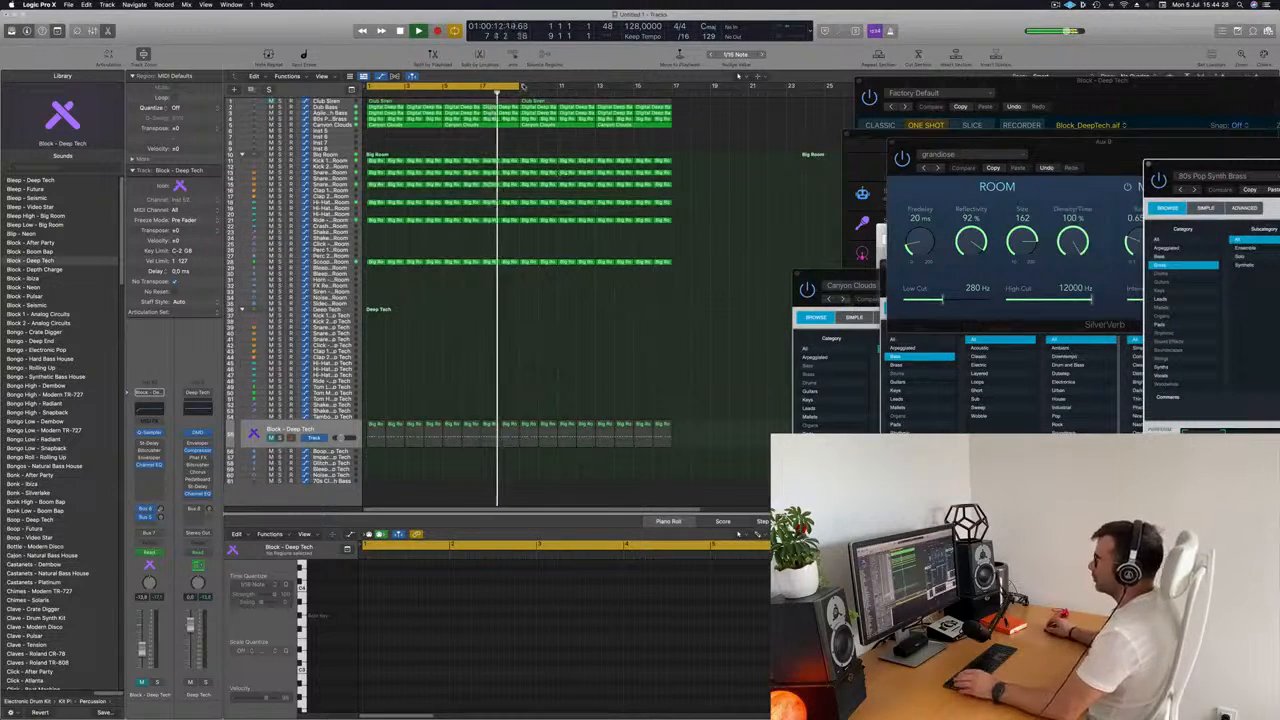
Extend the cycle range to bar 17 and play the whole arrangement from the start.
{"action": "left_click_drag", "start_coordinate": [520, 88], "coordinate": [672, 96]}
{"action": "key", "text": "Return"}
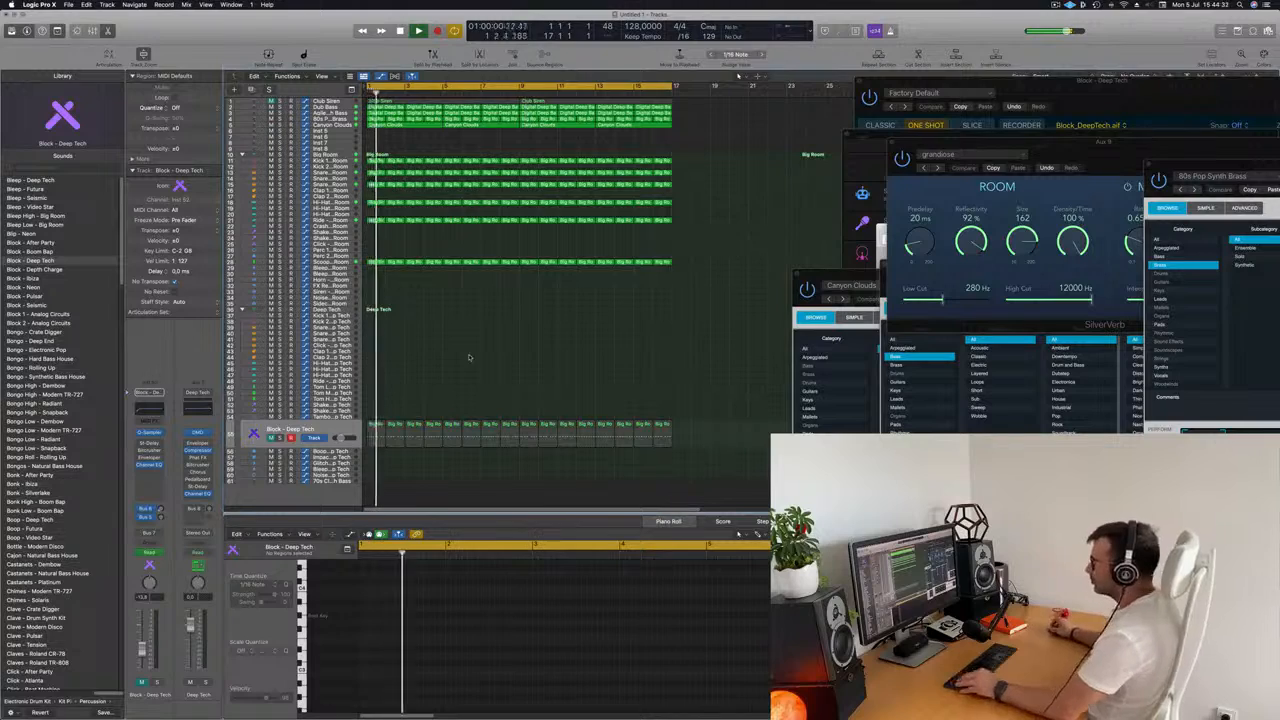
{"action": "scroll", "coordinate": [479, 351], "scroll_direction": "up", "scroll_amount": 3}
{"action": "scroll", "coordinate": [505, 359], "scroll_direction": "up", "scroll_amount": 5}
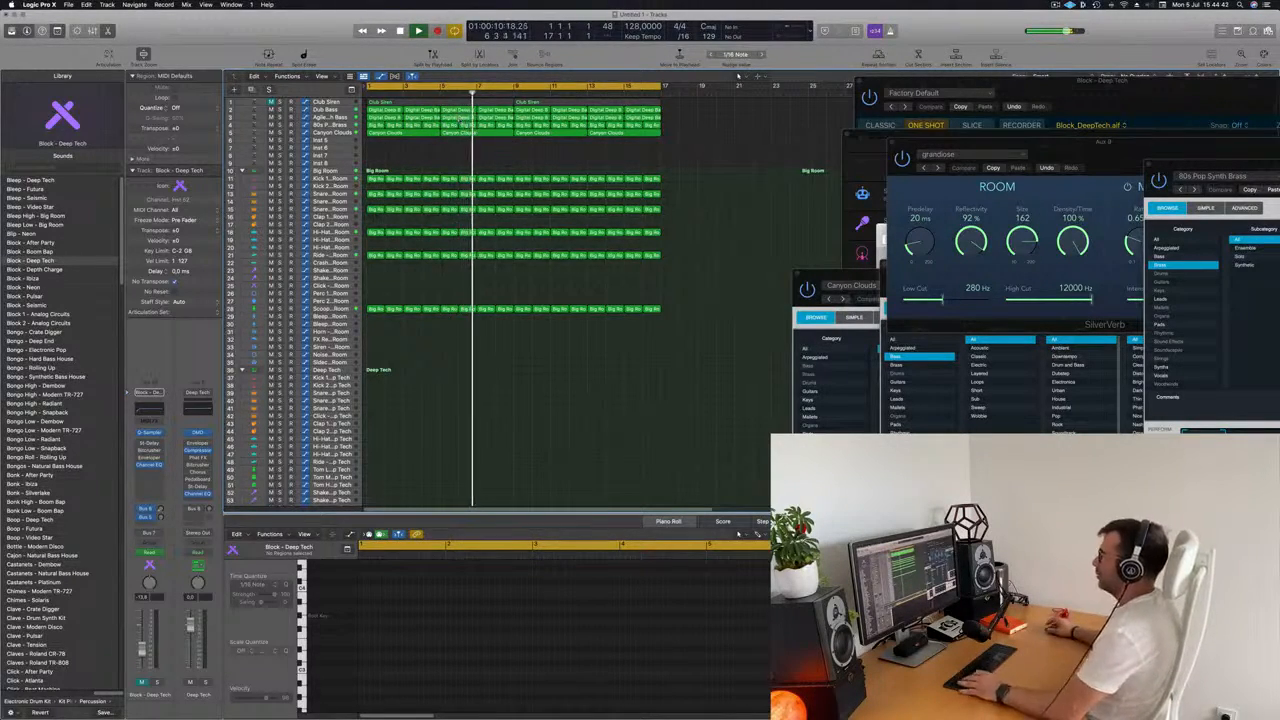
Name all regions in the arrangement after their tracks and clear the selection.
{"action": "key", "text": "super+a"}
{"action": "right_click", "coordinate": [541, 106]}
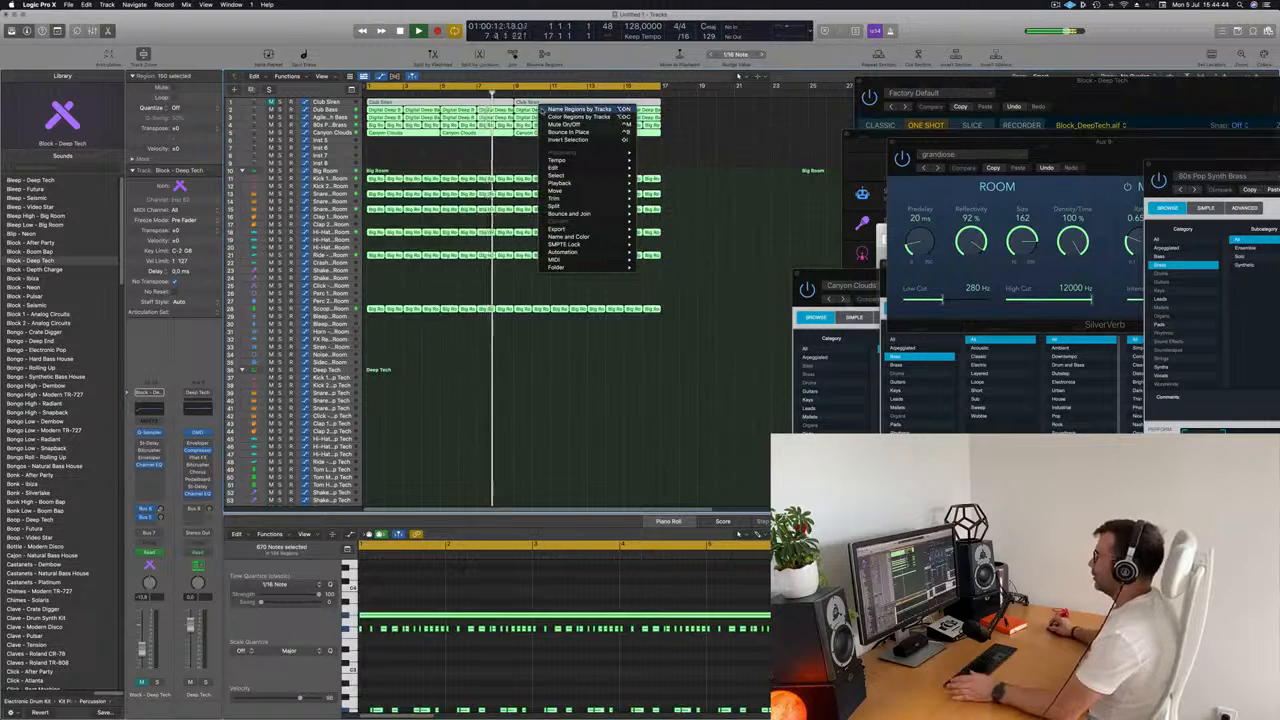
{"action": "left_click", "coordinate": [476, 151]}
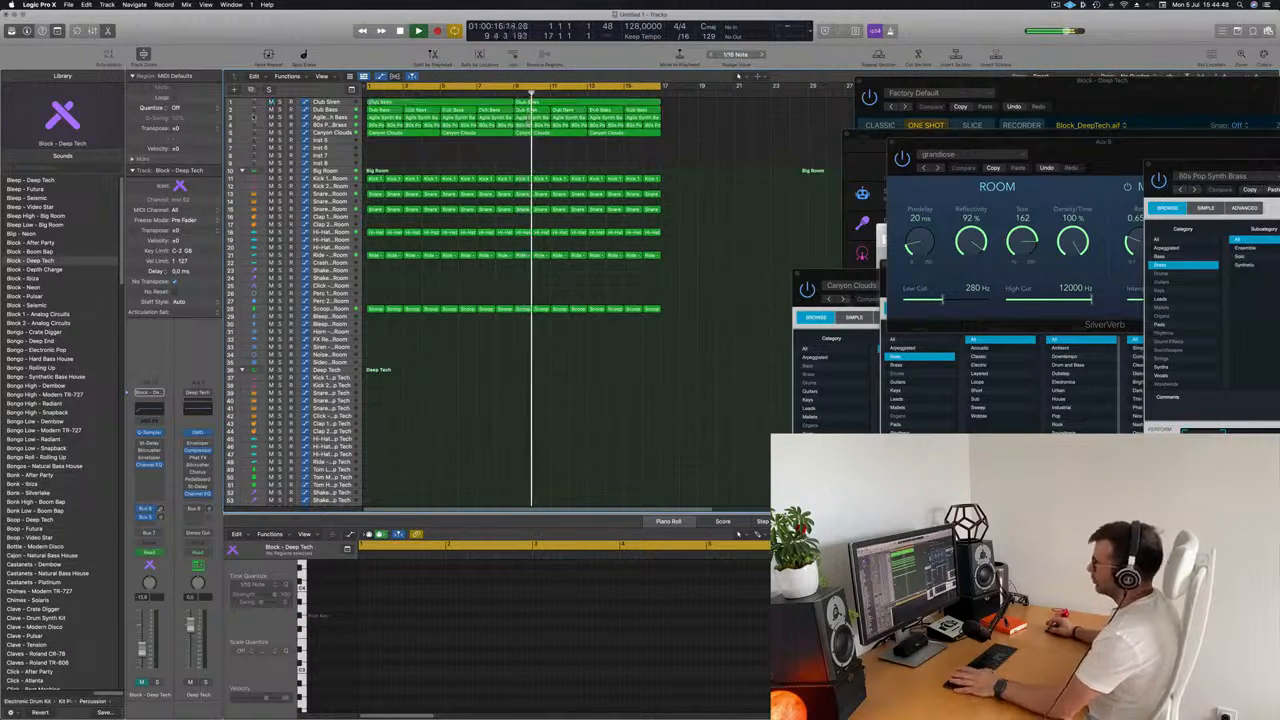
Replay the arrangement from the start, check the Club Siren track and mute the Dub Bass track.
{"action": "key", "text": "Return"}
{"action": "left_click", "coordinate": [326, 102]}
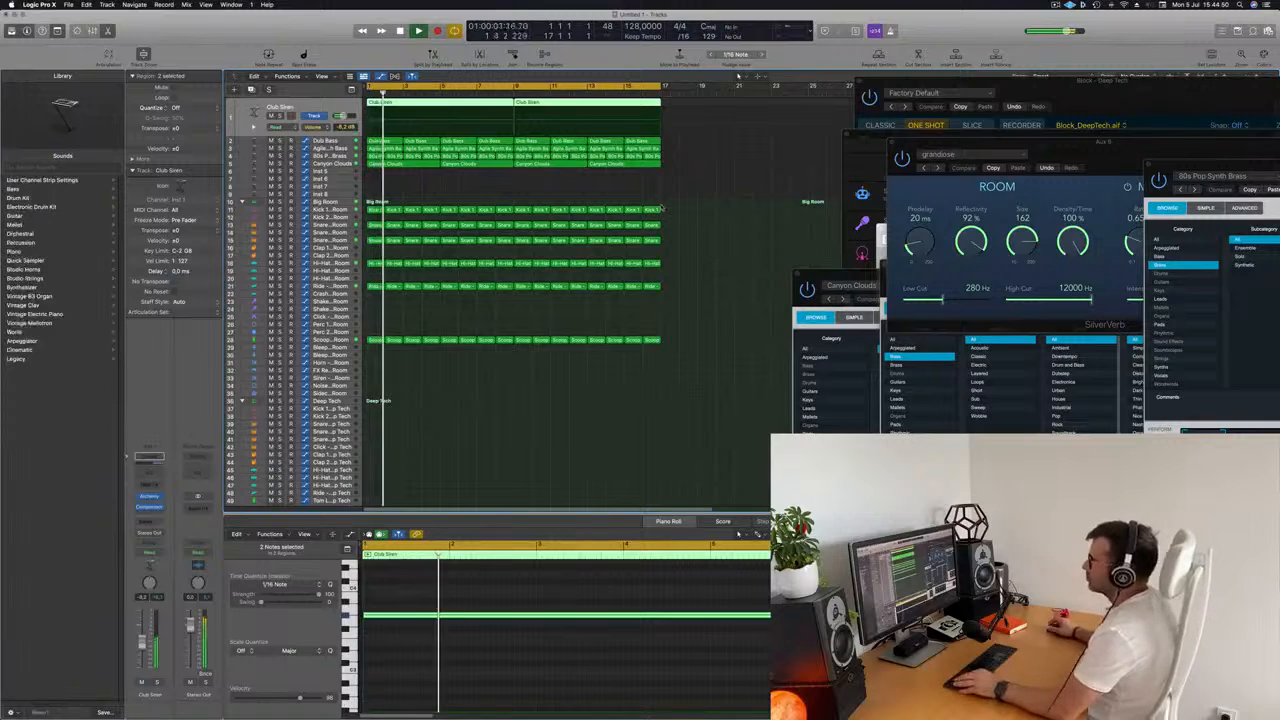
{"action": "scroll", "coordinate": [577, 195], "scroll_direction": "left", "scroll_amount": 3}
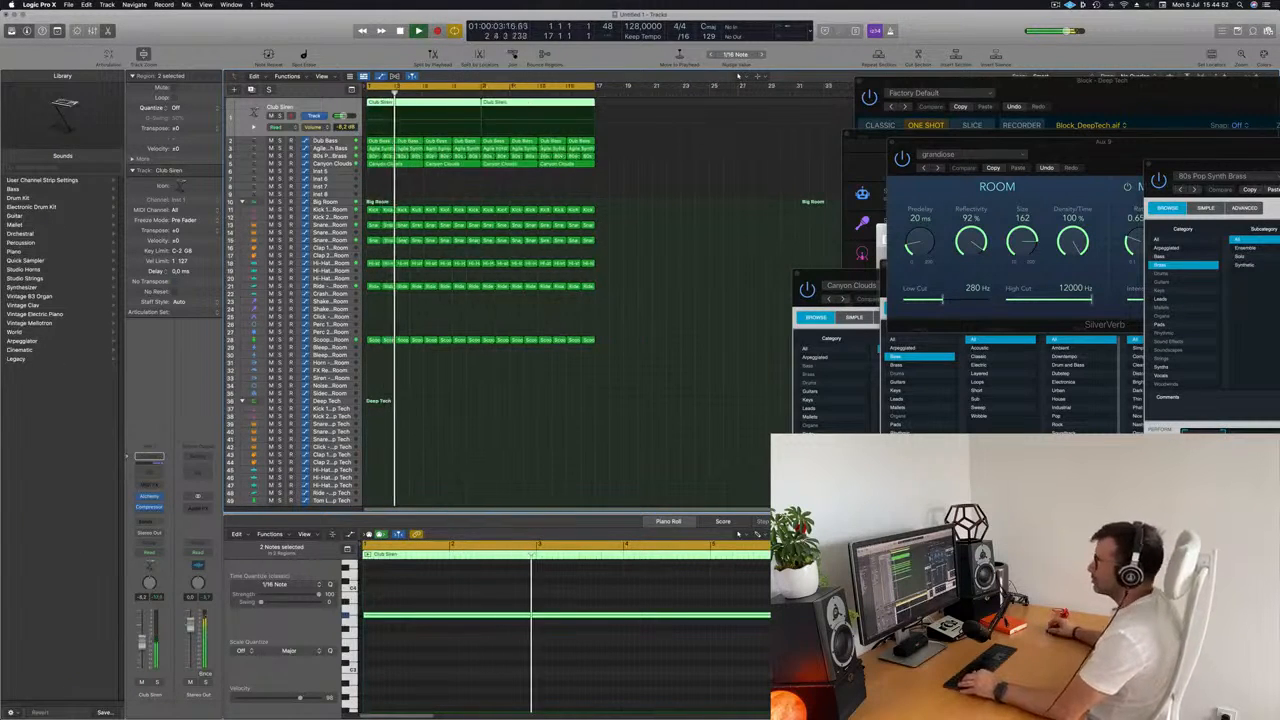
{"action": "scroll", "coordinate": [570, 194], "scroll_direction": "right", "scroll_amount": 2}
{"action": "scroll", "coordinate": [564, 192], "scroll_direction": "left", "scroll_amount": 1}
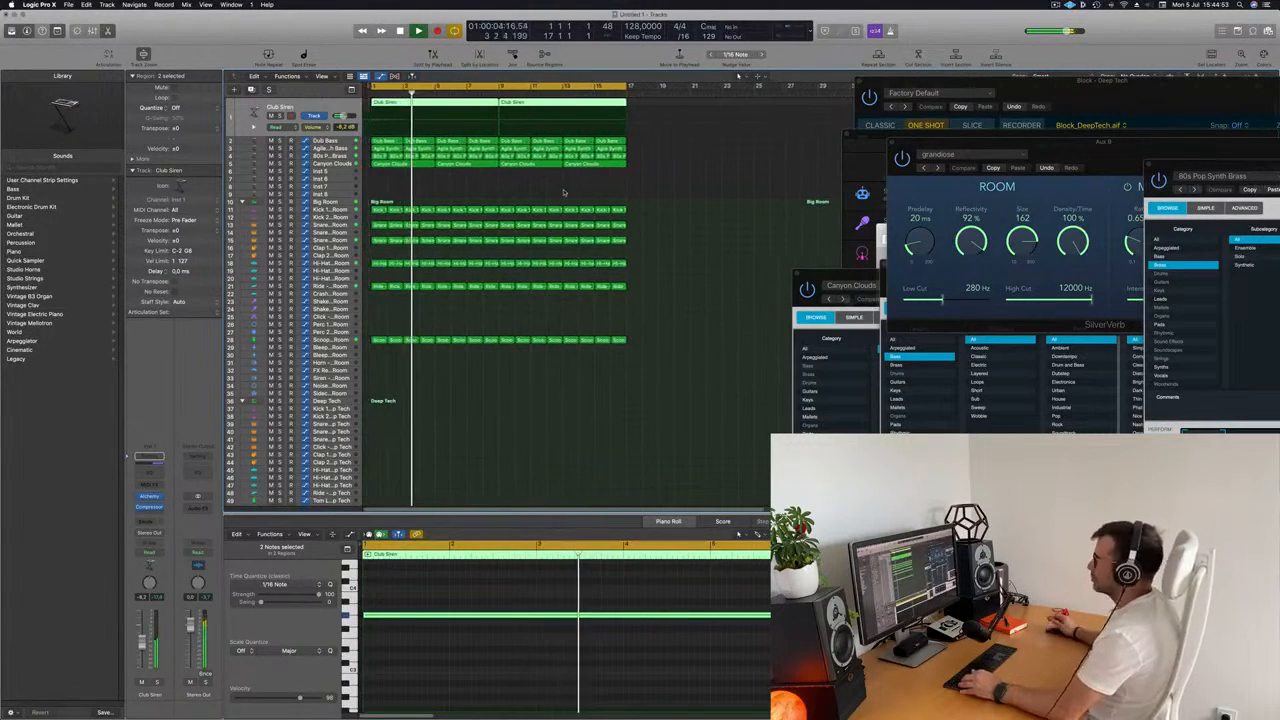
{"action": "left_click", "coordinate": [491, 188]}
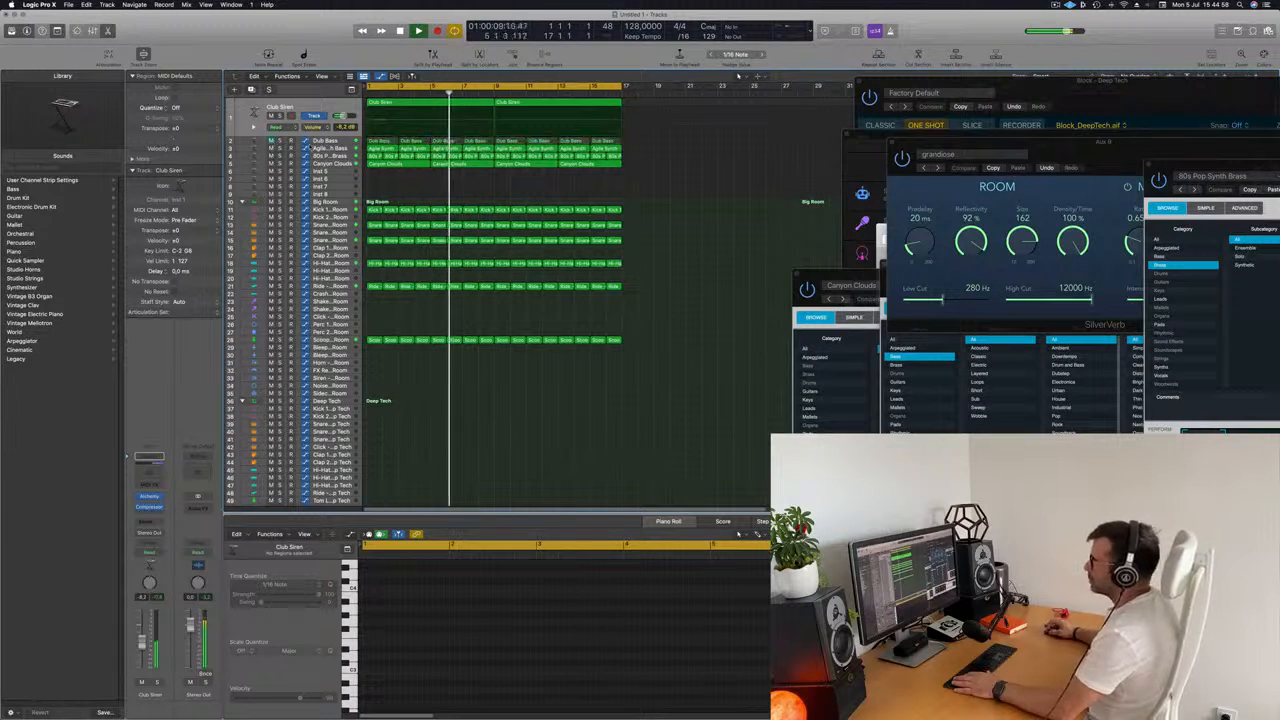
Select the Agile Synth Bass track, toggle its Alchemy window and move the Canyon Clouds window to a free area beside the regions.
{"action": "left_click", "coordinate": [330, 148]}
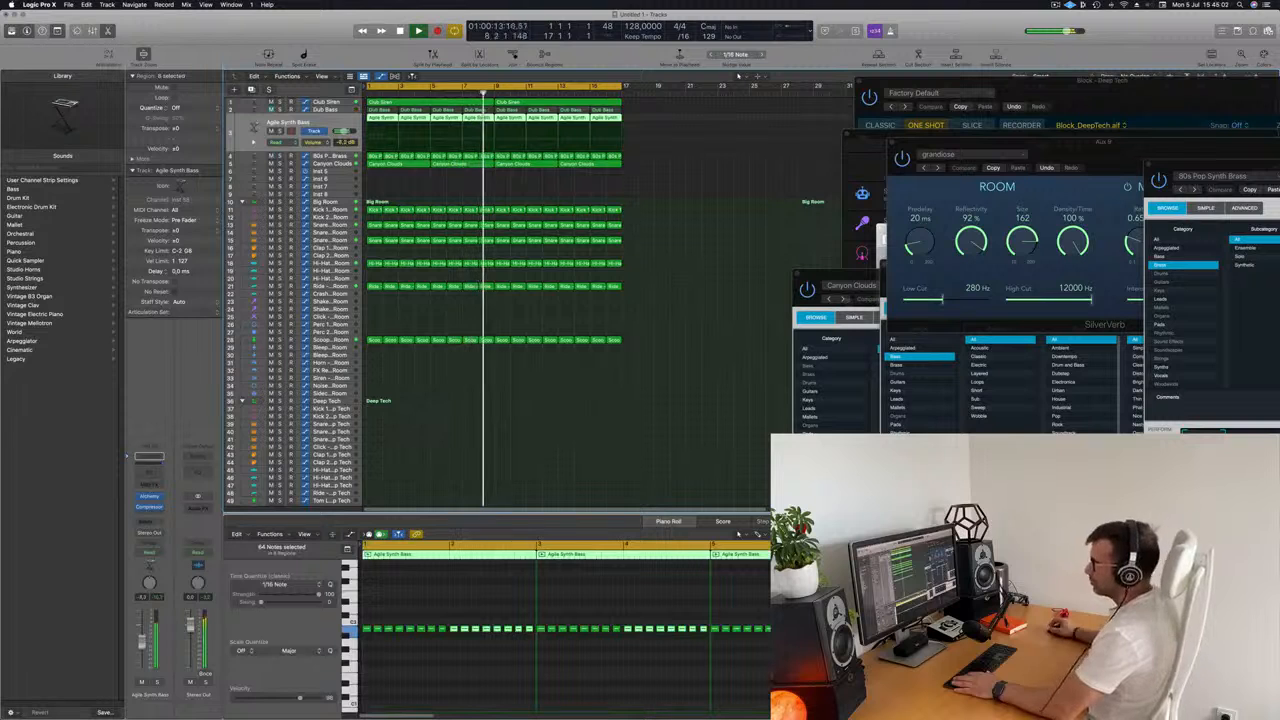
{"action": "left_click", "coordinate": [148, 497]}
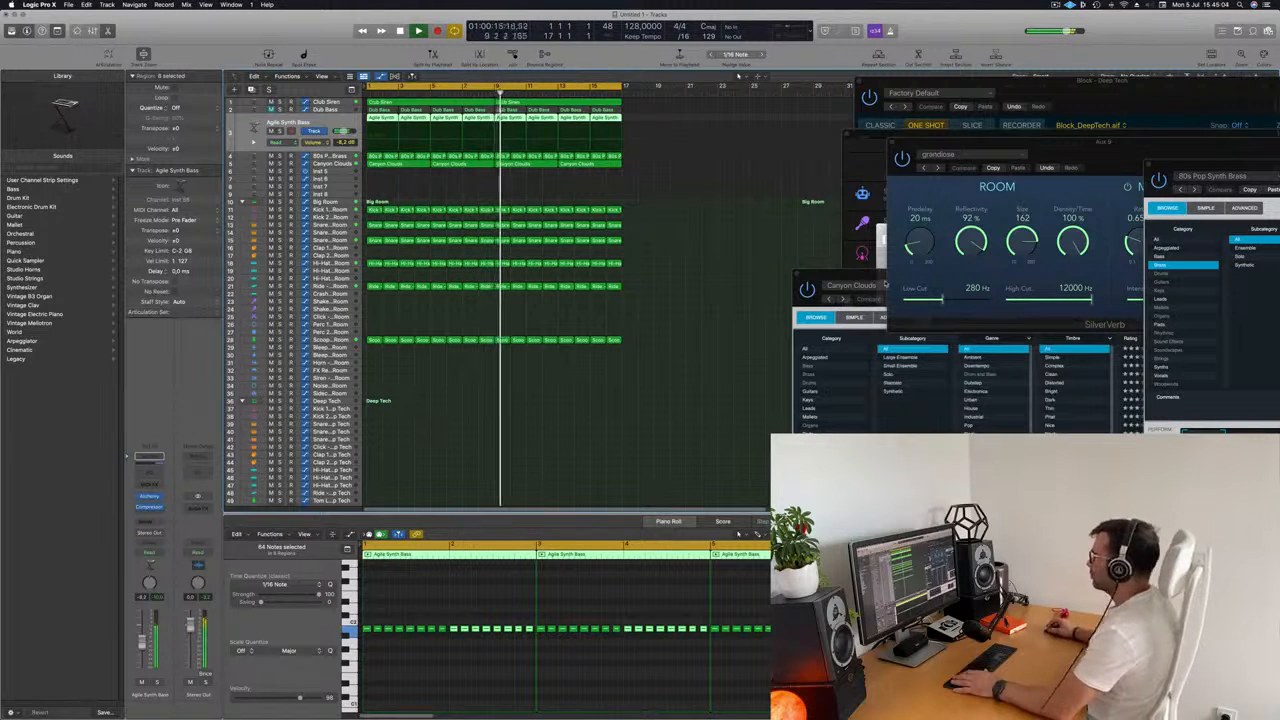
{"action": "left_click_drag", "start_coordinate": [885, 285], "coordinate": [728, 250]}
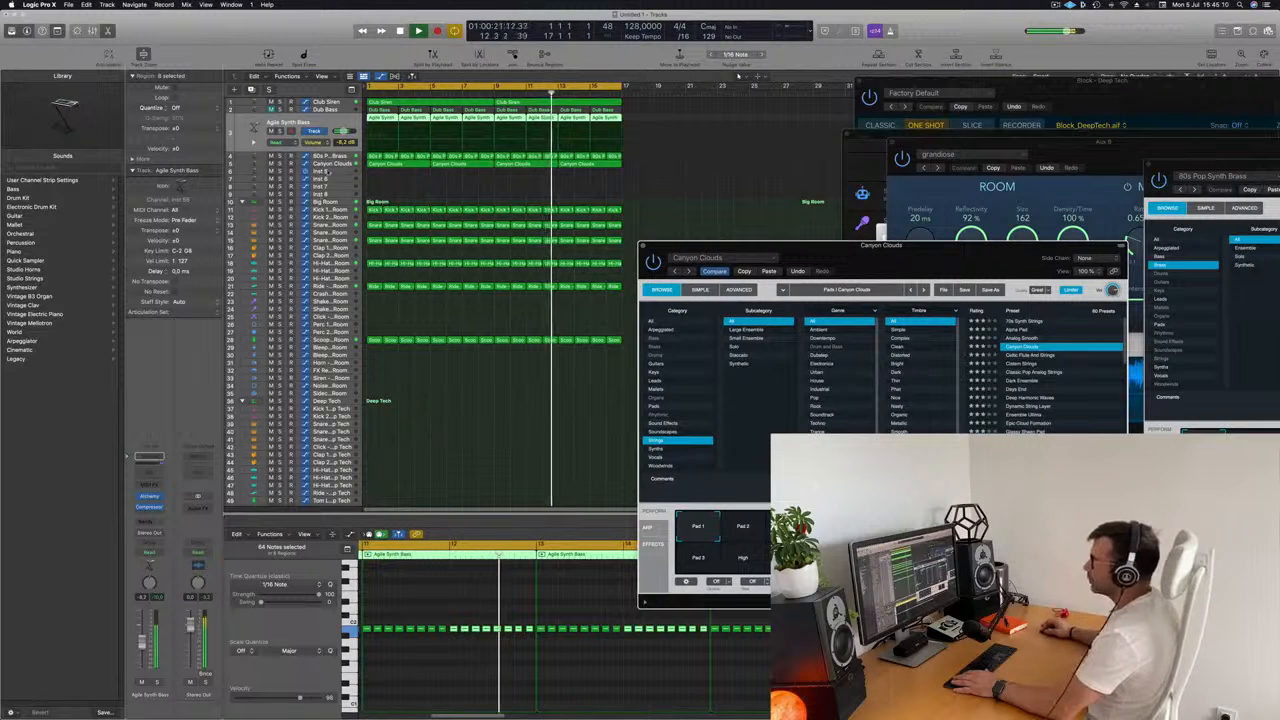
Select the 80s Pop Synth Brass track, bring up its Alchemy instrument, adjust the Cutoff during playback and close the window.
{"action": "left_click", "coordinate": [335, 163]}
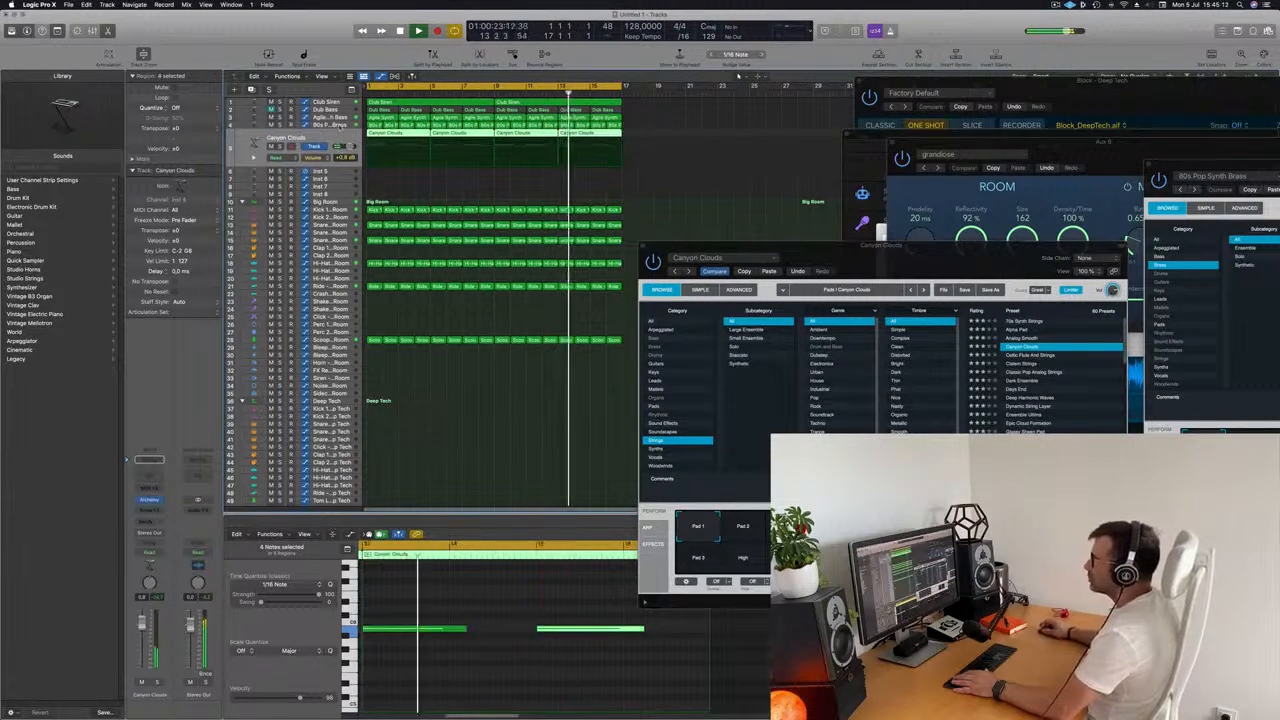
{"action": "key", "text": "Up"}
{"action": "left_click", "coordinate": [151, 497]}
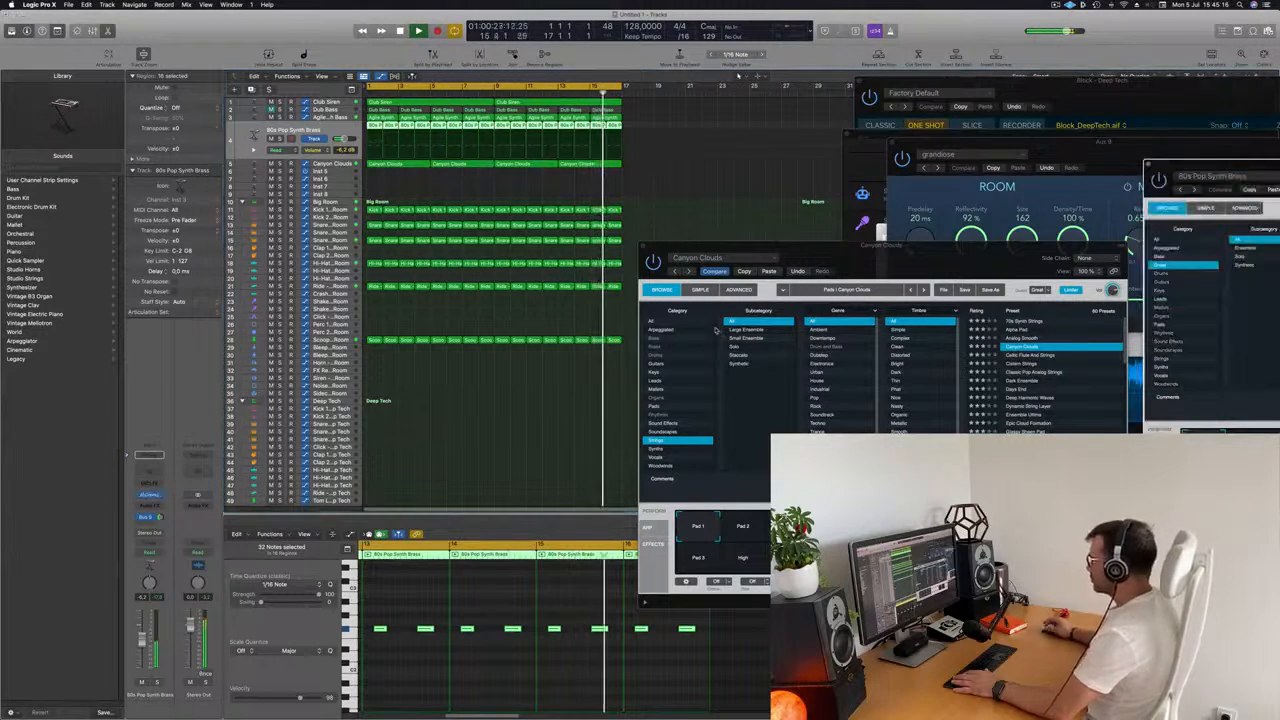
{"action": "left_click", "coordinate": [149, 494]}
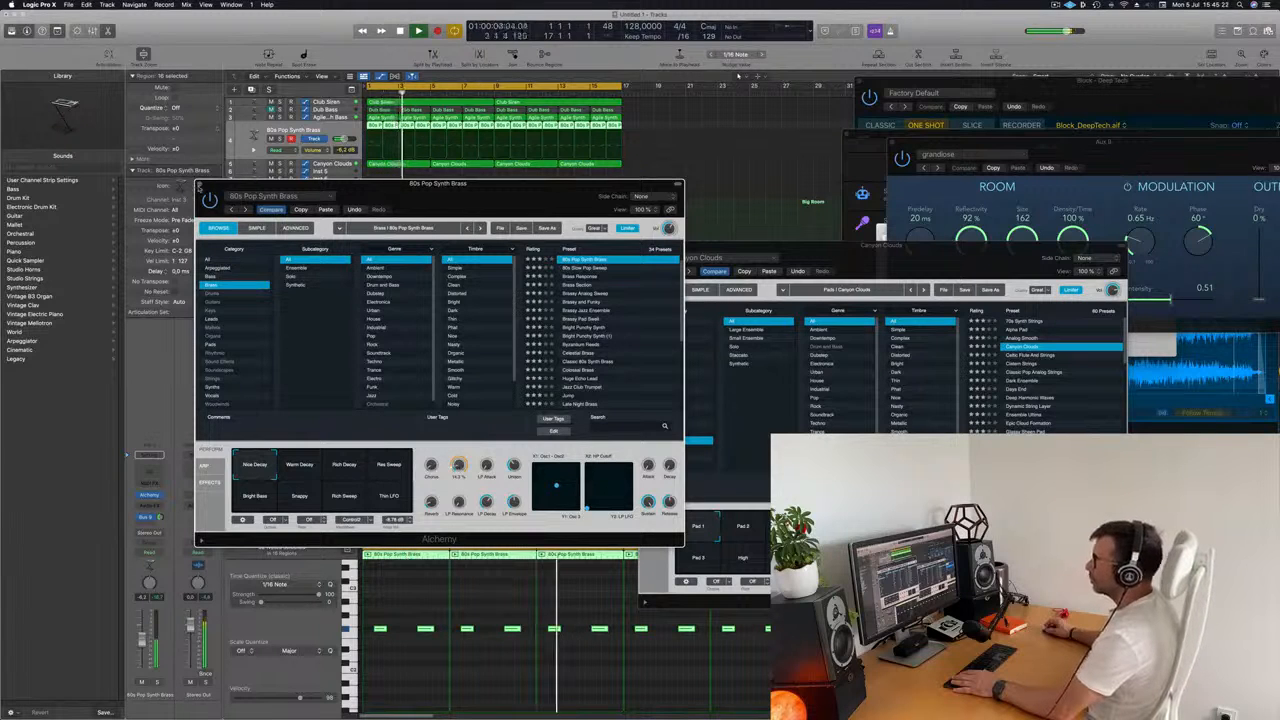
{"action": "key", "text": "super+w"}
Reopen Alchemy for the Agile Synth Bass track, adjust its Cutoff during playback and reposition the window over the arrangement.
{"action": "key", "text": "Up"}
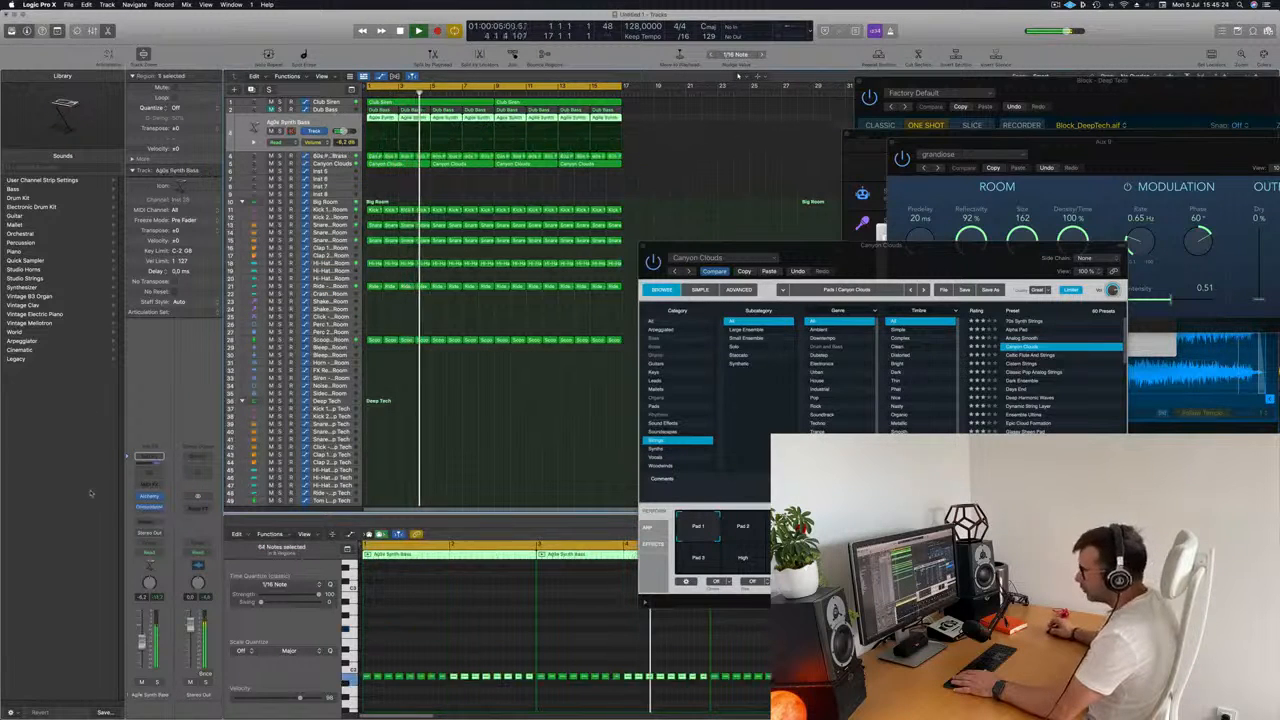
{"action": "left_click", "coordinate": [148, 498]}
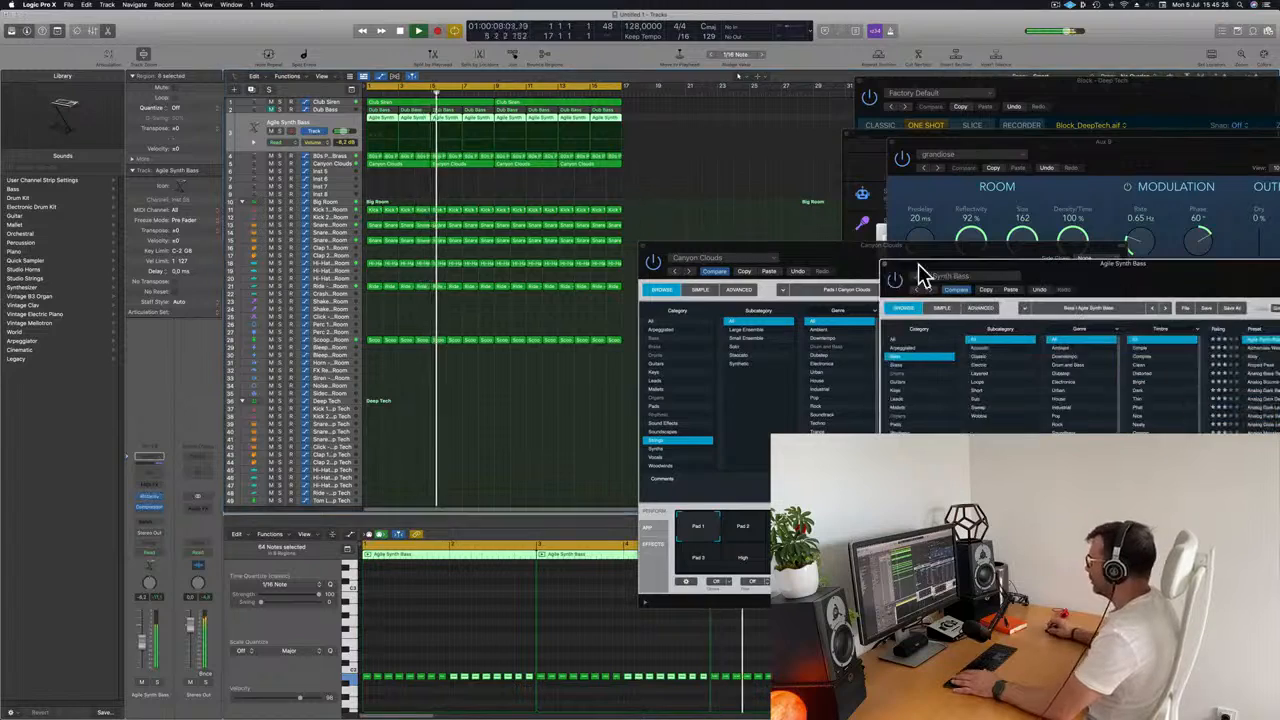
{"action": "left_click_drag", "start_coordinate": [1085, 274], "coordinate": [712, 188]}
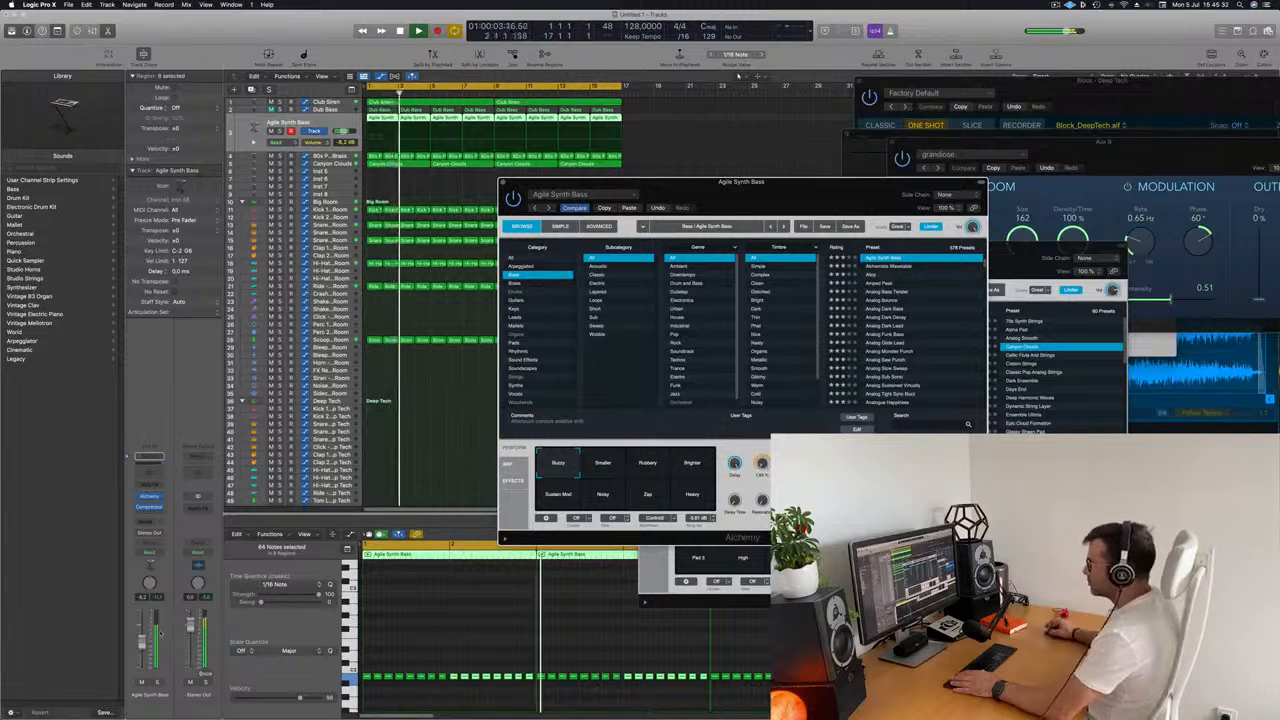
{"action": "left_click", "coordinate": [461, 523]}
{"action": "left_click_drag", "start_coordinate": [757, 201], "coordinate": [809, 179]}
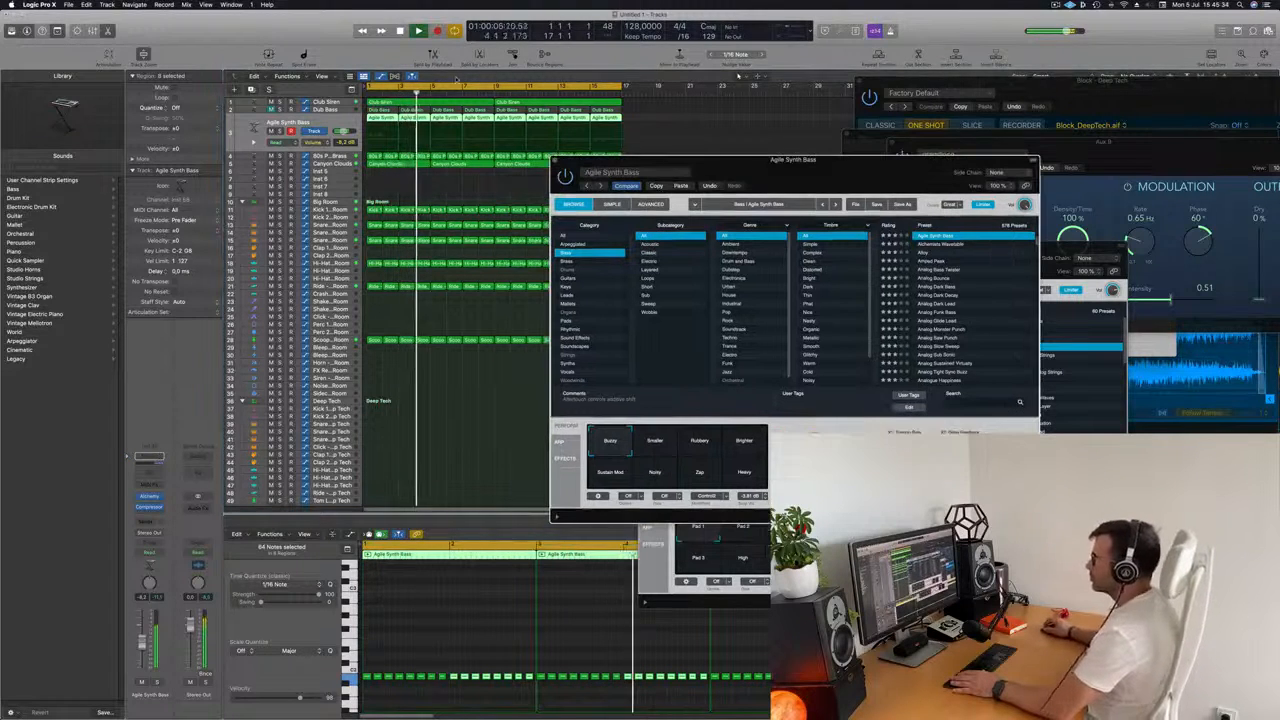
Select the 80s Pop Synth Brass track, bring up its Alchemy window and move it off the arrangement regions.
{"action": "left_click", "coordinate": [328, 156]}
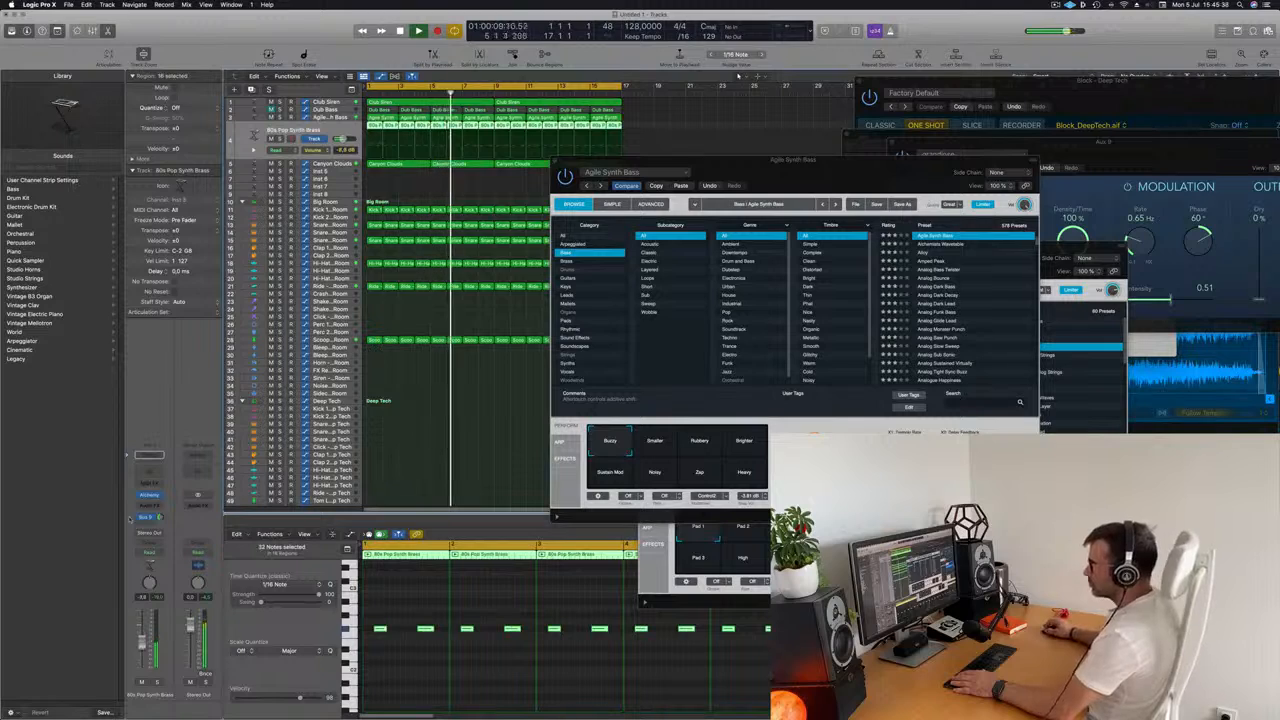
{"action": "left_click", "coordinate": [148, 517]}
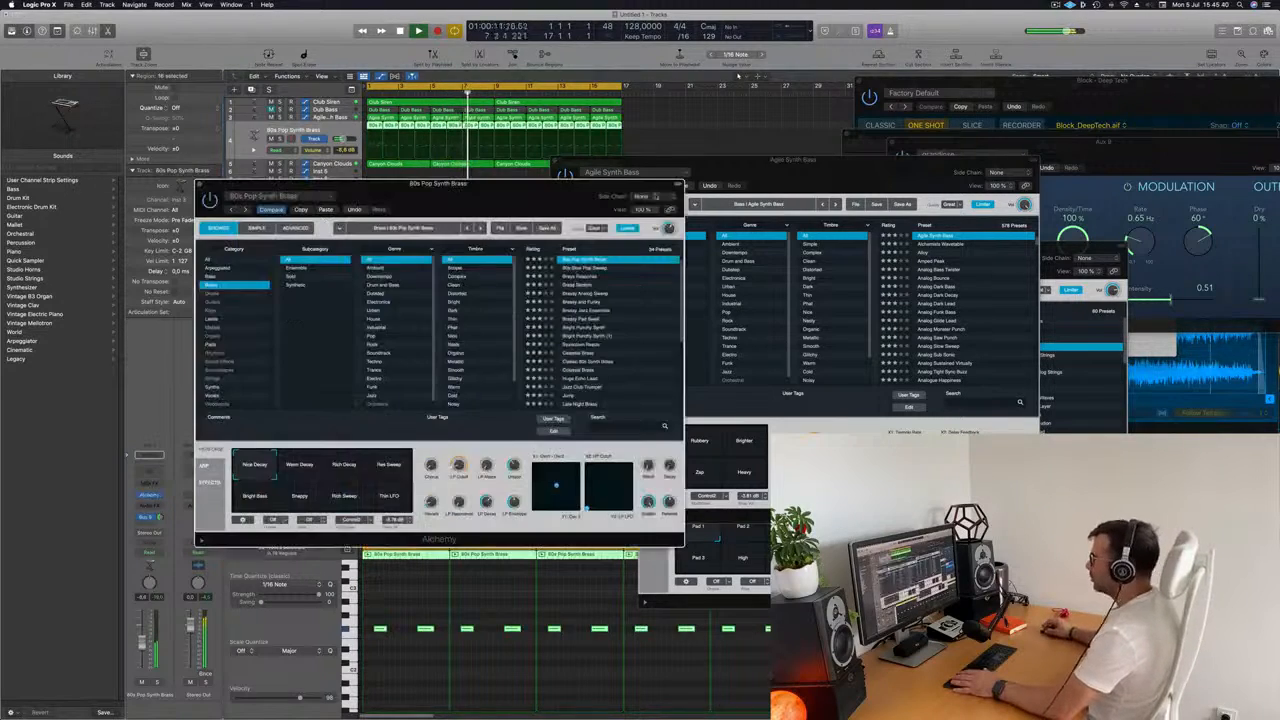
{"action": "left_click_drag", "start_coordinate": [443, 183], "coordinate": [1020, 165]}
Restart playback on the Kick 1 - Big Room track, switch off its Channel EQ low cut and boost the 75 Hz low shelf to +4.9 dB.
{"action": "left_click", "coordinate": [329, 211]}
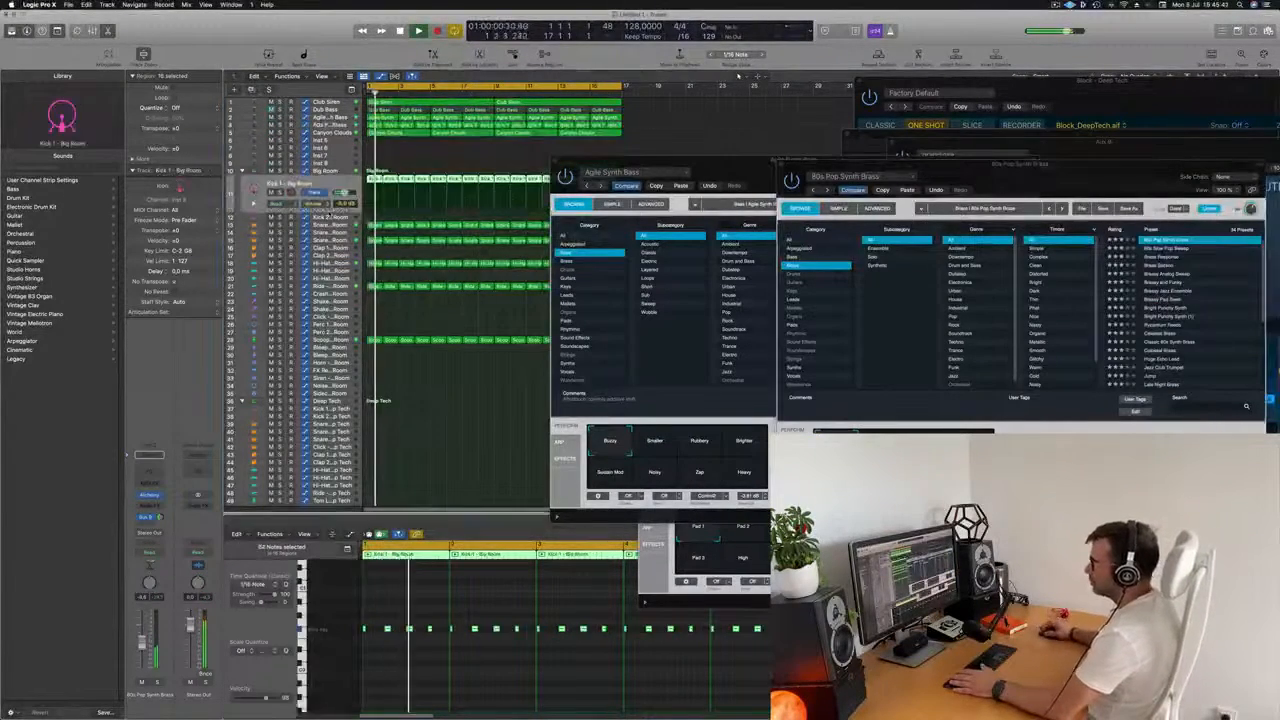
{"action": "key", "text": "space"}
{"action": "key", "text": "space"}
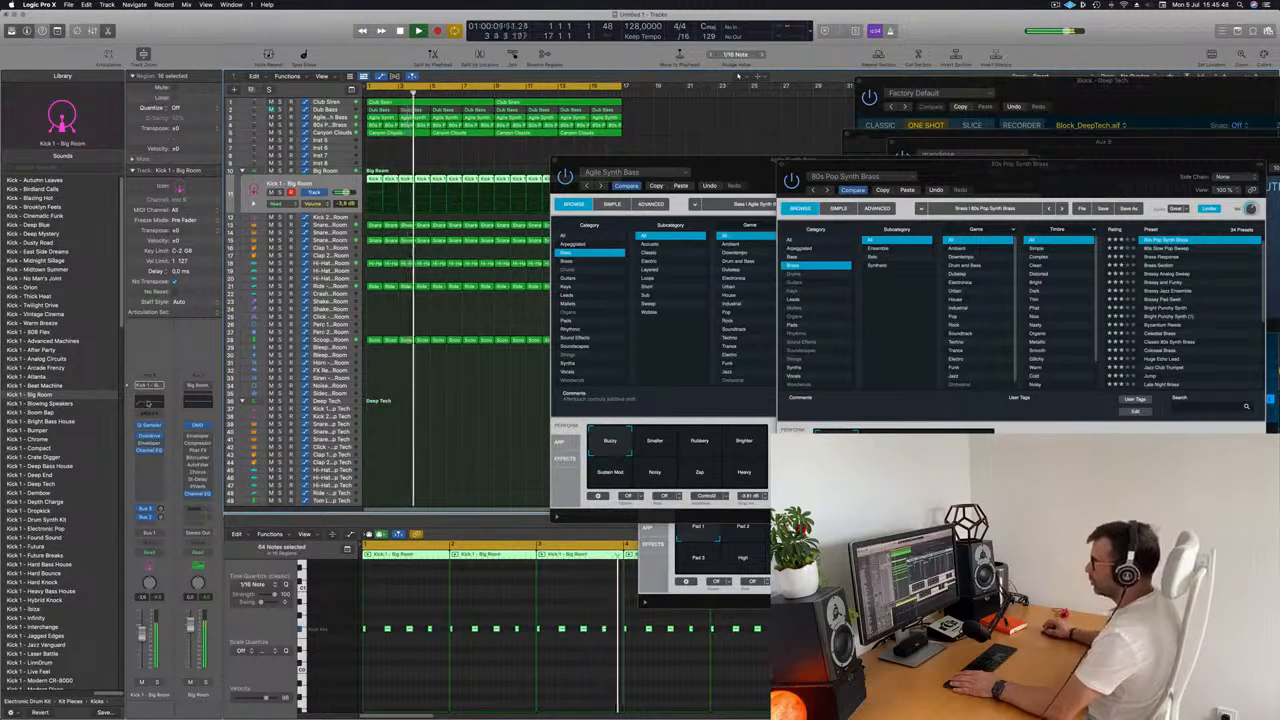
{"action": "left_click", "coordinate": [154, 399]}
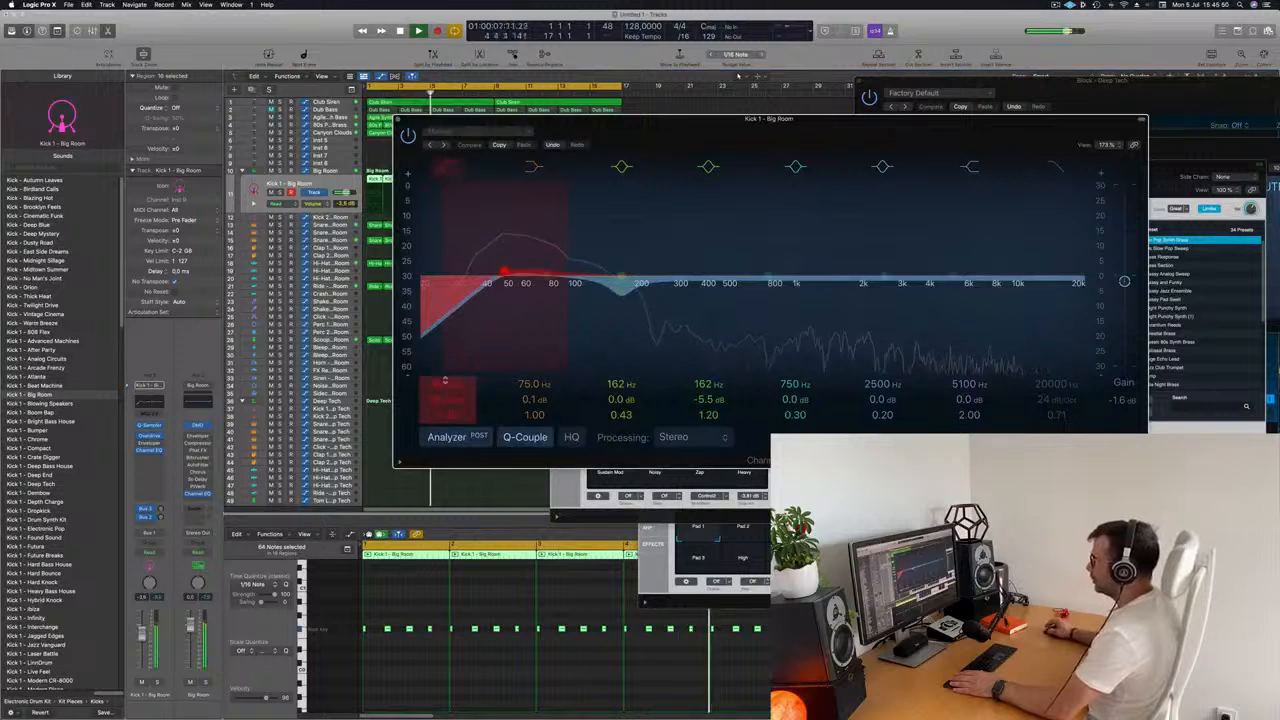
{"action": "left_click", "coordinate": [447, 167]}
{"action": "left_click_drag", "start_coordinate": [547, 276], "coordinate": [547, 267]}
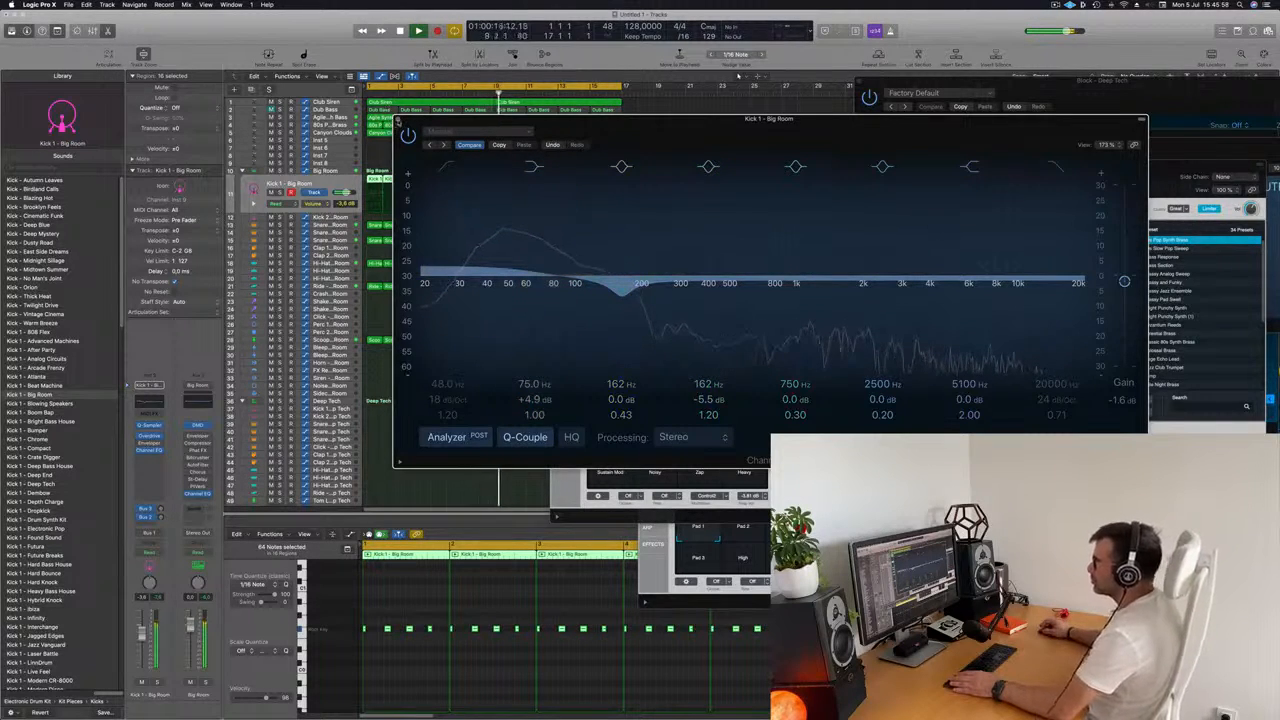
{"action": "left_click", "coordinate": [398, 119]}
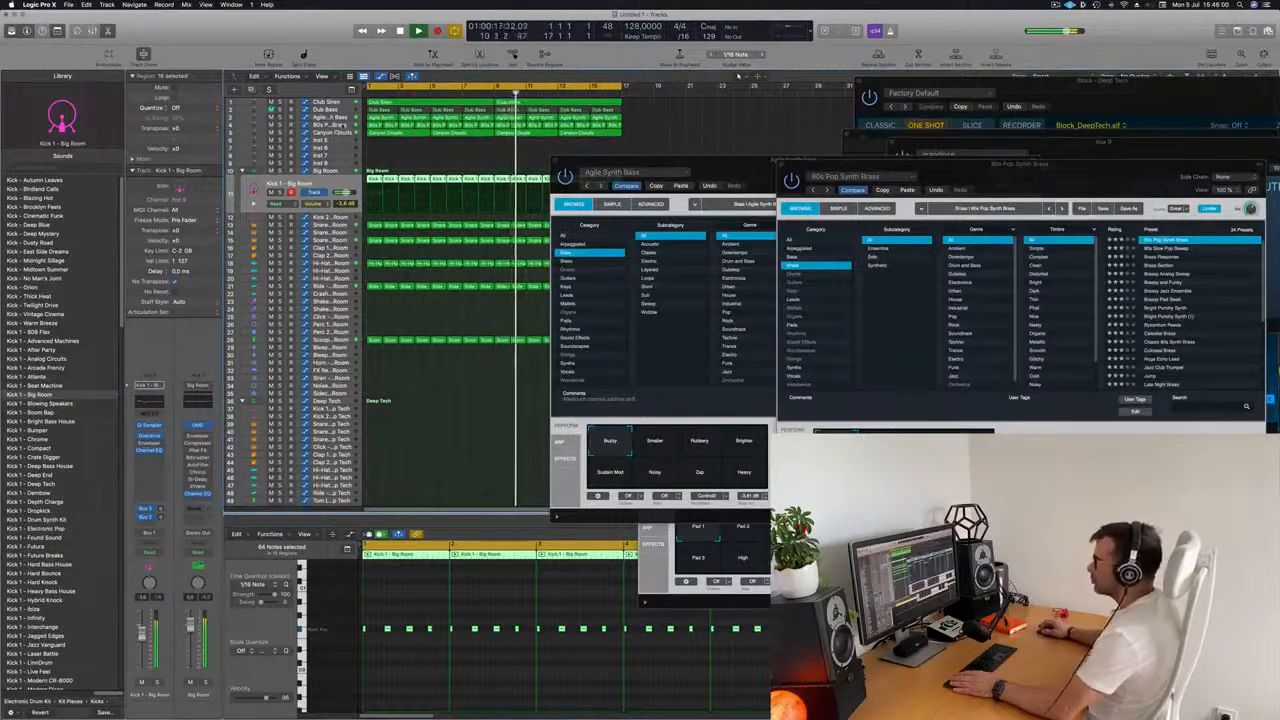
Return to the 80s Pop Synth Brass track, check its Alchemy window during playback and close it.
{"action": "left_click", "coordinate": [276, 125]}
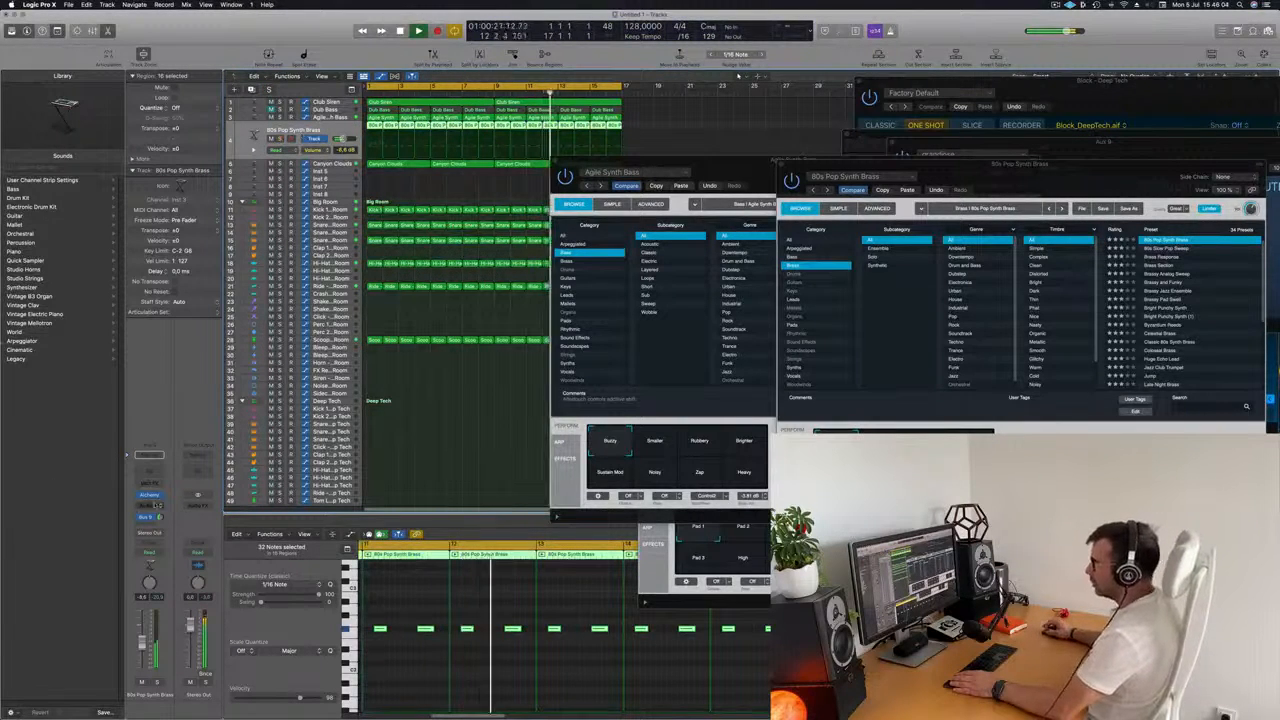
{"action": "left_click", "coordinate": [148, 496]}
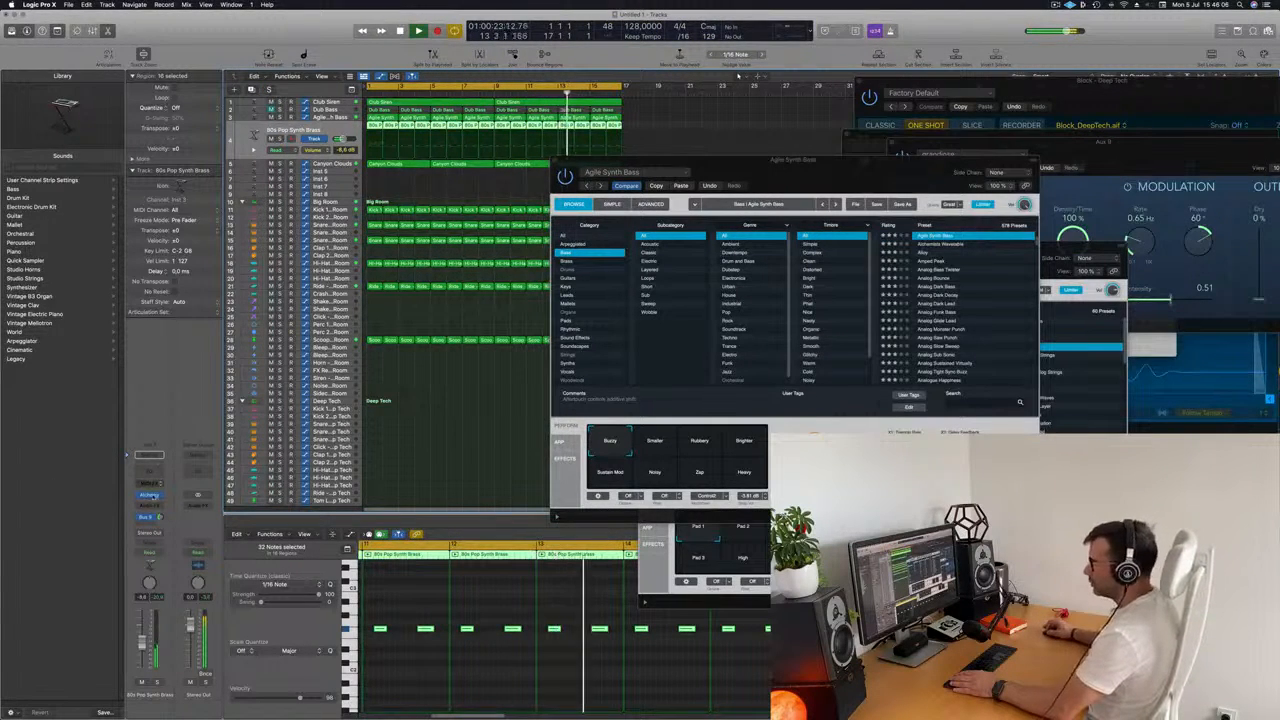
{"action": "left_click_drag", "start_coordinate": [848, 161], "coordinate": [611, 146]}
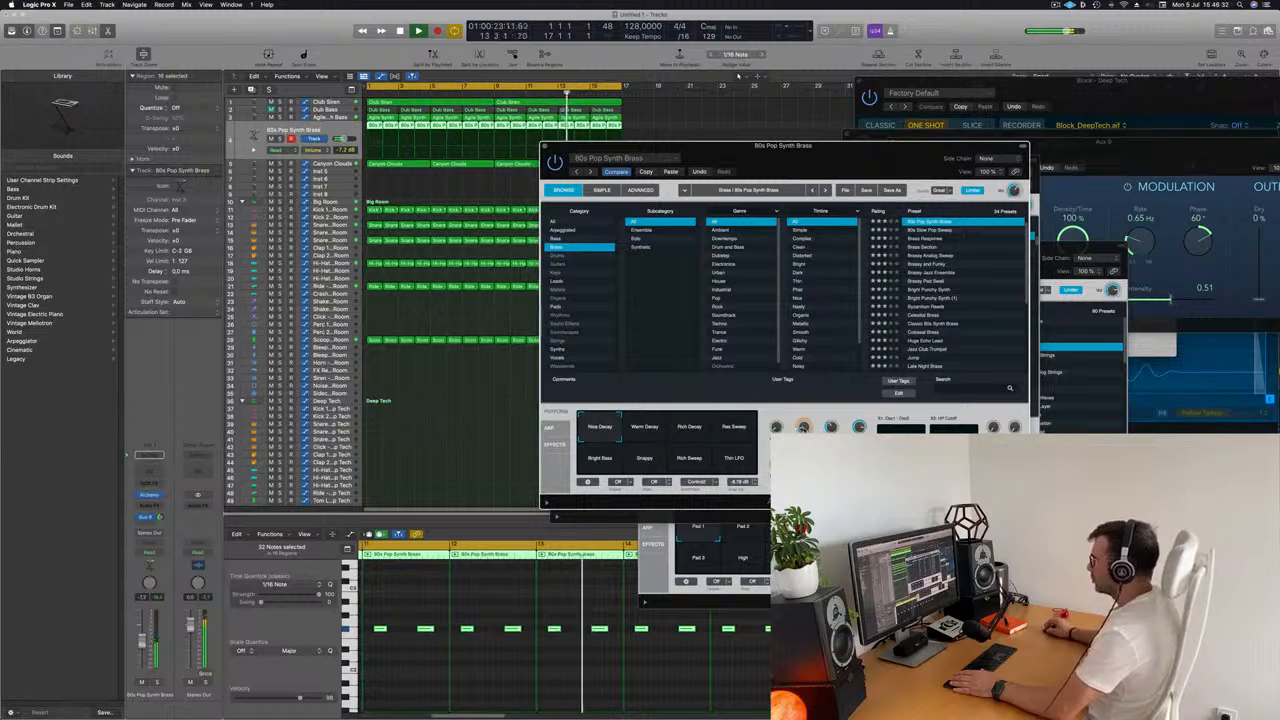
{"action": "left_click_drag", "start_coordinate": [757, 171], "coordinate": [813, 191]}
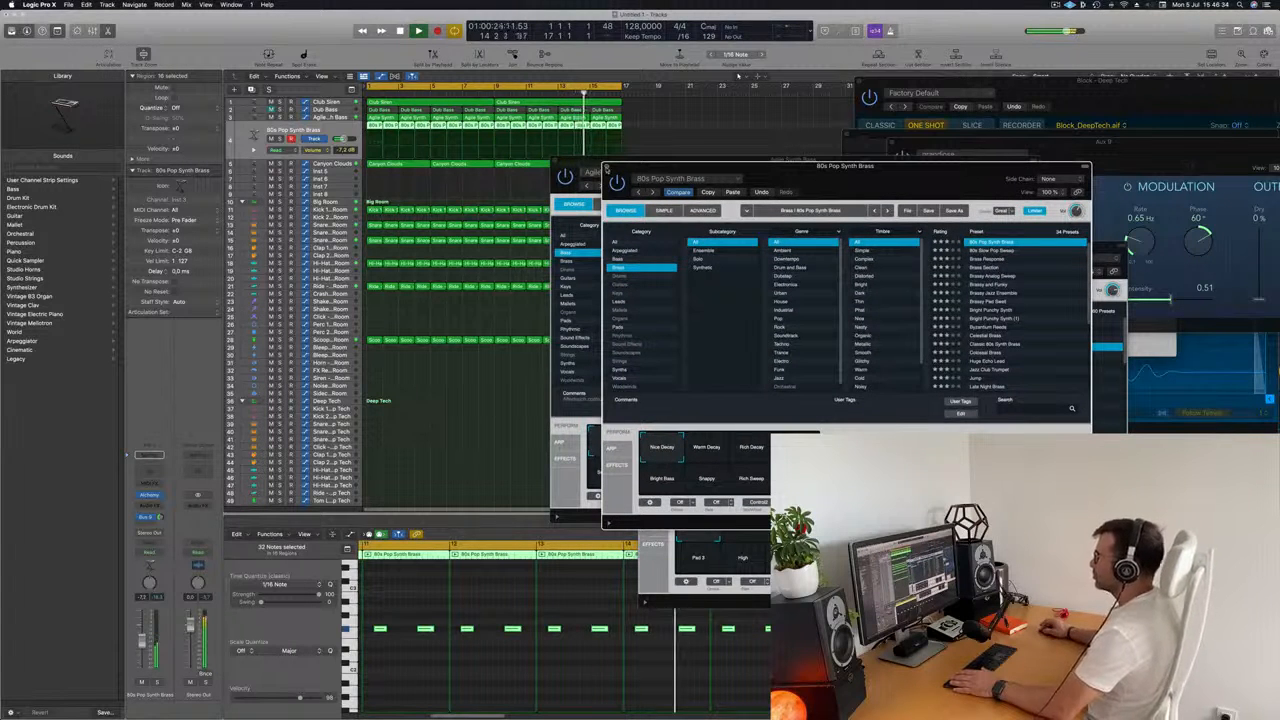
{"action": "left_click", "coordinate": [607, 166]}
Move the Agile Synth Bass window clear of the regions and toggle solo on the 80s Pop Synth Brass track.
{"action": "left_click_drag", "start_coordinate": [620, 161], "coordinate": [832, 220]}
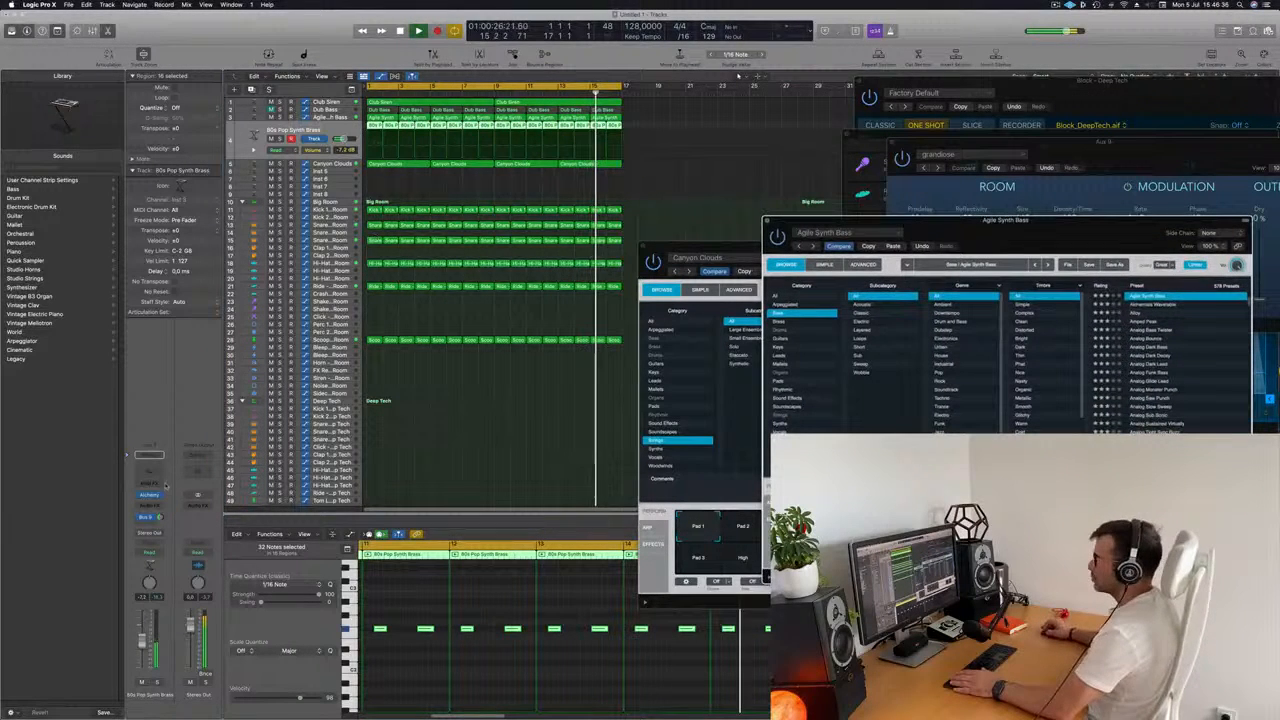
{"action": "left_click", "coordinate": [156, 683]}
{"action": "key", "text": "s"}
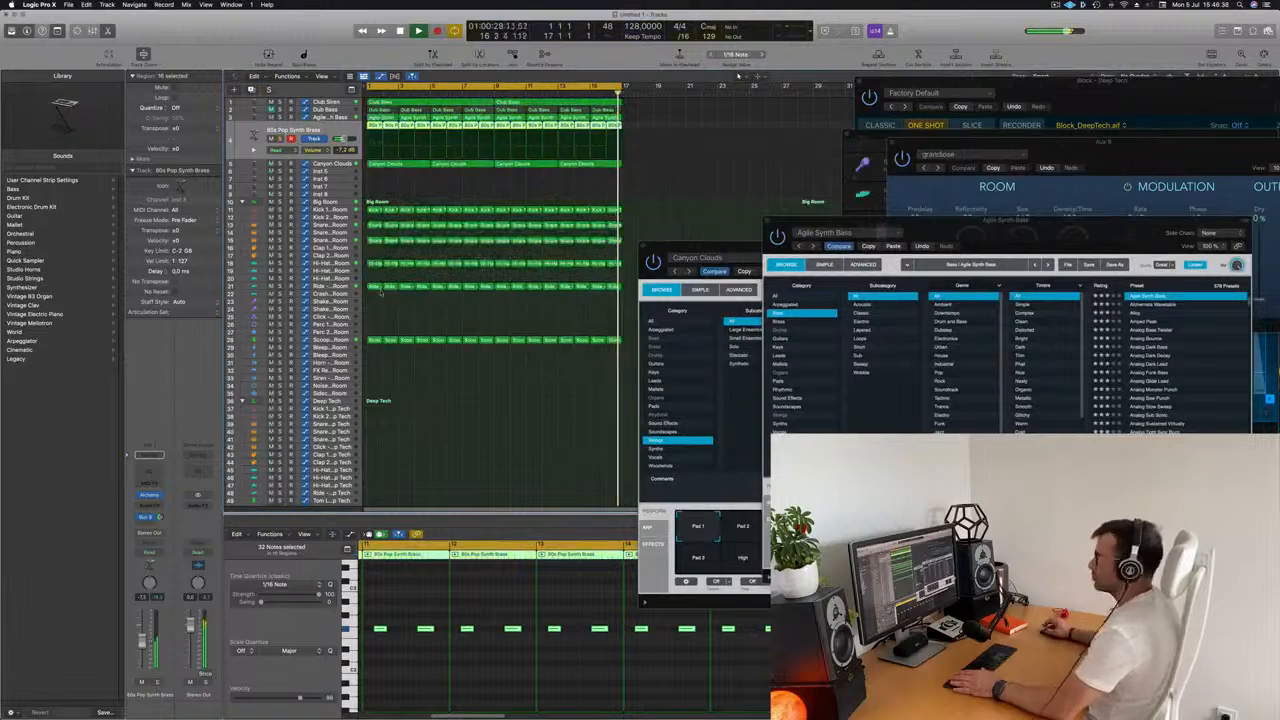
Add a send from the Canyon Clouds track to Bus 9, feeding Aux 9.
{"action": "left_click", "coordinate": [326, 163]}
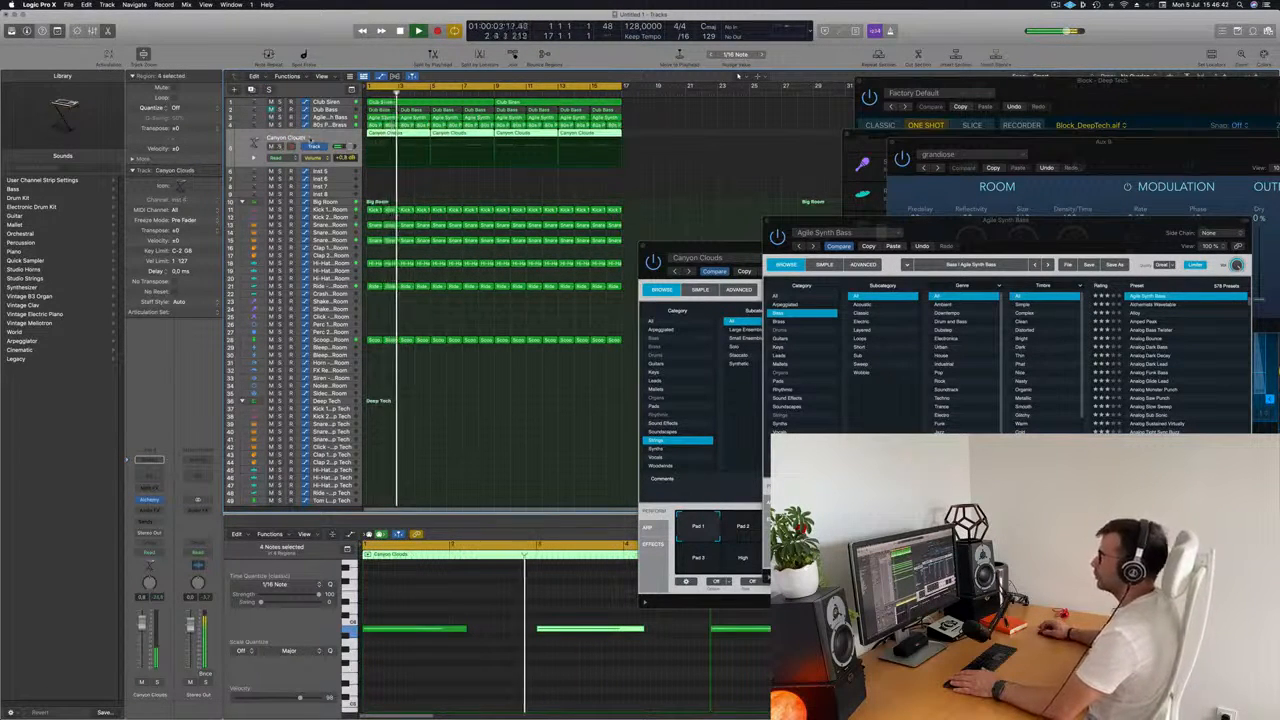
{"action": "left_click", "coordinate": [148, 521]}
{"action": "mouse_move", "coordinate": [170, 533]}
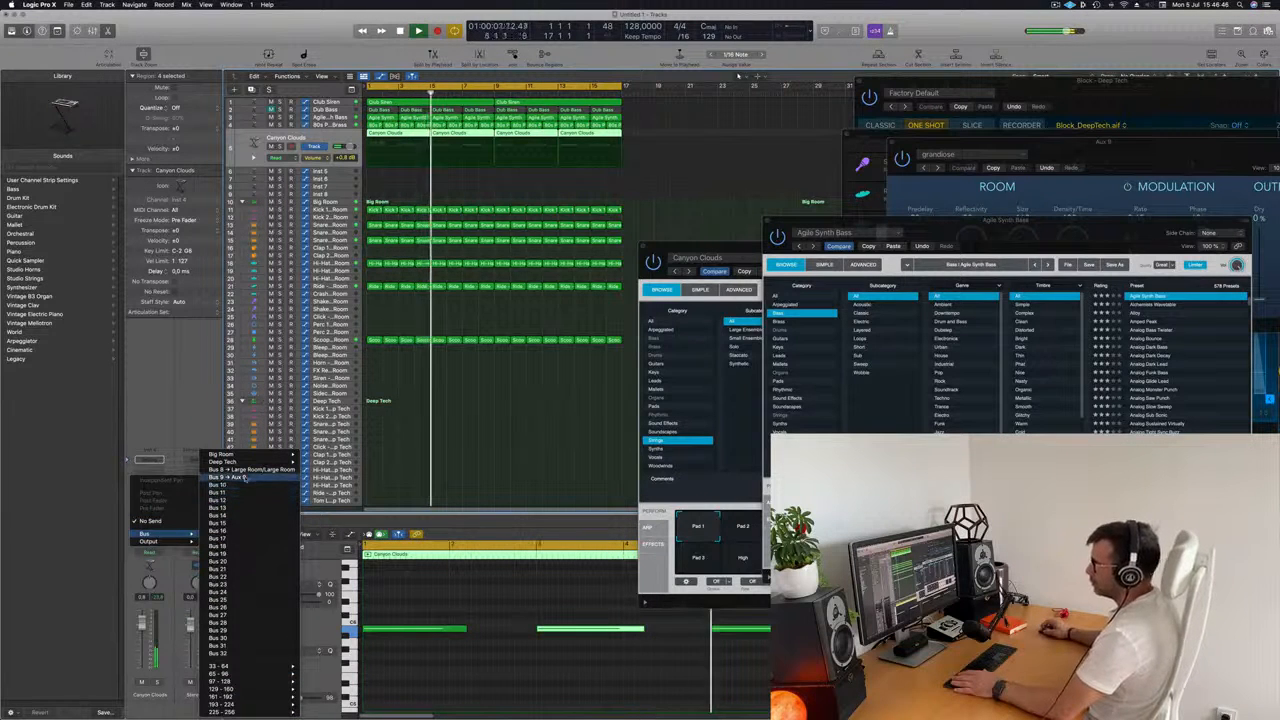
{"action": "left_click", "coordinate": [210, 478]}
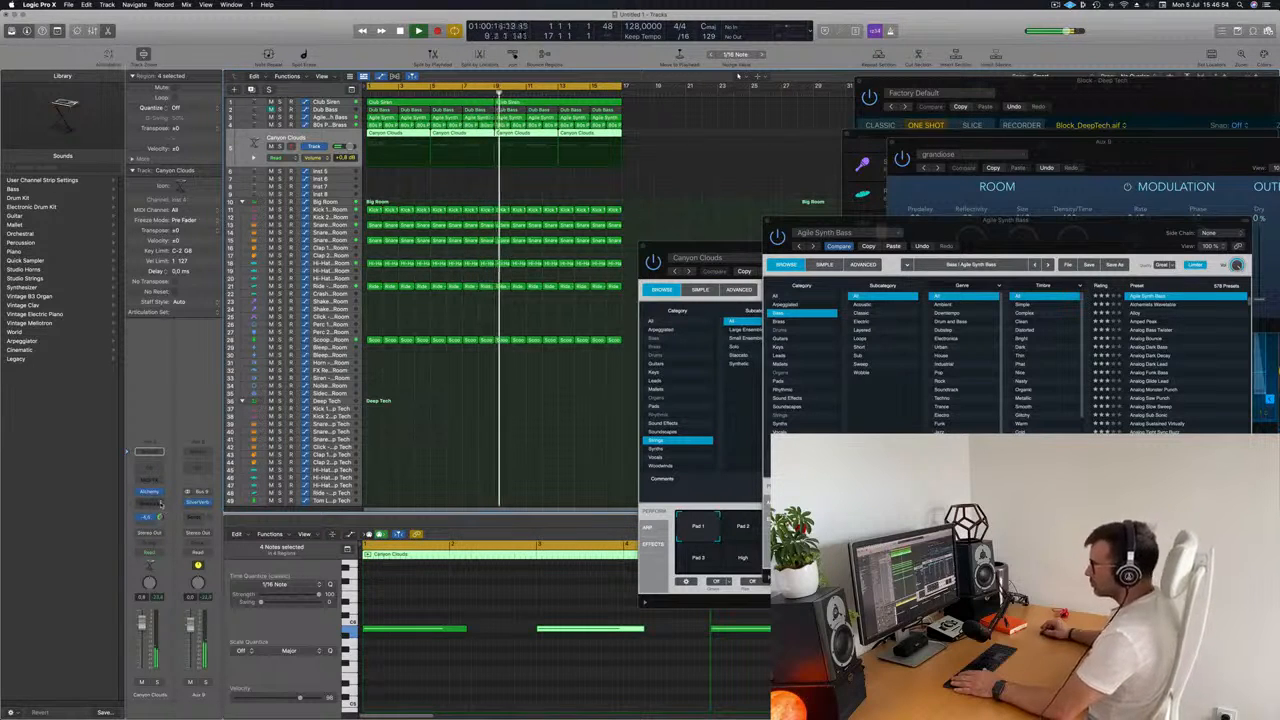
Insert a Compressor on the Canyon Clouds track and set its side chain source to Bus 1.
{"action": "left_click", "coordinate": [150, 501]}
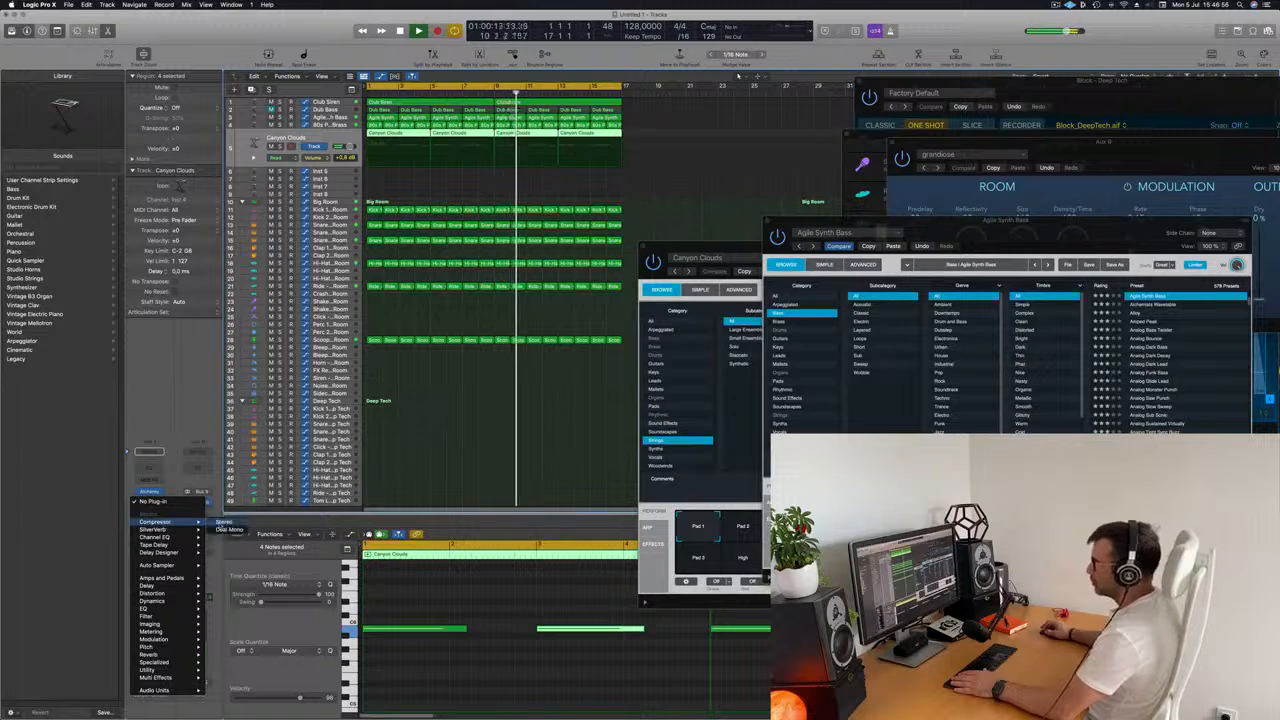
{"action": "left_click", "coordinate": [155, 521]}
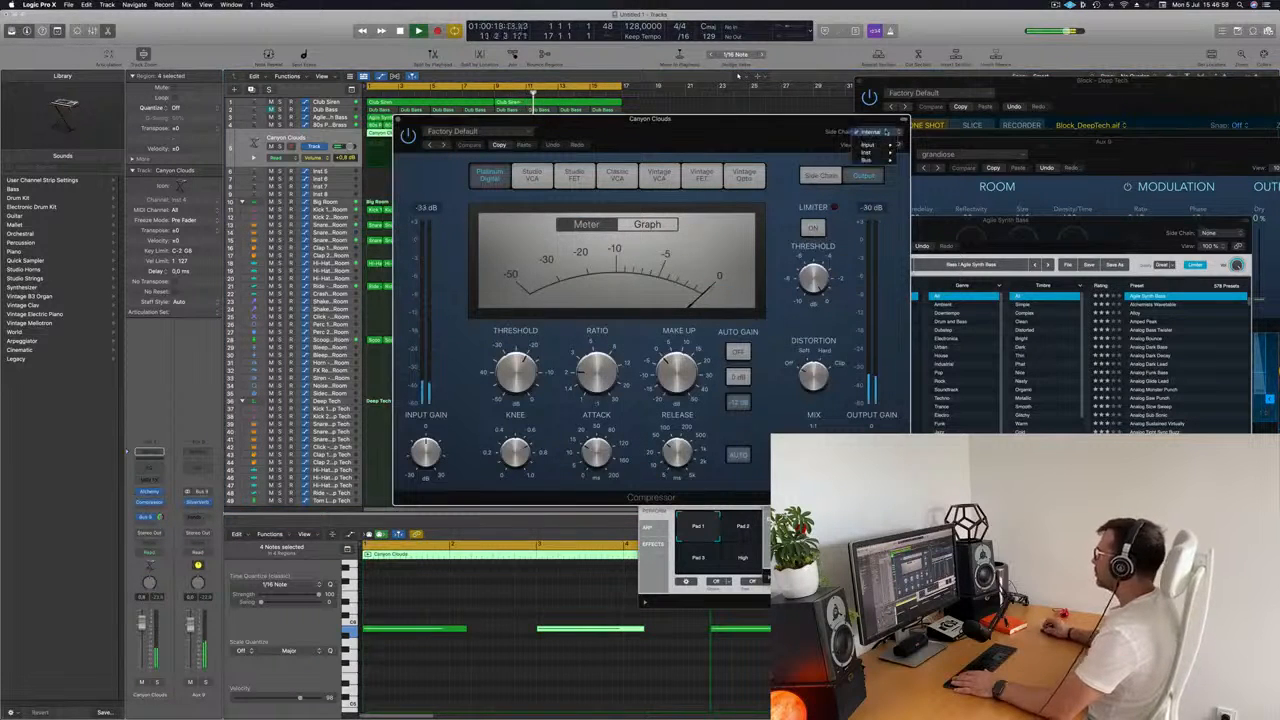
{"action": "mouse_move", "coordinate": [868, 160]}
{"action": "left_click", "coordinate": [762, 157]}
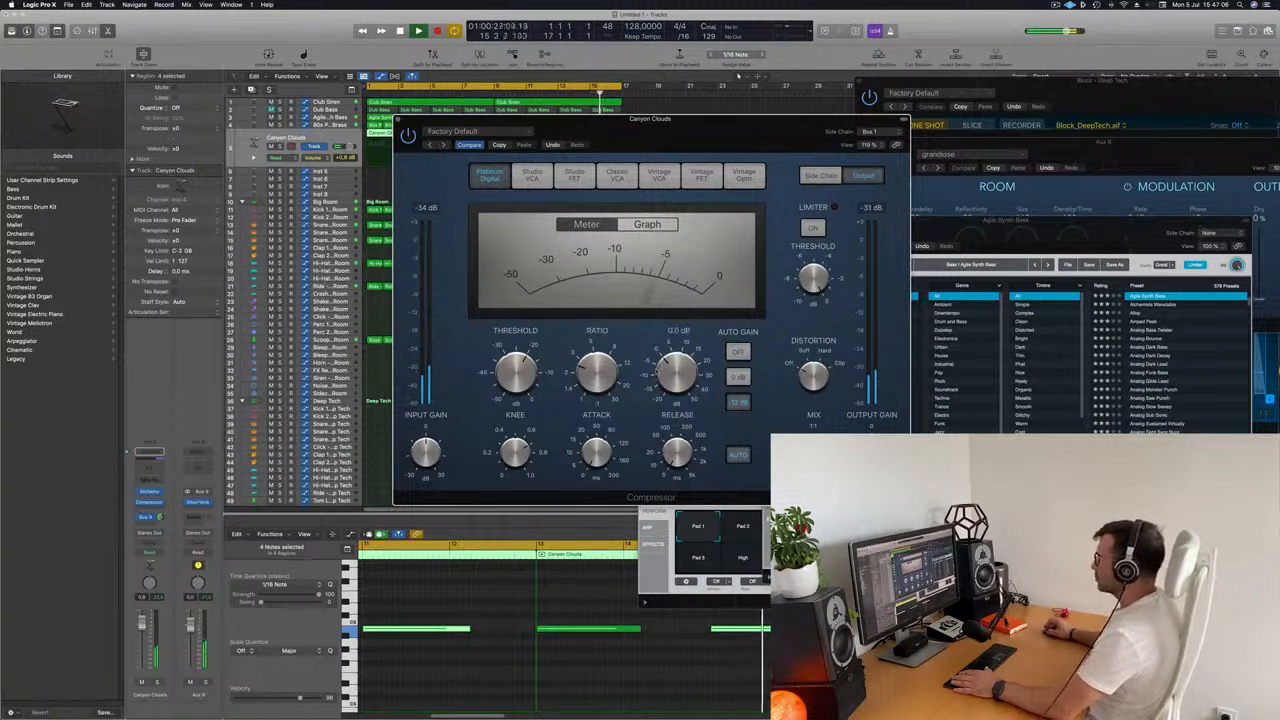
{"action": "left_click_drag", "start_coordinate": [700, 145], "coordinate": [707, 145]}
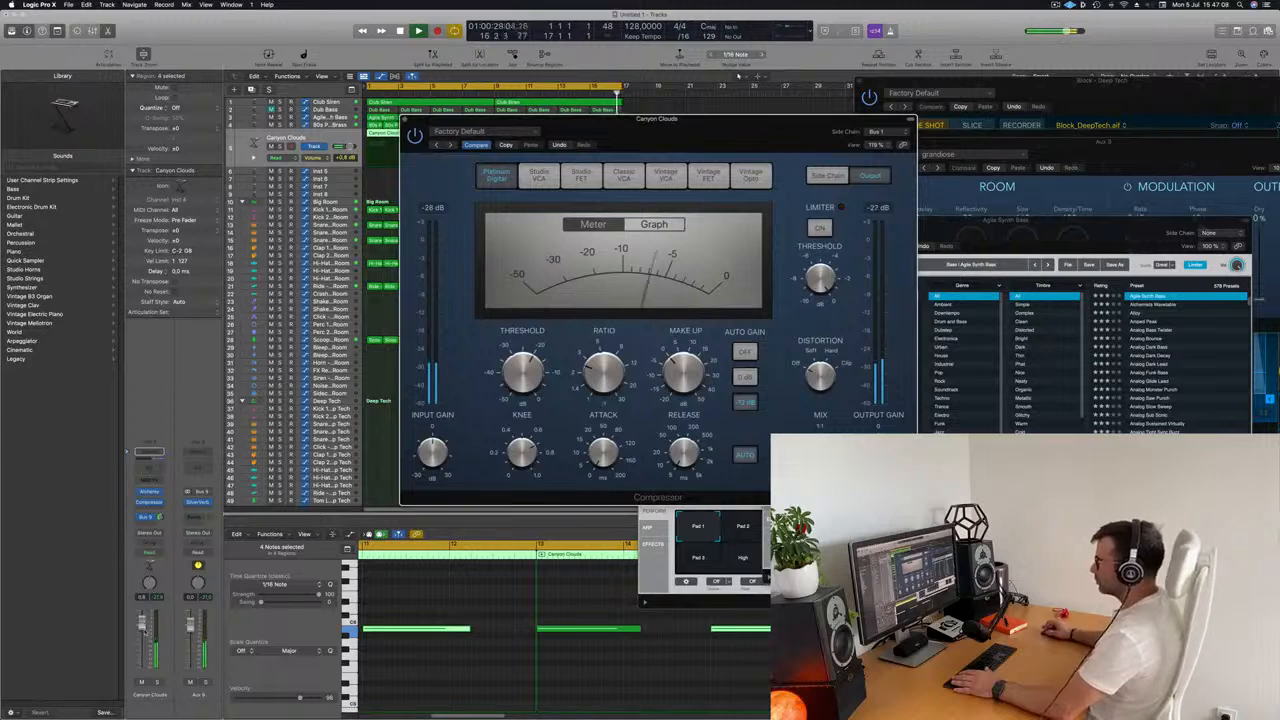
Lower the Canyon Clouds volume fader slightly and close the Compressor window.
{"action": "left_click_drag", "start_coordinate": [144, 631], "coordinate": [144, 636]}
{"action": "left_click", "coordinate": [543, 188]}
{"action": "key", "text": "super+w"}
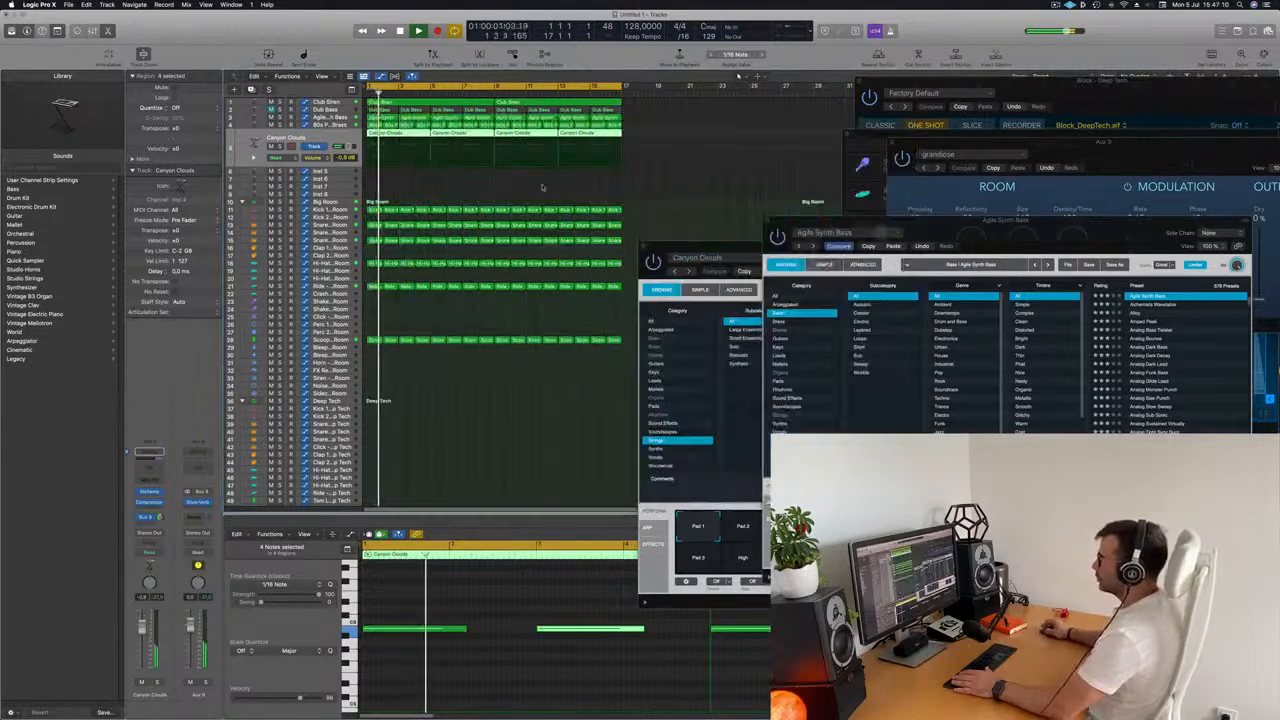
Unmute the Block - Deep Tech track and add an automation point at bar 17 to ramp its automation line down.
{"action": "scroll", "coordinate": [353, 452], "scroll_direction": "down", "scroll_amount": 5}
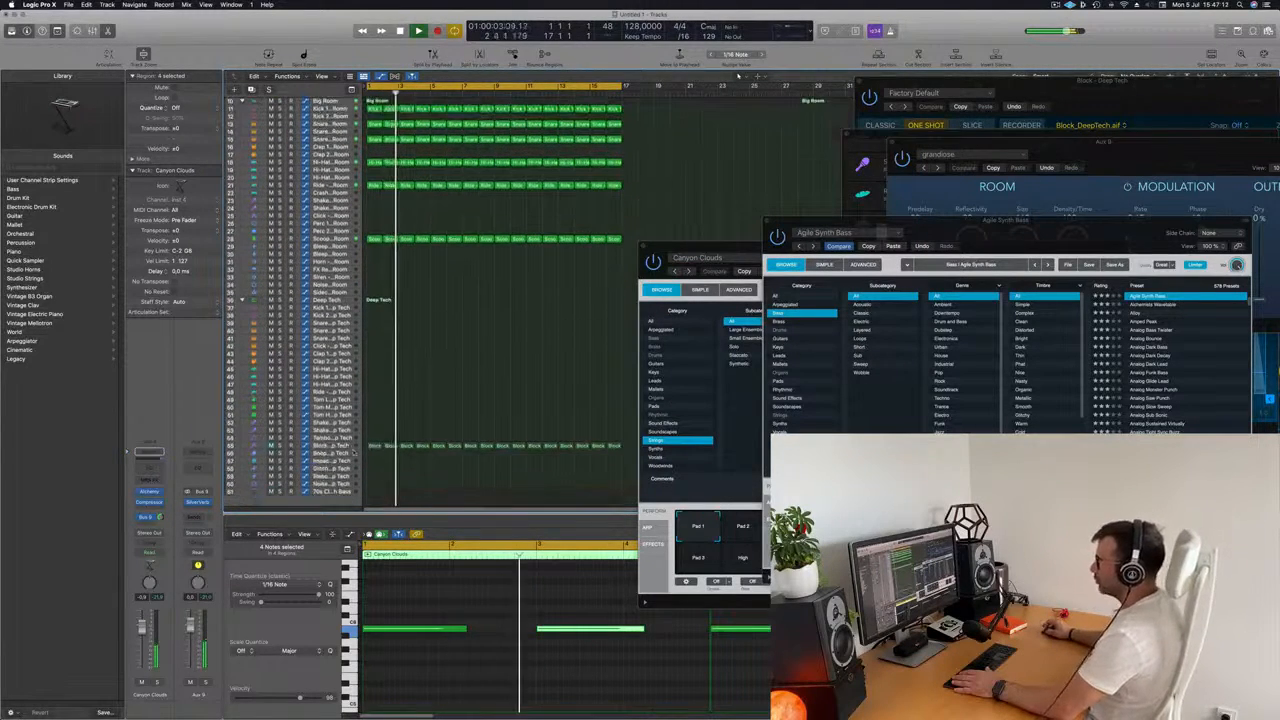
{"action": "left_click", "coordinate": [334, 446]}
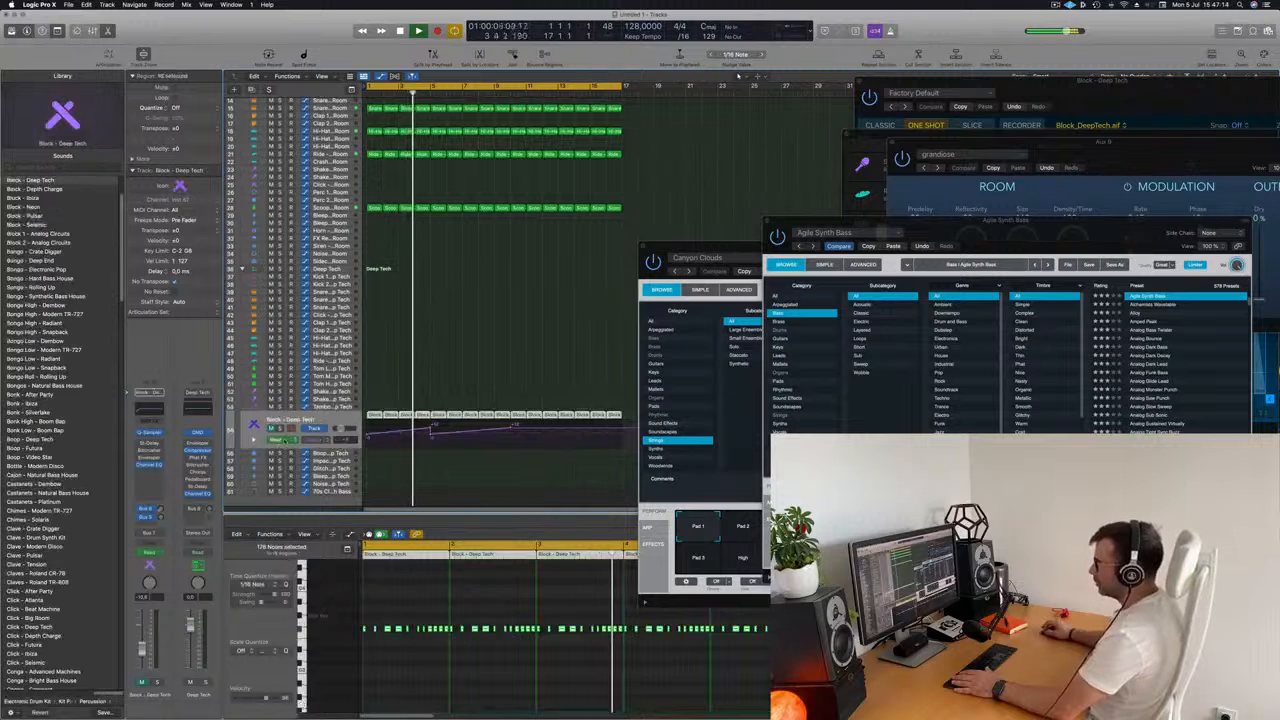
{"action": "left_click", "coordinate": [271, 429]}
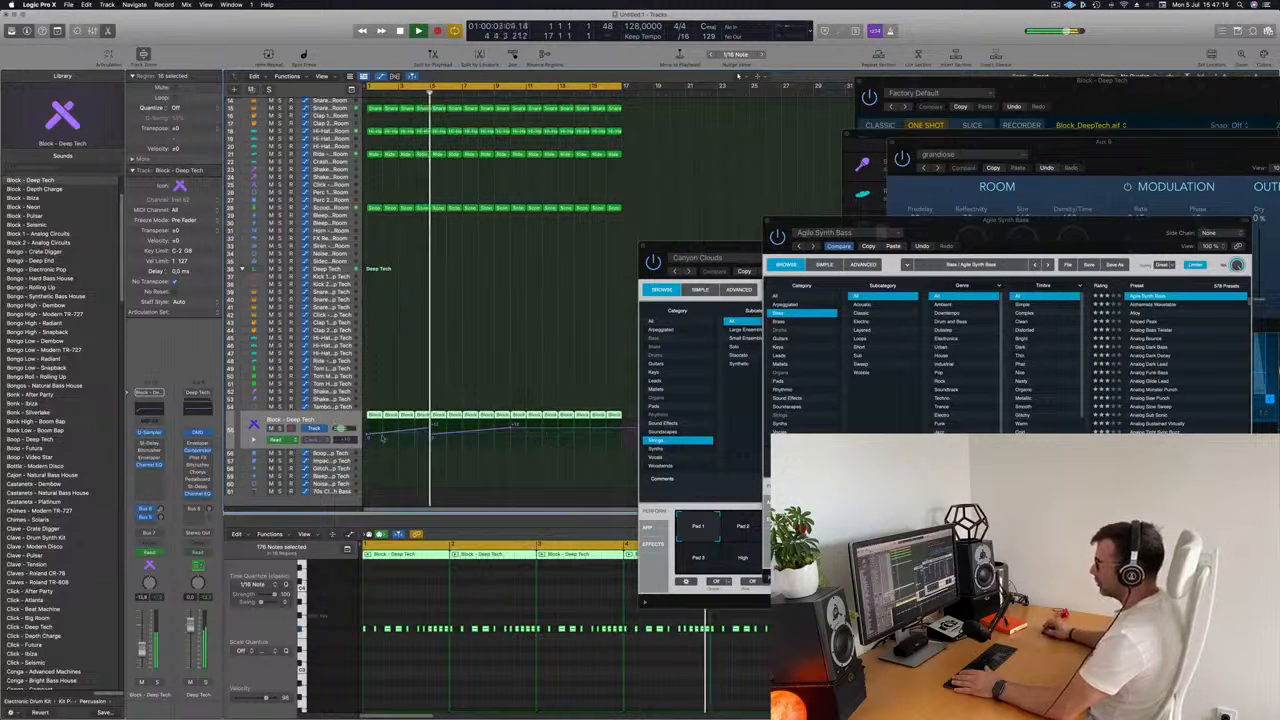
{"action": "left_click", "coordinate": [621, 432]}
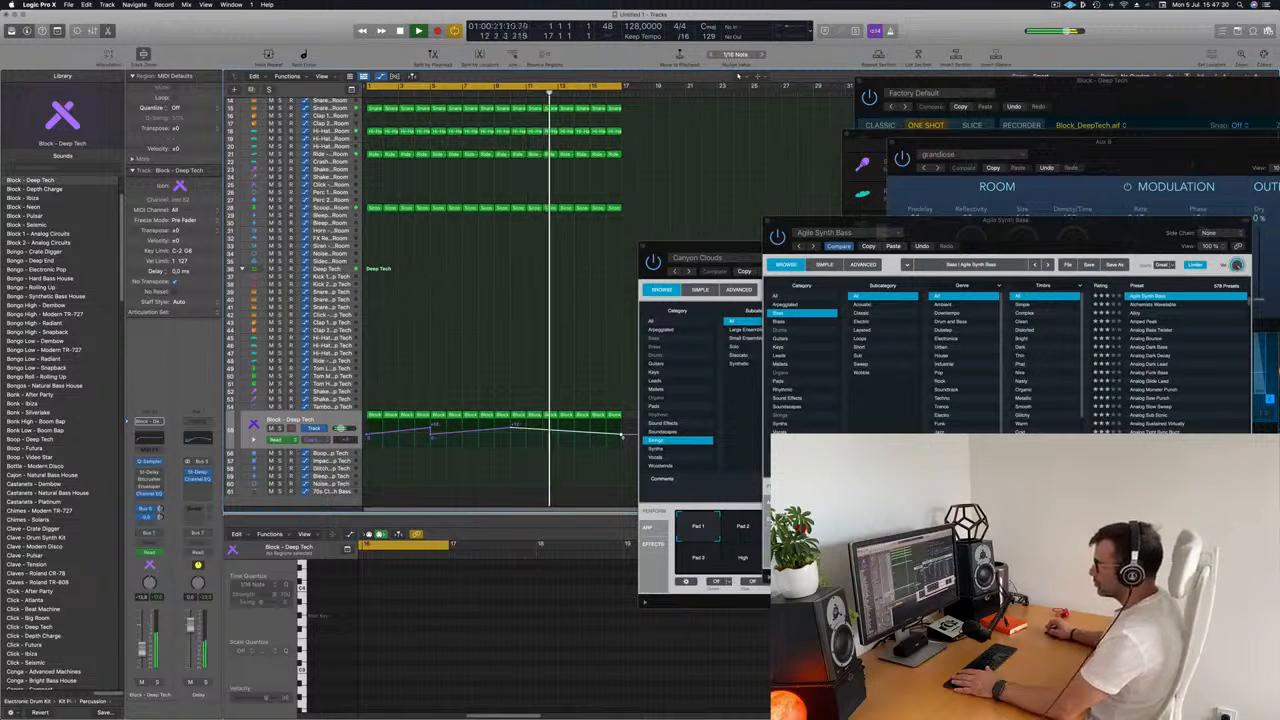
{"action": "scroll", "coordinate": [474, 345], "scroll_direction": "down", "scroll_amount": 3}
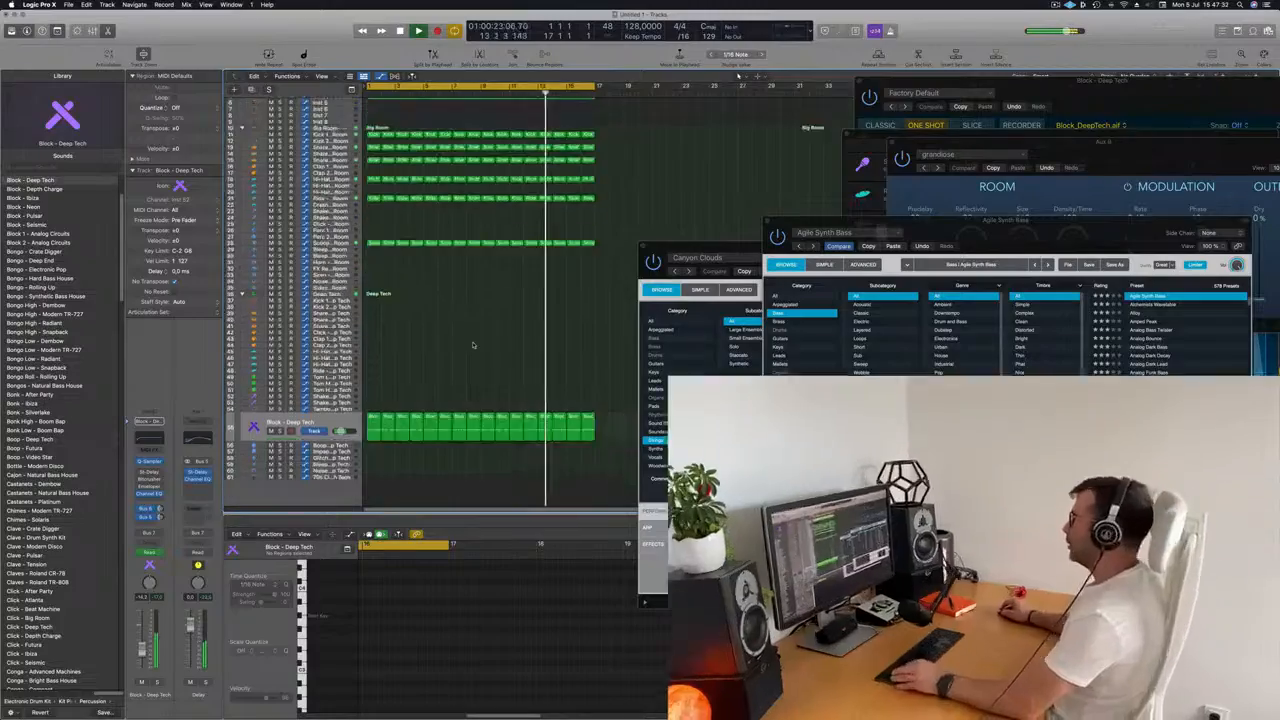